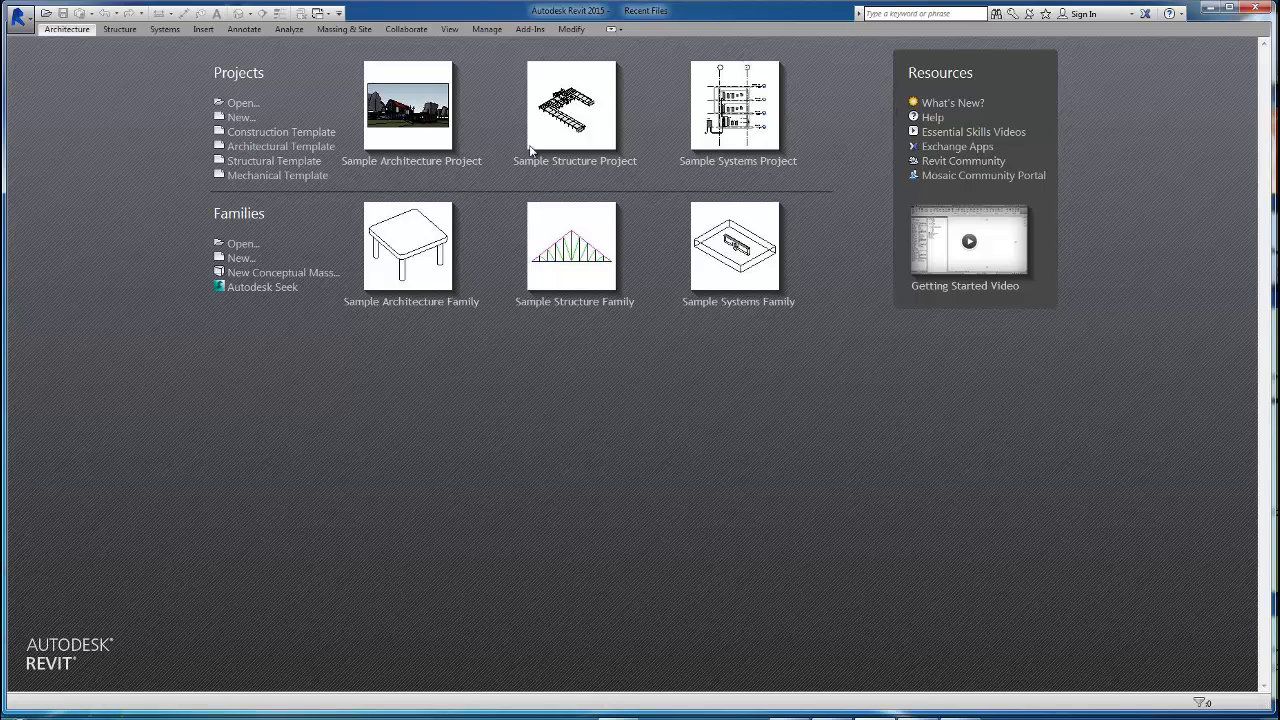
Step: Create a project from the Architectural Template and tile its default 3D view alongside the Level 1 floor plan
left_click(747, 310)
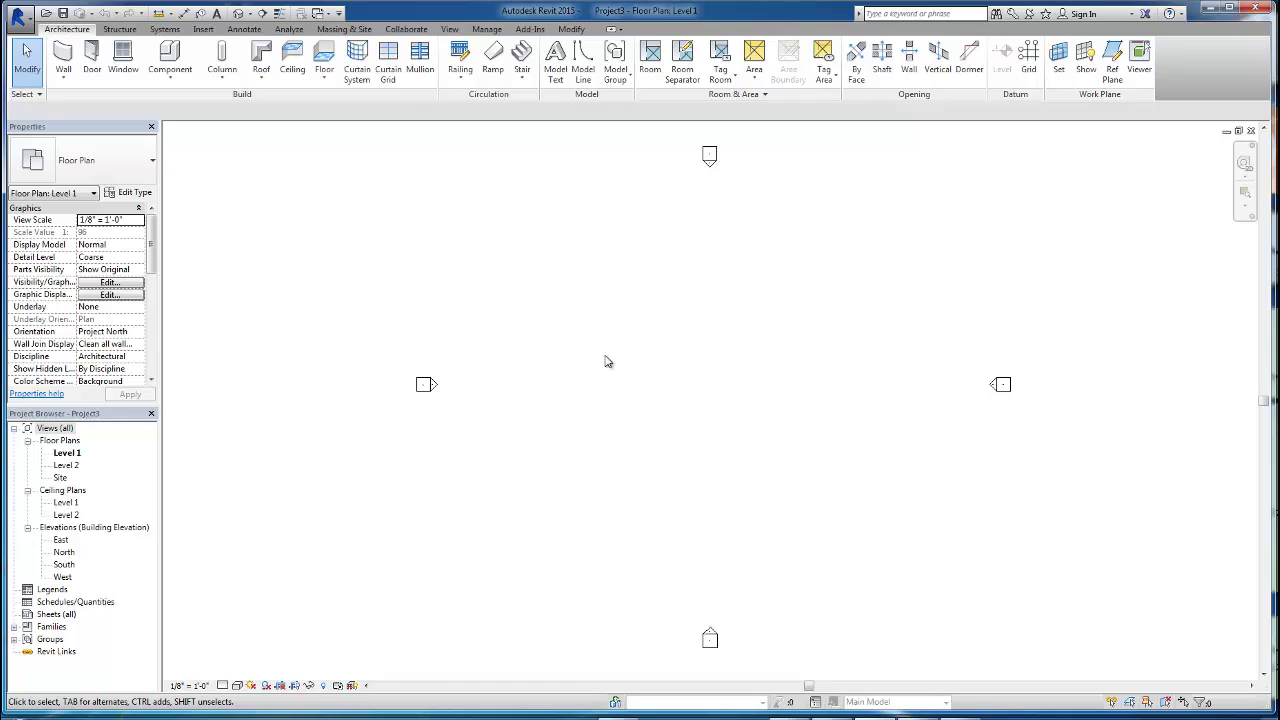
left_click(240, 13)
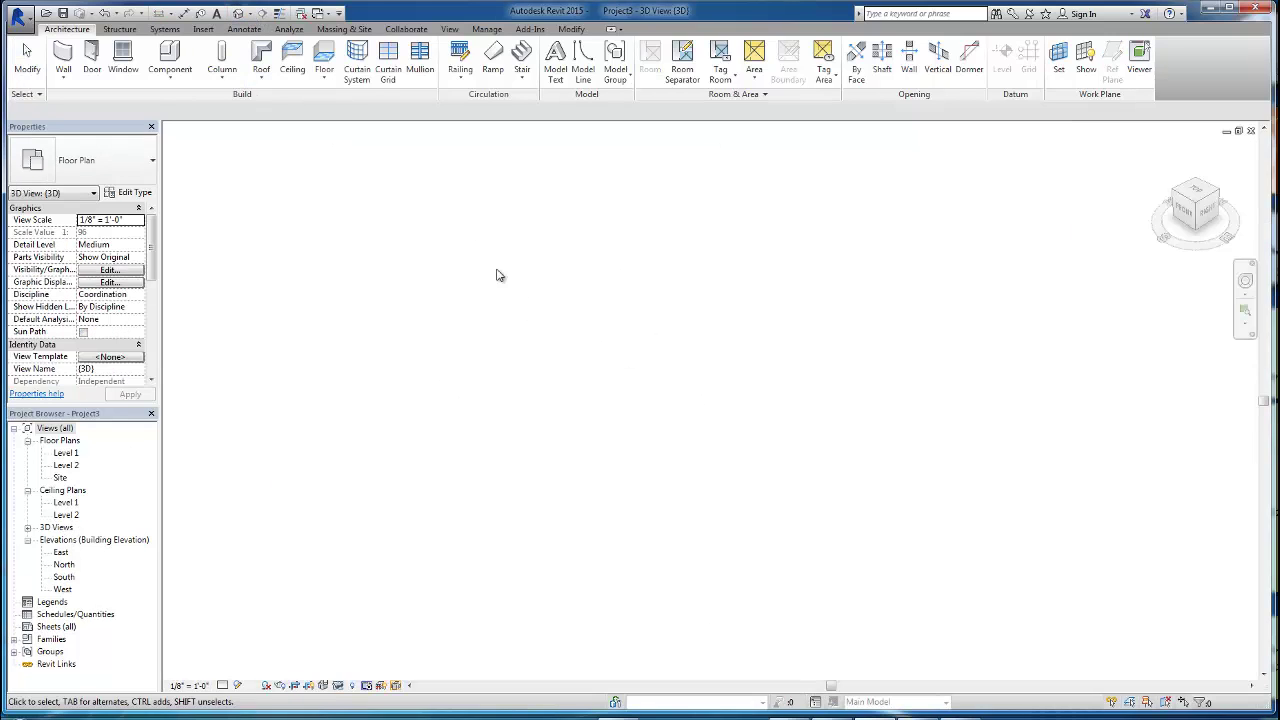
key("w")
key("t")
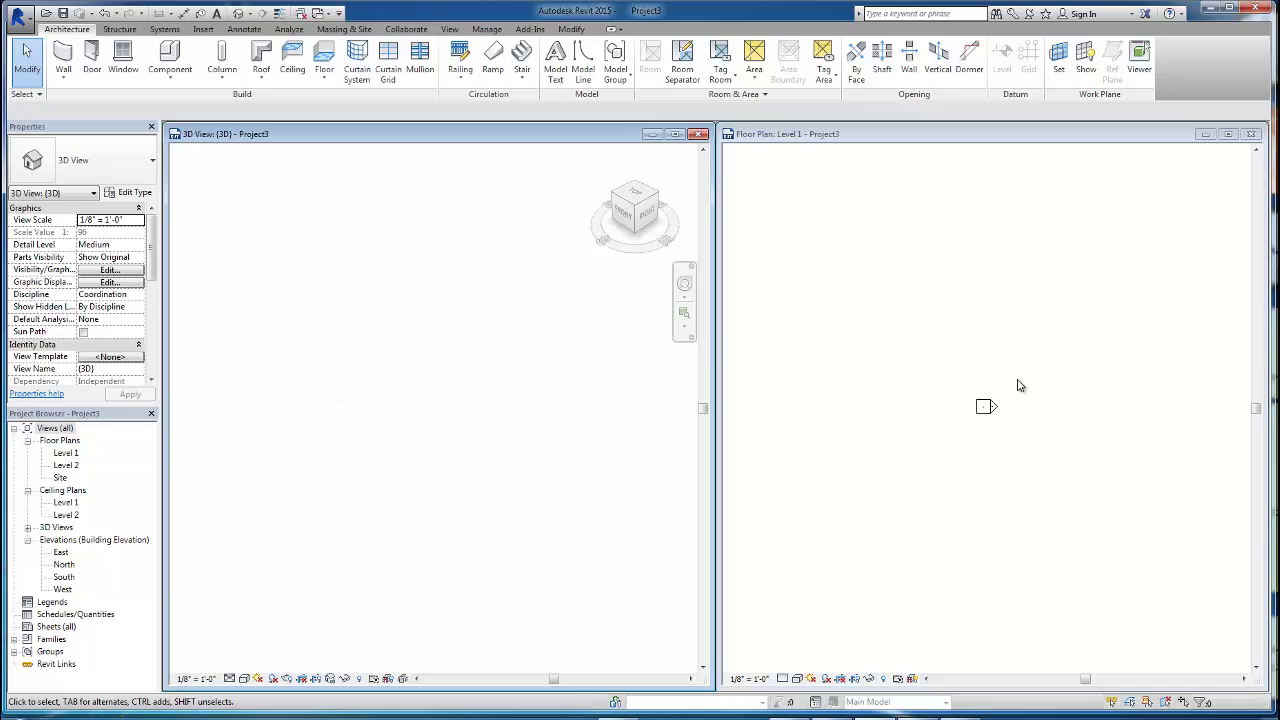
left_click(900, 460)
key("z")
key("f")
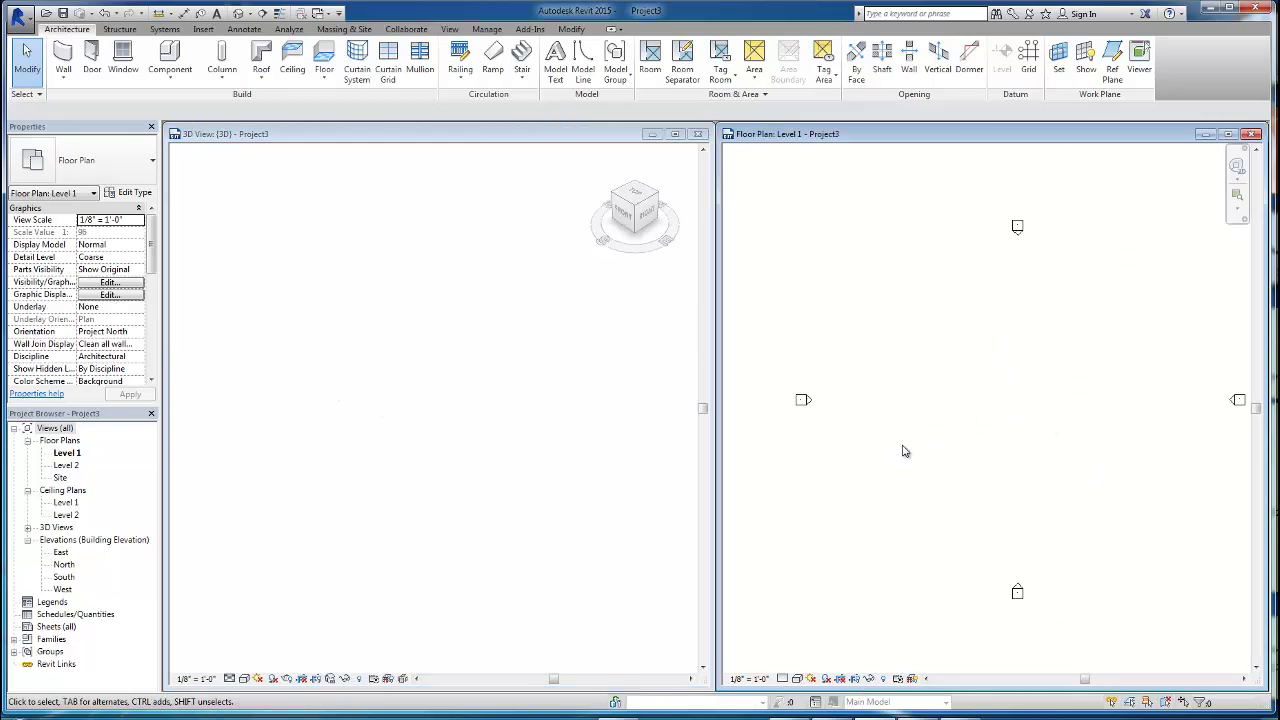
middle_click_drag(1045, 403, 1024, 405)
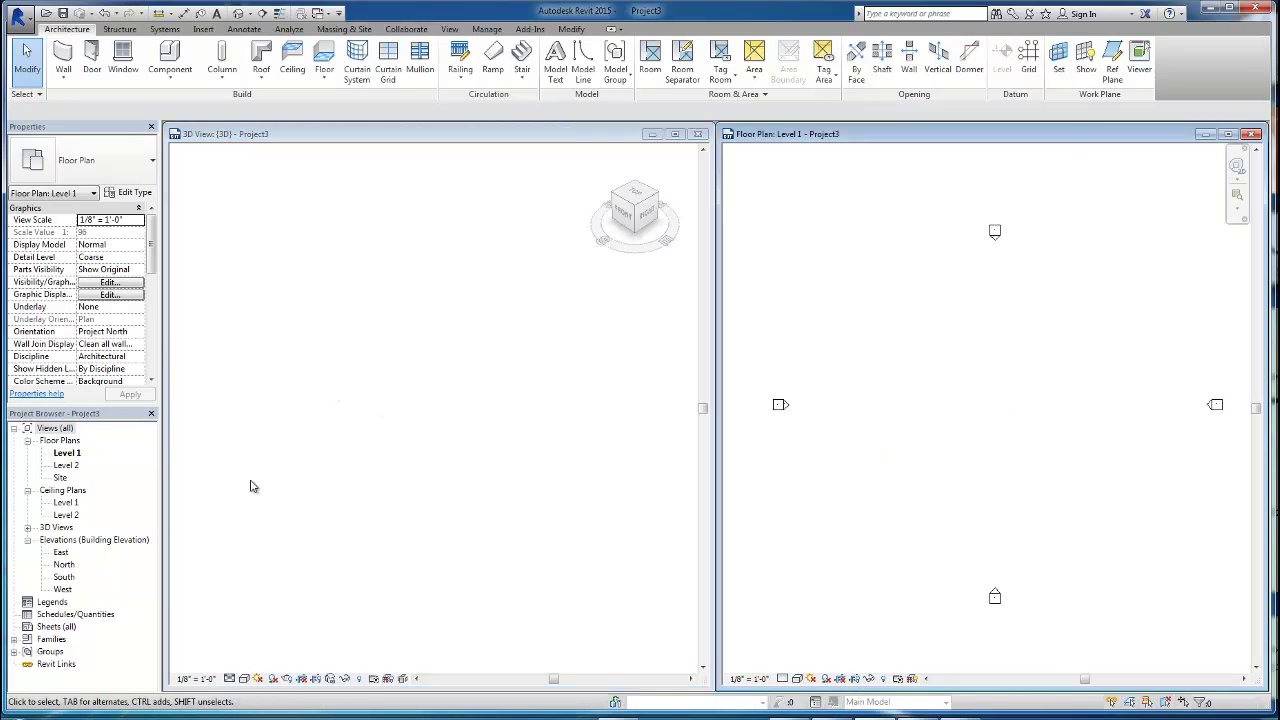
Step: Open the South elevation and tile it together with the 3D view and the Level 1 floor plan
double_click(63, 578)
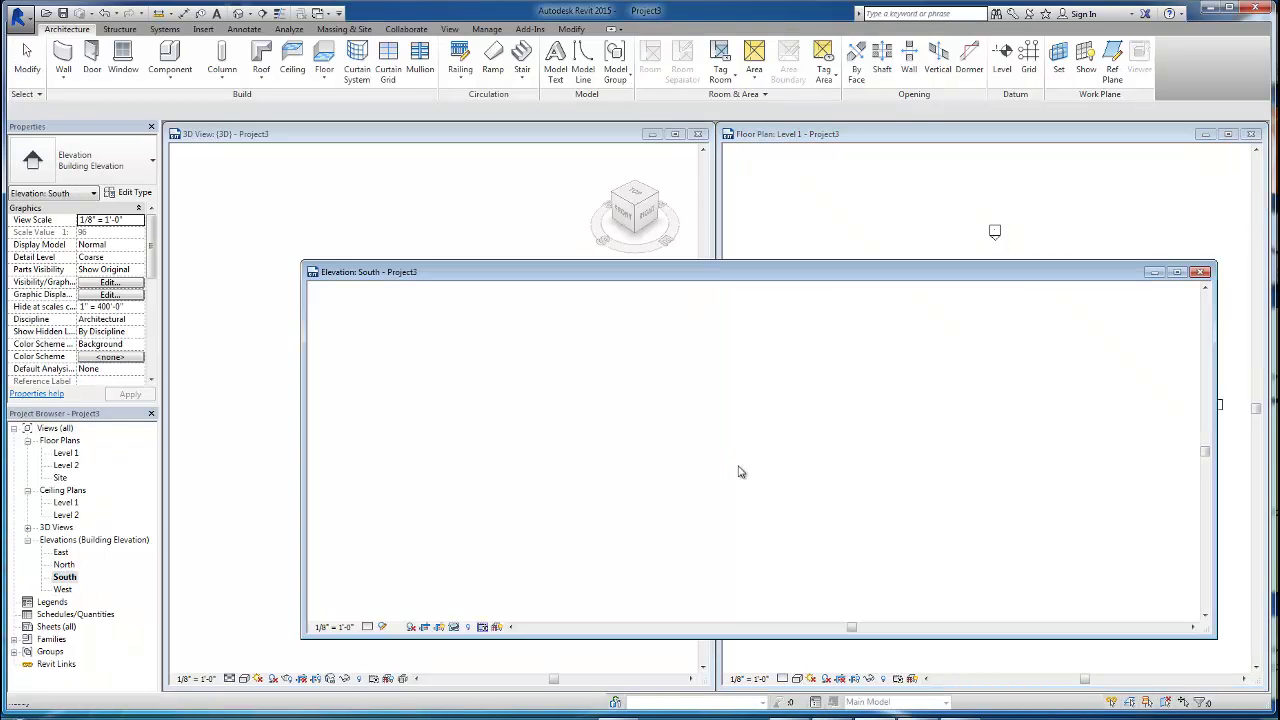
key("w")
key("t")
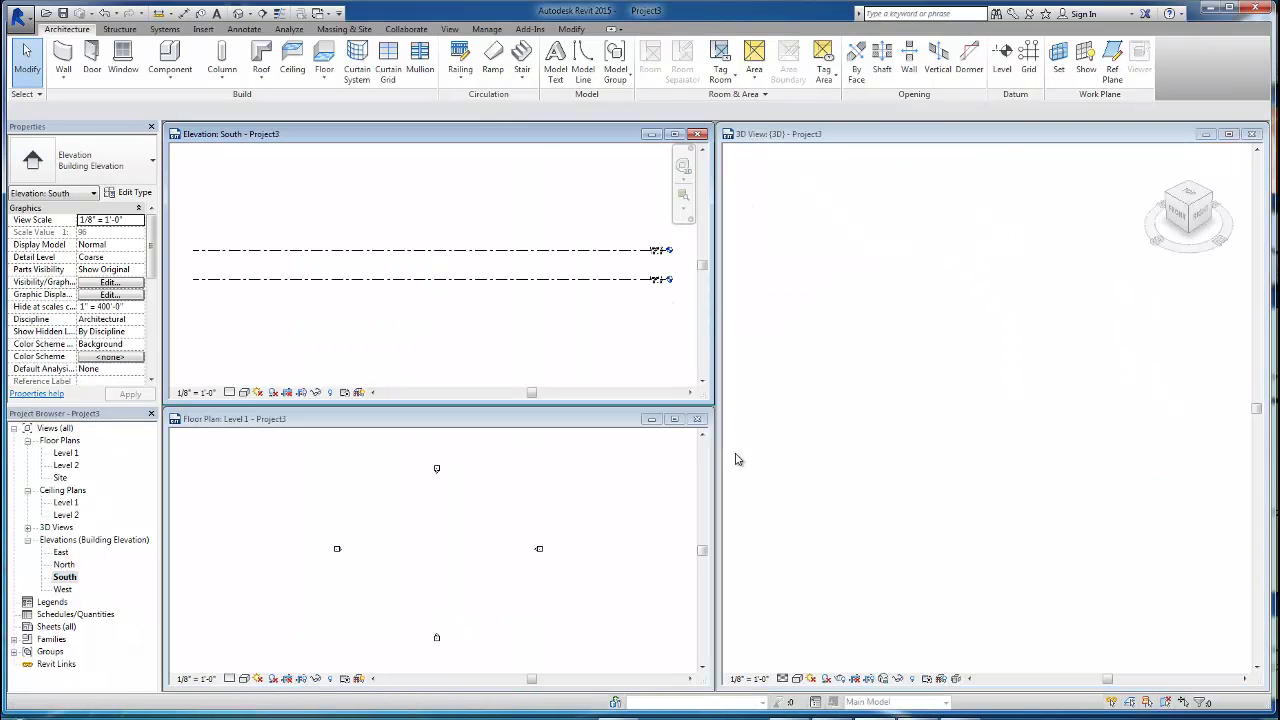
Step: Examine the names and elevation values at the level heads in the South elevation
scroll(455, 278, "up", 2)
scroll(457, 275, "down", 2)
middle_click_drag(648, 299, 547, 306)
scroll(515, 297, "up", 1)
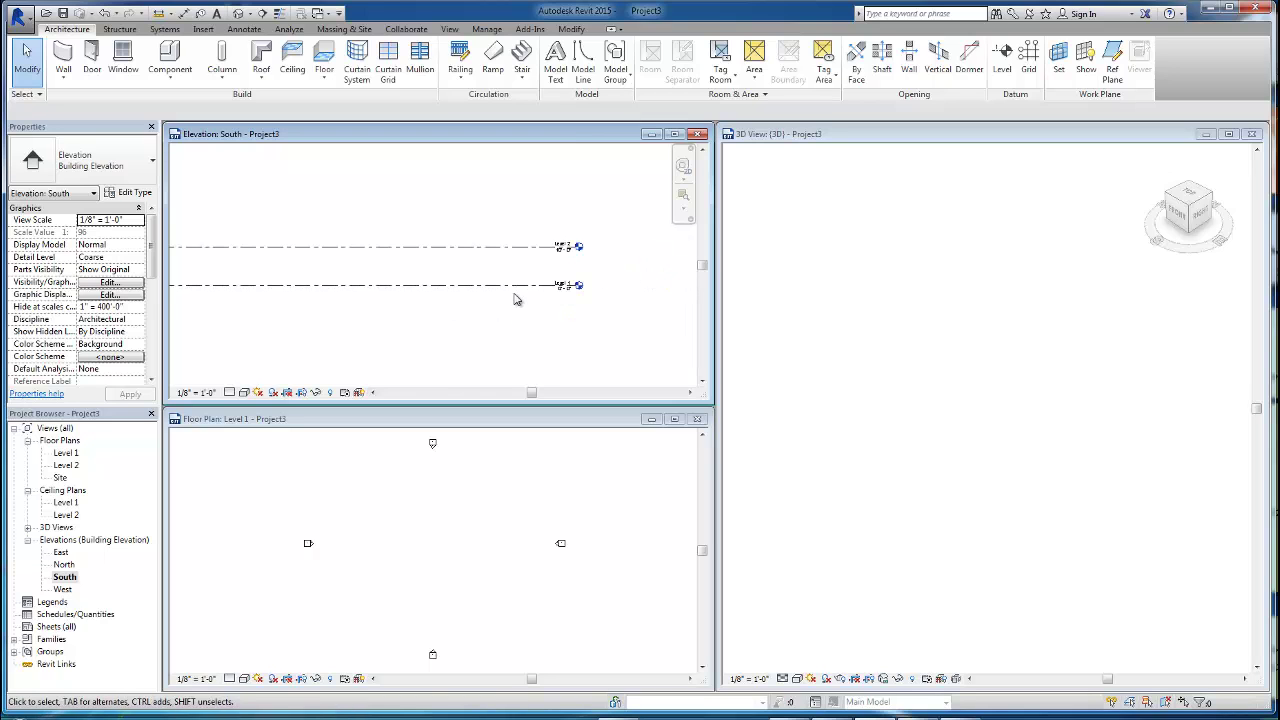
left_click(568, 290)
left_click(508, 327)
middle_click_drag(482, 326, 566, 322)
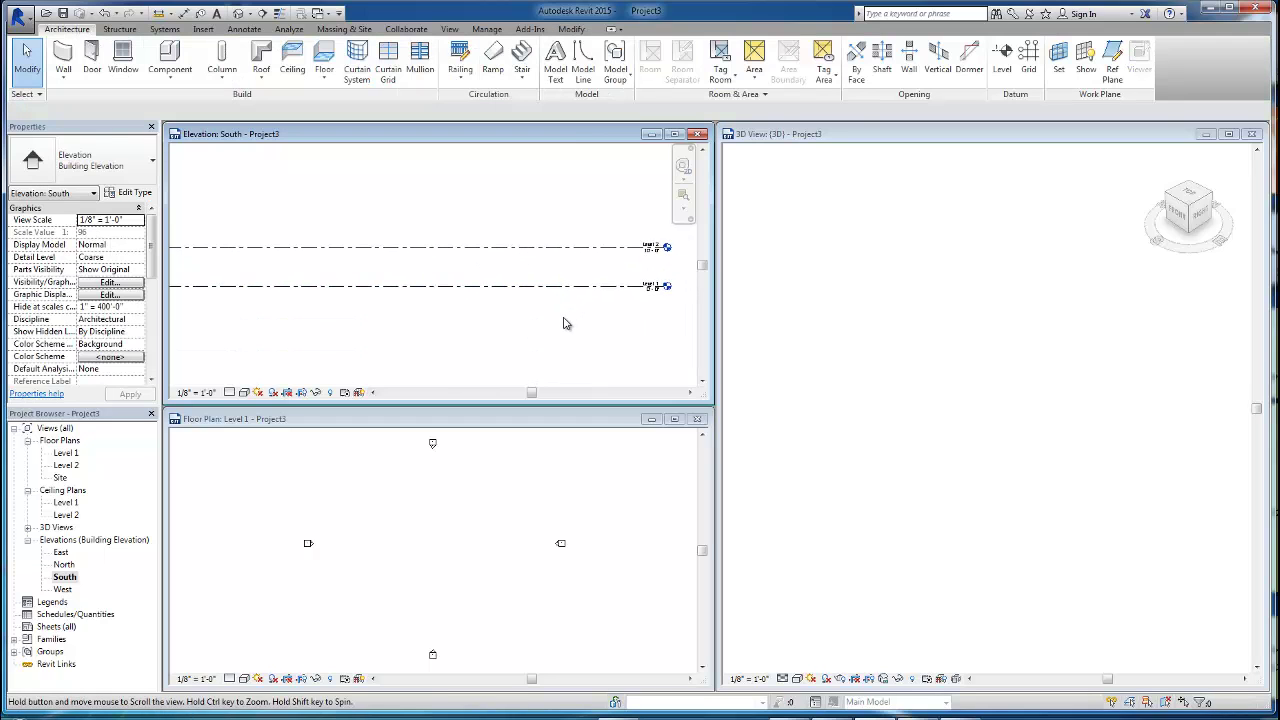
scroll(566, 319, "down", 1)
Step: Create a rectangular Generic 12" floor, 32' by 28', between the elevation markers in the Level 1 floor plan
left_click(486, 530)
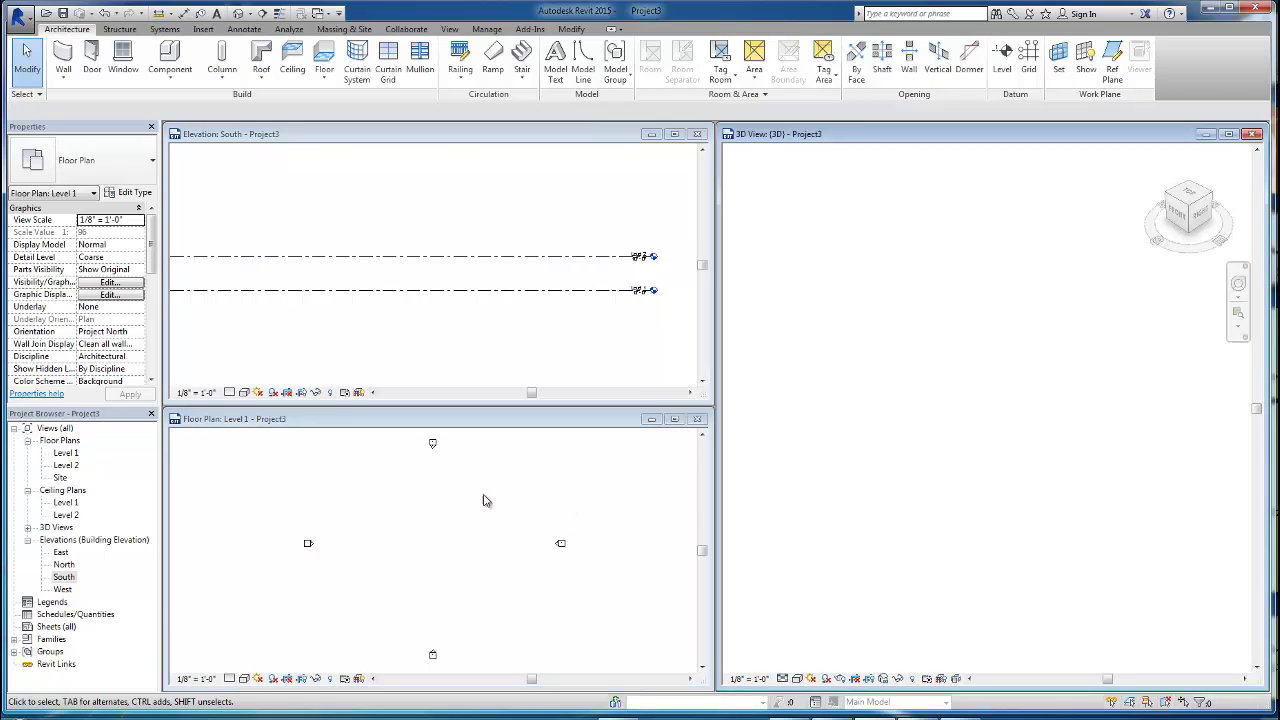
middle_click_drag(458, 518, 427, 523)
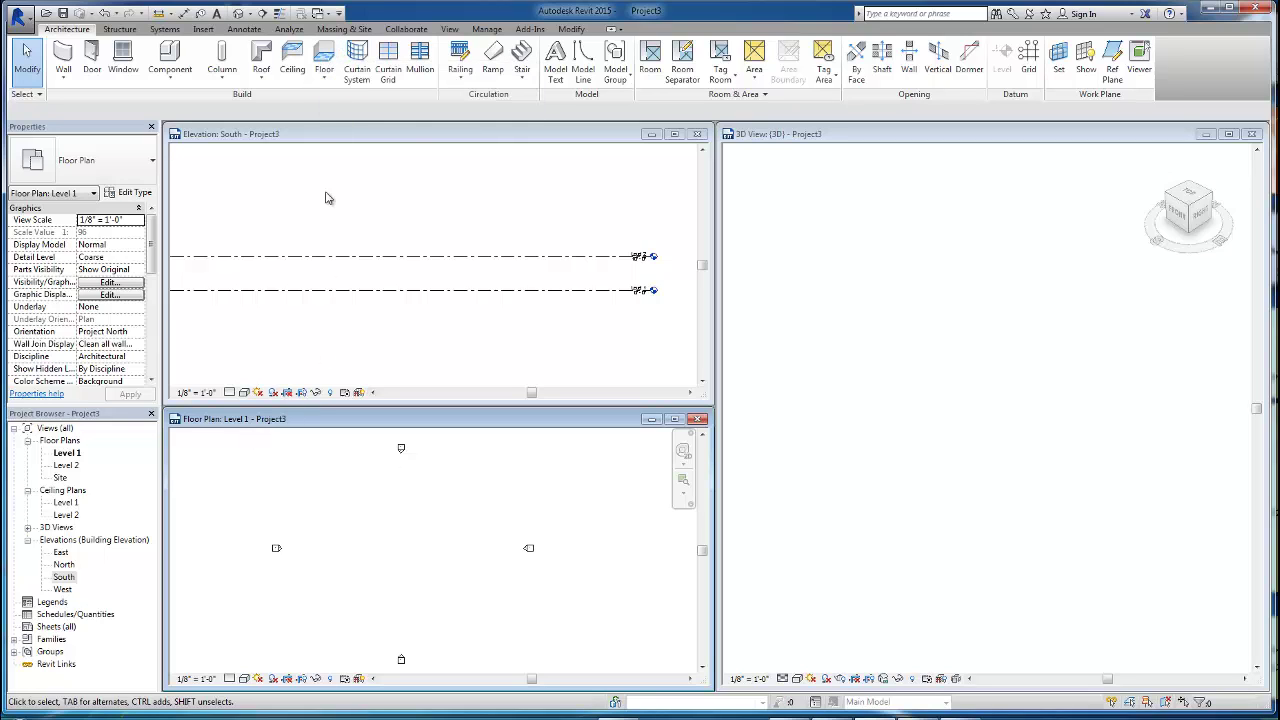
left_click(324, 58)
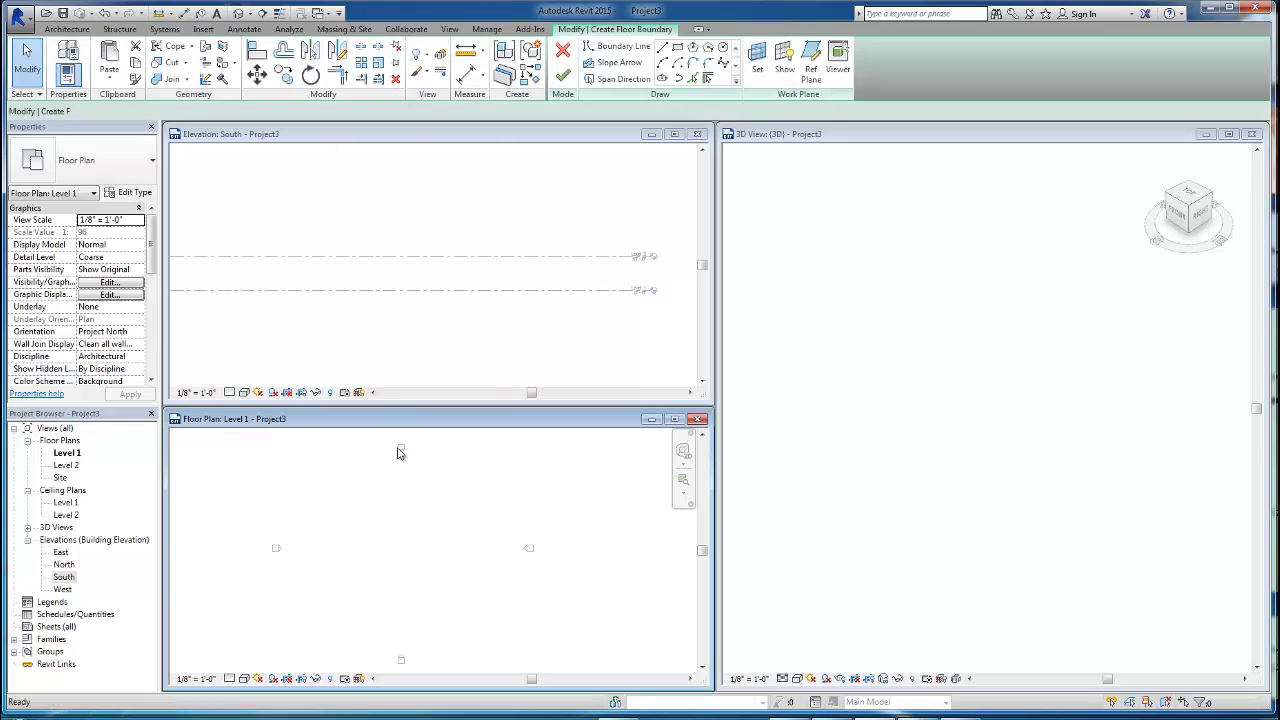
left_click(677, 47)
left_click(381, 521)
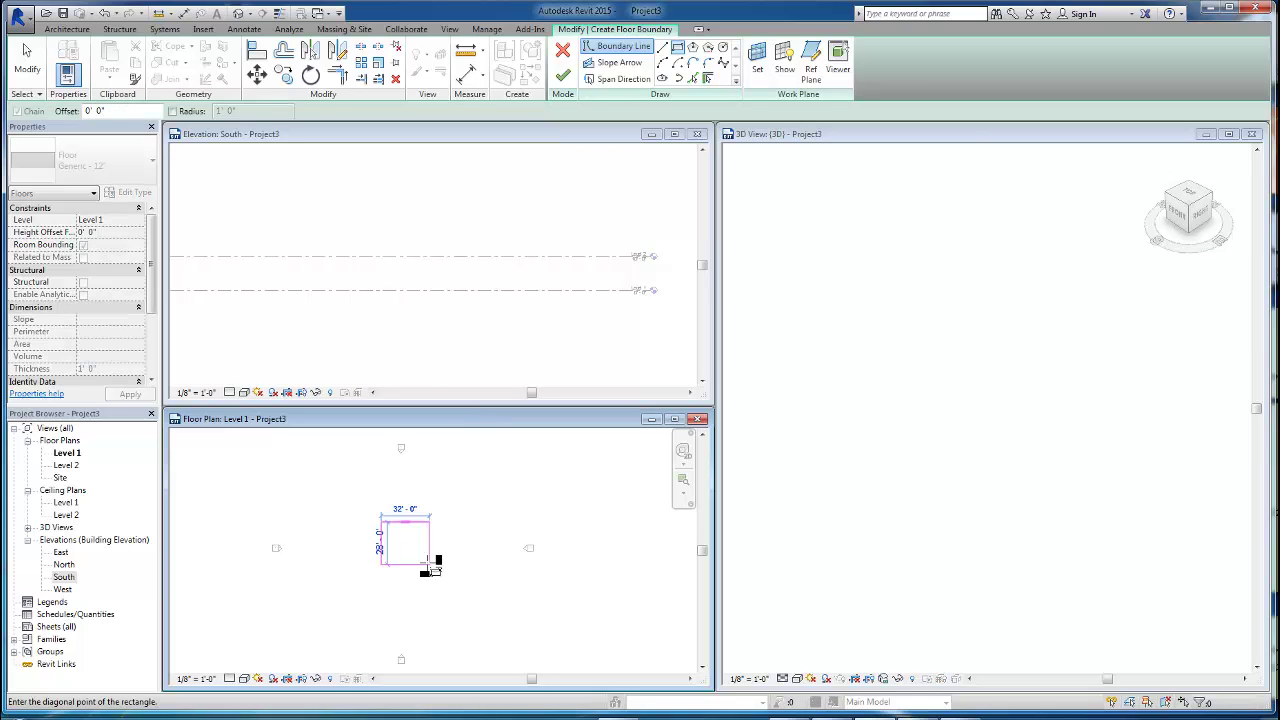
left_click(430, 564)
scroll(410, 555, "up", 2)
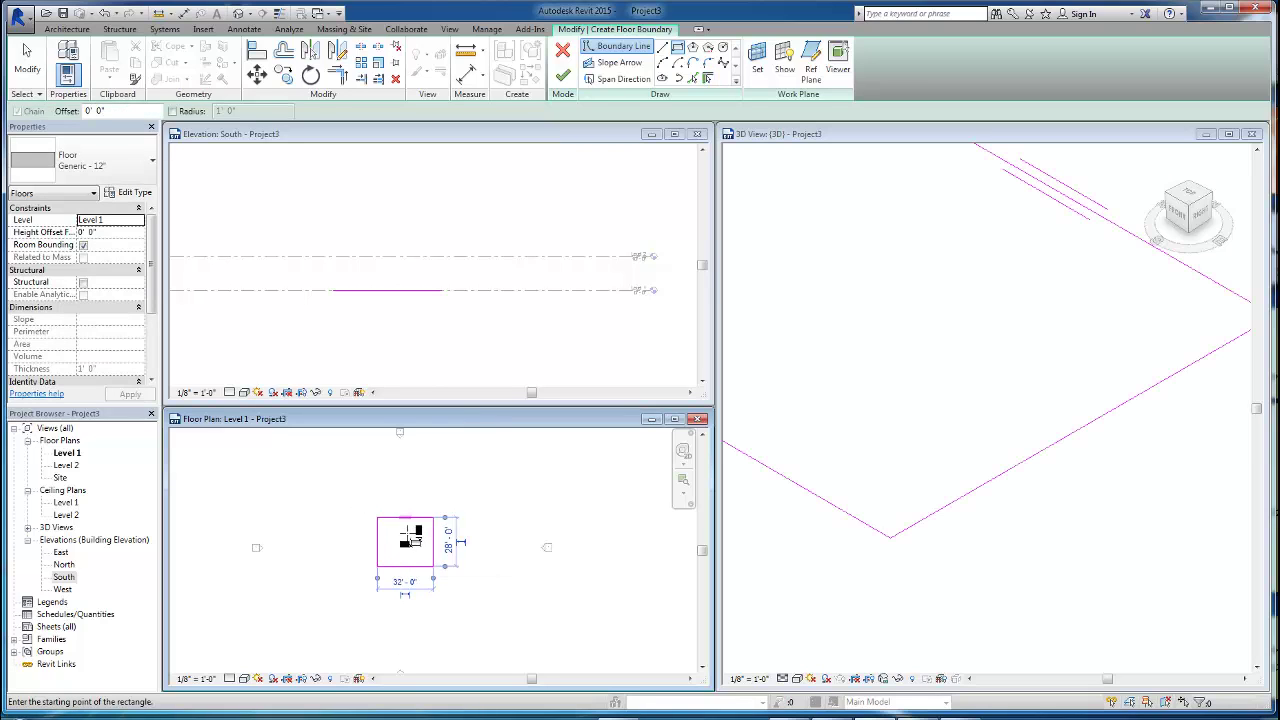
left_click(559, 77)
left_click(494, 491)
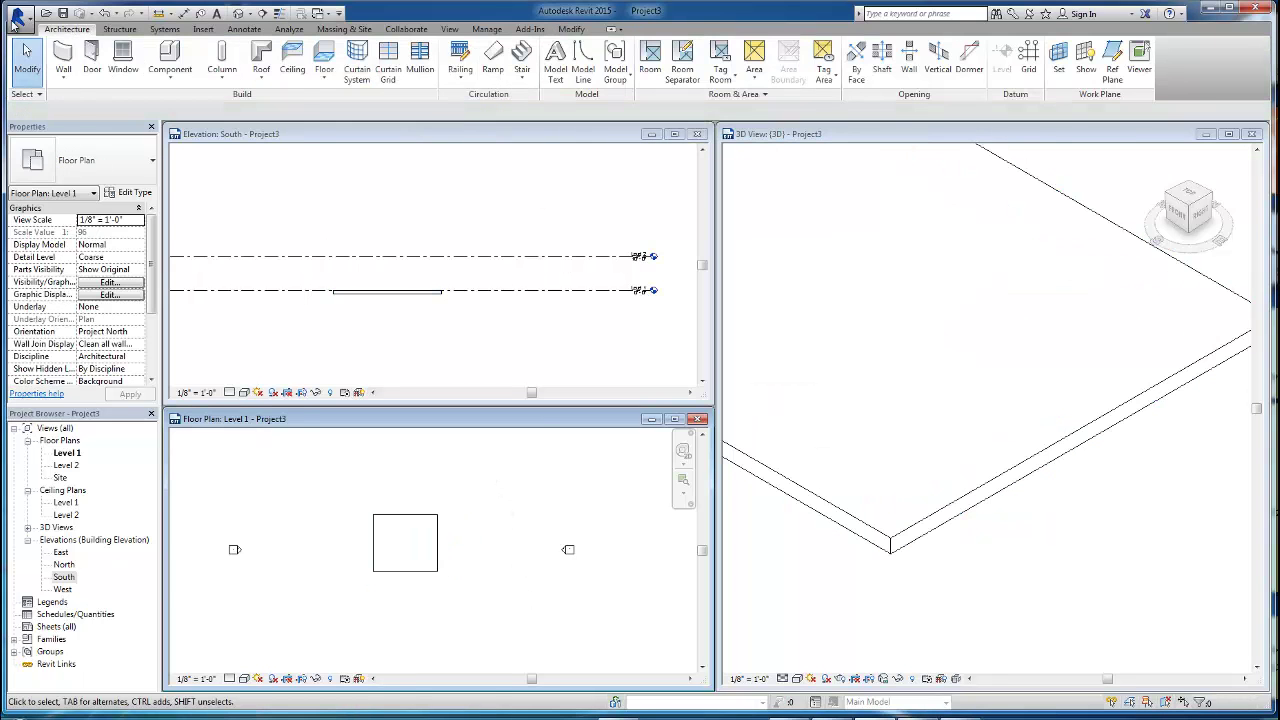
Step: Open the File Locations options, widen the template name column, and start browsing for the Architectural Template's file
left_click(16, 16)
left_click(222, 436)
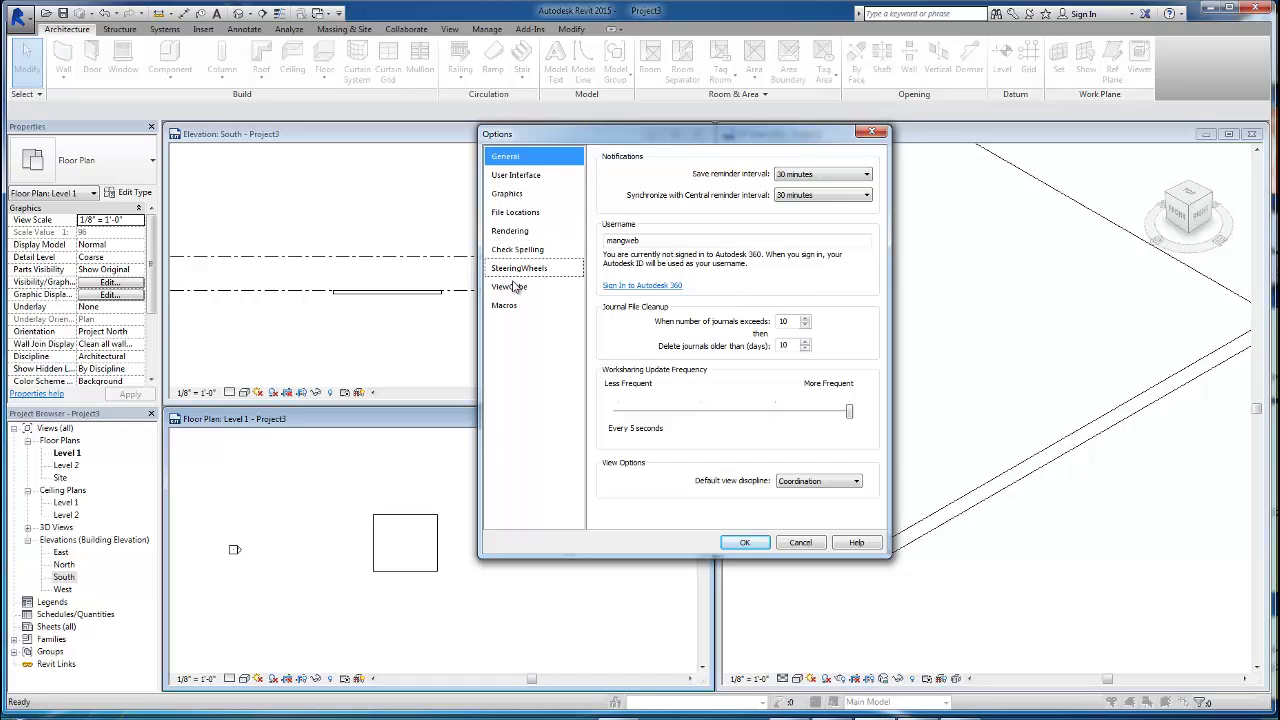
left_click(515, 212)
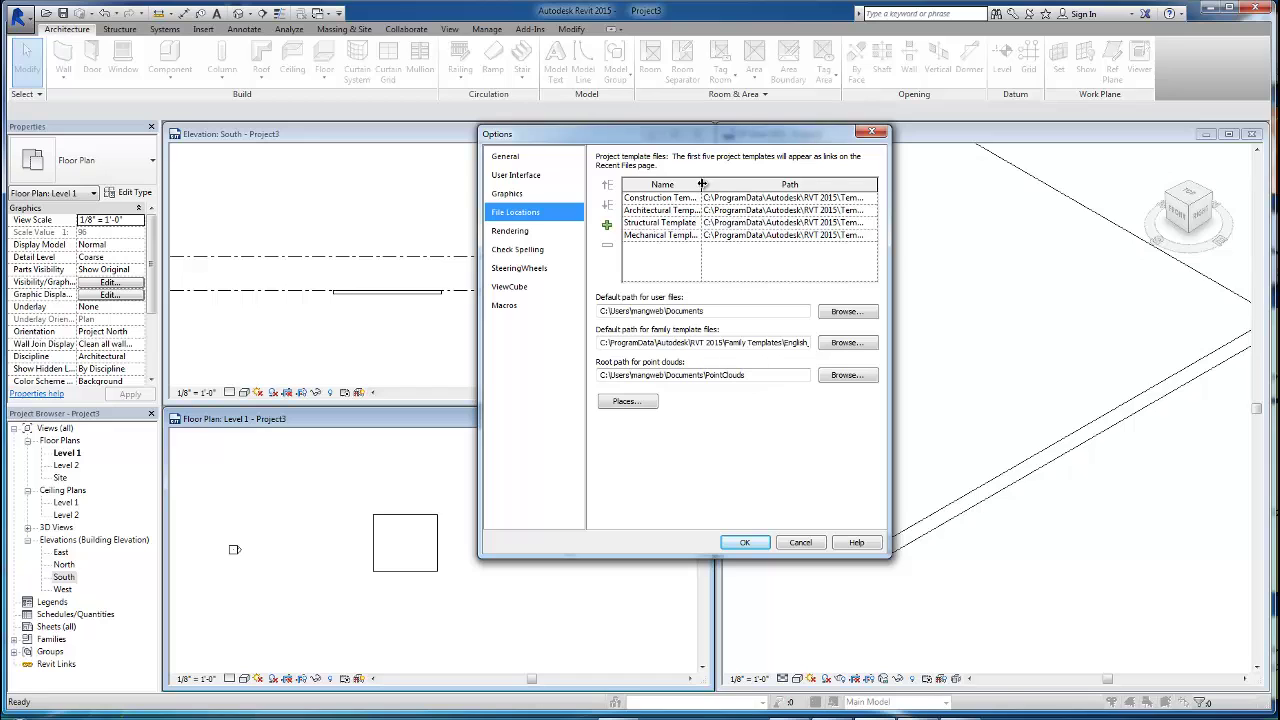
left_click_drag(702, 184, 754, 184)
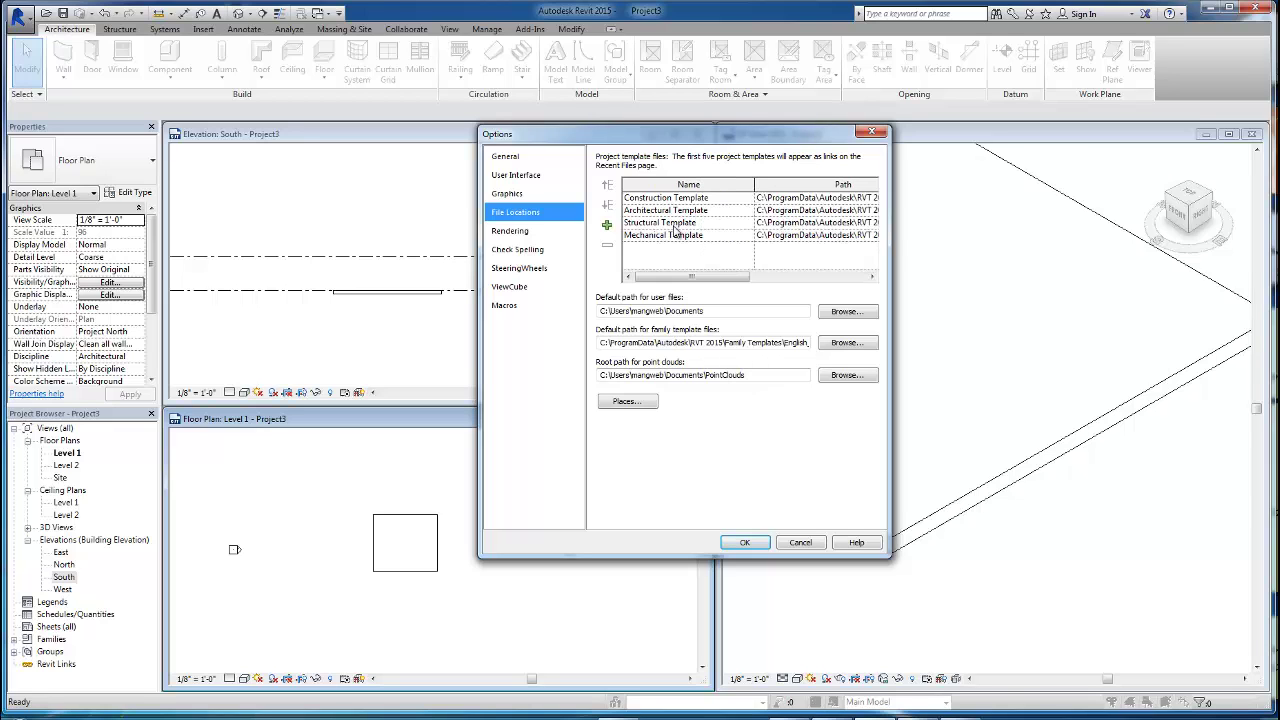
left_click(870, 211)
left_click(872, 211)
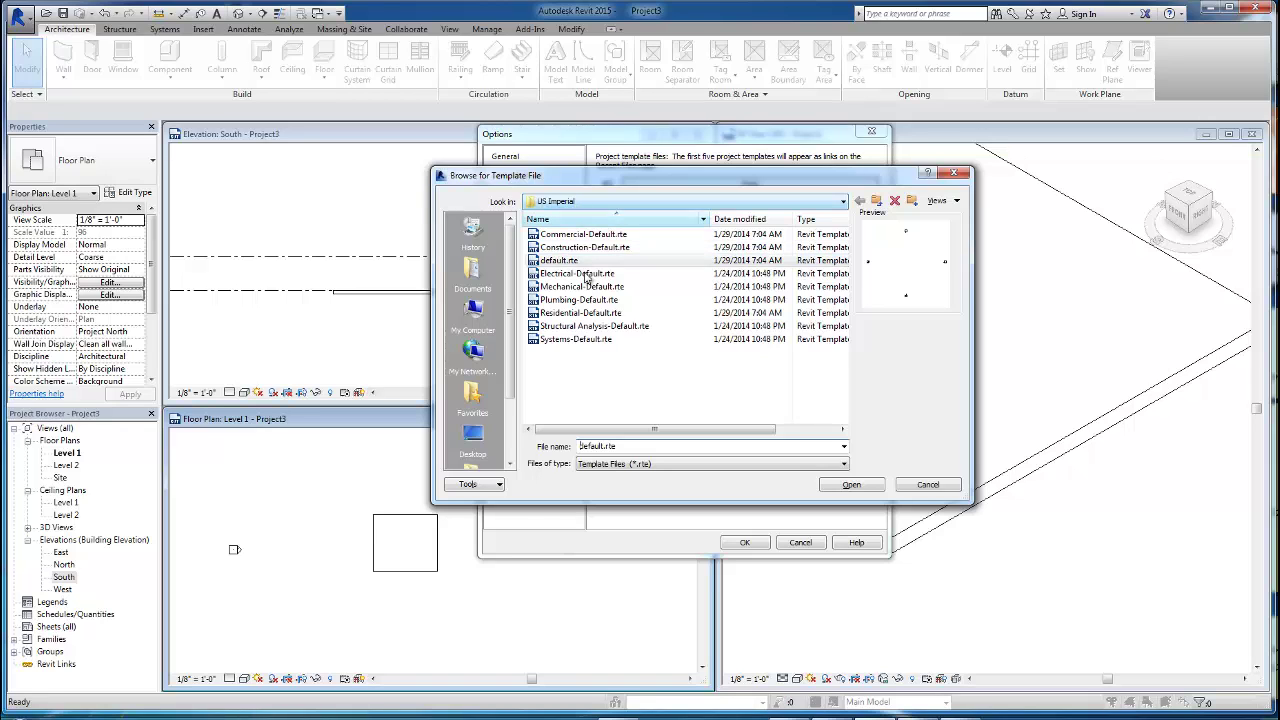
Step: Set the Architectural Template's path to DefaultMetric.rte in the US Metric templates folder and apply the options
left_click(602, 204)
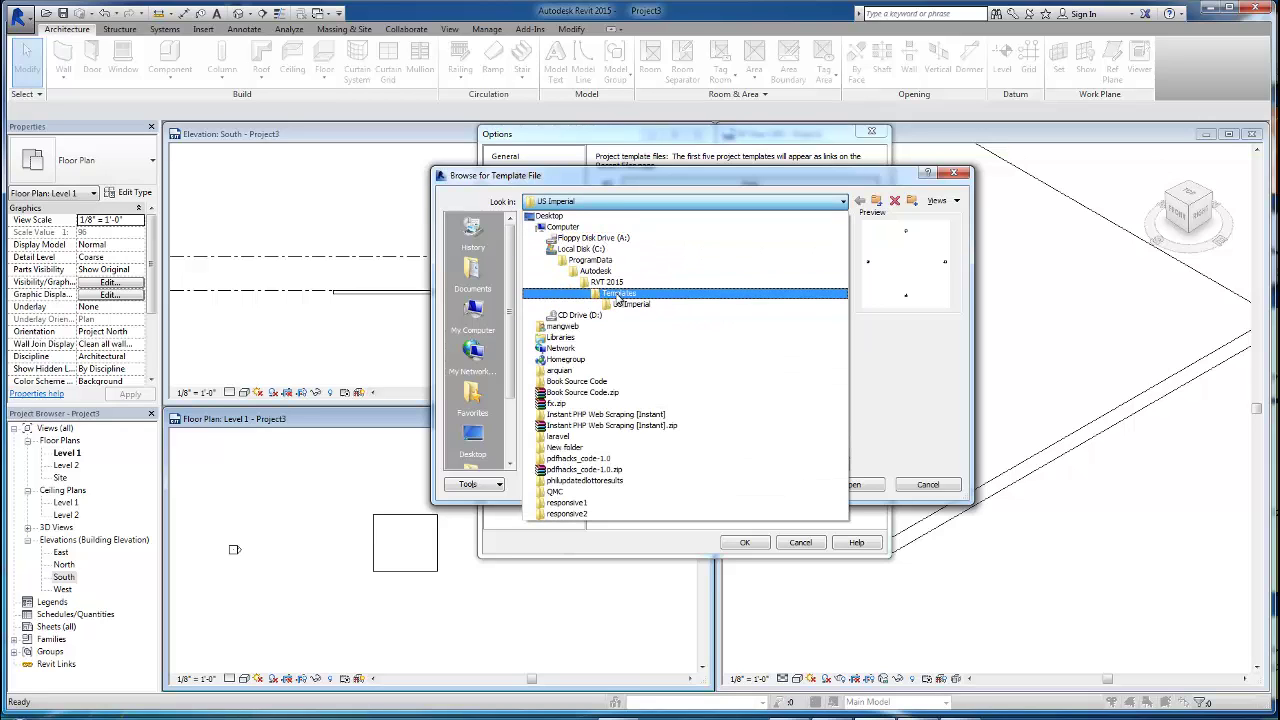
left_click(612, 288)
double_click(558, 247)
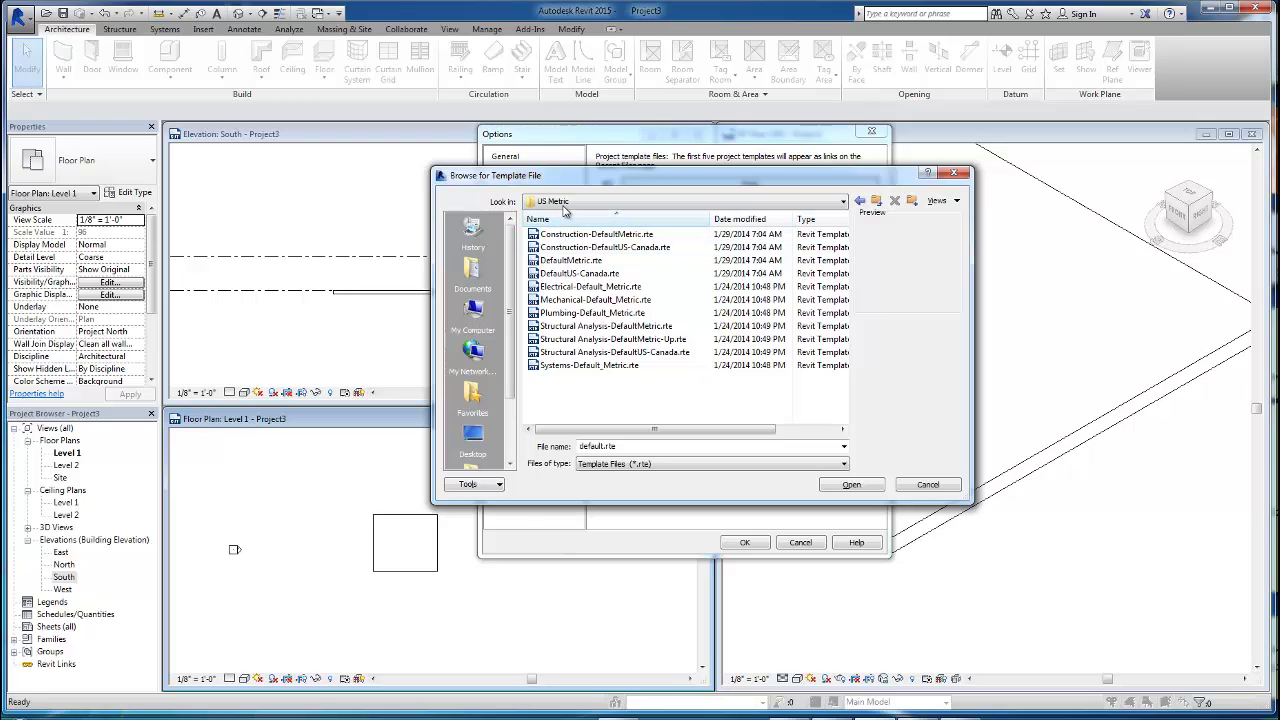
left_click(571, 262)
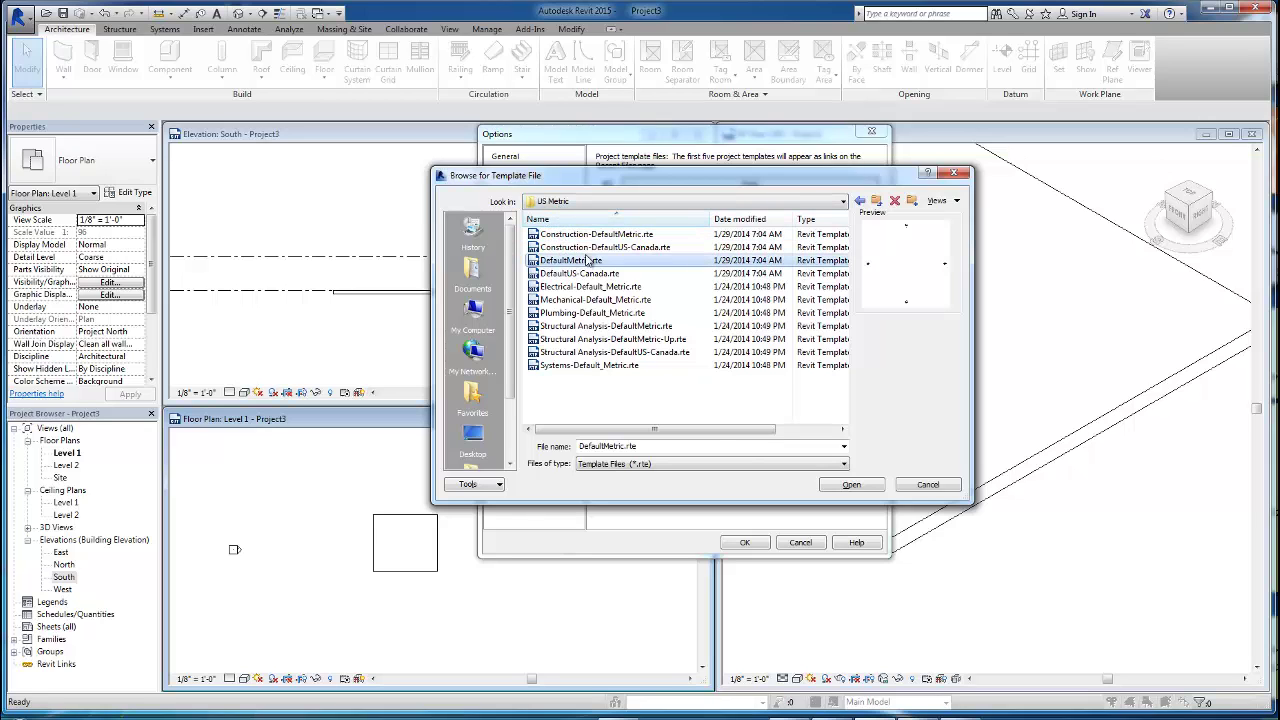
left_click(848, 484)
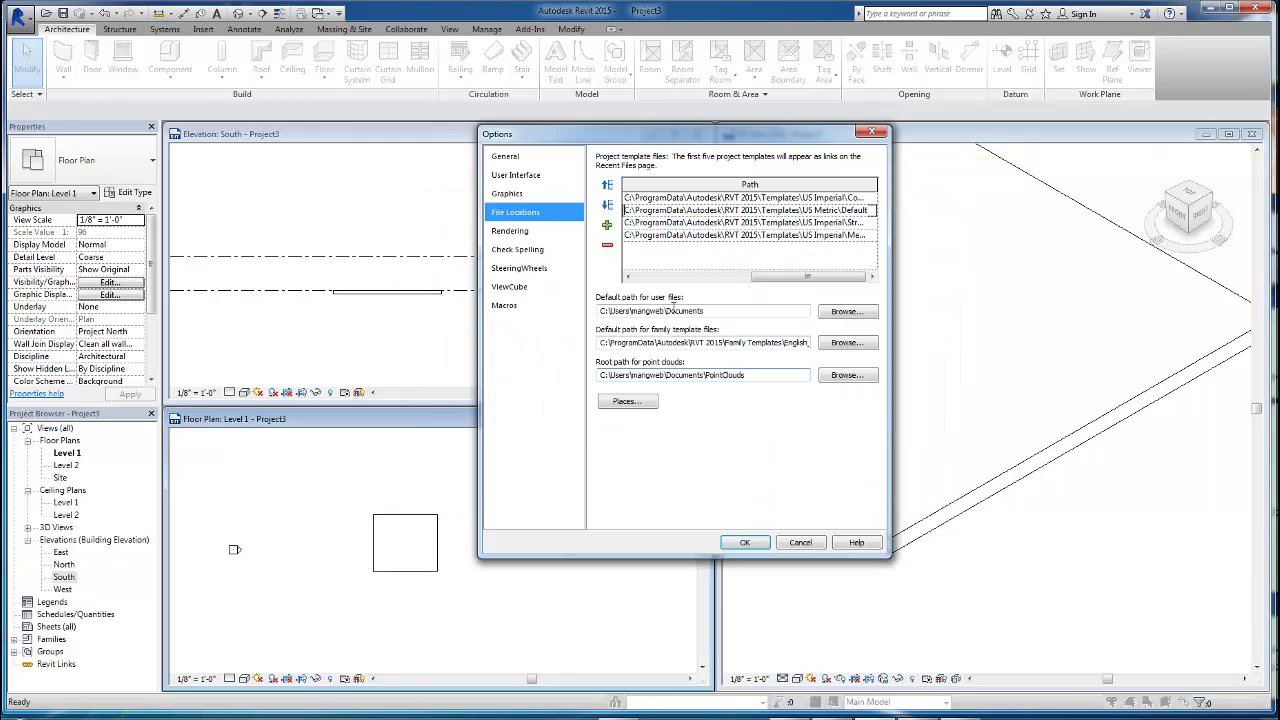
left_click(747, 542)
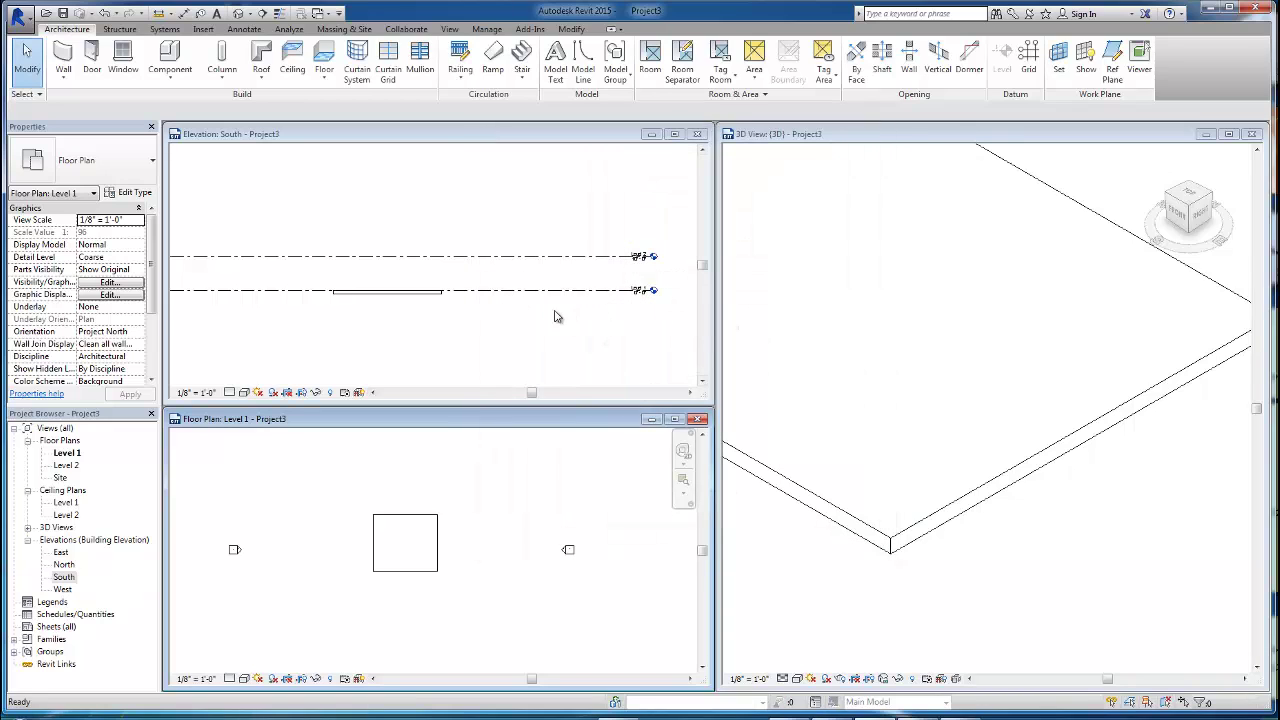
Step: Close the imperial project containing the rectangular floor without saving its changes
left_click(437, 522)
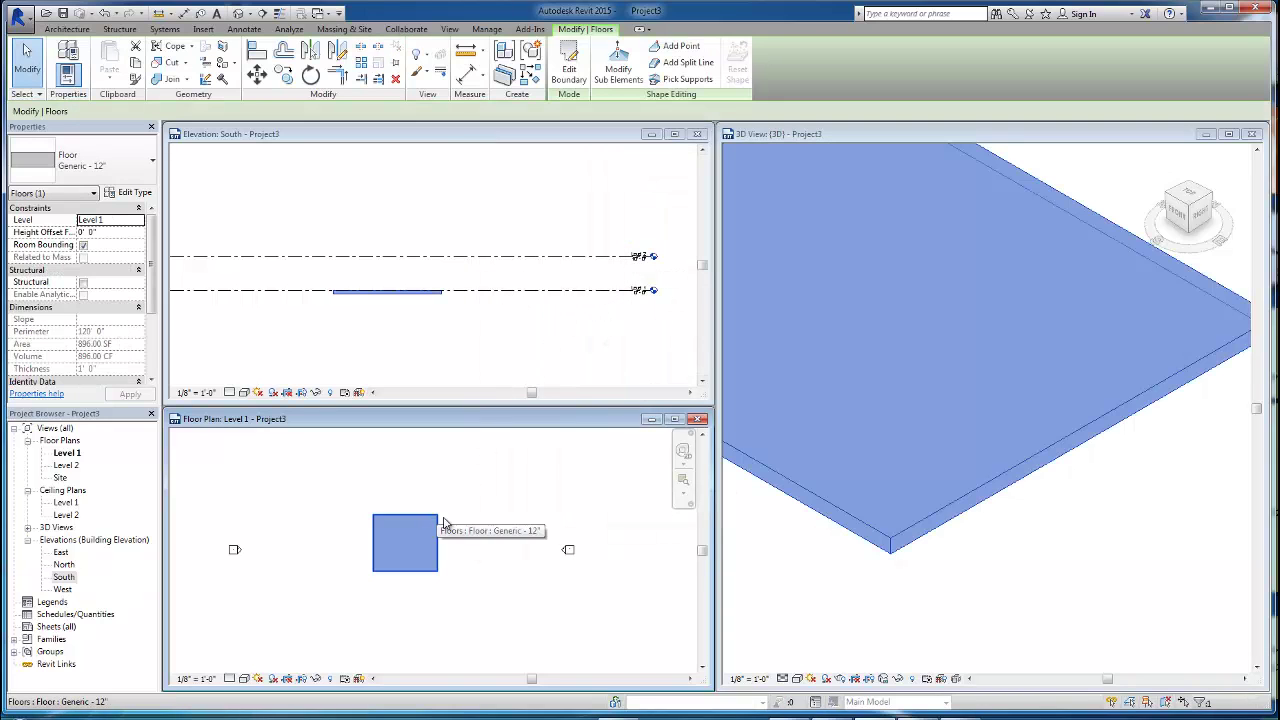
left_click(17, 14)
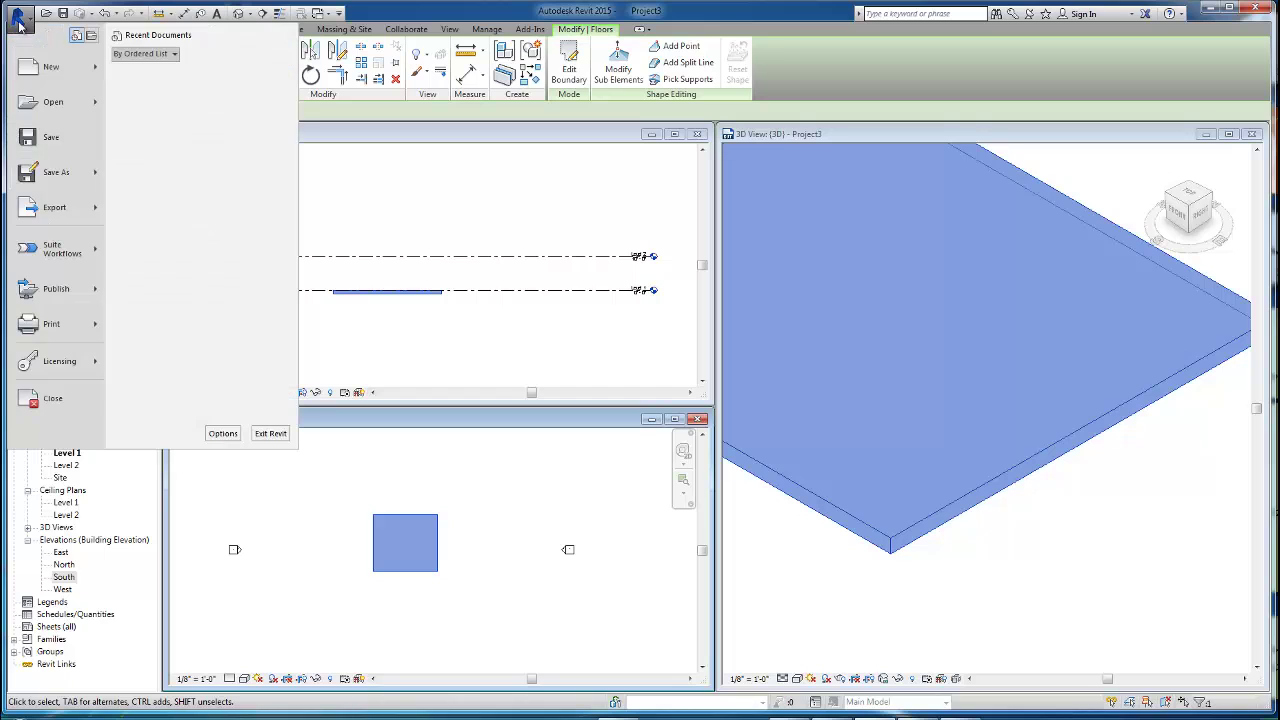
left_click(45, 398)
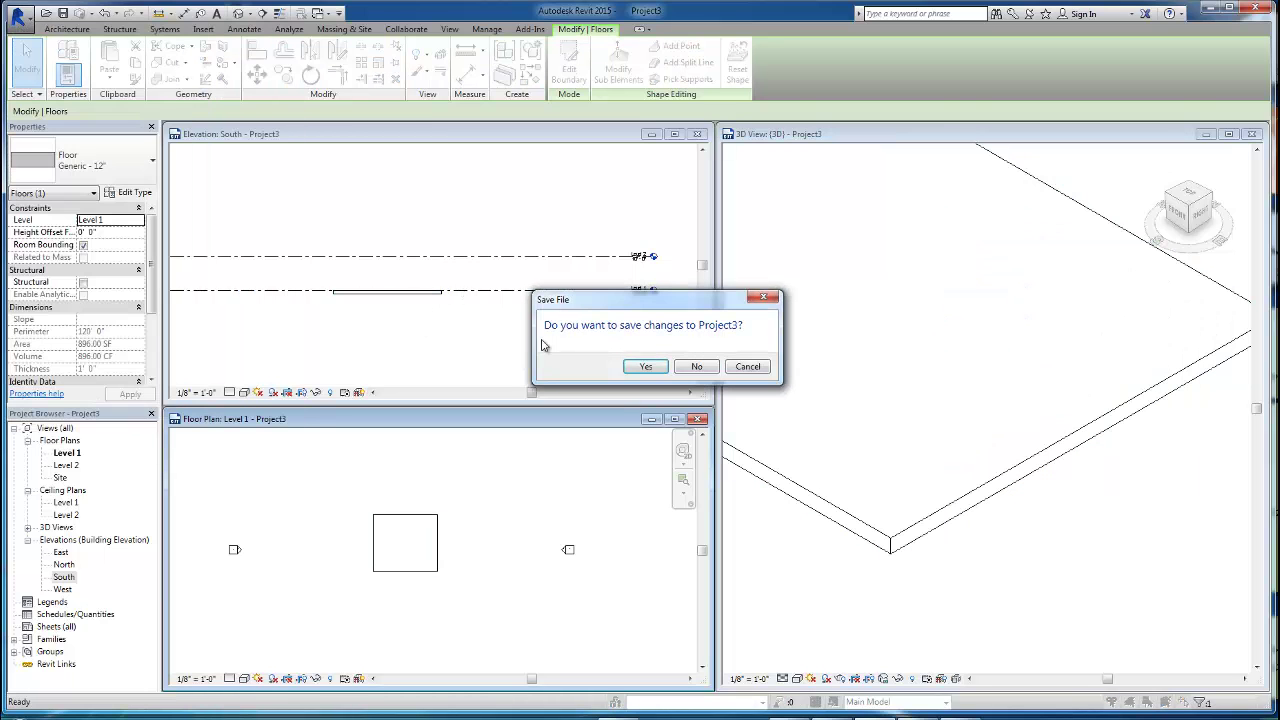
left_click(694, 366)
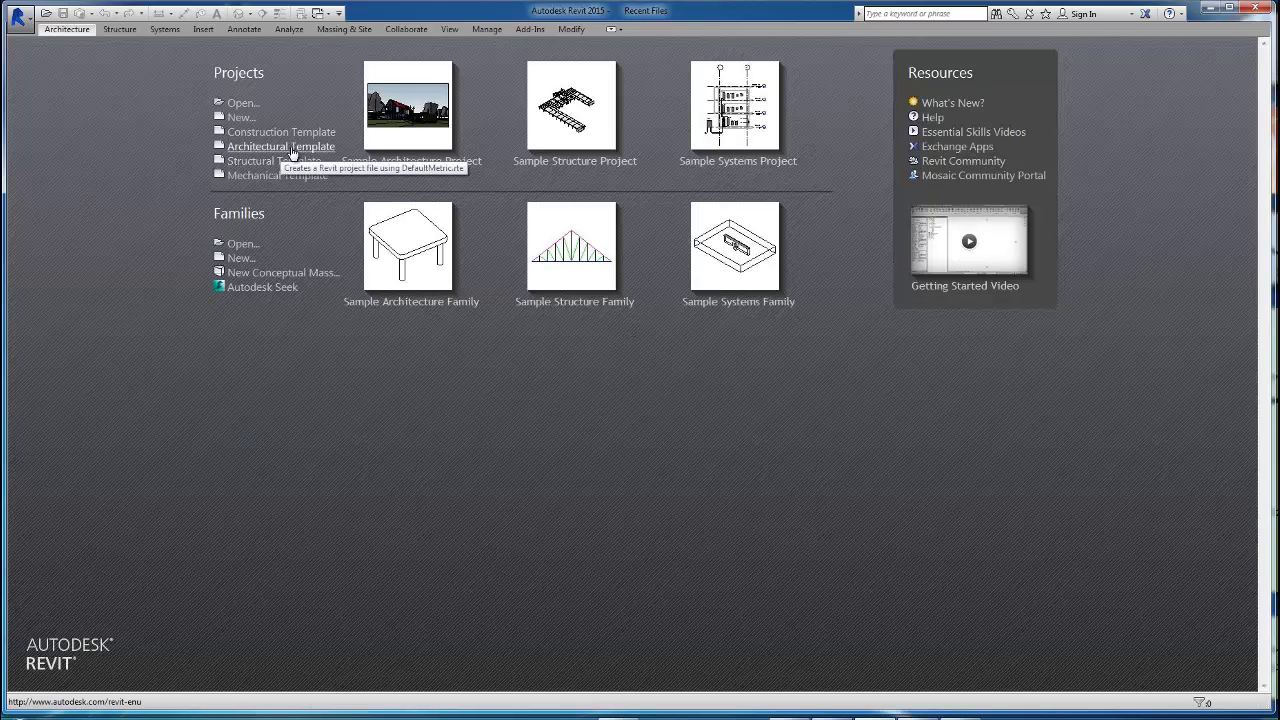
Step: Create a project from the metric Architectural Template and tile its default 3D view with the Level 1 floor plan
left_click(292, 152)
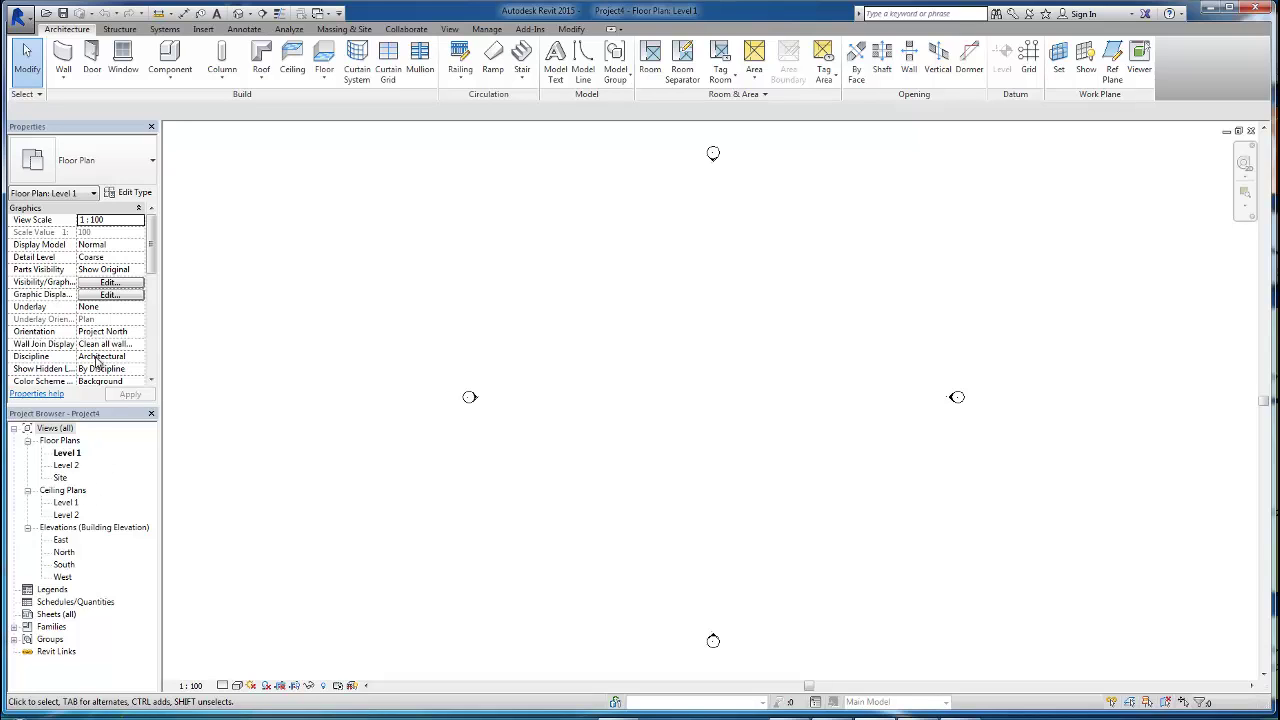
left_click(238, 13)
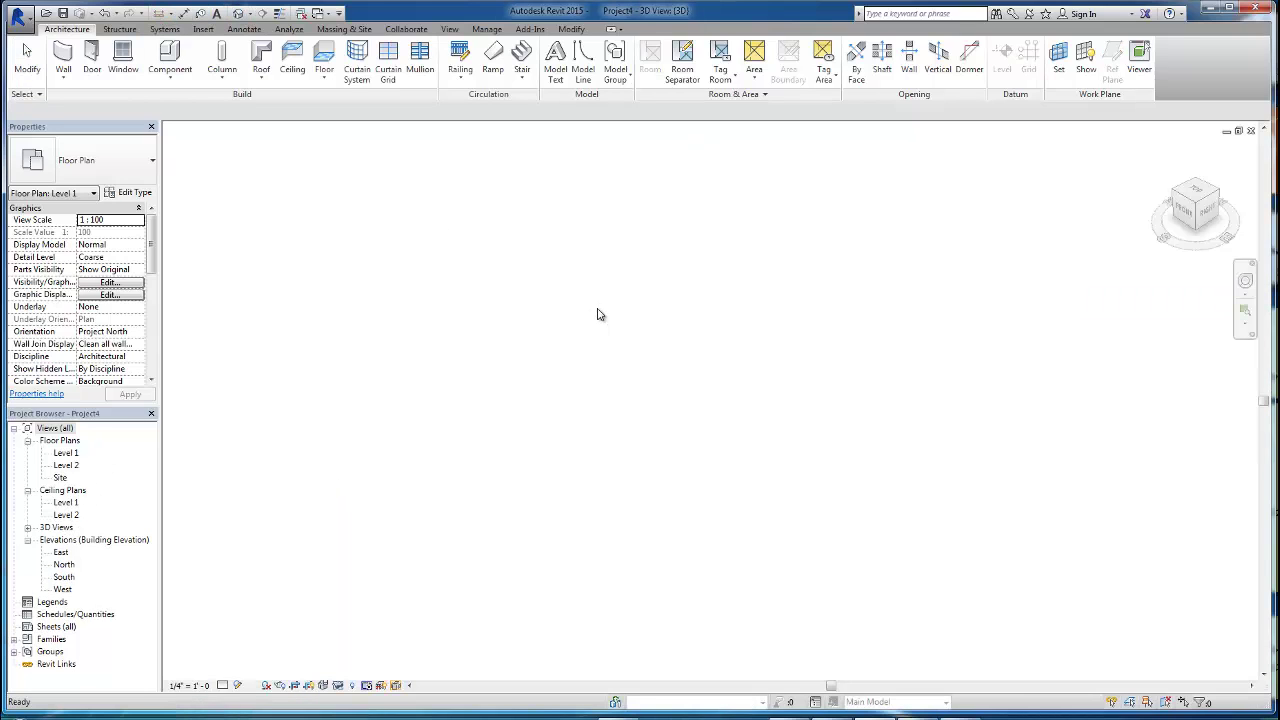
key("w")
key("t")
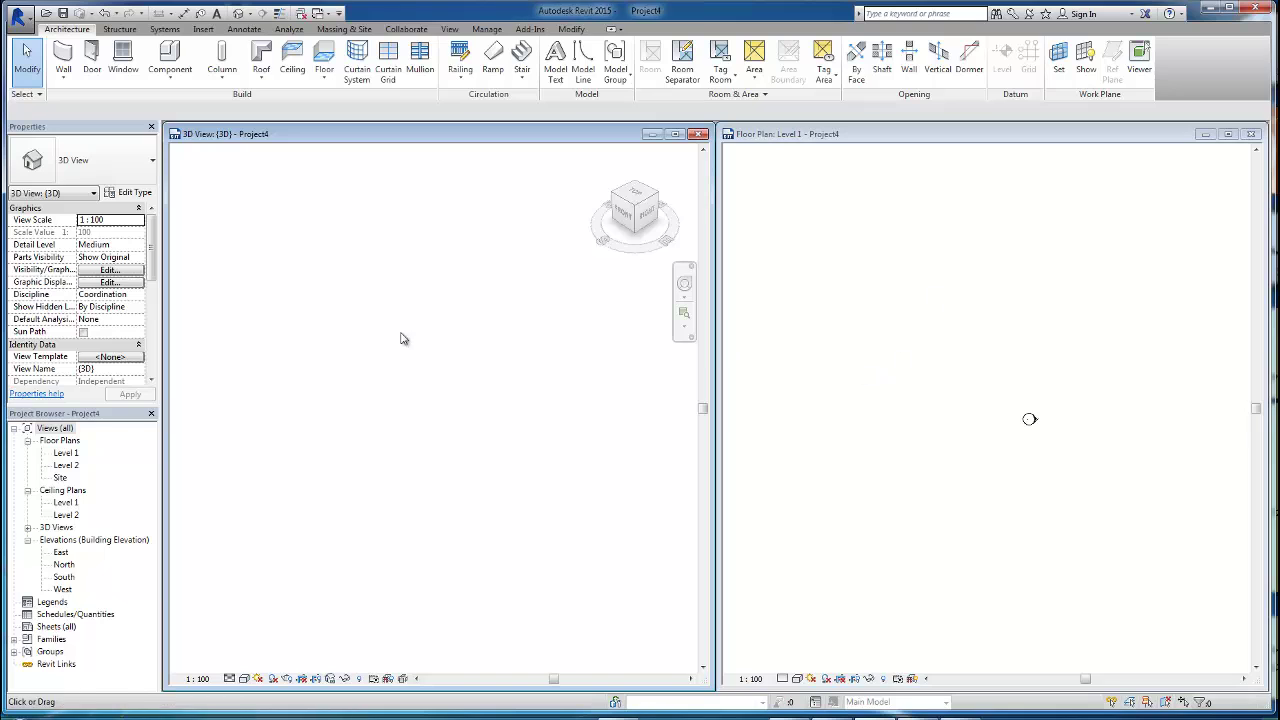
Step: Add the South elevation to the new metric project's tiled views
double_click(62, 577)
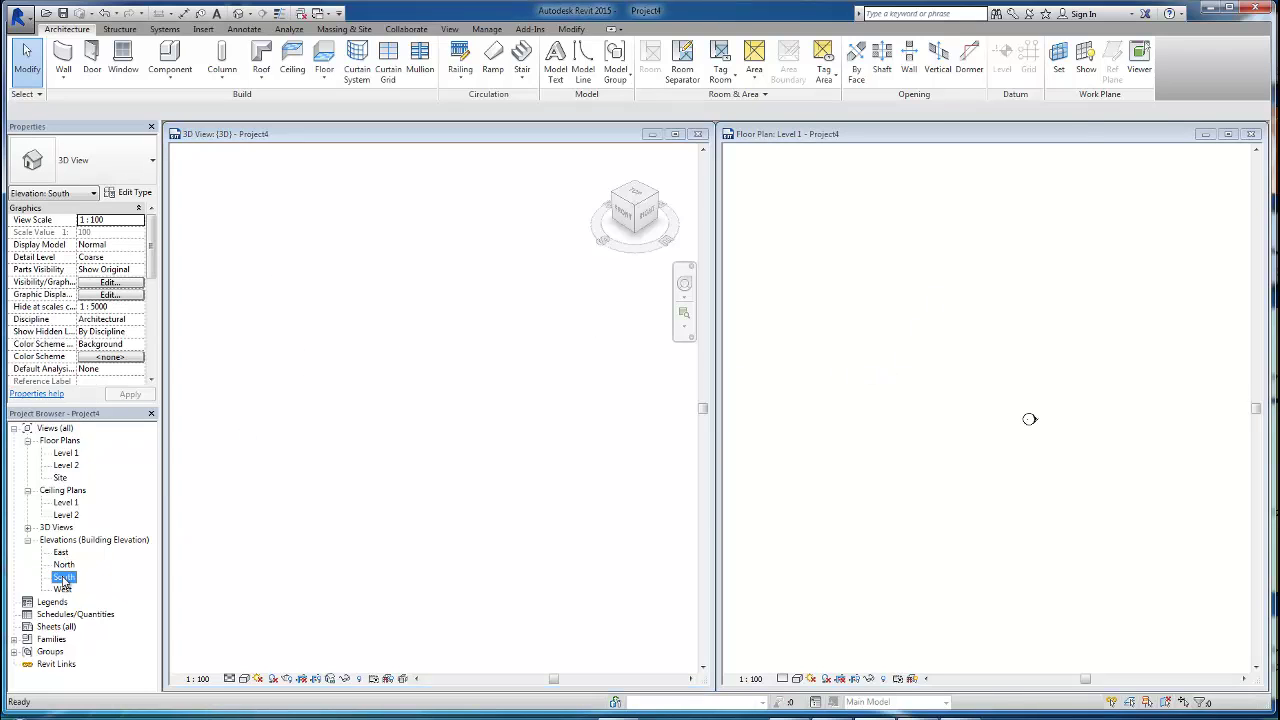
key("w")
key("t")
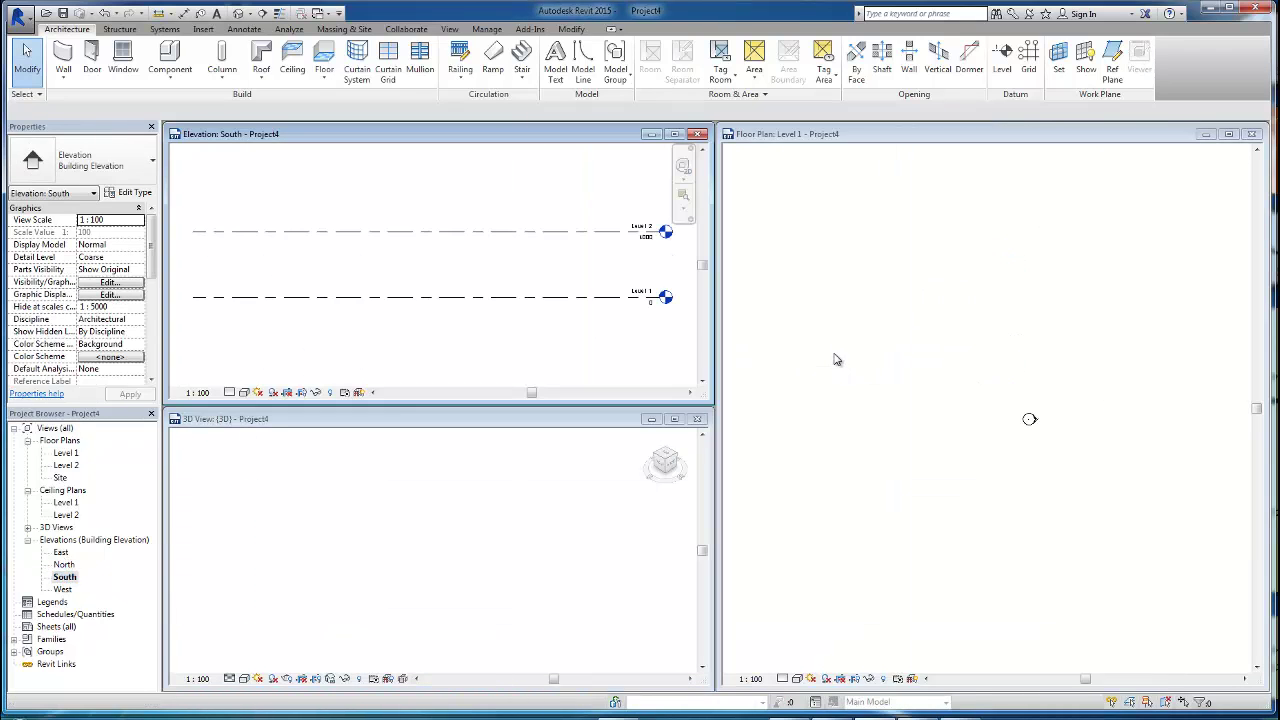
Step: Retile the views so the South elevation gets the tall pane, with the Level 1 plan stacked above the 3D view
left_click(451, 554)
left_click(894, 384)
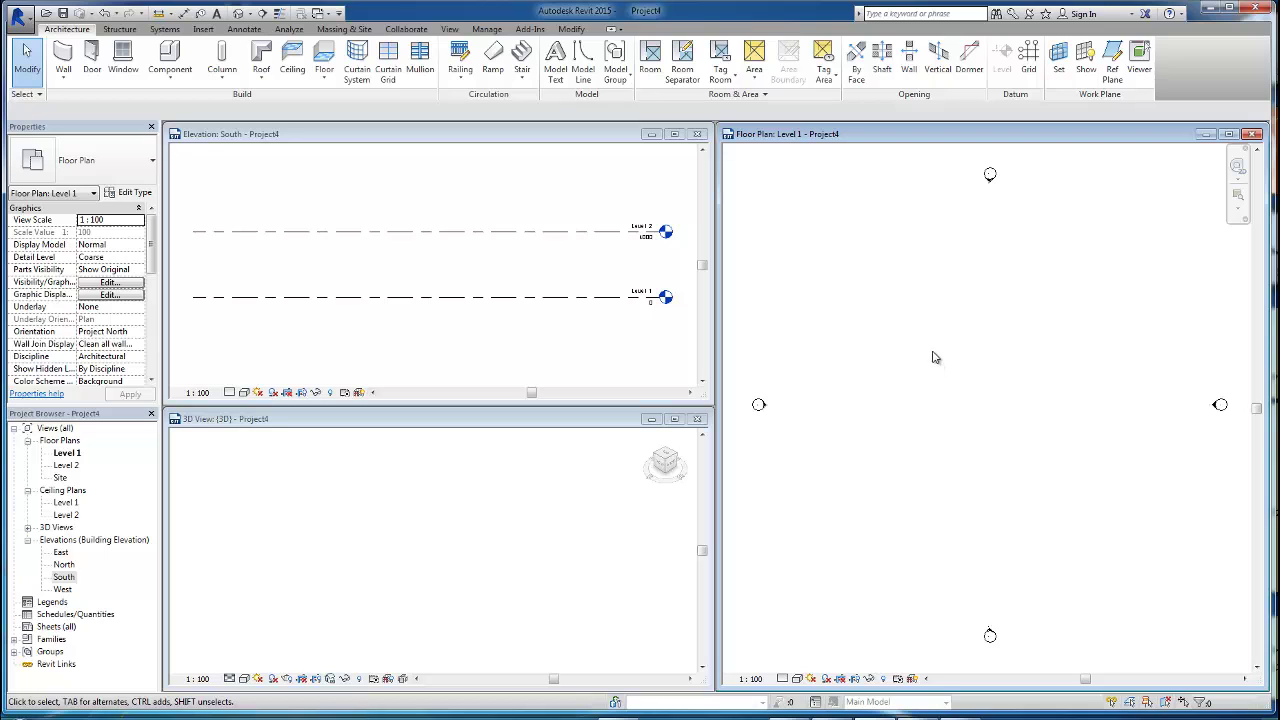
key("w")
key("t")
left_click(526, 546)
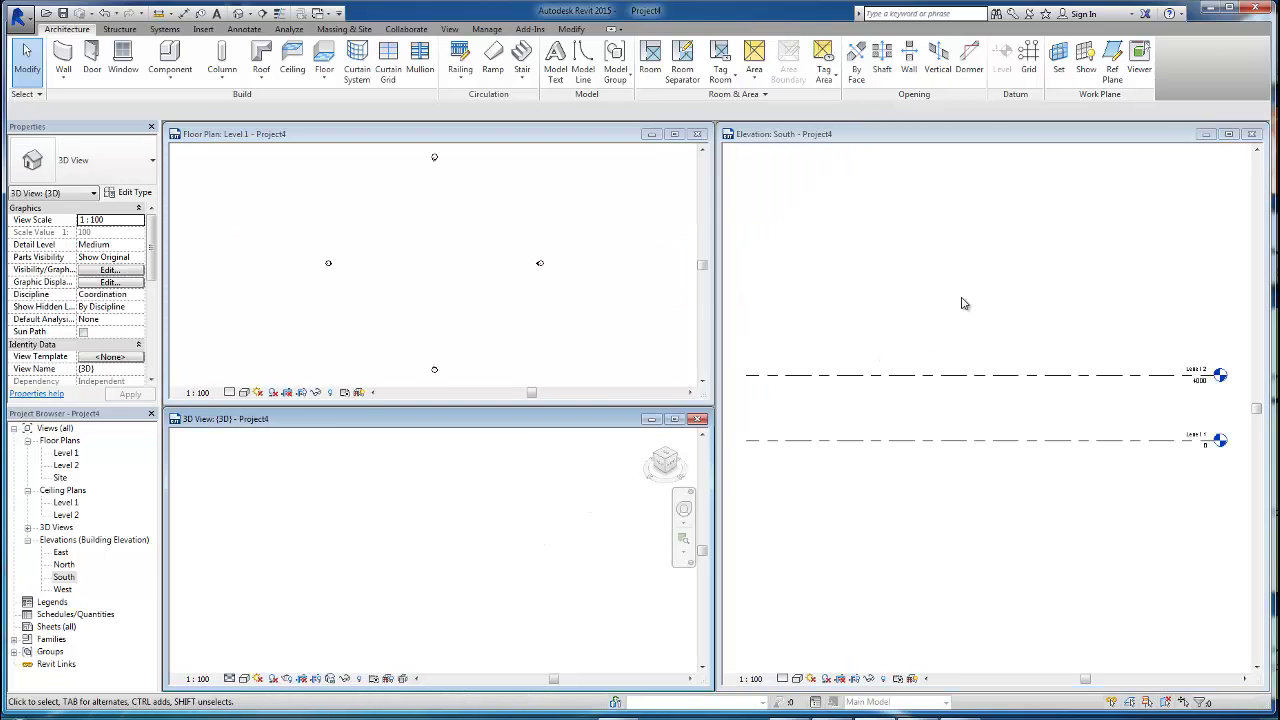
Step: Retile the views with the Level 1 plan in the tall pane and the South elevation stacked above the 3D view
left_click(962, 303)
key("w")
key("t")
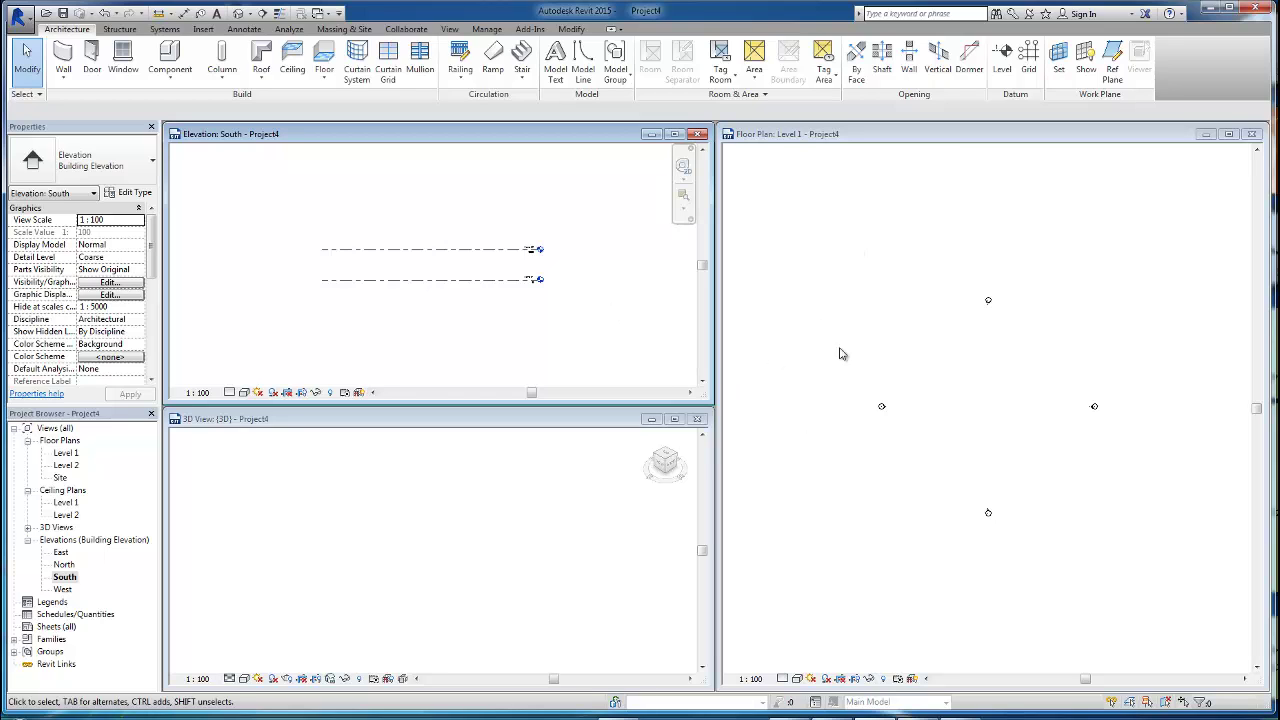
left_click(429, 486)
key("w")
key("t")
key("t")
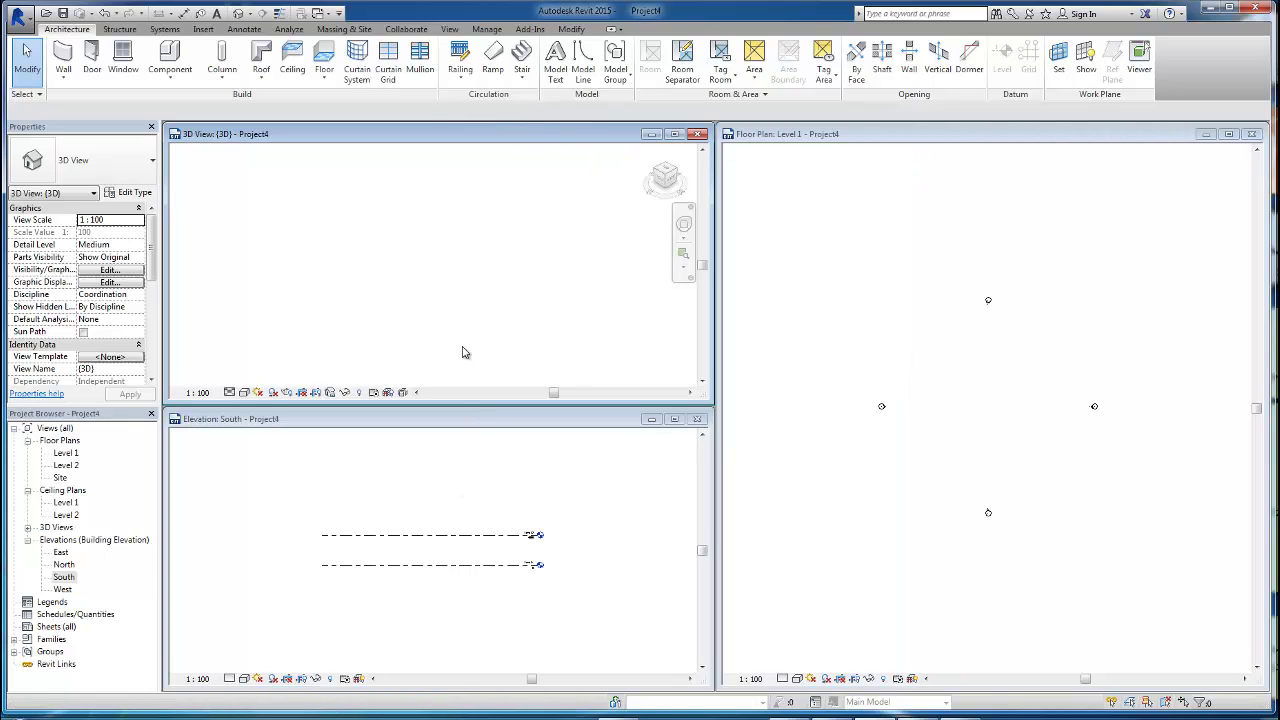
left_click(480, 490)
key("w")
key("t")
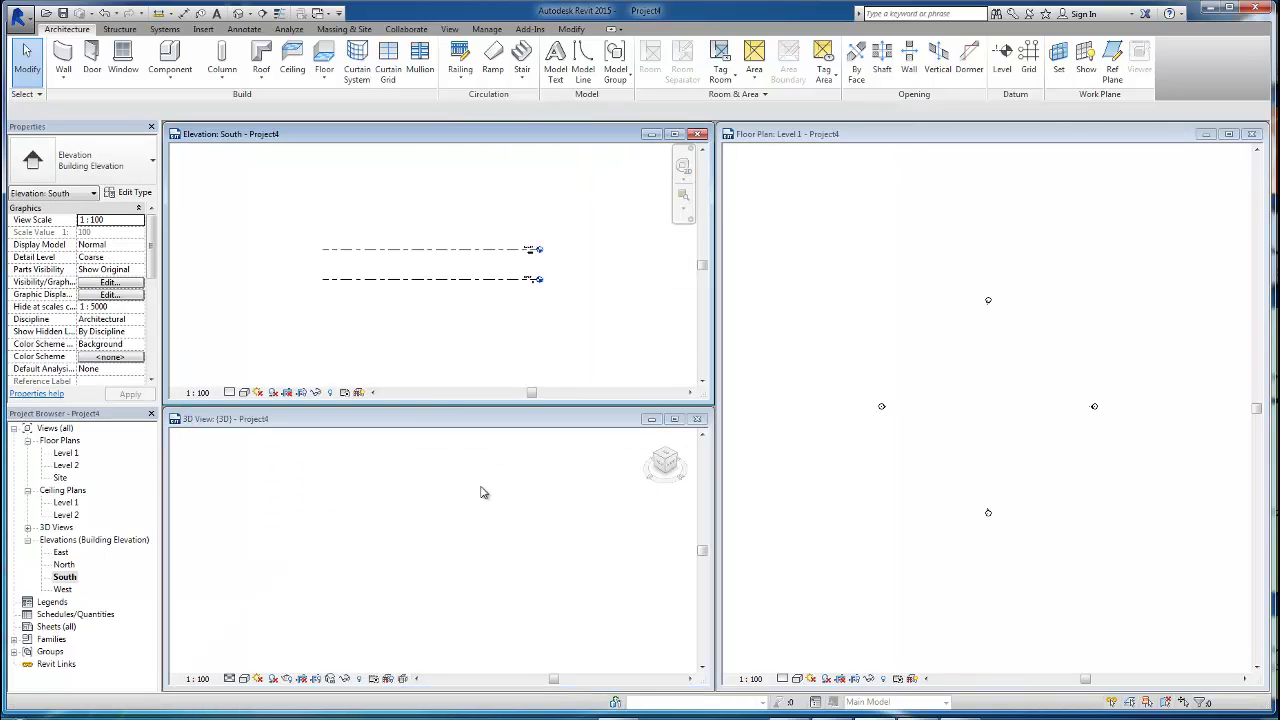
Step: Retile the views so the 3D view gets the tall pane, with the Level 1 plan stacked above the South elevation
left_click(491, 520)
left_click(929, 383)
left_click(577, 311)
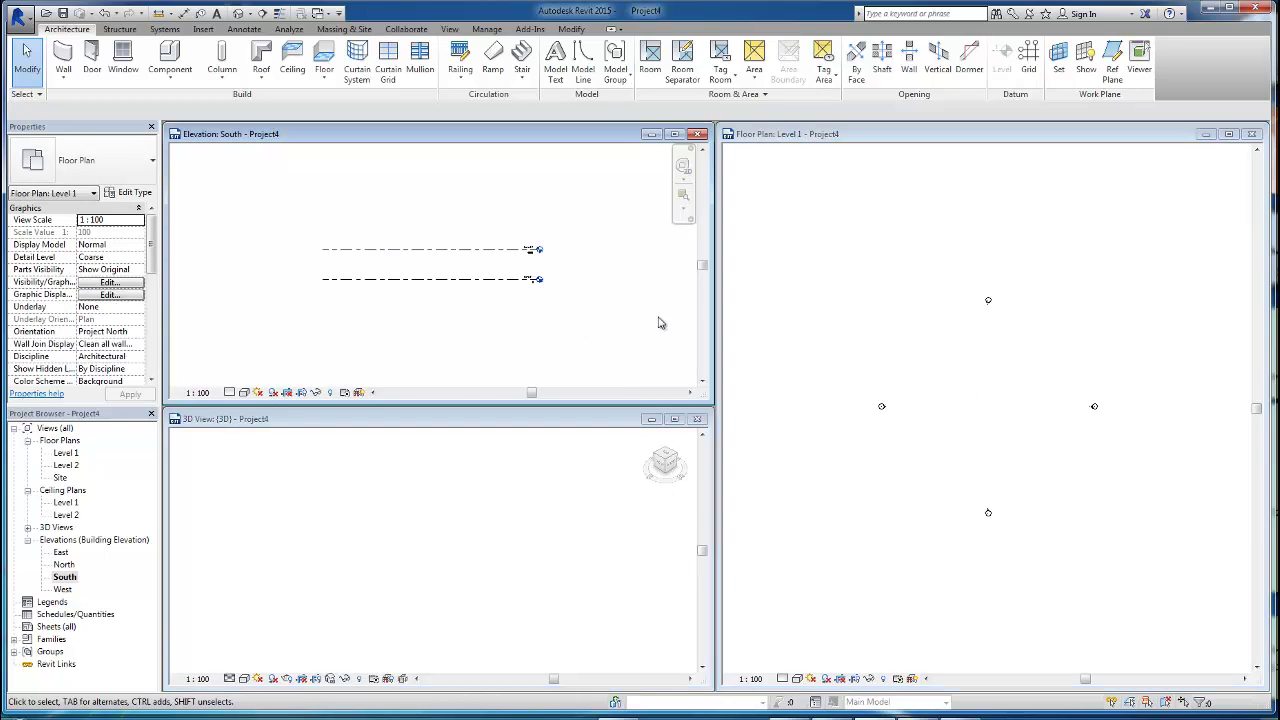
left_click(1014, 390)
key("w")
key("t")
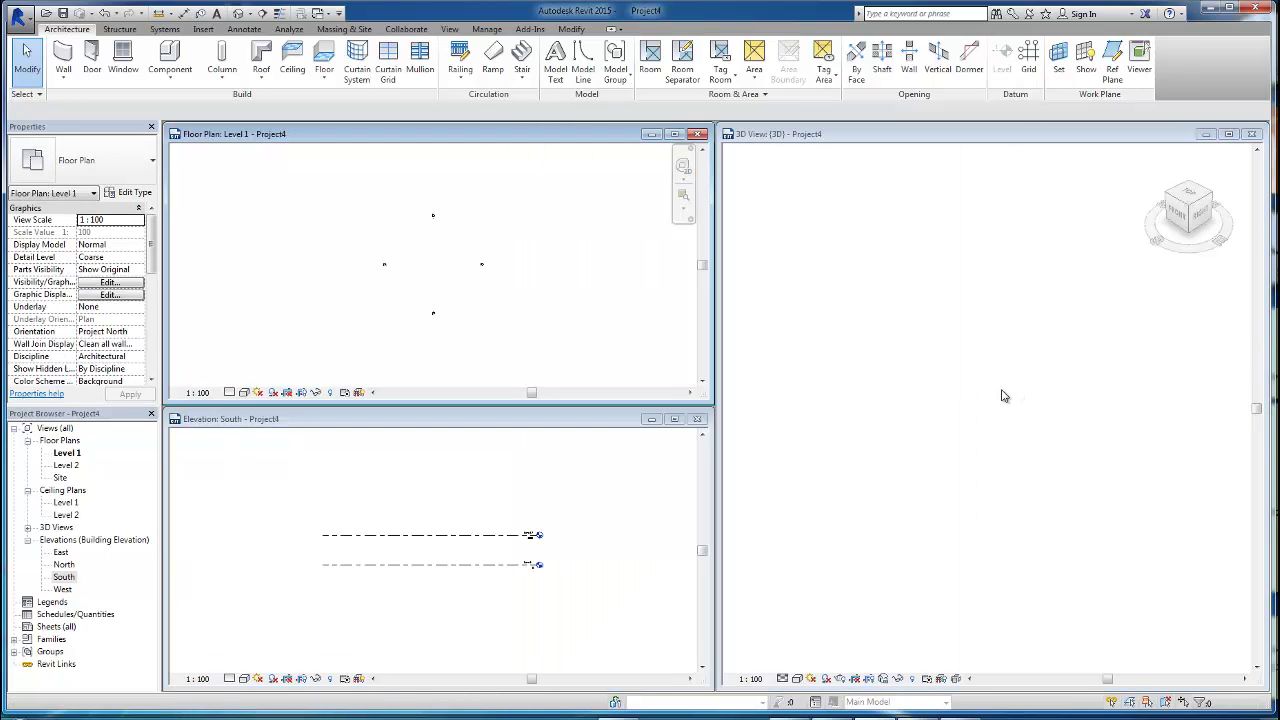
Step: Create a rectangular Generic 150mm floor about 12000 by 11000 mm between the elevation markers in the Level 1 plan
left_click(941, 414)
left_click(446, 509)
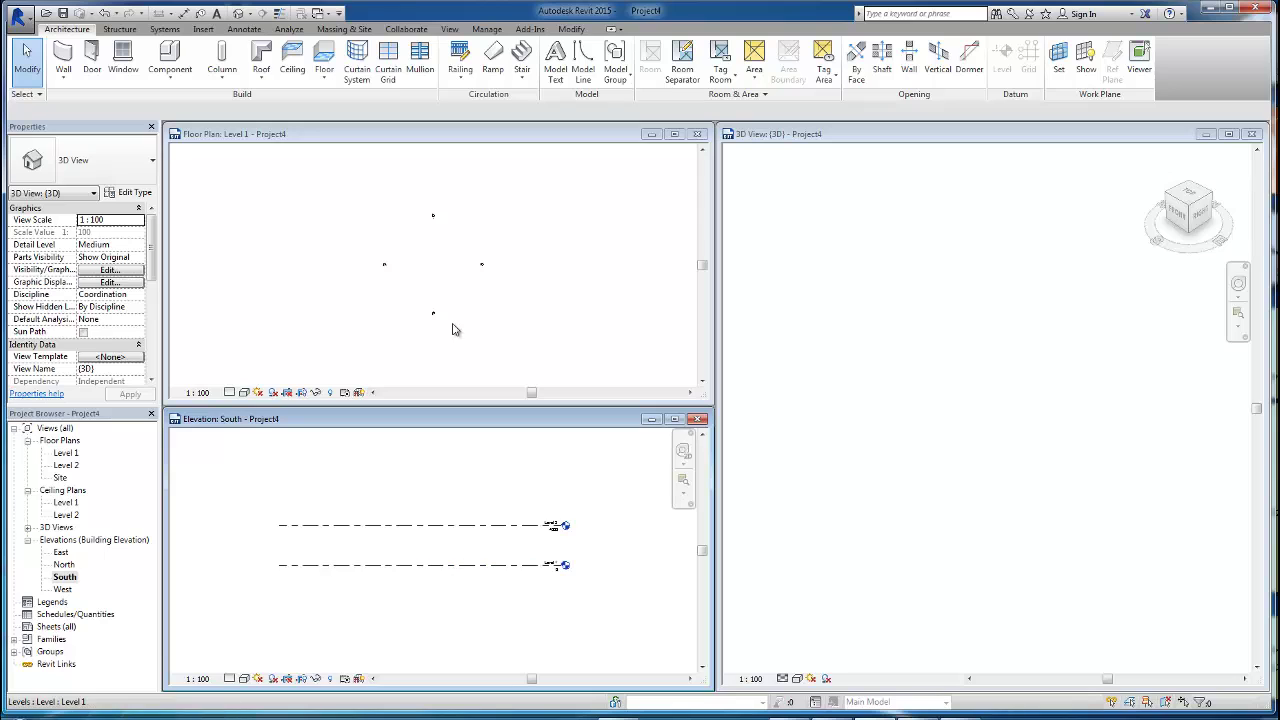
left_click(465, 236)
scroll(425, 276, "up", 3)
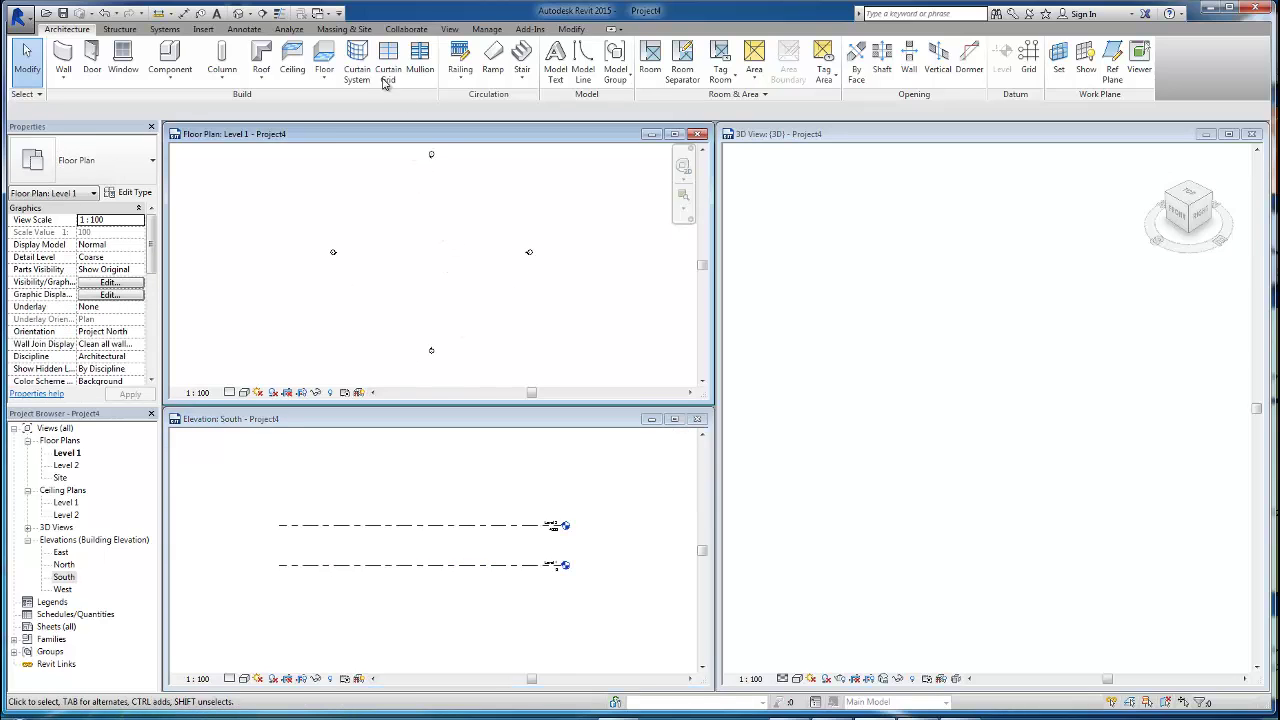
left_click(325, 60)
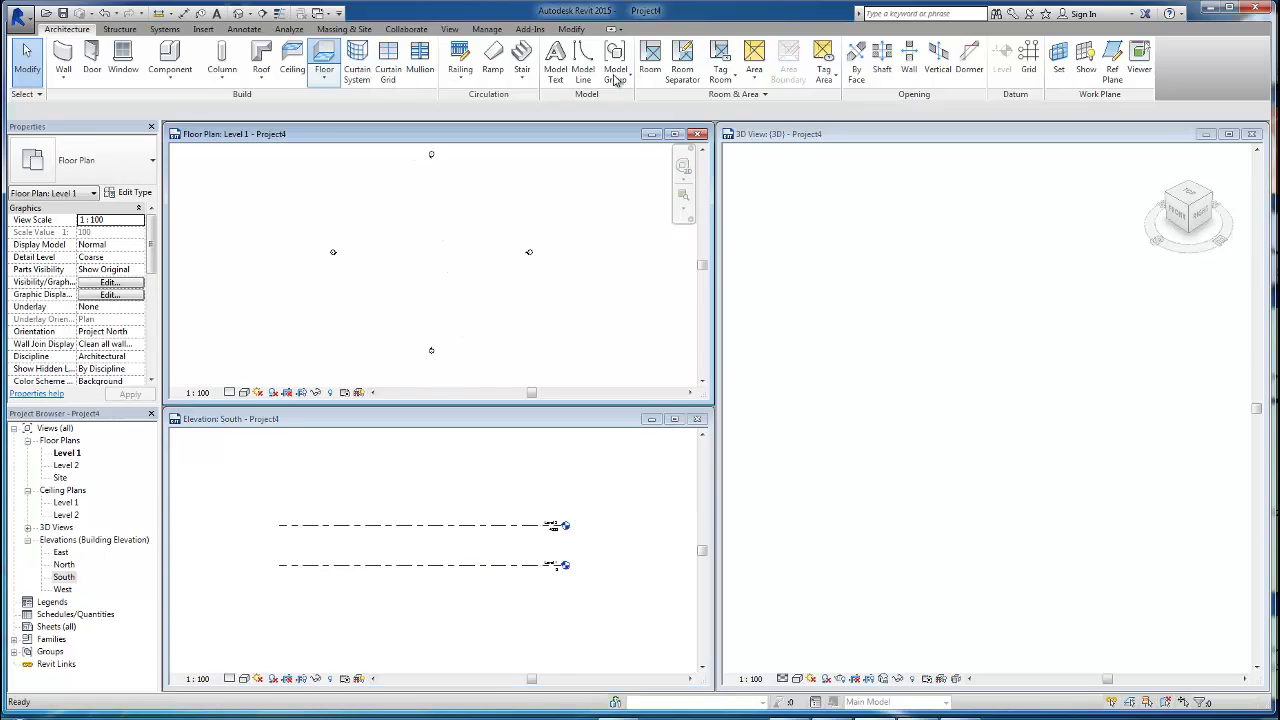
left_click(405, 232)
left_click(451, 276)
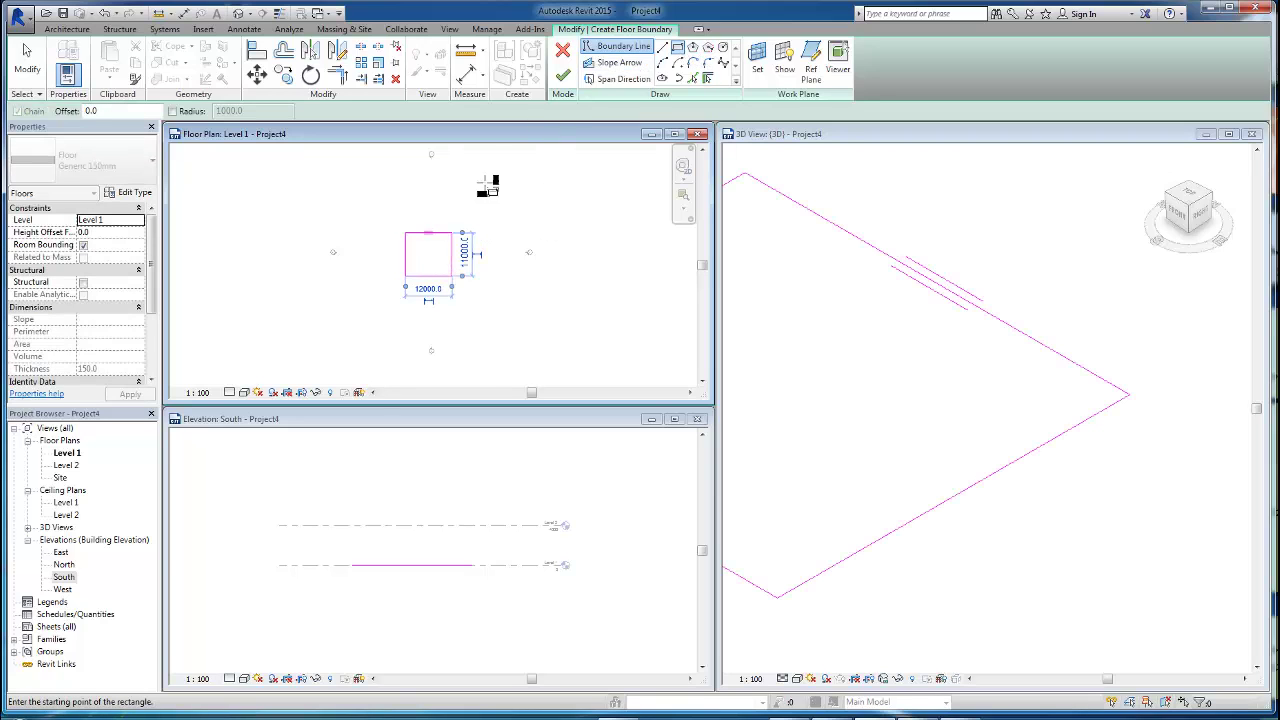
left_click(563, 75)
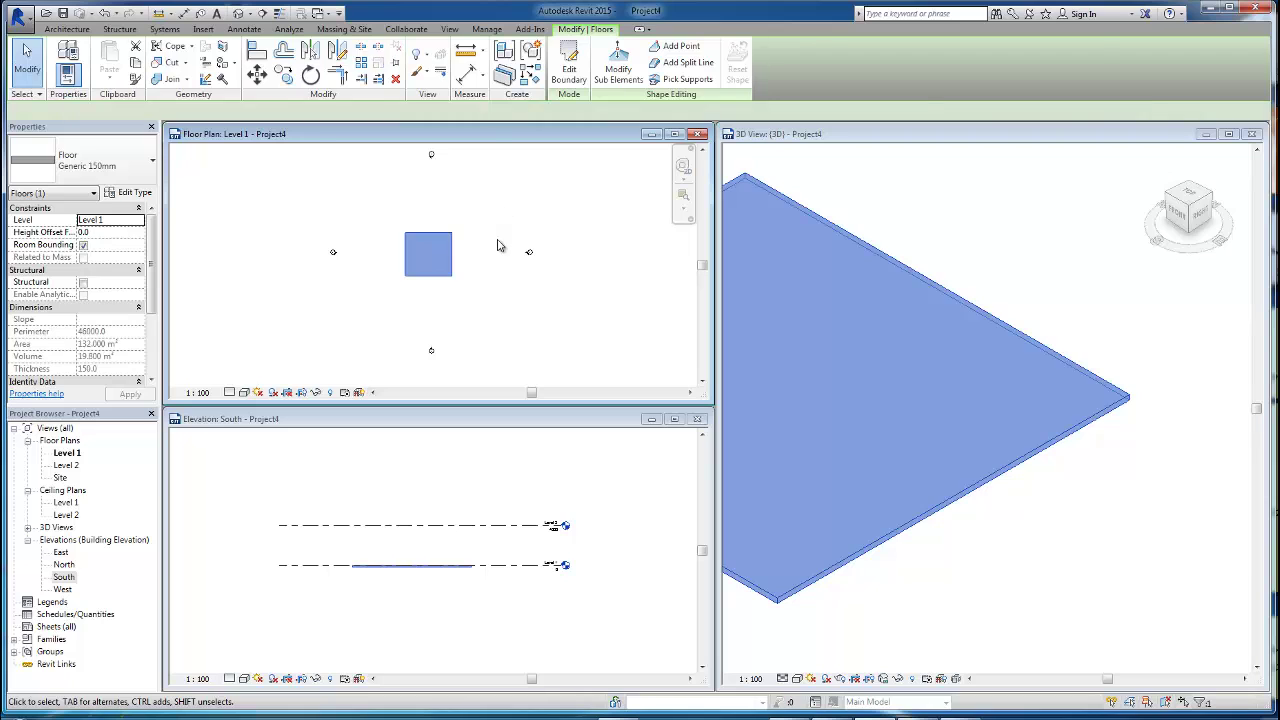
left_click(503, 244)
Step: Set the 3D view's visual style to Shaded with the whole floor slab in view
left_click(454, 474)
scroll(1152, 508, "down", 3)
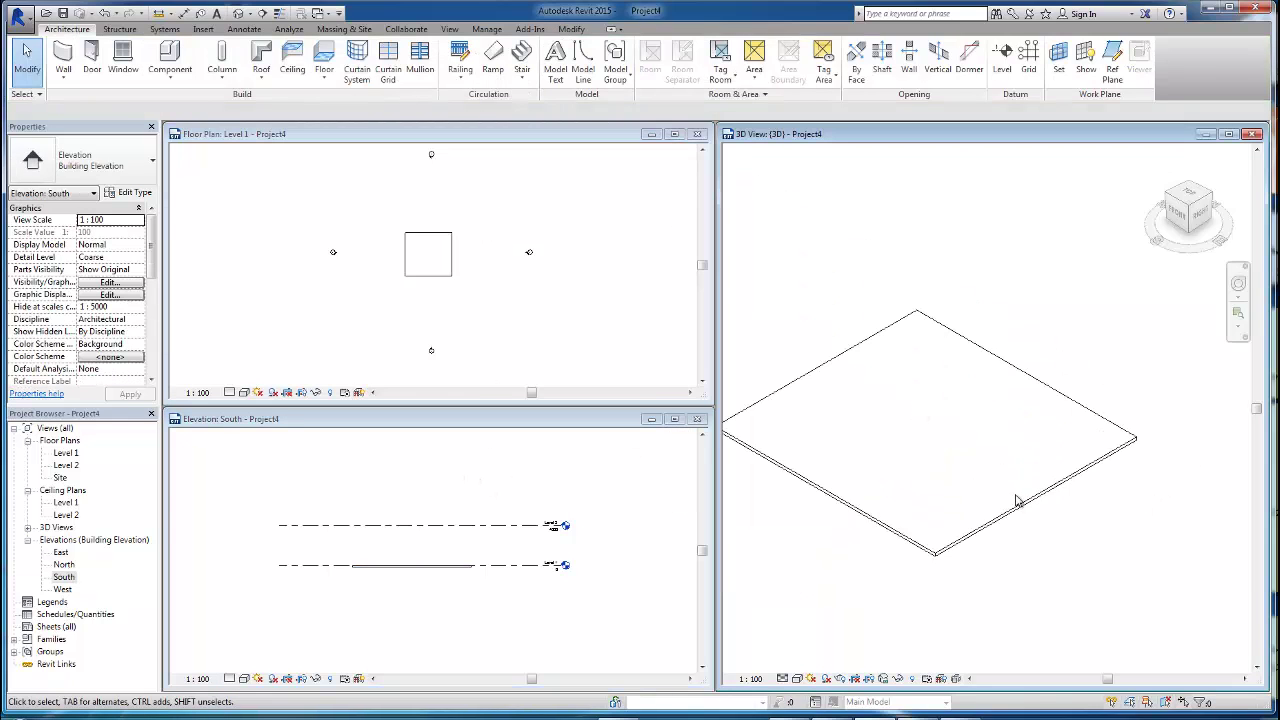
left_click(1014, 497)
scroll(1080, 477, "down", 1)
left_click(797, 678)
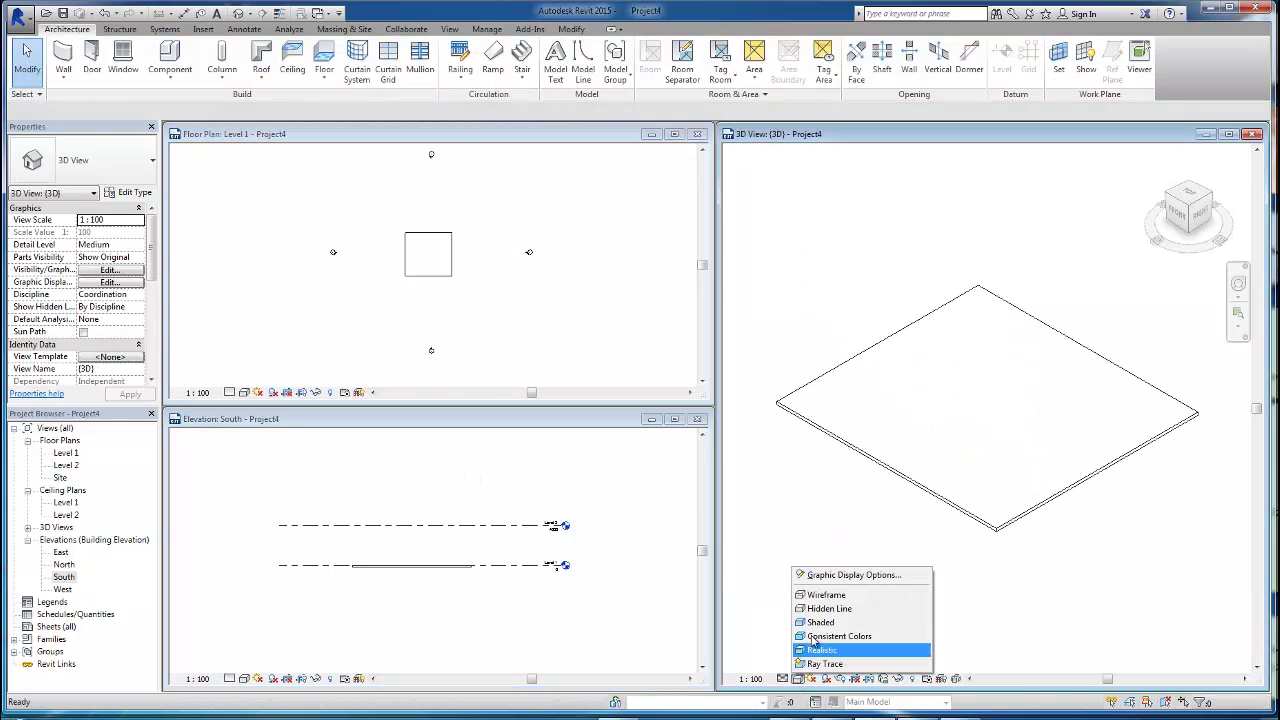
left_click(829, 622)
scroll(1027, 404, "up", 2)
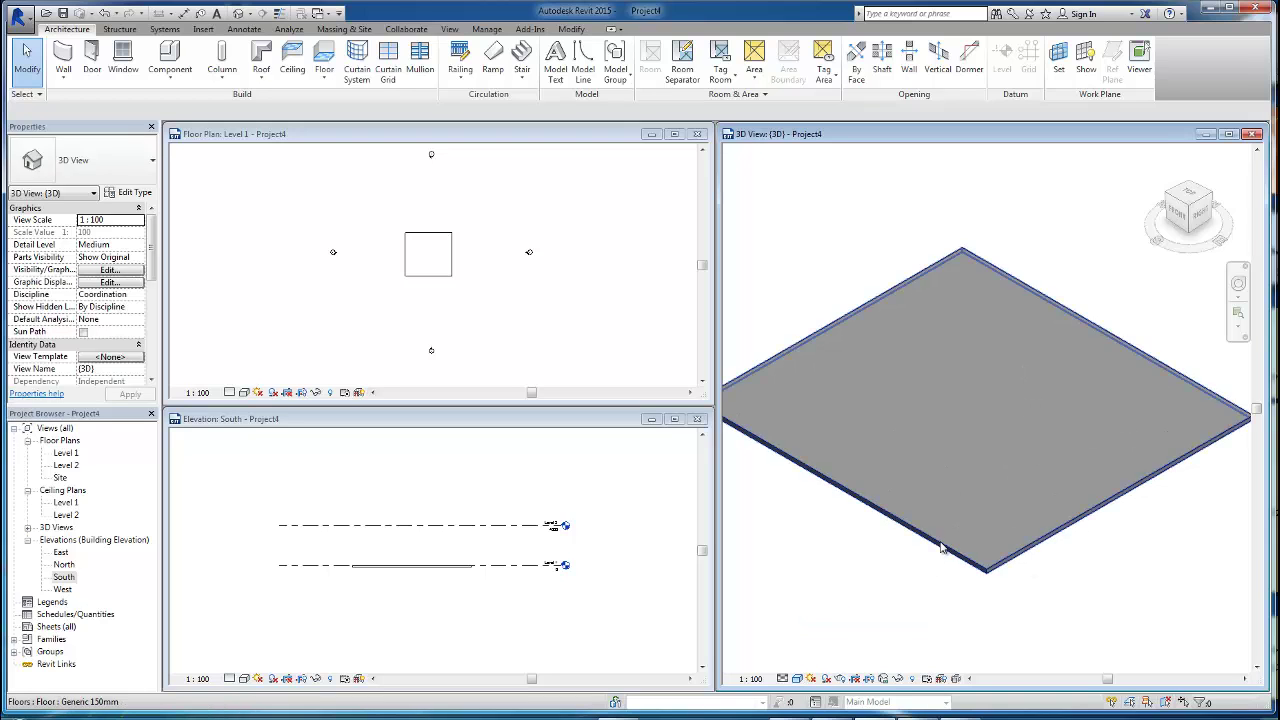
Step: Inspect the floor slab in the 3D view and its position relative to the levels in the South elevation
left_click(910, 530)
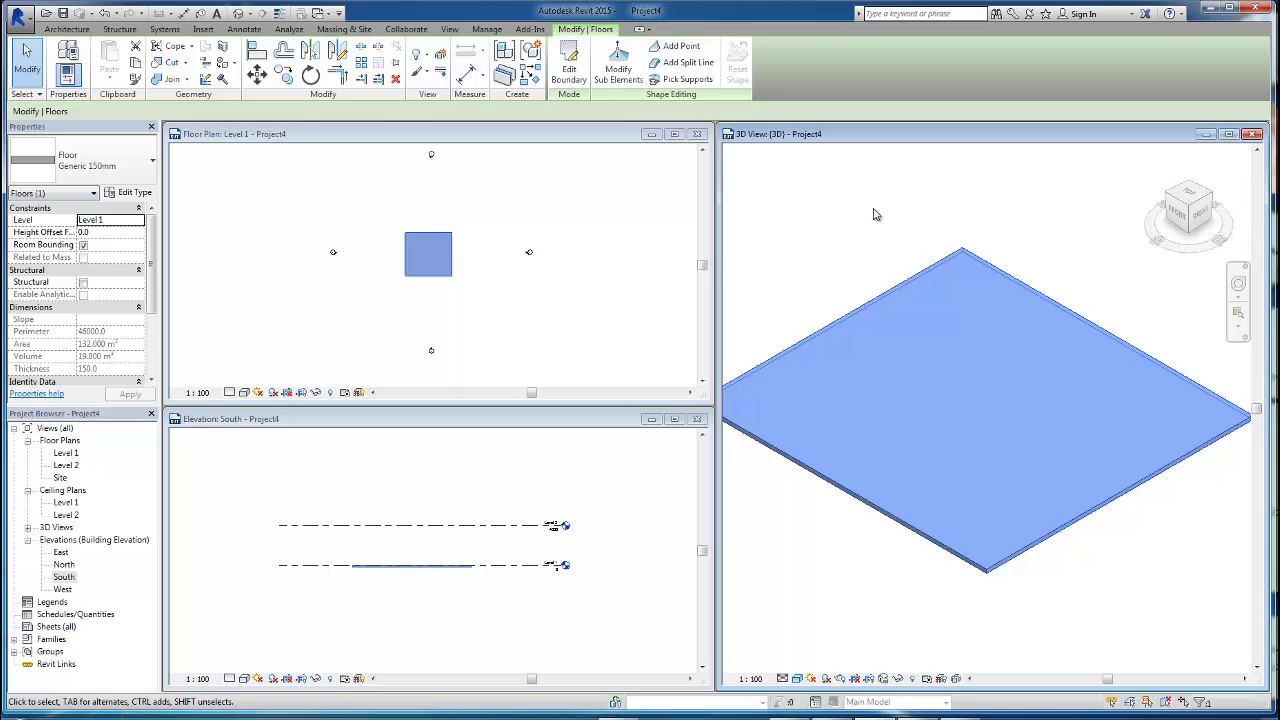
left_click(896, 604)
left_click(486, 574)
scroll(486, 572, "up", 3)
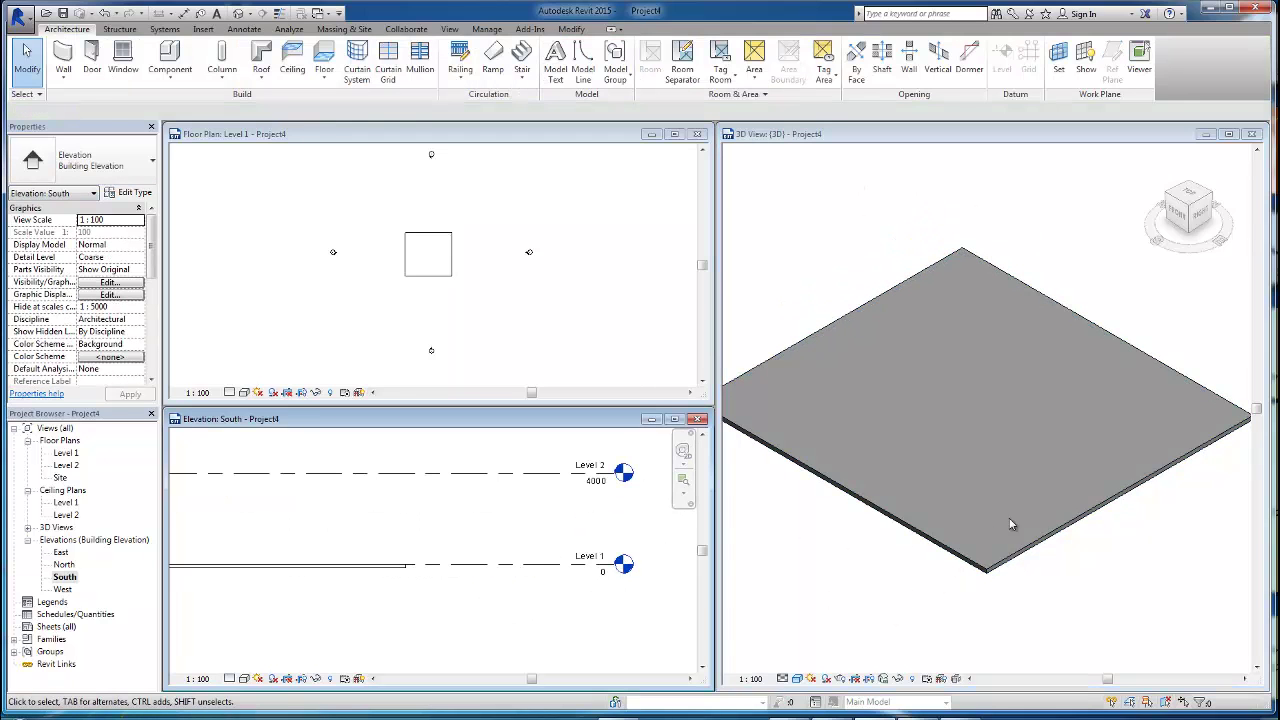
left_click(1006, 589)
left_click(999, 563)
left_click(947, 592)
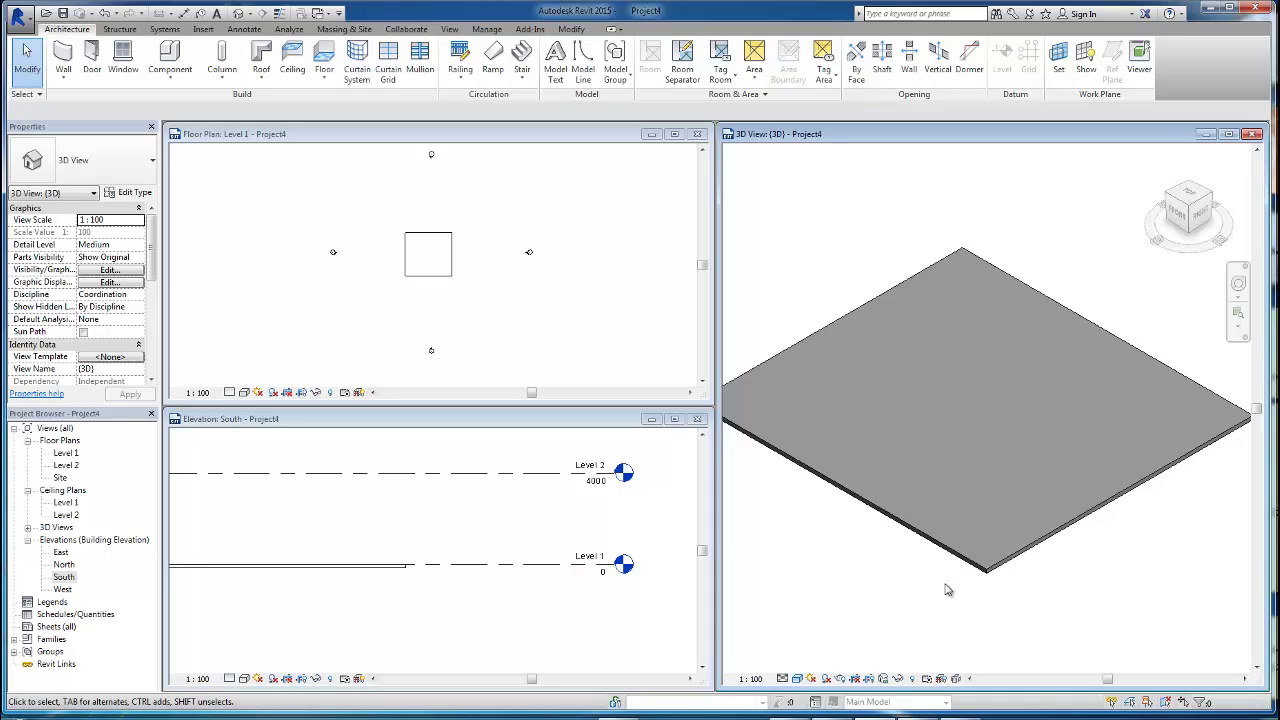
Step: Rename Level 1 to SSL in the South elevation and rename its corresponding views as well
left_click(580, 562)
left_click(585, 563)
left_click(585, 553)
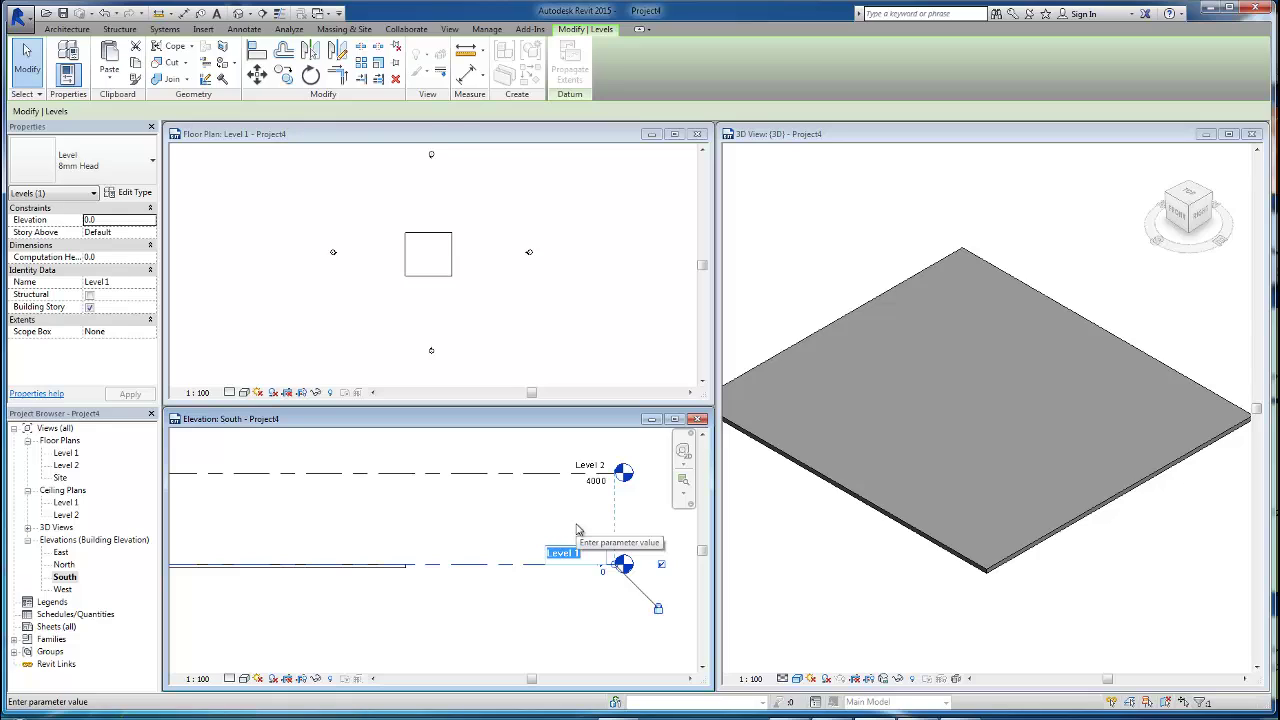
type("SSL")
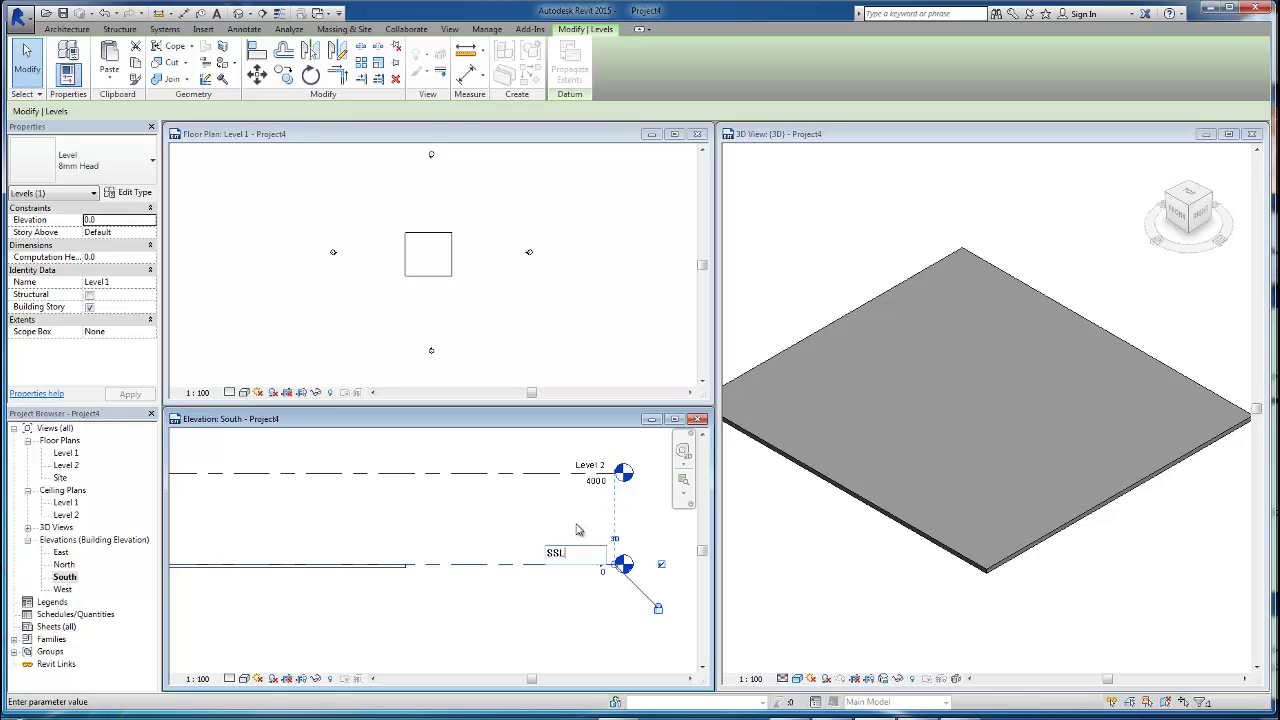
key("Return")
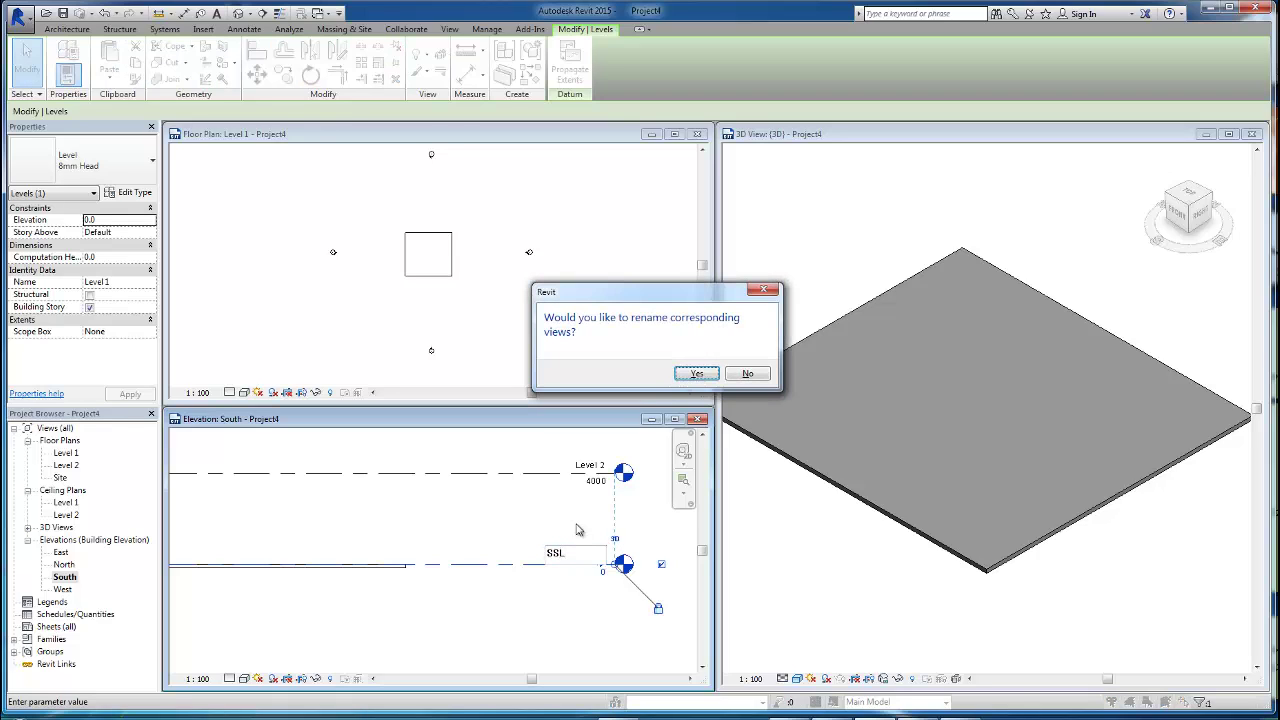
left_click(696, 375)
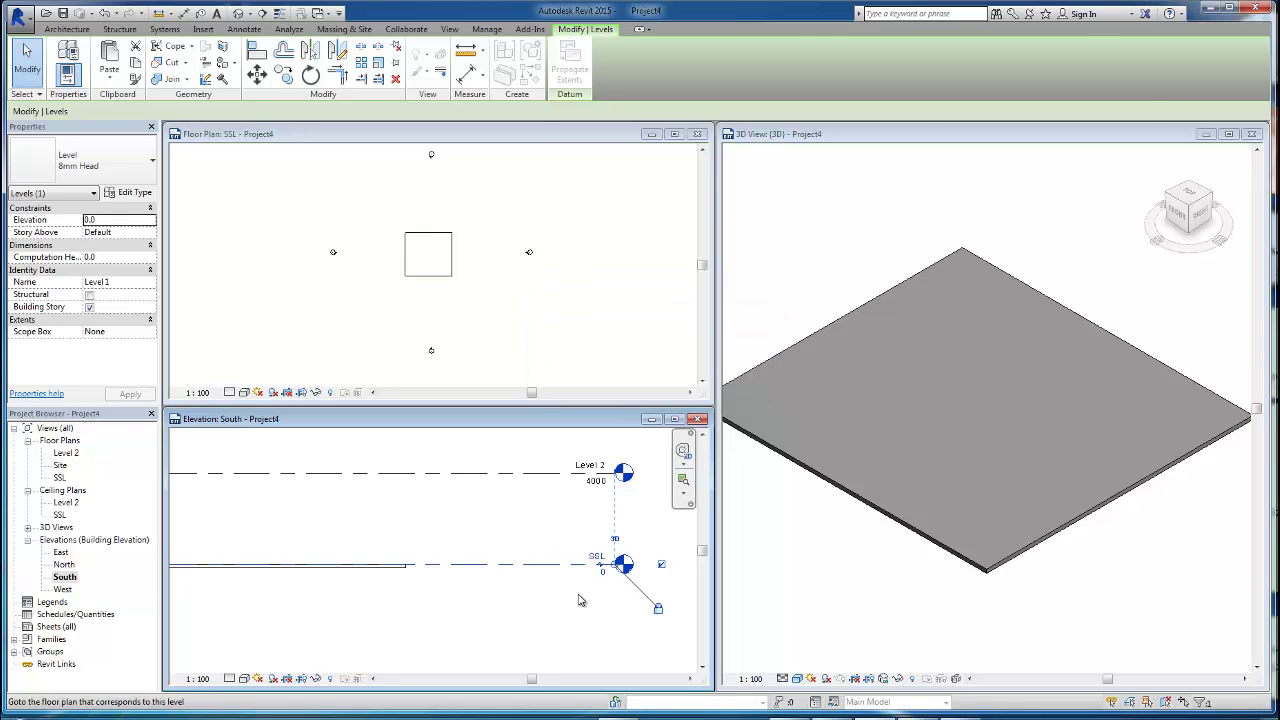
Step: Copy the SSL level about 900 mm upward in the South elevation
left_click(610, 565)
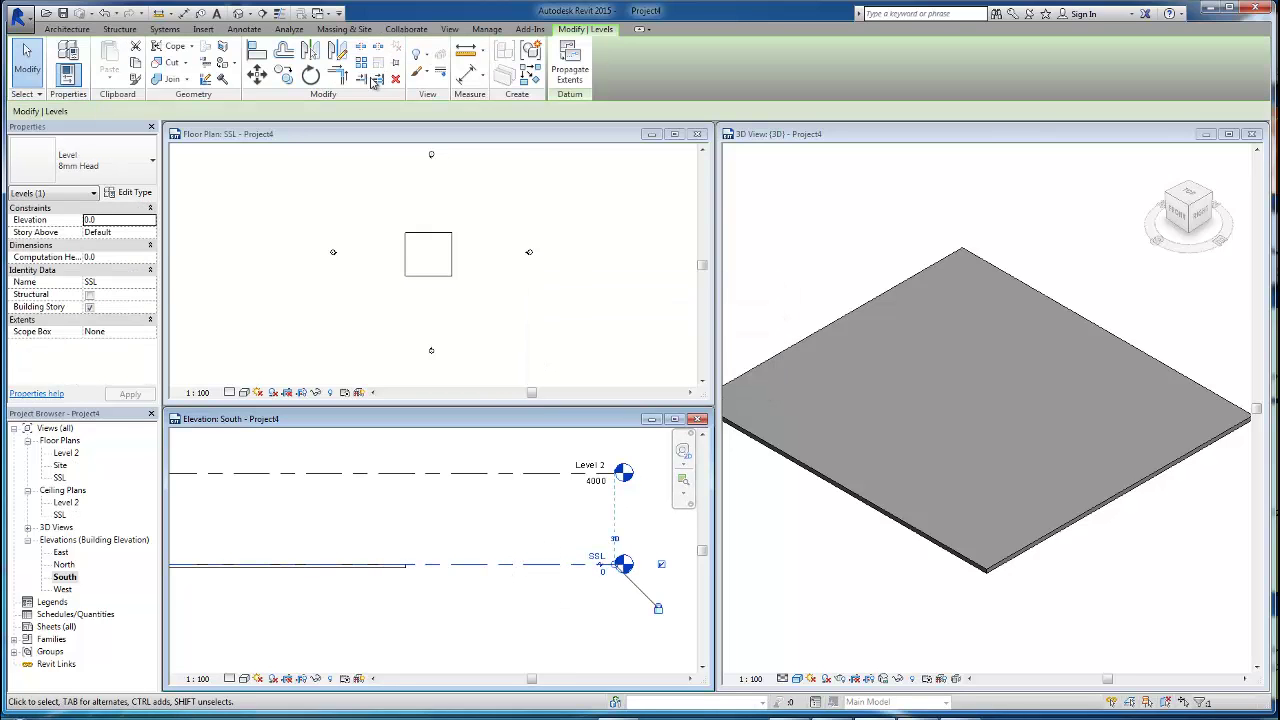
key("m")
key("v")
left_click(487, 565)
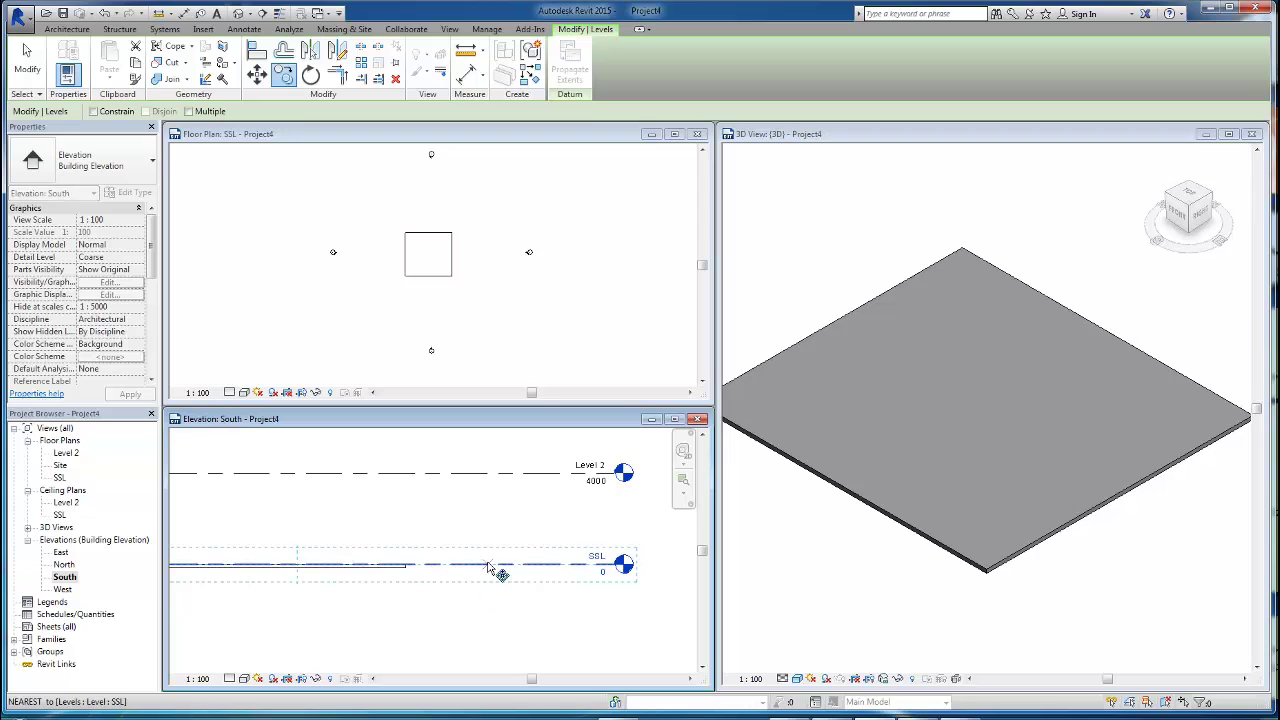
left_click(489, 543)
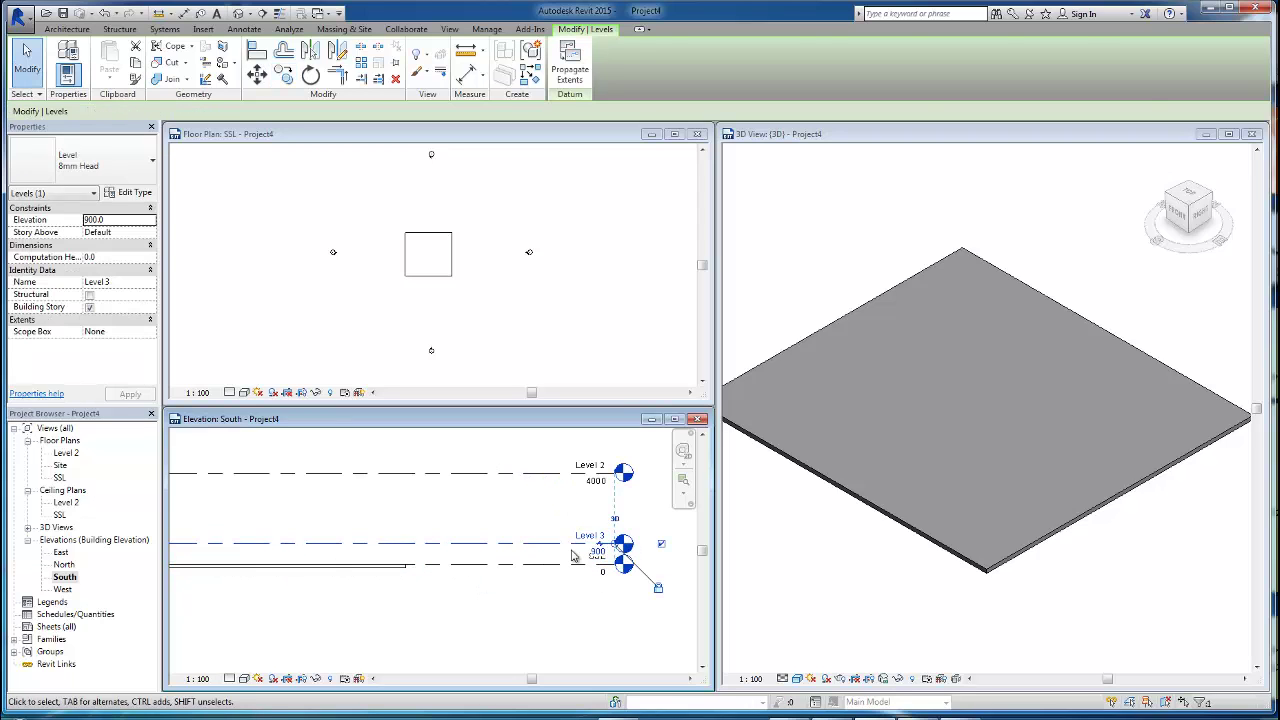
key("Escape")
Step: Rename the copied level above SSL as FFL
double_click(590, 536)
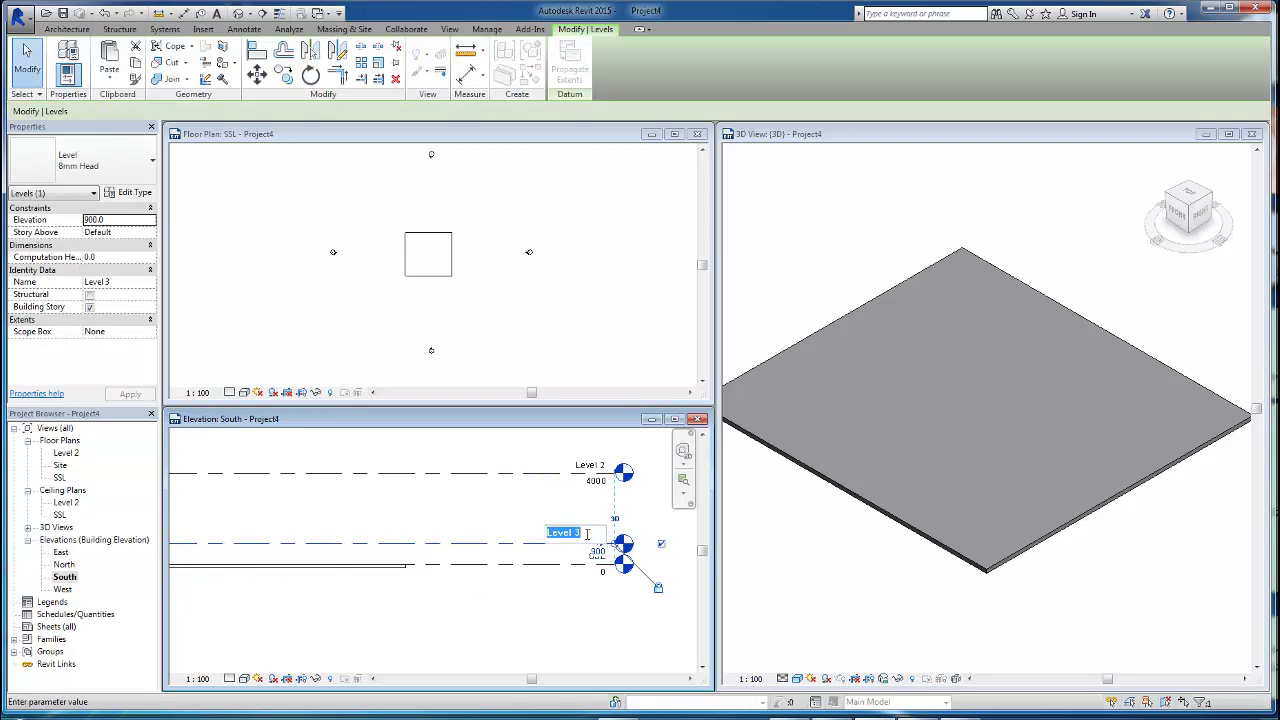
type("FFL")
key("Return")
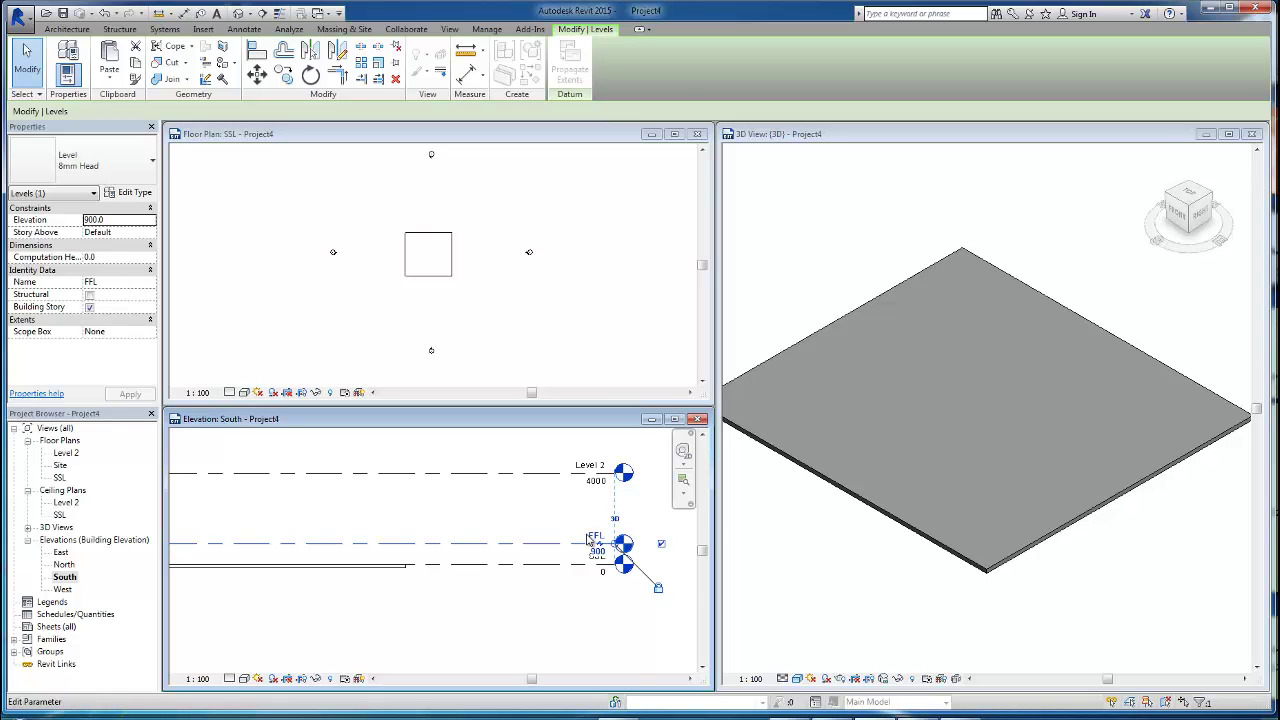
Step: Unlock the SSL level's end from the other levels and extend its head outward past theirs
left_click(570, 575)
left_click(578, 566)
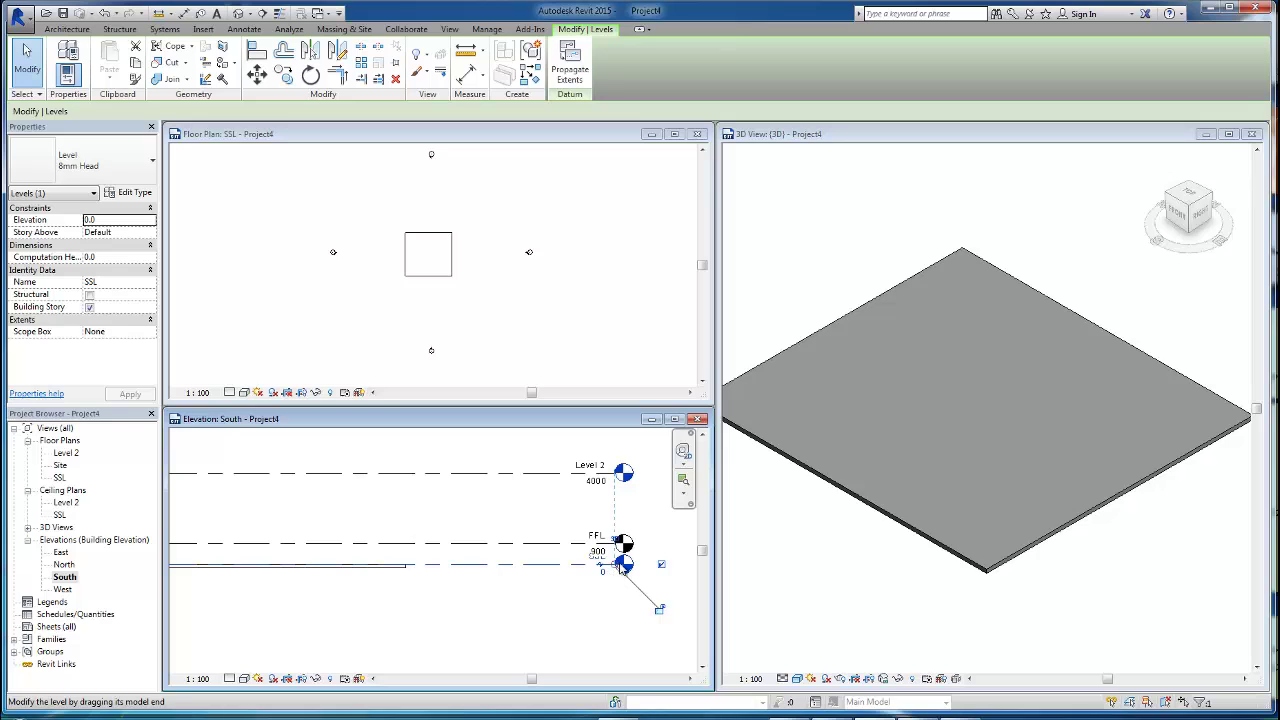
left_click_drag(617, 566, 671, 566)
middle_click_drag(606, 595, 557, 612)
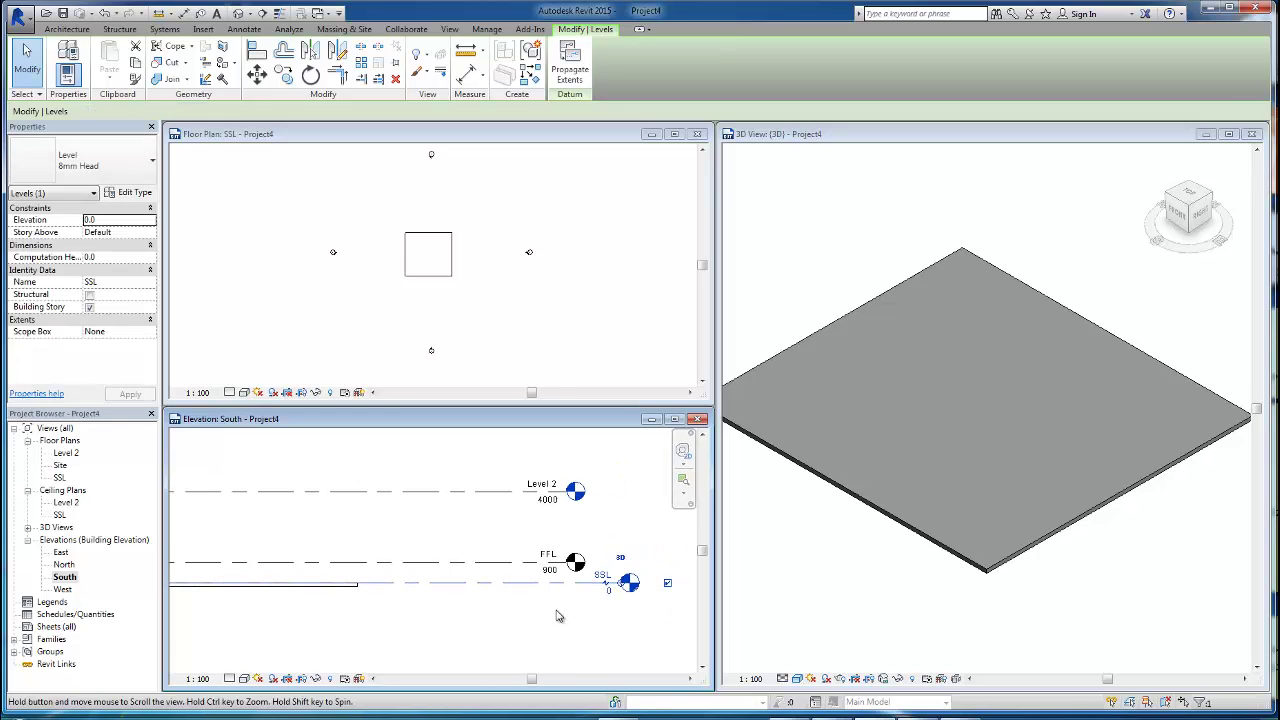
Step: Shorten the aligned ends of FFL and Level 2, and pull the SSL level's end back slightly
left_click(553, 568)
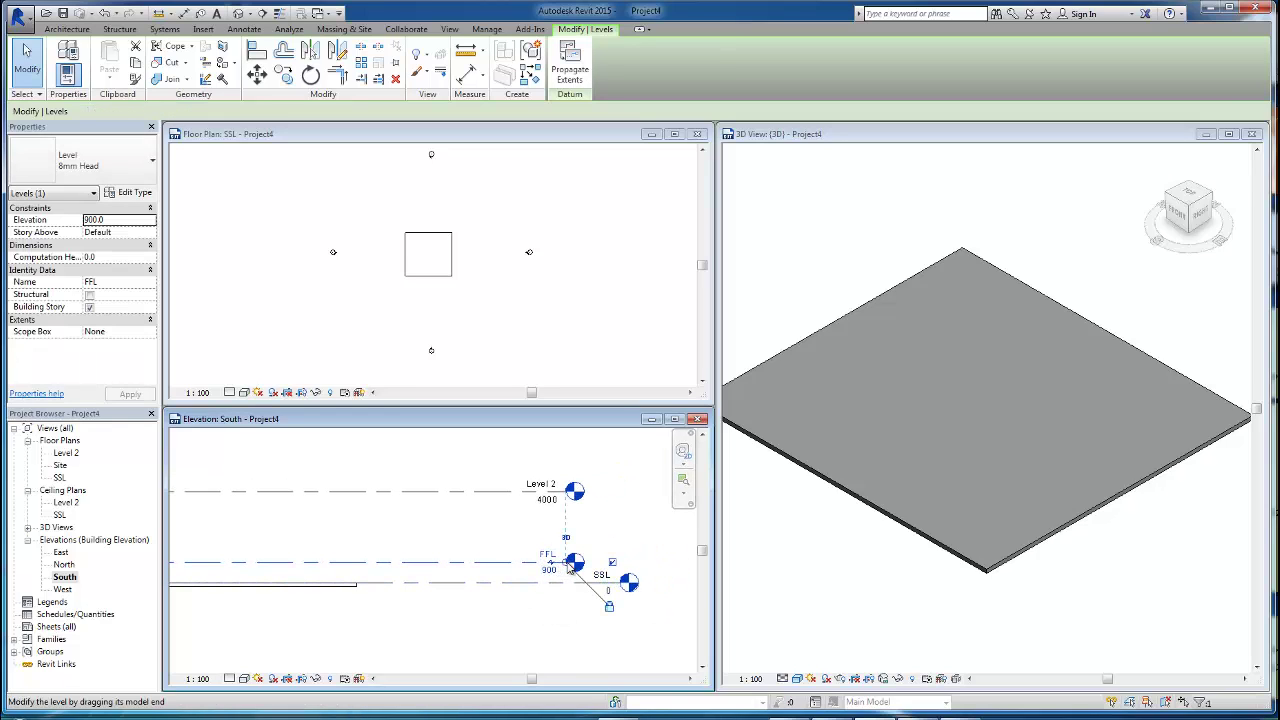
left_click_drag(570, 567, 508, 566)
left_click(626, 584)
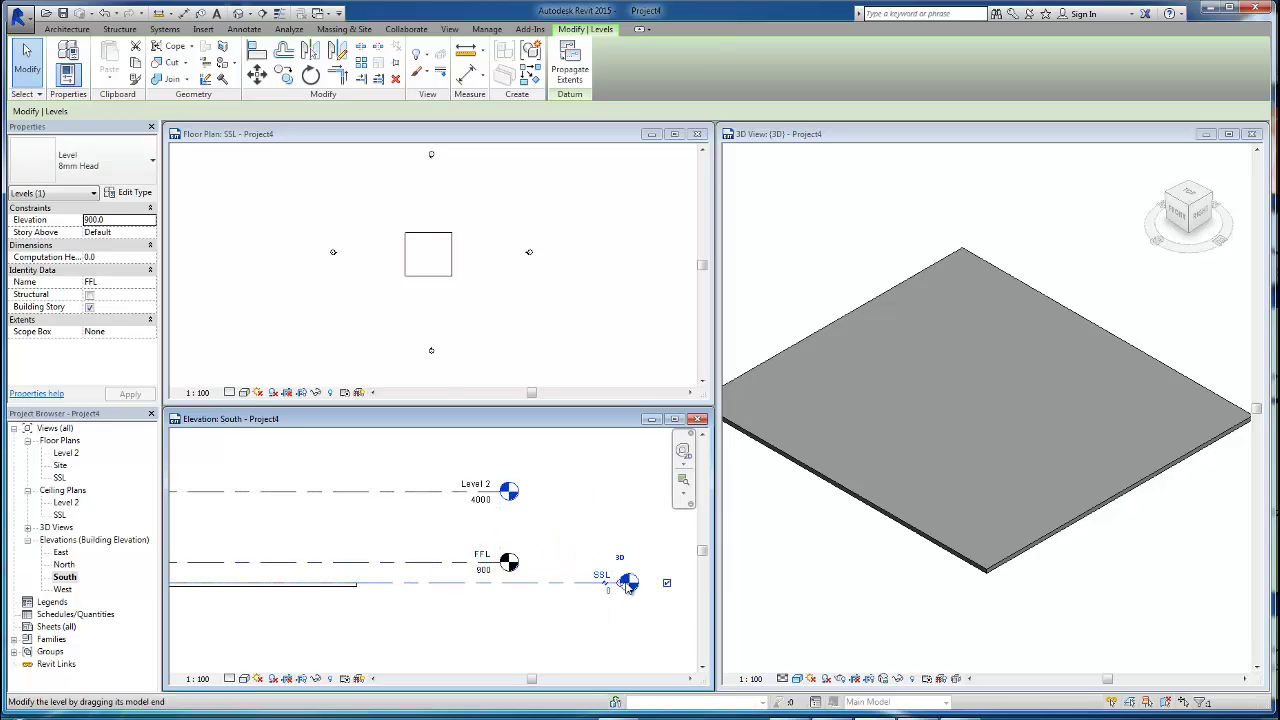
left_click_drag(592, 582, 571, 582)
left_click(488, 622)
Step: Examine the SSL and FFL levels relative to the floor slab in the South elevation
middle_click_drag(494, 624, 568, 631)
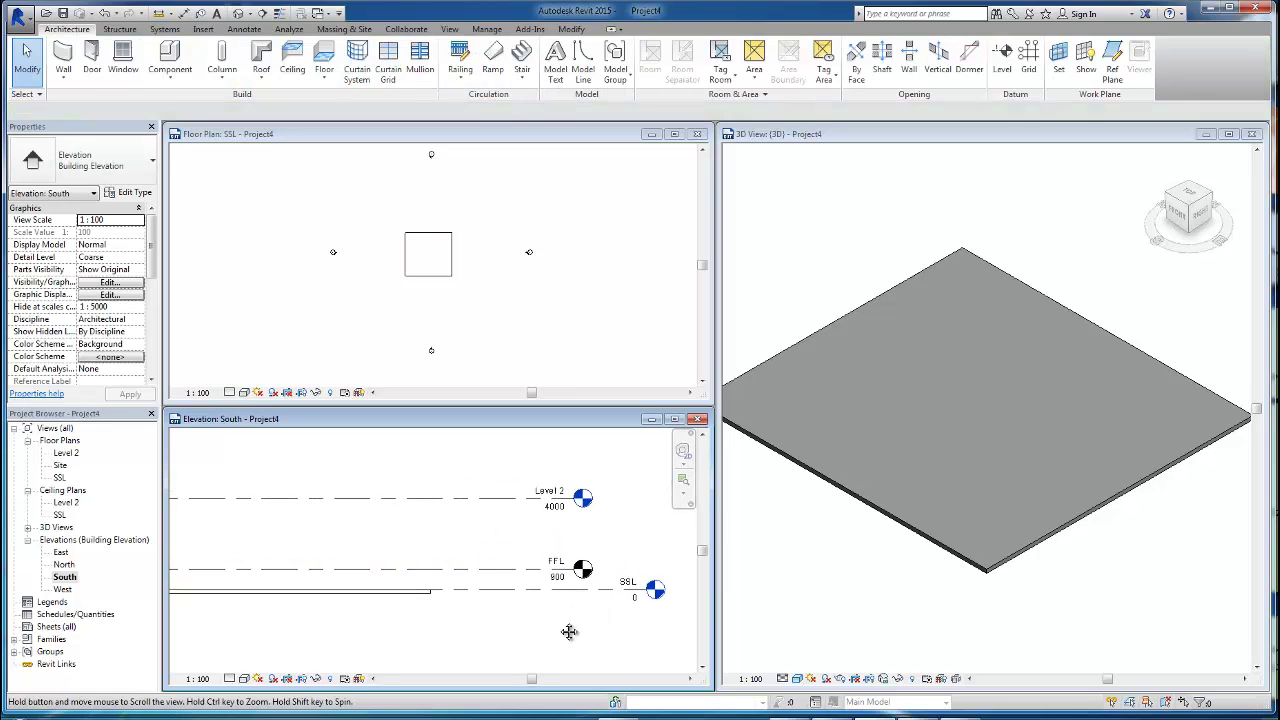
scroll(527, 498, "down", 1)
scroll(553, 523, "up", 1)
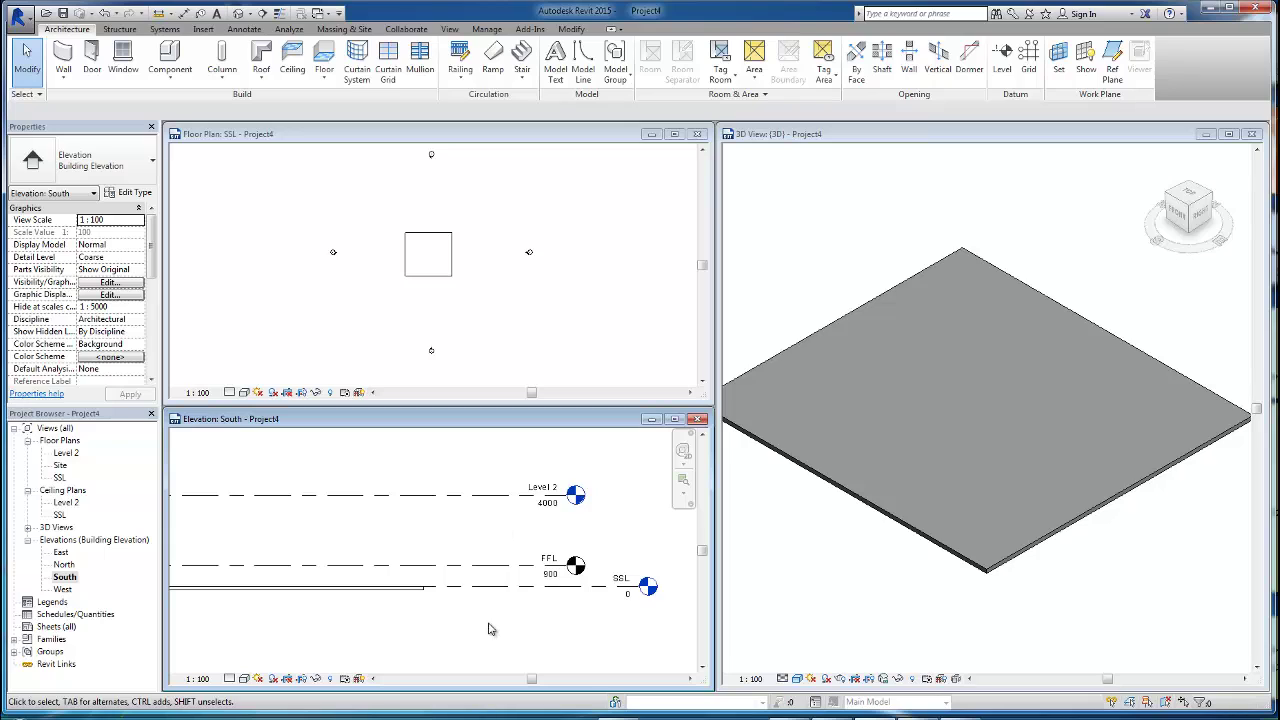
middle_click_drag(477, 546, 471, 555)
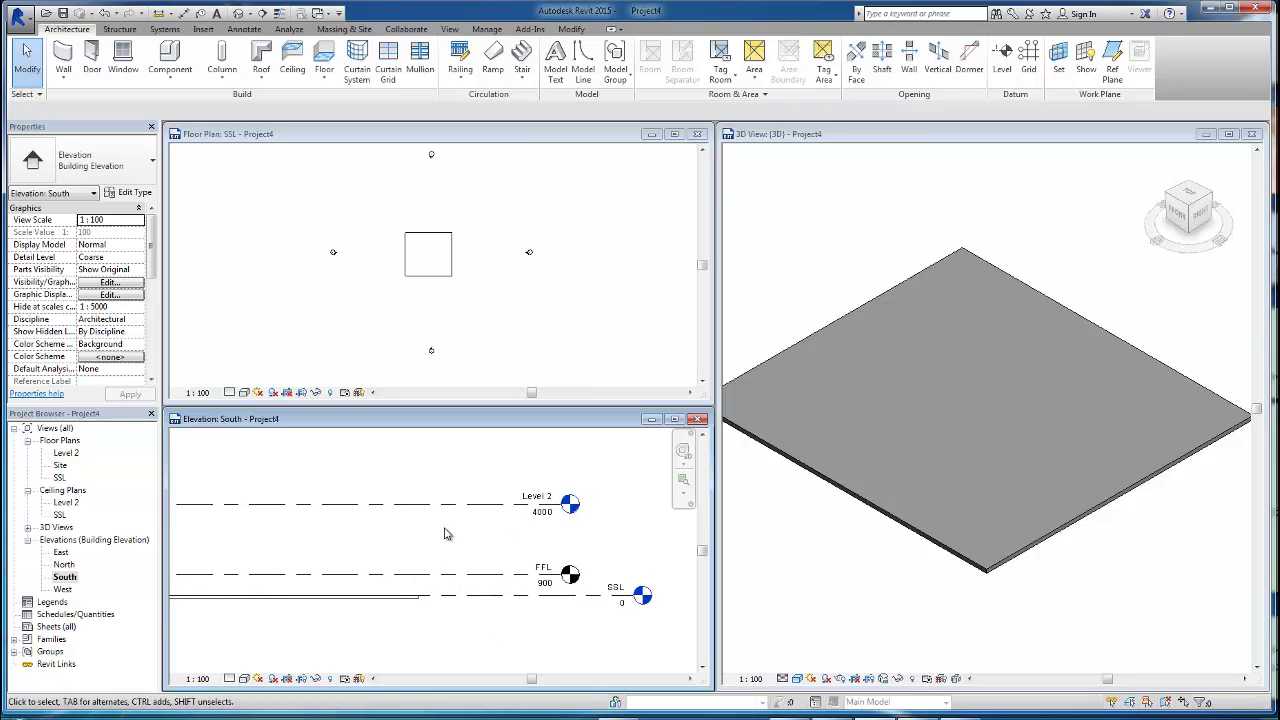
left_click(498, 596)
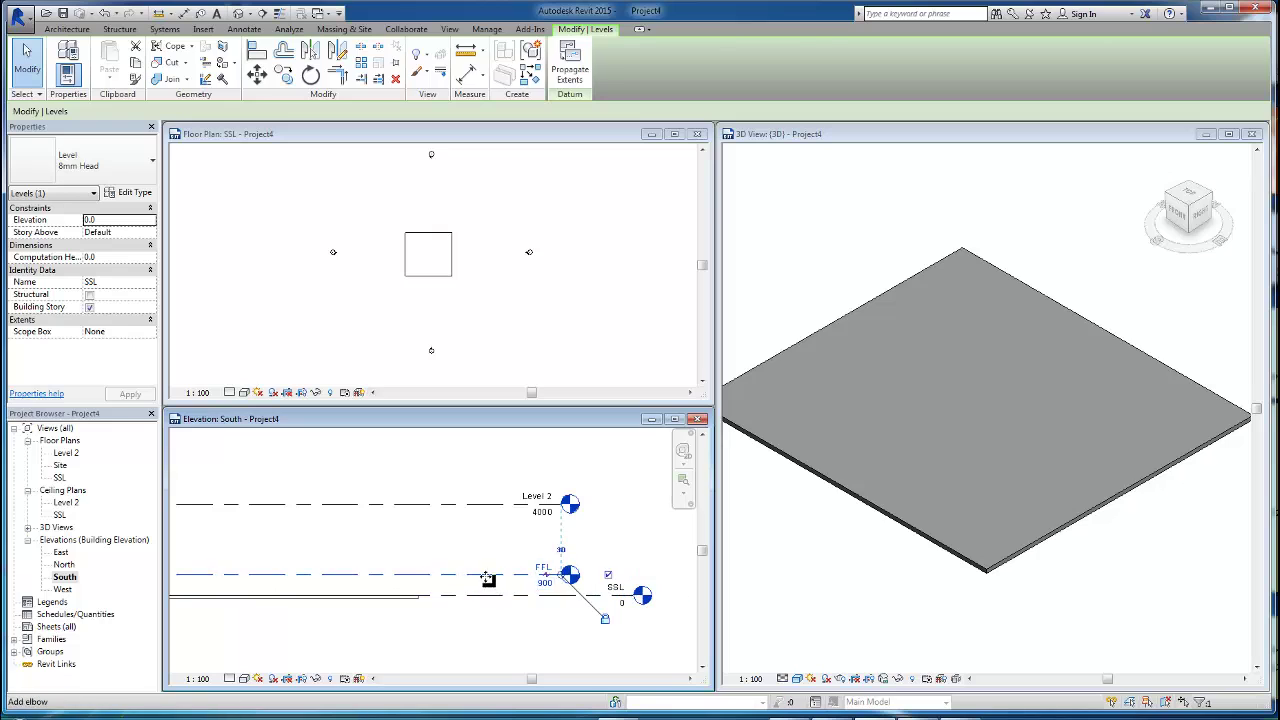
left_click(486, 562)
middle_click_drag(423, 554, 451, 554)
scroll(451, 554, "down", 2)
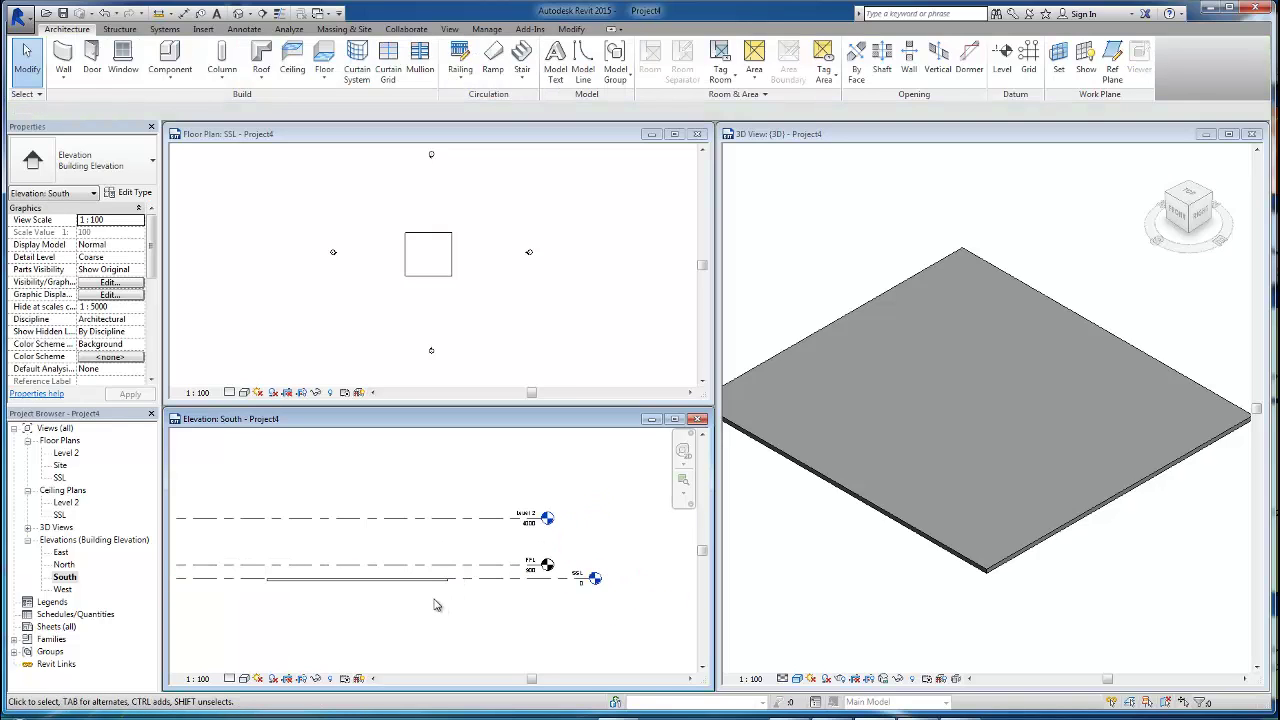
scroll(426, 582, "up", 2)
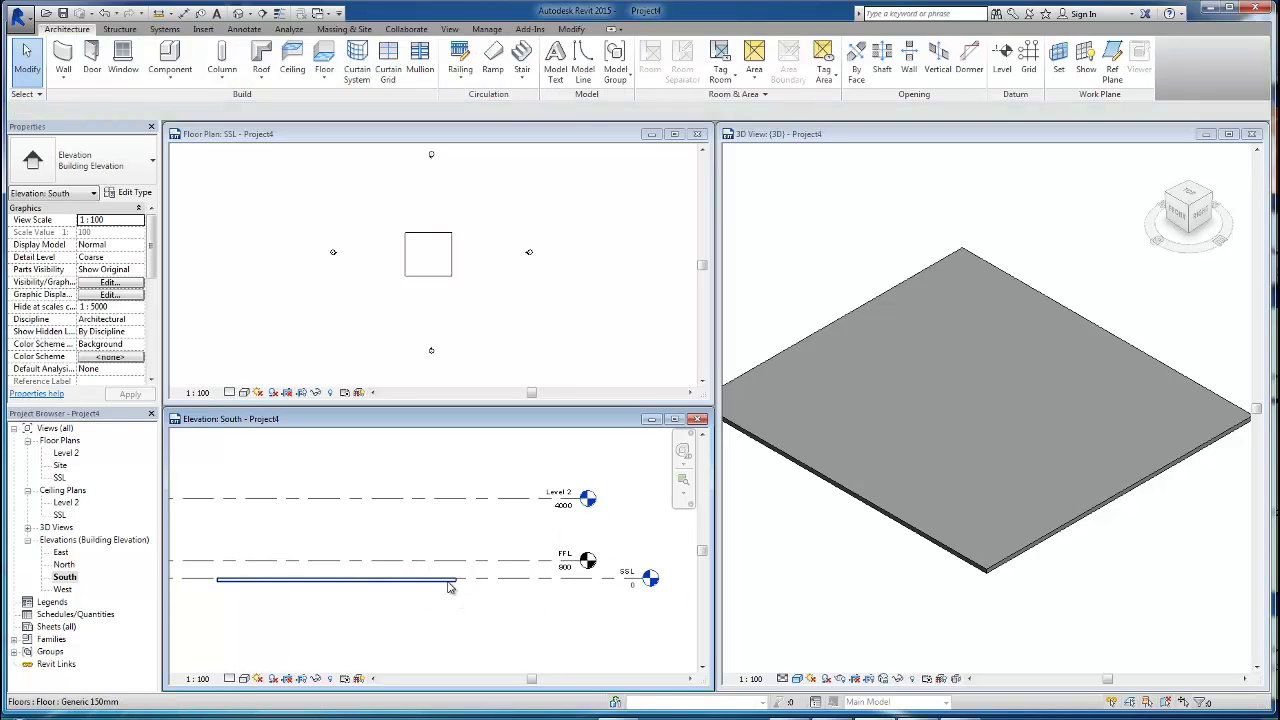
Step: Inspect the floor slab's level constraint against the SSL line in the South elevation
left_click(448, 586)
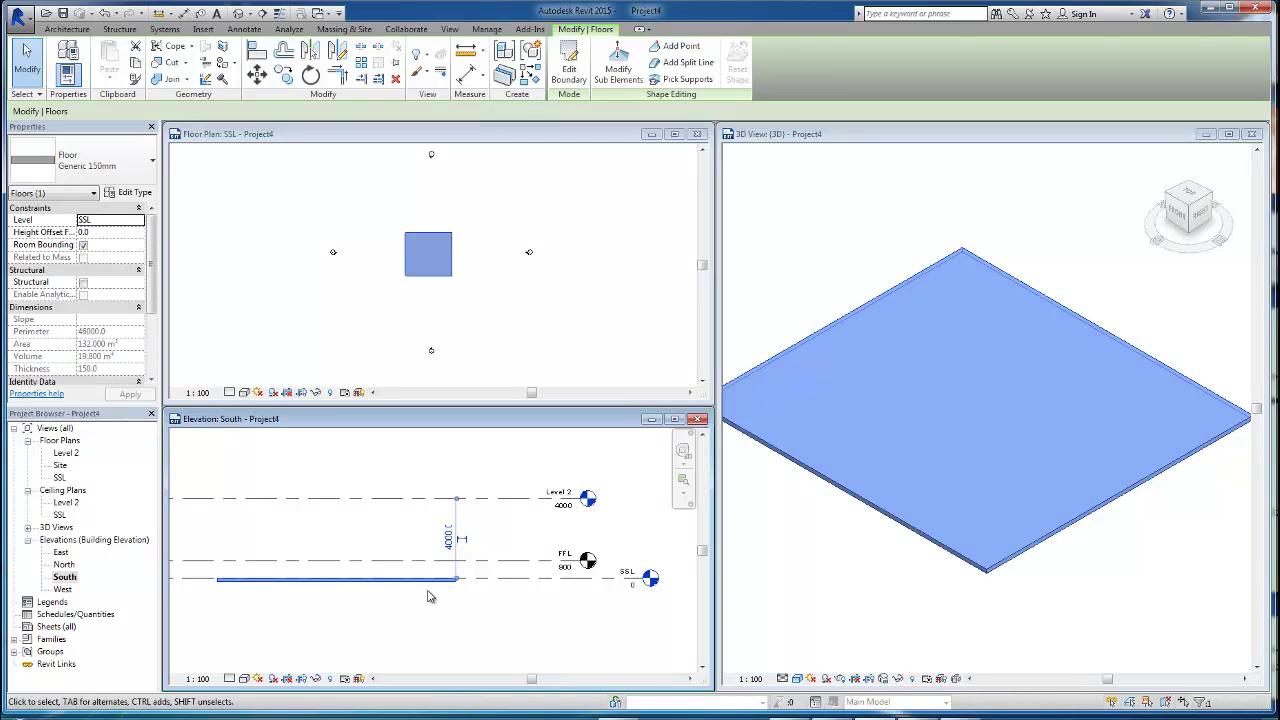
left_click(493, 603)
left_click(428, 590)
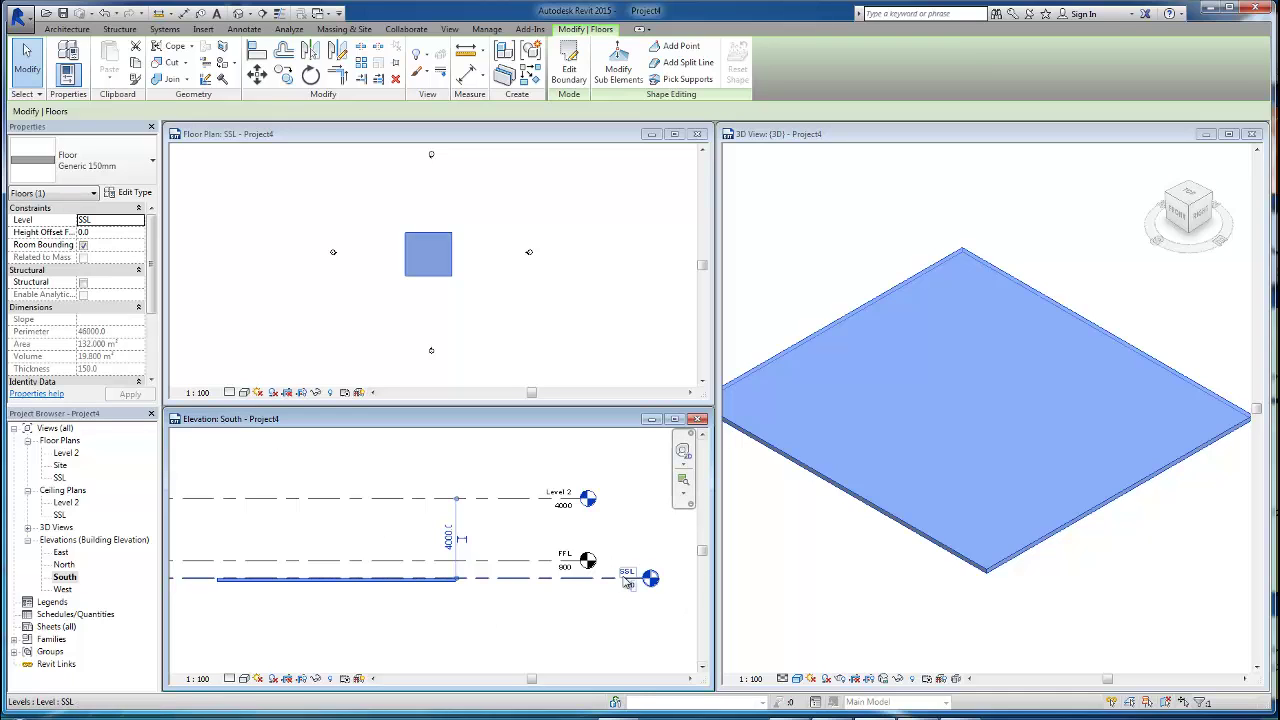
left_click(520, 598)
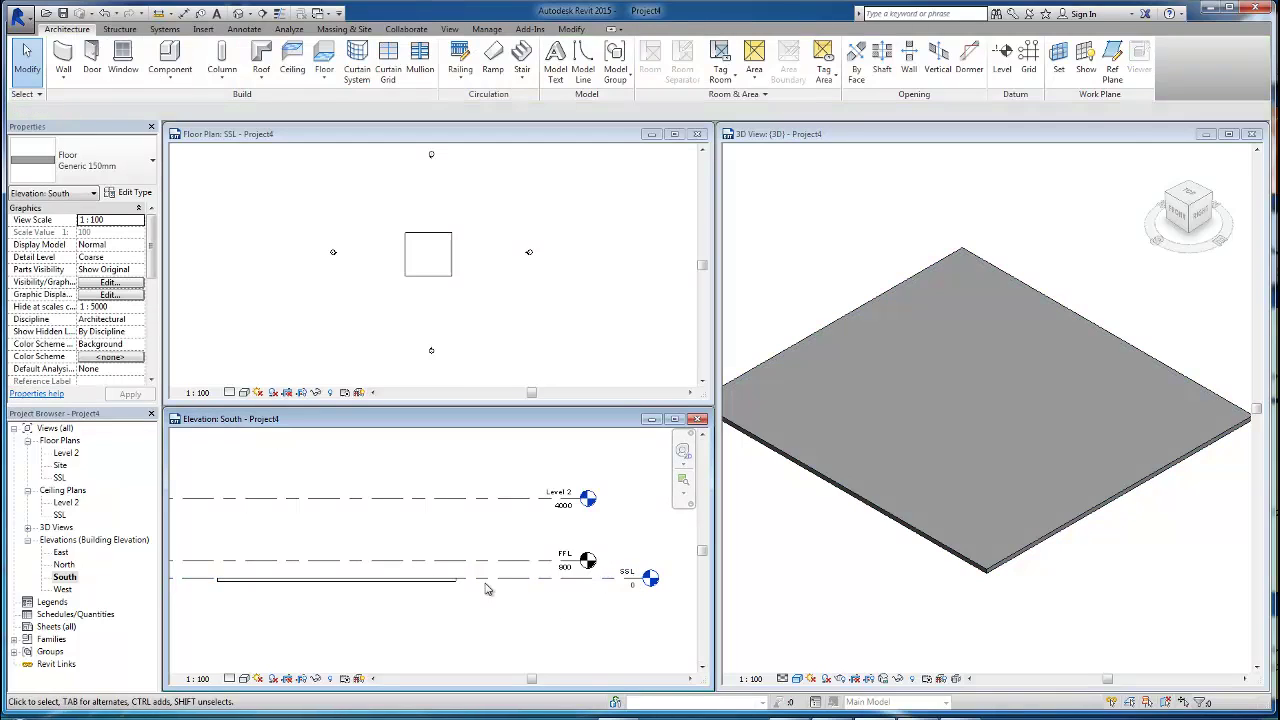
left_click(425, 592)
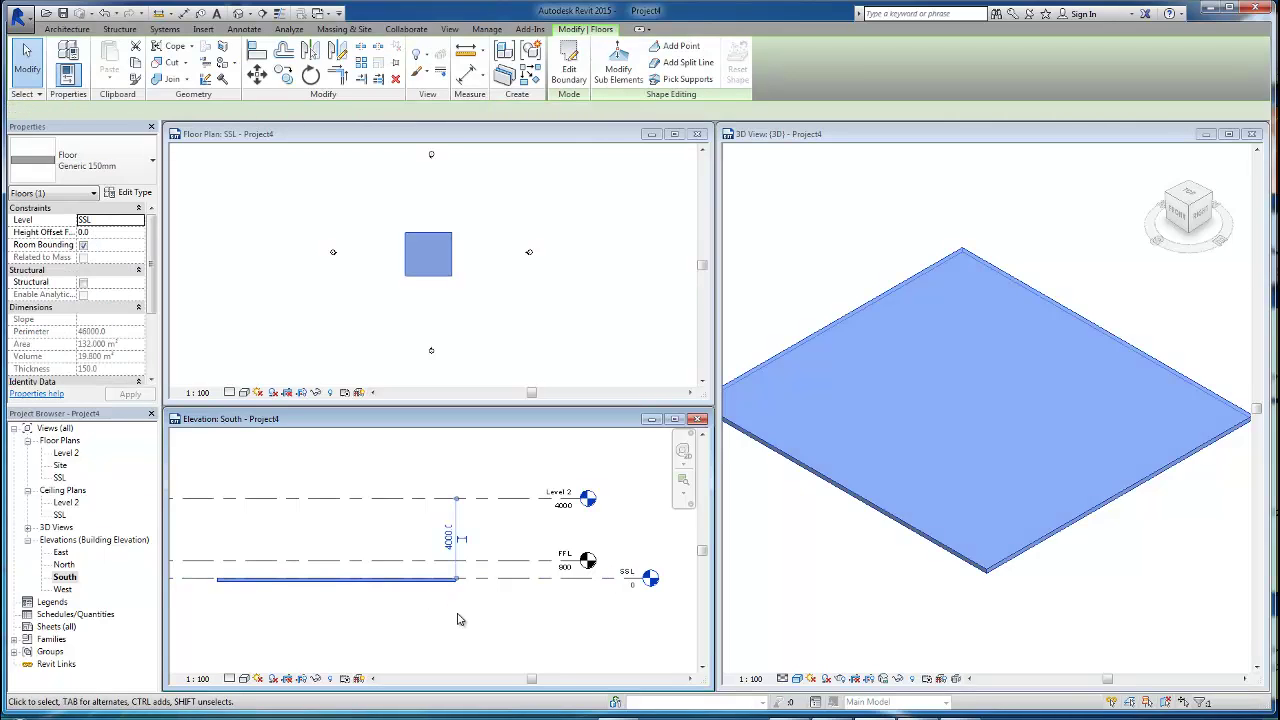
Step: Create a second rectangular floor of about 4000 by 6000 mm inside the existing slab in the SSL floor plan
left_click(505, 268)
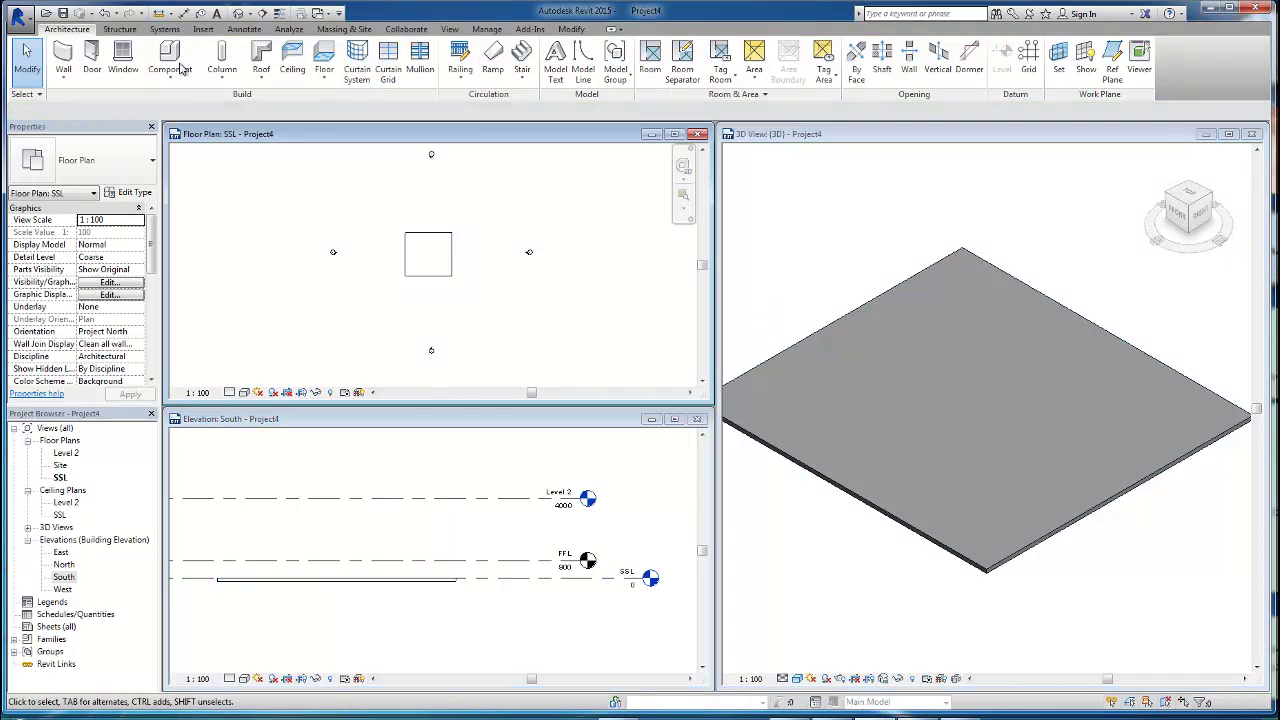
left_click(326, 62)
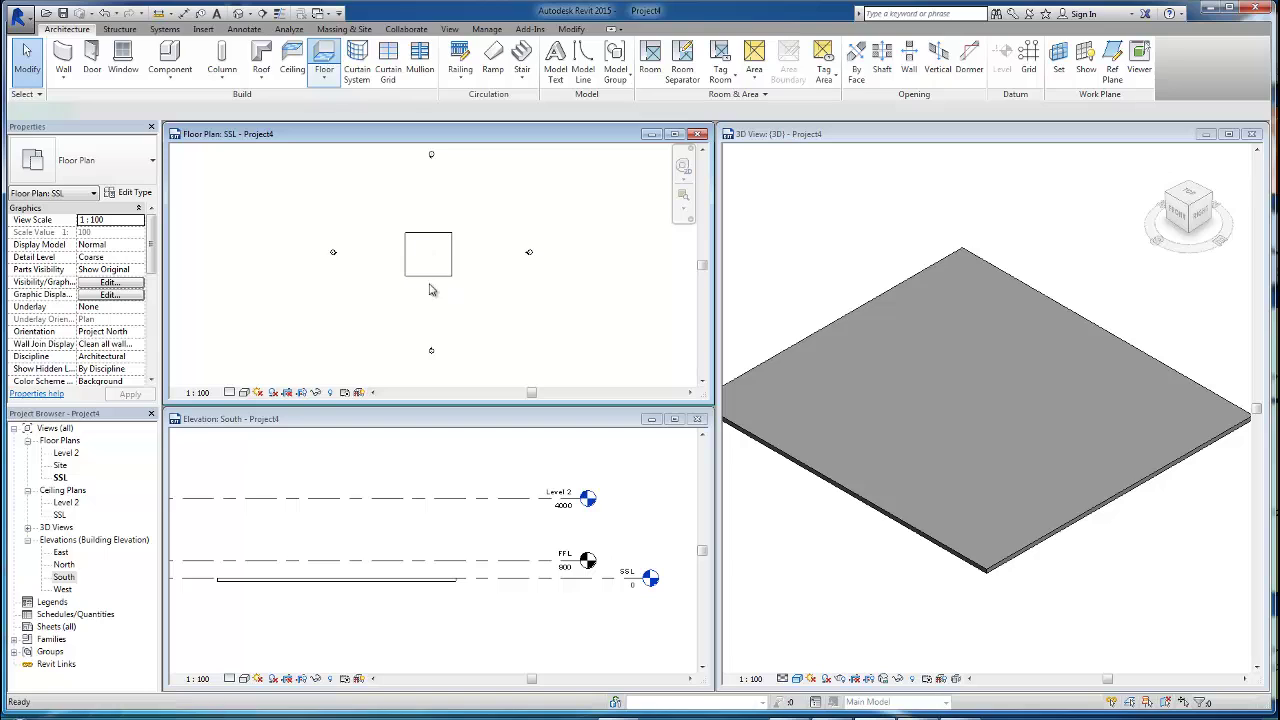
left_click(677, 46)
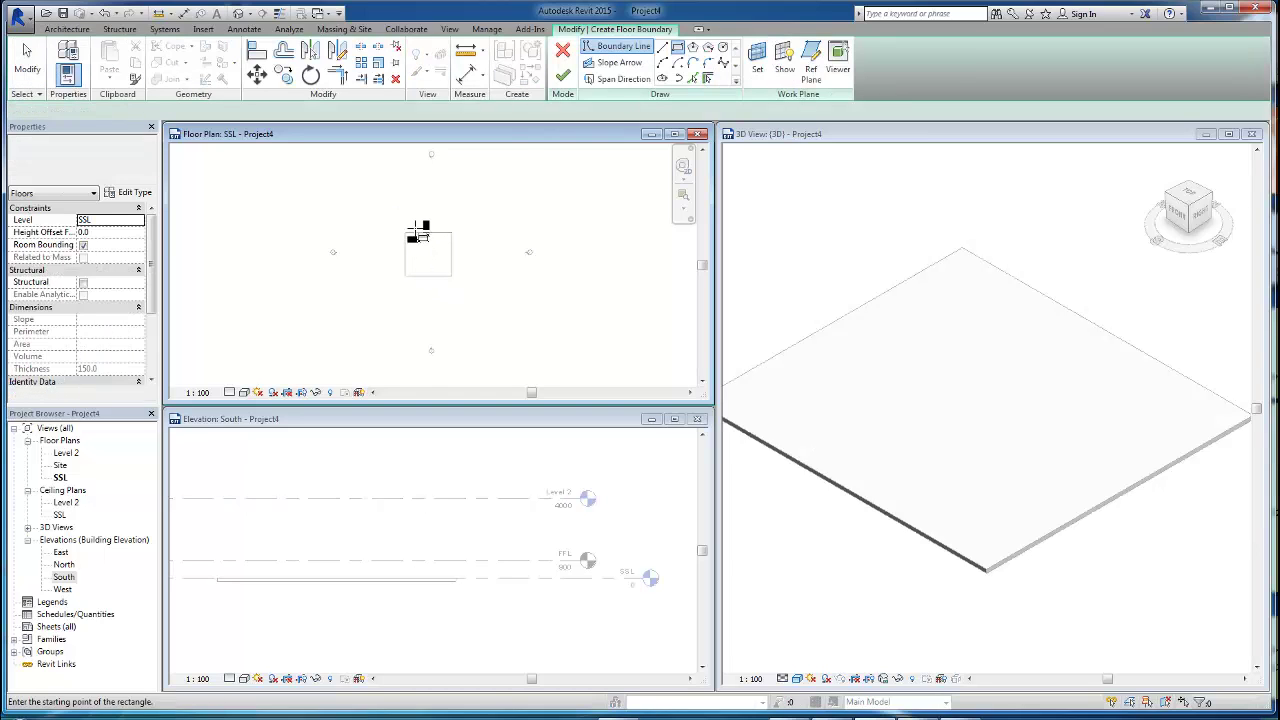
left_click(413, 236)
left_click(430, 266)
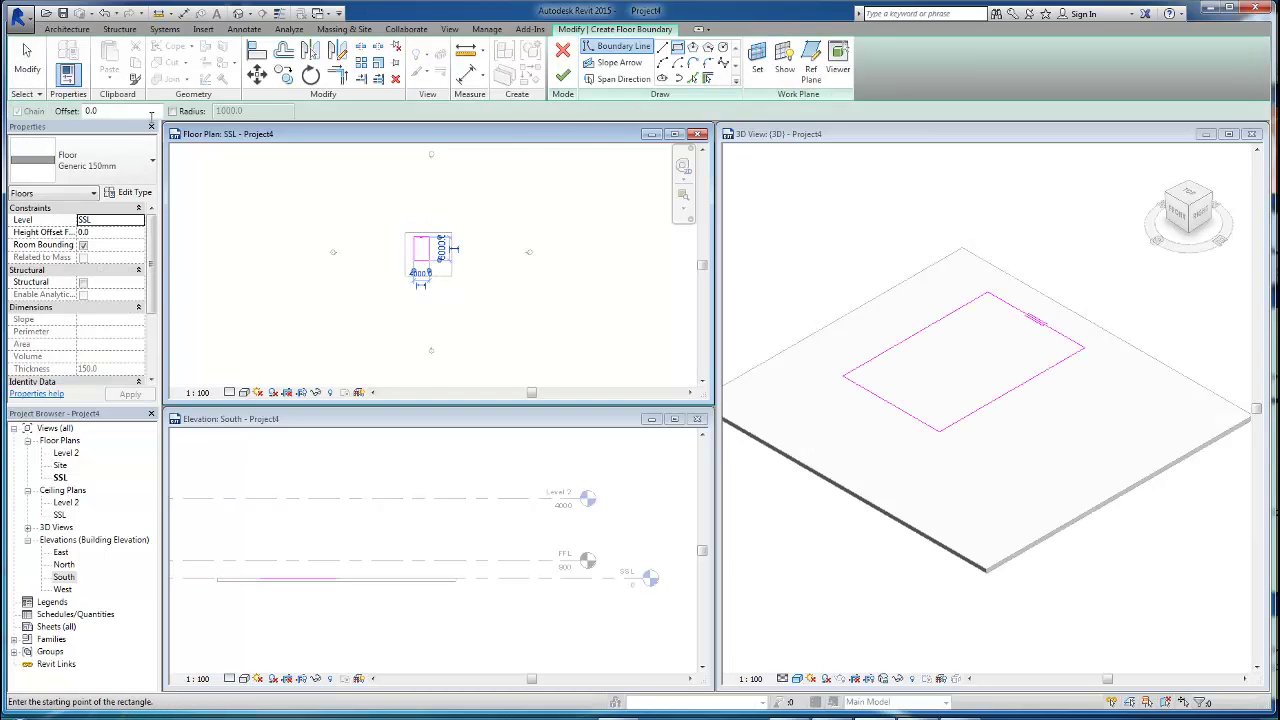
left_click(563, 75)
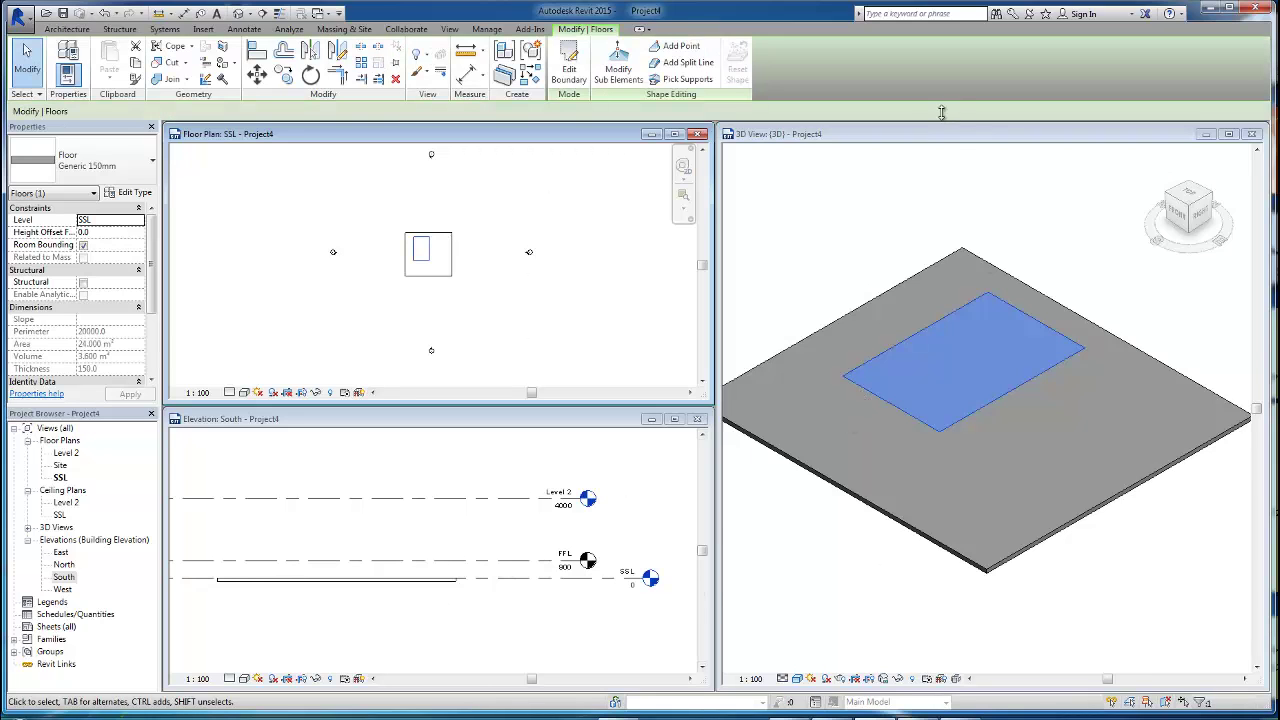
Step: Widen the properties display and set the new small floor's Level constraint to FFL
left_click(915, 133)
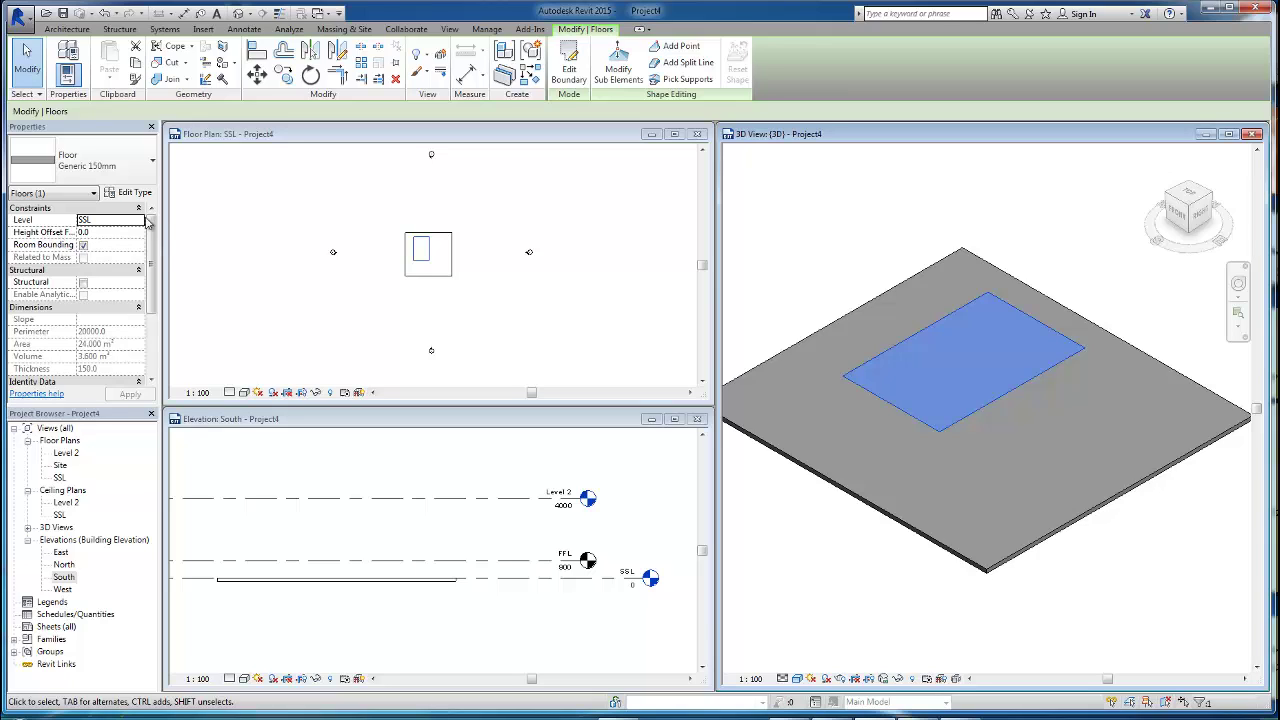
left_click_drag(159, 207, 217, 207)
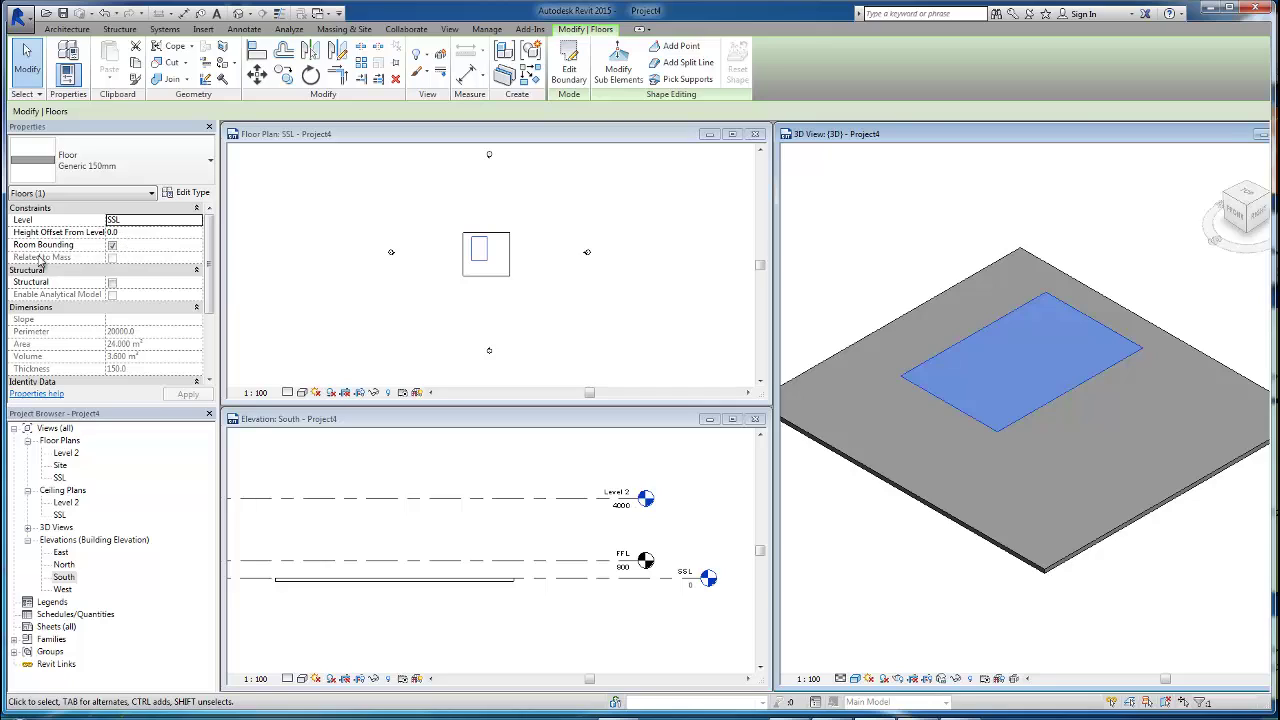
left_click(197, 221)
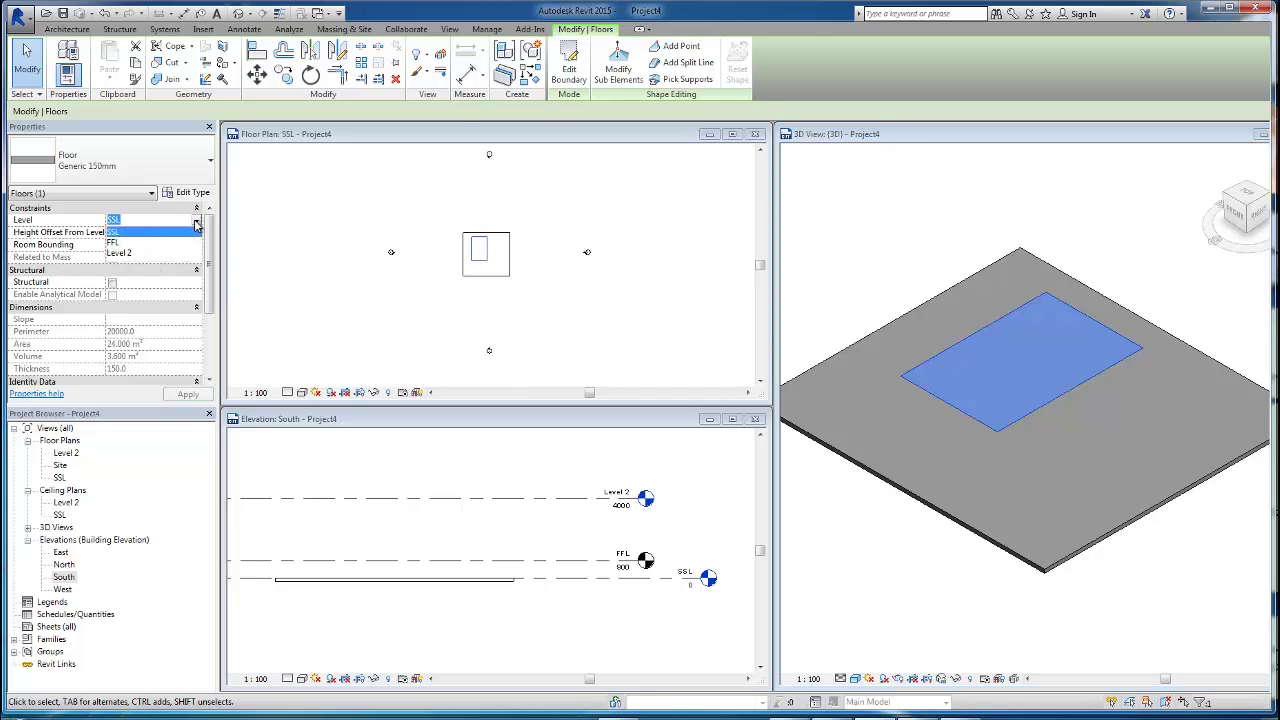
left_click(116, 243)
scroll(348, 569, "up", 1)
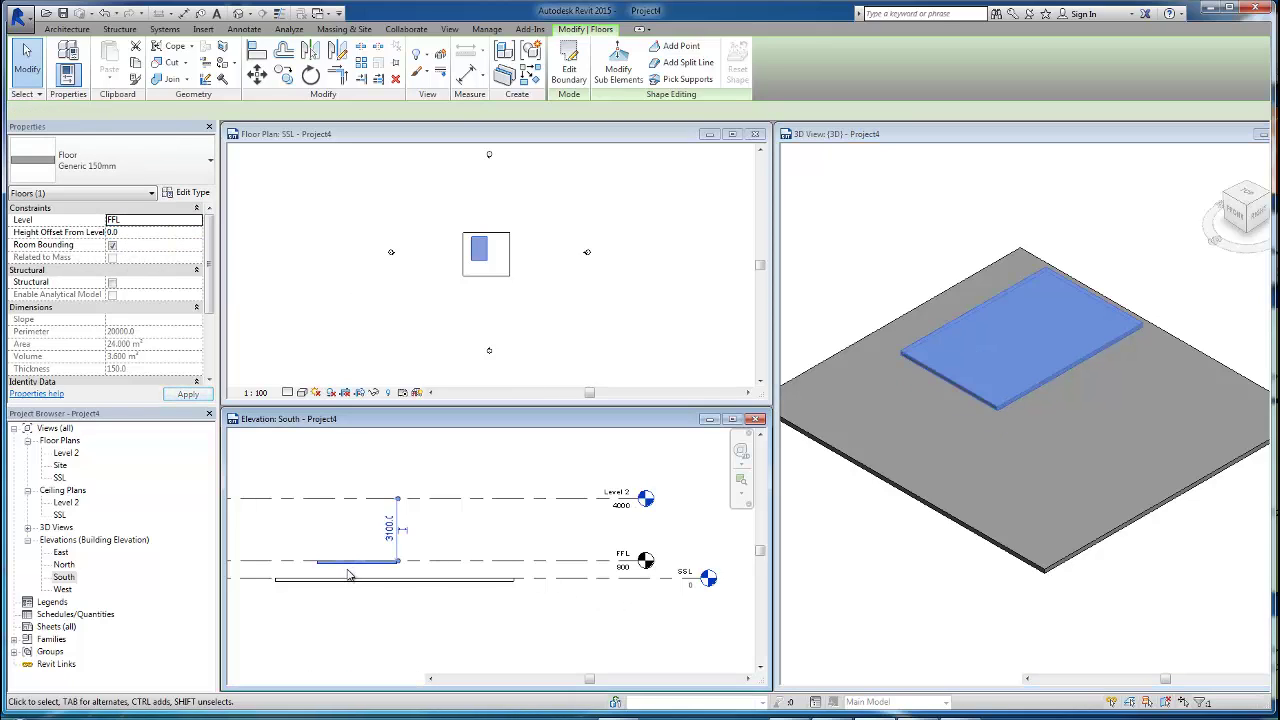
left_click(512, 526)
scroll(512, 526, "down", 1)
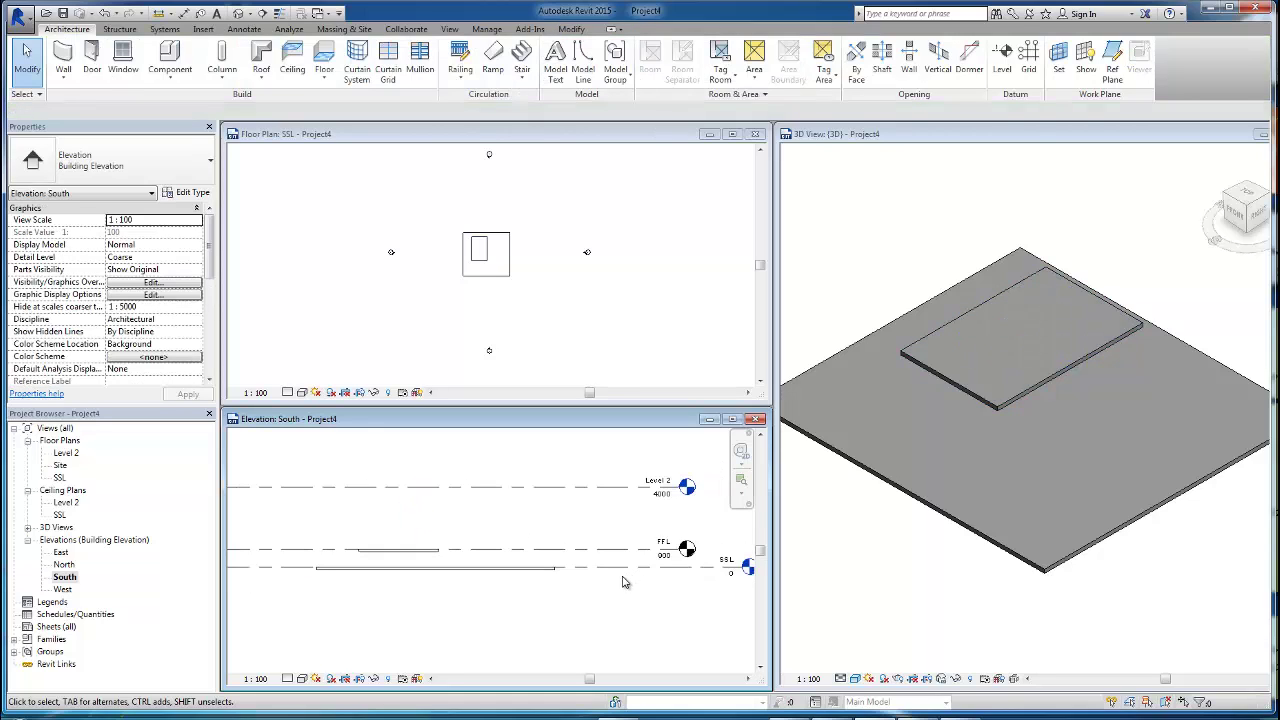
Step: Place an aligned dimension between the FFL and SSL levels in the South elevation
key("d")
key("i")
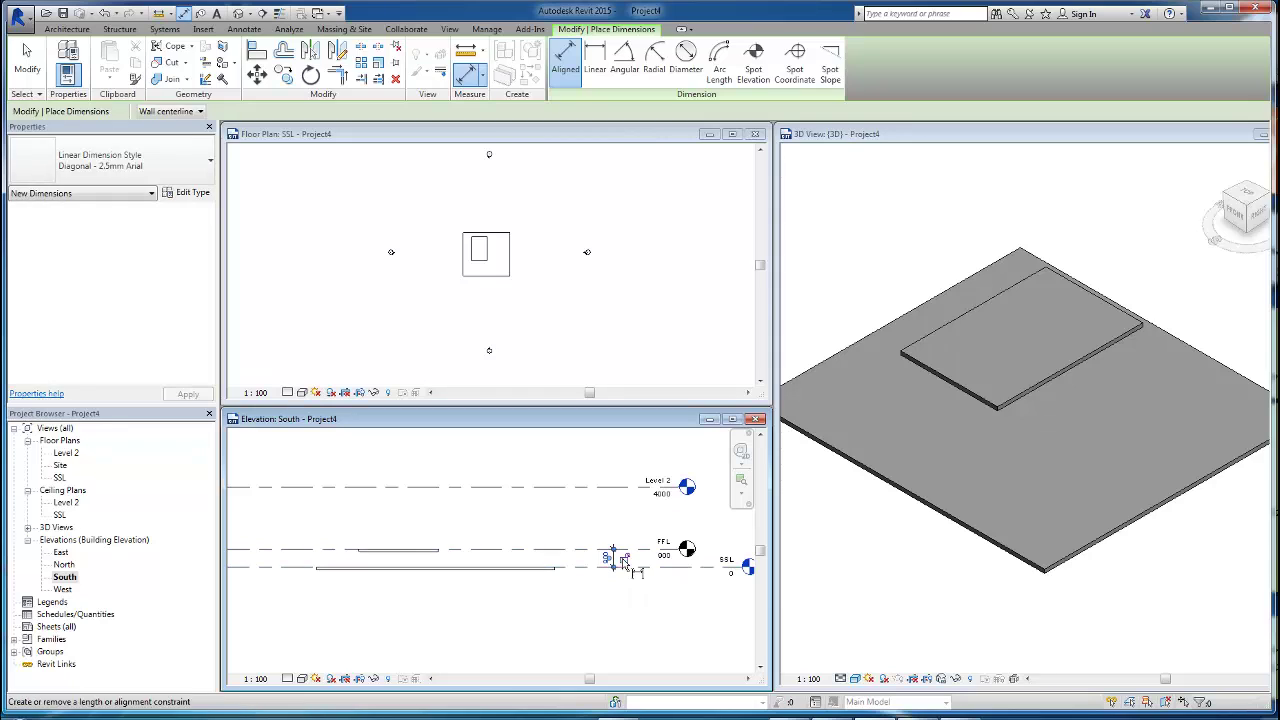
key("Escape")
key("Escape")
Step: Set the distance of the FFL level above SSL to 100 mm through the dimension
left_click(597, 551)
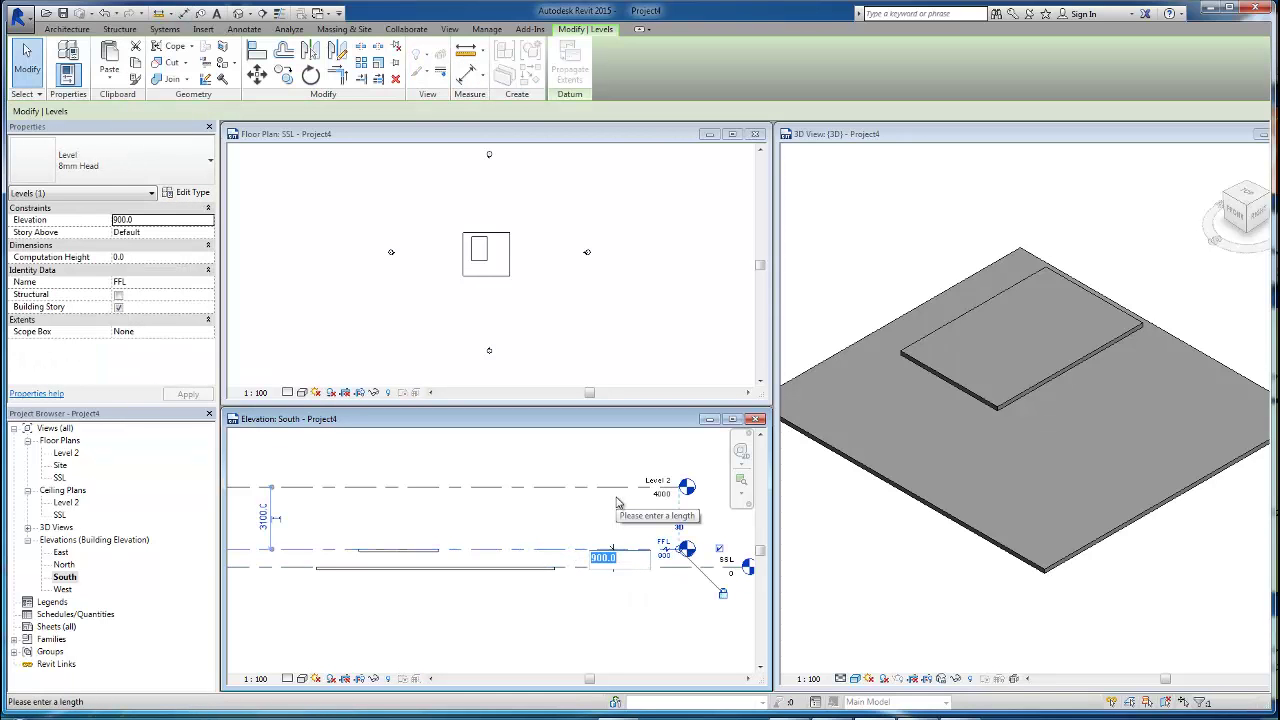
type("100")
key("Return")
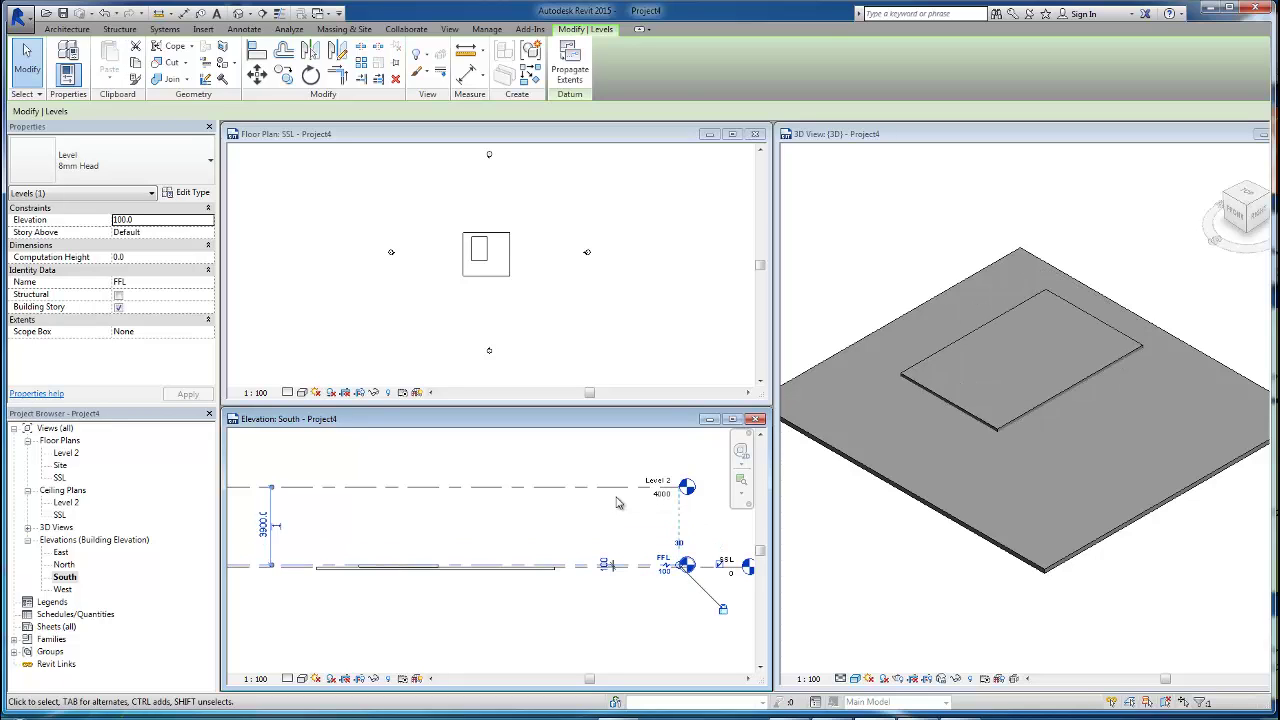
left_click(511, 597)
Step: Change the South elevation's view scale to 1:50
scroll(370, 555, "up", 1)
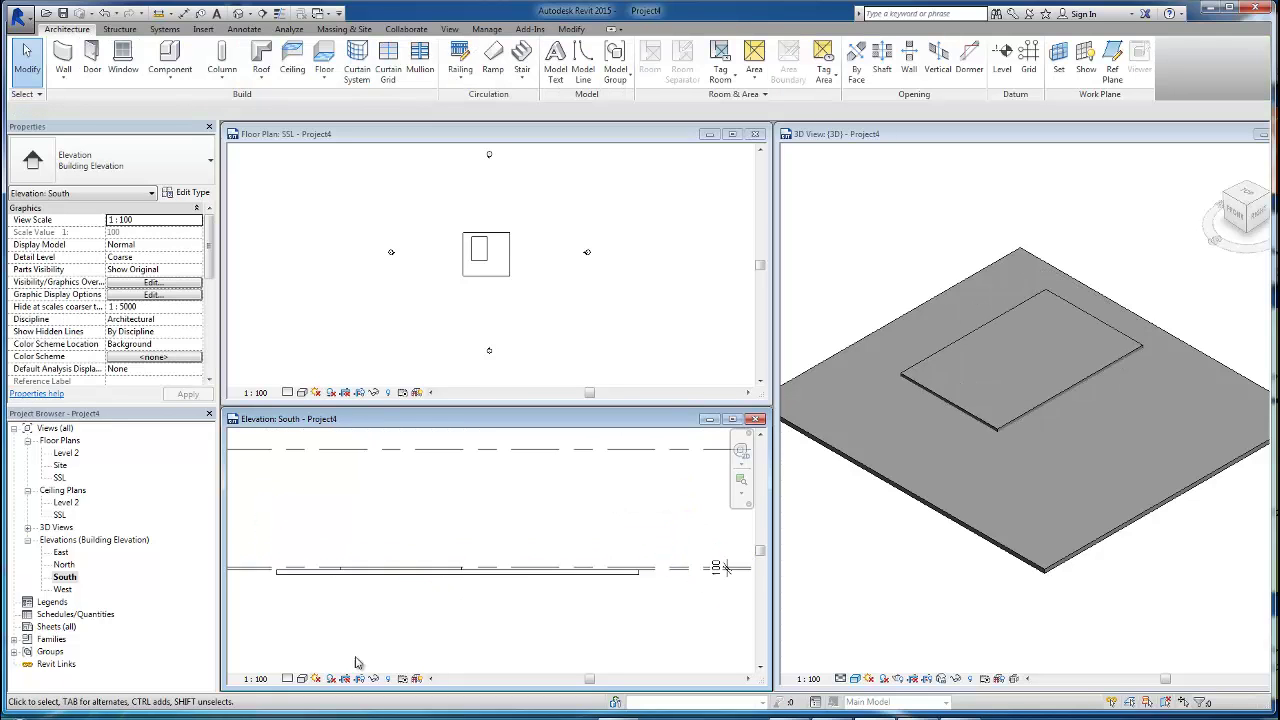
left_click(257, 679)
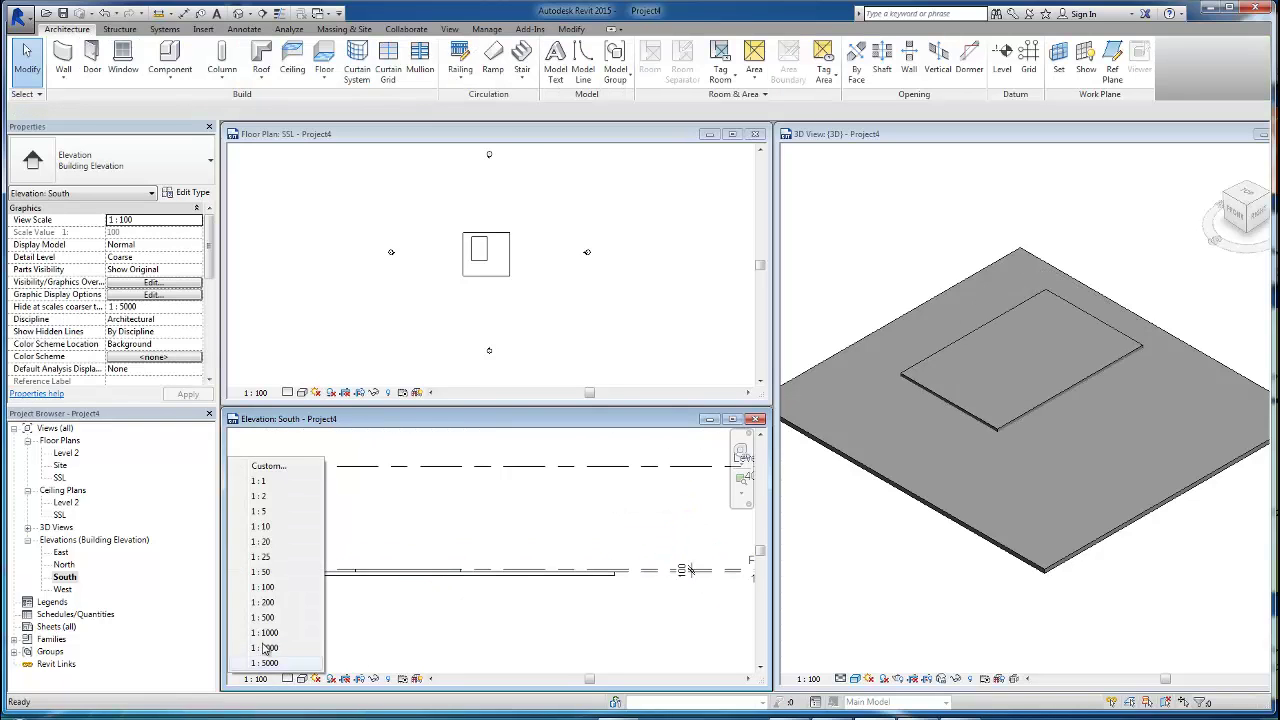
left_click(300, 572)
scroll(714, 586, "up", 2)
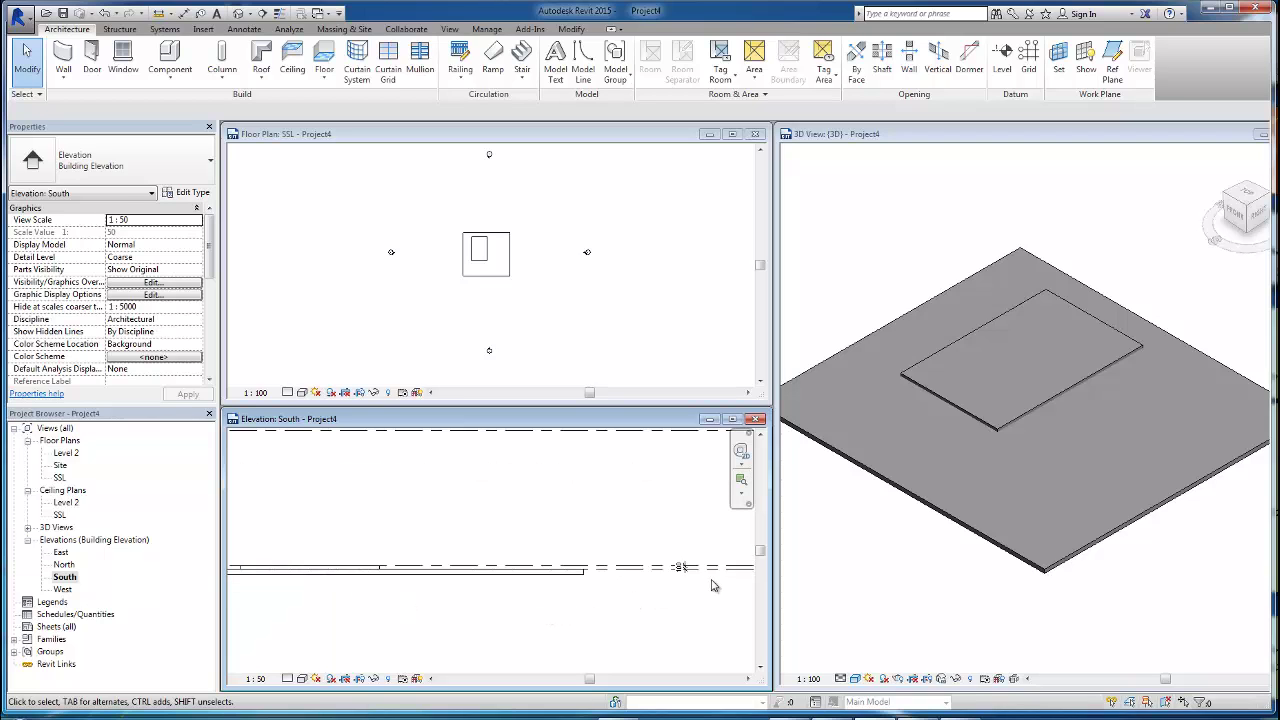
Step: Move the 100 mm dimension between FFL and SSL close to the end of the large slab
middle_click_drag(609, 603, 490, 592)
left_click(508, 551)
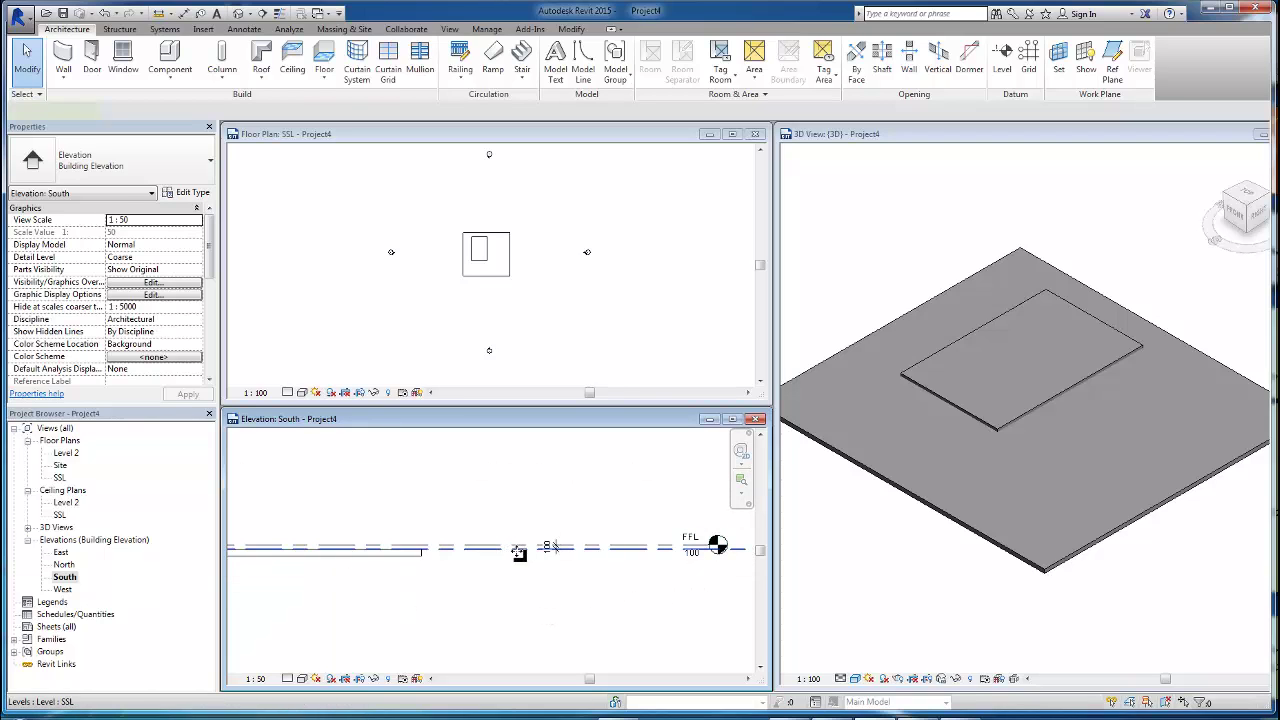
middle_click_drag(614, 606, 621, 576)
key("Escape")
left_click(487, 578)
scroll(621, 576, "down", 1)
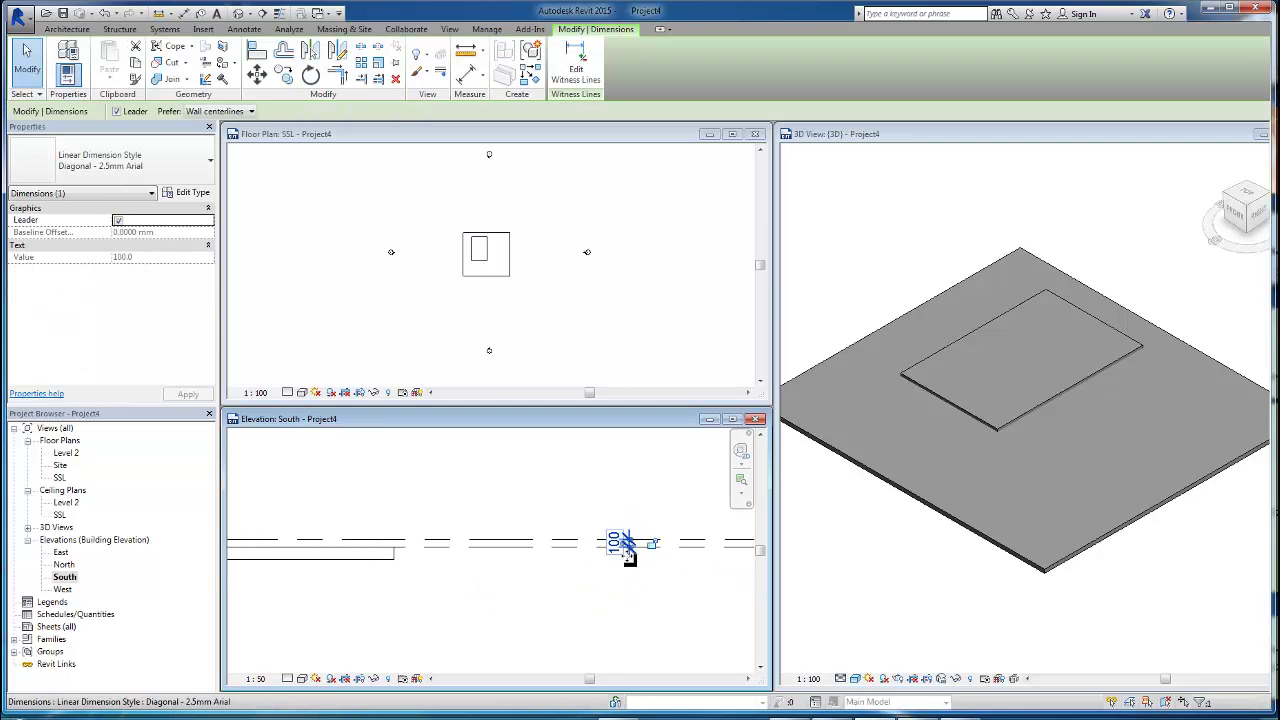
left_click(452, 604)
scroll(449, 606, "down", 2)
Step: Shorten the aligned ends of FFL and Level 2 toward the slab, and pull the SSL end back to just beyond the FFL head
left_click(711, 567)
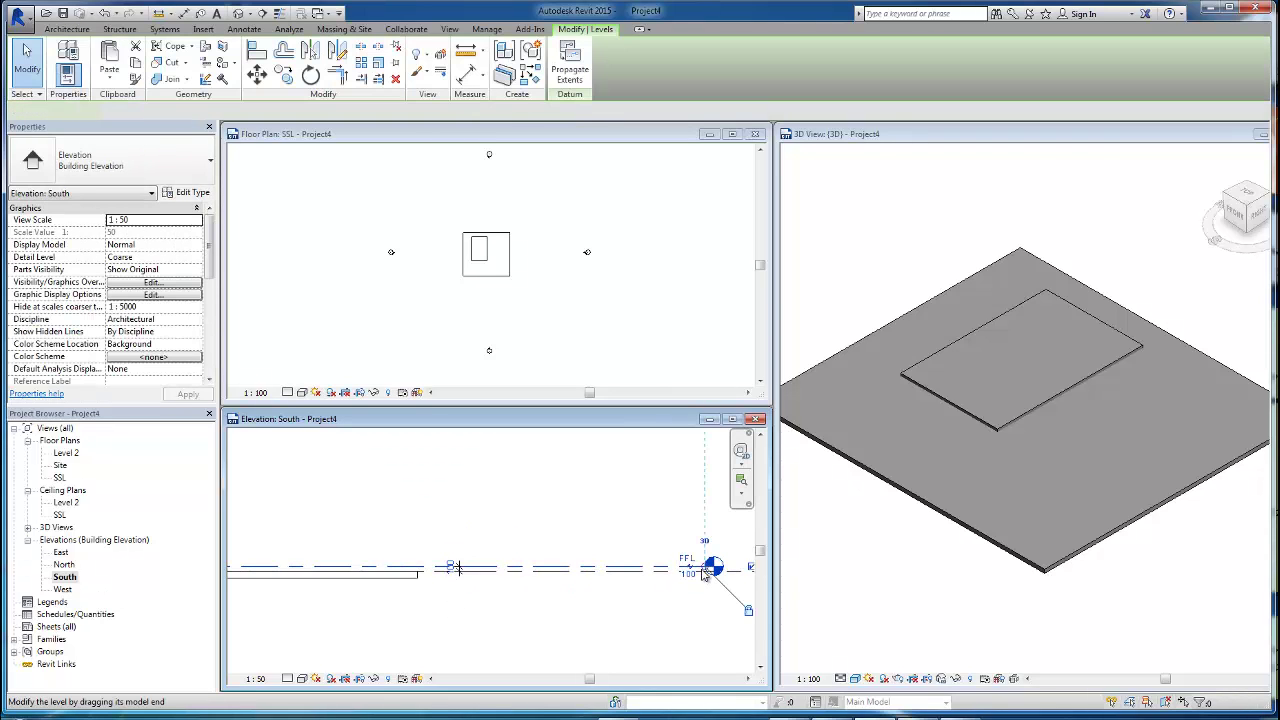
left_click_drag(711, 567, 510, 567)
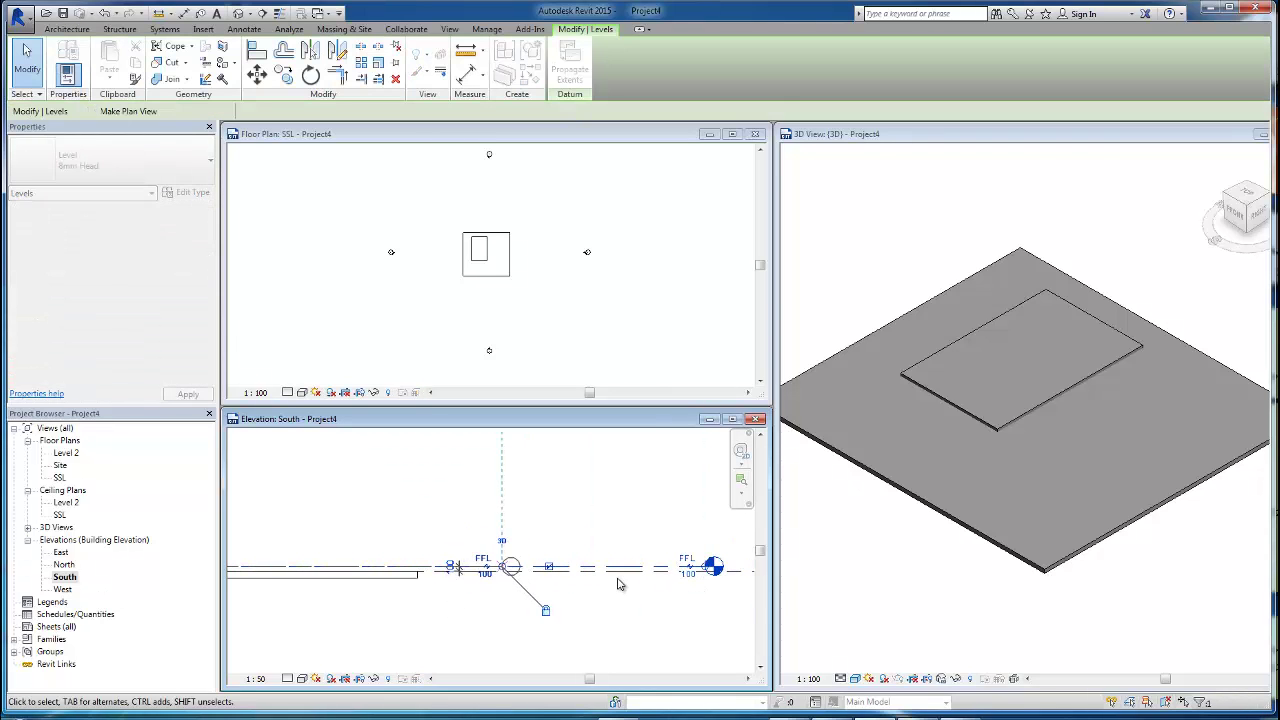
left_click(621, 572)
middle_click_drag(626, 622, 475, 618)
scroll(640, 594, "down", 1)
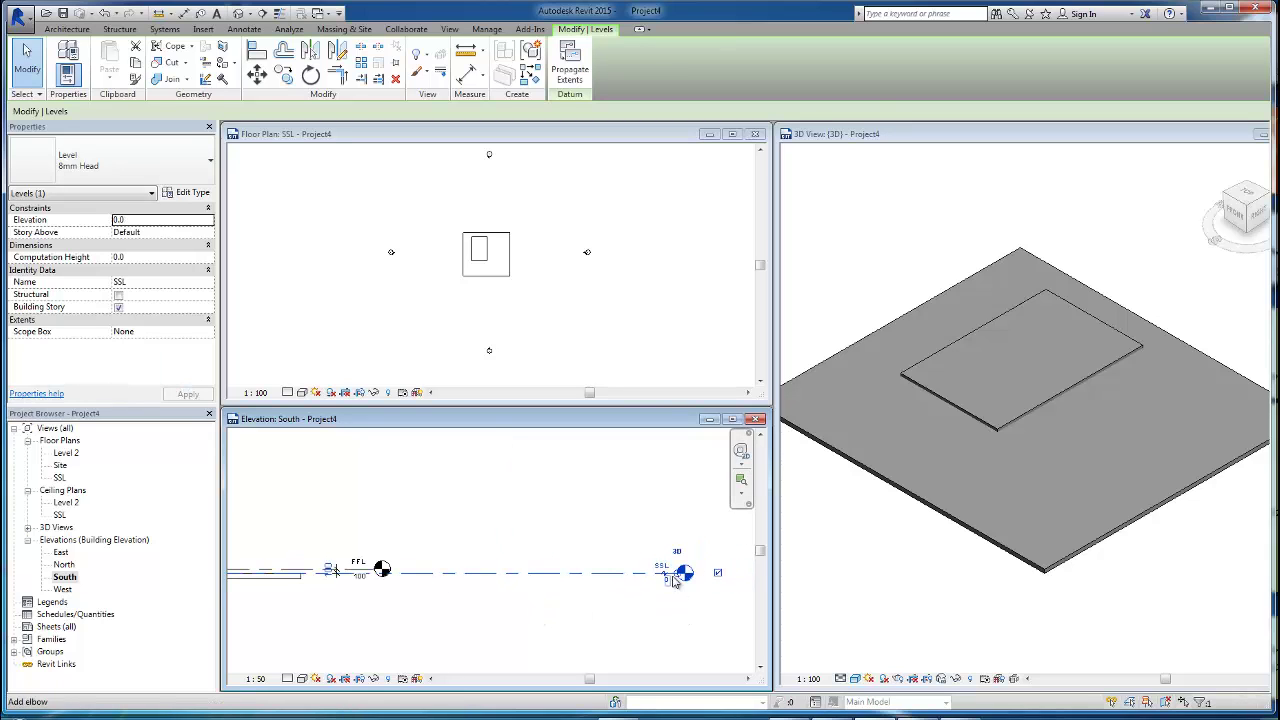
left_click_drag(680, 578, 445, 580)
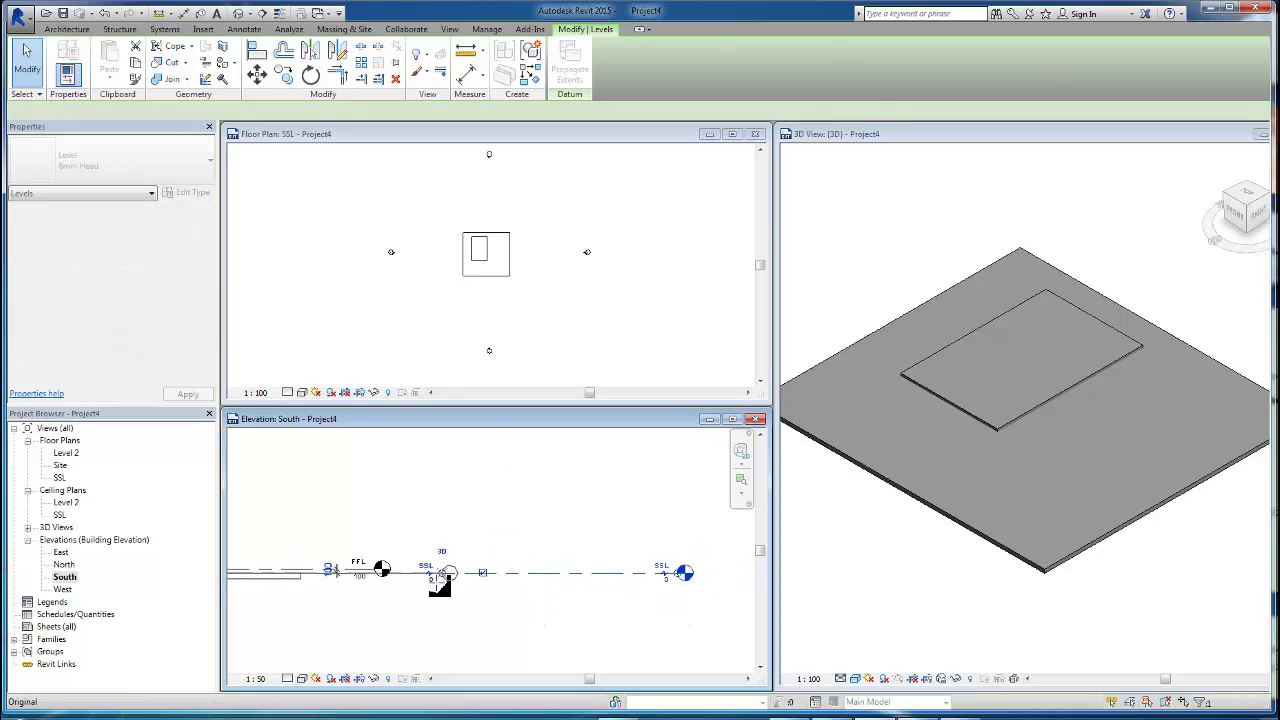
left_click(405, 626)
scroll(460, 622, "down", 2)
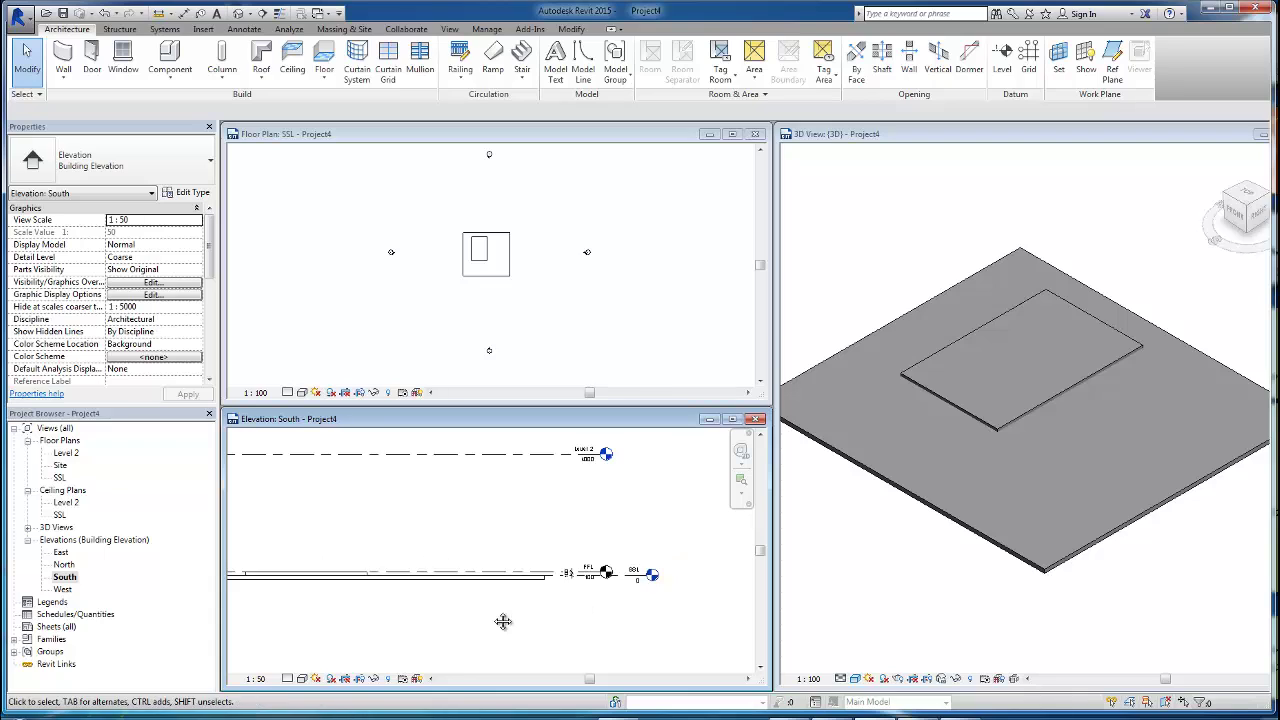
middle_click_drag(503, 620, 564, 635)
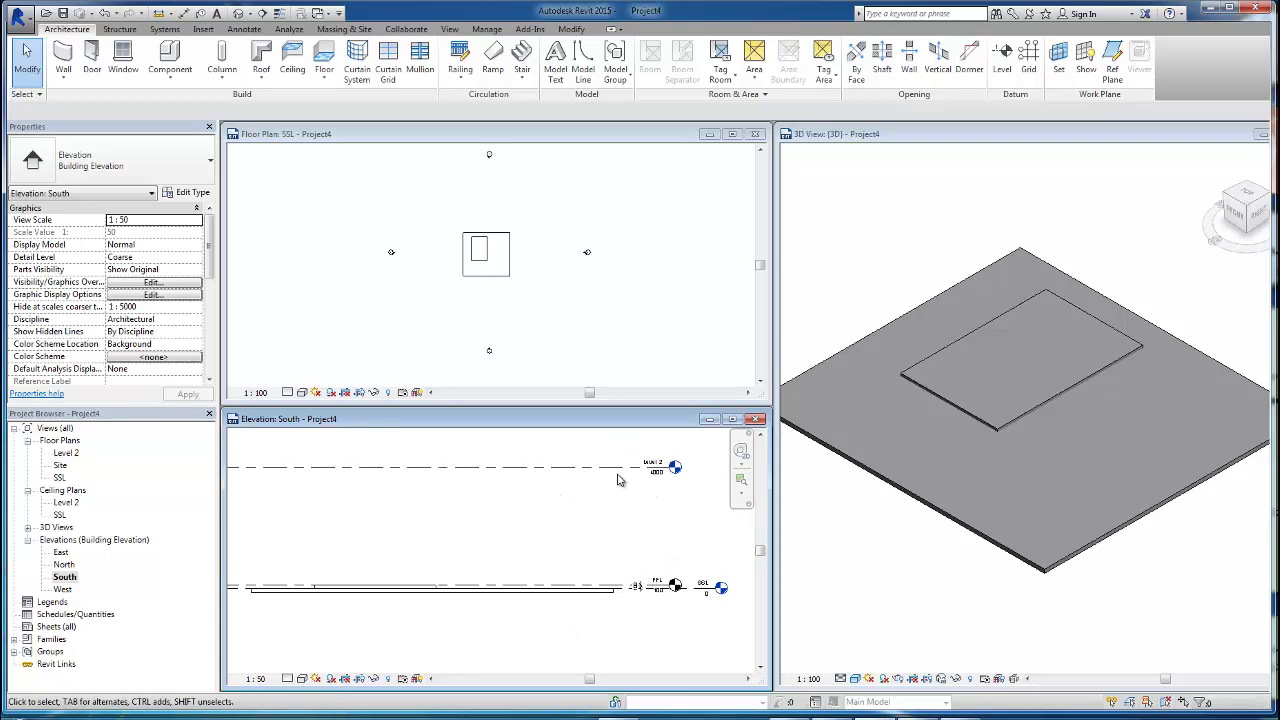
Step: Set the South elevation's visual style to Shaded
scroll(600, 600, "up", 1)
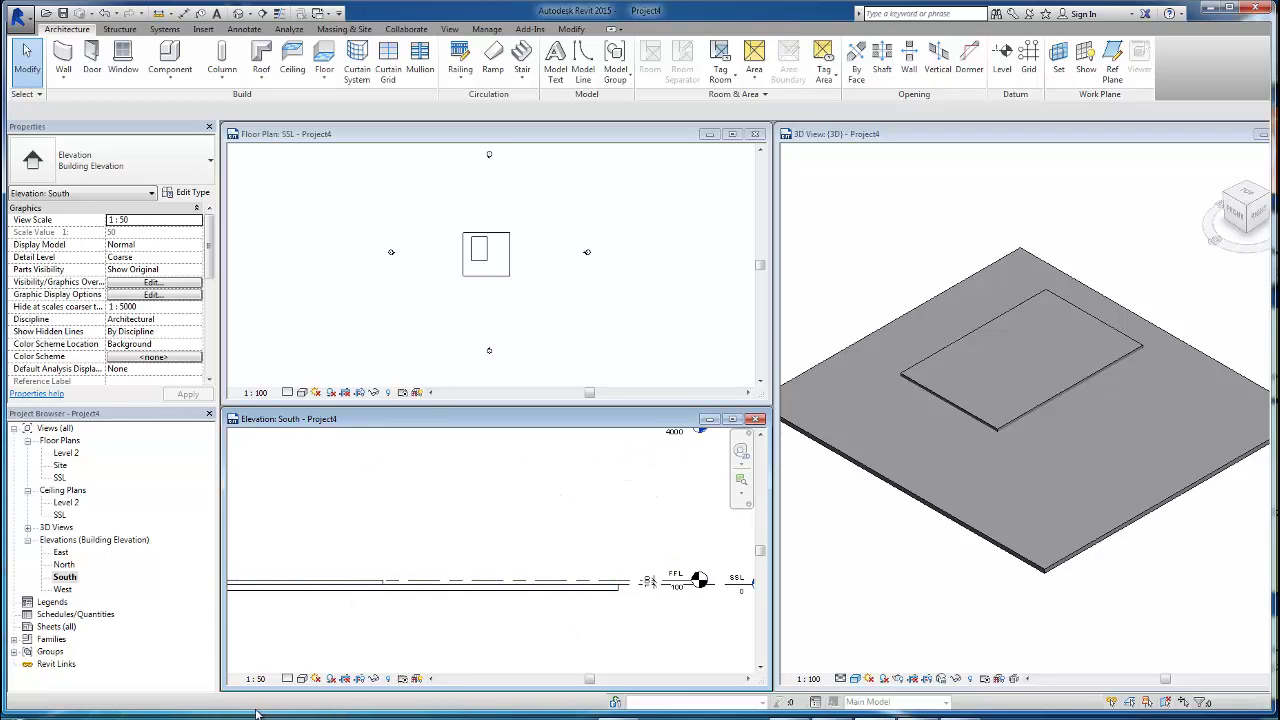
left_click(301, 679)
left_click(432, 625)
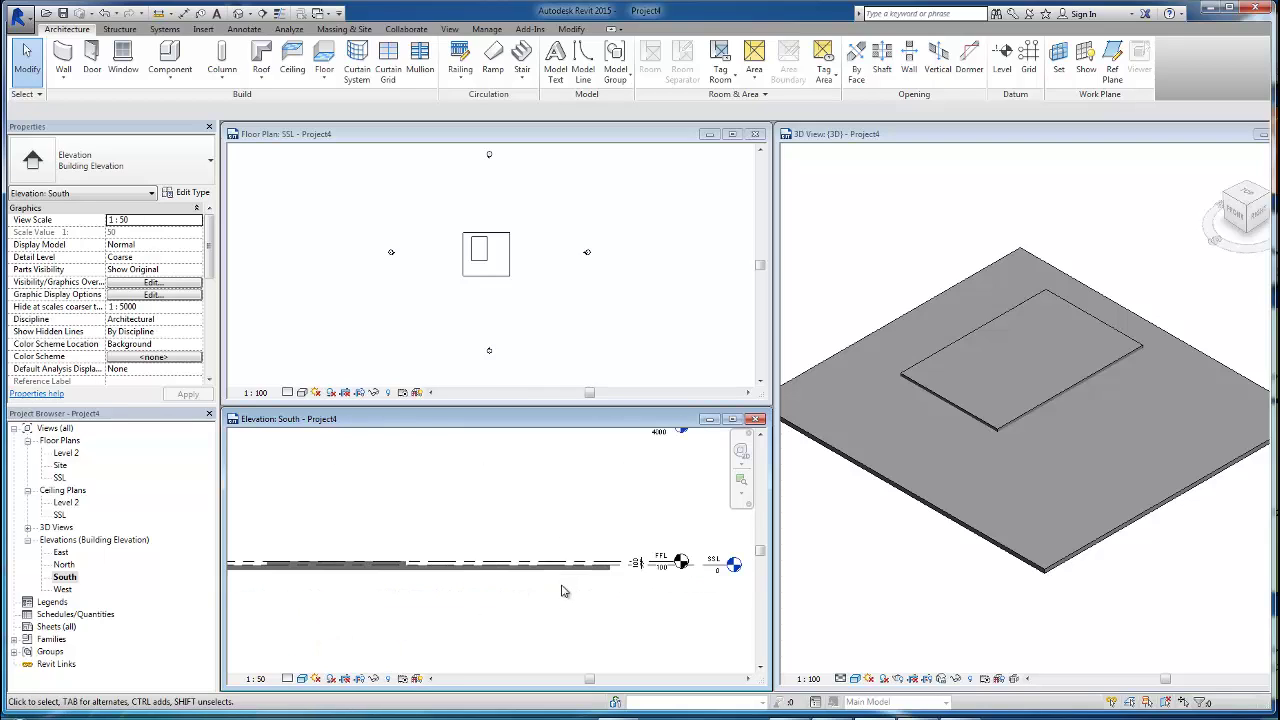
scroll(530, 628, "down", 1)
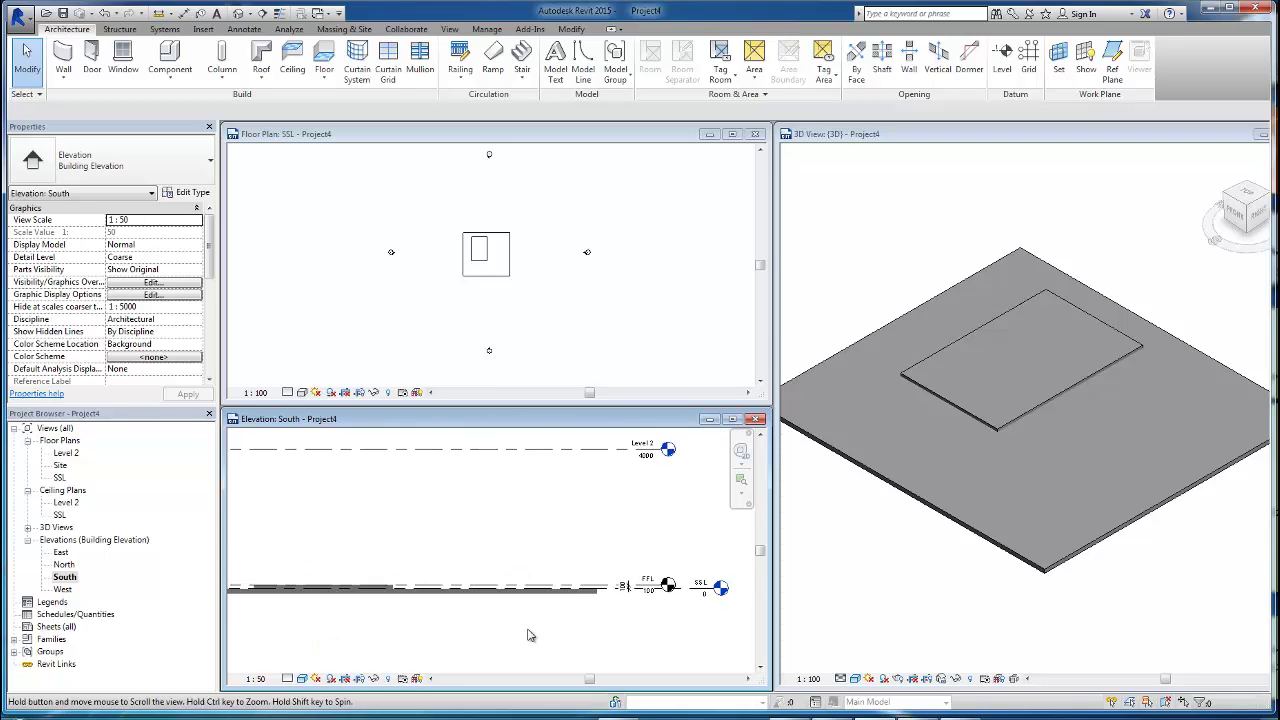
left_click(390, 590)
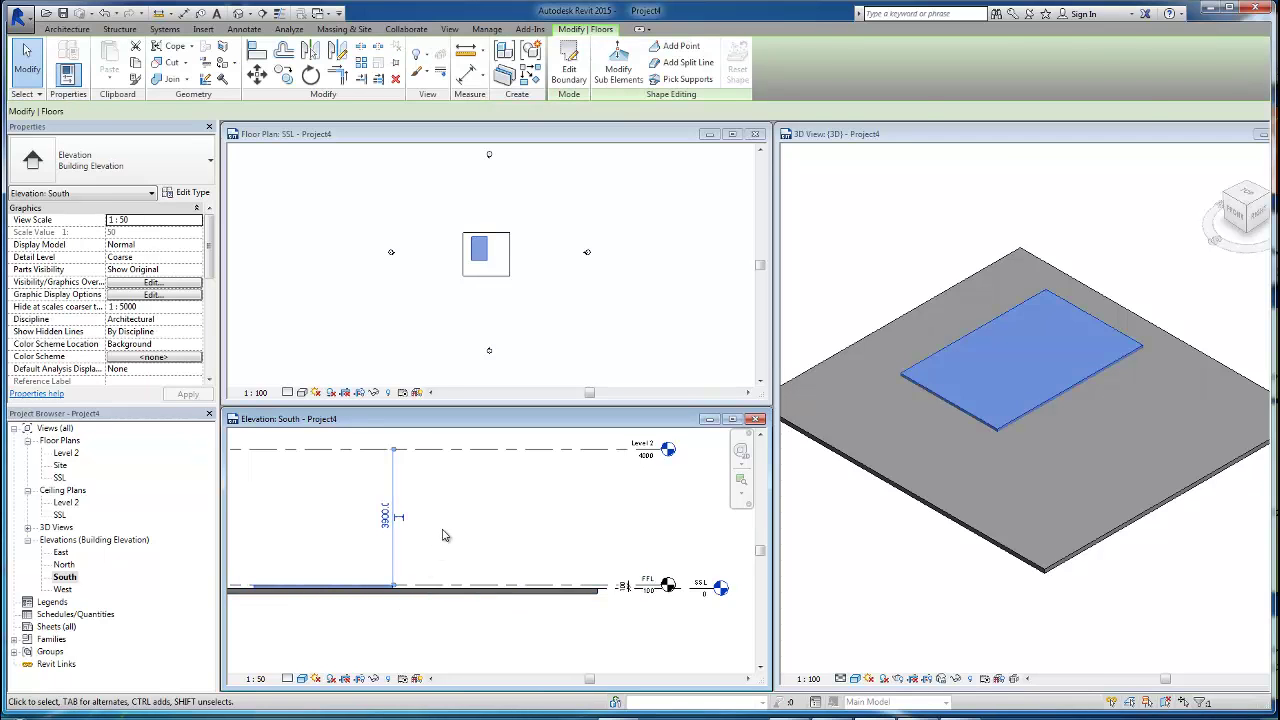
key("Escape")
left_click(903, 423)
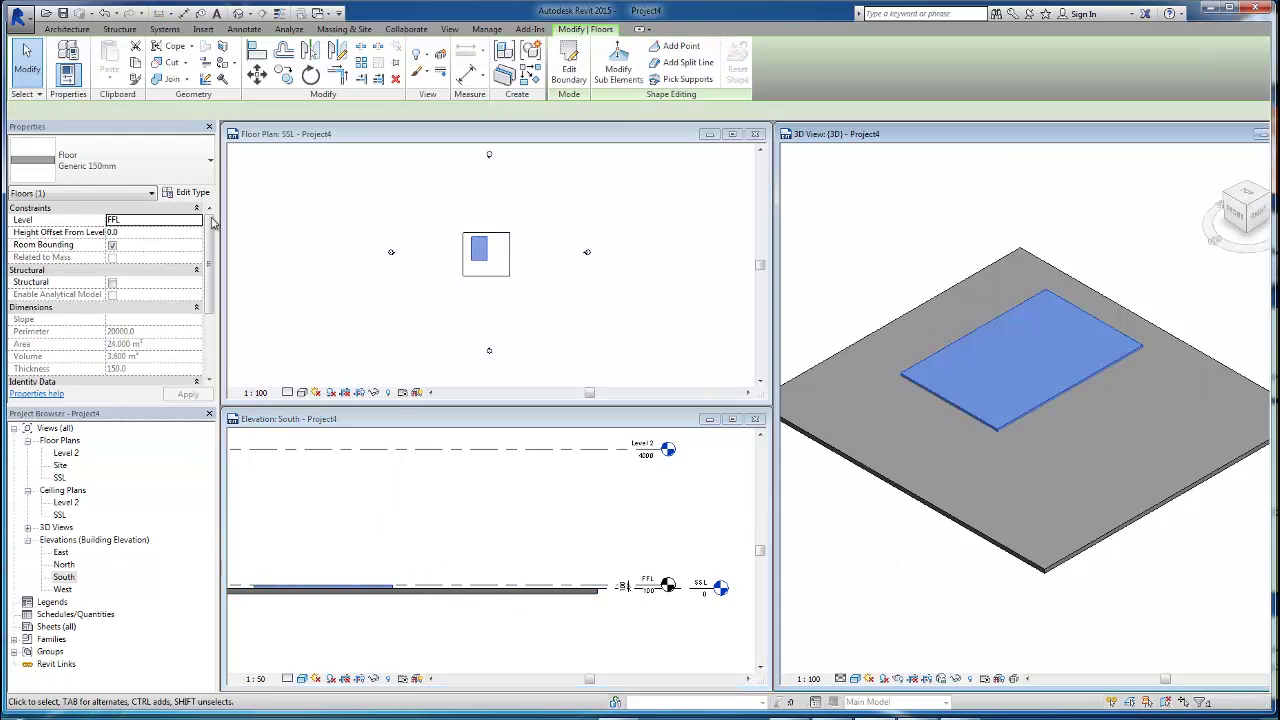
left_click(187, 192)
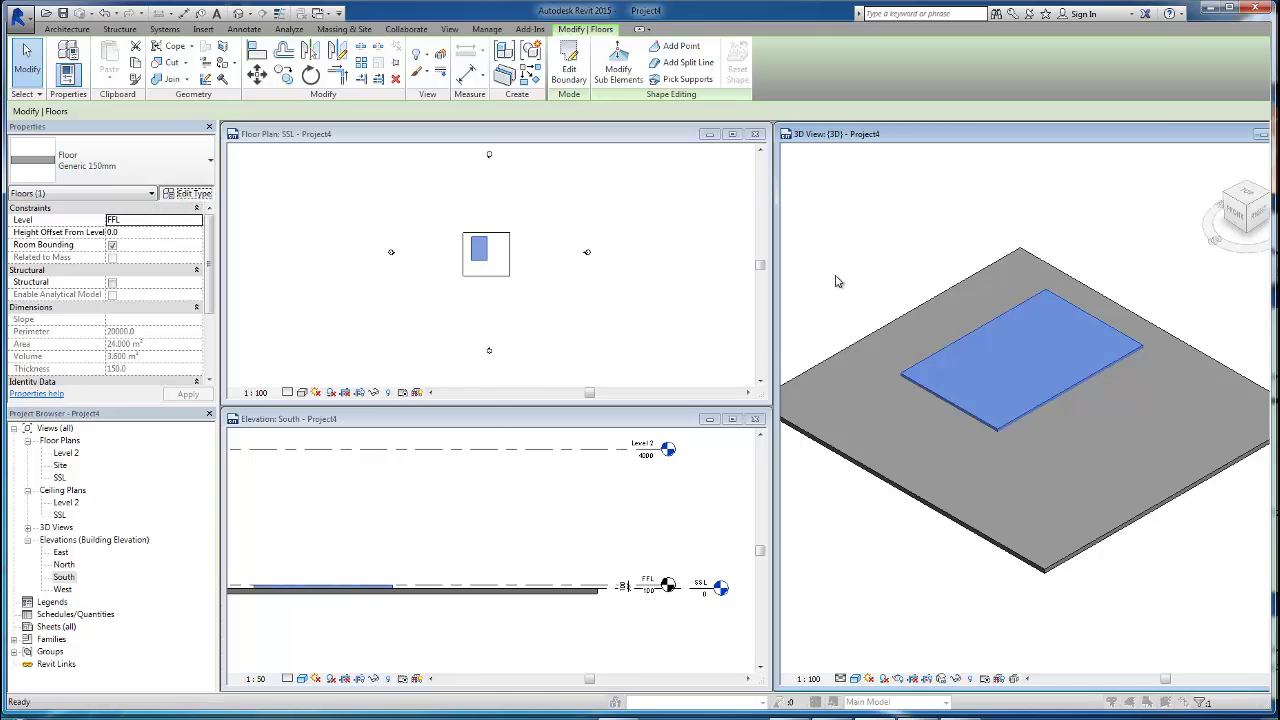
left_click(760, 203)
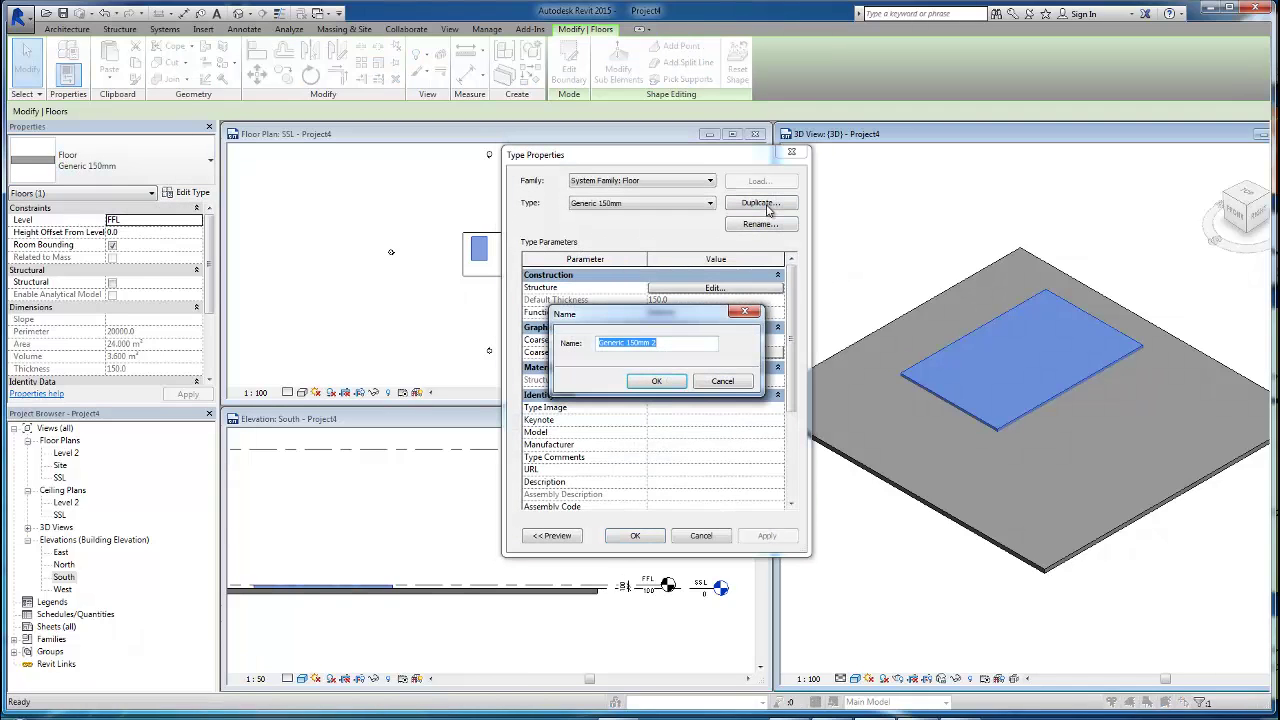
left_click(719, 386)
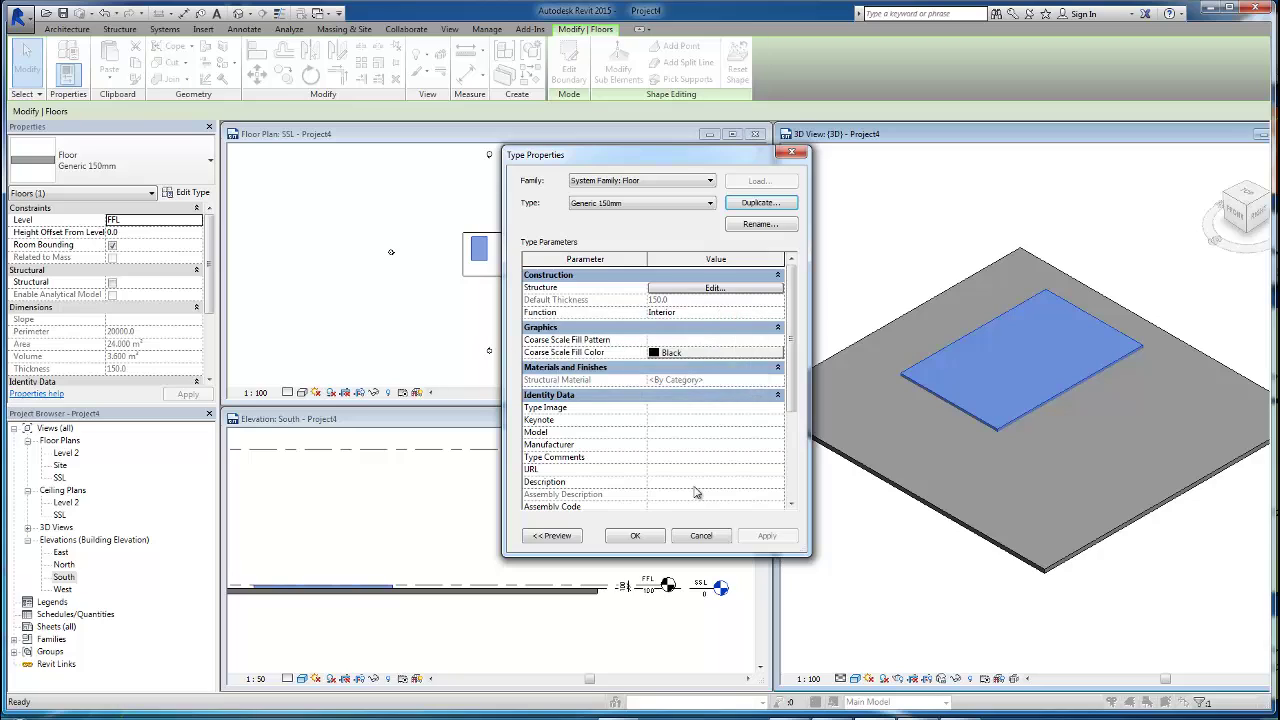
left_click(700, 536)
Step: Move the small floor panel closer to the large slab's upper-left corner in the SSL plan, and copy it directly alongside to its right
left_click(508, 270)
scroll(494, 270, "up", 3)
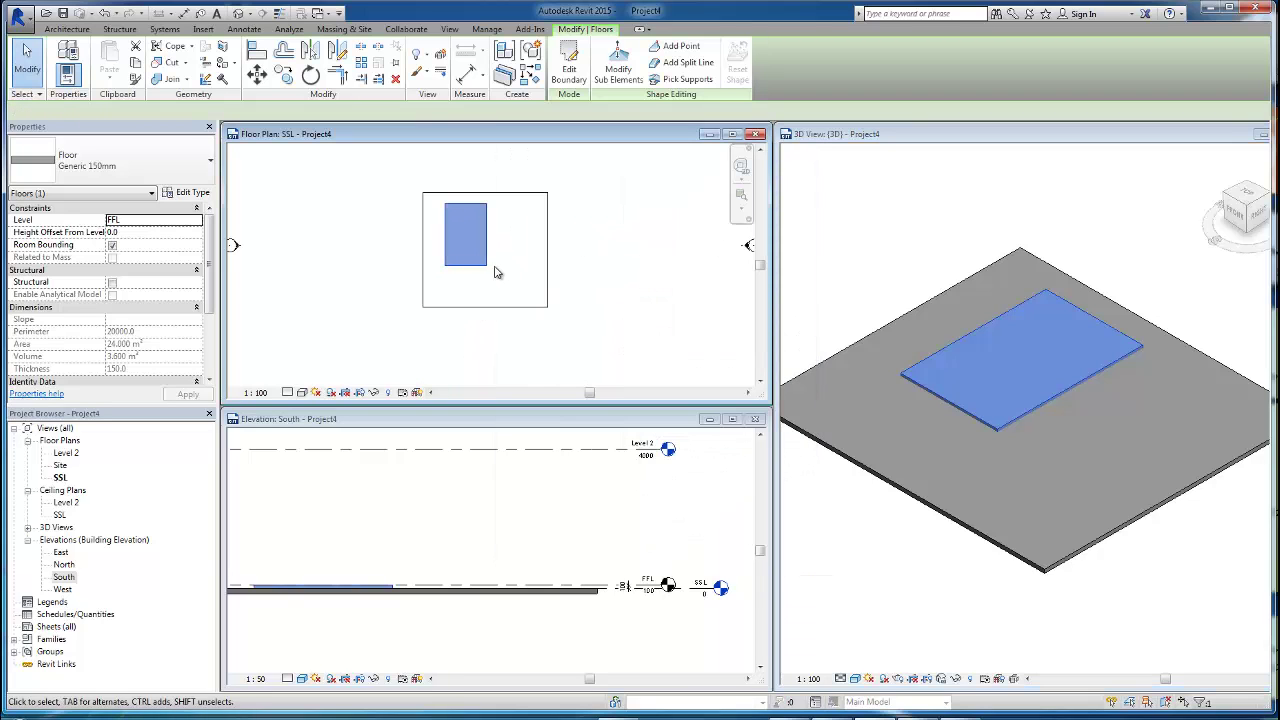
left_click_drag(486, 266, 469, 265)
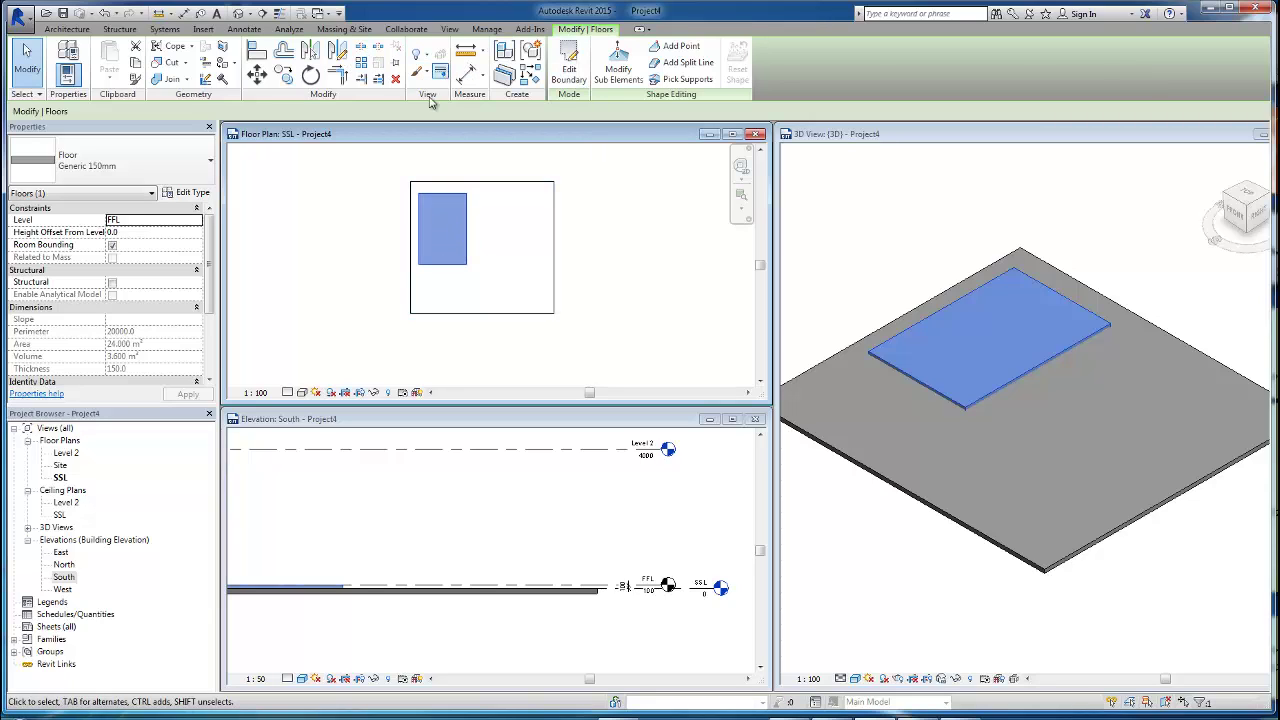
left_click(284, 77)
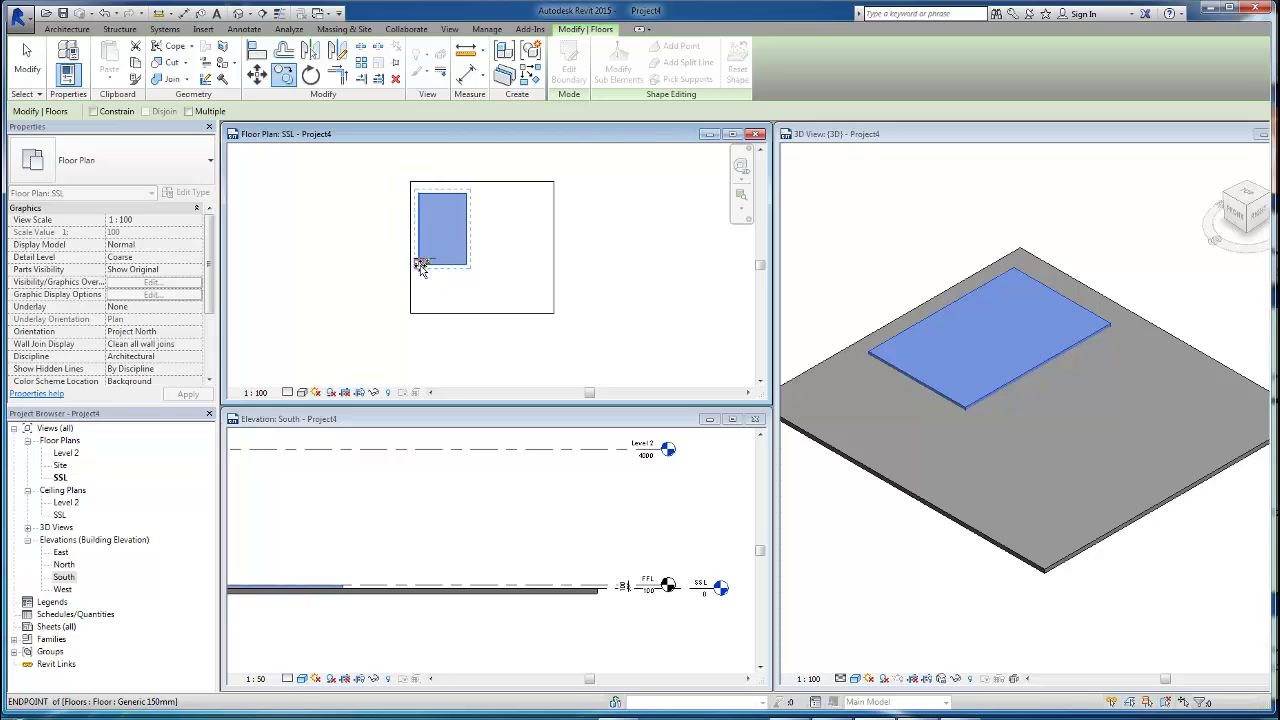
left_click(419, 265)
left_click(467, 266)
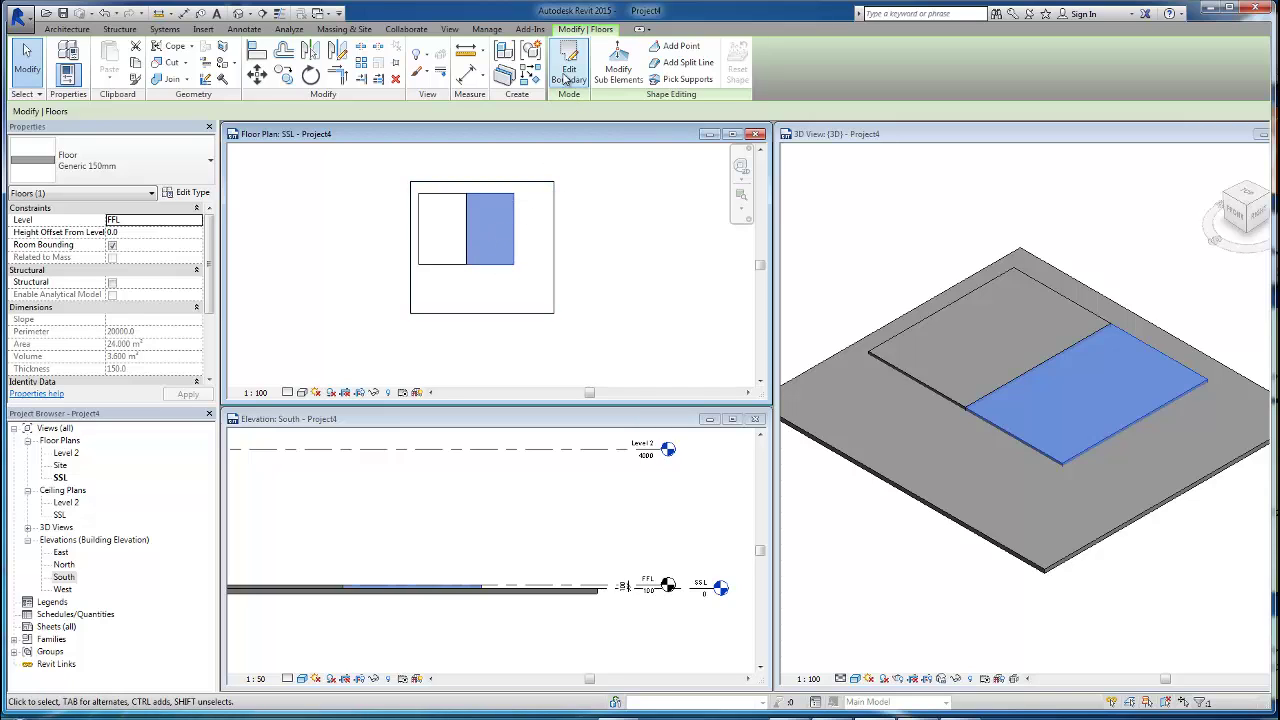
Step: Copy the right-hand floor panel downward so the copy's upper edge meets the lower edge of the two existing panels
left_click(284, 75)
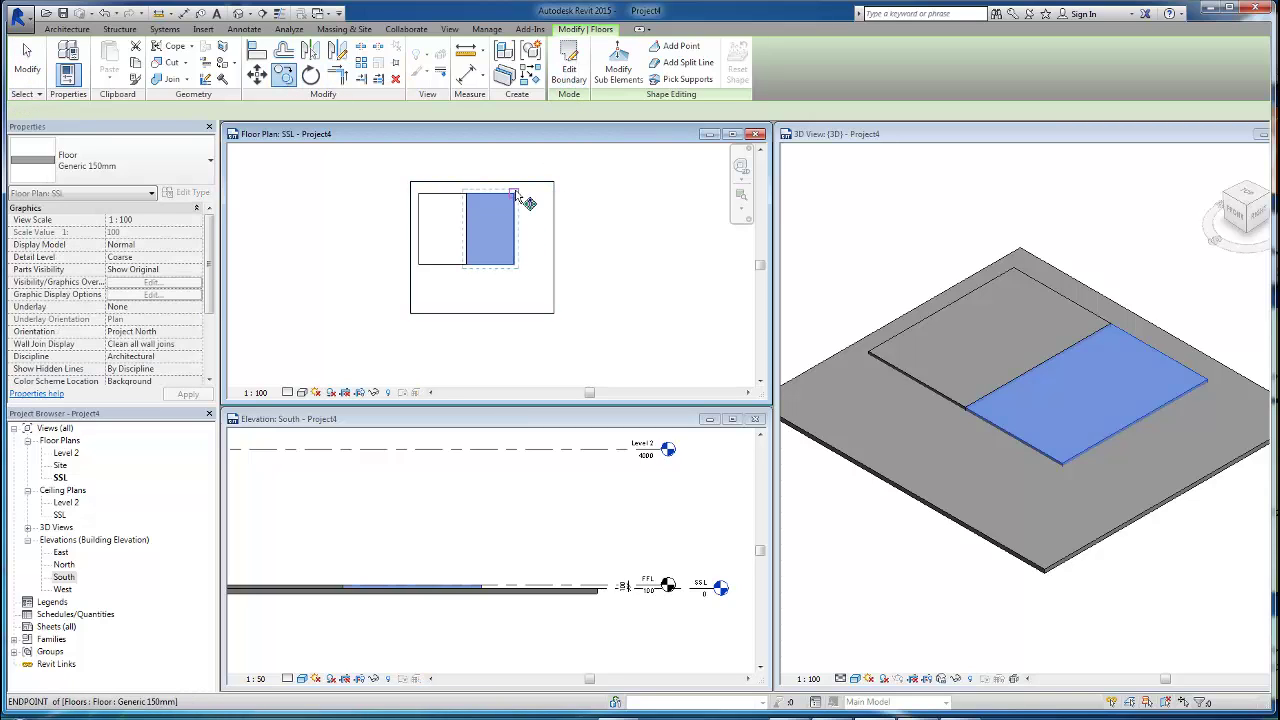
left_click(515, 194)
left_click(507, 266)
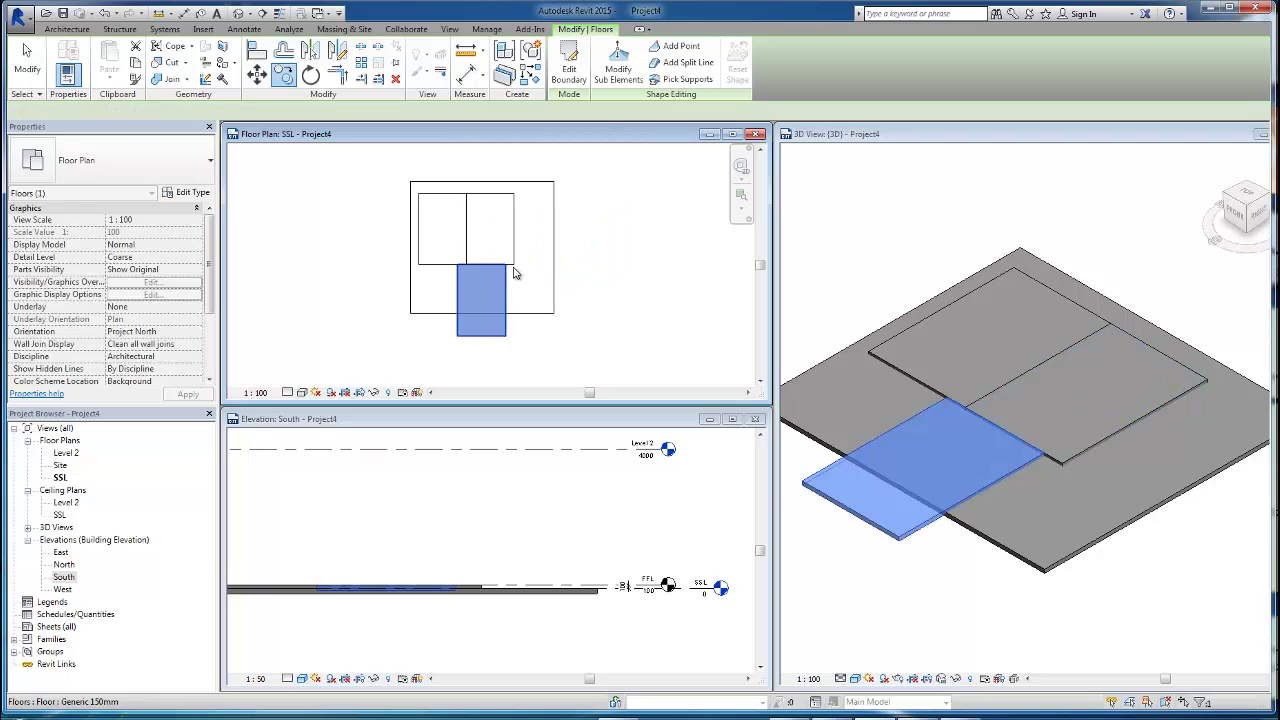
Step: Reshape the lower panel's boundary into a wide rectangle about 6700 by 3100 mm, inside the large slab's outline, and finish the sketch
left_click(568, 62)
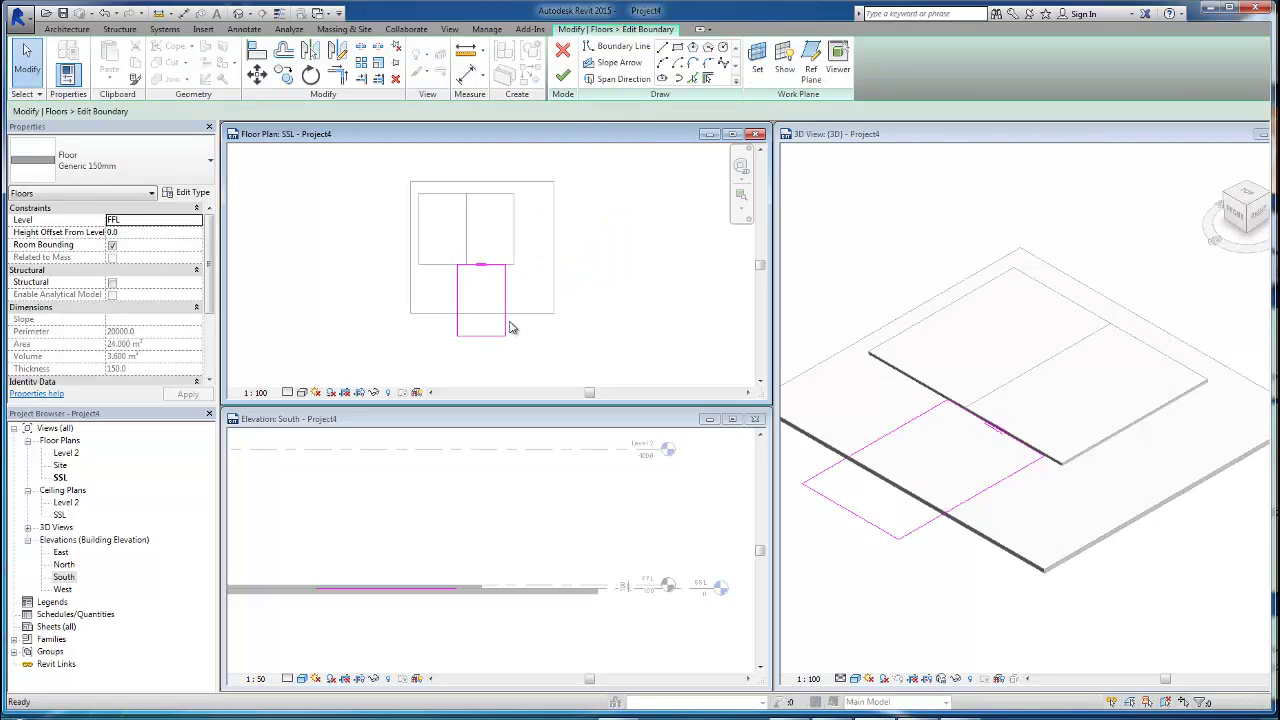
left_click(490, 336)
mouse_move(481, 320)
left_mouse_down()
mouse_move(486, 309)
mouse_move(443, 285)
mouse_move(422, 288)
left_mouse_up()
scroll(437, 280, "up", 2)
left_click(464, 285)
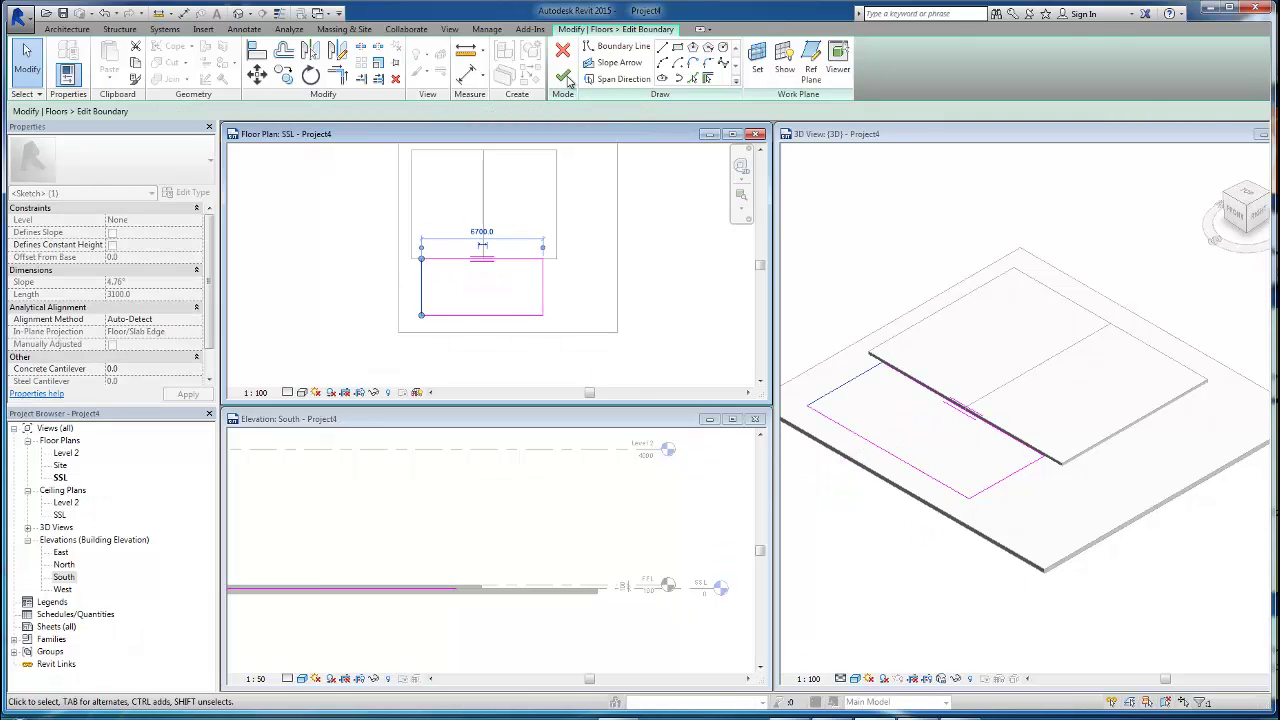
left_click(563, 75)
left_click(353, 216)
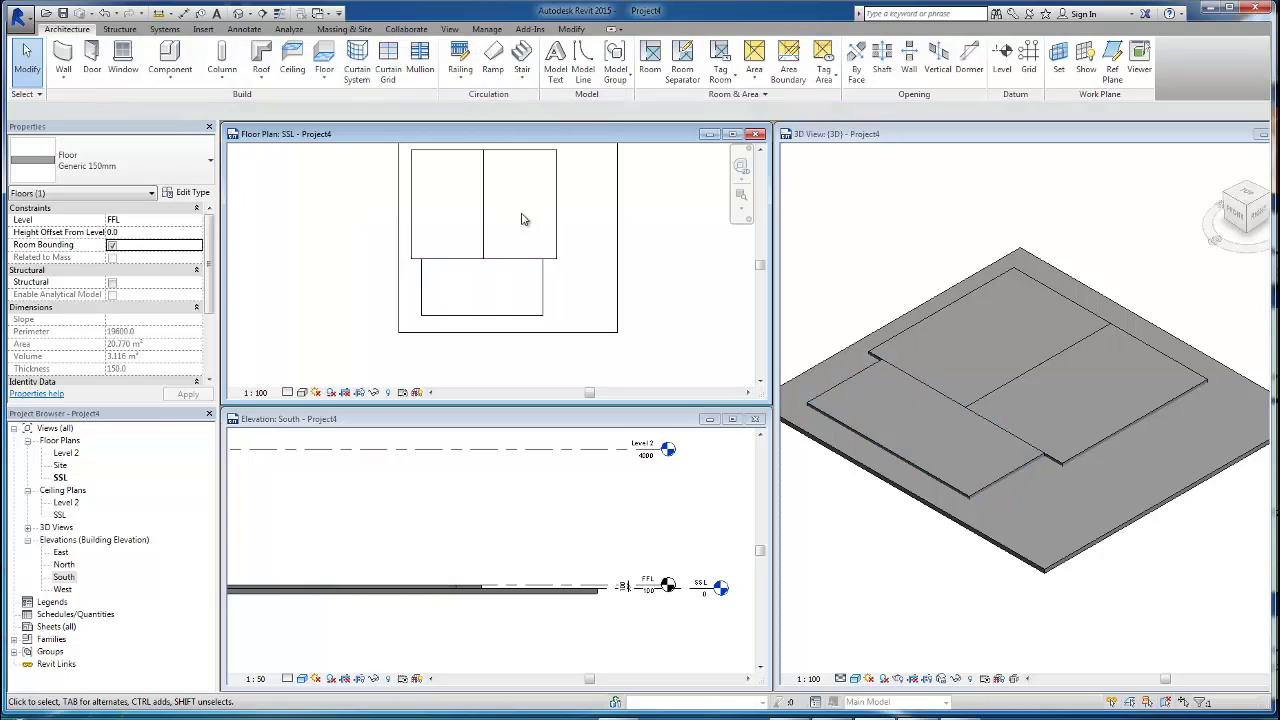
Step: Examine the three finish panels and the large slab one by one in 3D, and the FFL and SSL levels in the South elevation
left_click(945, 313)
left_click(947, 309)
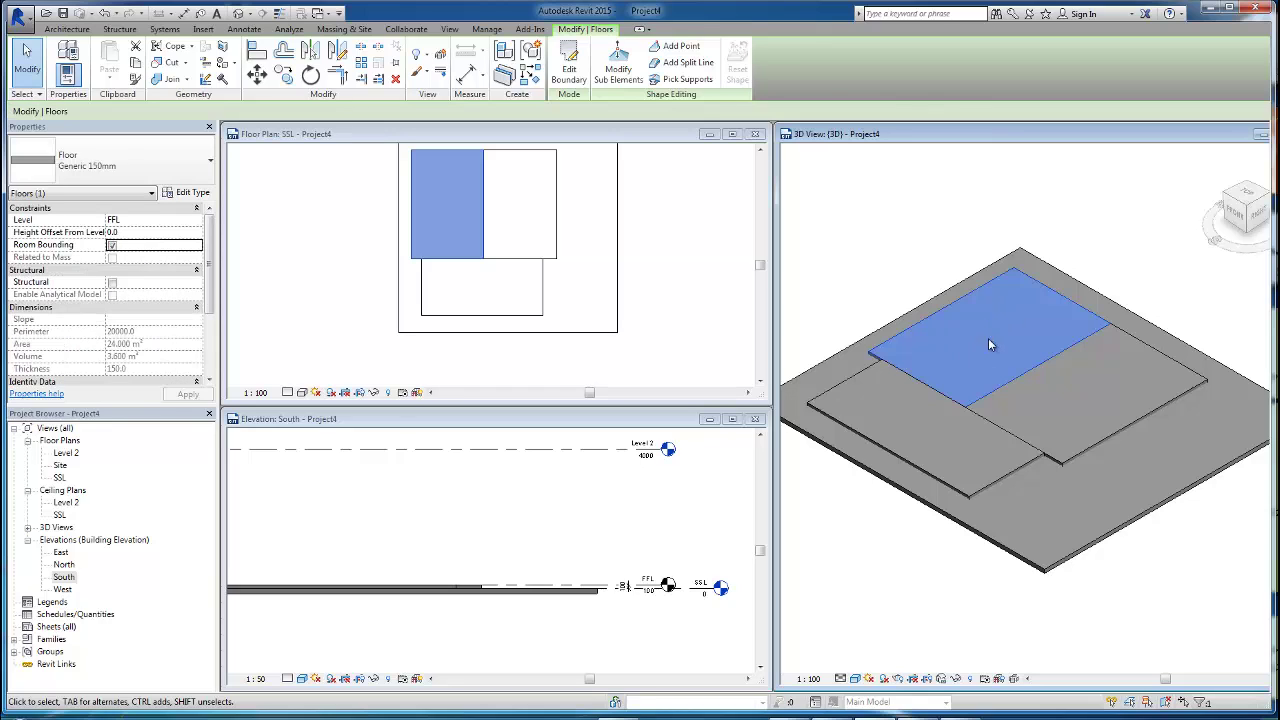
left_click_drag(1110, 321, 1200, 337)
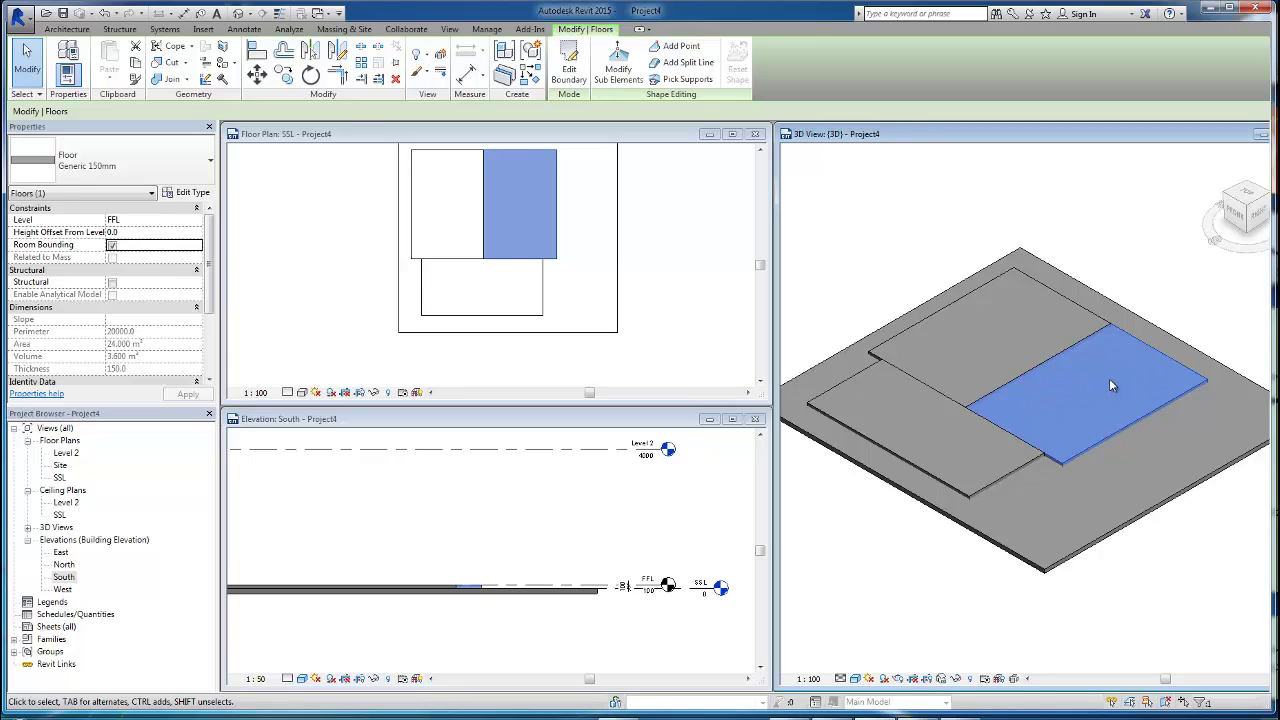
left_click(866, 377)
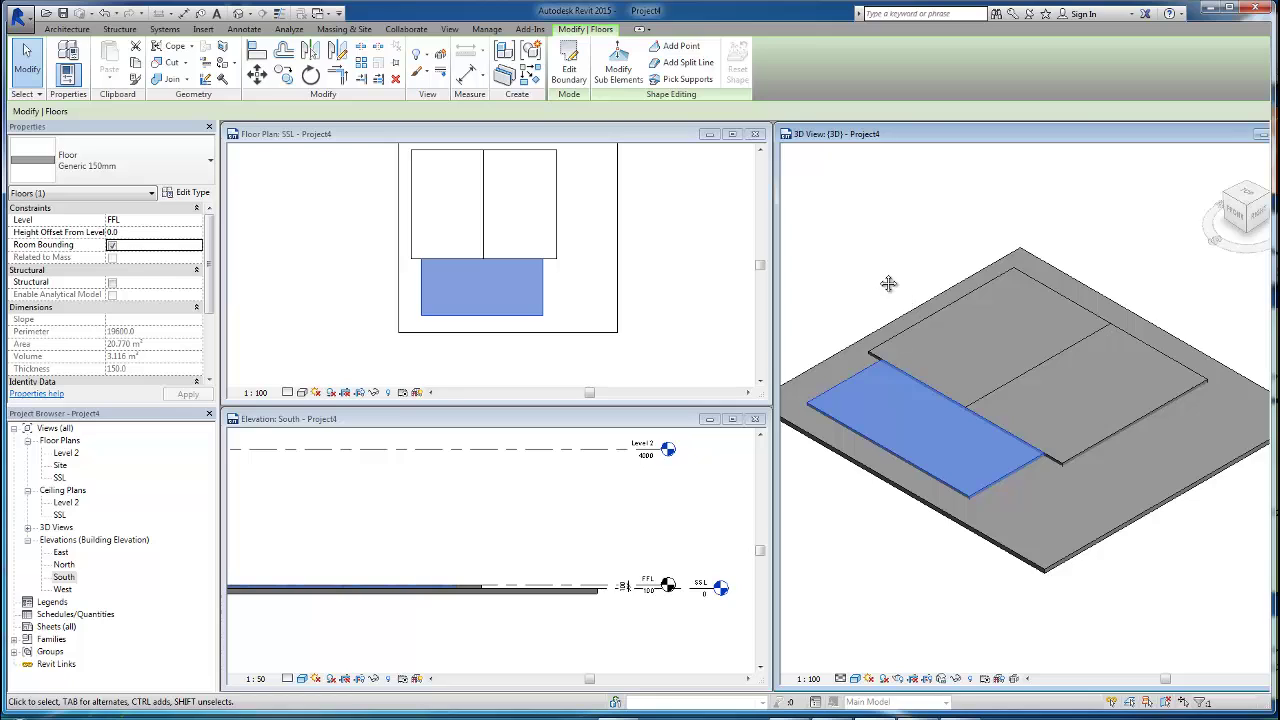
left_click(909, 257)
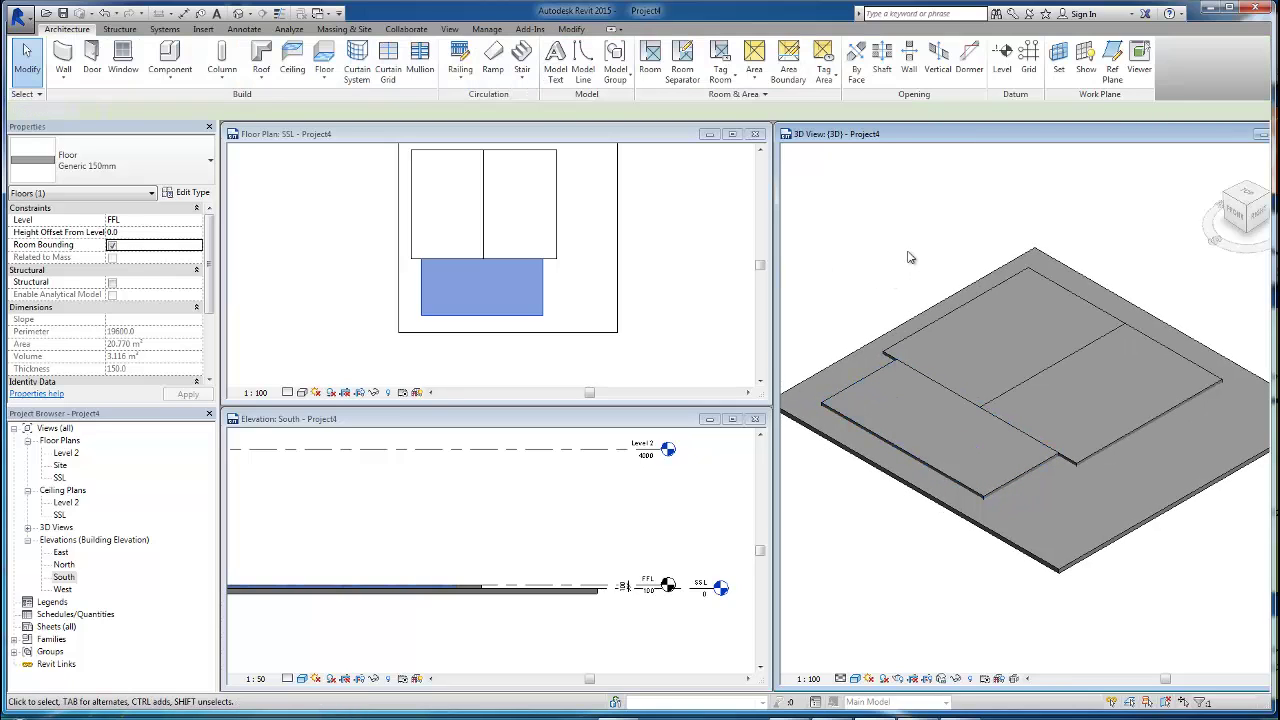
left_click(824, 378)
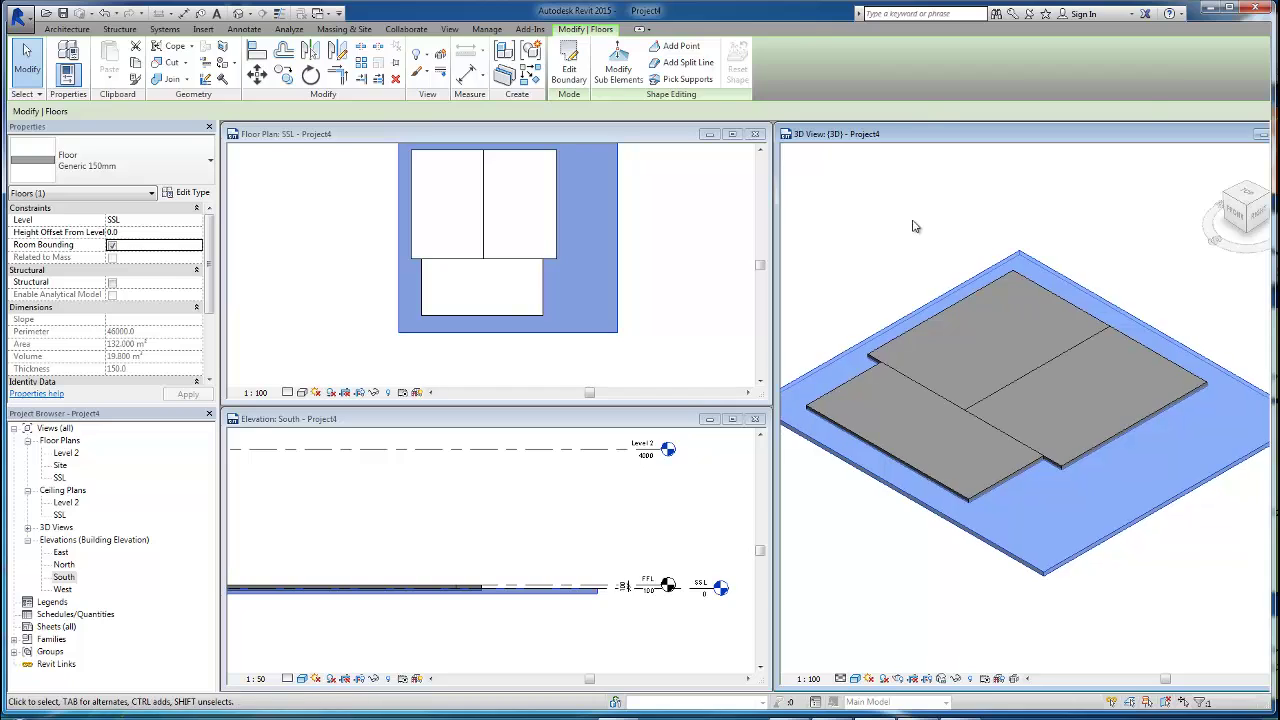
left_click(925, 305)
left_click(925, 307)
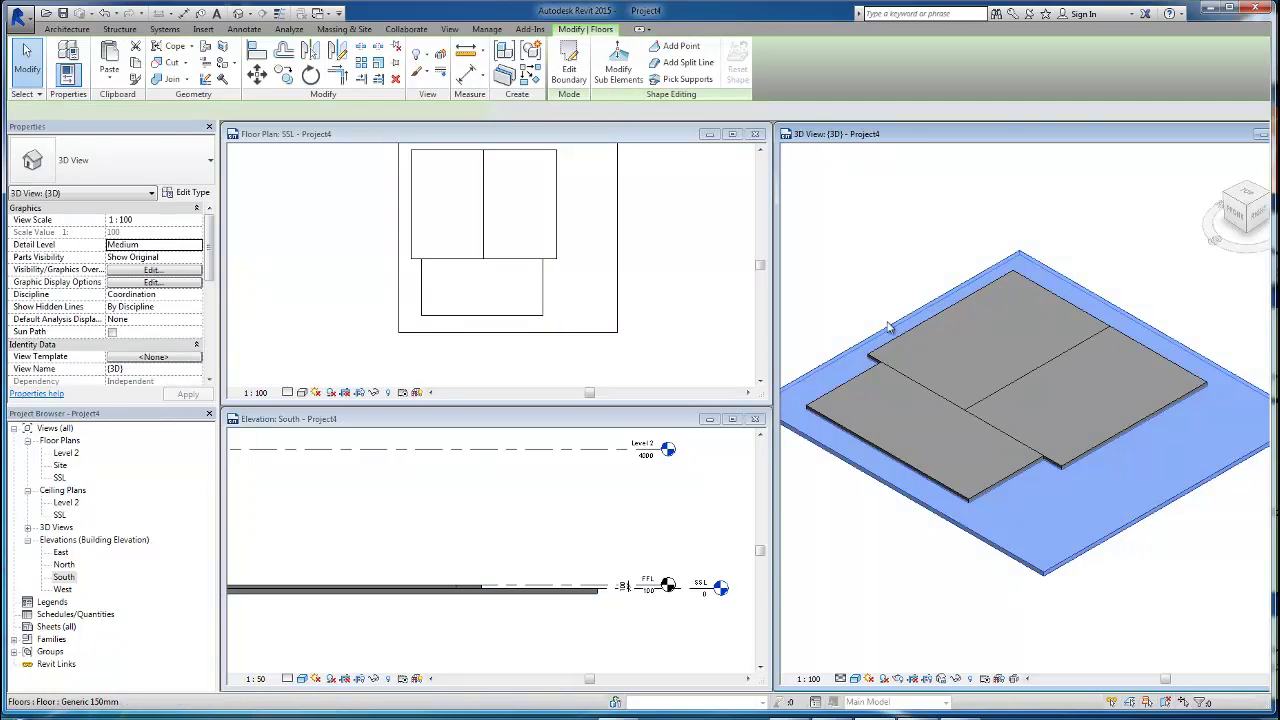
left_click(877, 233)
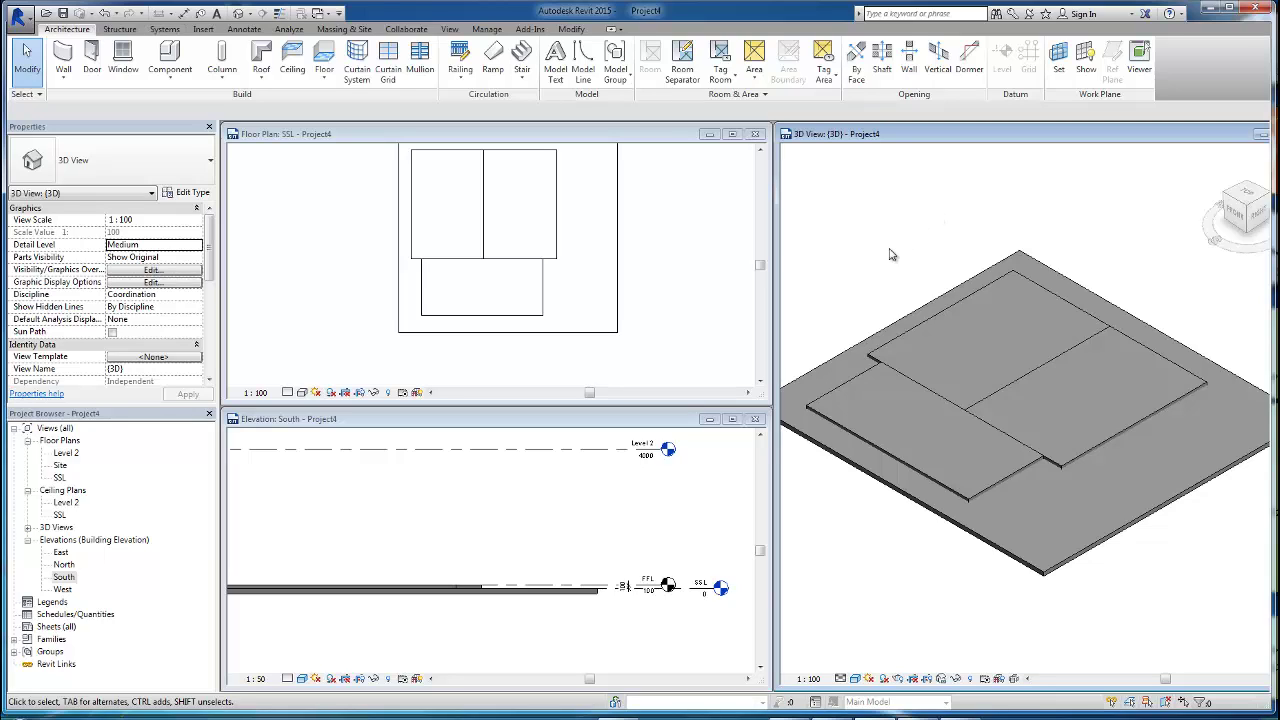
left_click(870, 333)
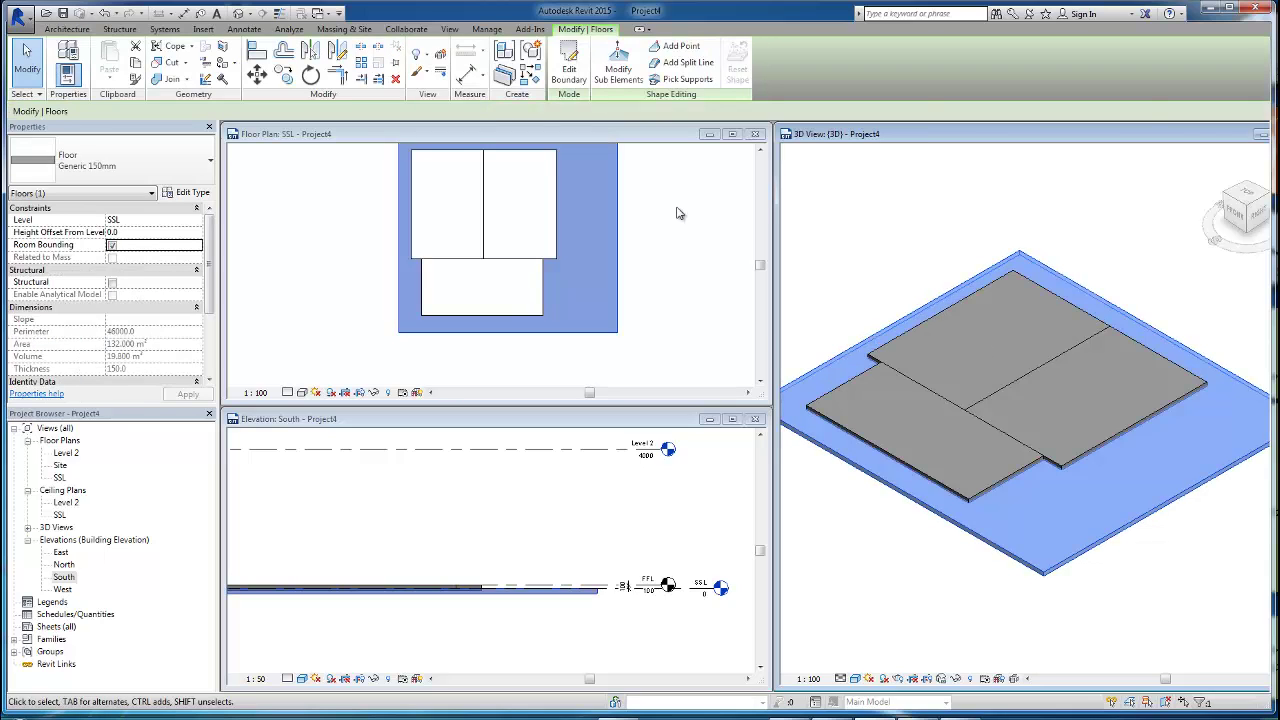
left_click(831, 212)
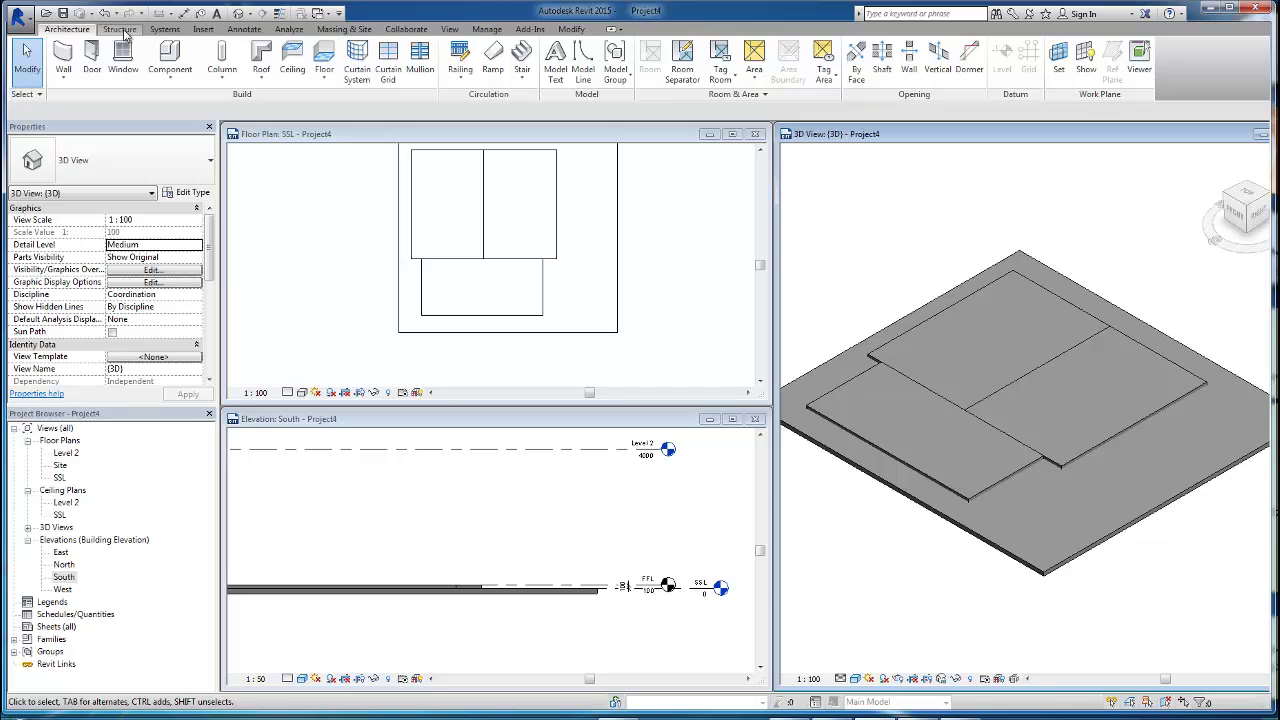
left_click(324, 78)
left_click(620, 525)
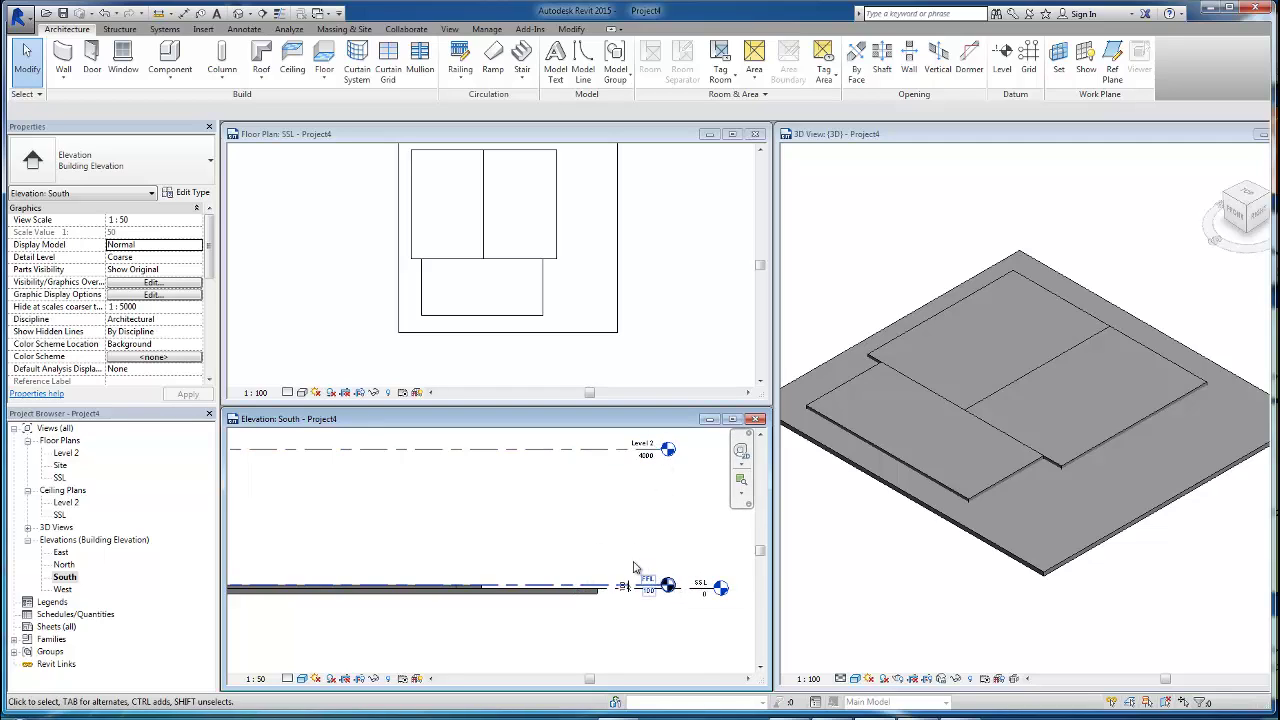
left_click(687, 596)
left_click(688, 545)
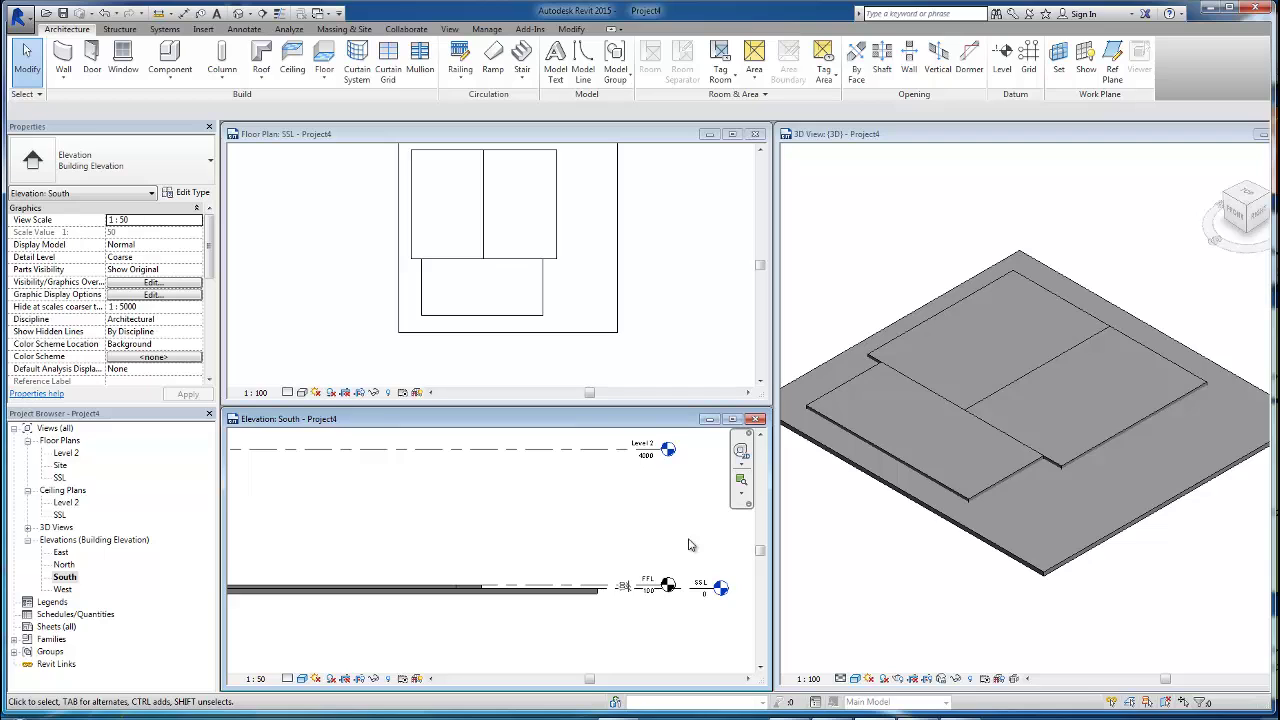
left_click(1005, 572)
left_click(1005, 572)
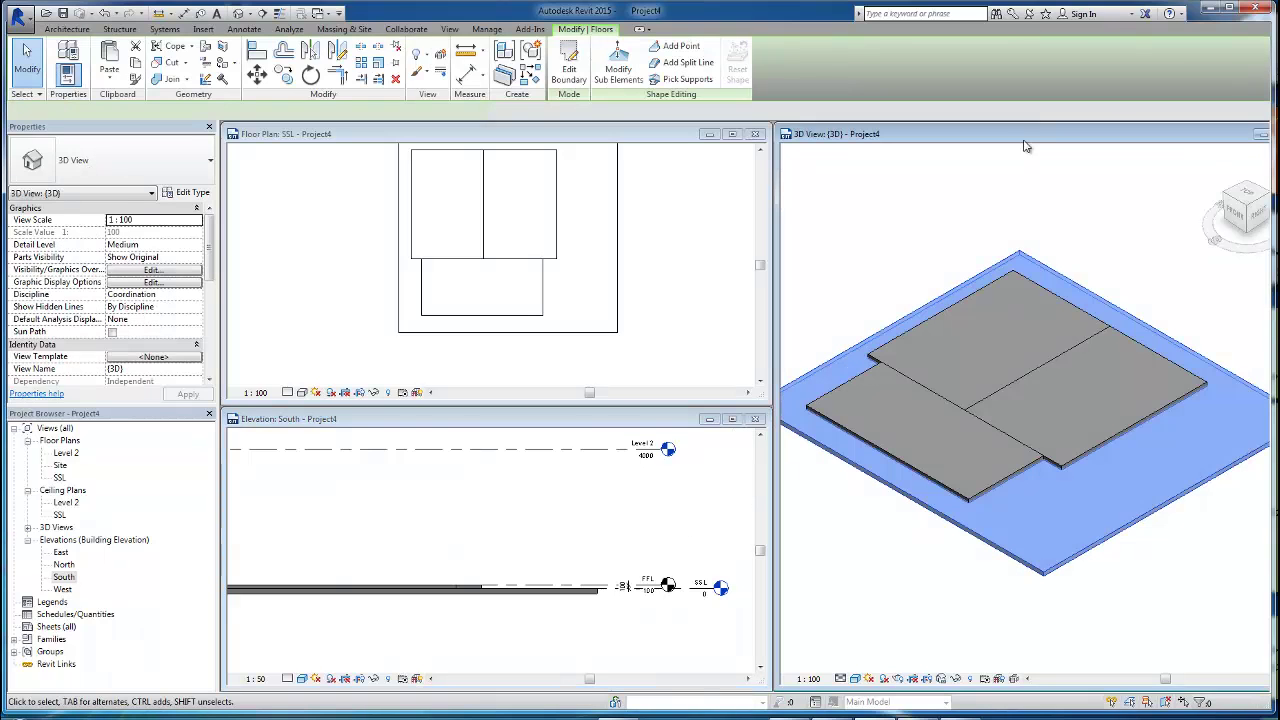
left_click(979, 197)
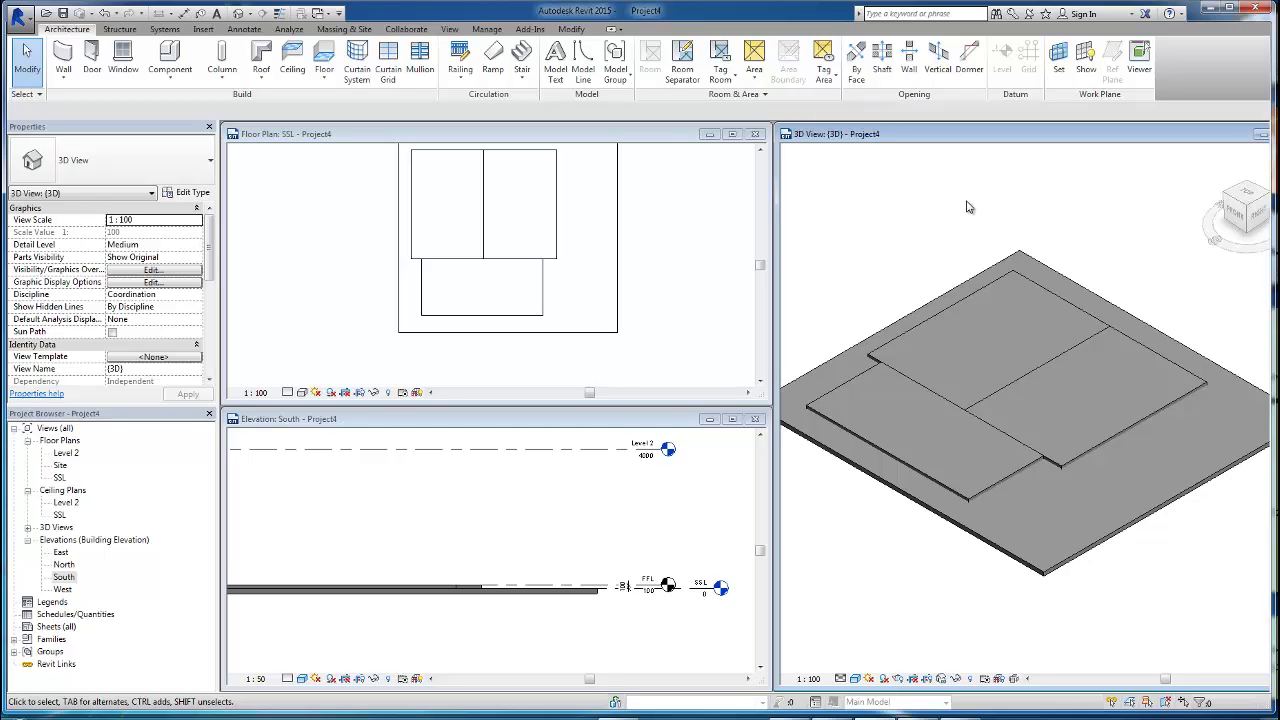
Step: Duplicate the large slab's floor type as "Structural Slab 300"
left_click(1063, 279)
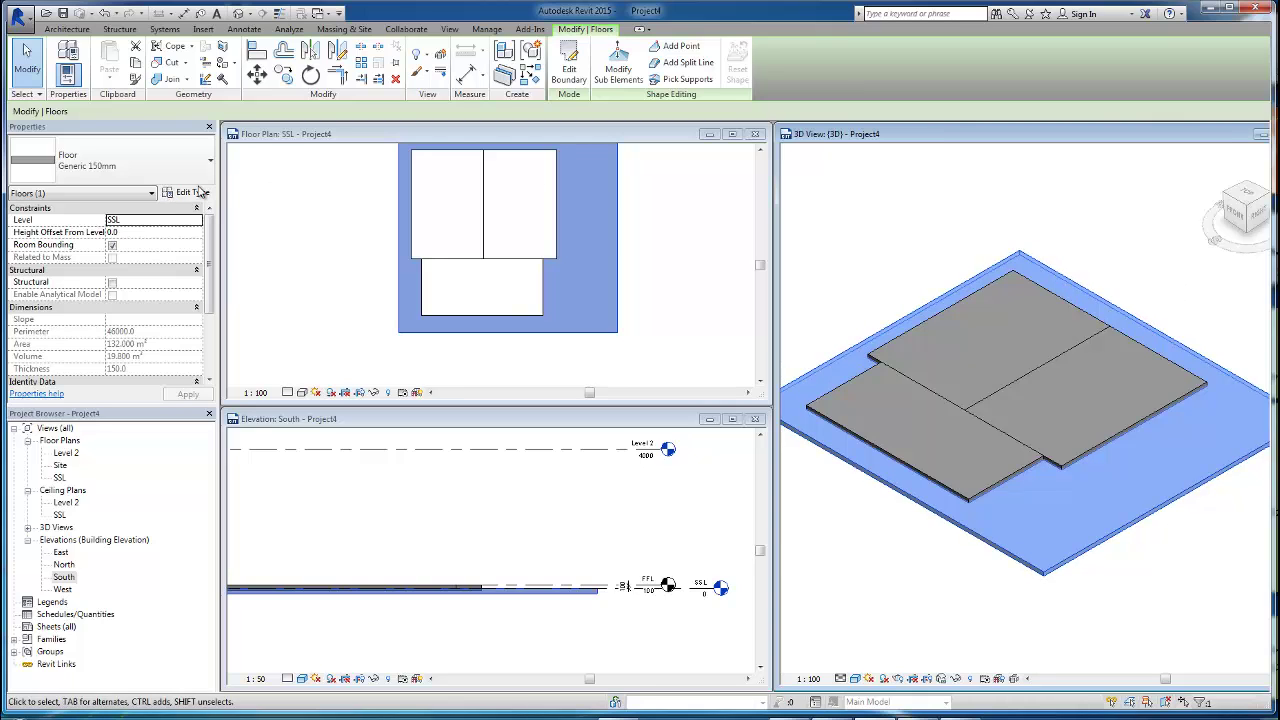
left_click(200, 191)
left_click(762, 205)
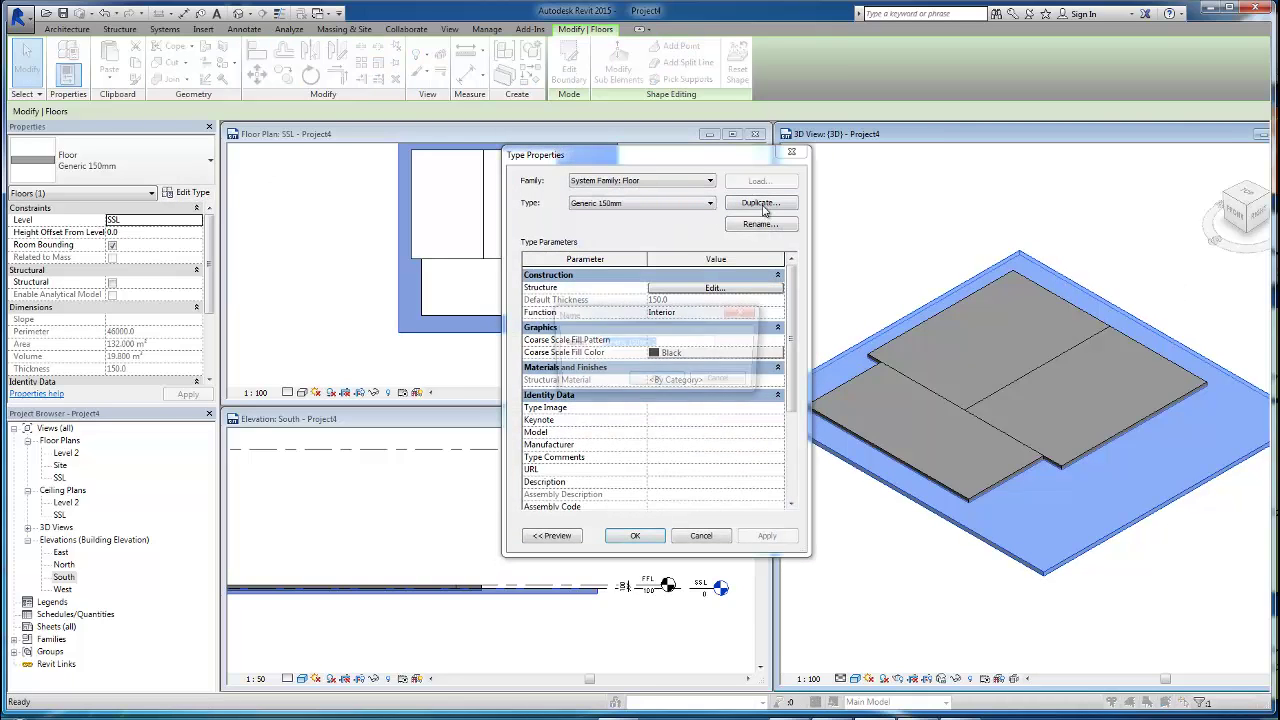
type("sTRUC")
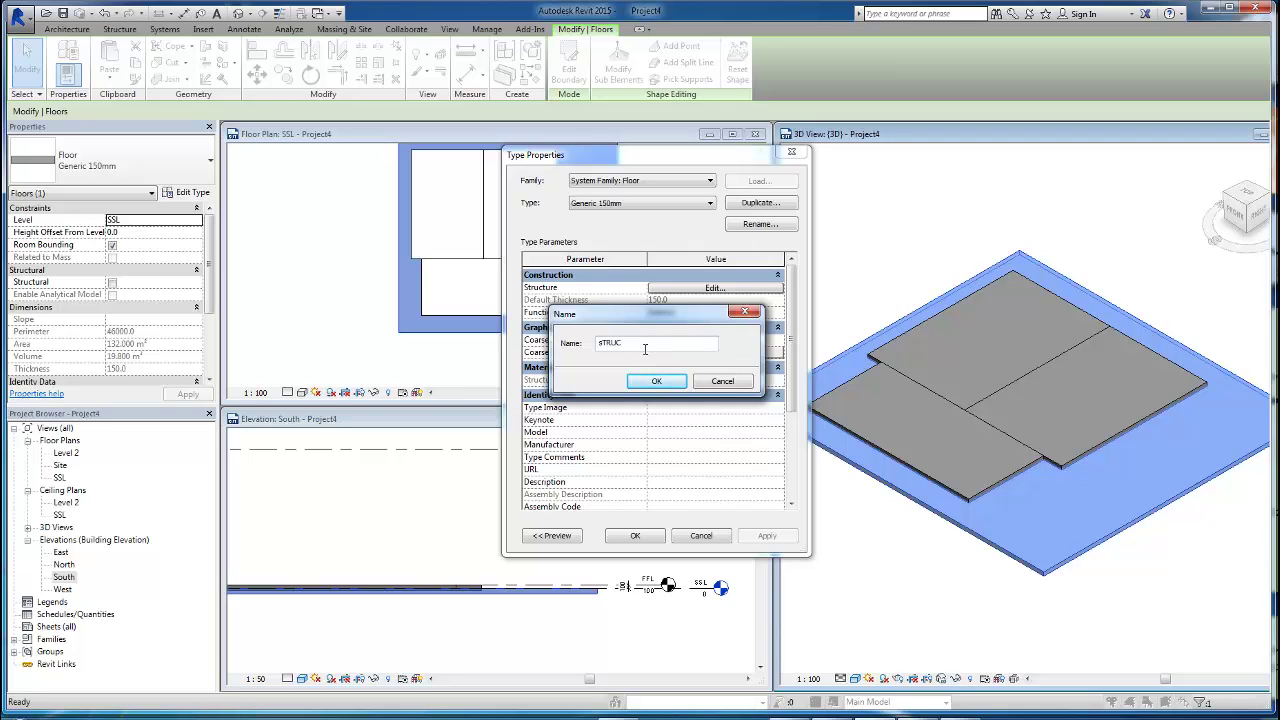
key("BackSpace")
key("BackSpace")
type("Structural Slab 300")
left_click(656, 381)
Step: Set the structure layer's thickness to 300 mm in the Structural Slab 300 assembly
left_click(699, 289)
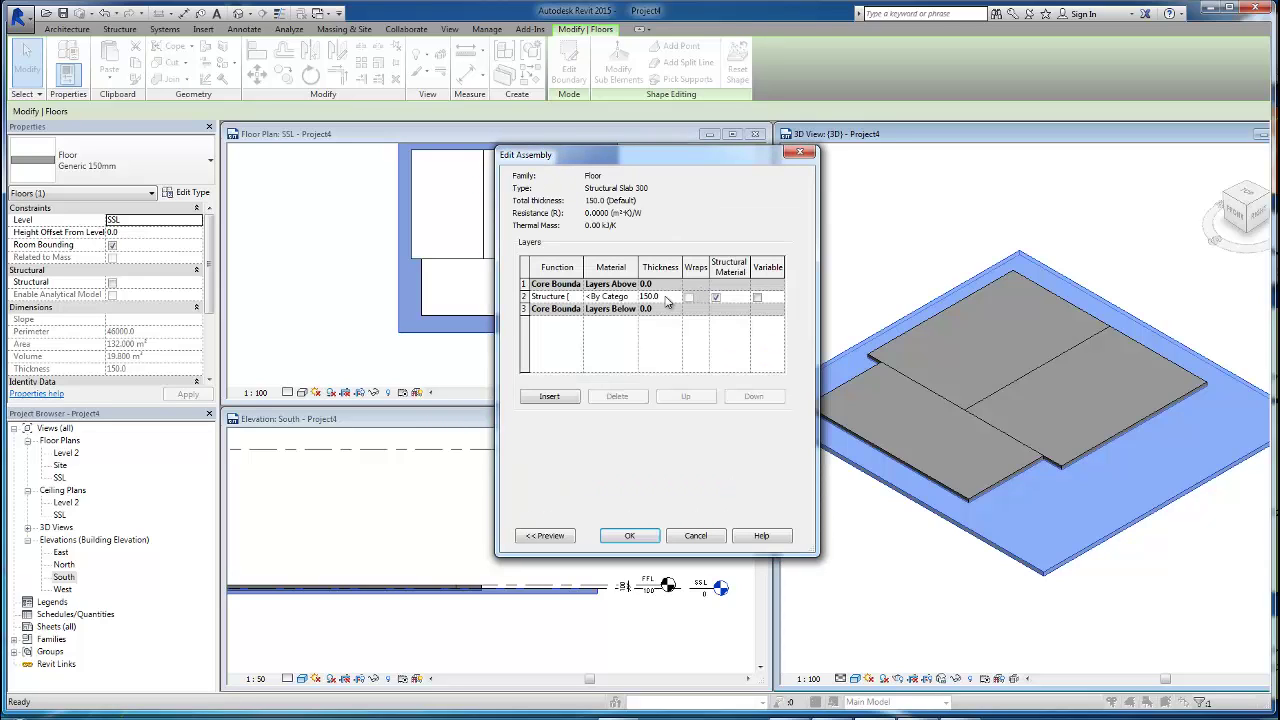
double_click(666, 297)
type("300")
left_click(654, 331)
Step: Insert a new layer into the slab assembly and place it below the lower core boundary
left_click(550, 396)
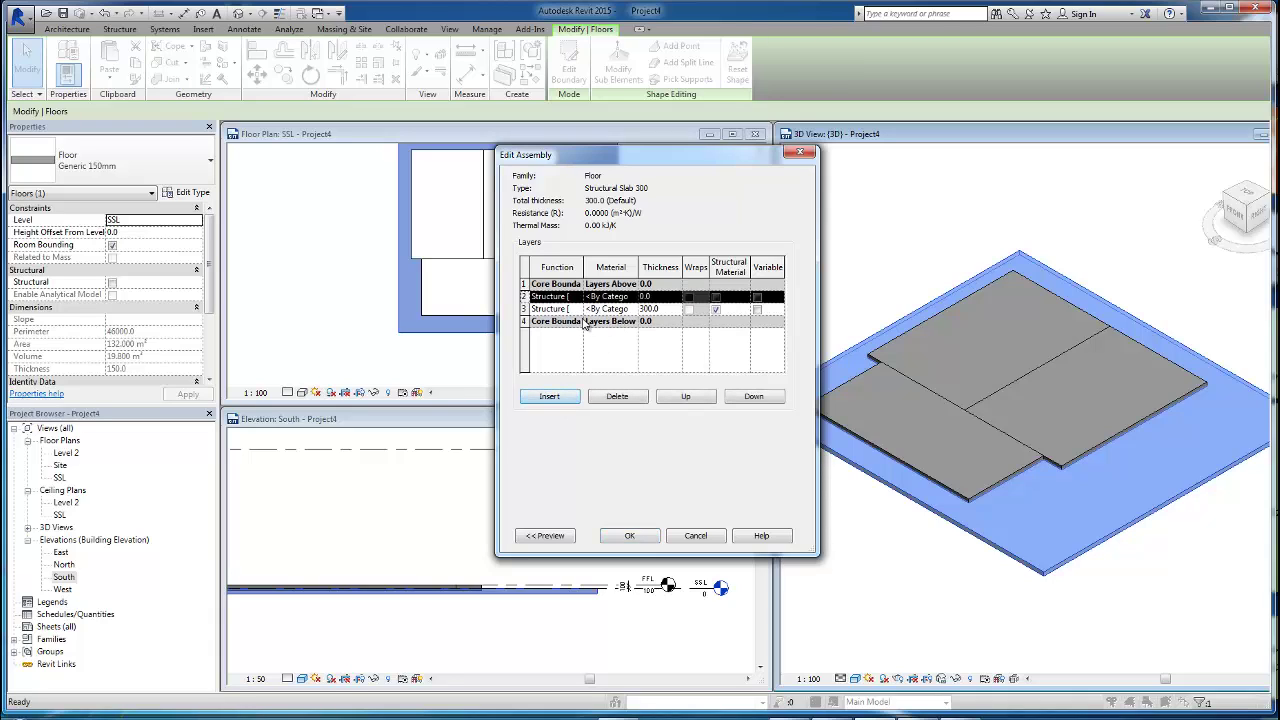
left_click(752, 397)
left_click(752, 397)
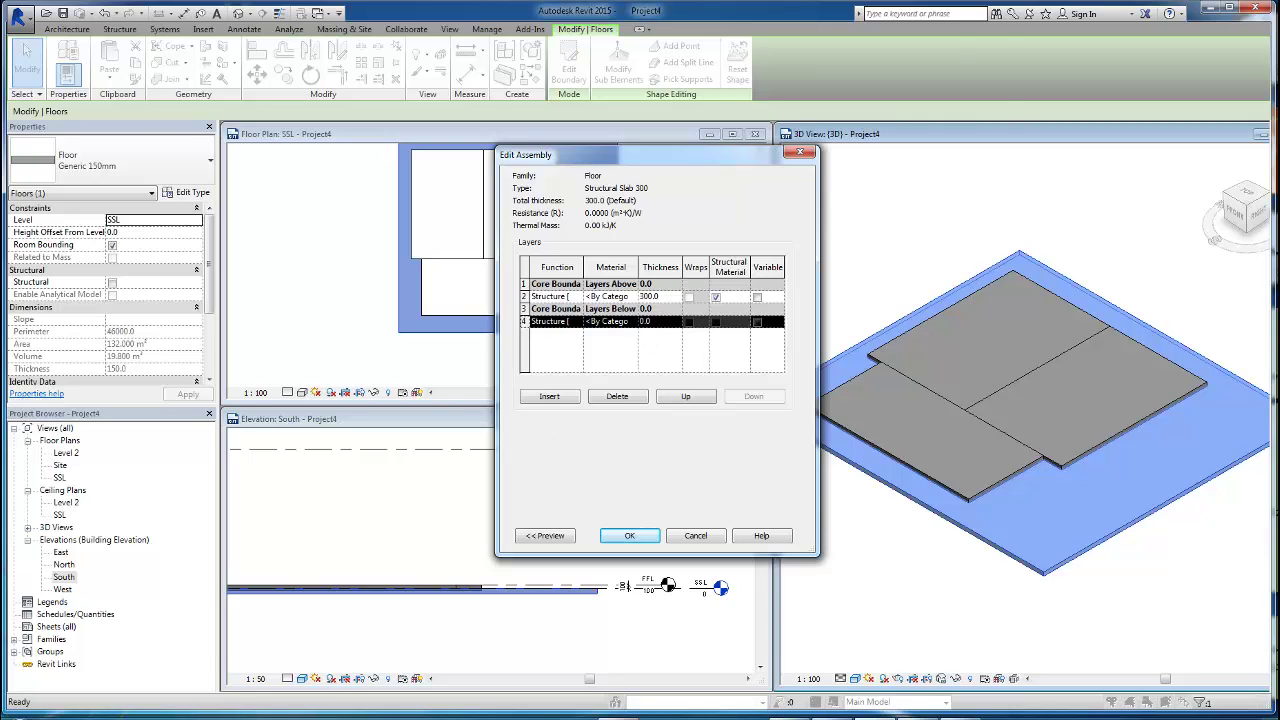
Step: Look at the Floor finish forum thread in the browser and return to the slab assembly in Revit
key("alt+Tab")
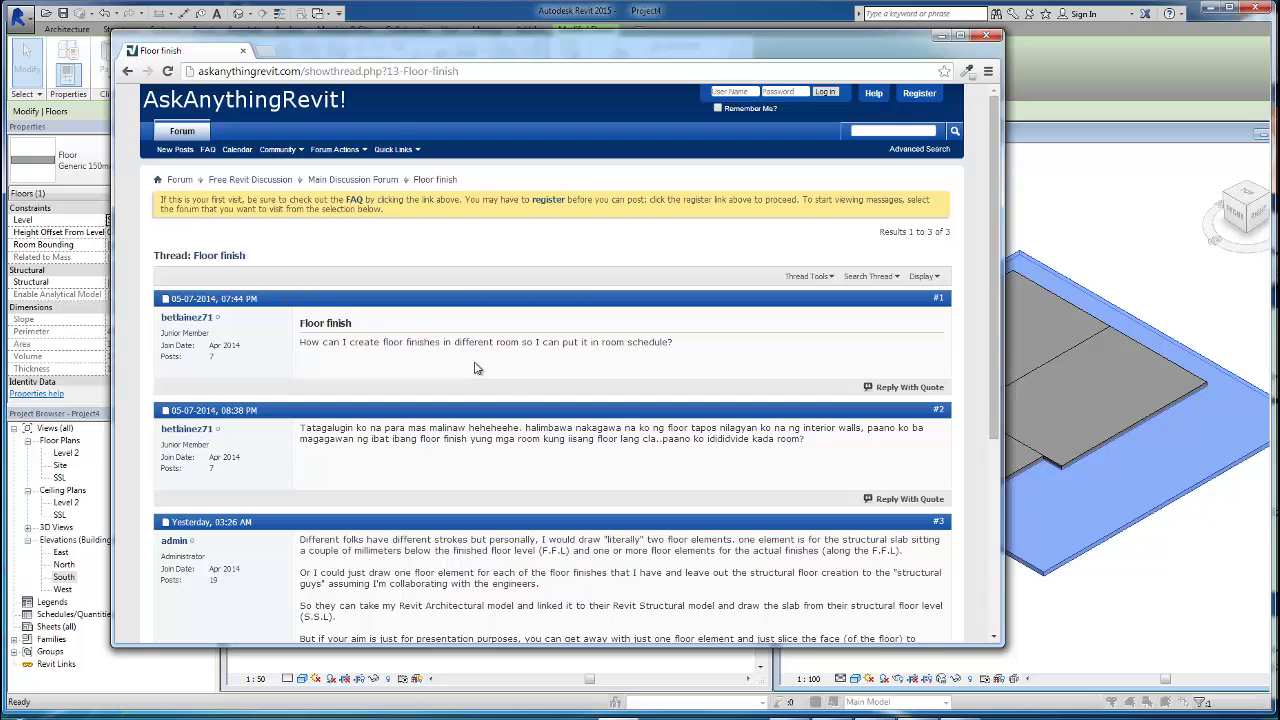
left_click(941, 36)
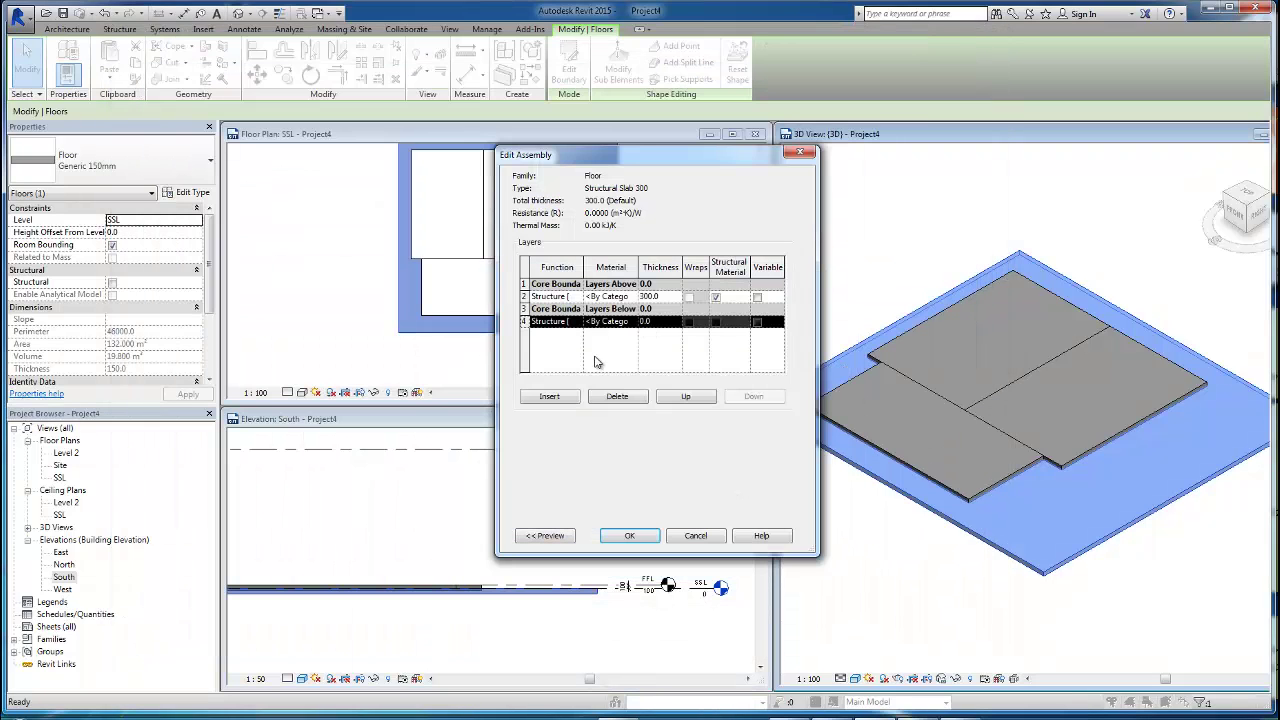
Step: Set the new bottom layer's function to Finish 2 [5] and its thickness to 10 mm
left_click(576, 321)
left_click(556, 375)
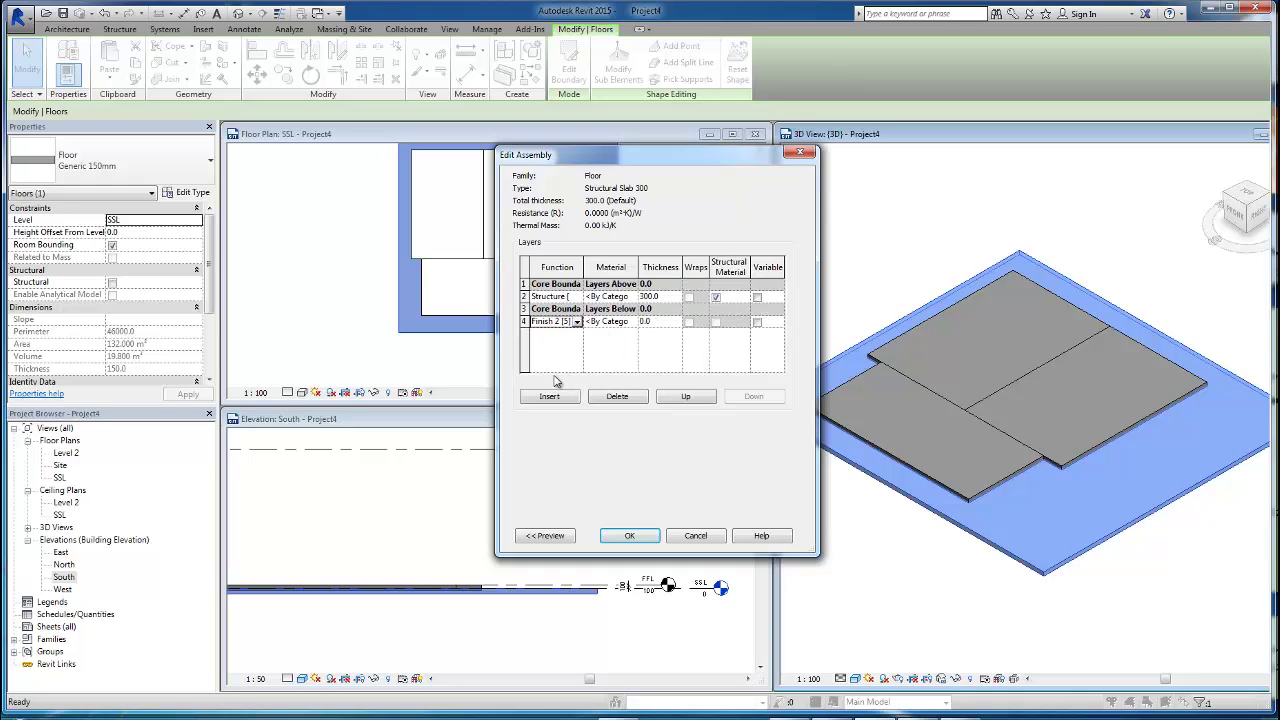
left_click(664, 323)
left_click_drag(654, 322, 626, 323)
Step: Search the finish layer's materials for "splaste", and check Concrete, Sand/Cement Screed among the Concrete project materials instead
left_click(634, 324)
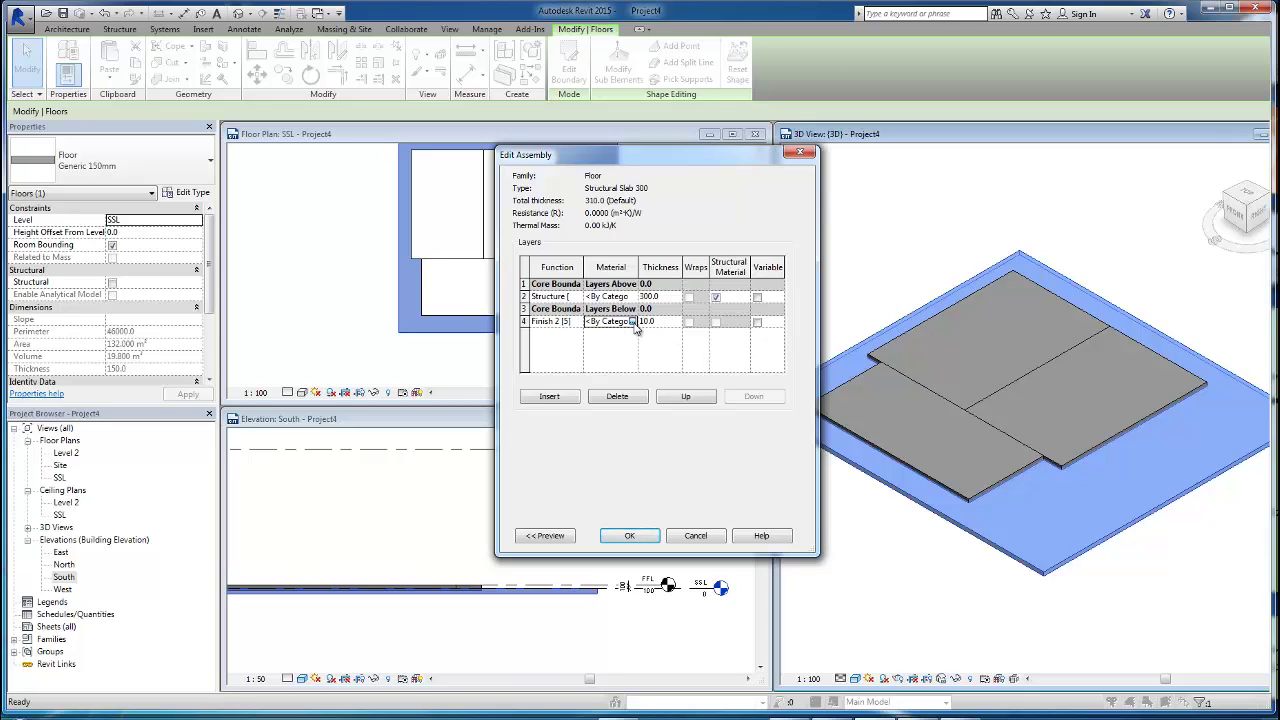
left_click(633, 322)
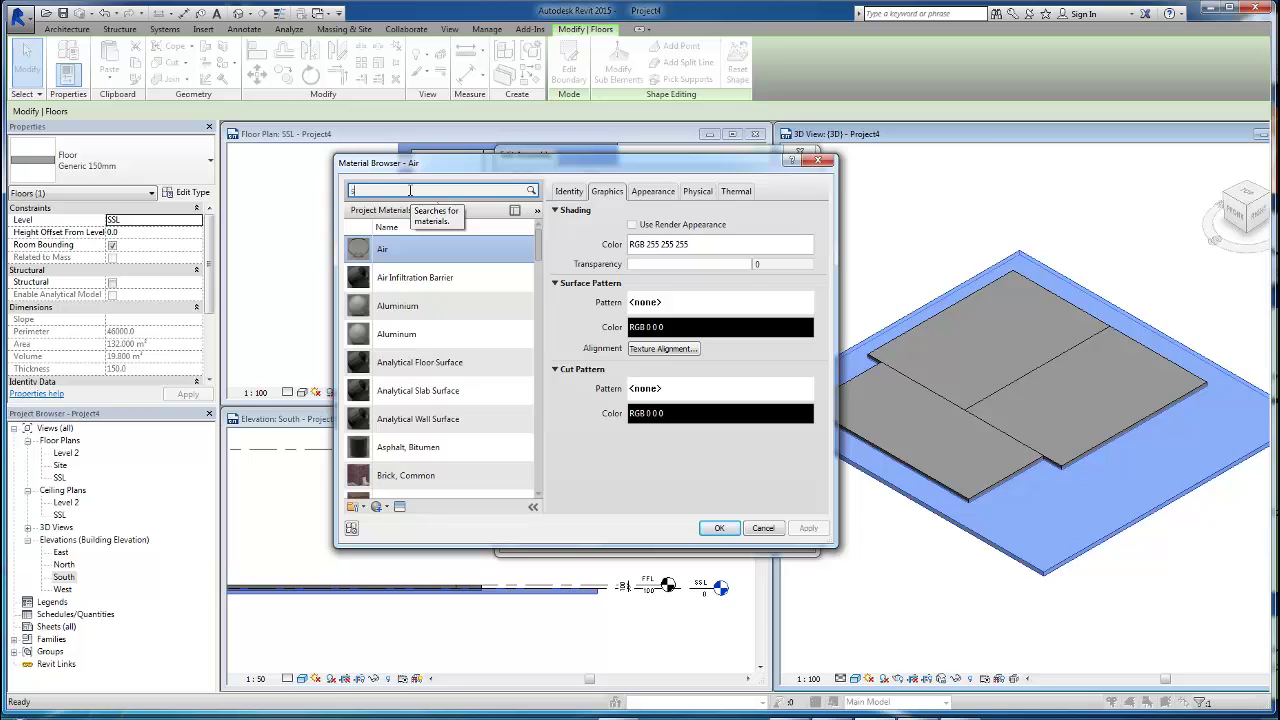
key("BackSpace")
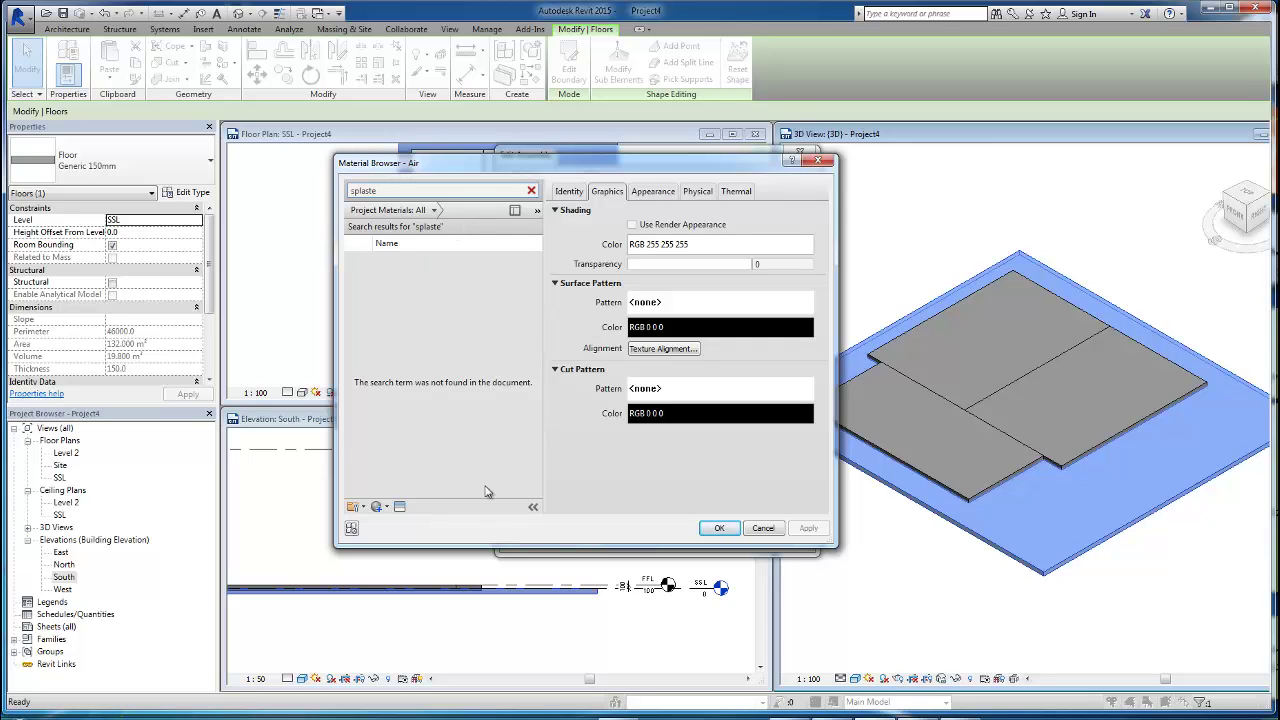
left_click_drag(834, 548, 1056, 595)
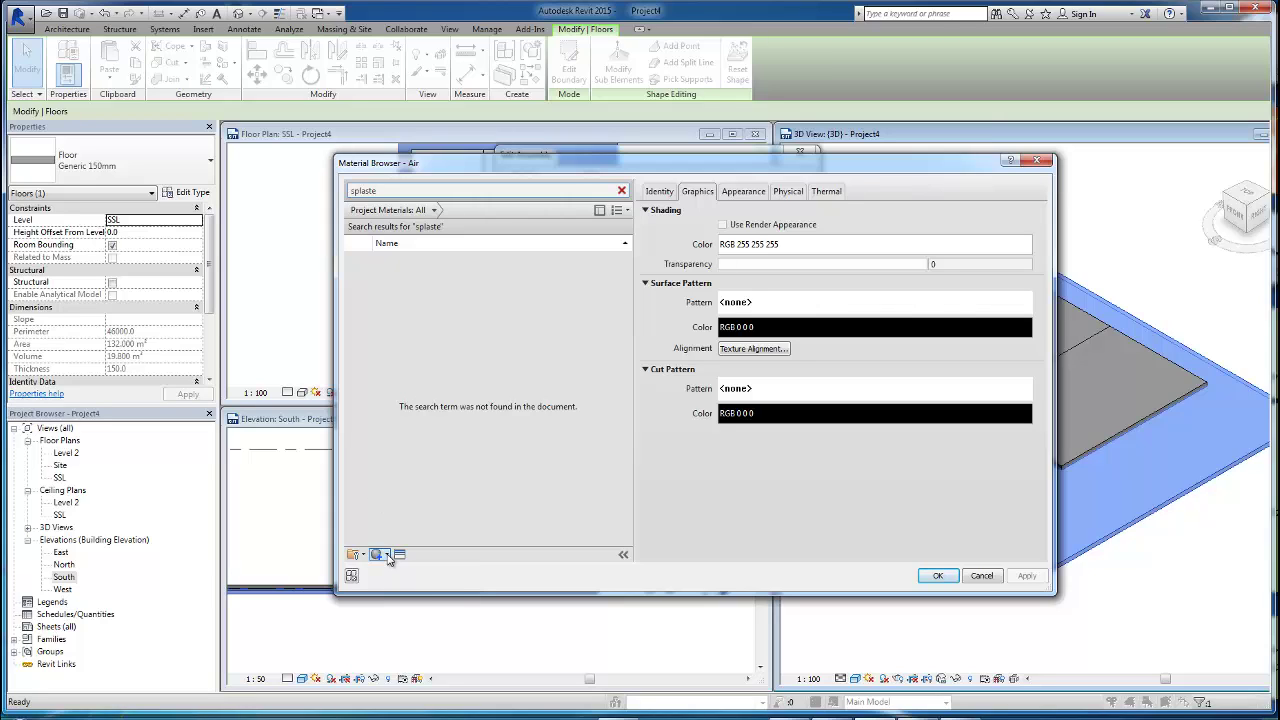
left_click(434, 211)
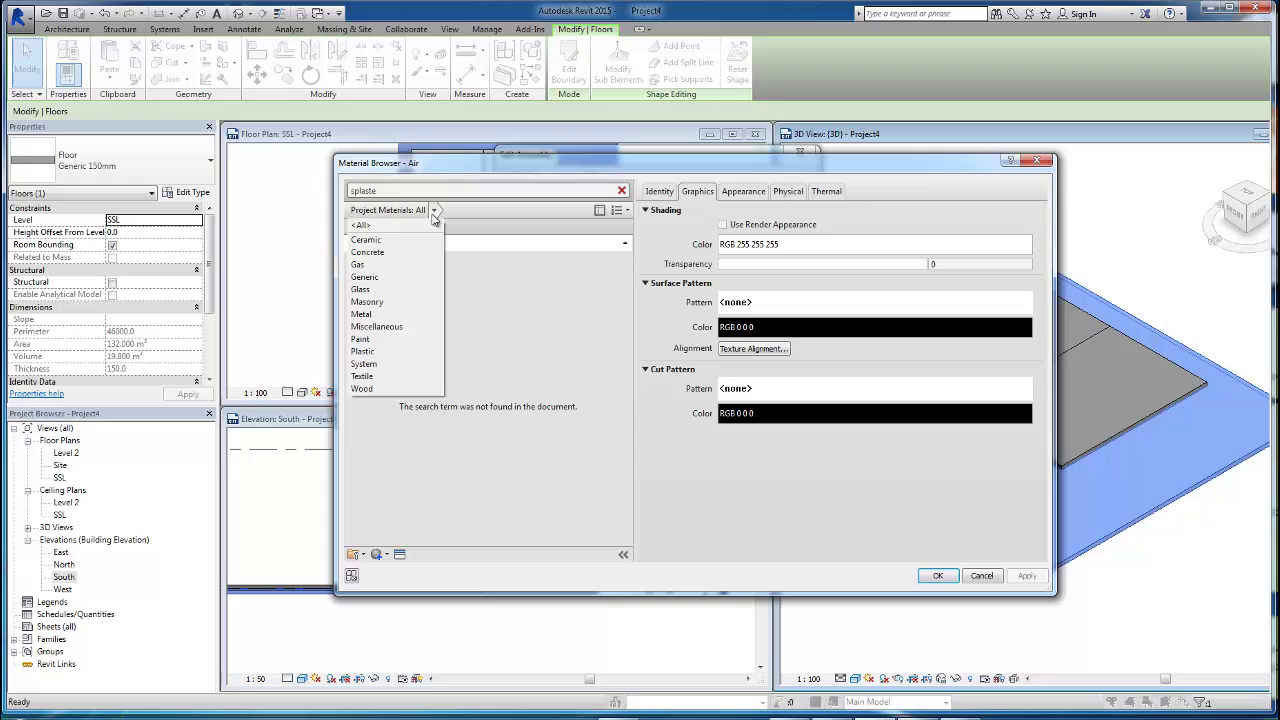
left_click(381, 256)
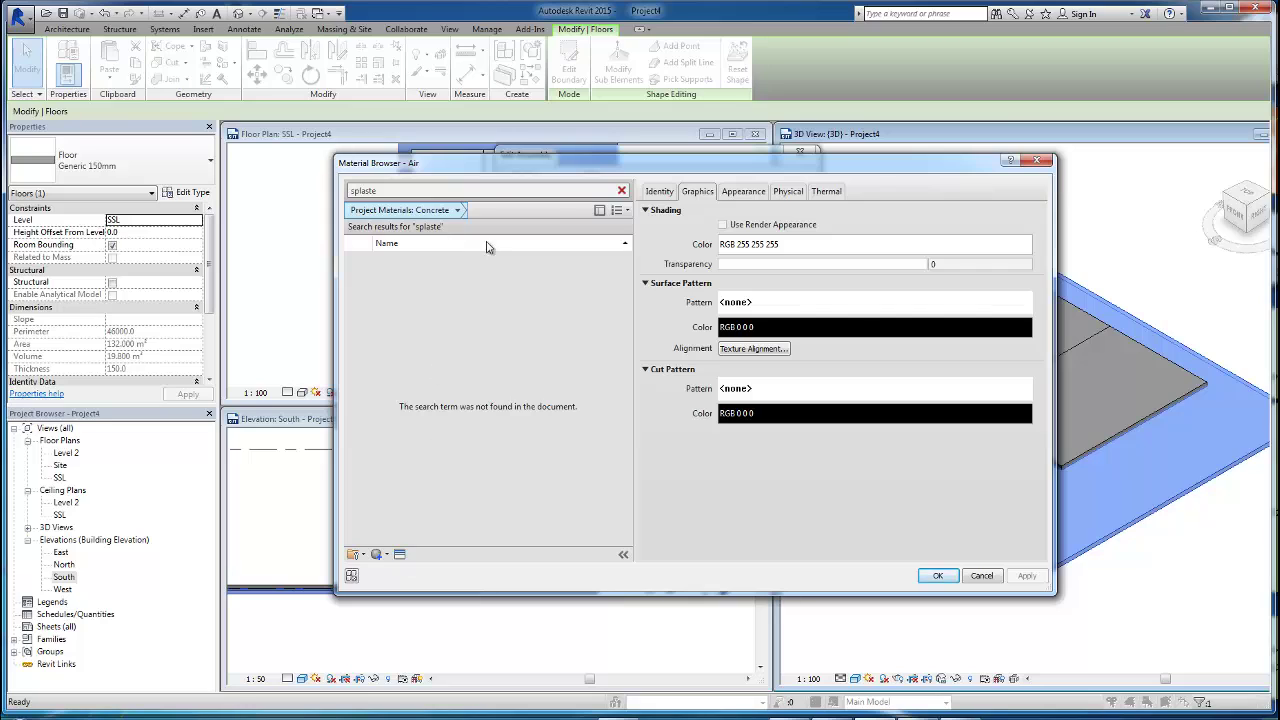
left_click(621, 190)
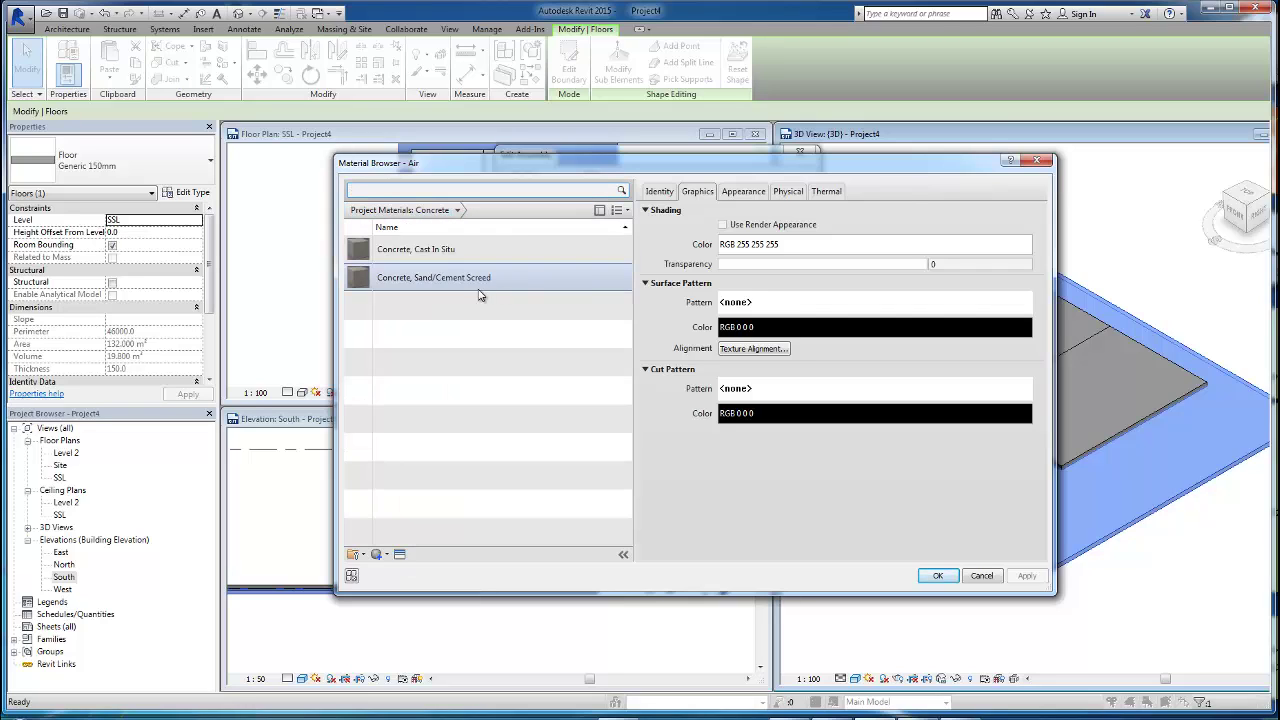
left_click(393, 285)
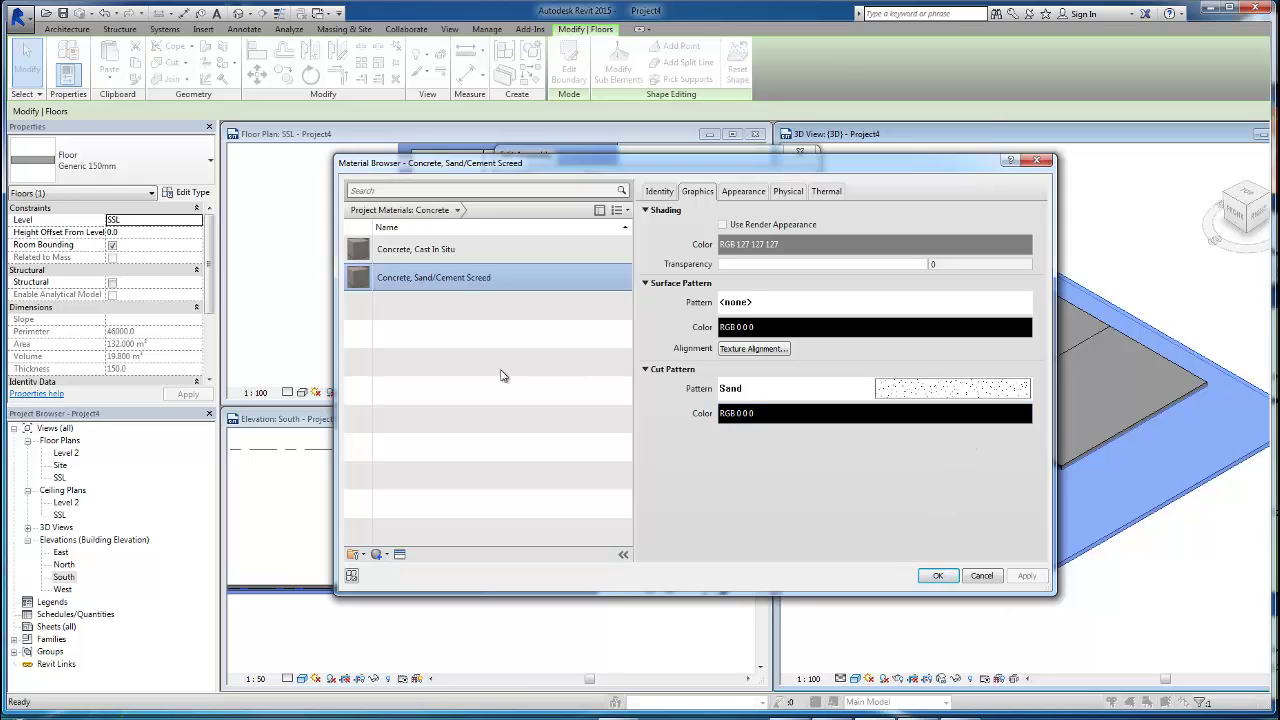
Step: Create a new project material named "palitada" and accept it
left_click(388, 556)
left_click(403, 567)
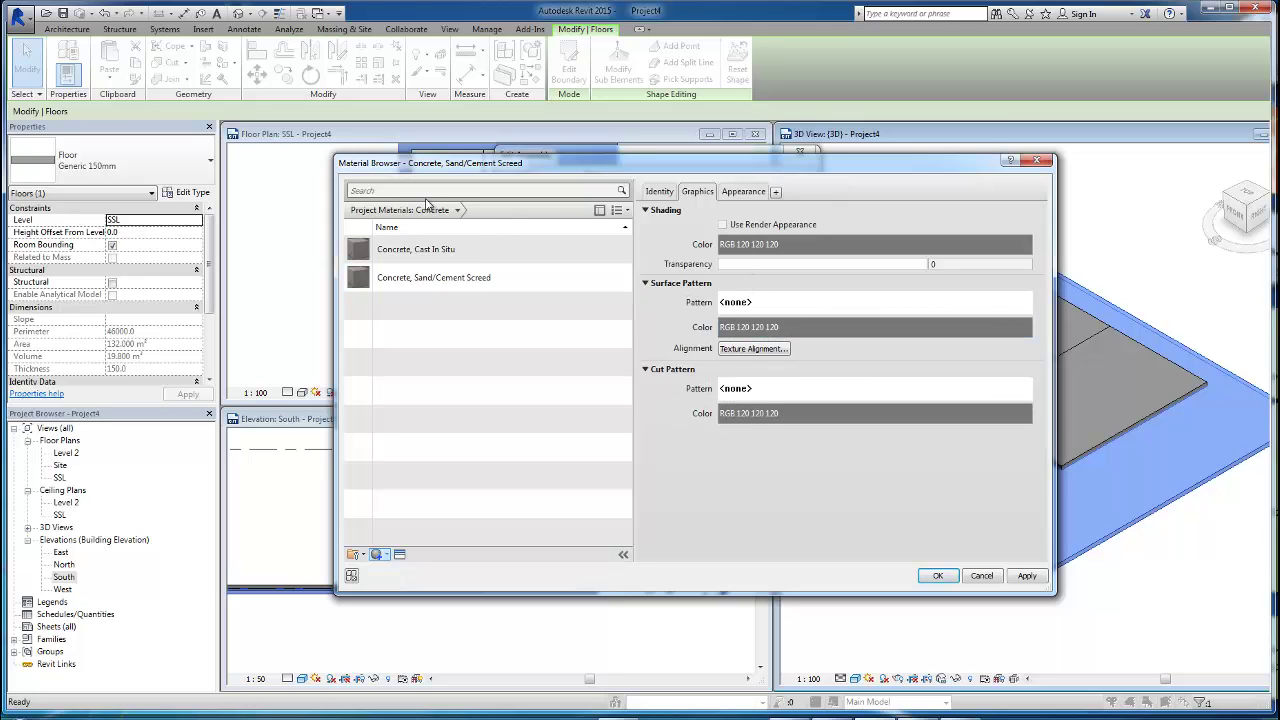
left_click(658, 192)
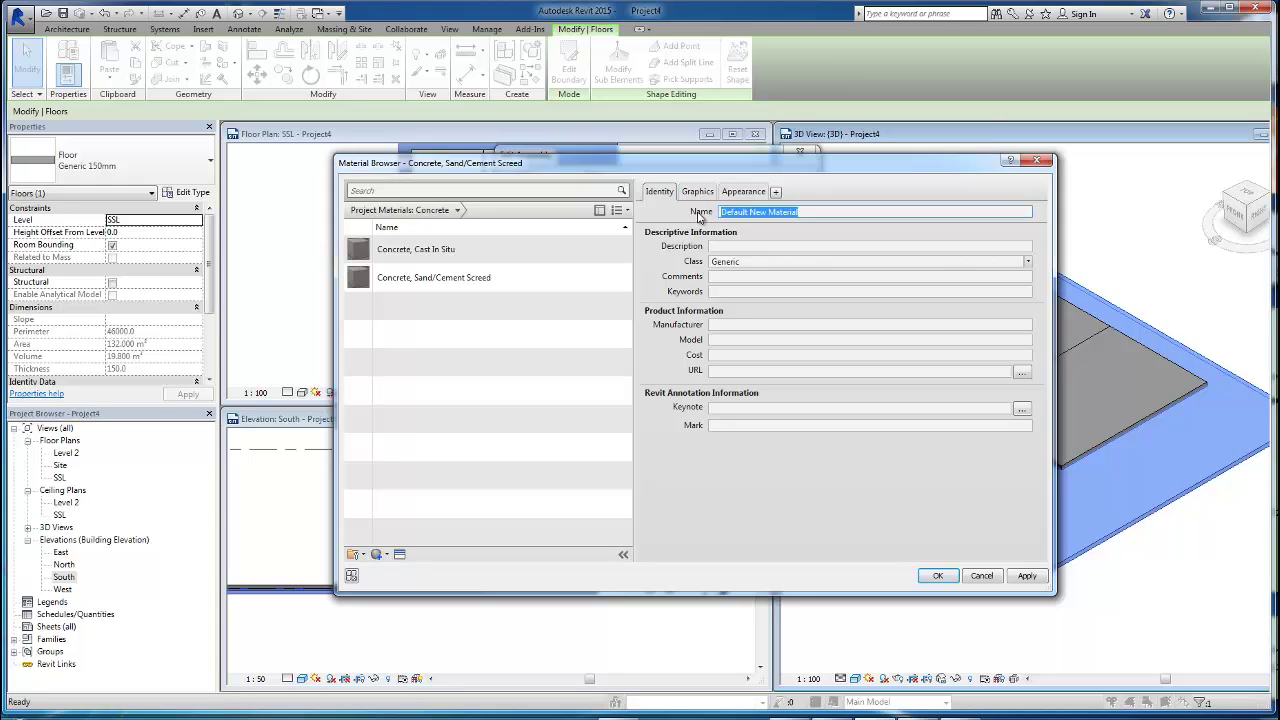
type("palitada")
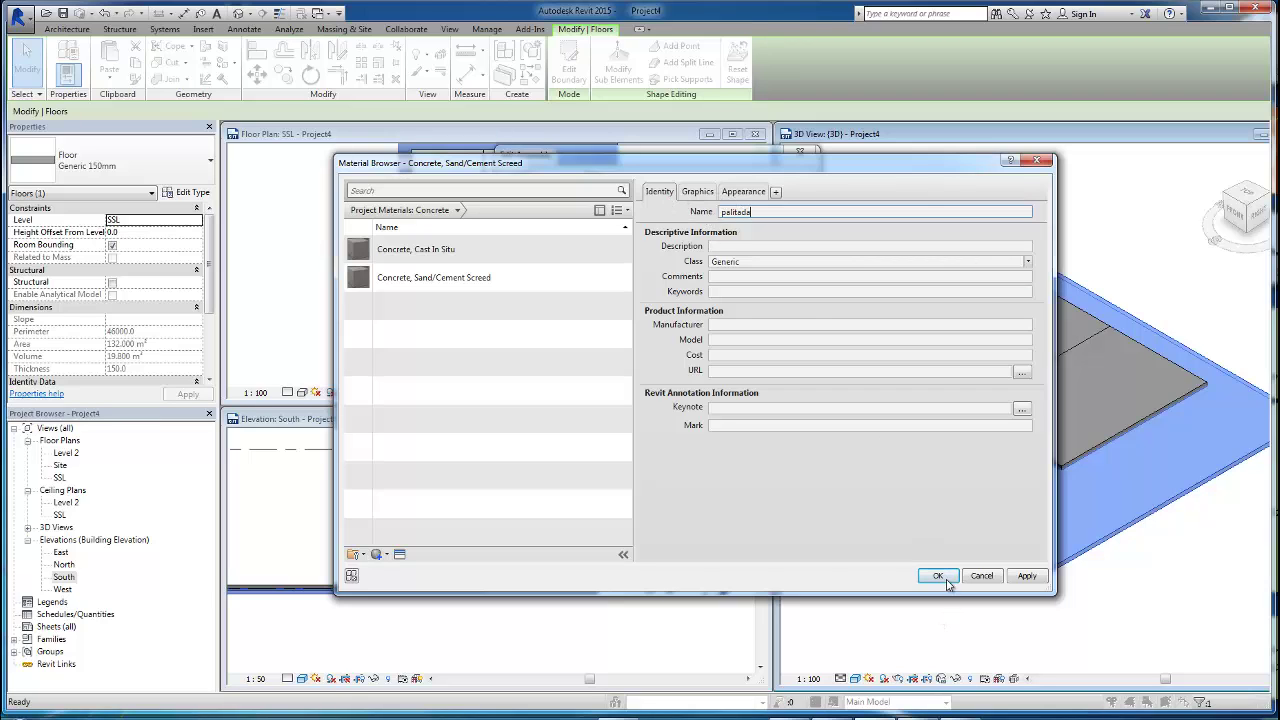
left_click(945, 580)
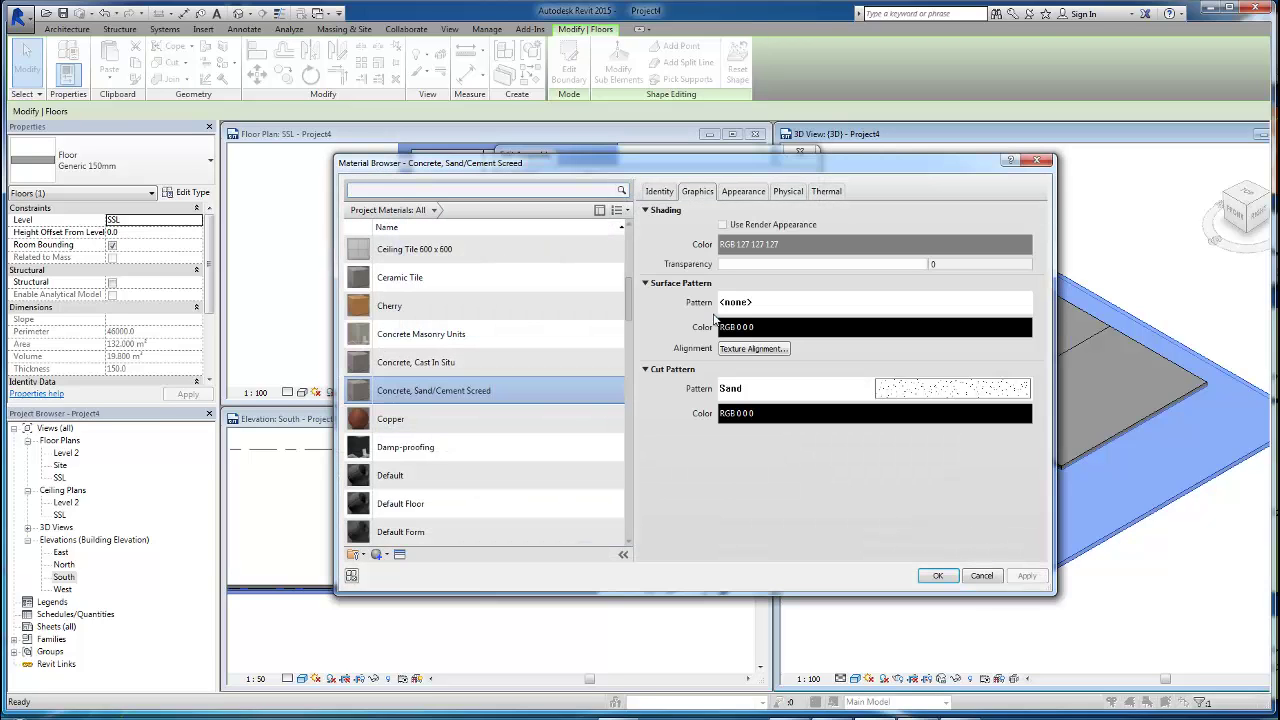
Step: Examine the identity and graphics of Concrete, Sand/Cement Screed and look through the project materials for a plaster finish
left_click(662, 193)
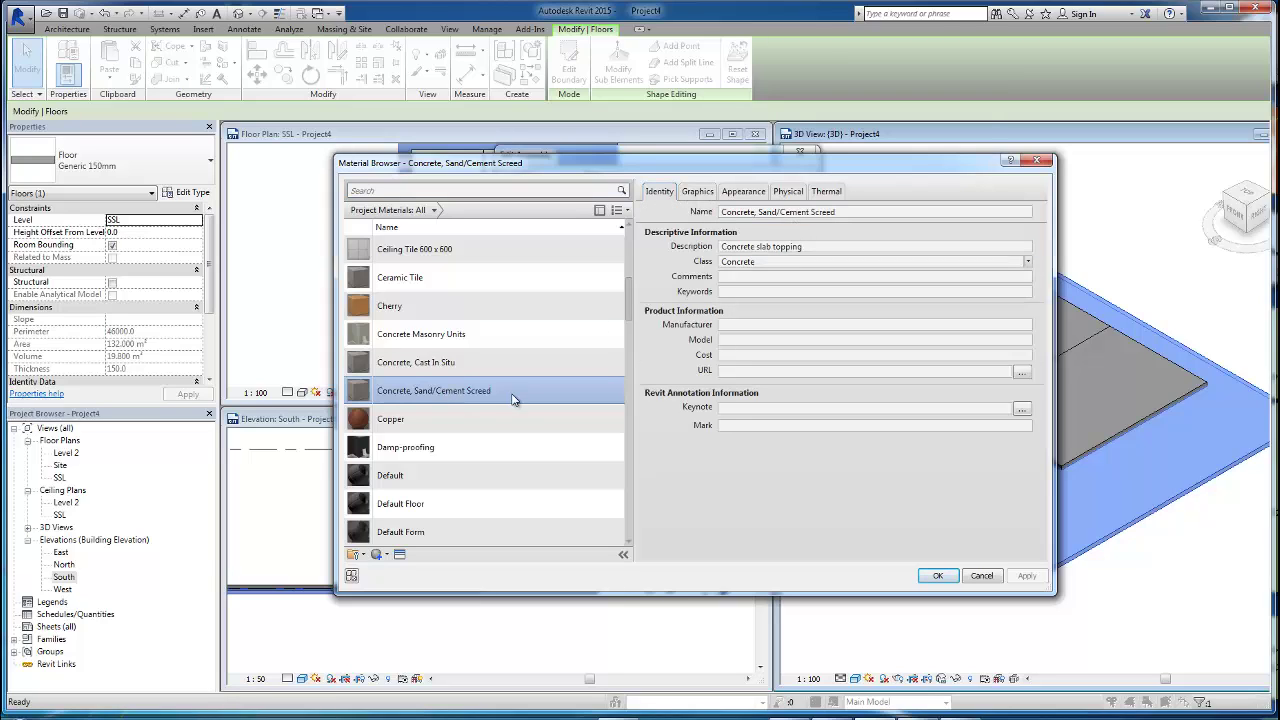
left_click(699, 192)
left_click(659, 191)
scroll(457, 457, "down", 3)
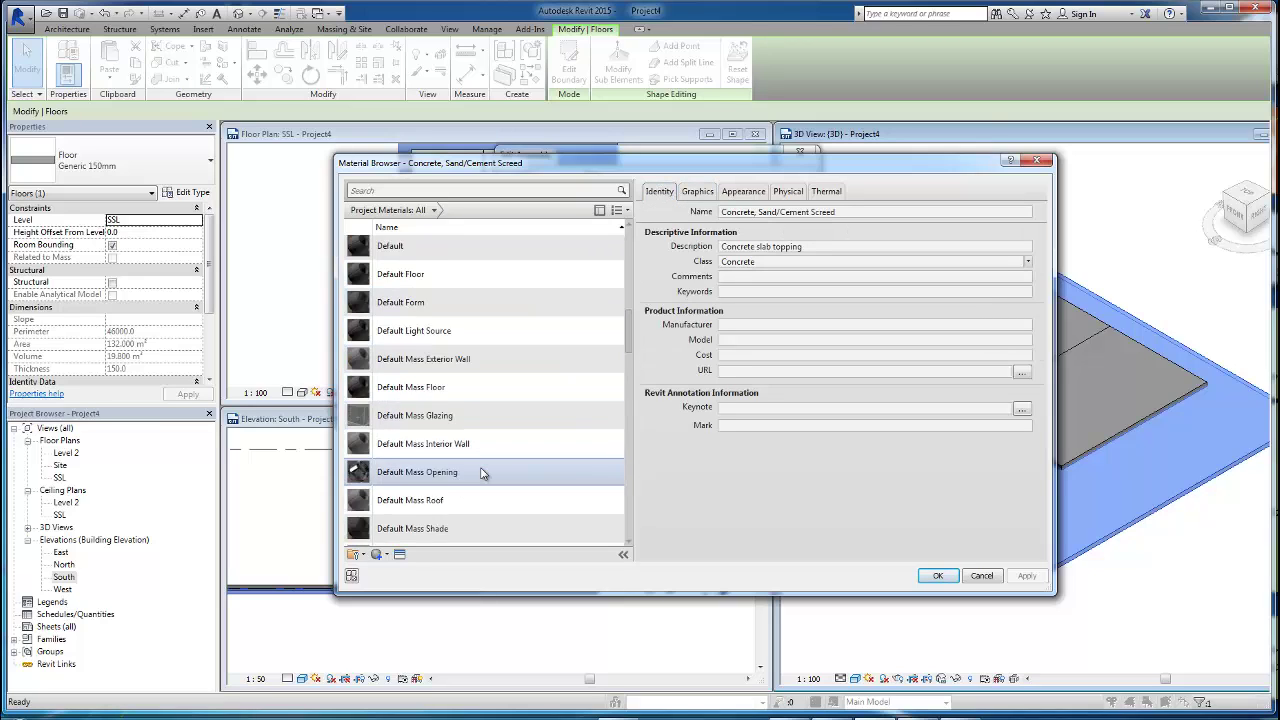
scroll(481, 473, "down", 8)
scroll(481, 473, "up", 3)
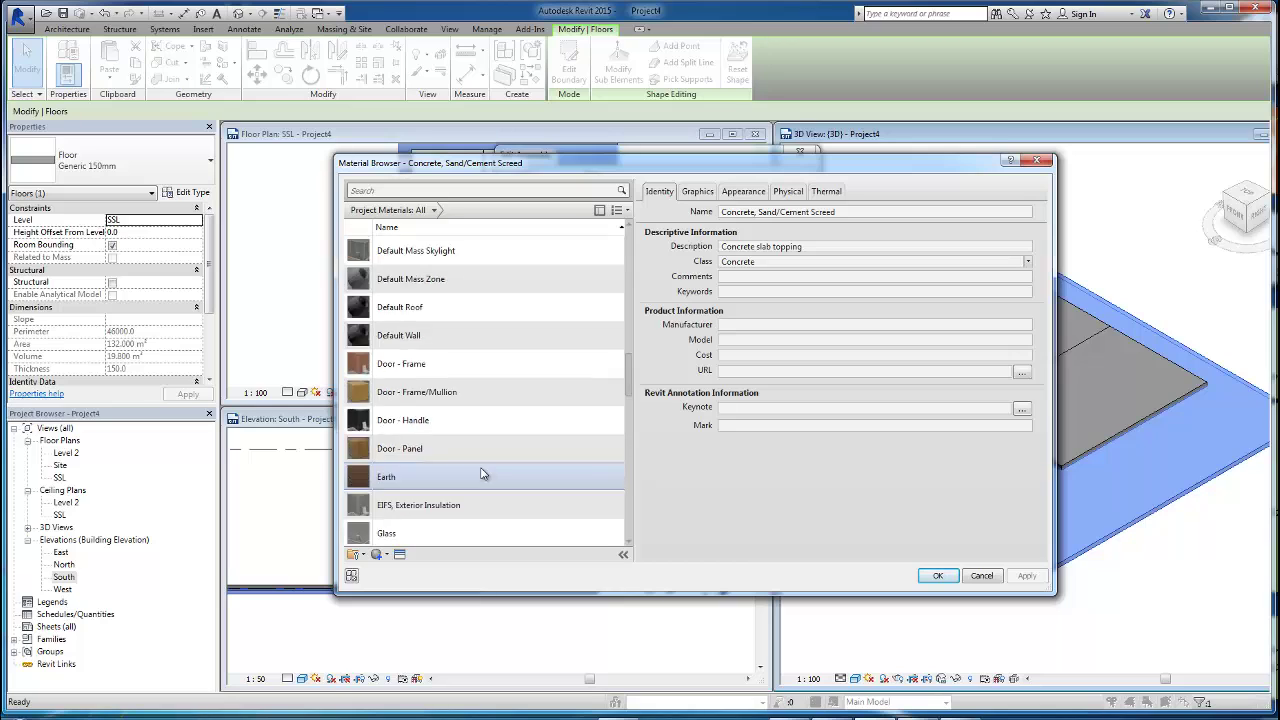
scroll(481, 473, "up", 5)
scroll(481, 472, "down", 4)
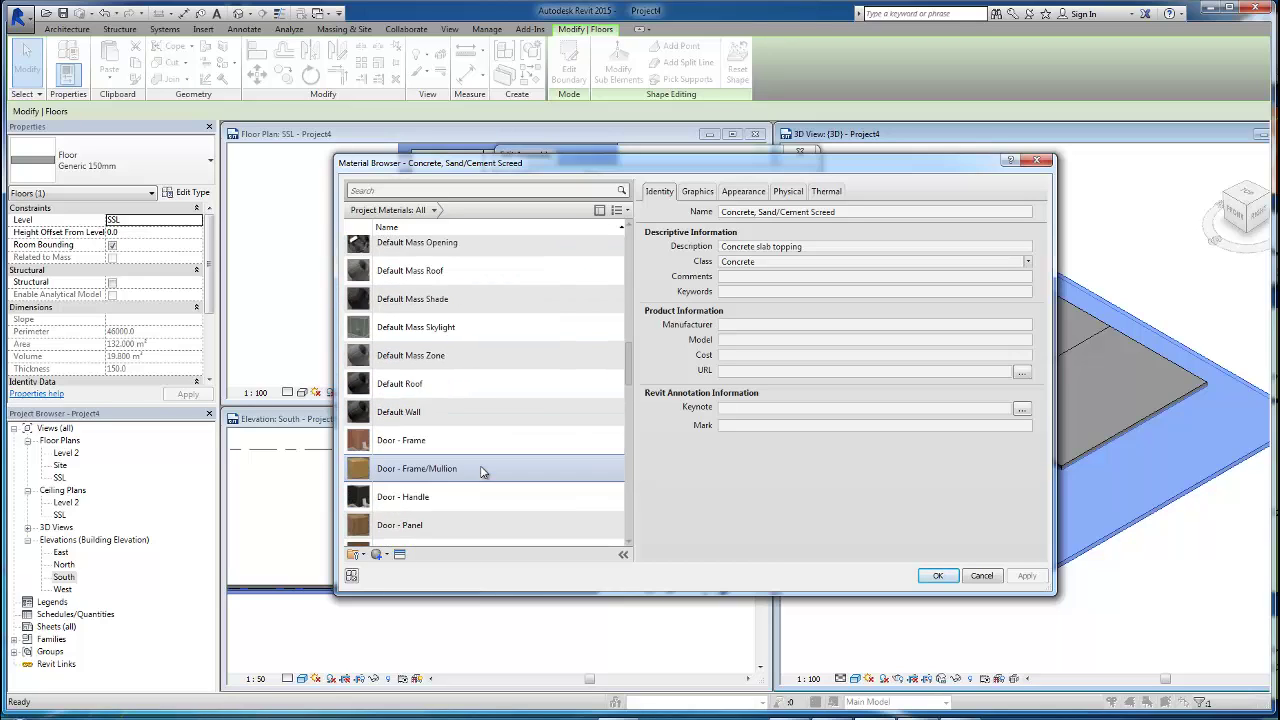
scroll(482, 471, "up", 4)
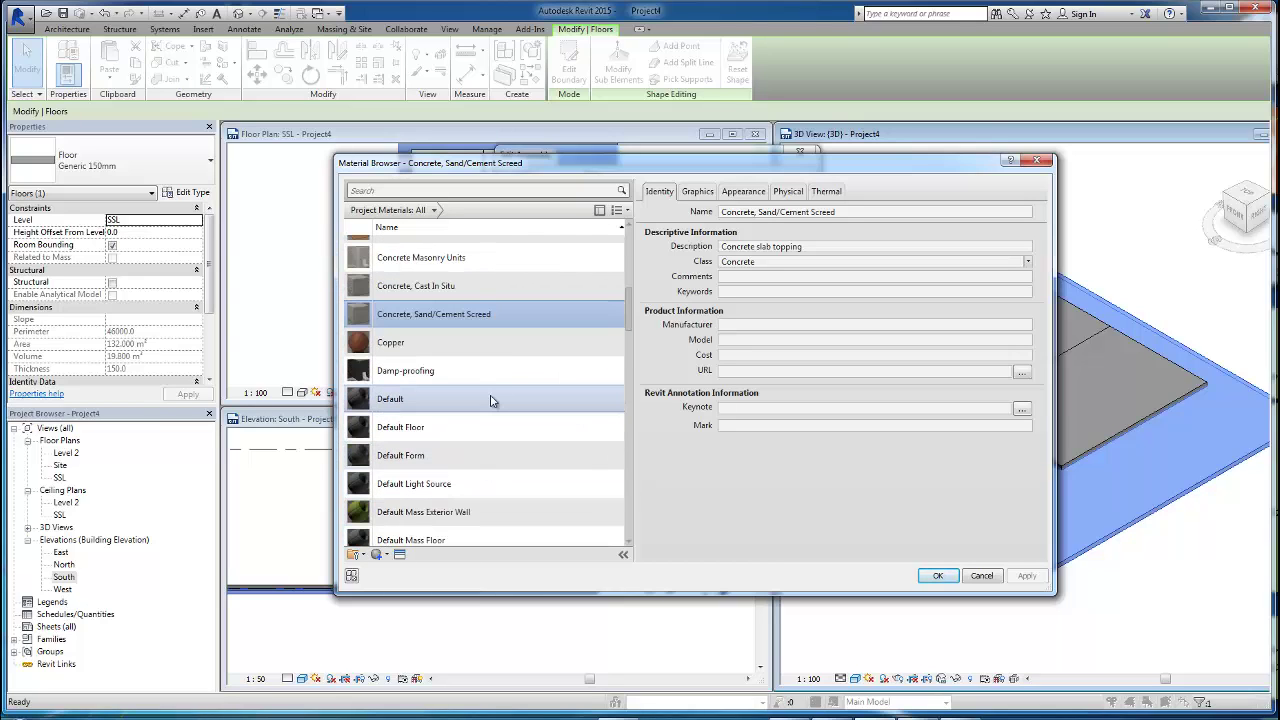
type("pl")
scroll(482, 475, "down", 7)
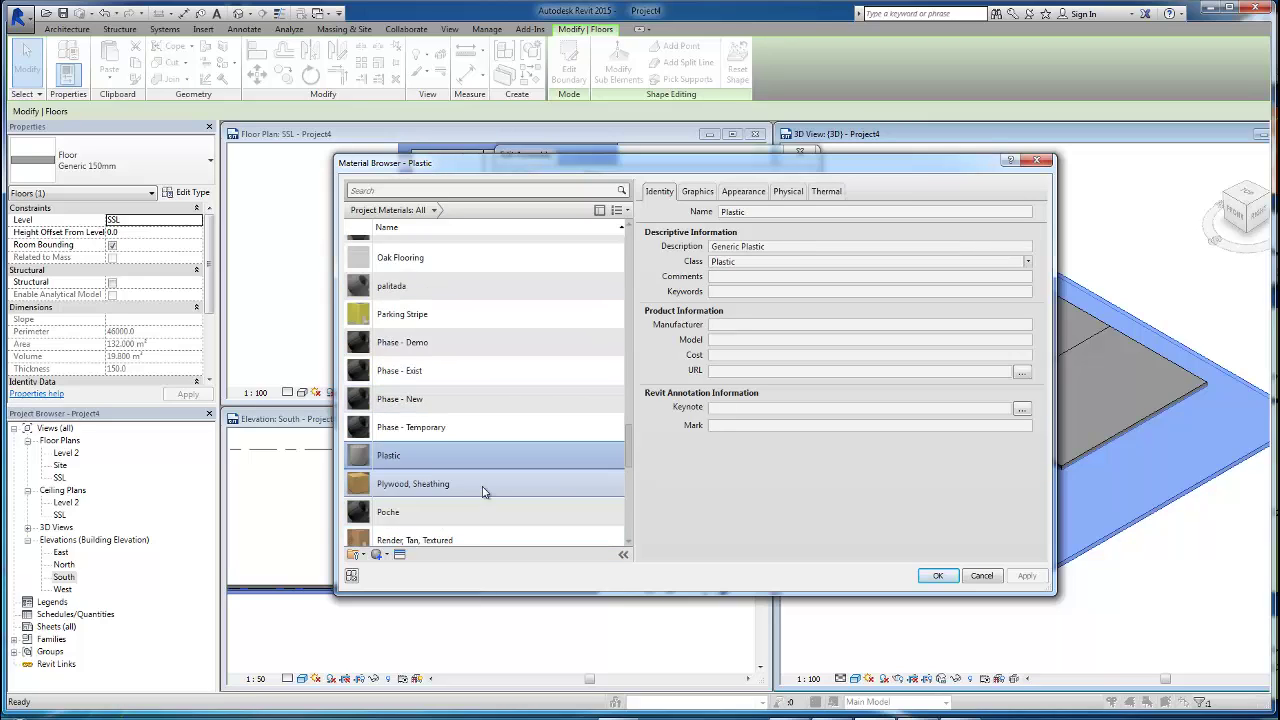
scroll(484, 490, "up", 3)
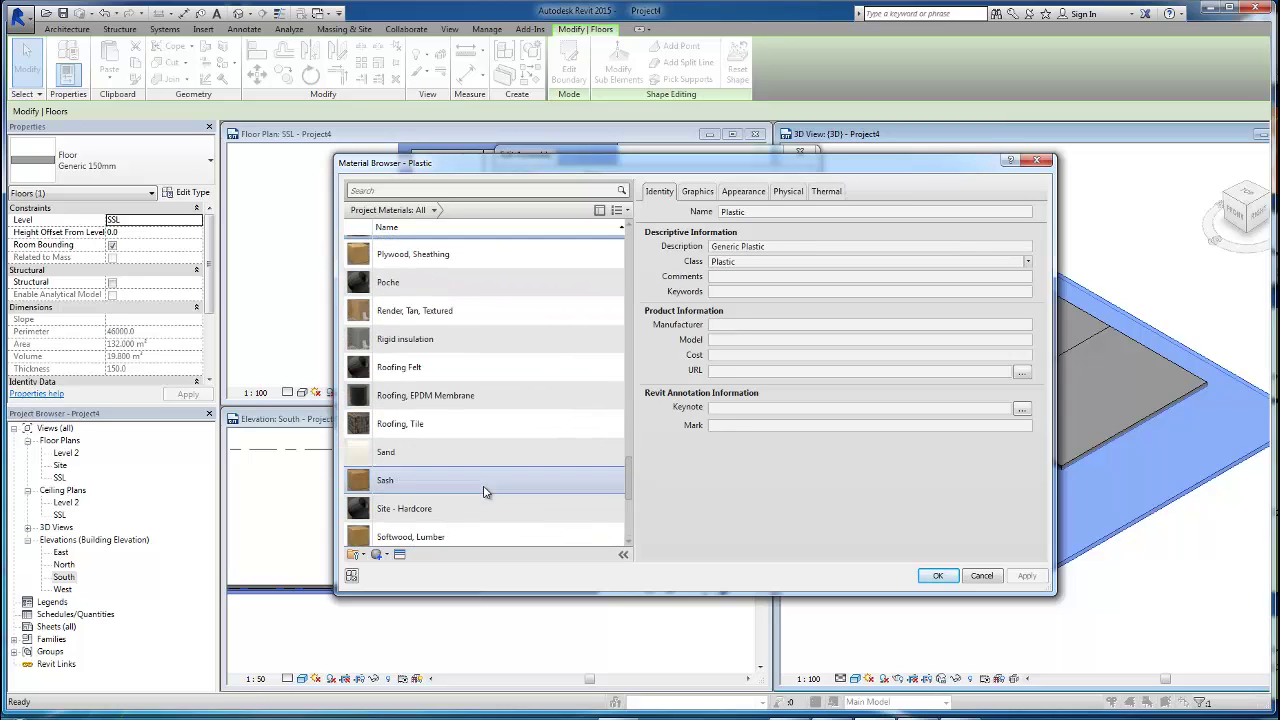
key("s")
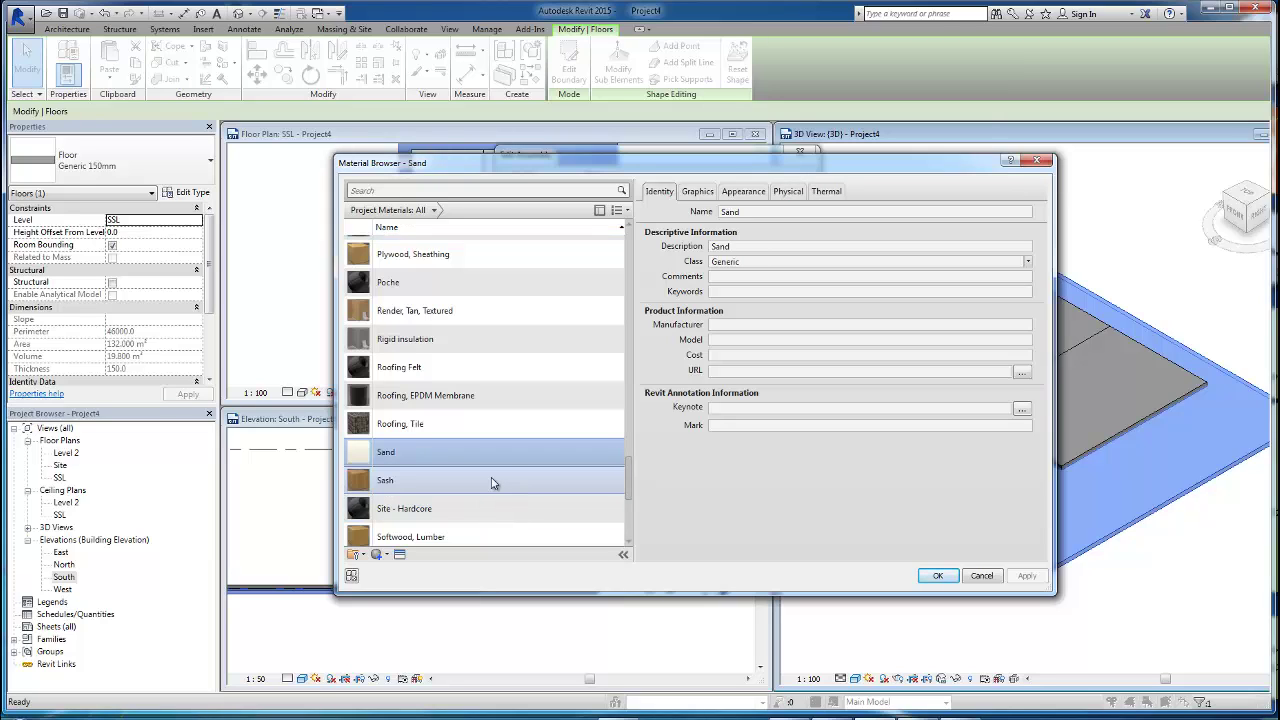
type("pl")
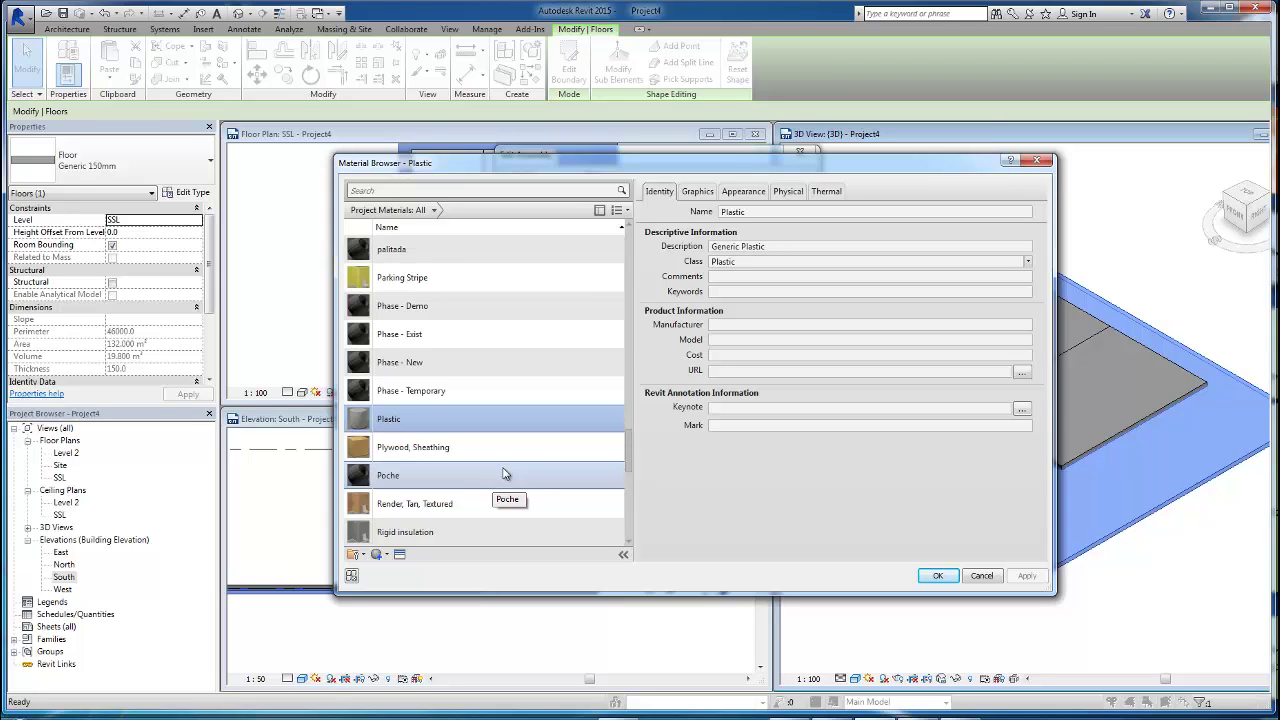
Step: Assign the Sand material to the Finish 2 [5] layer of the slab assembly
scroll(505, 474, "down", 1)
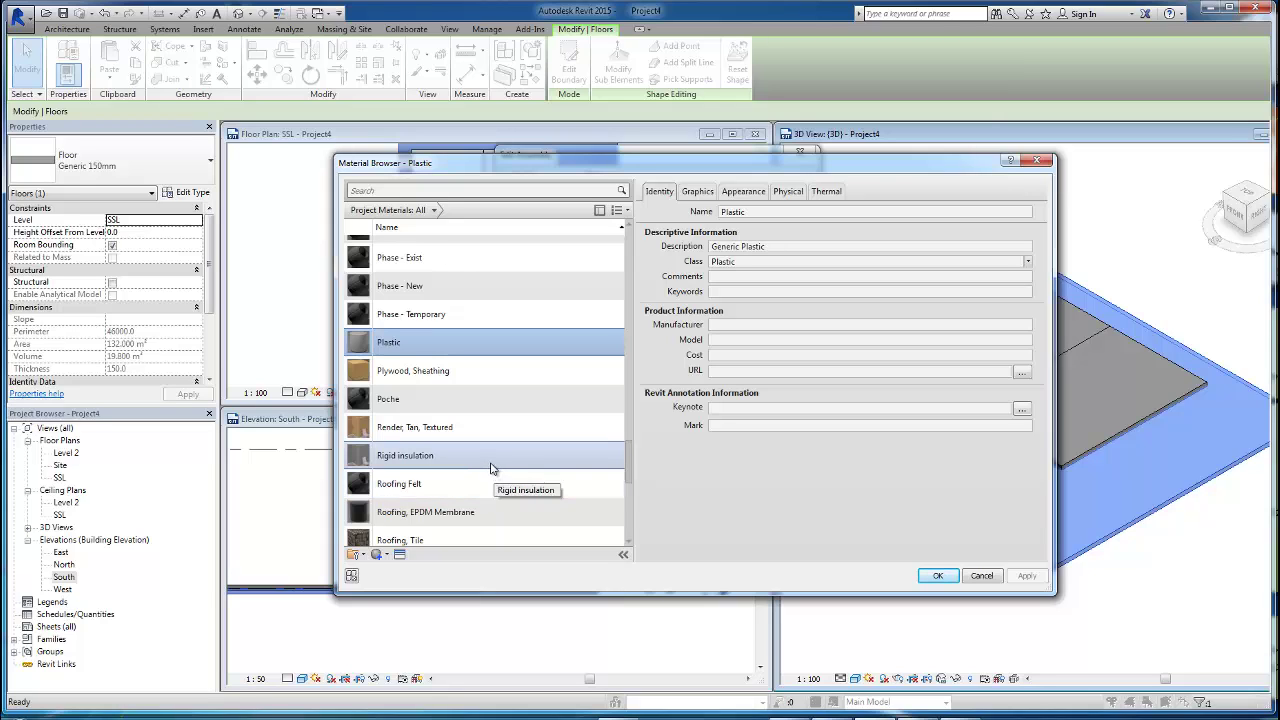
scroll(491, 469, "down", 2)
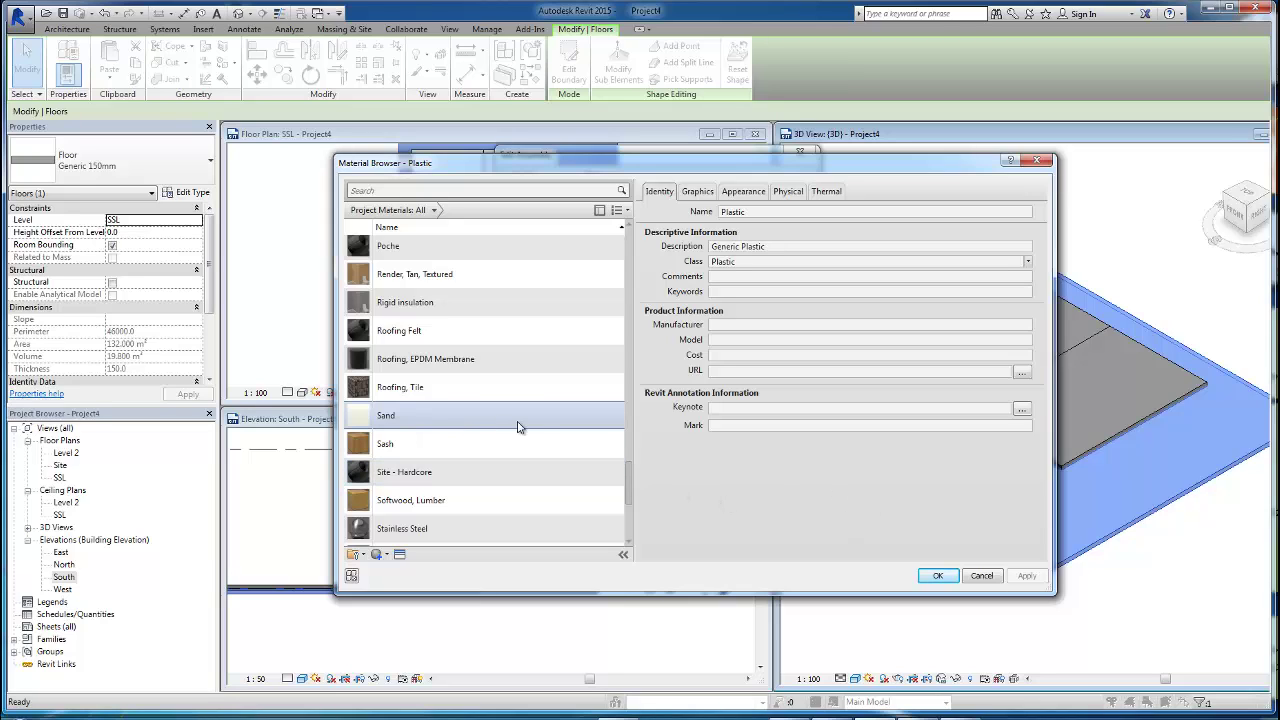
left_click(500, 425)
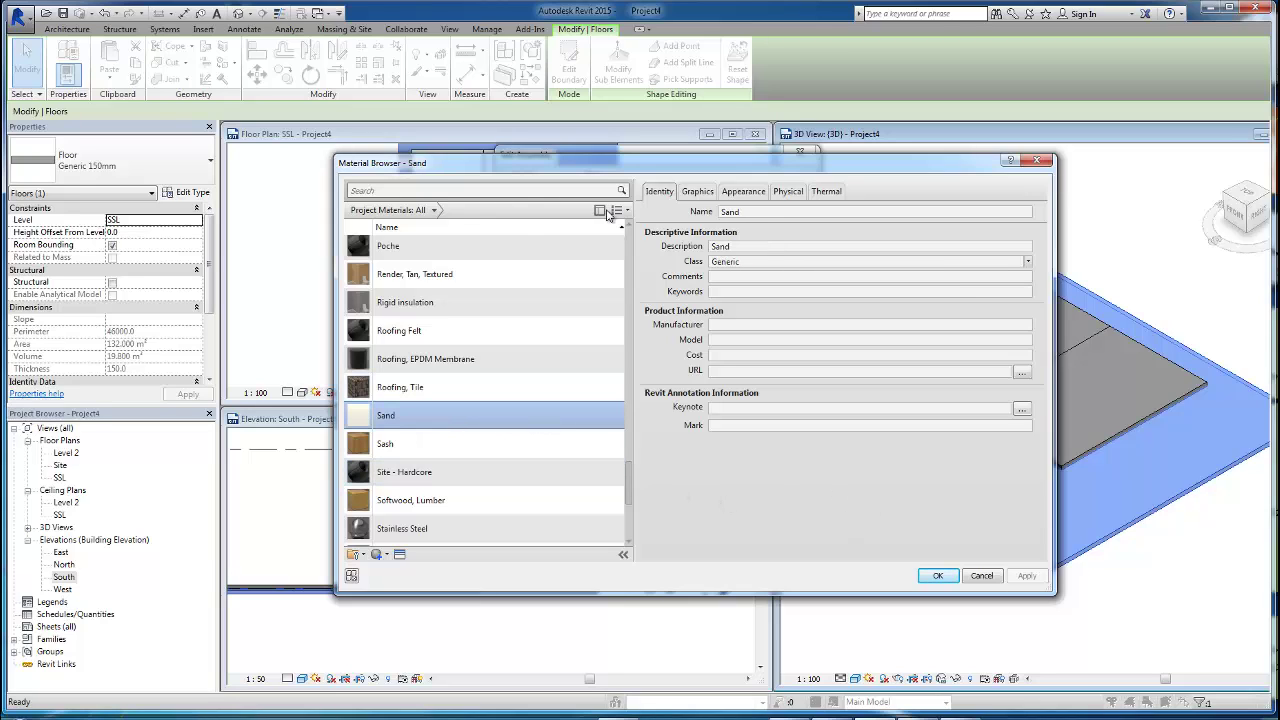
left_click(936, 578)
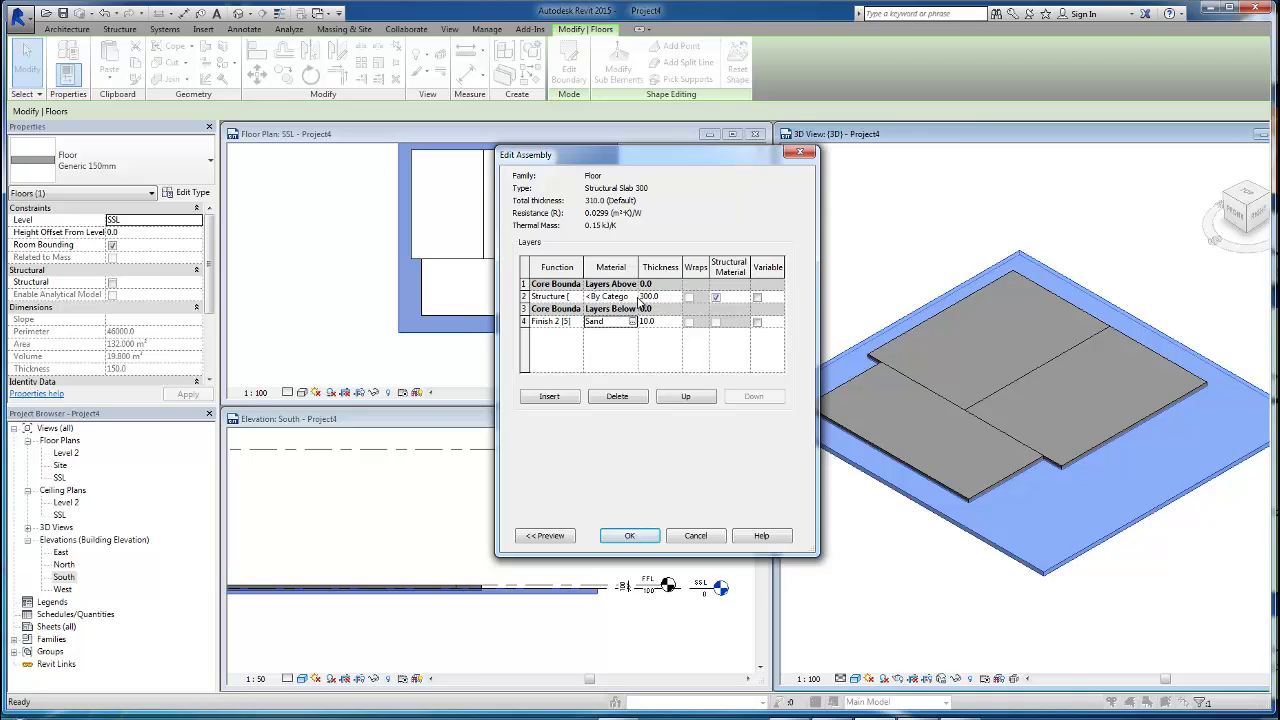
Step: Search the materials for "cast" and assign Concrete, Cast In Situ to the slab's structure layer
left_click(636, 297)
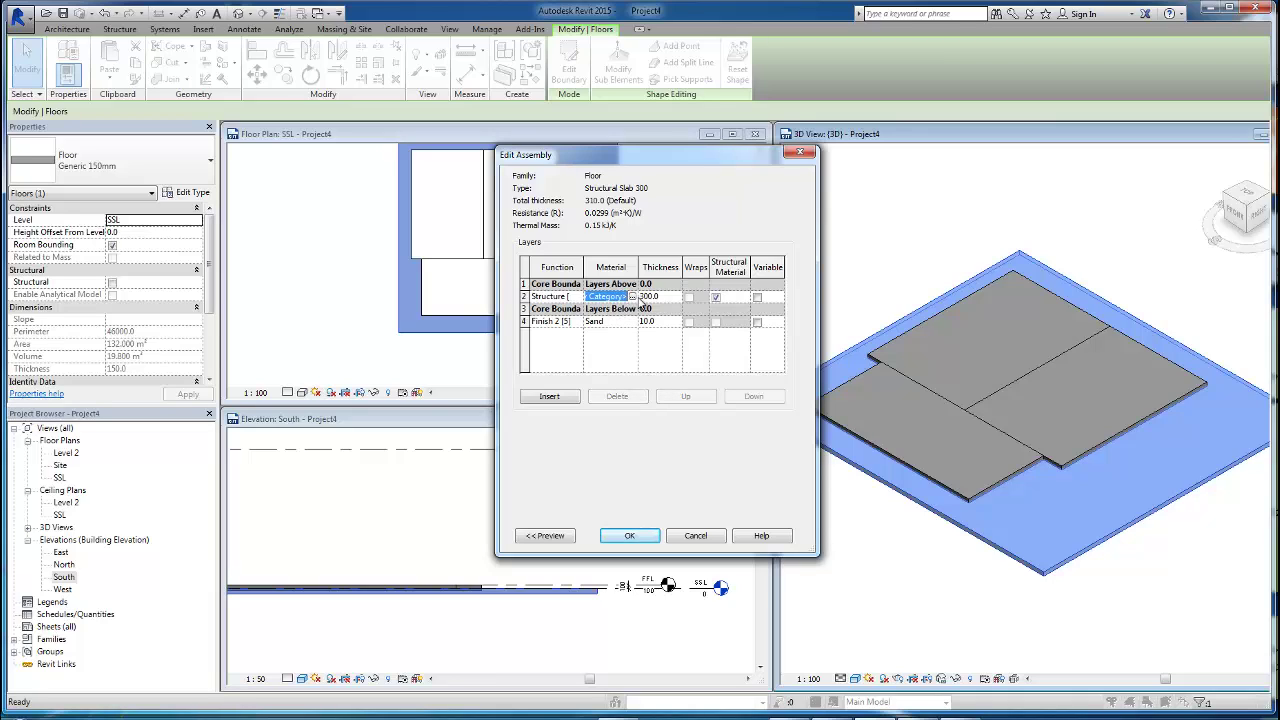
left_click(632, 297)
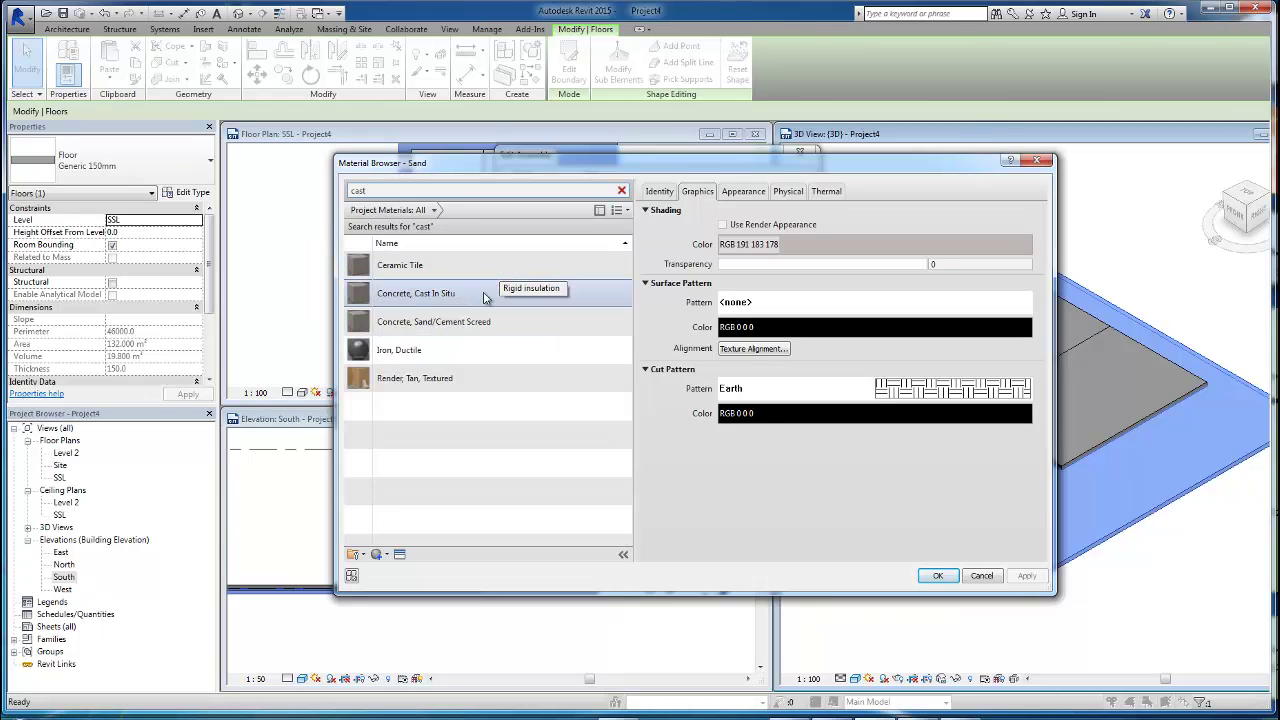
left_click(464, 293)
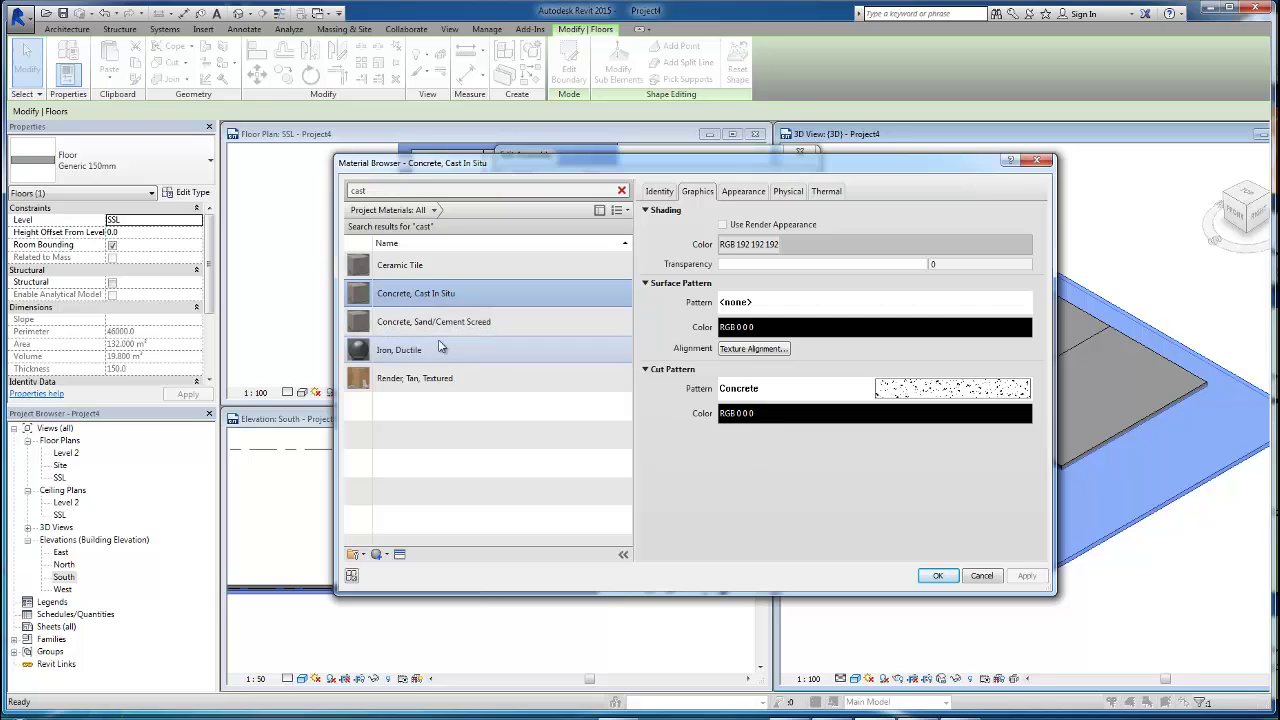
left_click(938, 575)
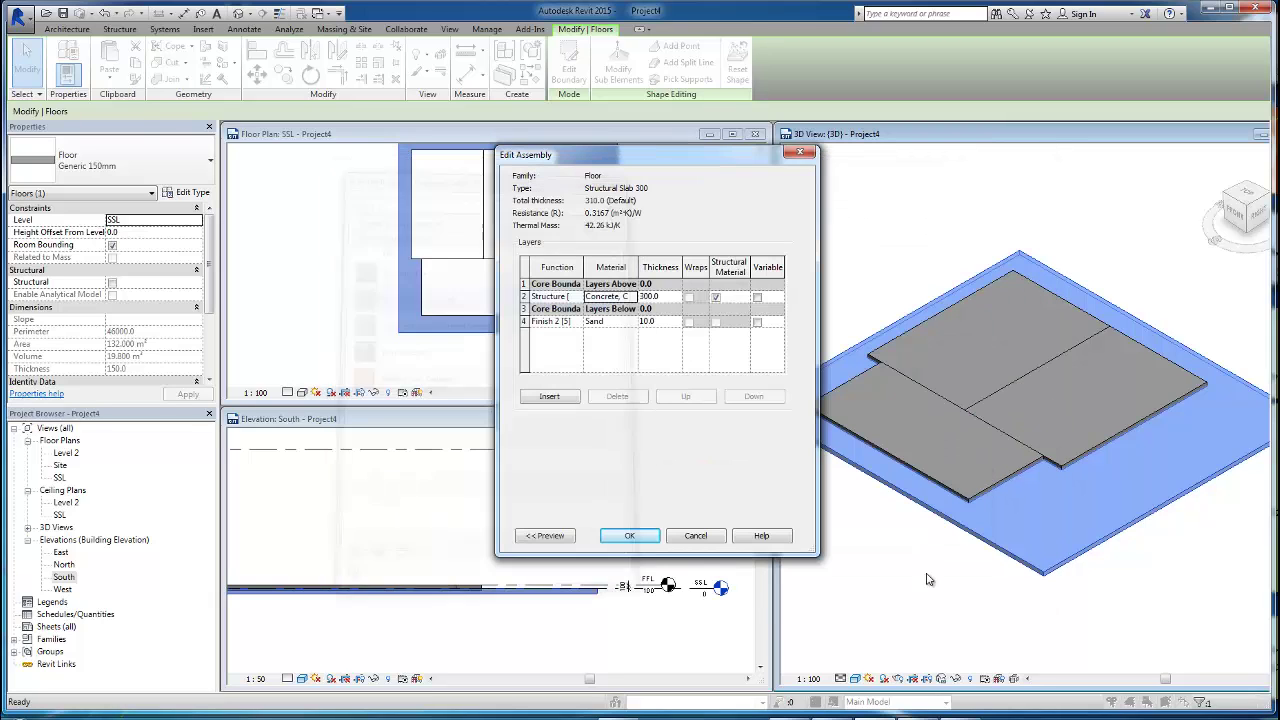
Step: Accept the layer assembly and apply the Structural Slab 300 type to the large slab
left_click(629, 535)
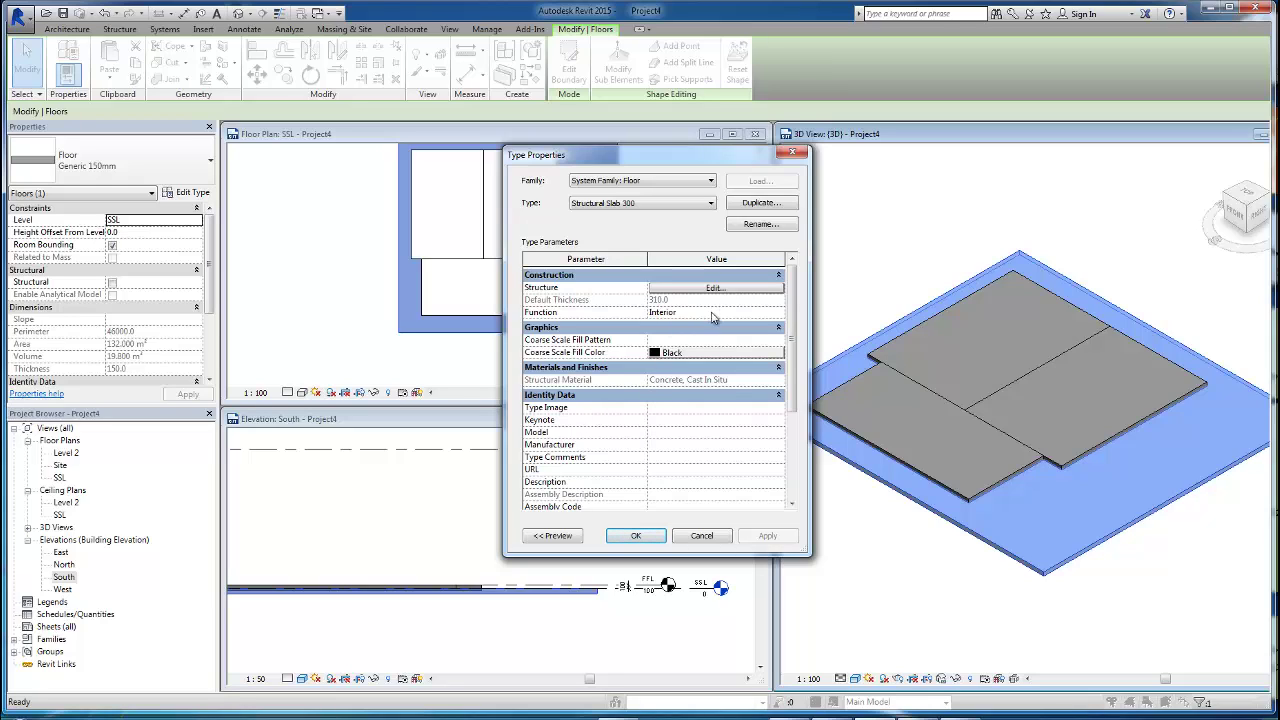
left_click(779, 318)
left_click(637, 535)
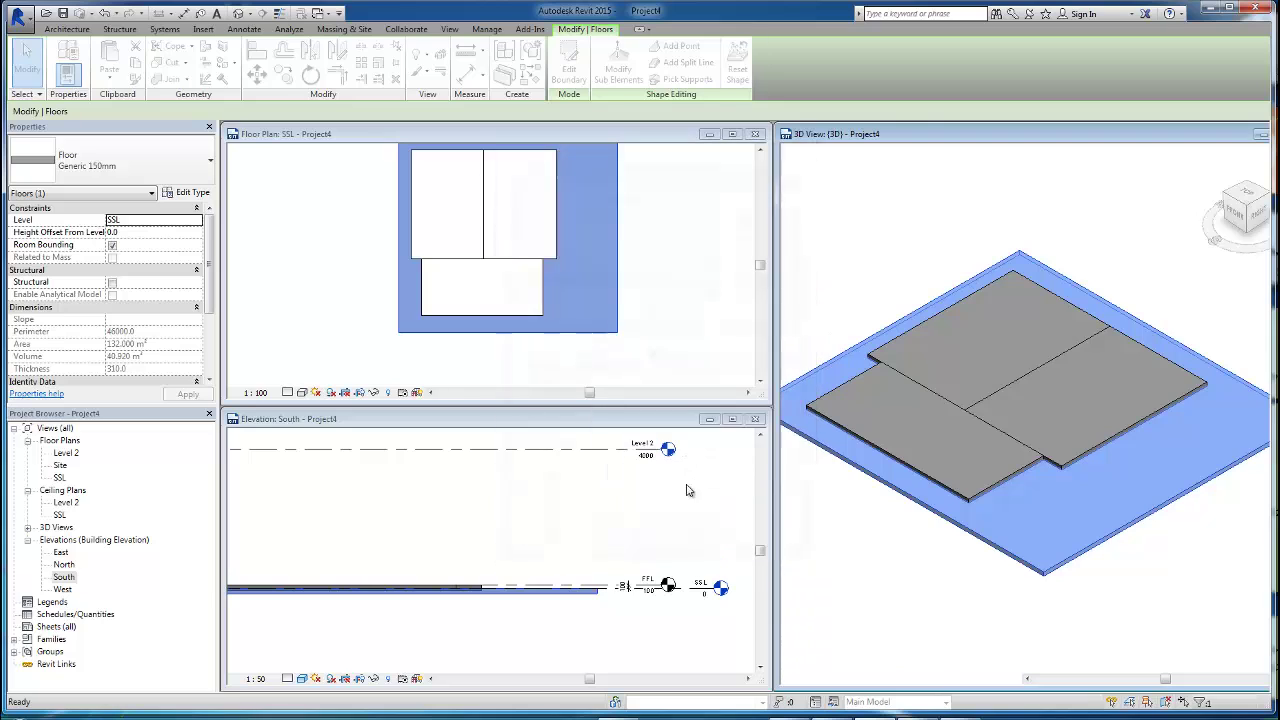
Step: Deselect the slab and check its thickness below the levels in the South elevation
left_click(885, 521)
left_click(545, 530)
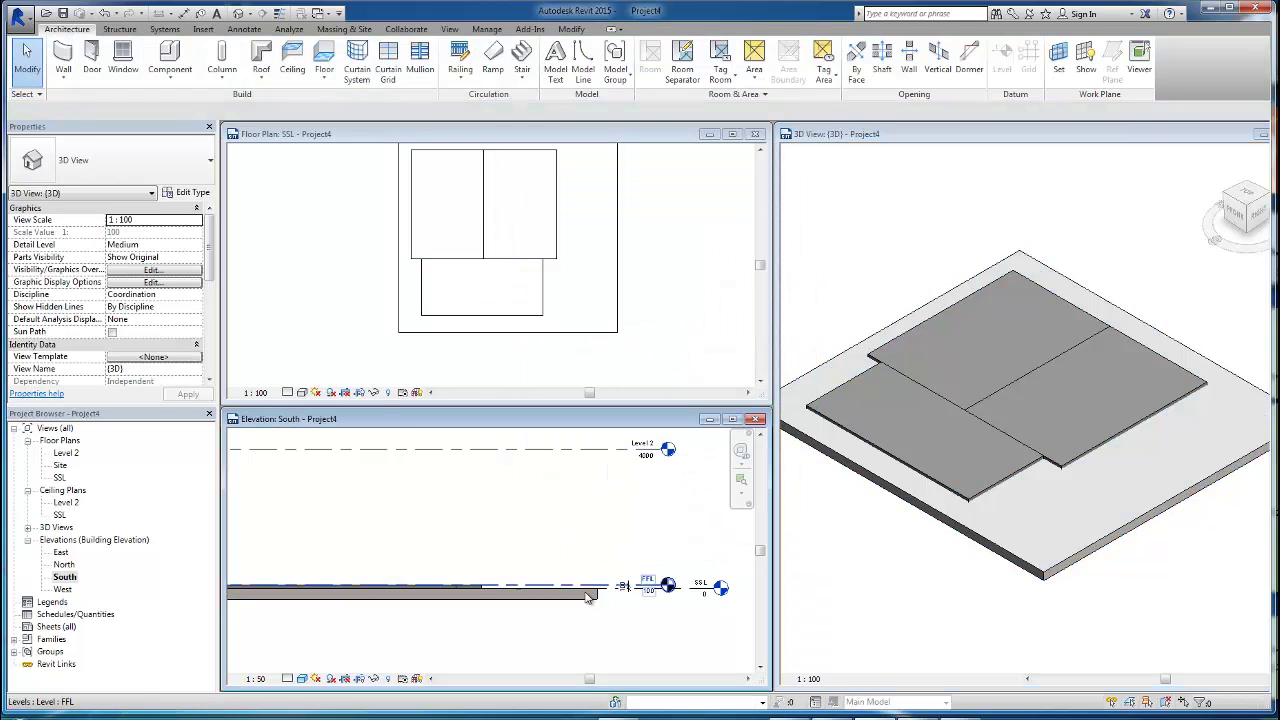
scroll(540, 618, "down", 3)
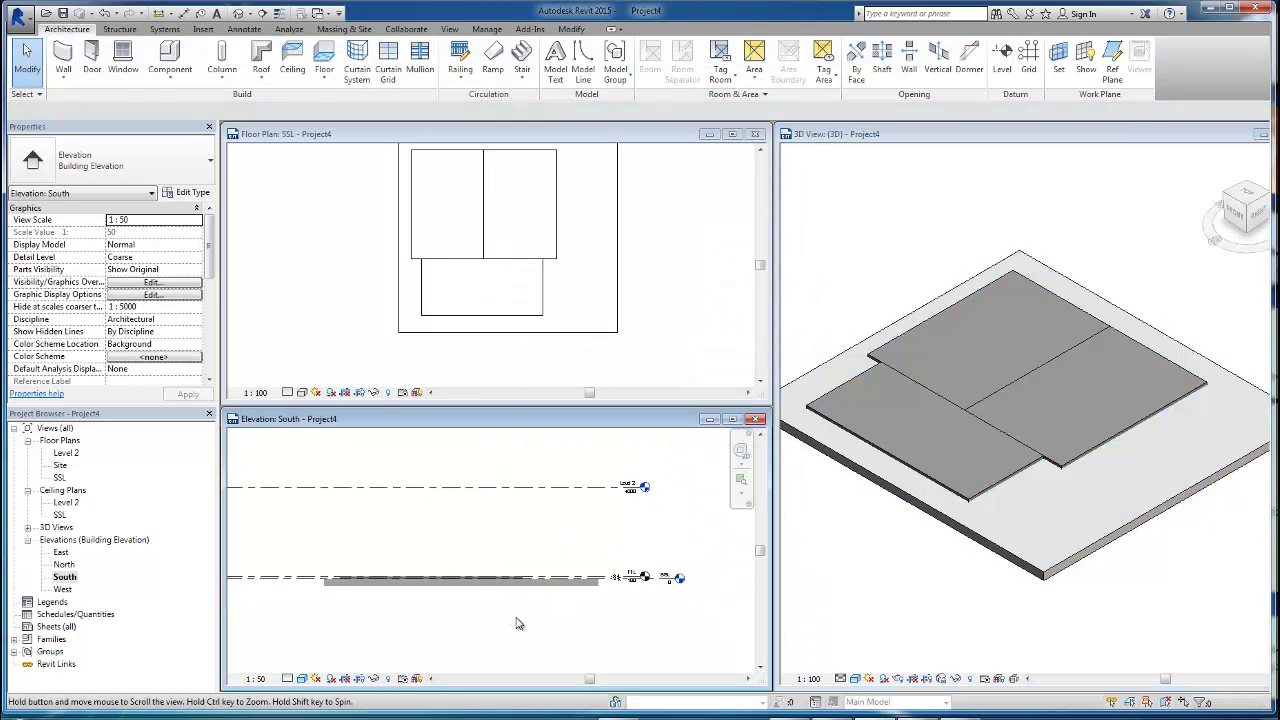
left_click(973, 494)
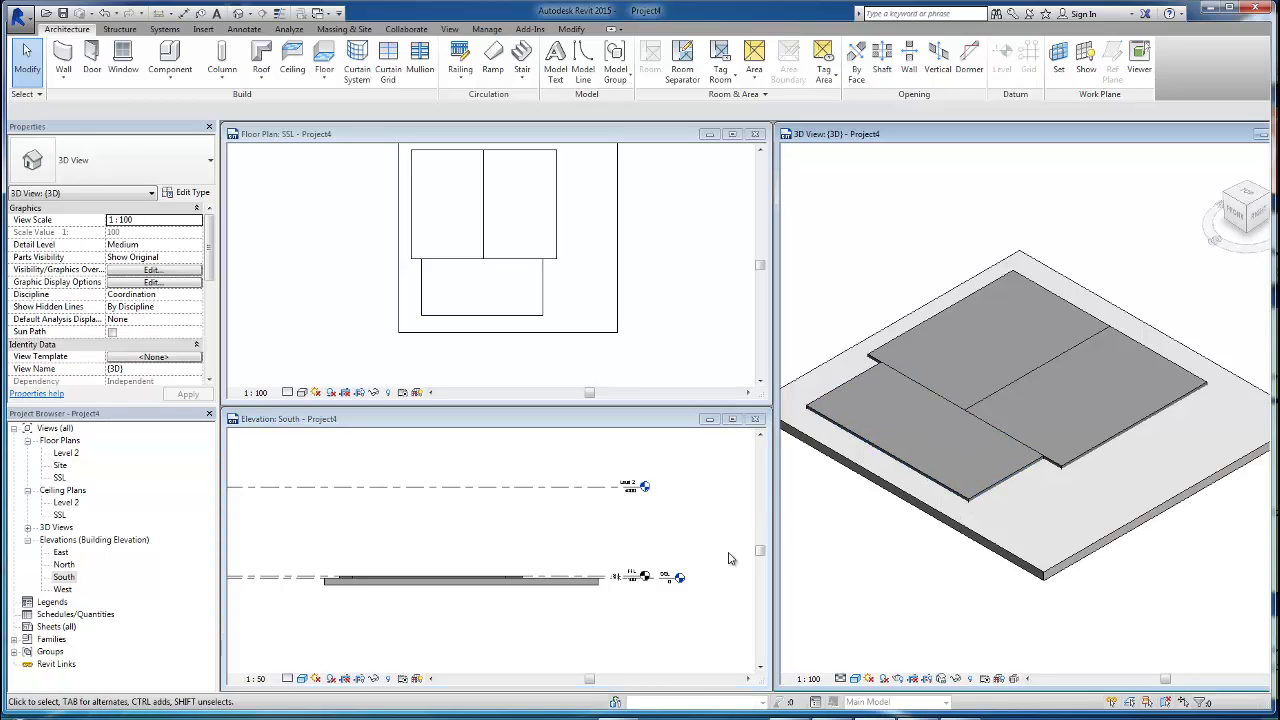
Step: Examine the offset between FFL and SSL and the floor layers near the slab's edge in the South elevation
left_click(615, 595)
scroll(615, 591, "up", 5)
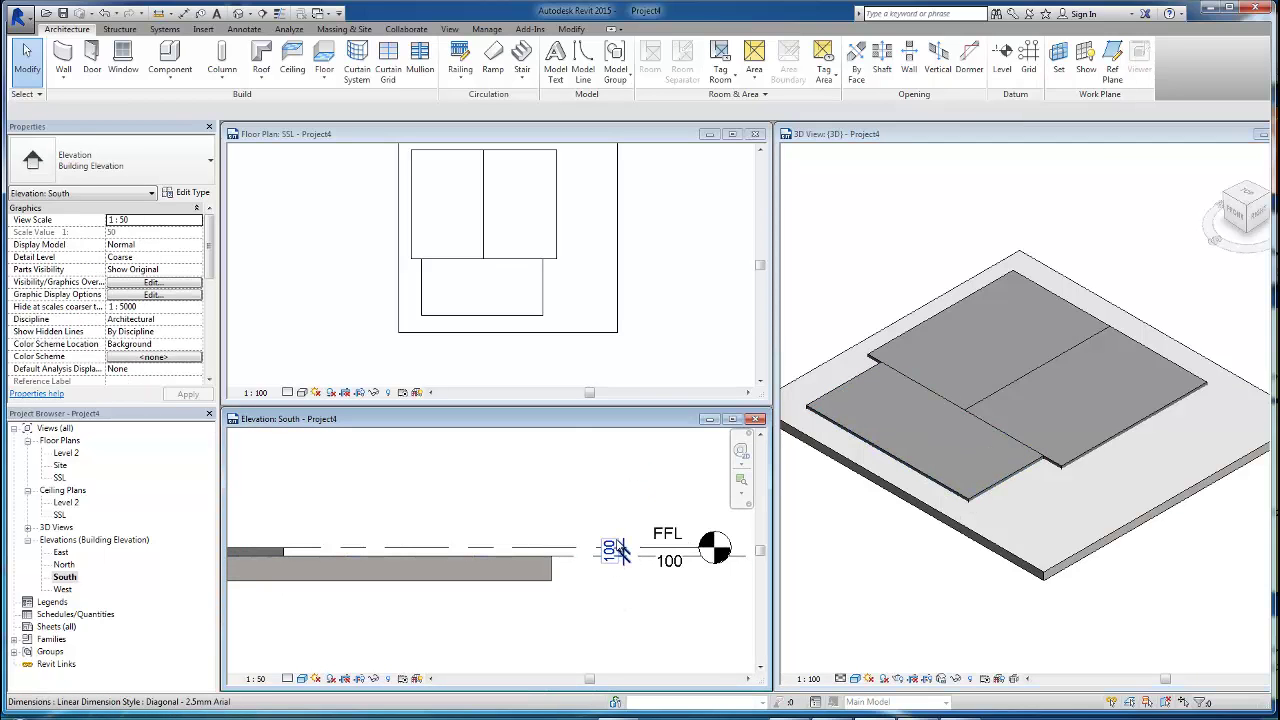
middle_click_drag(593, 579, 542, 564)
scroll(595, 580, "down", 3)
middle_click_drag(613, 633, 650, 625)
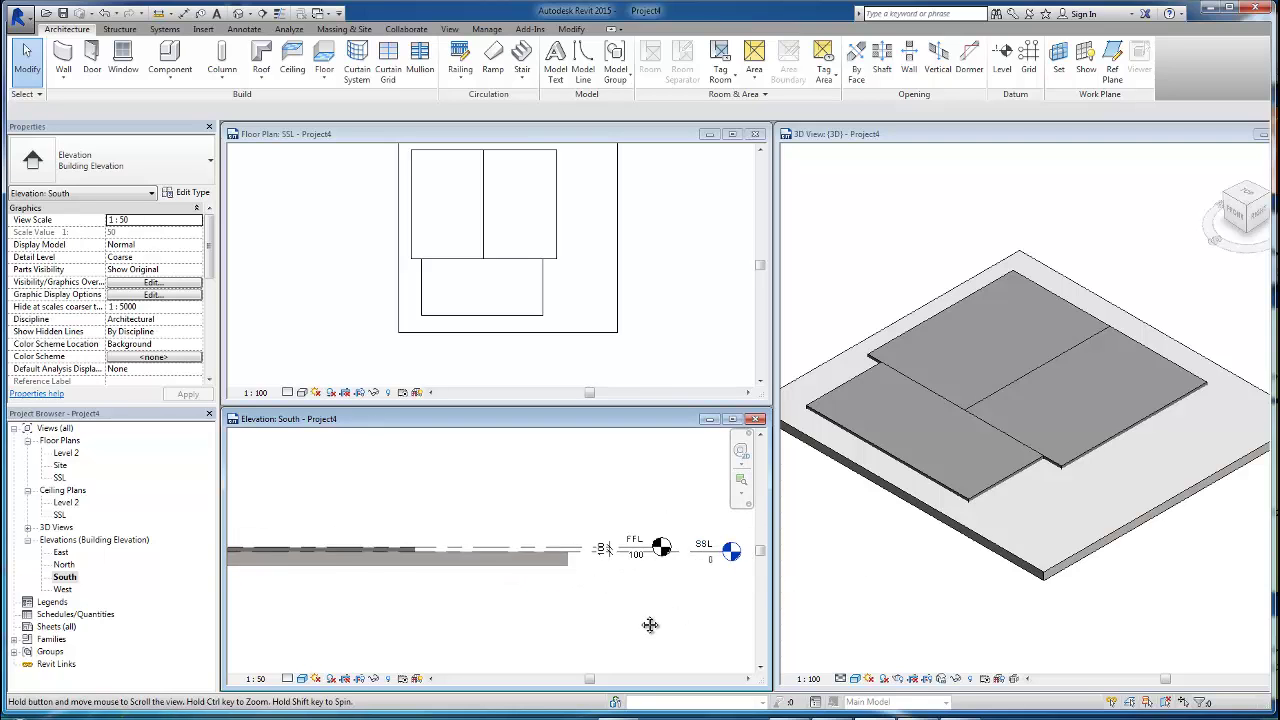
scroll(677, 594, "down", 2)
Step: Duplicate the floor type of the rear left finish panel under the name "bedroom floor"
left_click(970, 503)
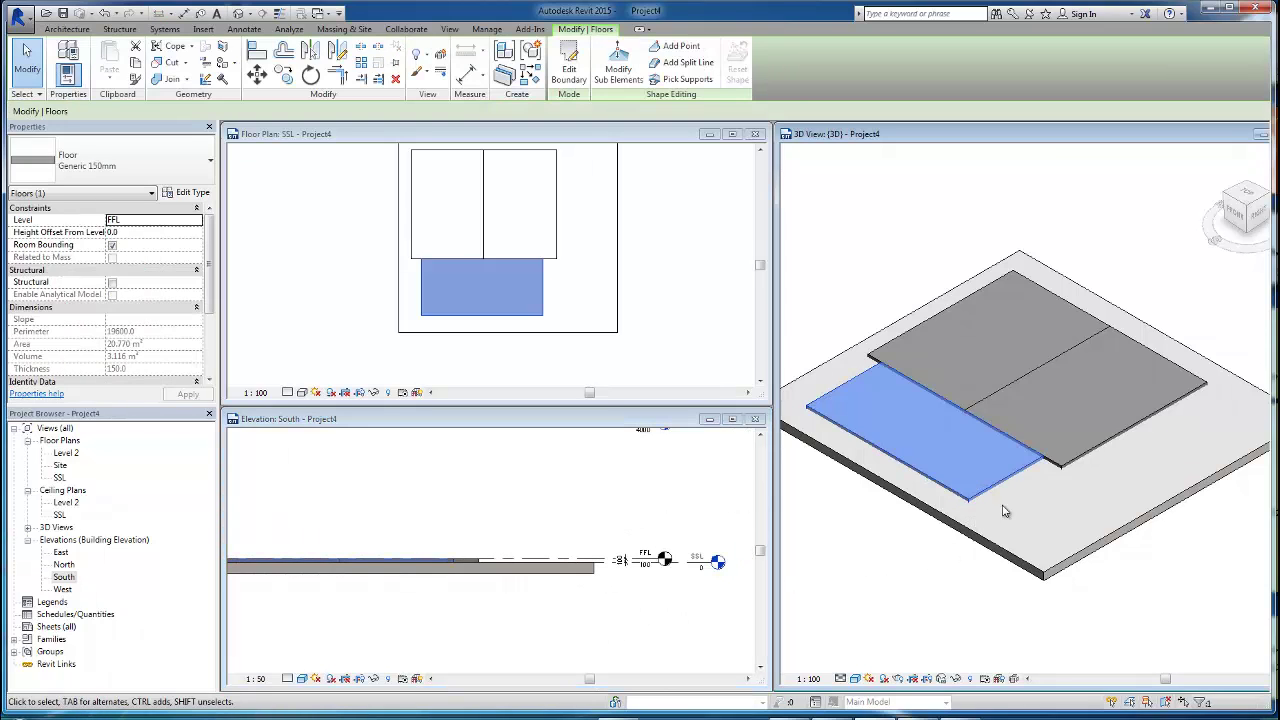
left_click(912, 357)
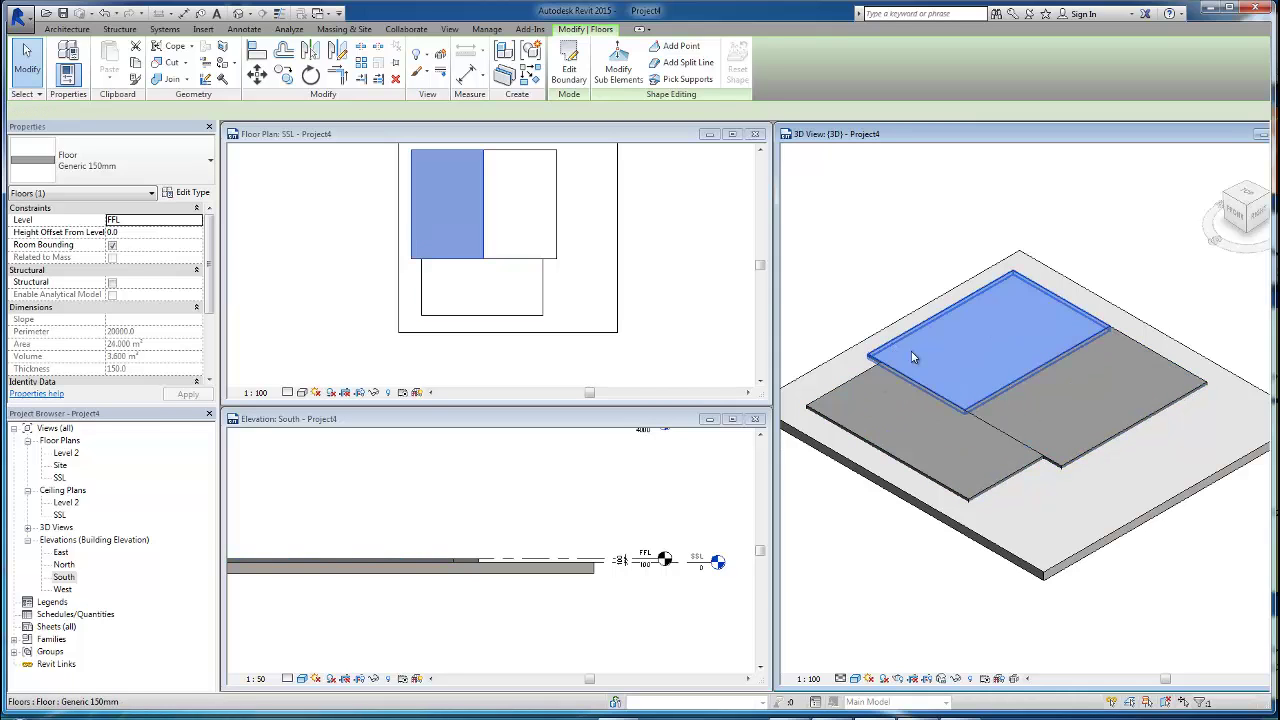
left_click(193, 193)
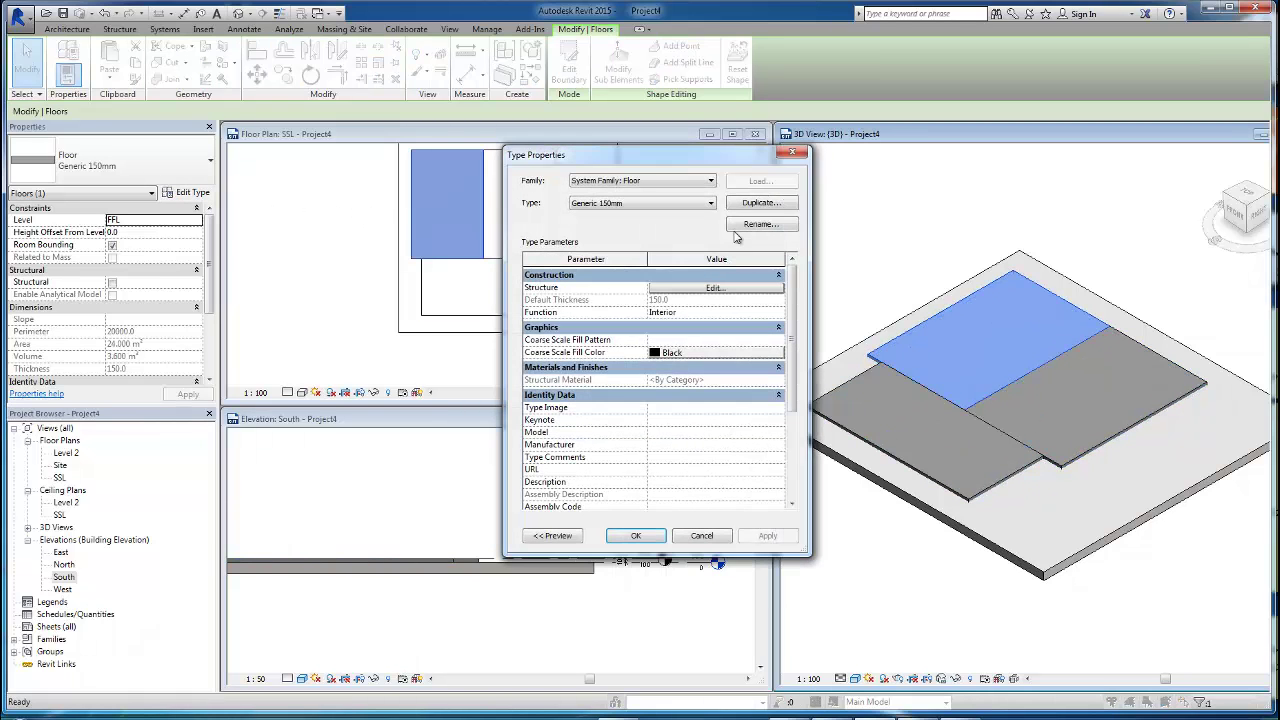
left_click(759, 203)
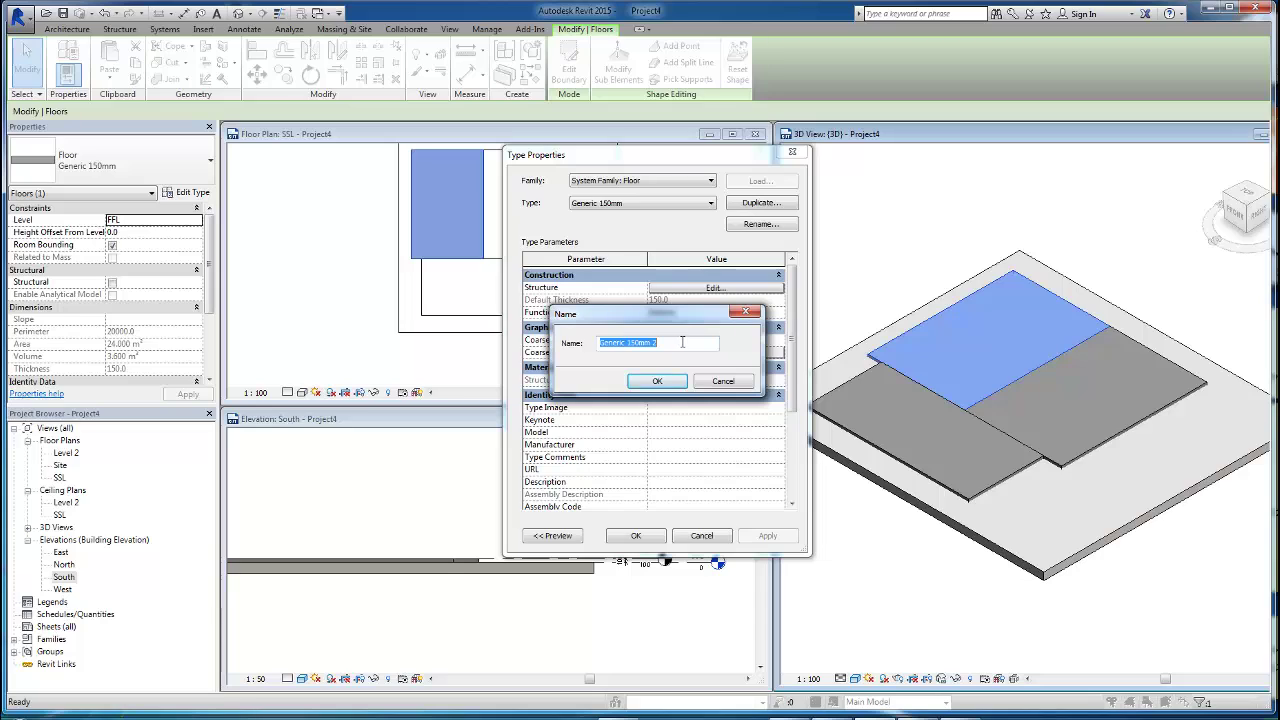
type("bedroom floor")
left_click(656, 381)
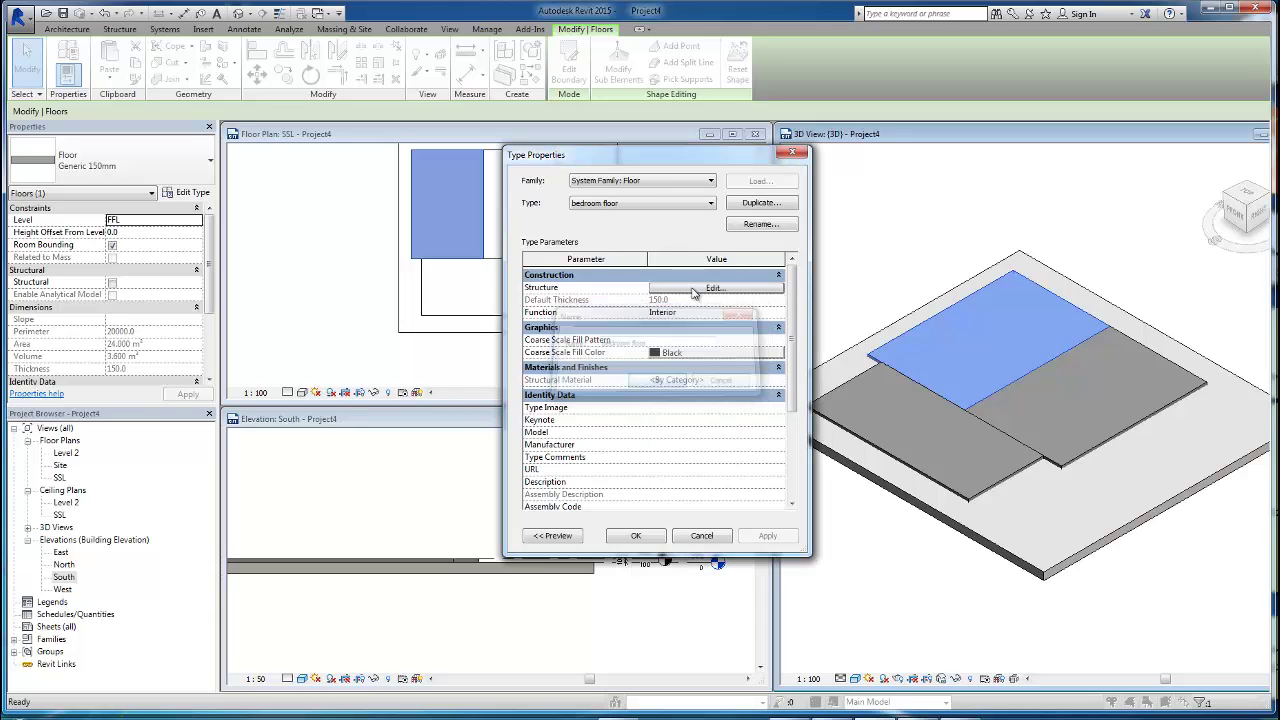
Step: Set the structure layer's thickness to 80 mm in the bedroom floor assembly
left_click(706, 288)
left_click(668, 298)
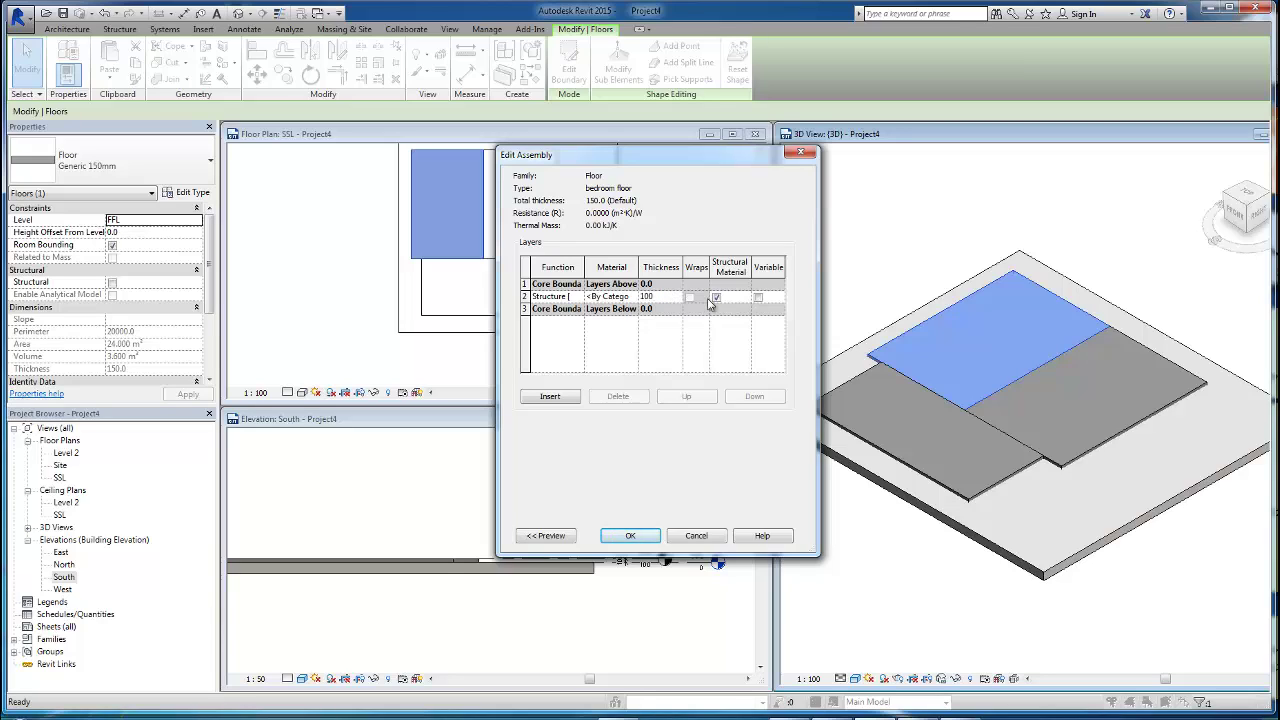
left_click(661, 334)
left_click(664, 296)
Step: Insert a 20 mm layer above the upper core boundary and set its function to Finish 1 [4]
left_click(556, 397)
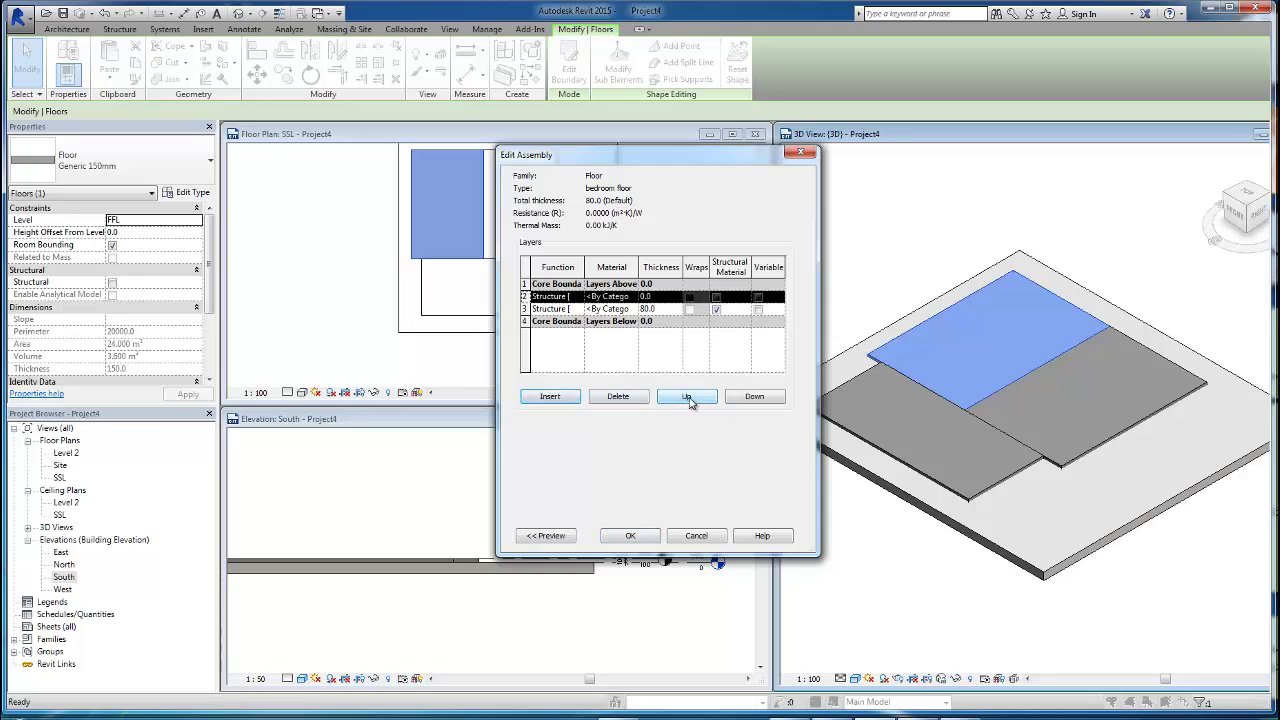
left_click(686, 397)
left_click(552, 284)
left_click(577, 284)
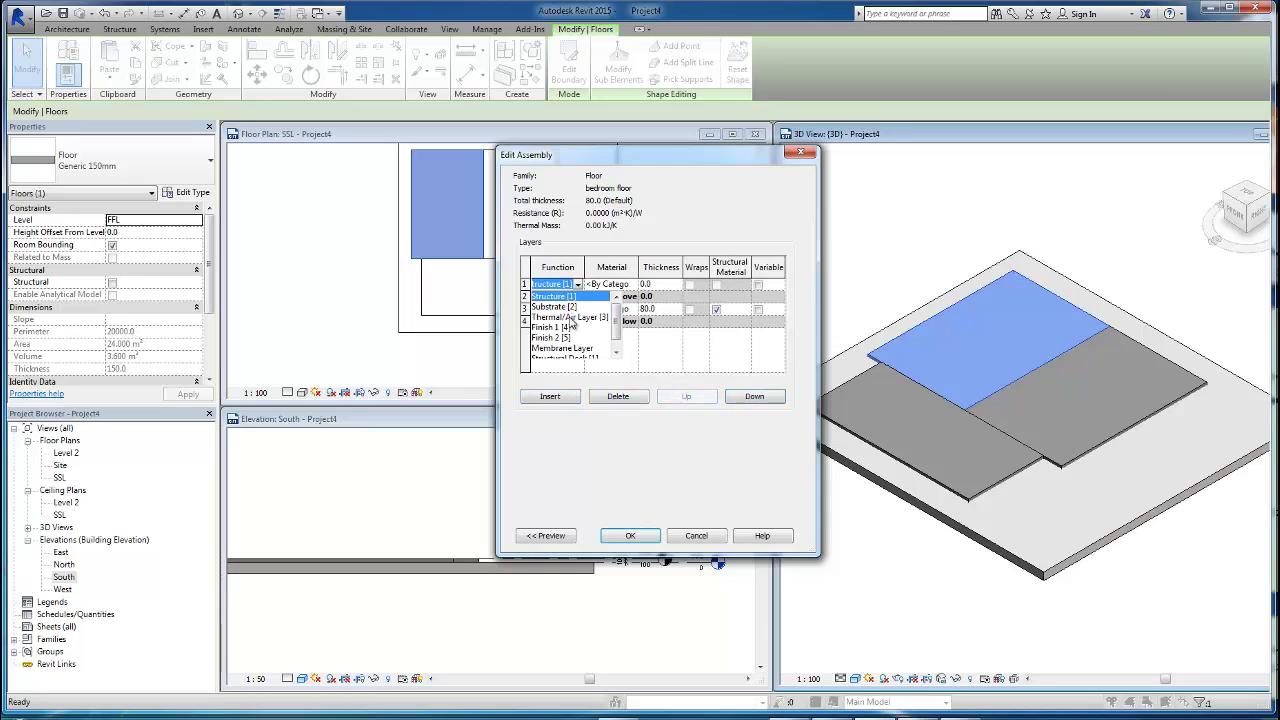
left_click(557, 333)
left_click(665, 285)
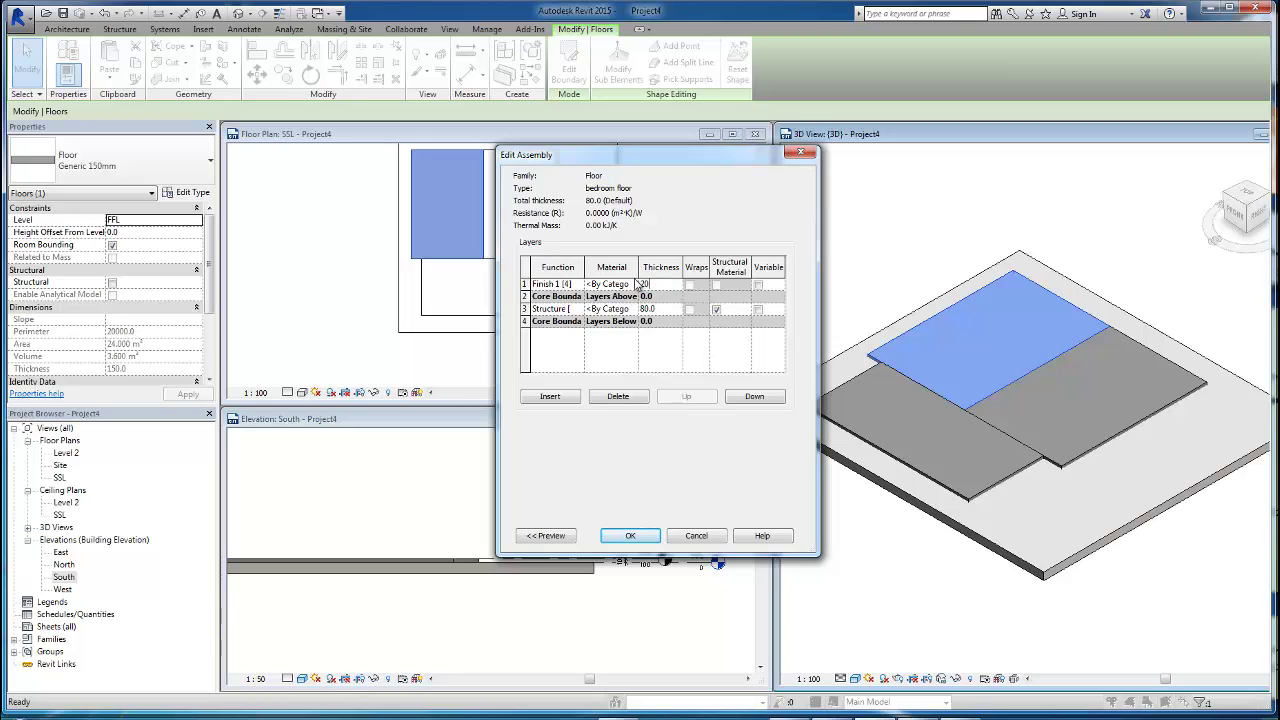
Step: Assign the Cherry material to the Finish 1 [4] layer of the bedroom floor
left_click(636, 284)
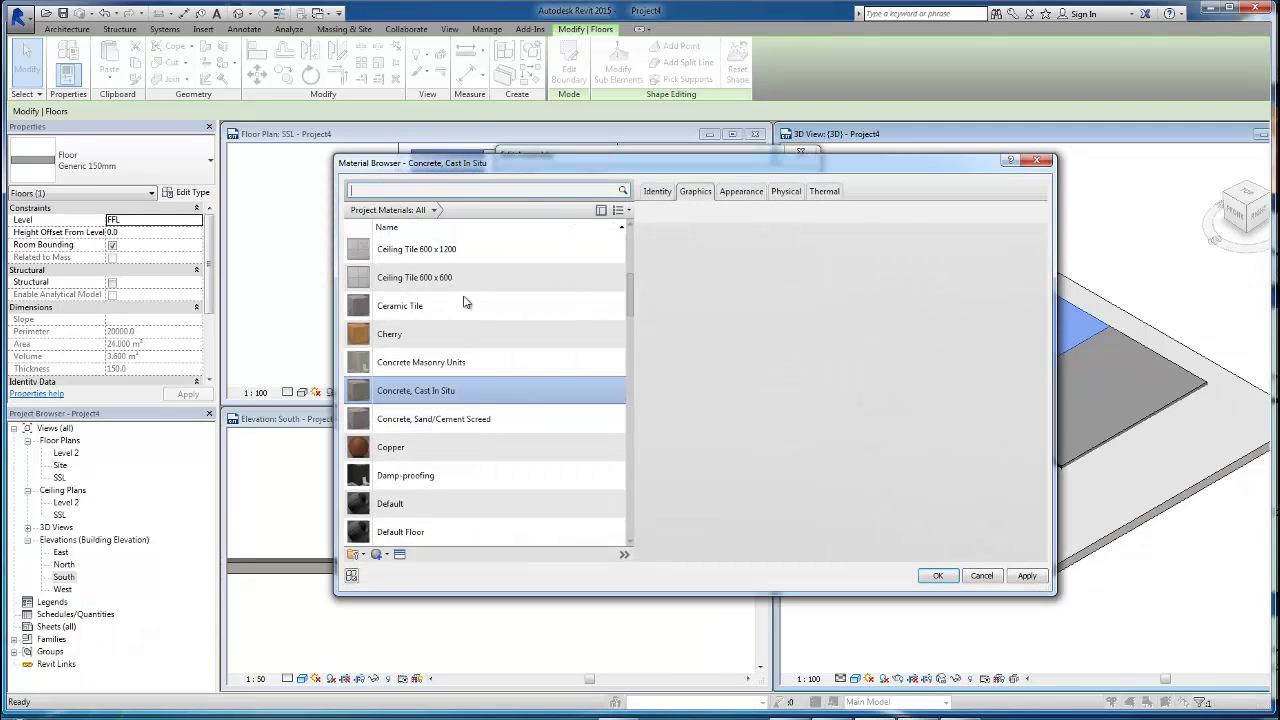
left_click(480, 334)
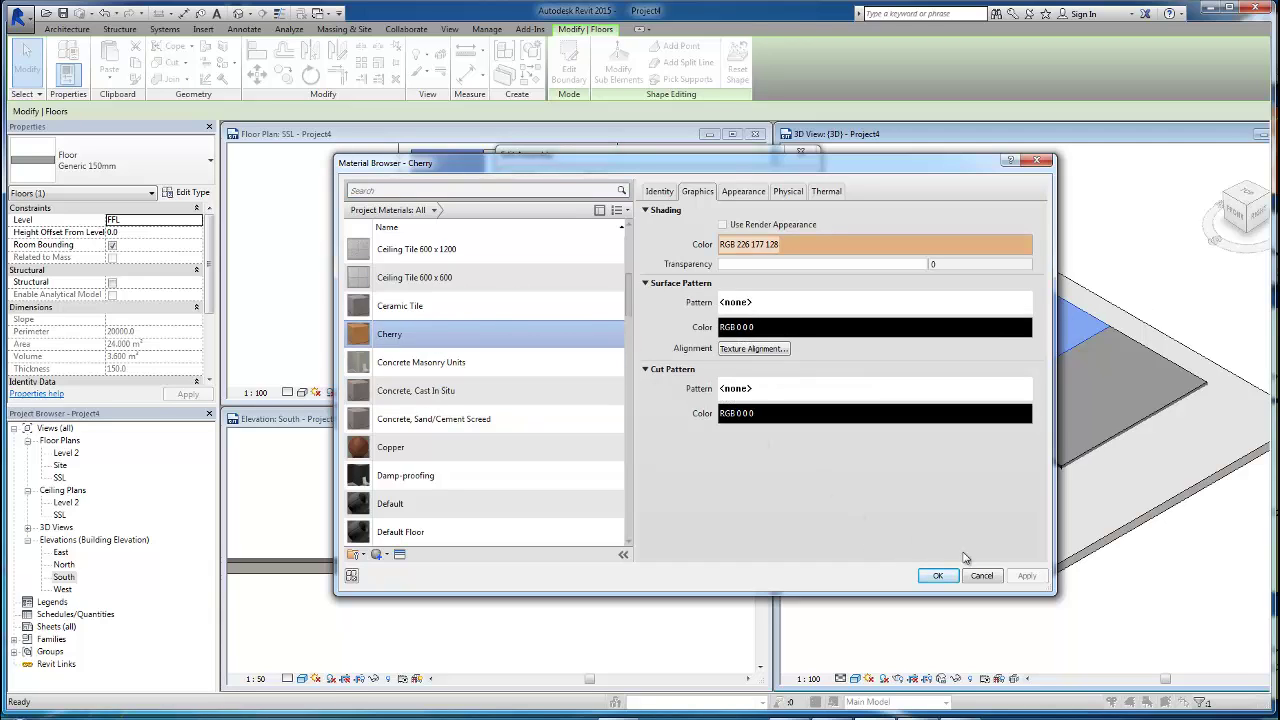
left_click(937, 575)
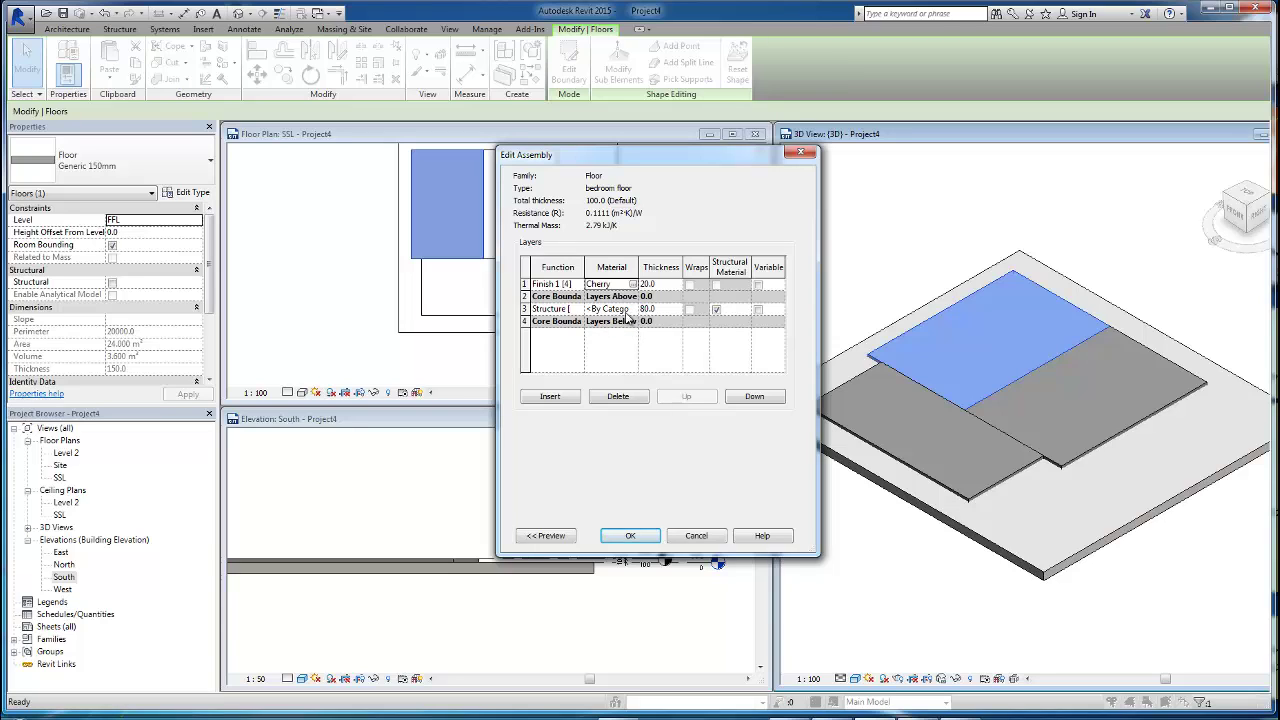
Step: Search the materials for "scre" and assign Concrete, Sand/Cement Screed to the bedroom floor's structure layer
left_click(630, 312)
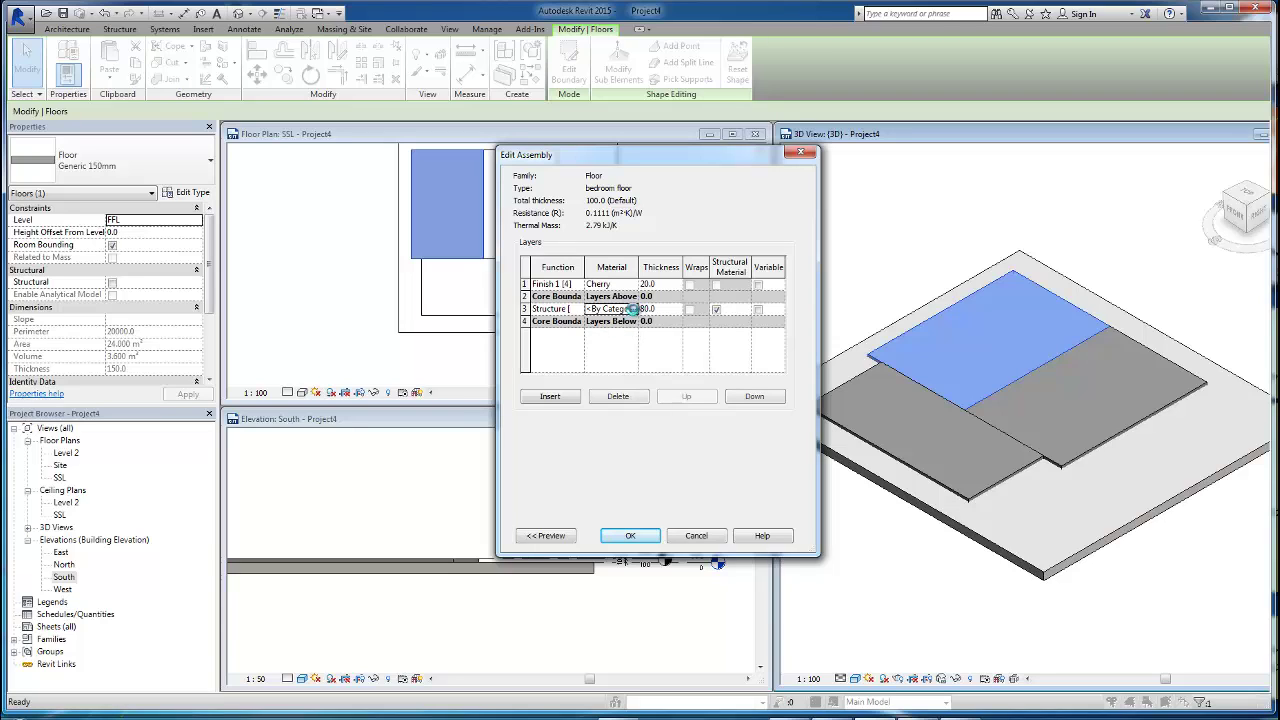
left_click(623, 309)
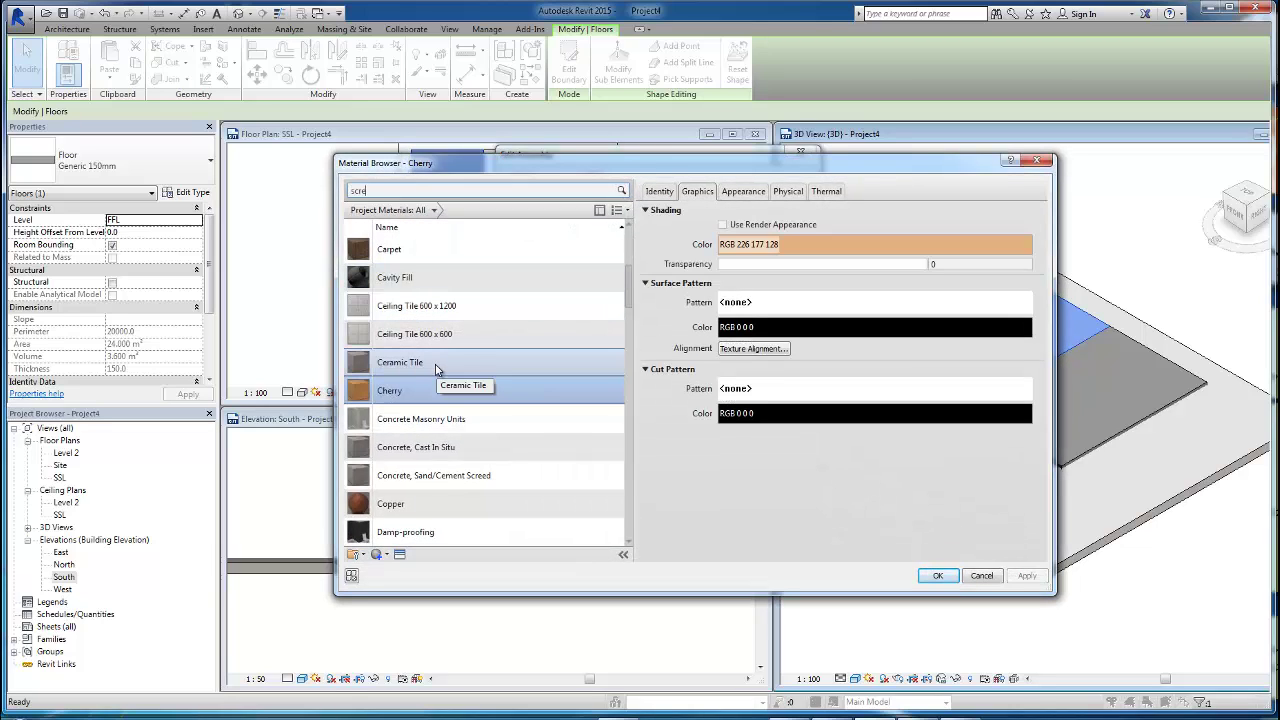
left_click(470, 266)
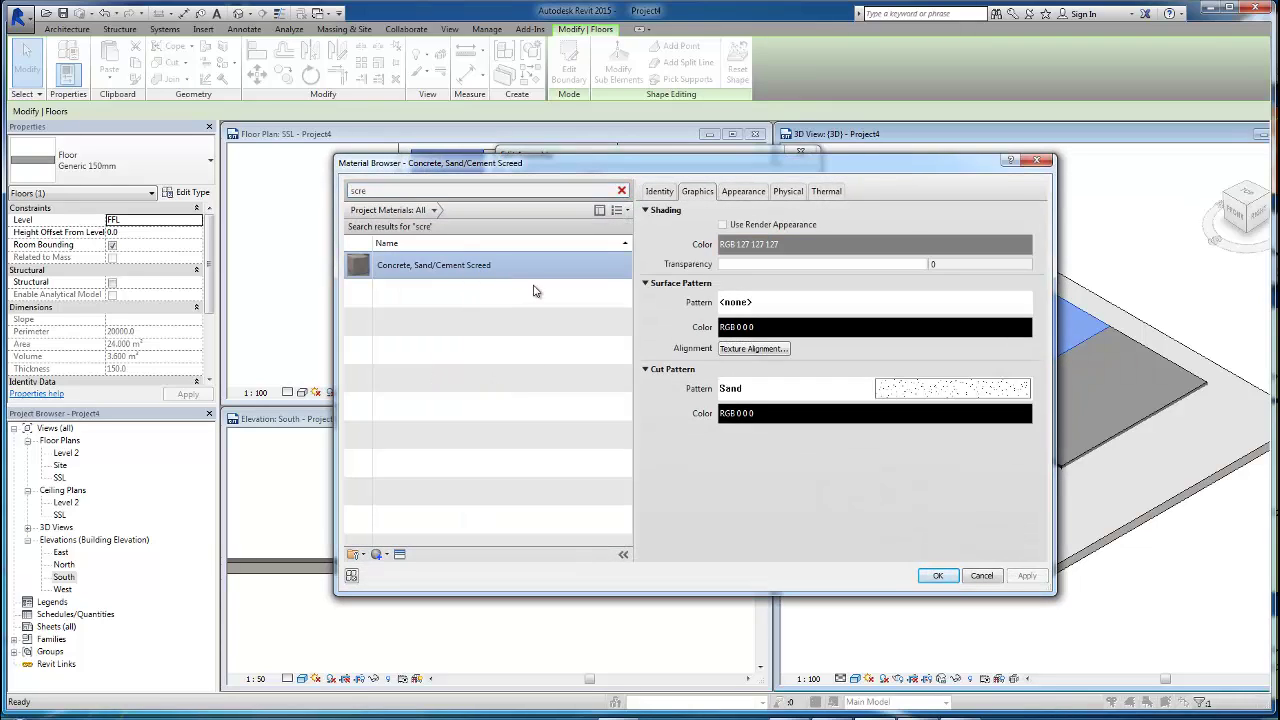
left_click(938, 575)
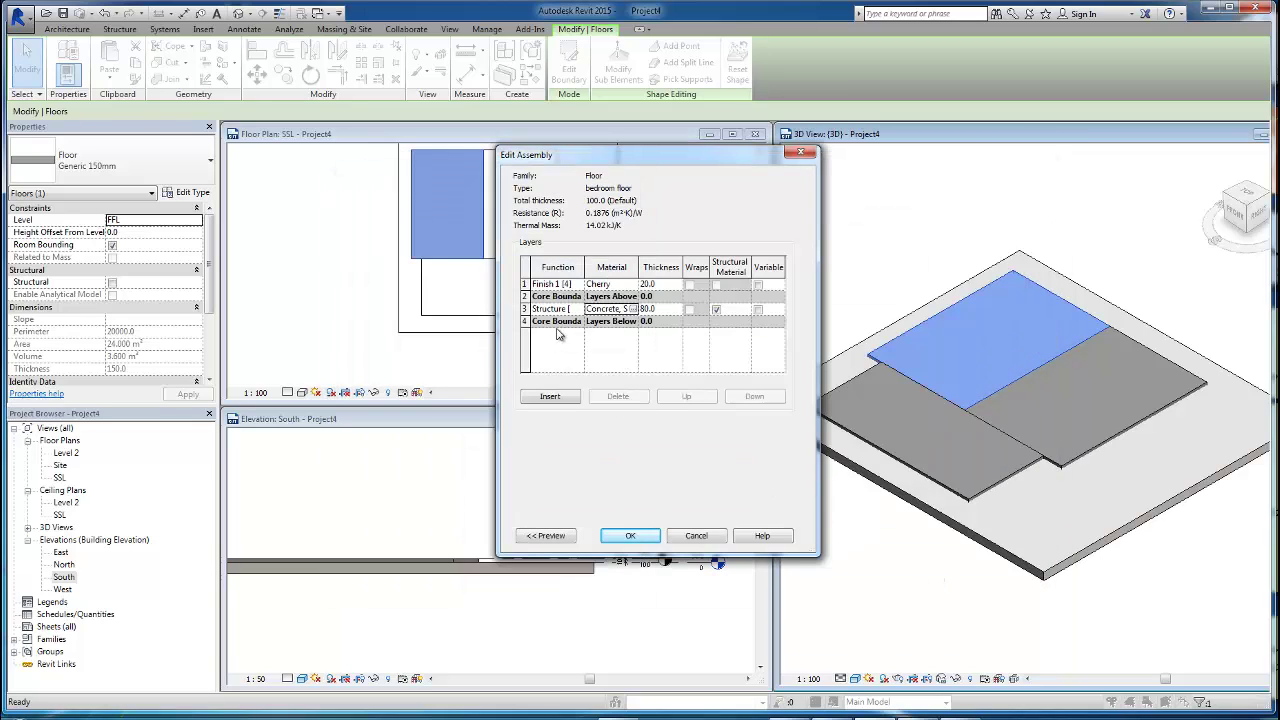
Step: Accept the layer assembly, apply the bedroom floor type to the selected panel and deselect it
left_click(630, 536)
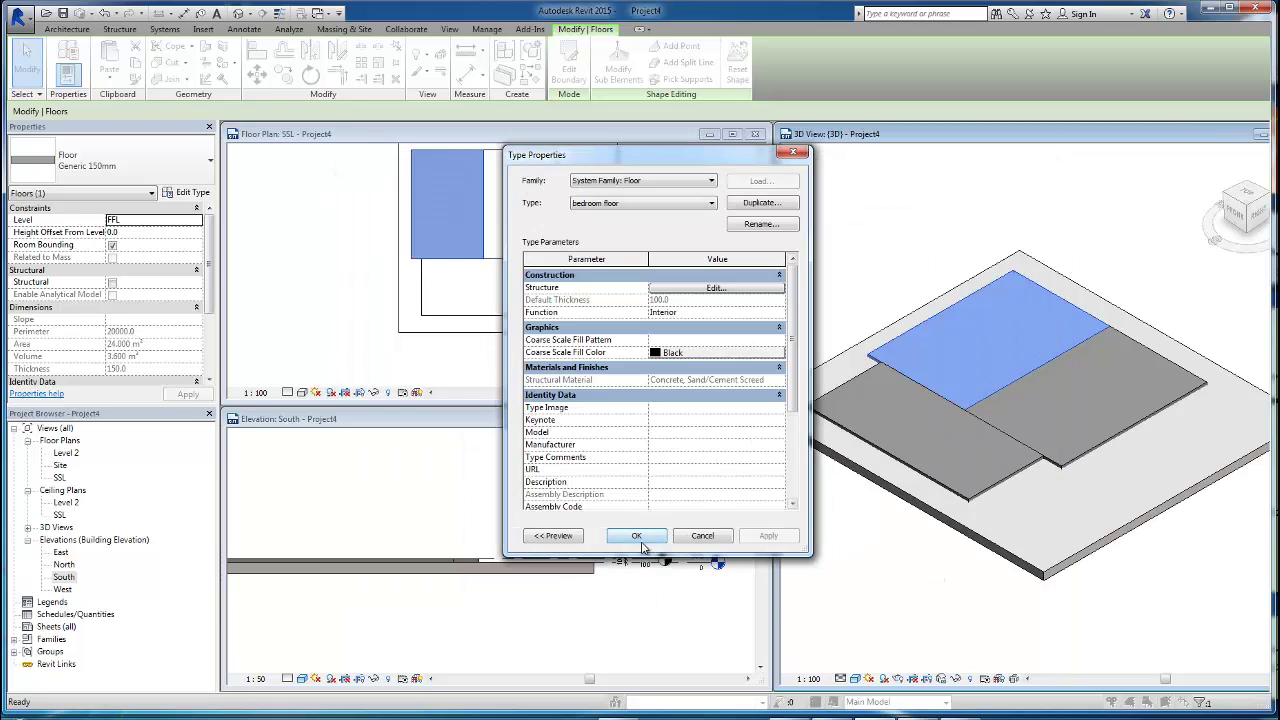
left_click(641, 538)
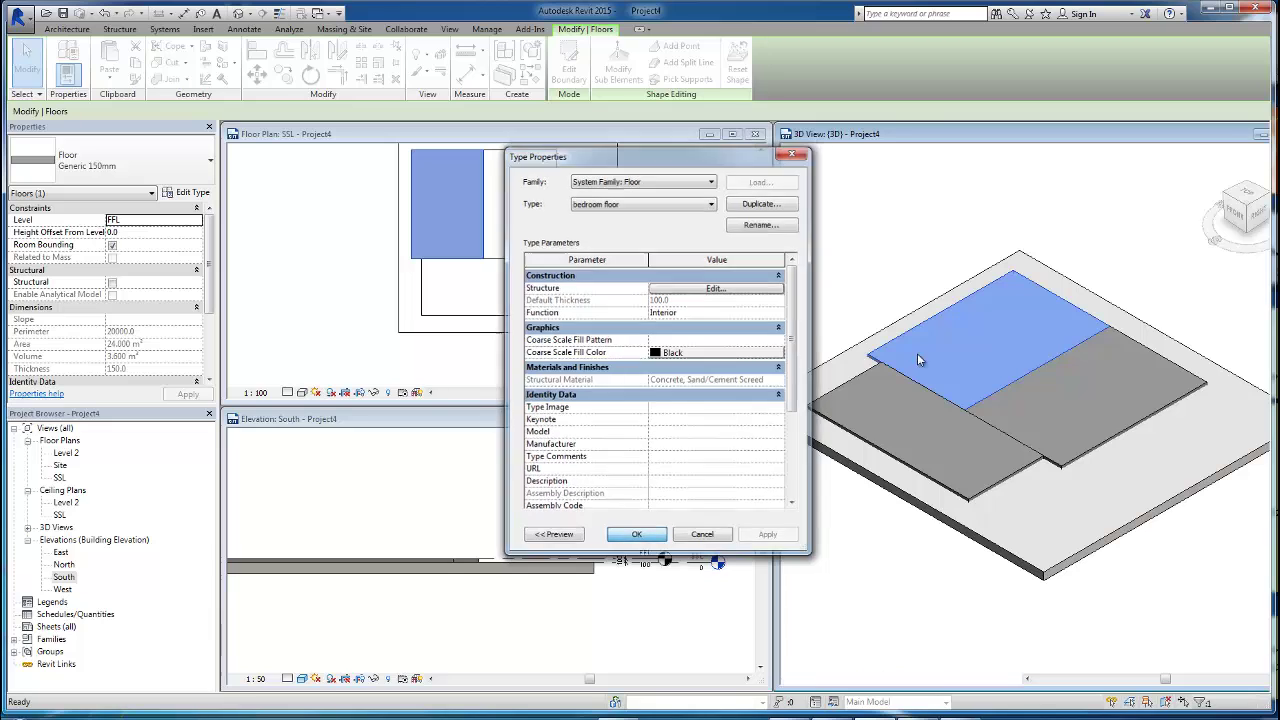
left_click(922, 290)
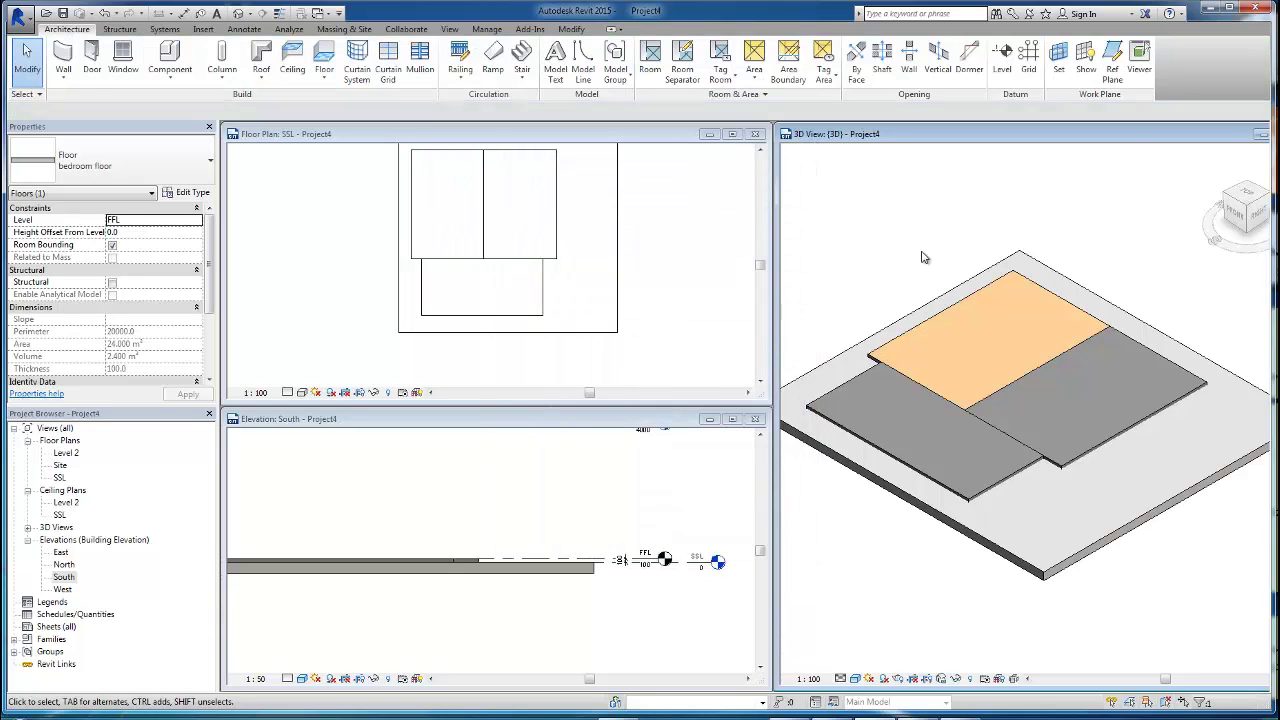
Step: Delete the same-sized grey panel beside the bedroom floor and set the SSL floor plan's visual style to Shaded
left_click(1143, 352)
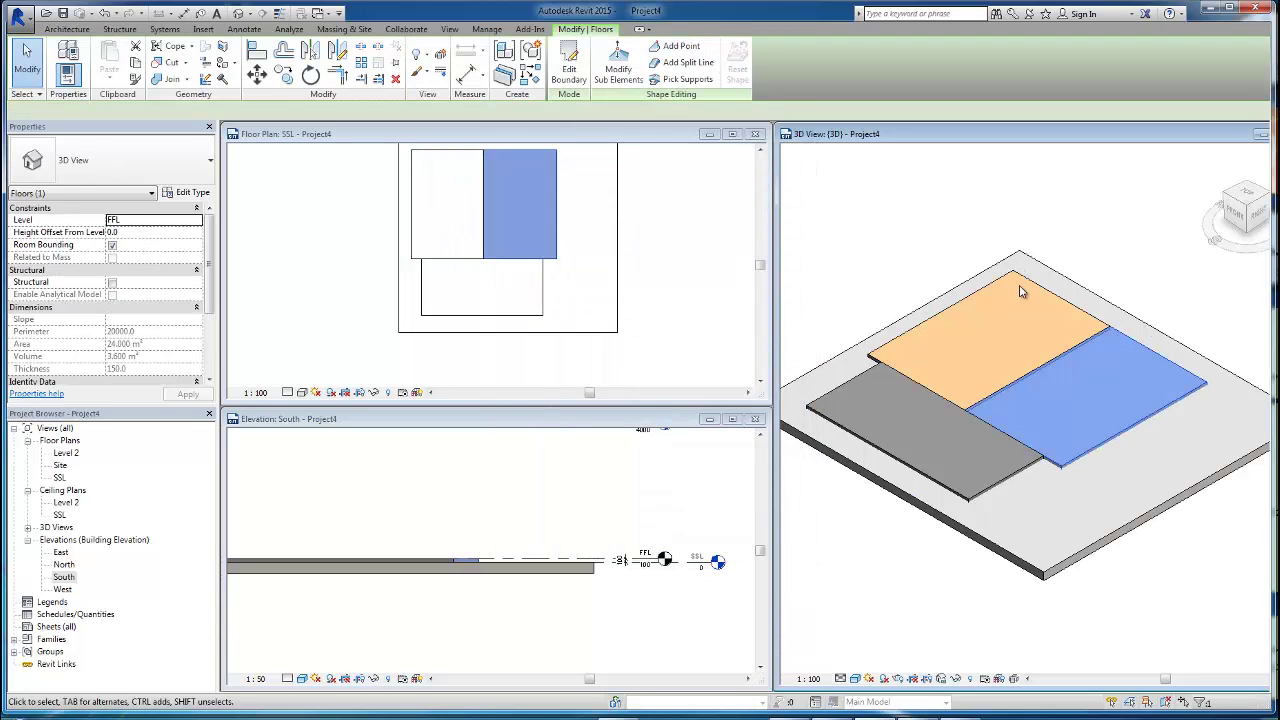
key("Delete")
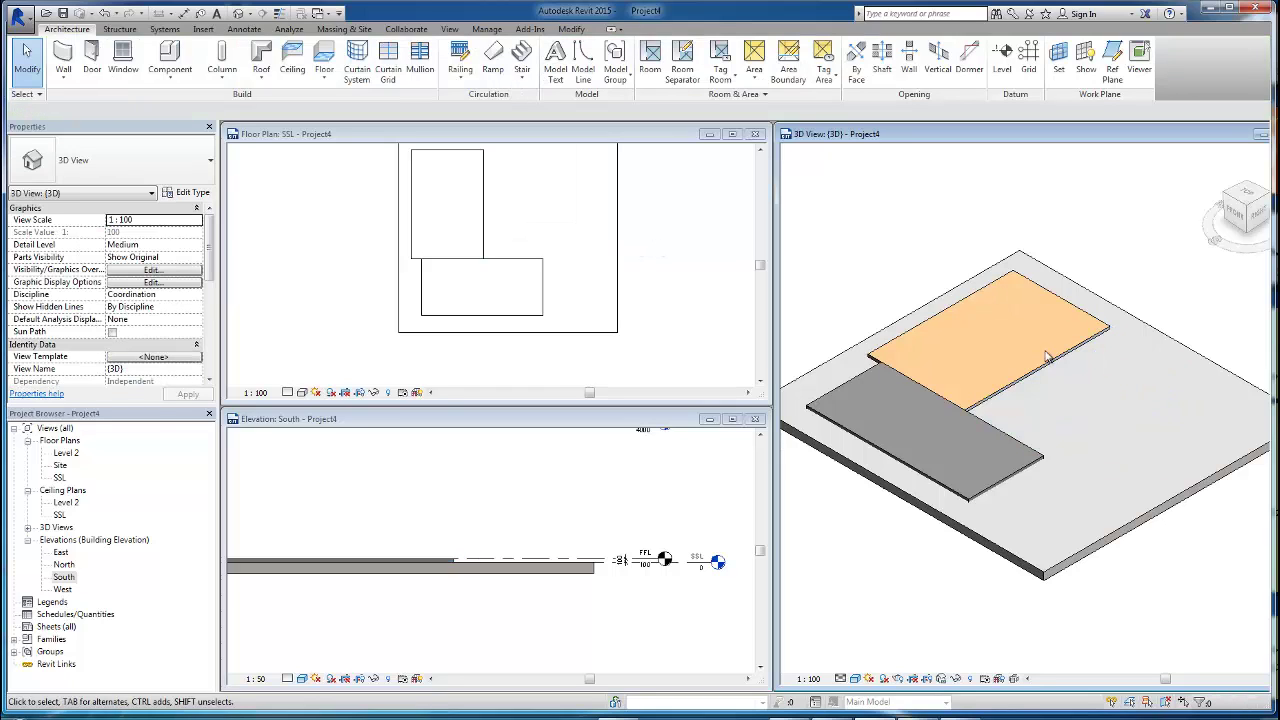
left_click(487, 242)
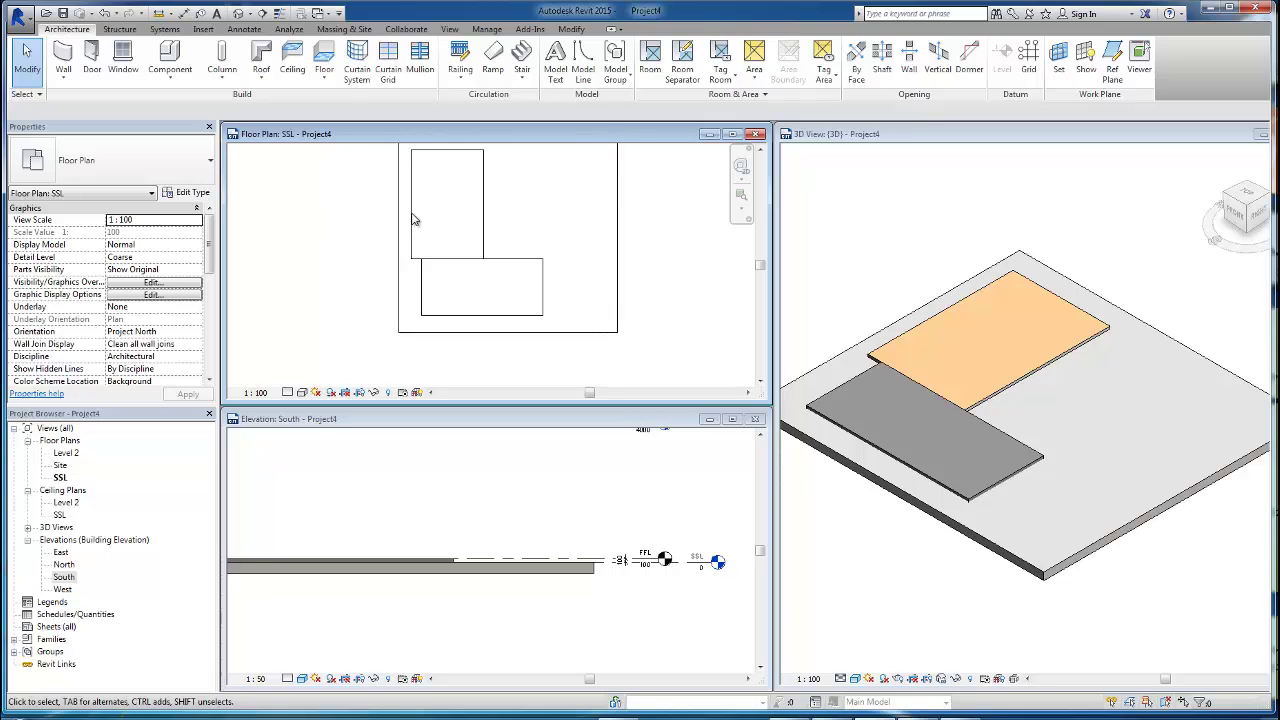
left_click(411, 178)
left_click(302, 392)
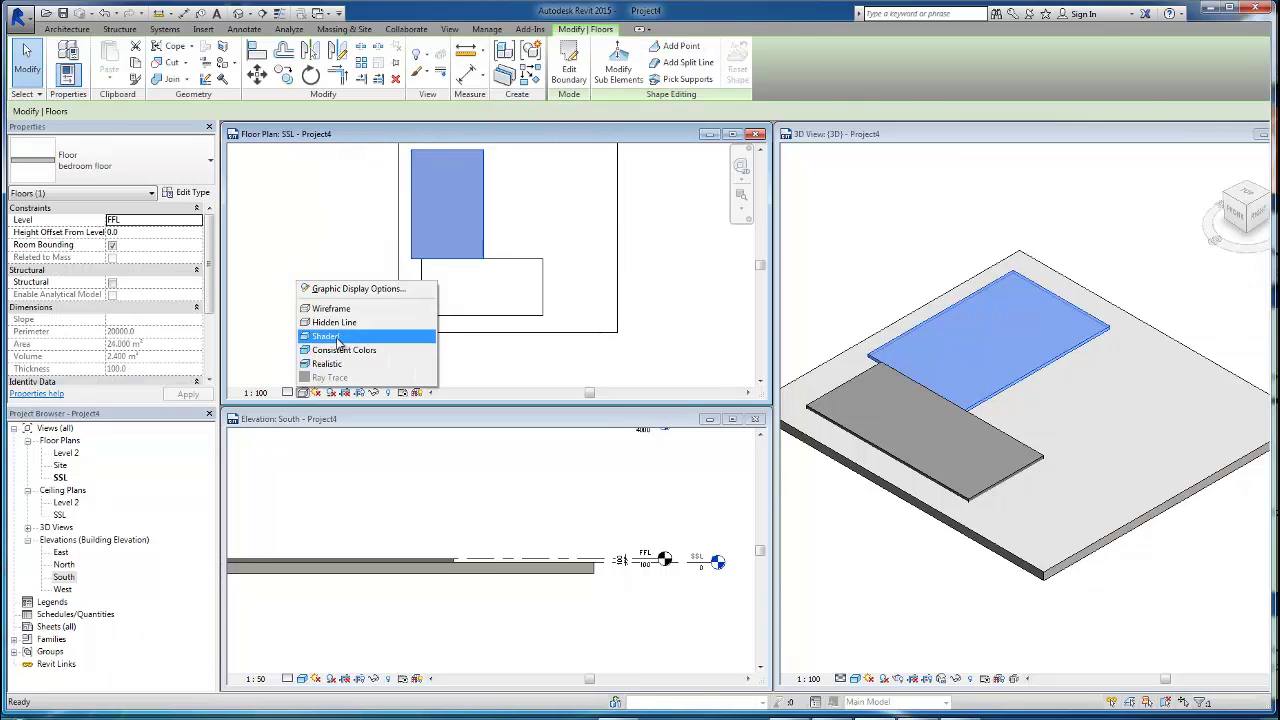
left_click(343, 338)
left_click(349, 249)
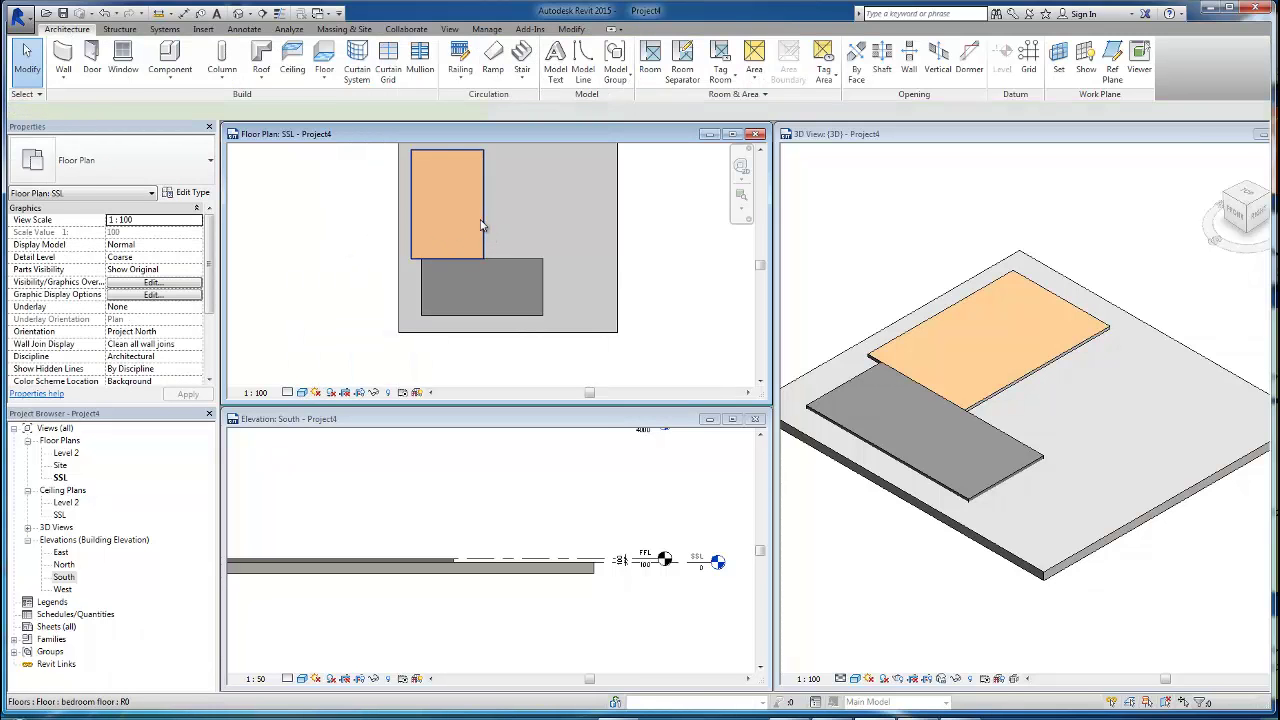
Step: Try to copy the bedroom floor panel into the space beside it in the SSL plan, and undo the copy
left_click(482, 232)
left_click(285, 77)
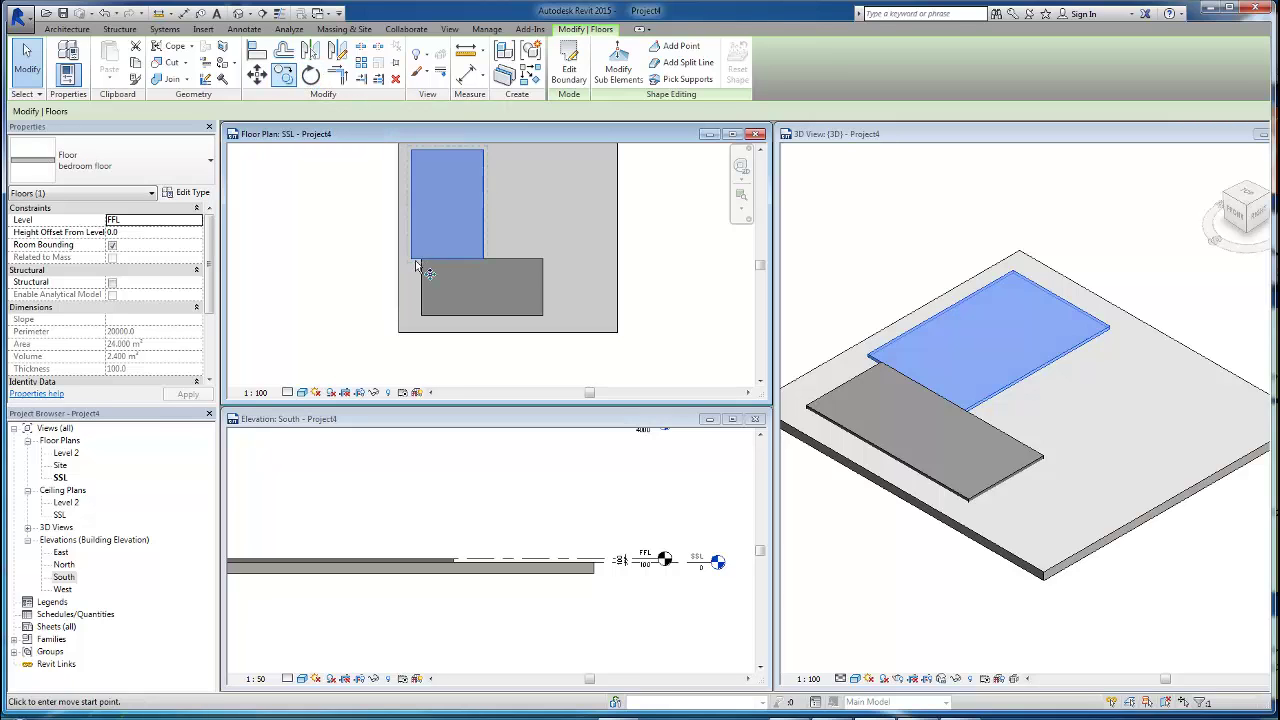
left_click(488, 250)
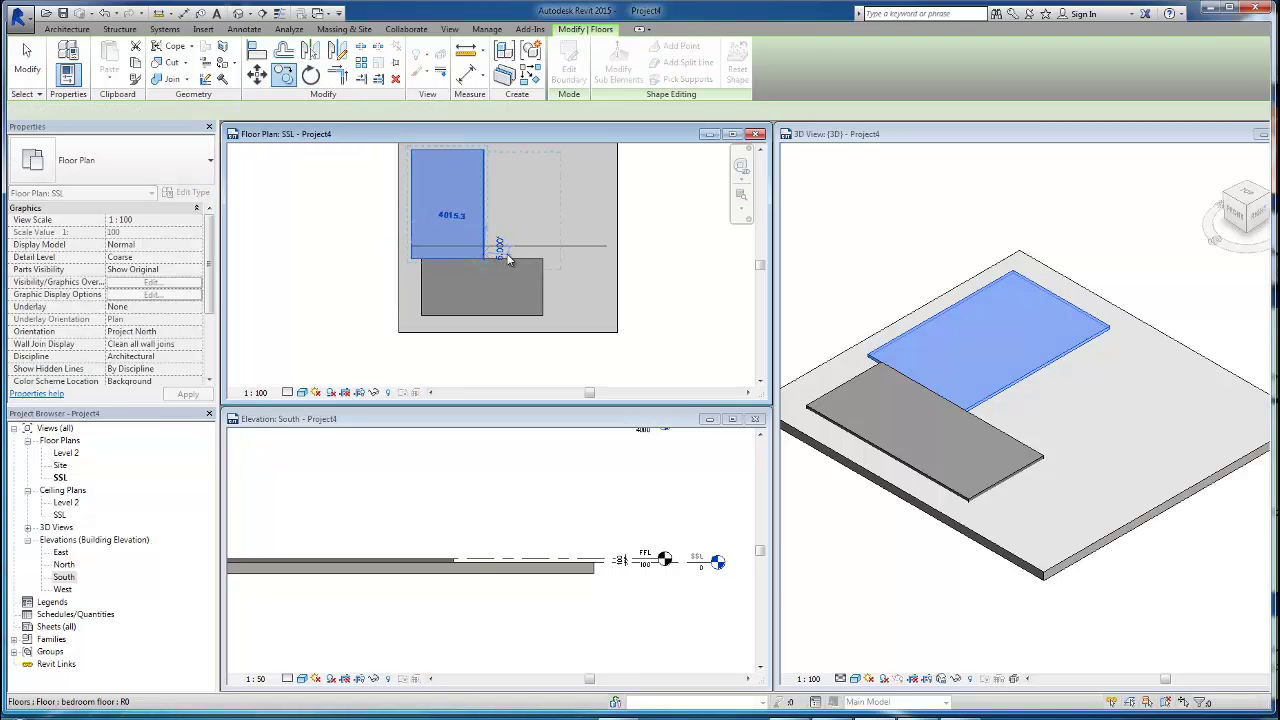
left_click(561, 257)
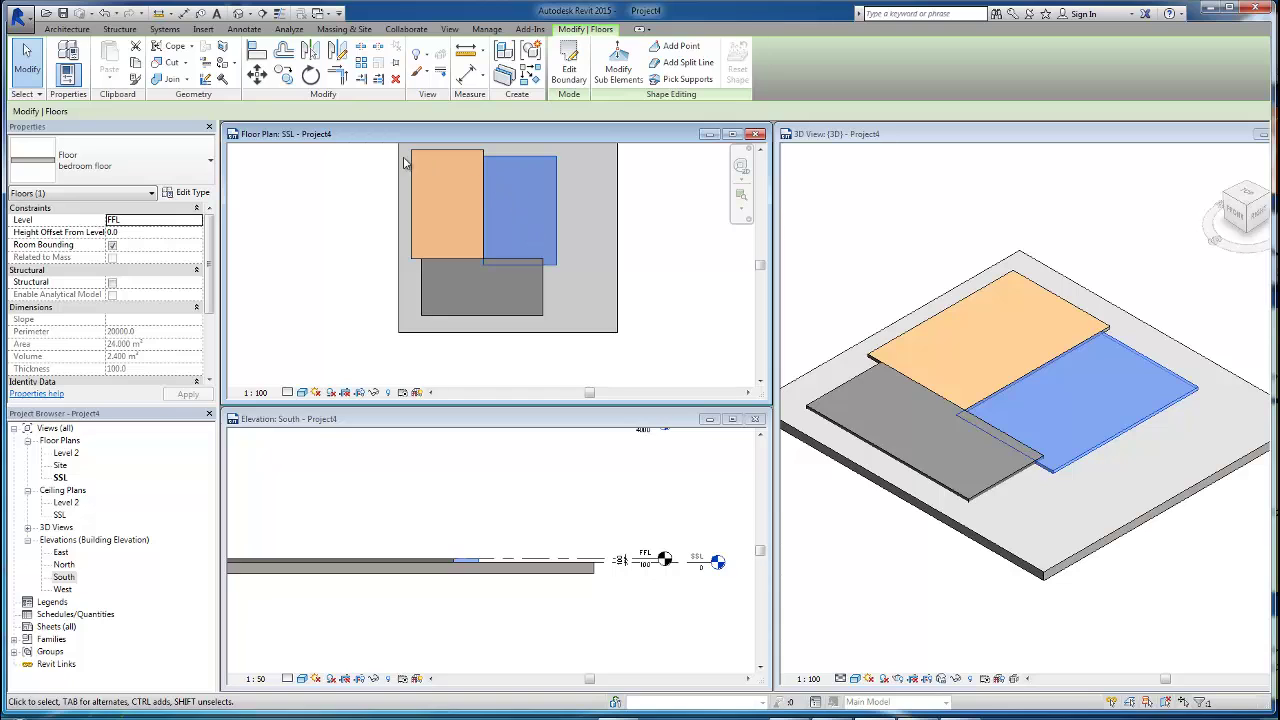
key("ctrl+z")
key("Escape")
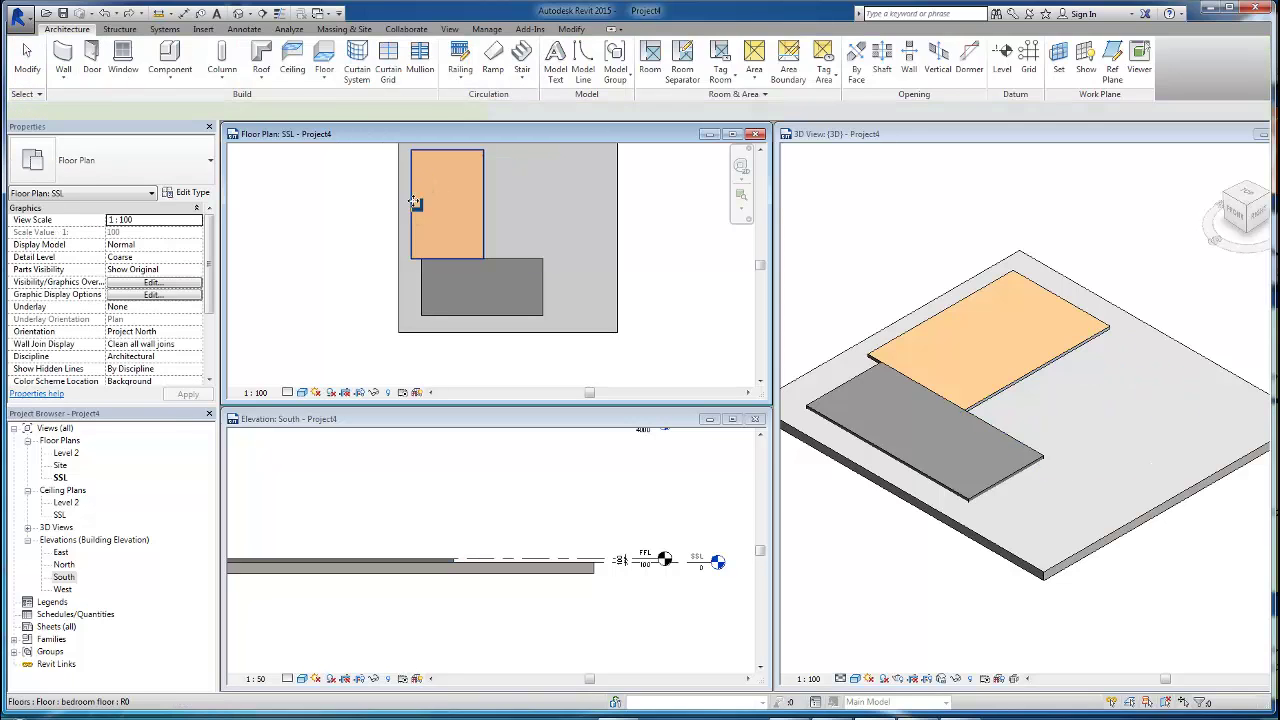
Step: Copy the bedroom floor panel horizontally by its own width so the copy abuts its right edge in the SSL plan
left_click(411, 225)
key("c")
key("o")
left_click(411, 248)
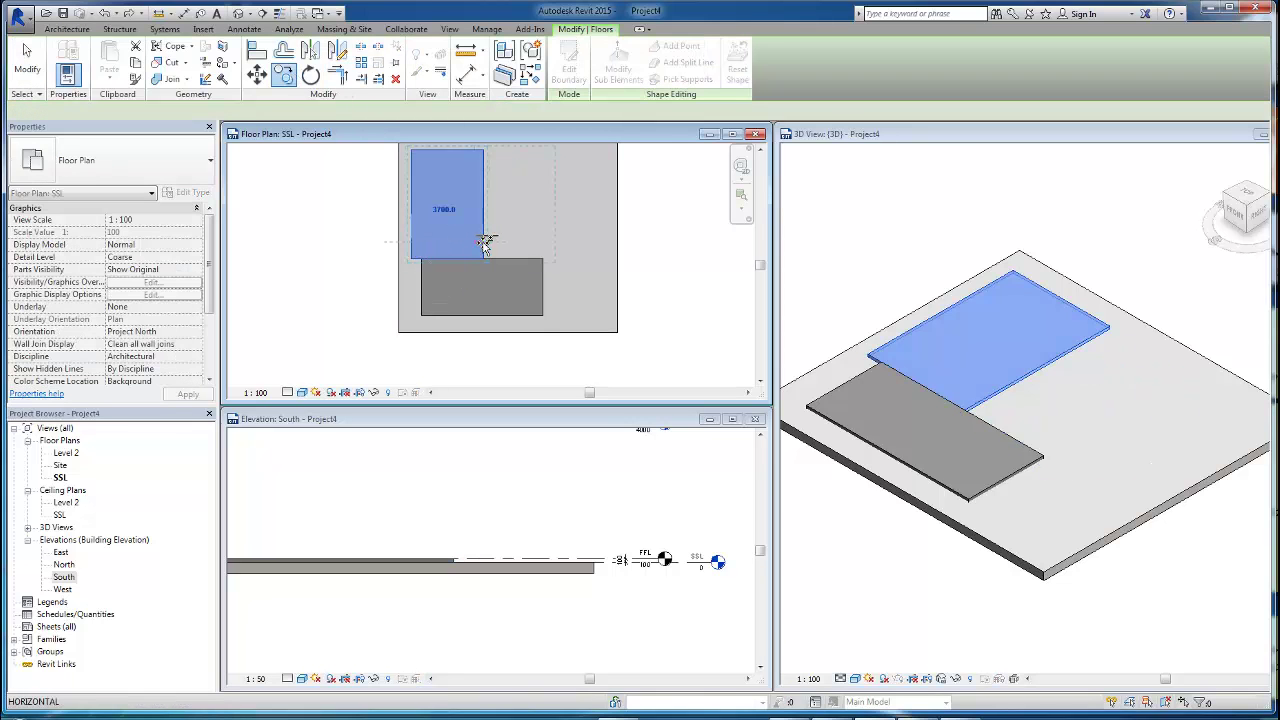
left_click(485, 244)
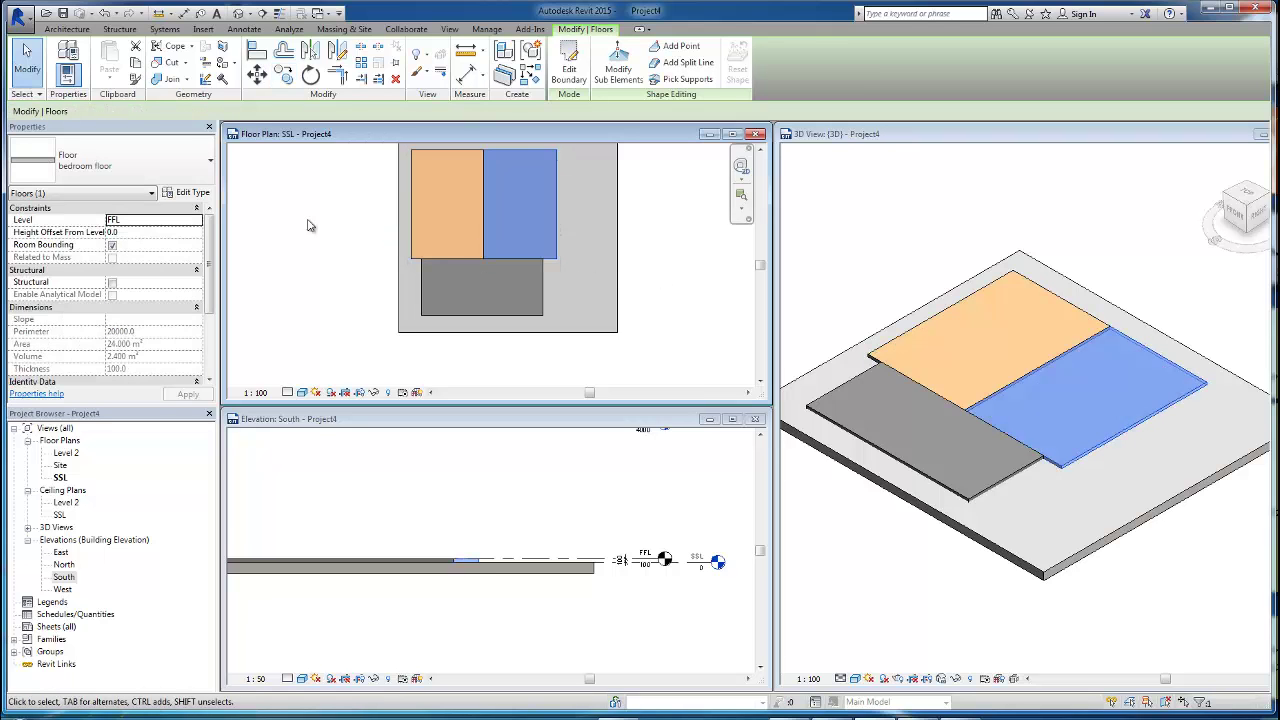
Step: Duplicate the copied panel's floor type under the name "toilet floor"
left_click(190, 192)
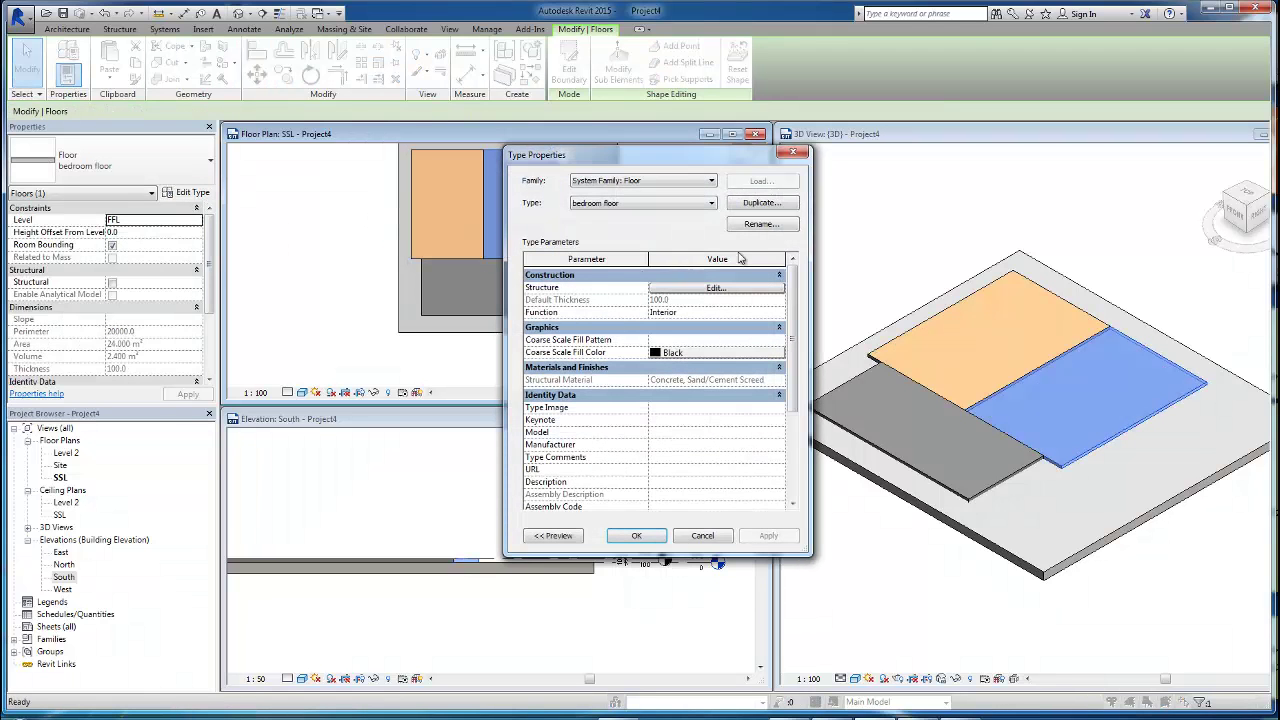
left_click(760, 203)
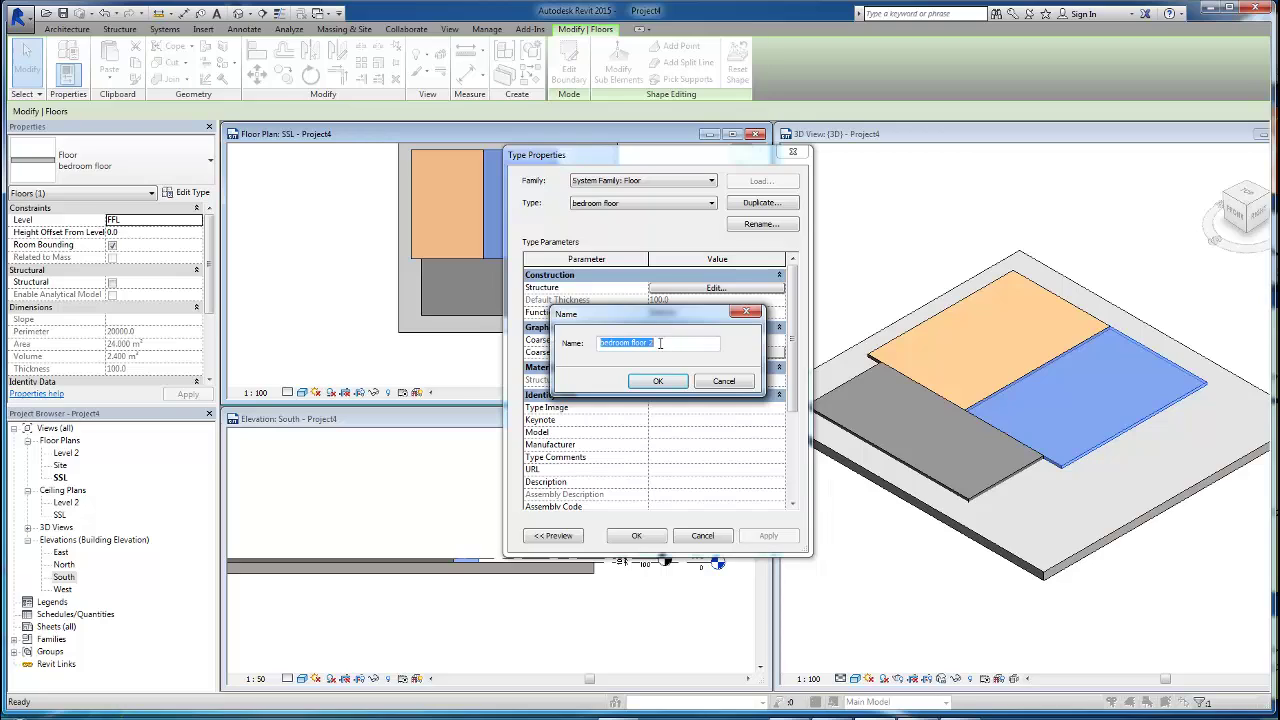
type("toilet floor")
left_click(668, 385)
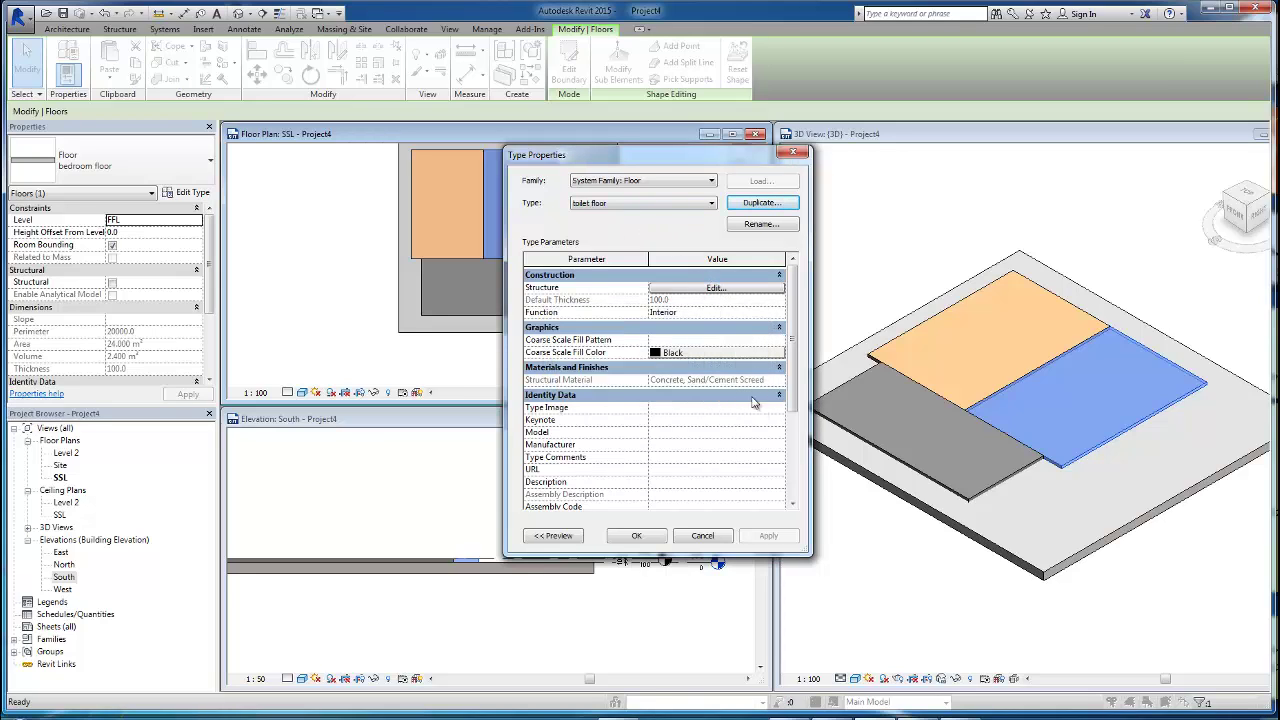
Step: Set the finish layer material of the toilet floor type to Ceiling Tile 600 x 600 and apply the type to the copied panel
left_click(716, 289)
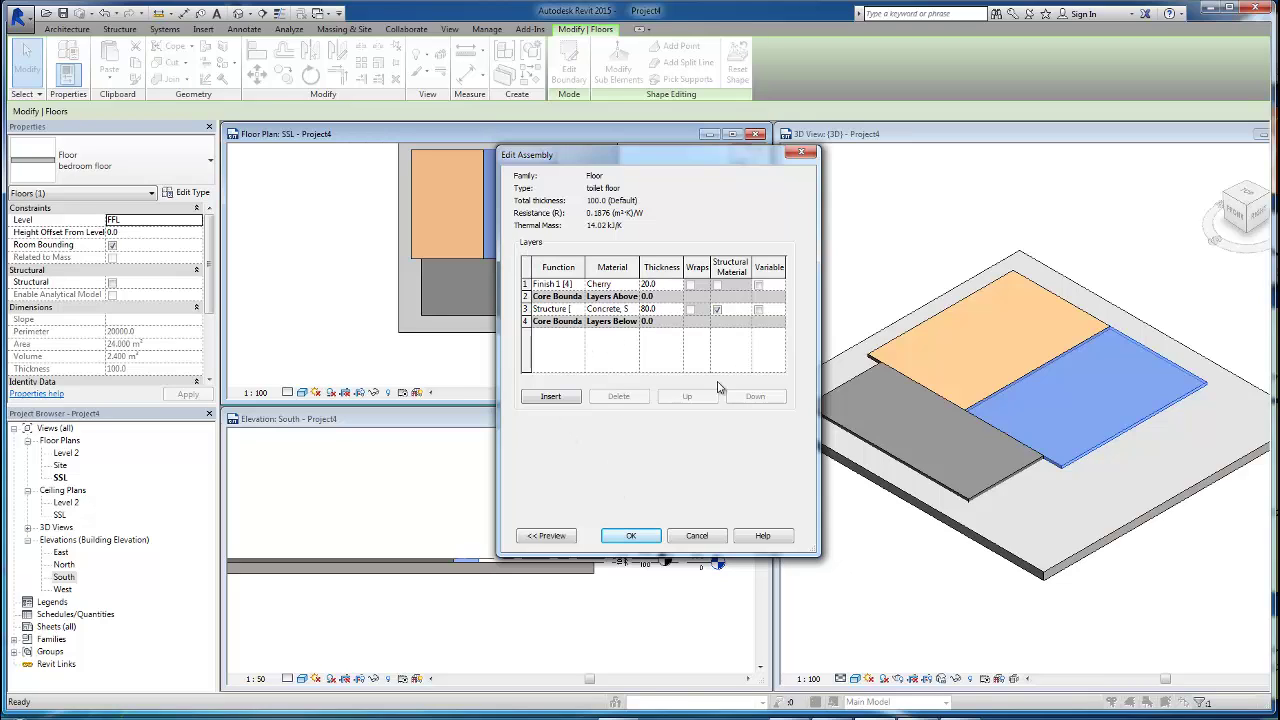
left_click(634, 285)
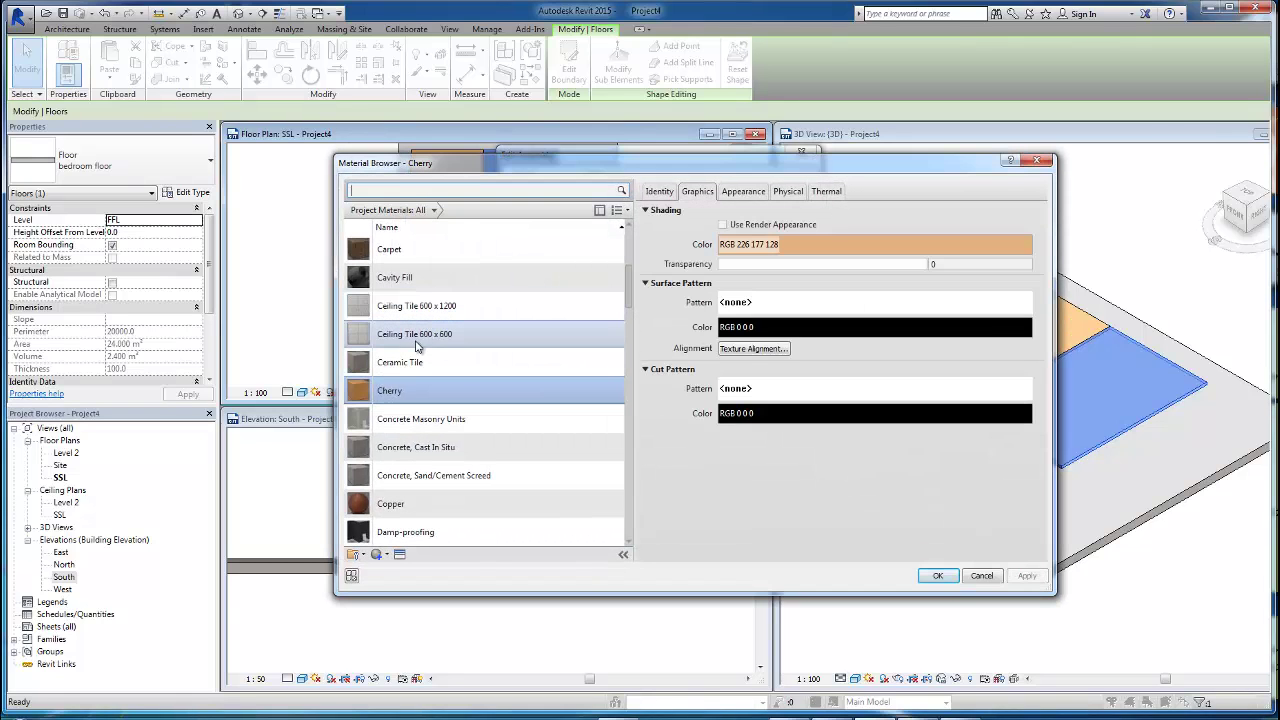
left_click(410, 334)
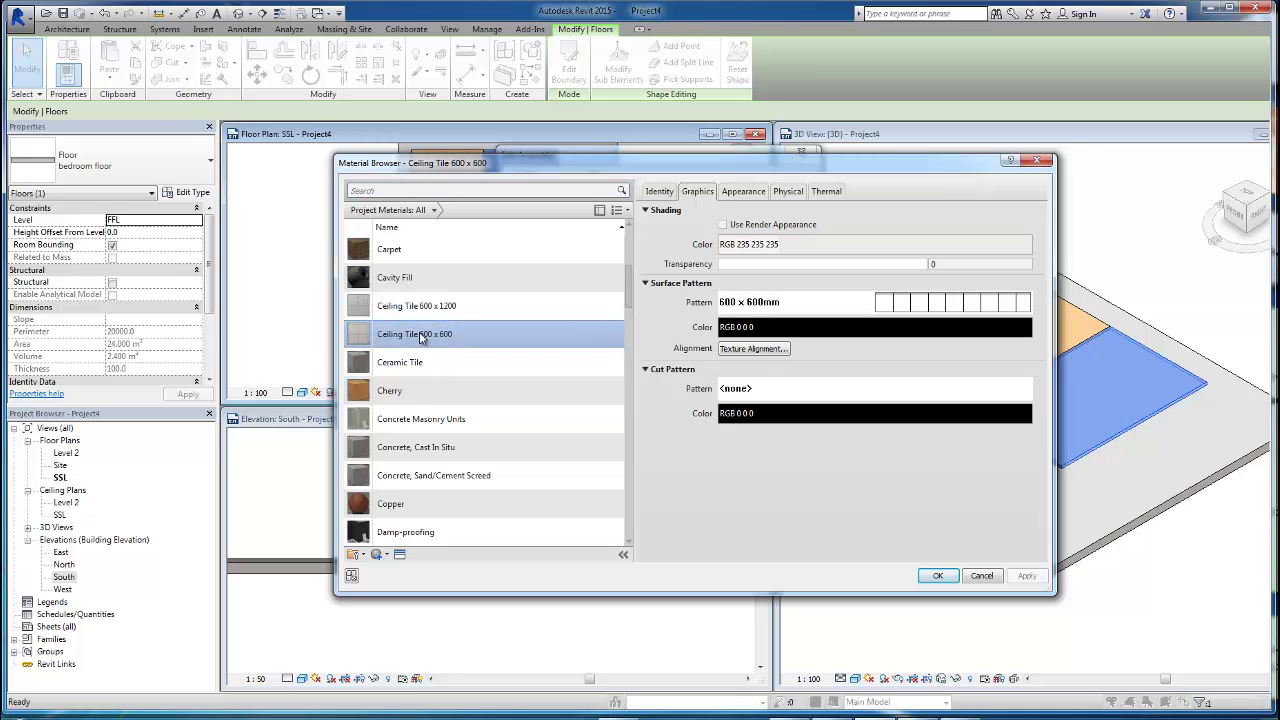
left_click(935, 577)
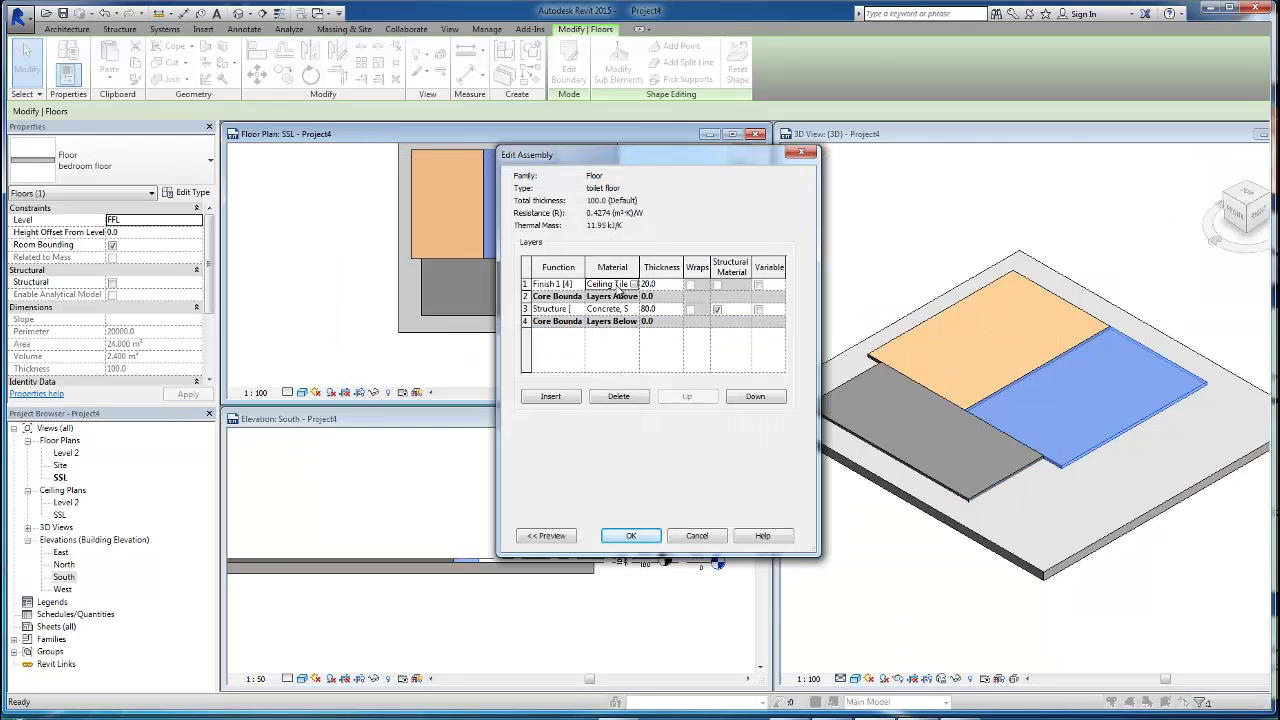
left_click(644, 537)
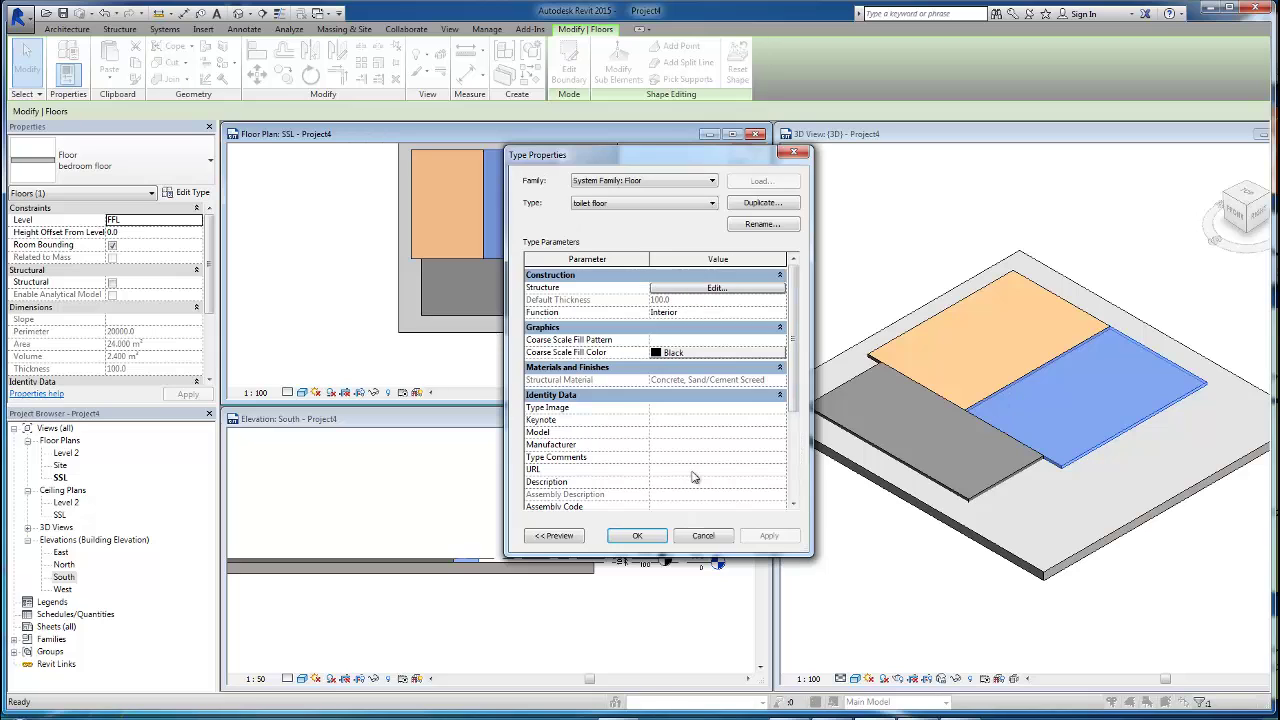
left_click(646, 537)
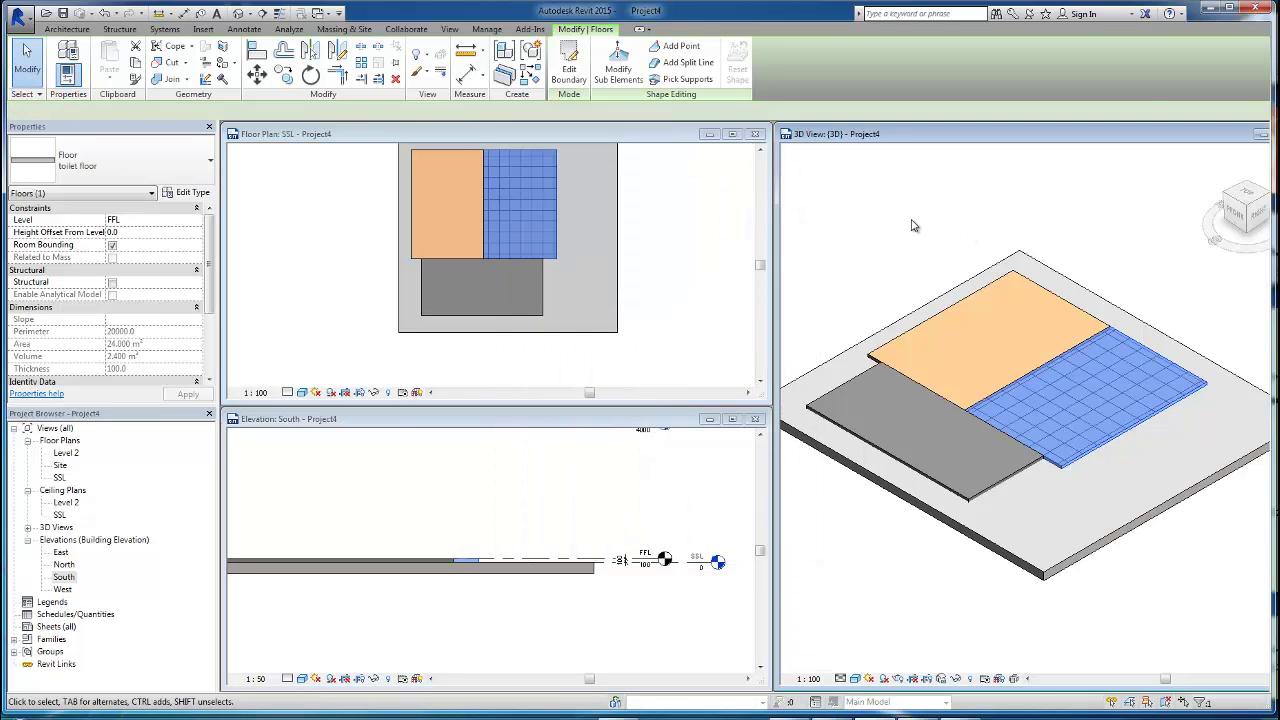
left_click(898, 250)
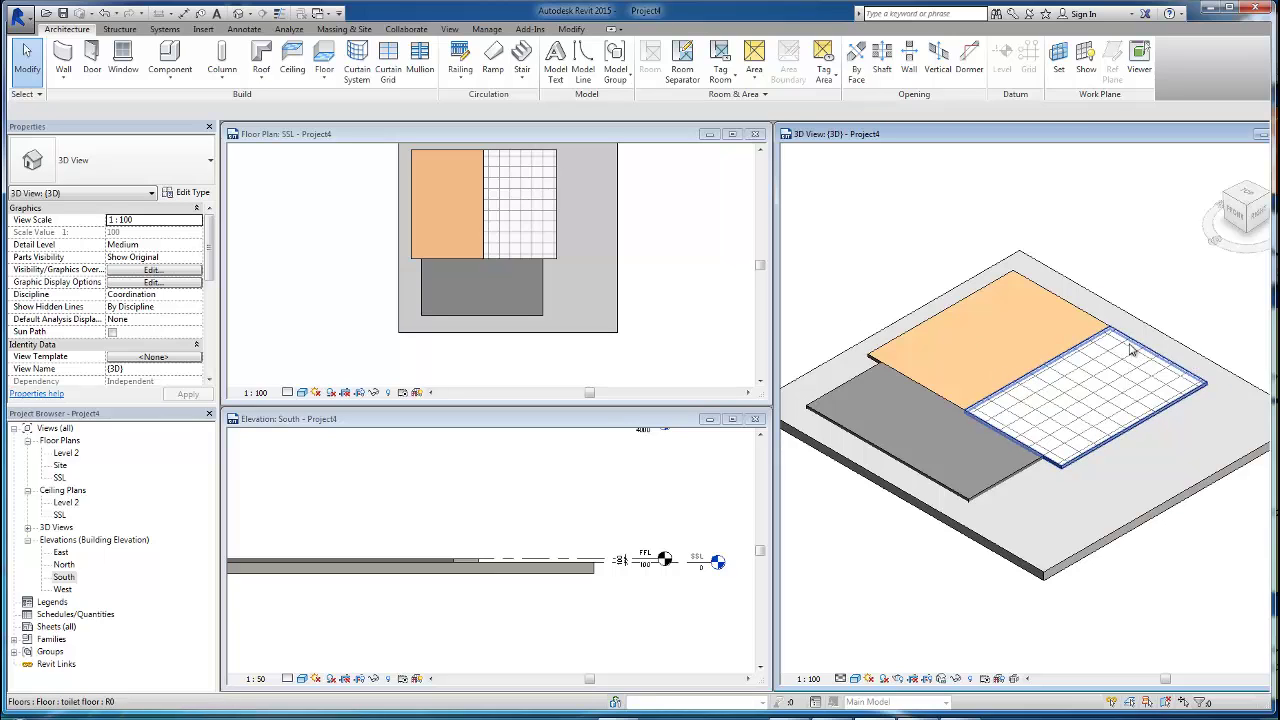
Step: Edit the toilet floor type's structure and set its concrete screed layer thickness to 30 mm
left_click(1131, 349)
left_click(966, 328)
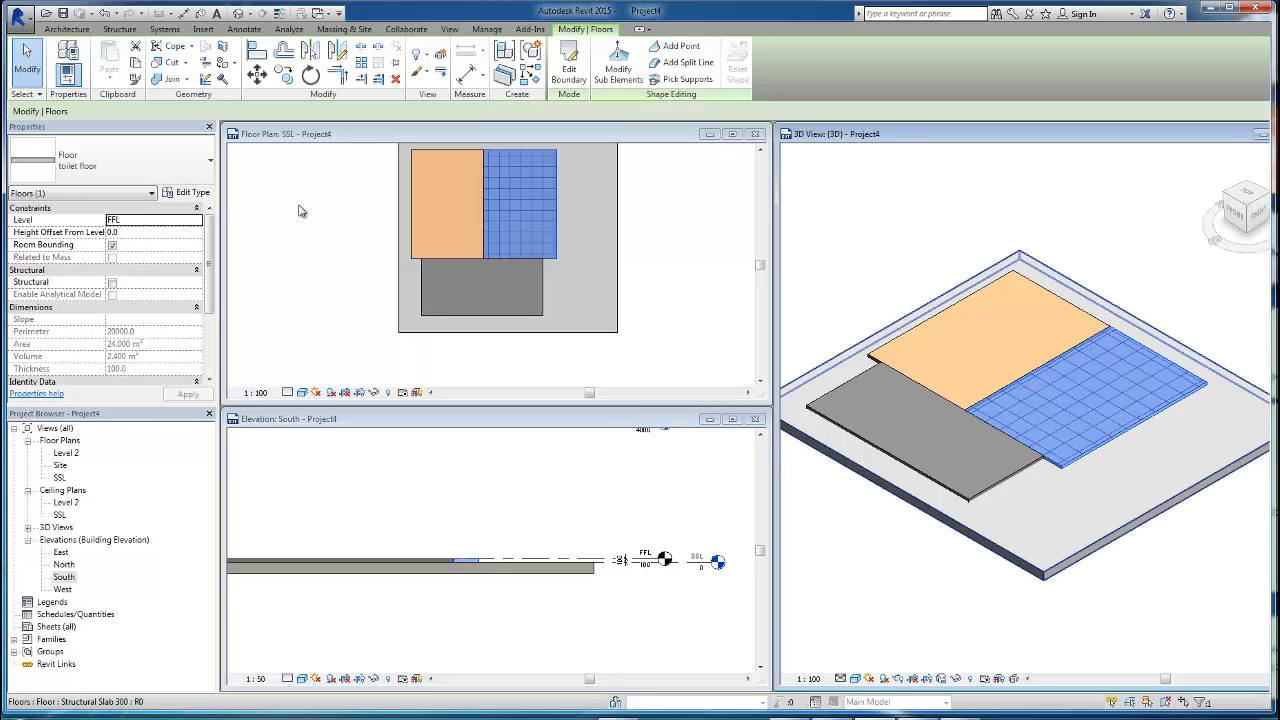
left_click(190, 192)
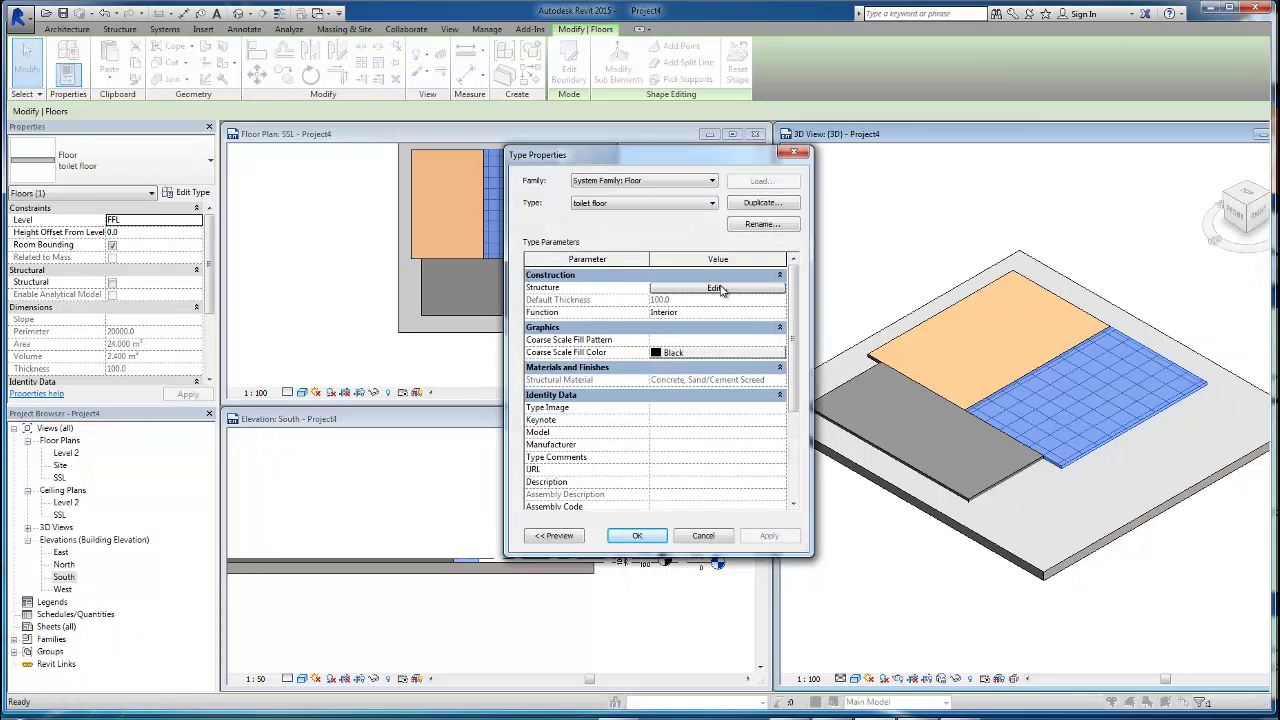
left_click(716, 288)
left_click(662, 308)
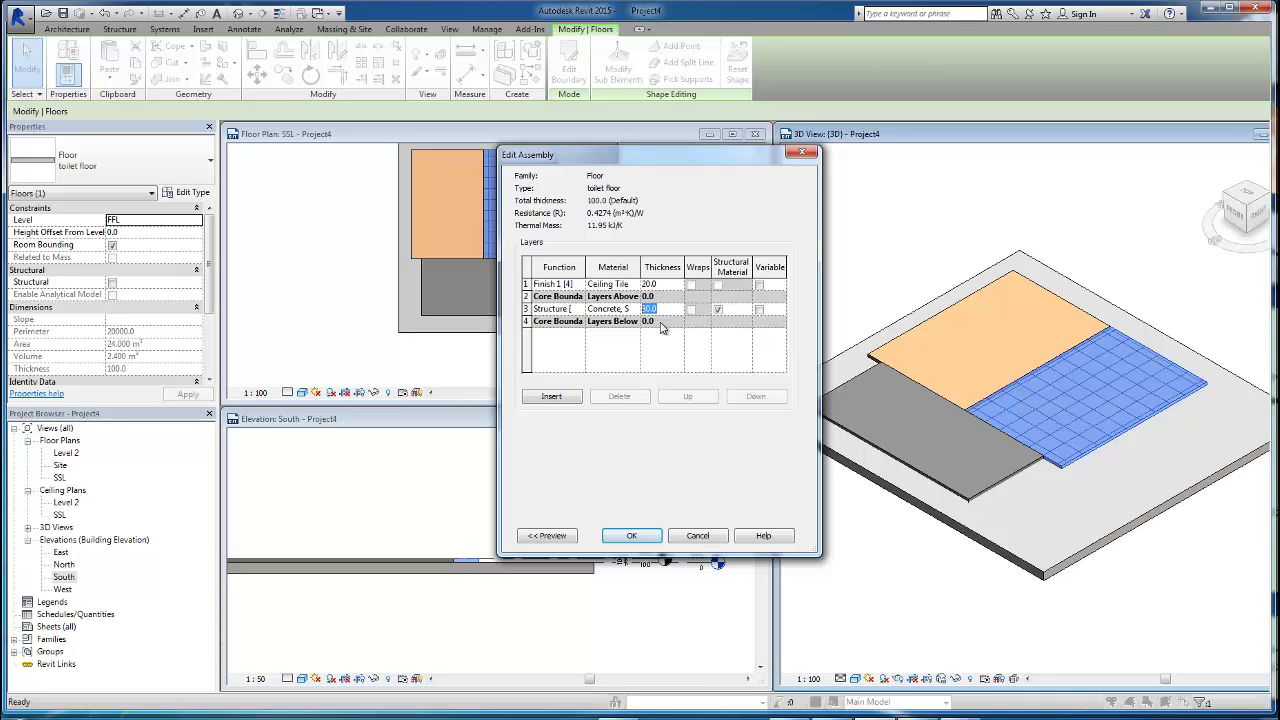
type("30")
left_click(666, 284)
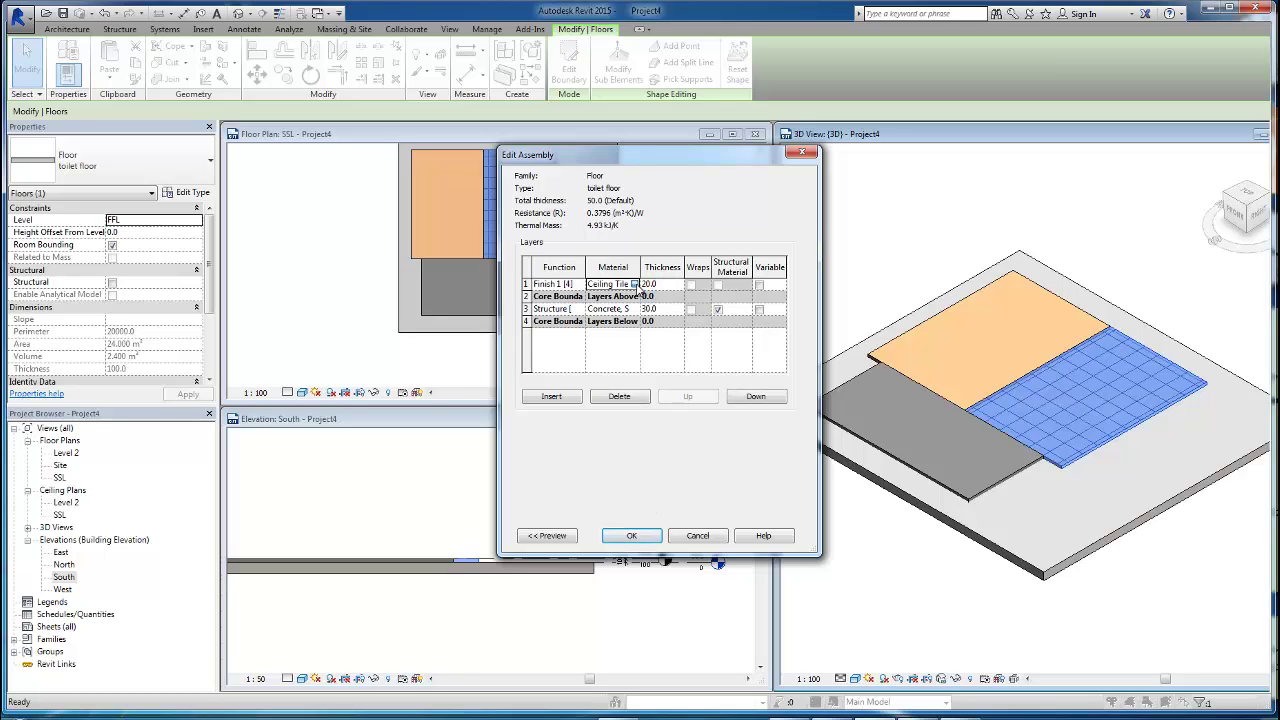
Step: Search the project materials for "tile" and assign Ceramic Tile to the toilet floor's finish layer
left_click(634, 286)
left_click(634, 286)
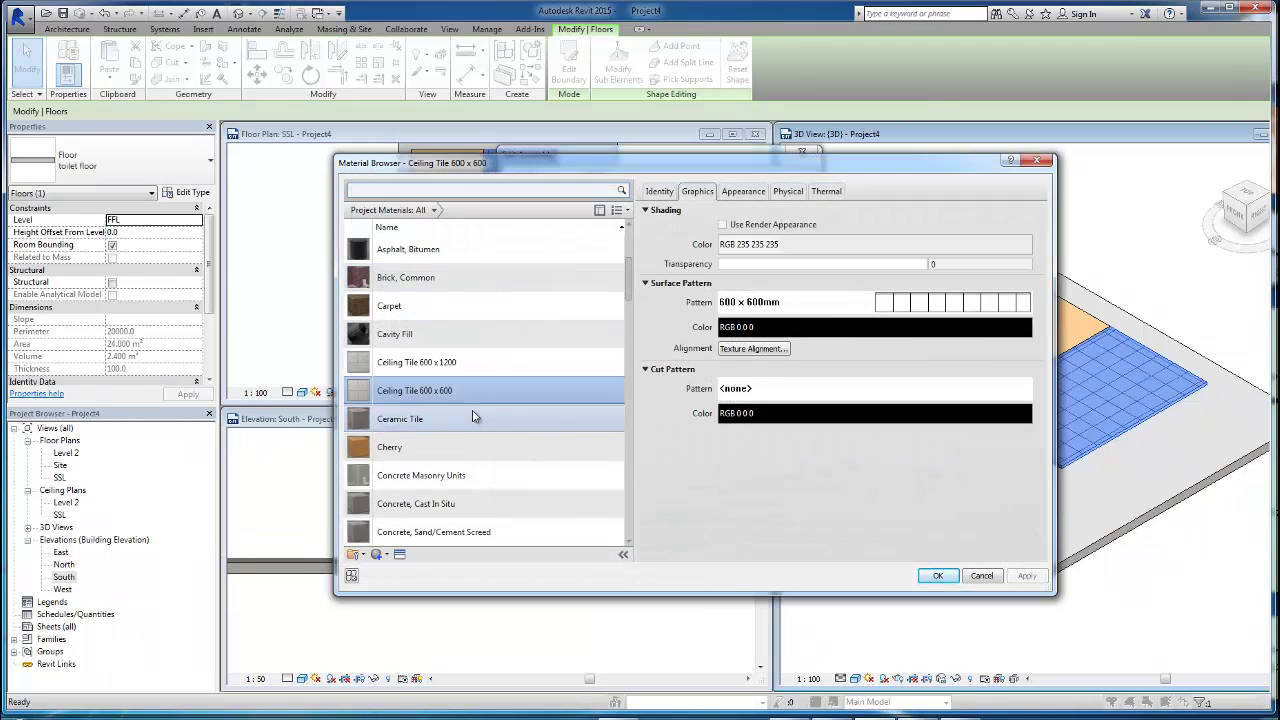
type("t")
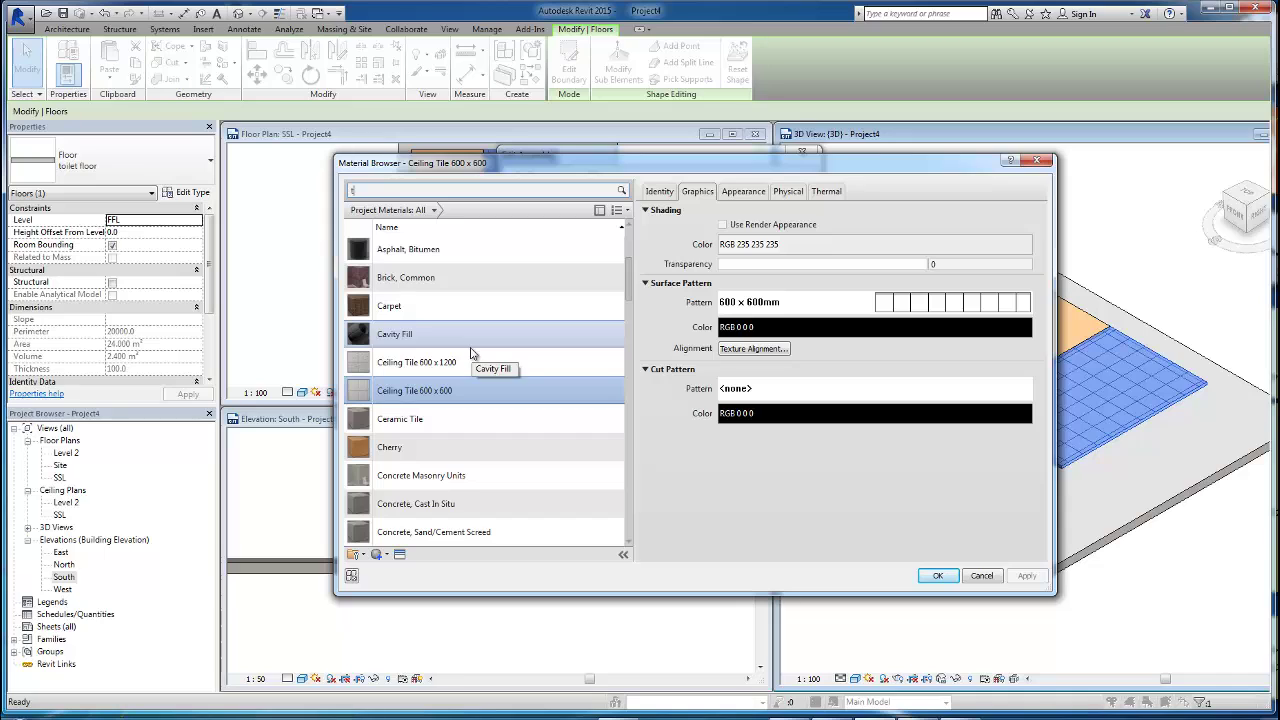
type("ile")
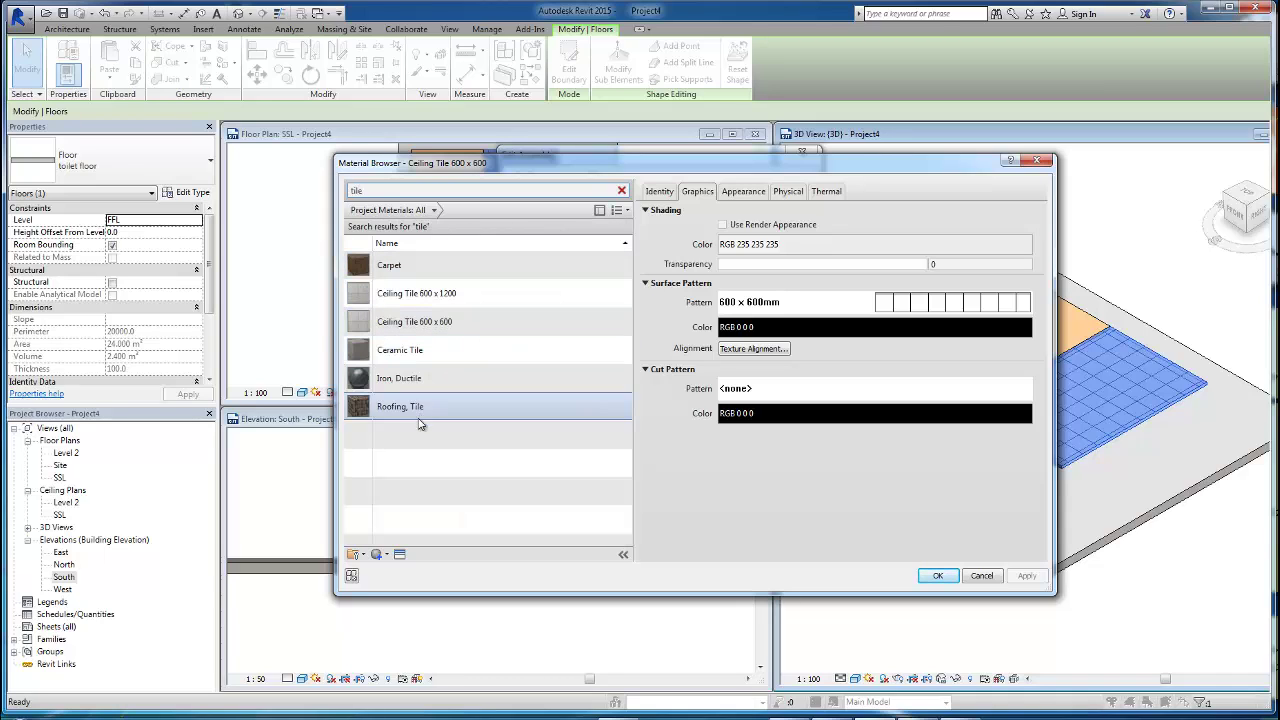
left_click(445, 352)
left_click(938, 576)
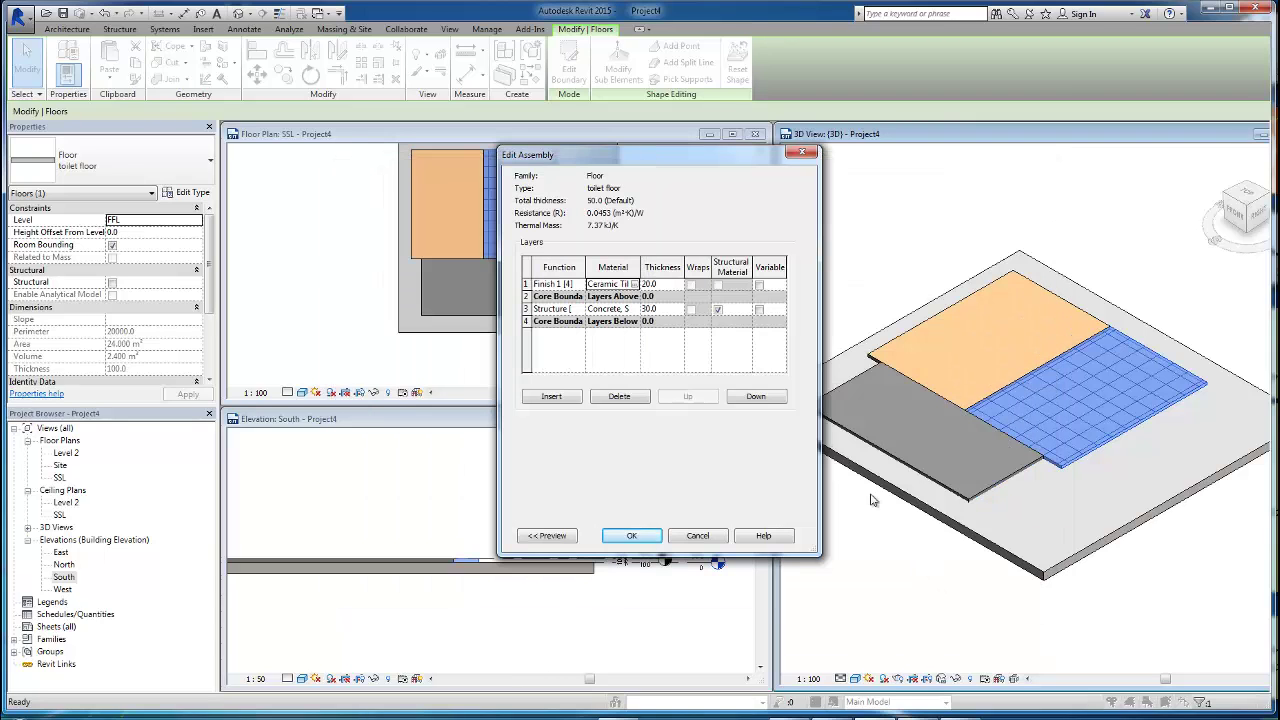
Step: Set the toilet floor's ceramic finish layer to 10 mm and its concrete screed layer to 40 mm, and apply the type changes
left_click(662, 284)
type("10")
left_click(668, 309)
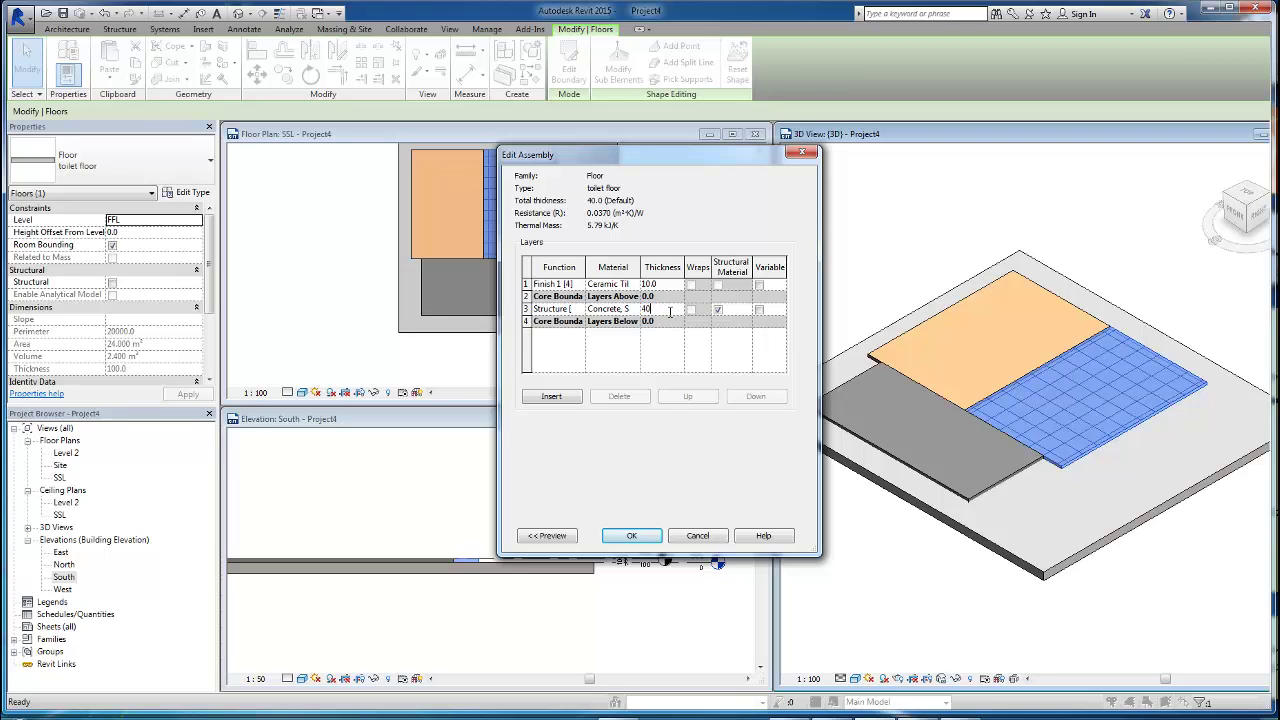
left_click(630, 309)
left_click(633, 309)
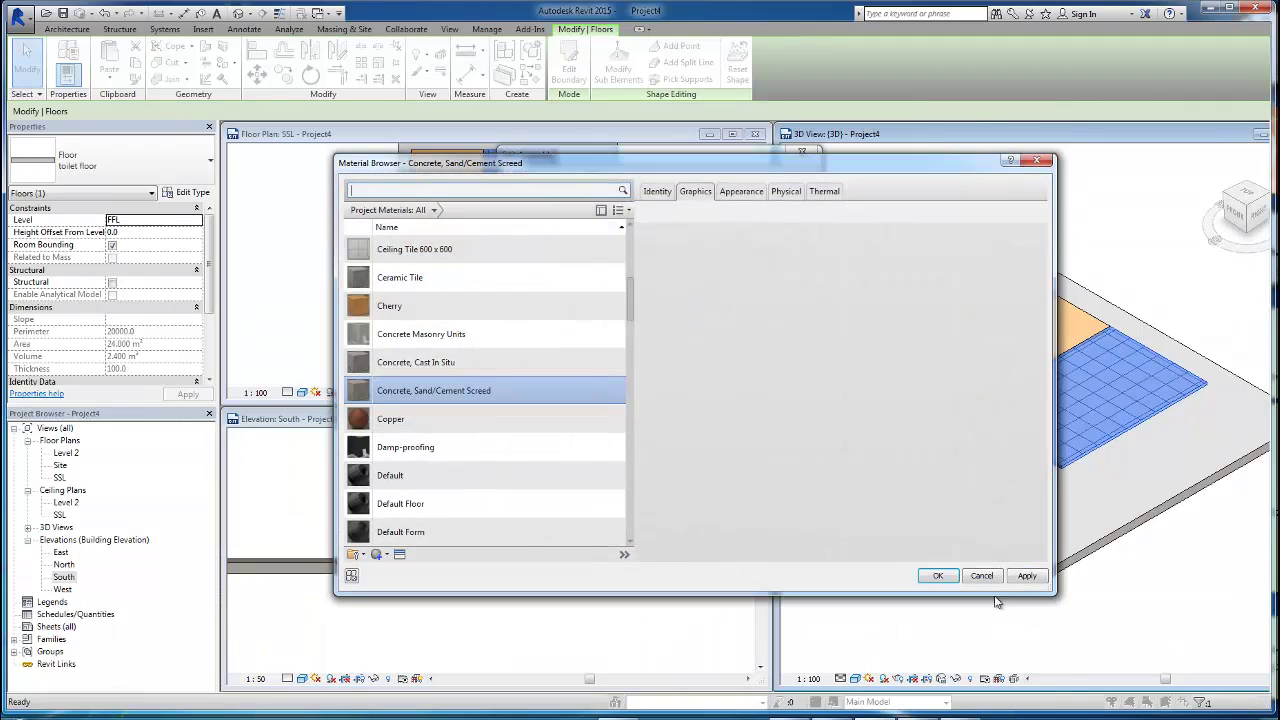
left_click(981, 576)
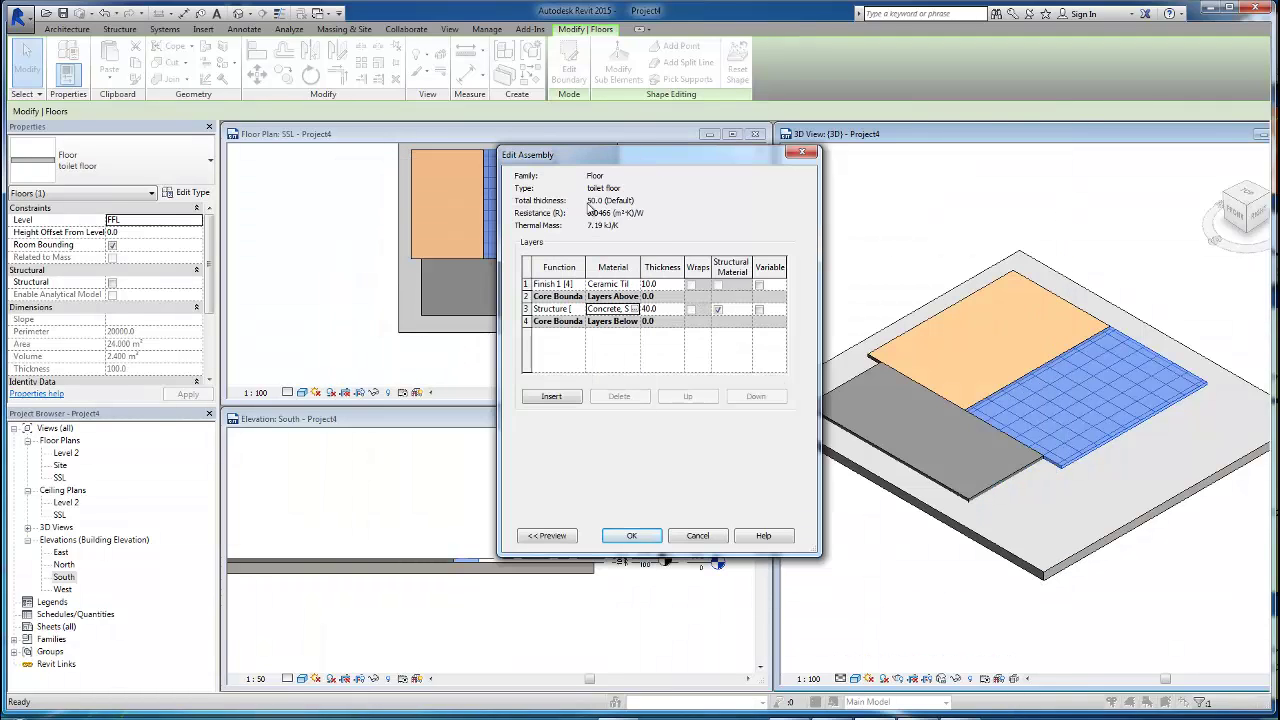
left_click(631, 535)
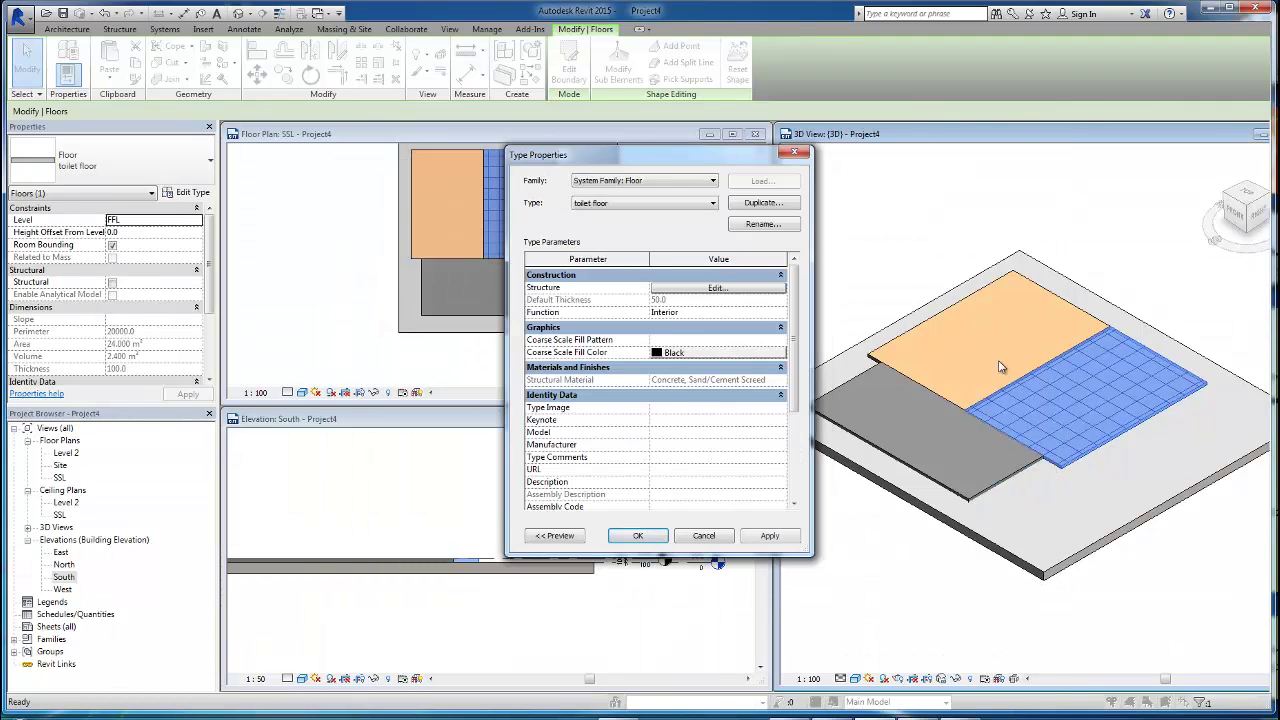
left_click(645, 536)
left_click(891, 249)
Step: Select the toilet floor panel in the South elevation and set its height offset from FFL to -50 mm
scroll(978, 414, "up", 5)
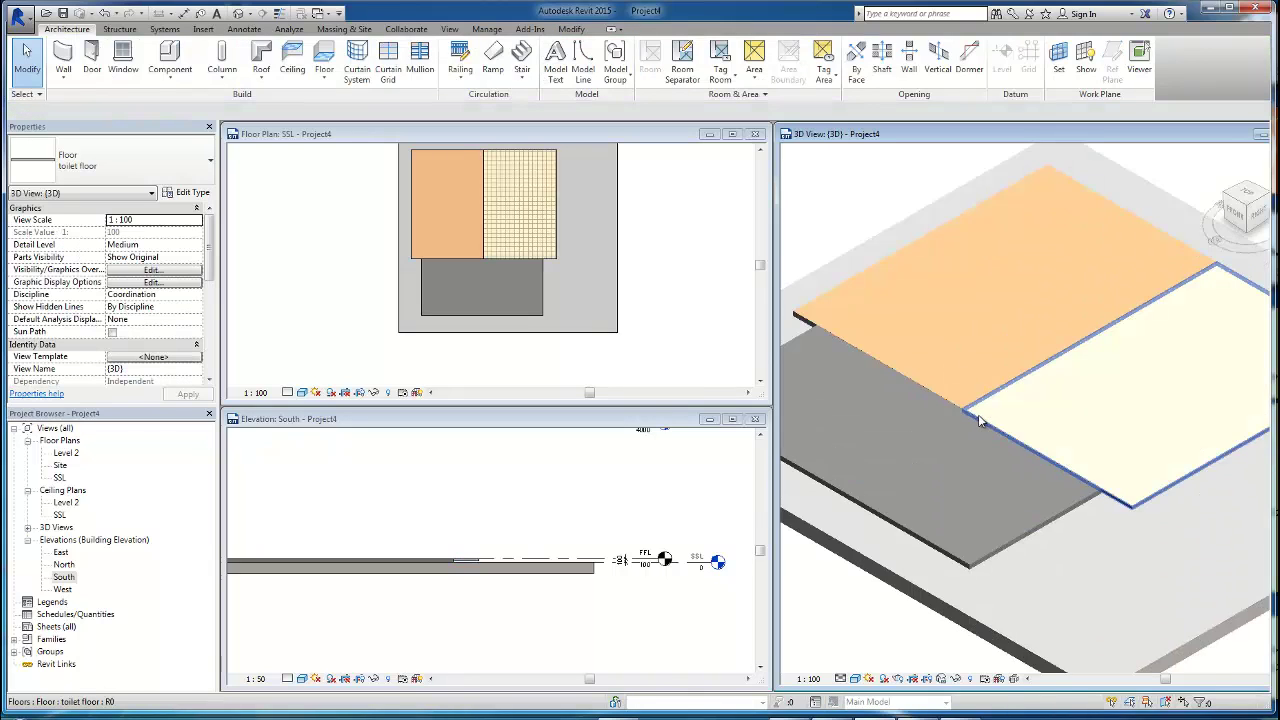
left_click(470, 575)
scroll(477, 563, "up", 5)
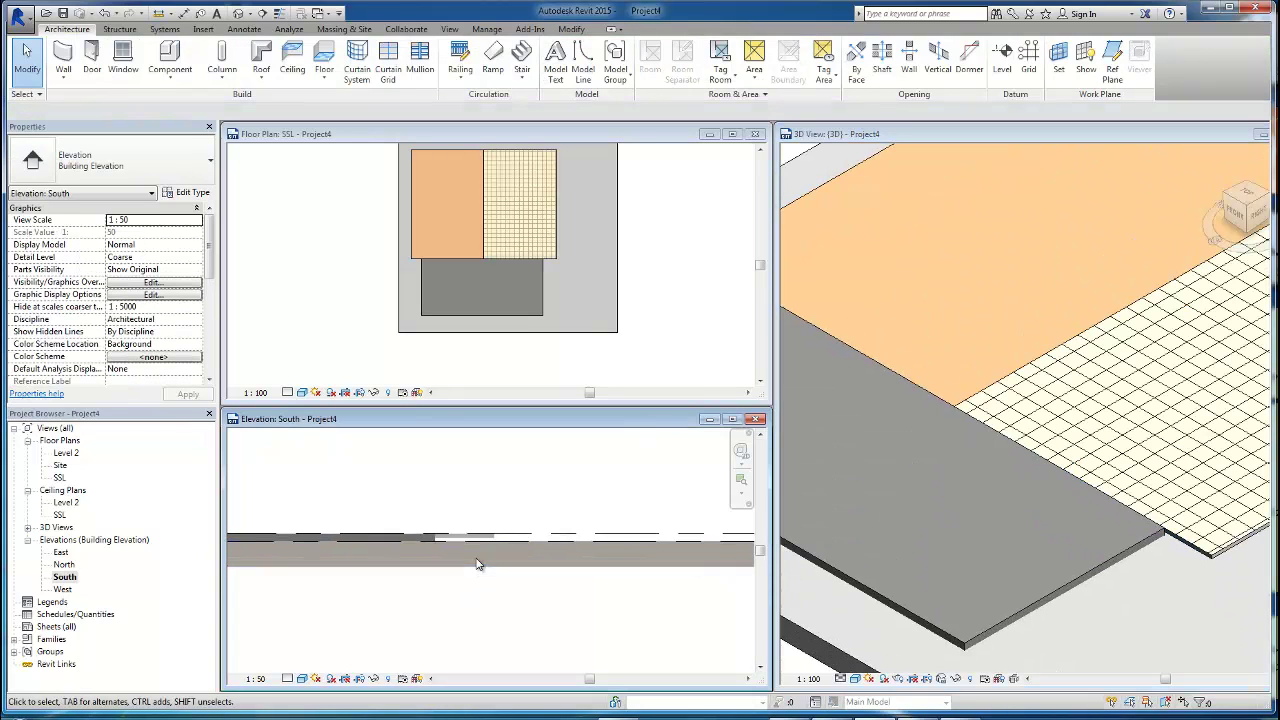
left_click(481, 535)
key("Escape")
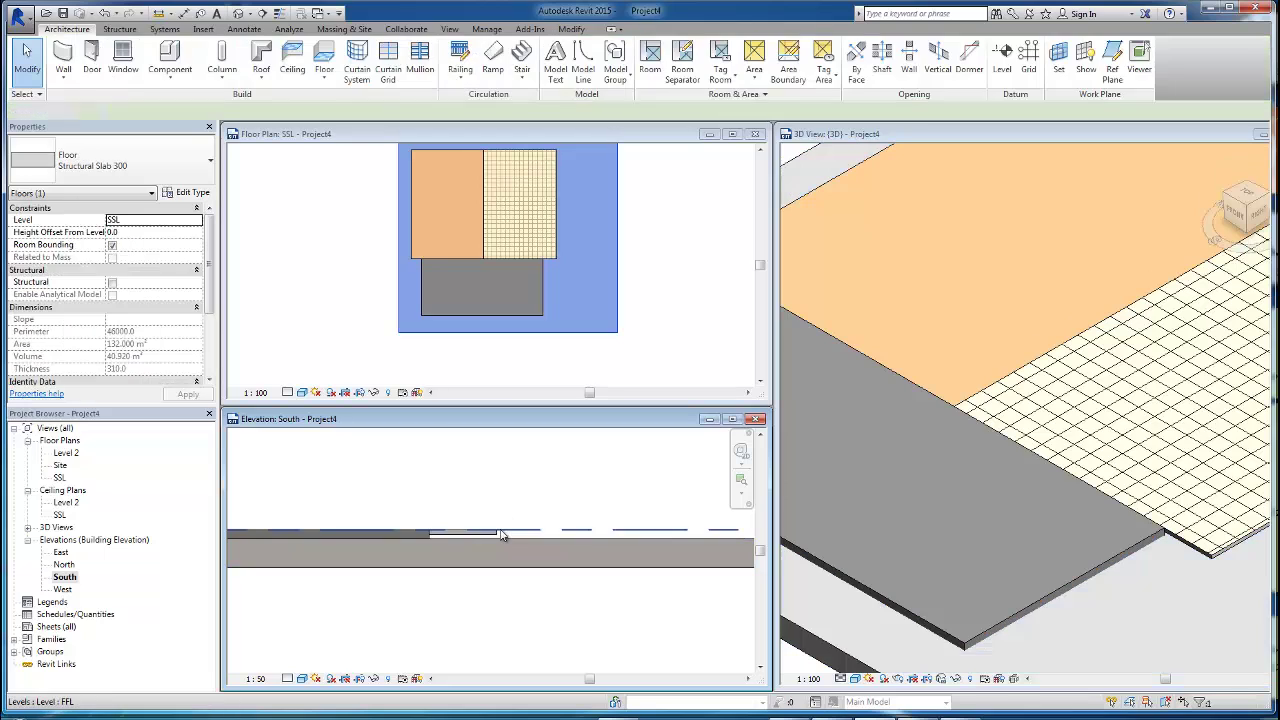
left_click(494, 535)
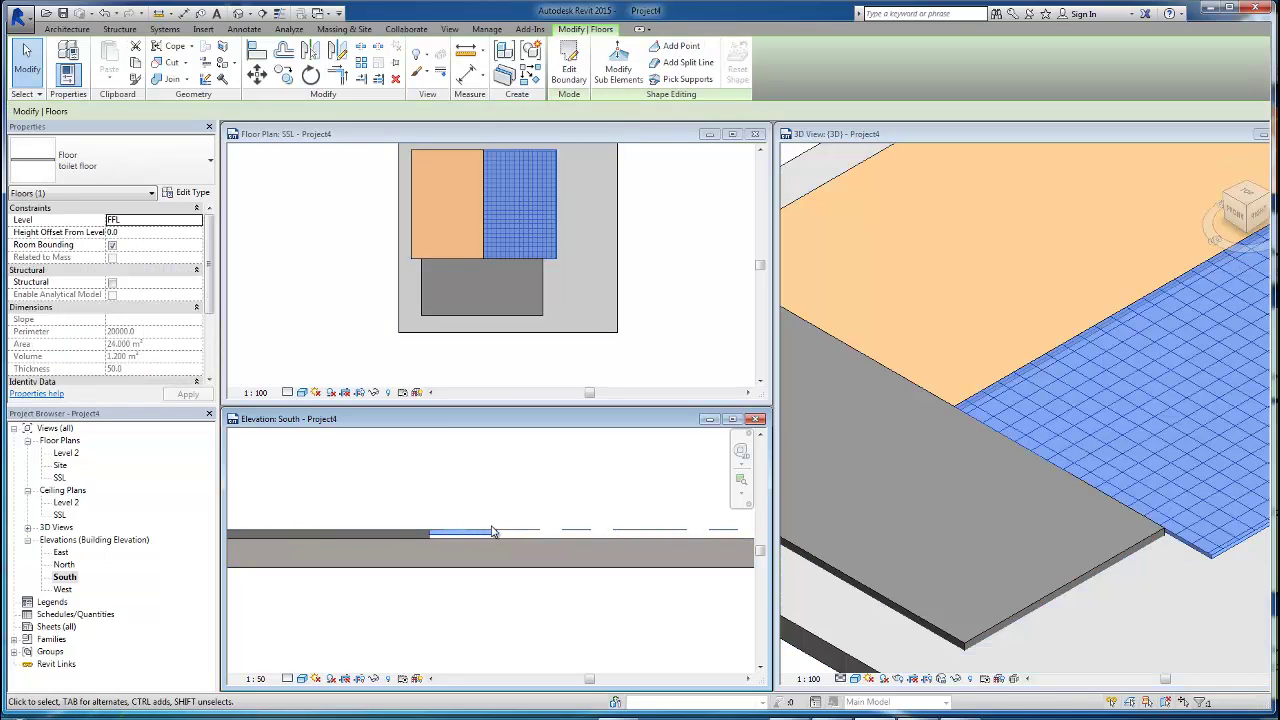
left_click(140, 233)
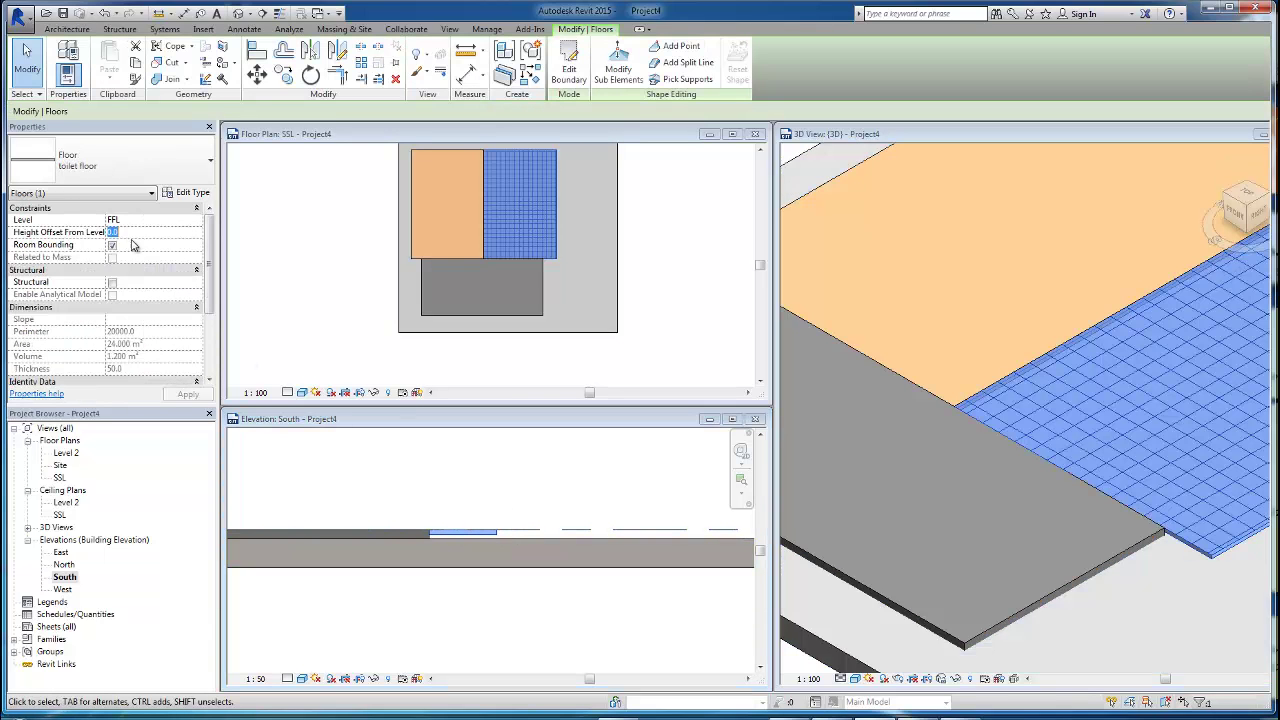
type("-5")
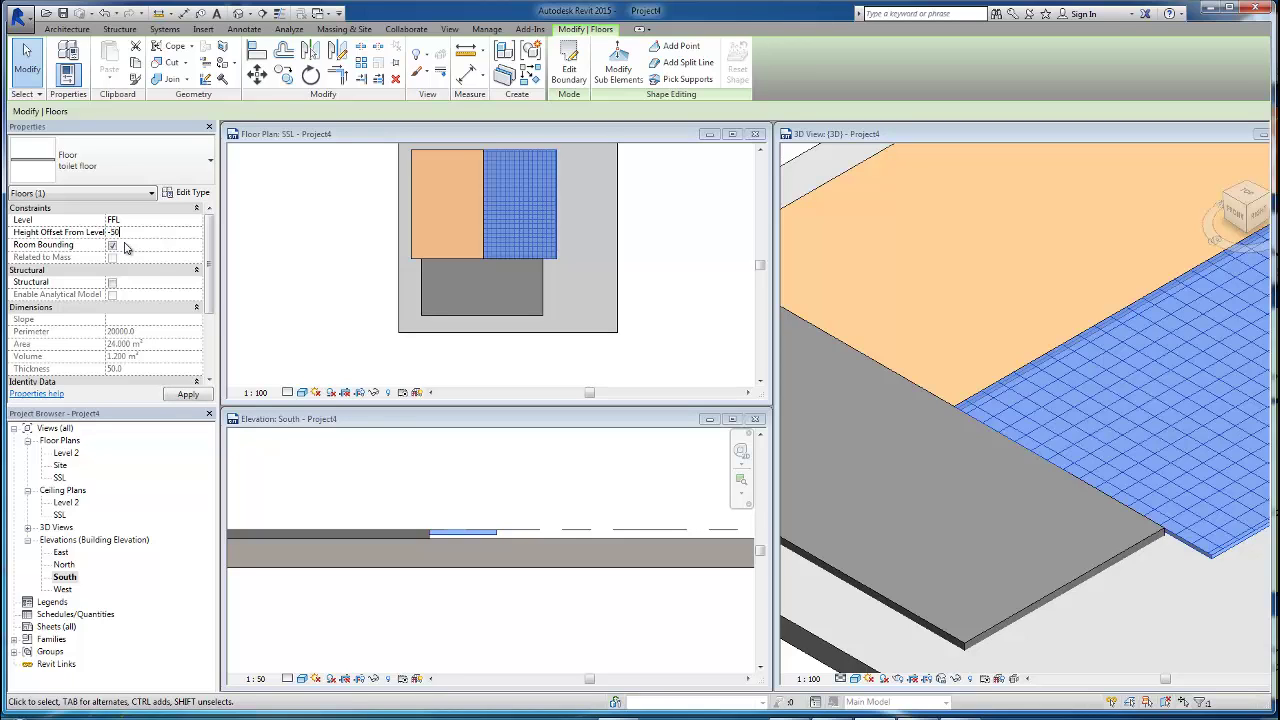
left_click(510, 482)
left_click(532, 494)
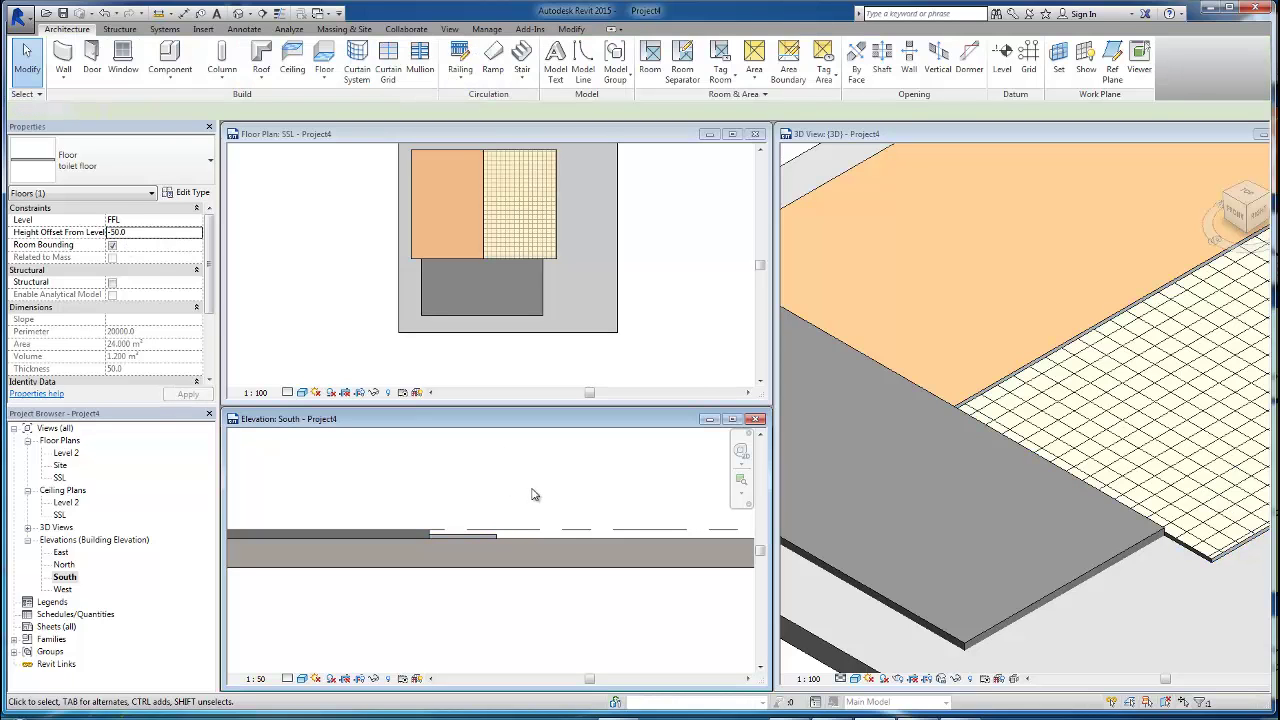
Step: Duplicate the floor type of the grey panel in front of the bedroom and toilet floors under the name "balcony floor"
scroll(994, 545, "up", 3)
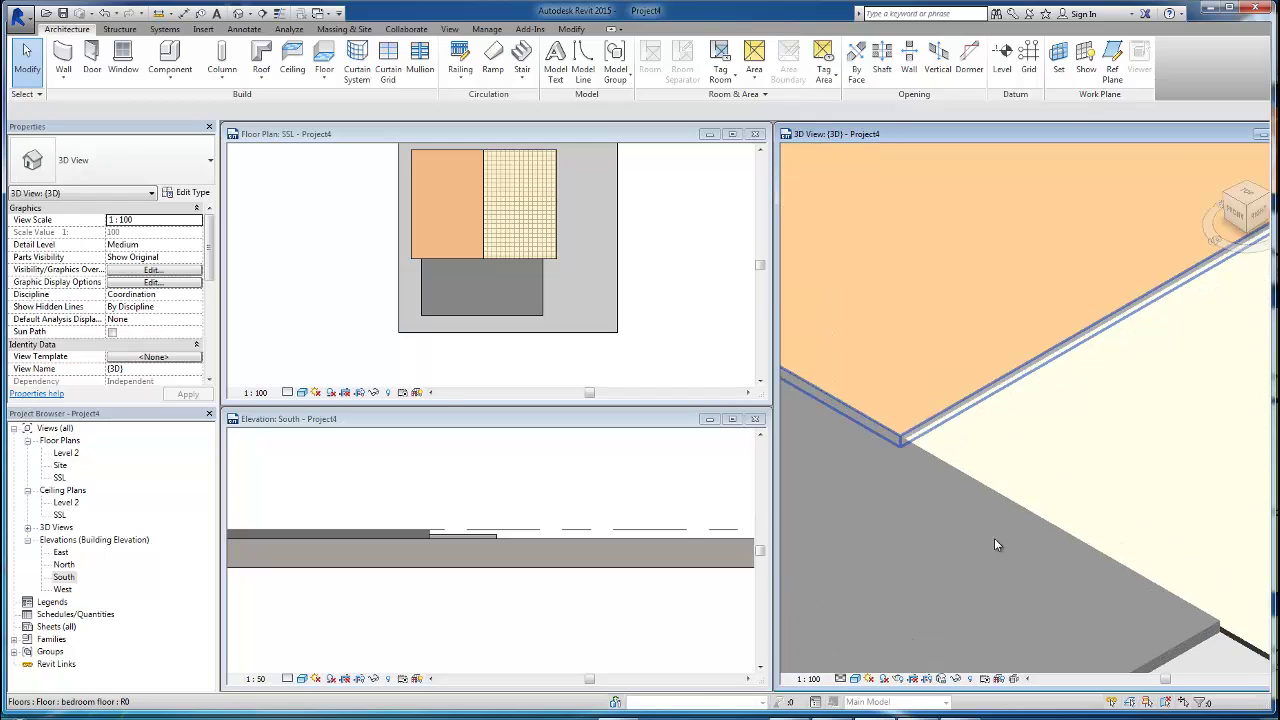
scroll(994, 545, "down", 5)
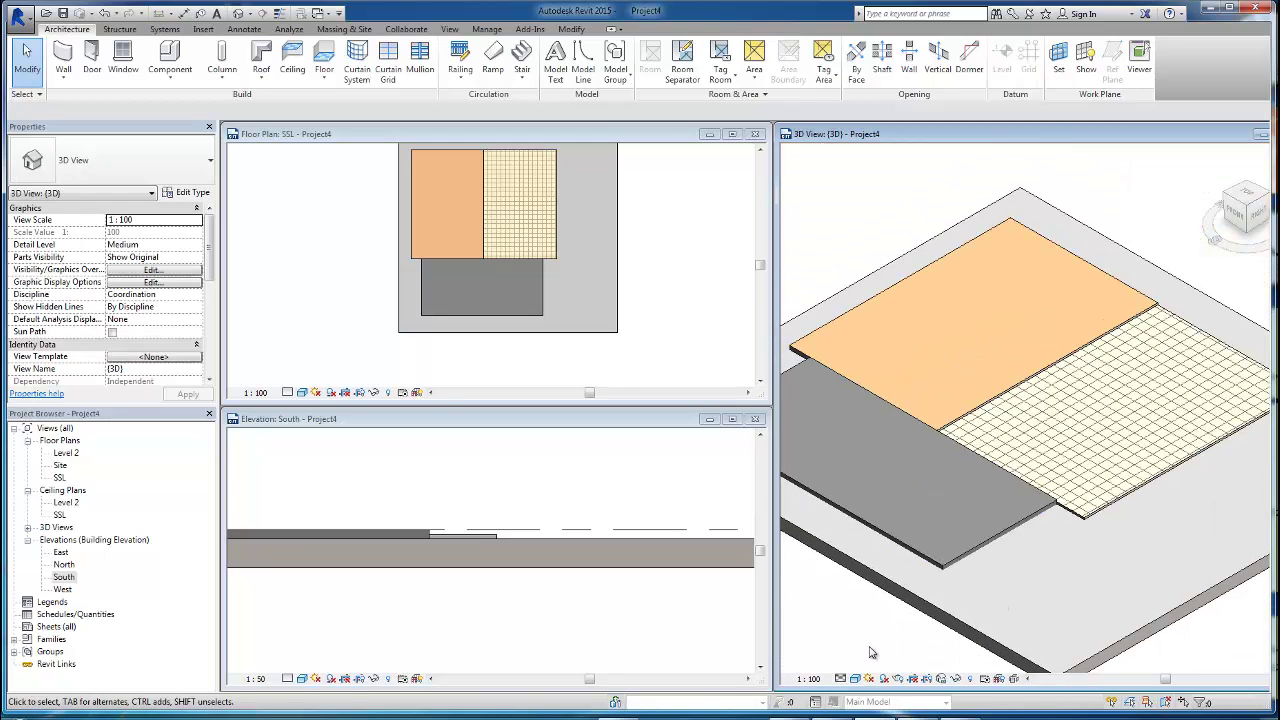
middle_click_drag(870, 652, 894, 626)
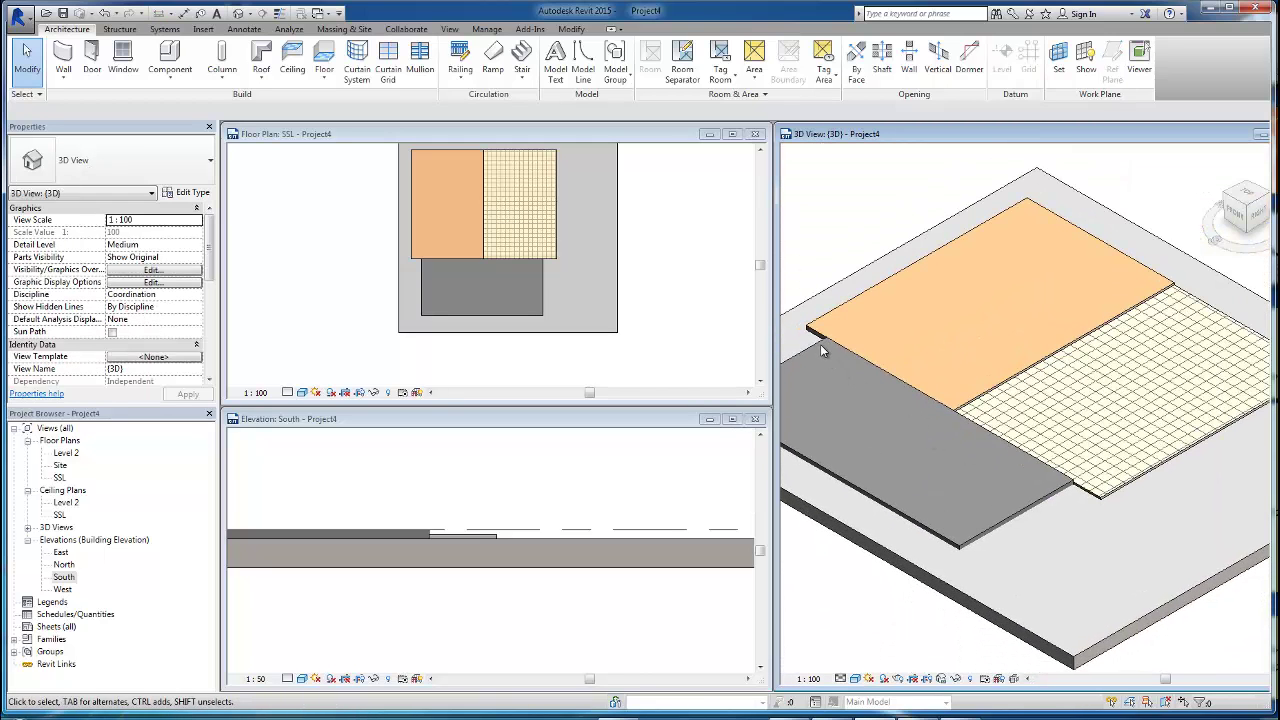
left_click(852, 364)
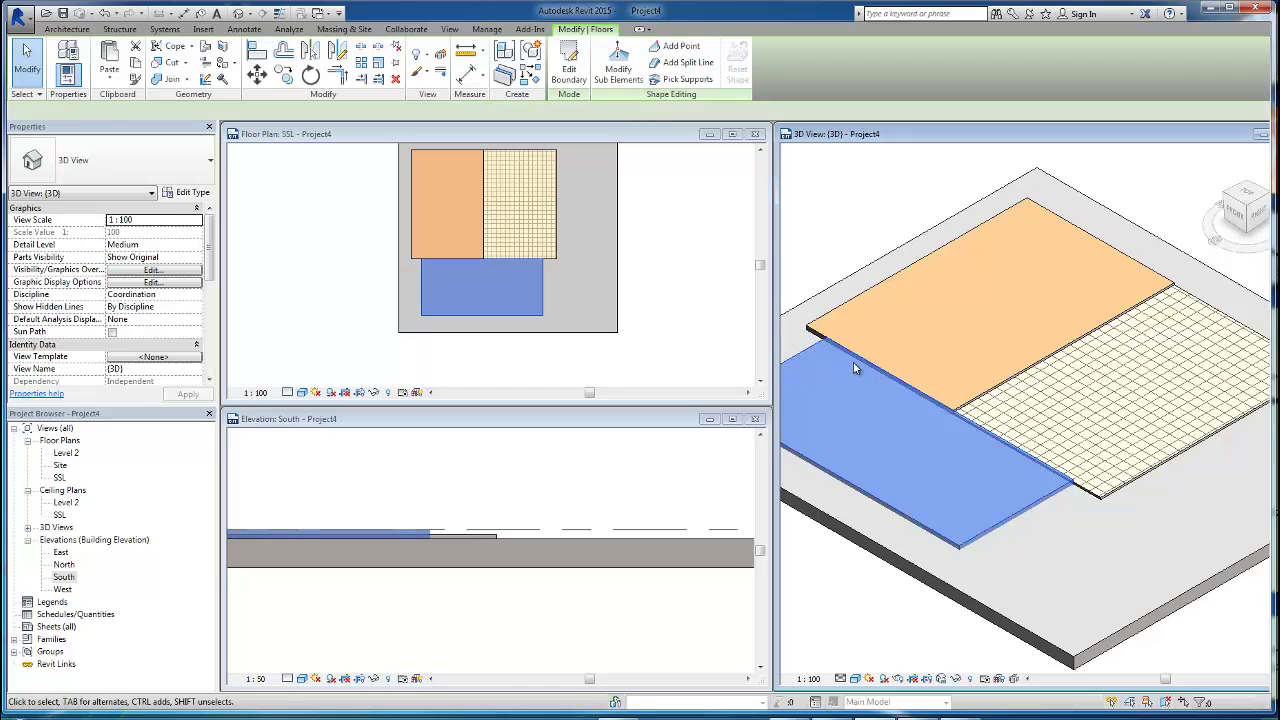
left_click(874, 626)
scroll(900, 600, "up", 5)
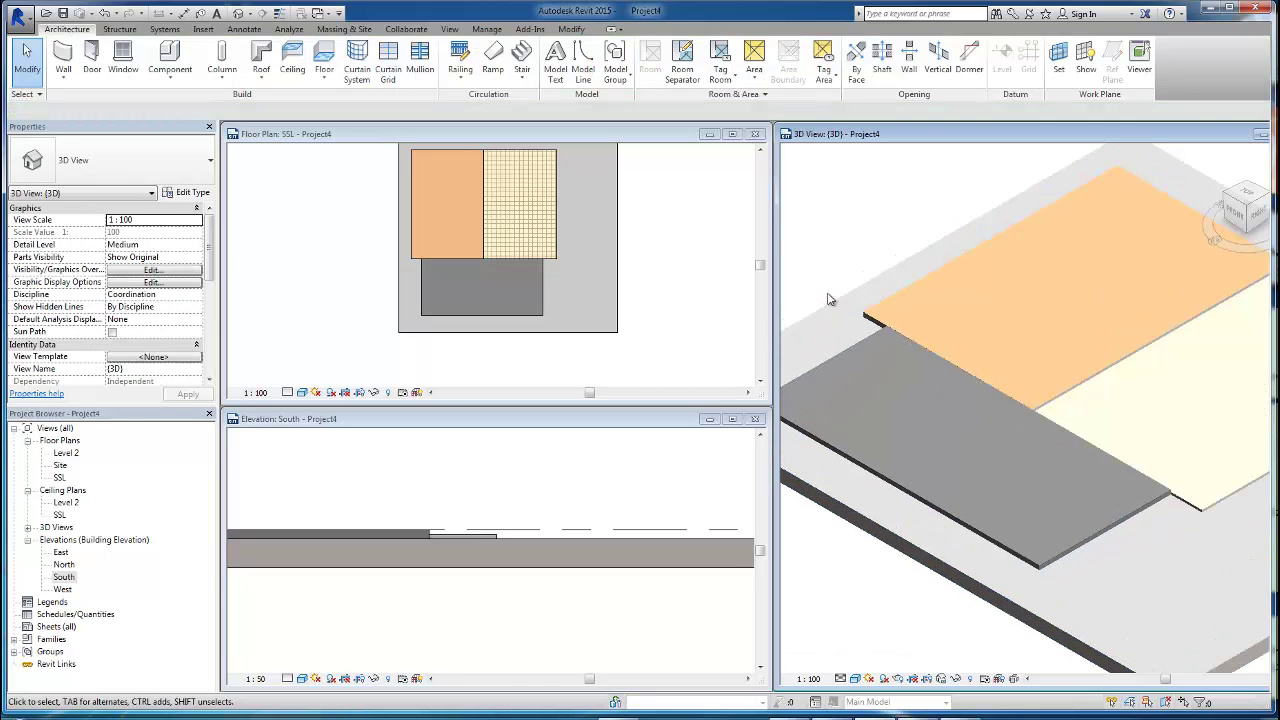
left_click(978, 533)
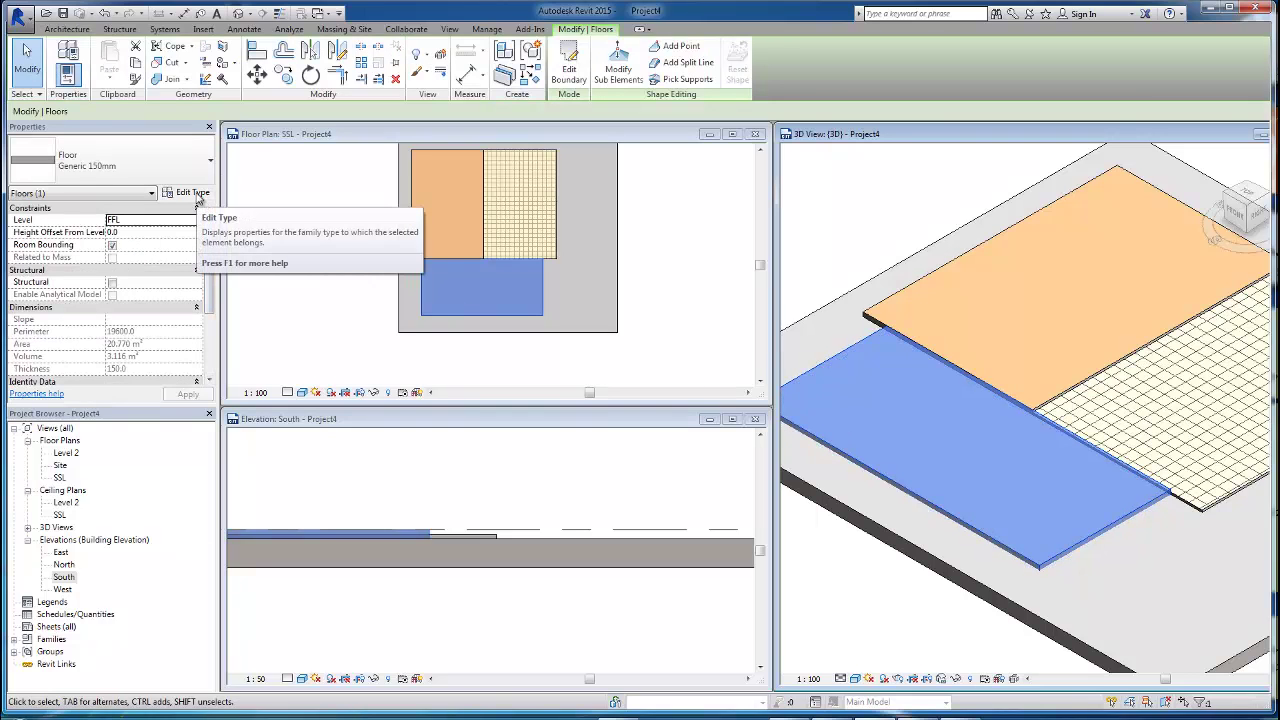
left_click(196, 195)
left_click(765, 204)
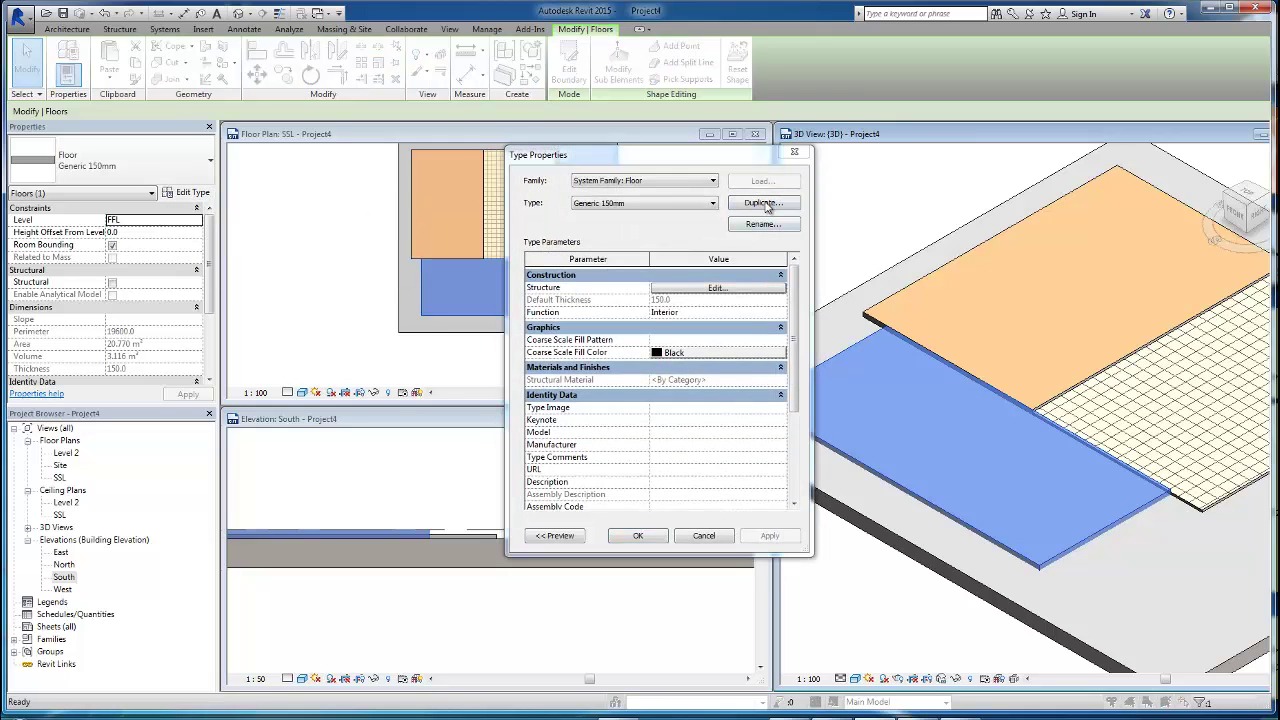
type("balco")
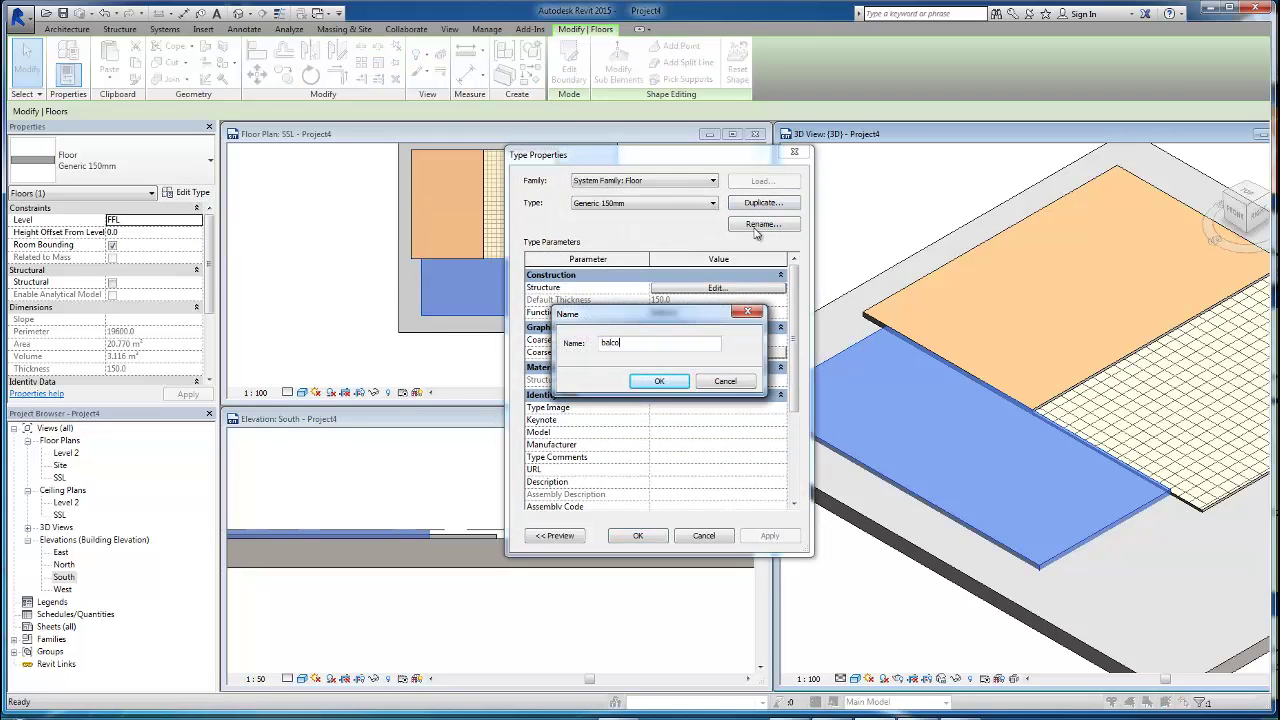
type("ny floor")
left_click(658, 382)
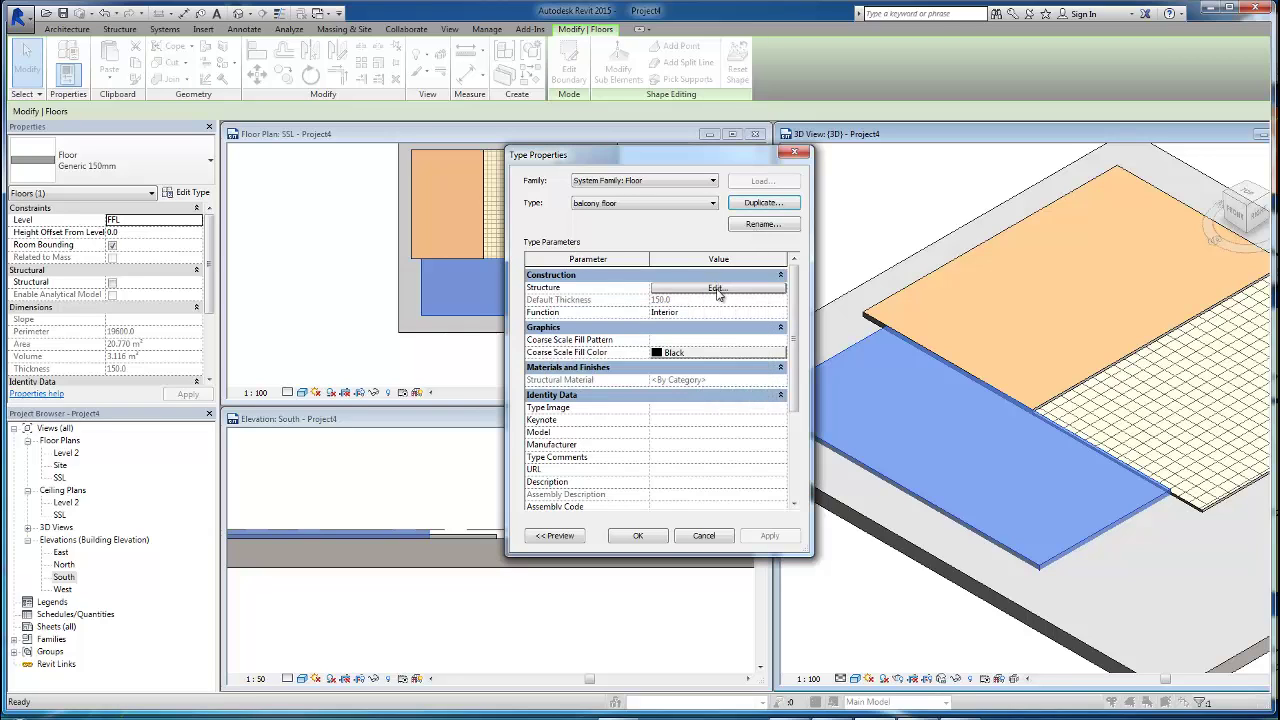
left_click(718, 289)
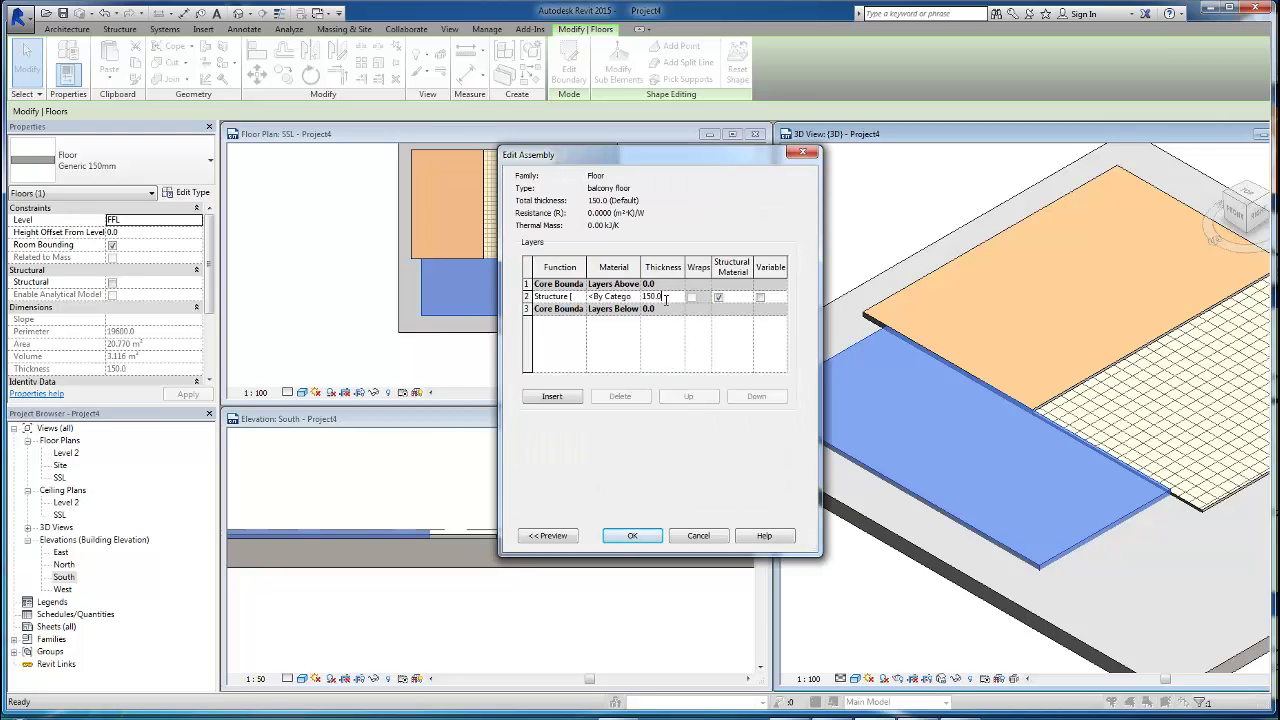
left_click_drag(665, 298, 627, 300)
left_click(698, 536)
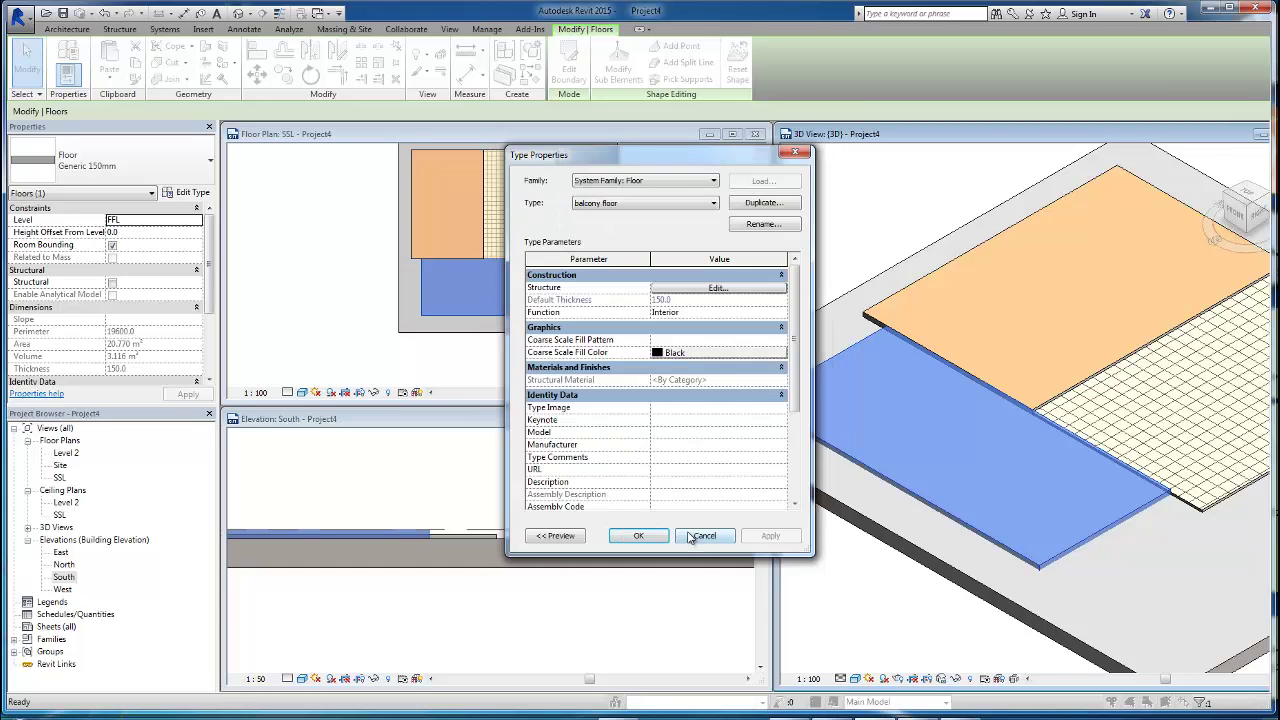
left_click(704, 536)
Step: Delete the grey balcony panel and copy the bedroom floor panel to adjoin the bedroom's front edge in the SSL plan
left_click(411, 345)
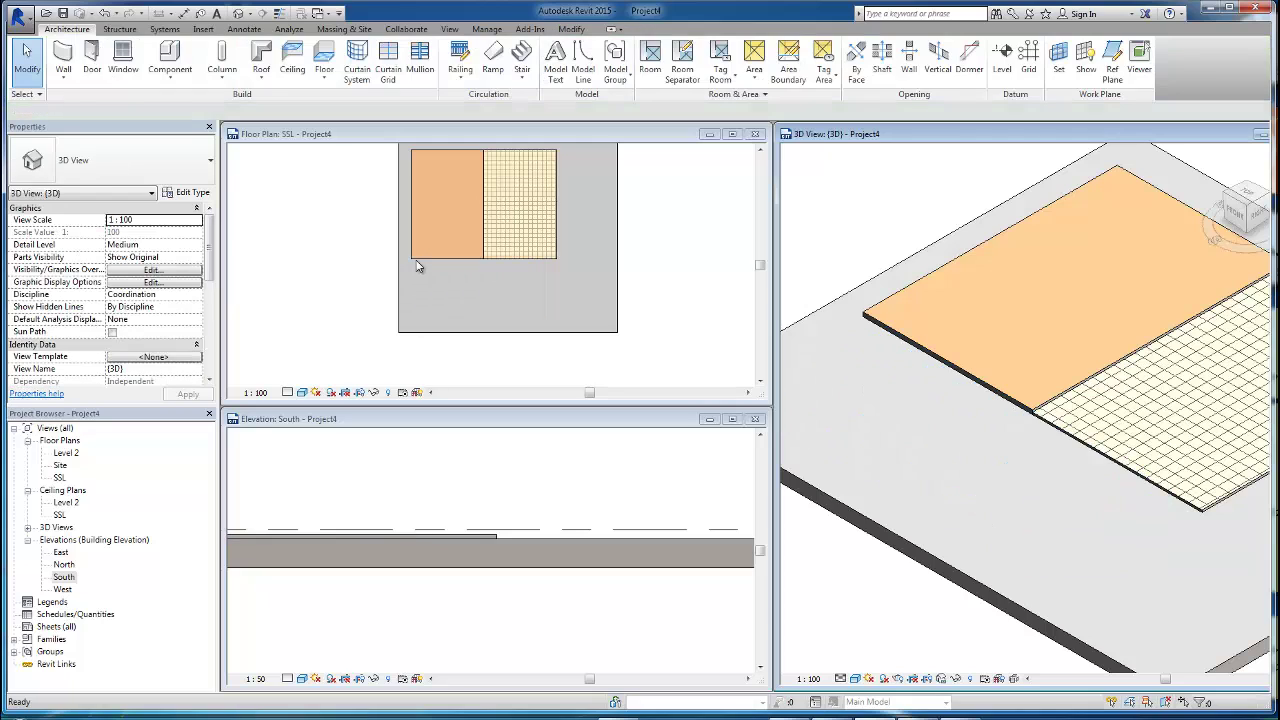
left_click(418, 260)
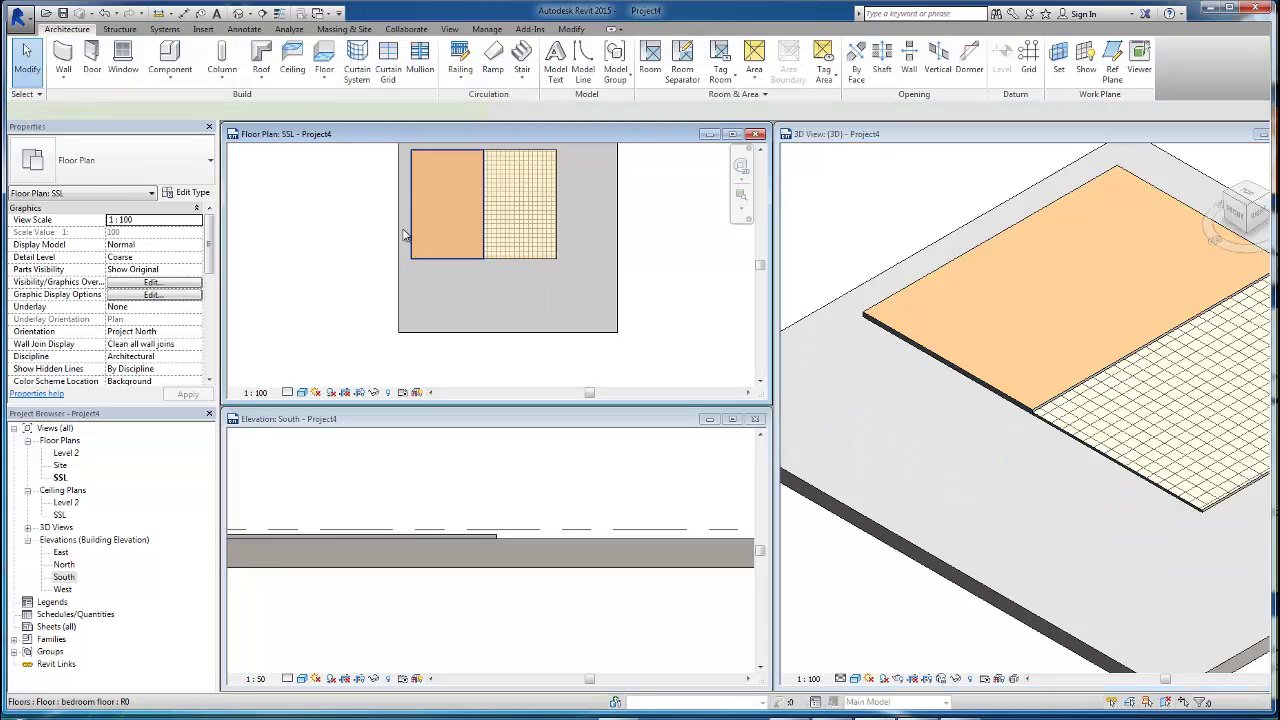
left_click(405, 232)
key("c")
key("c")
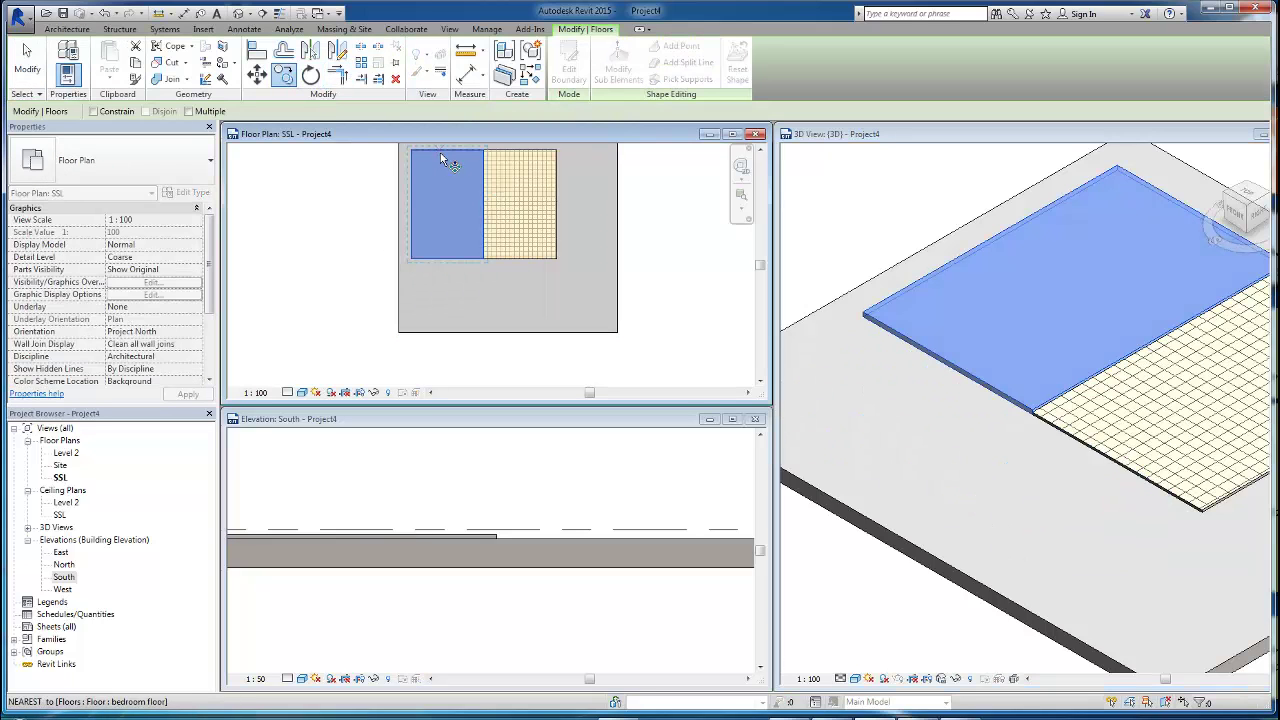
left_click(449, 155)
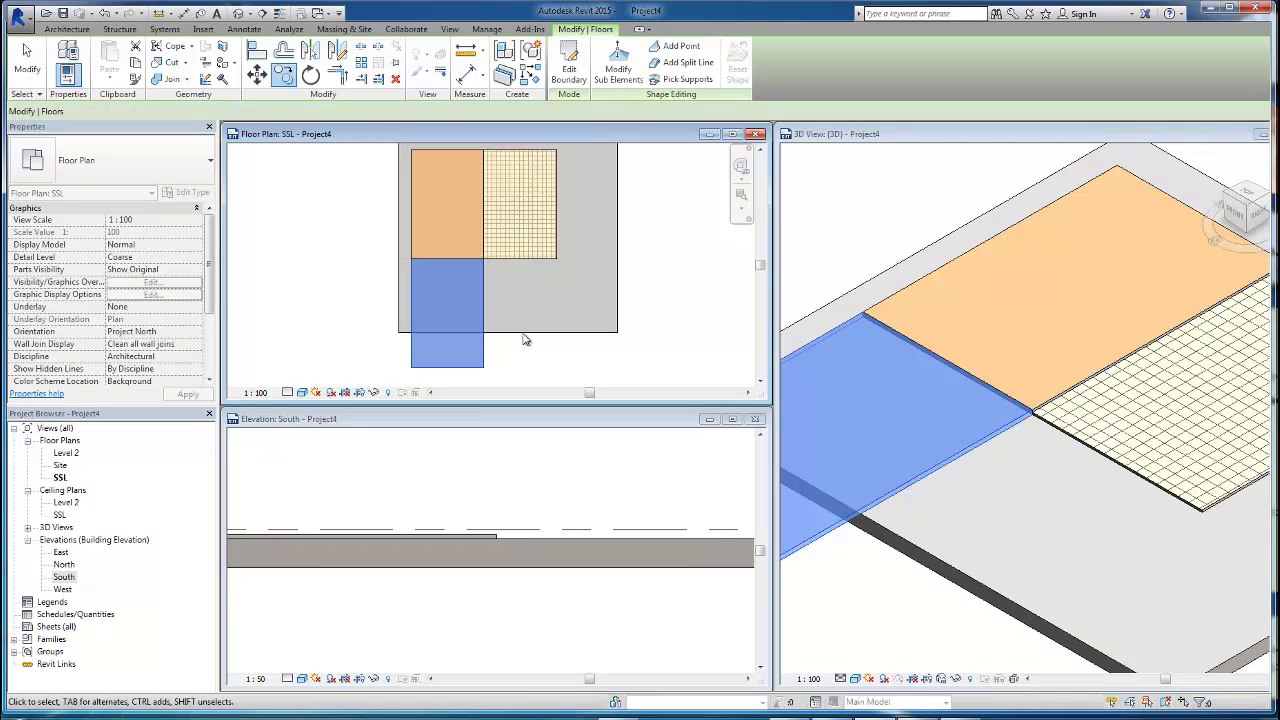
left_click(449, 266)
Step: Reshape the copied panel's boundary to about 7100 mm wide and 2600 mm deep in the SSL plan, and finish the sketch
left_click(568, 65)
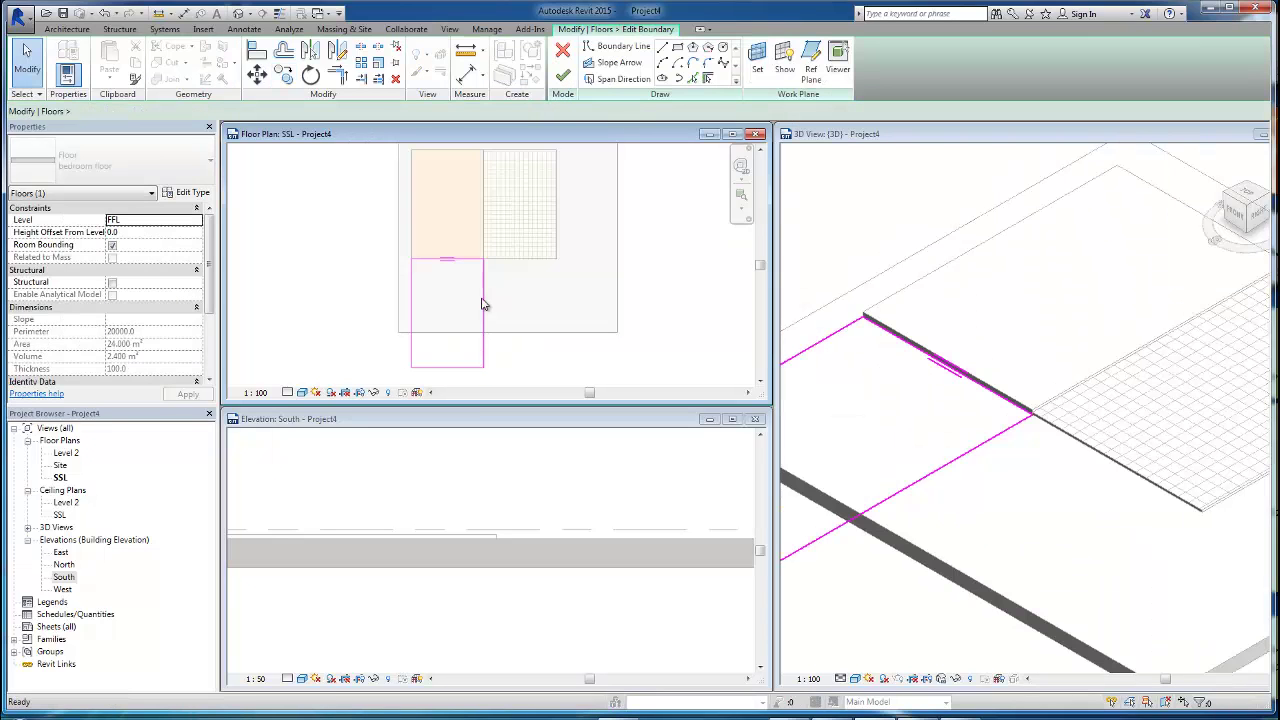
mouse_move(486, 294)
left_mouse_down()
mouse_move(551, 297)
mouse_move(563, 280)
mouse_move(541, 290)
left_mouse_up()
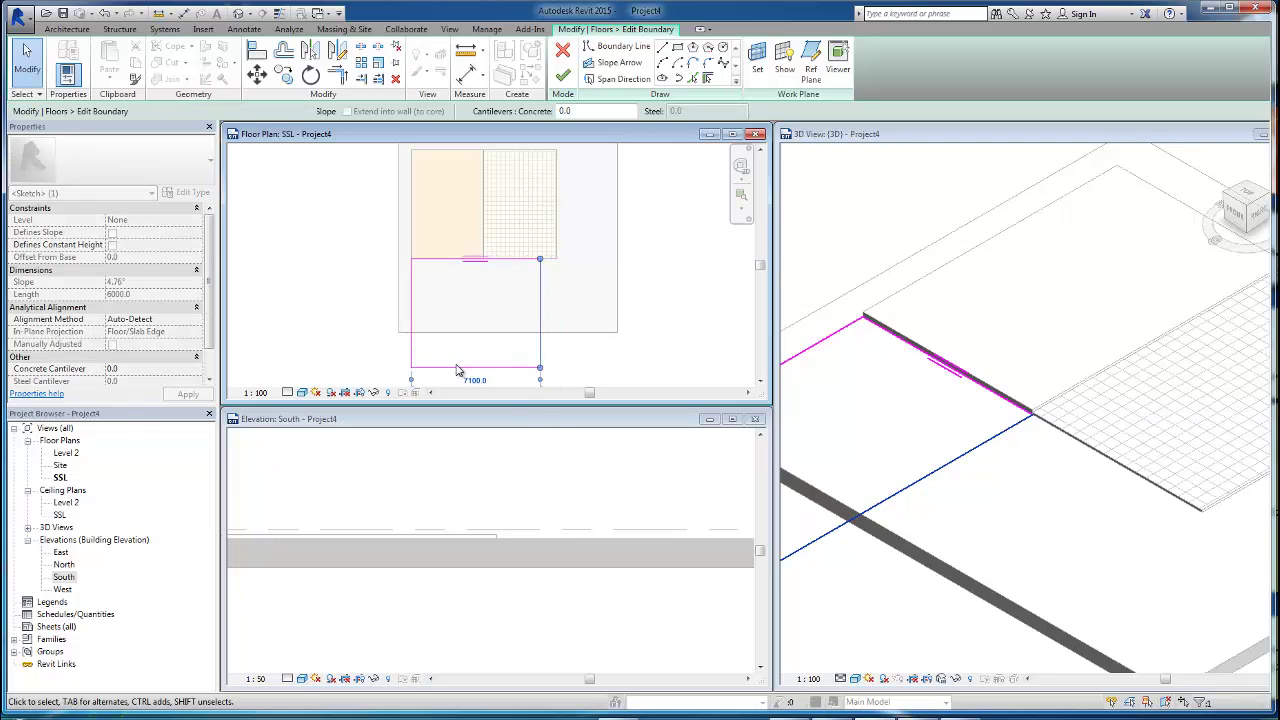
mouse_move(455, 376)
left_mouse_down()
mouse_move(457, 286)
mouse_move(461, 306)
left_mouse_up()
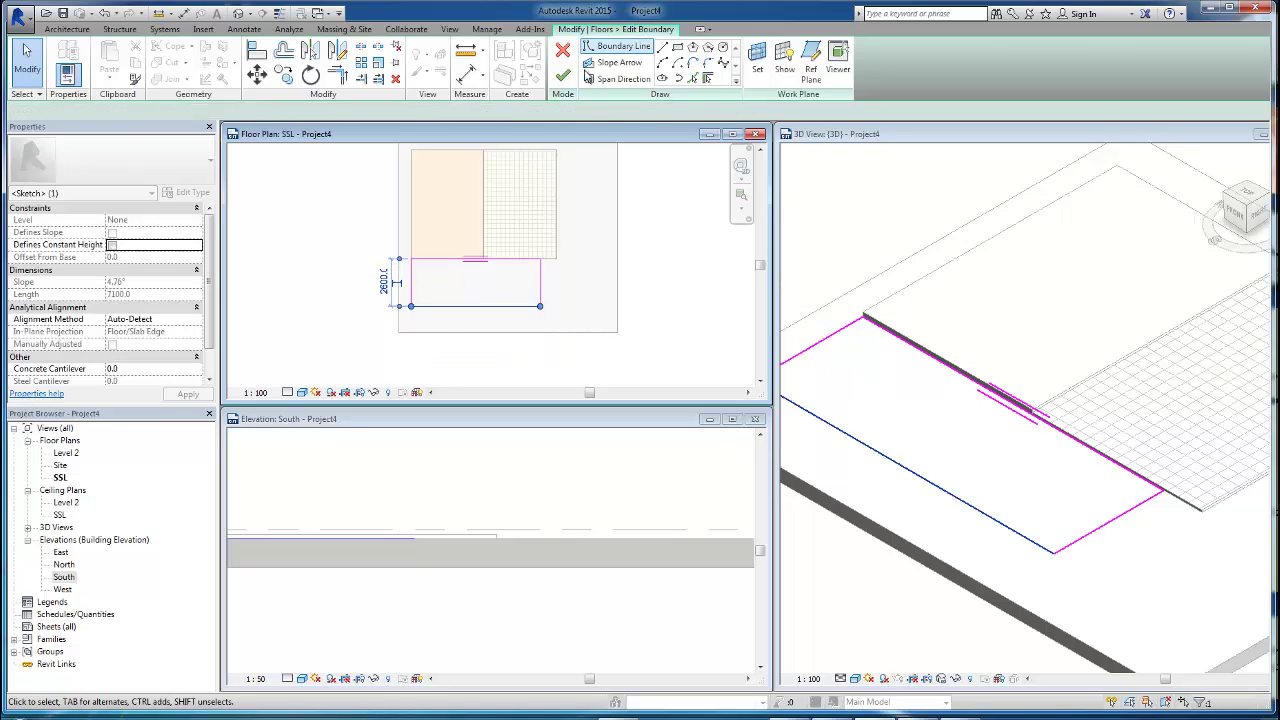
left_click(564, 78)
key("Escape")
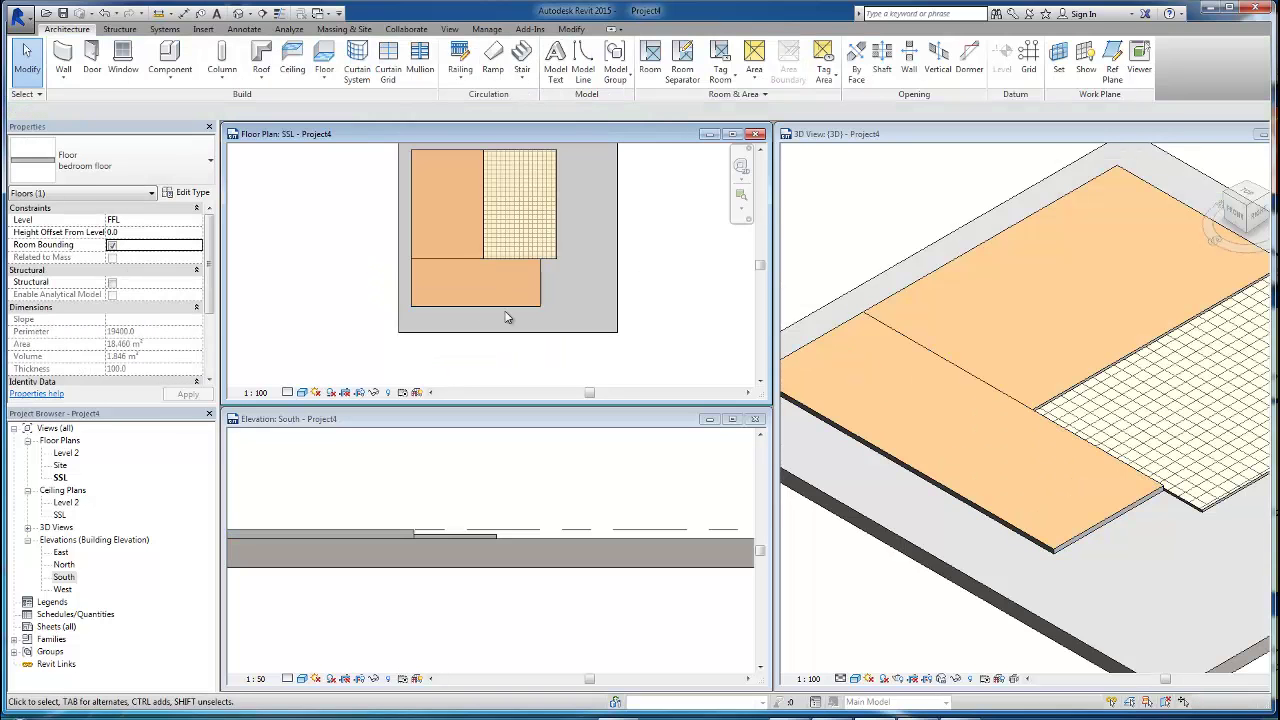
Step: Duplicate the bedroom floor type for the reshaped panel in front of the bedroom and toilet floors
left_click(512, 311)
left_click(200, 194)
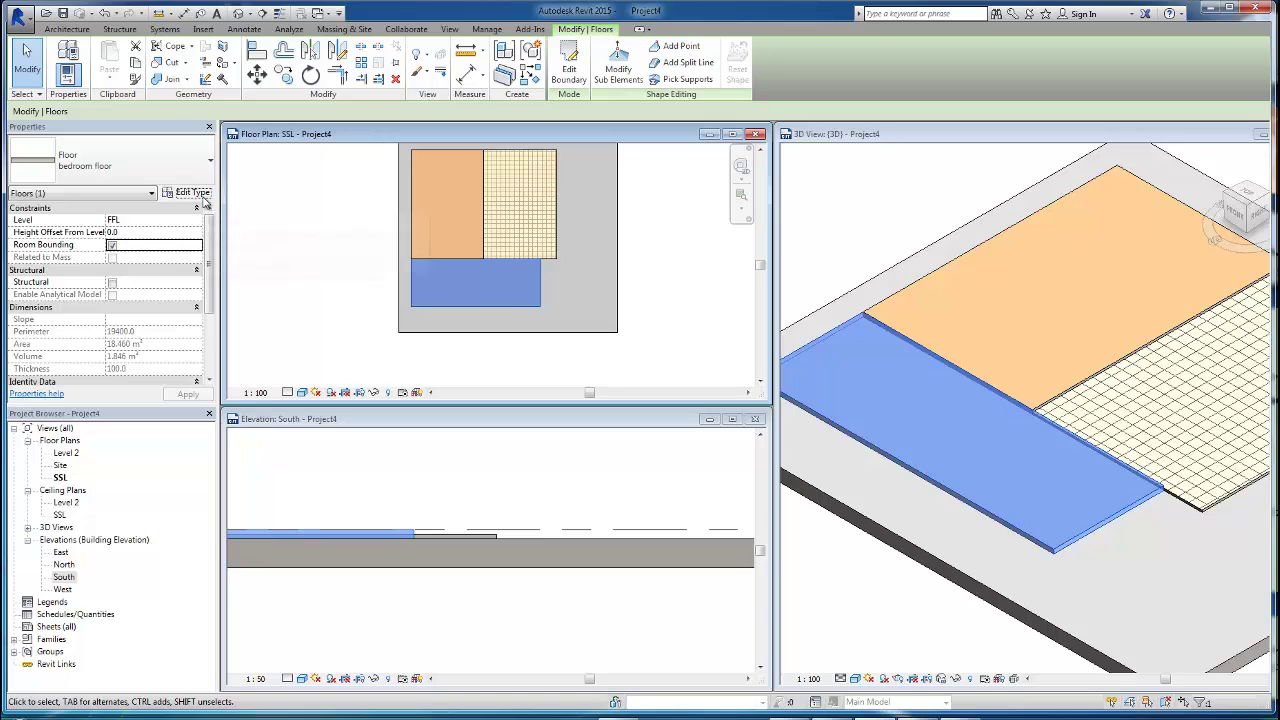
left_click(629, 203)
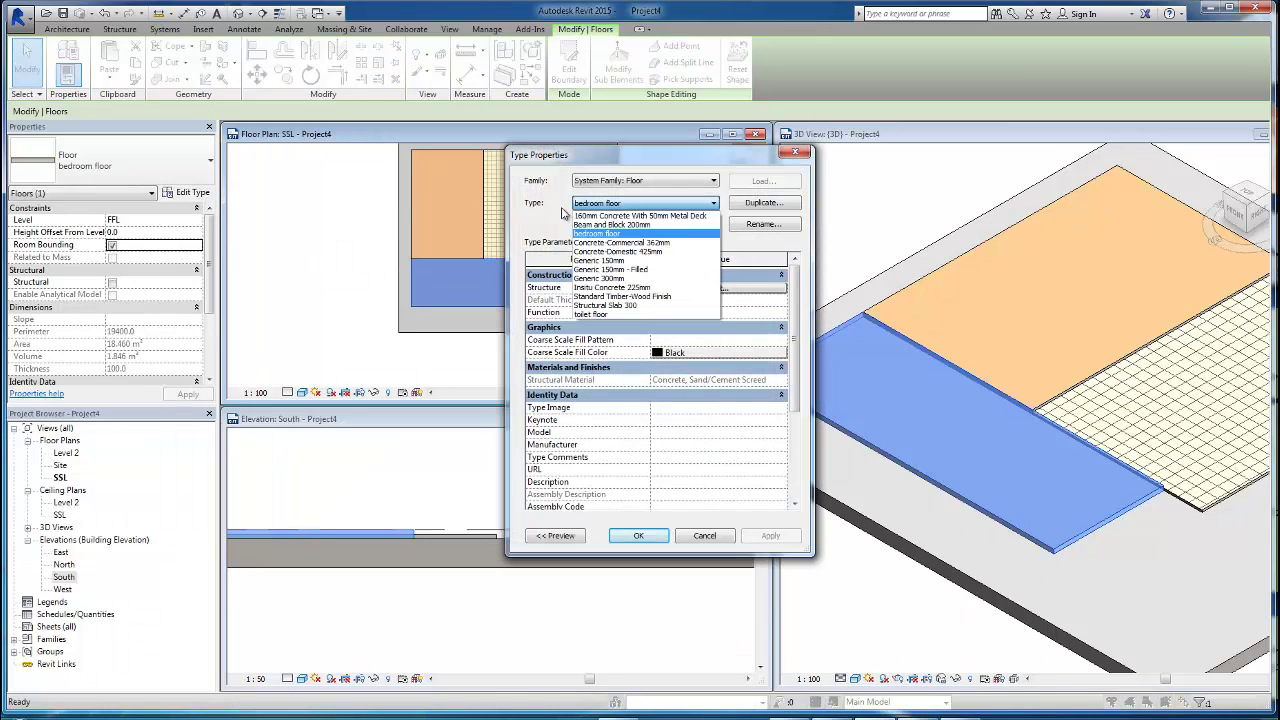
left_click(550, 224)
left_click(762, 203)
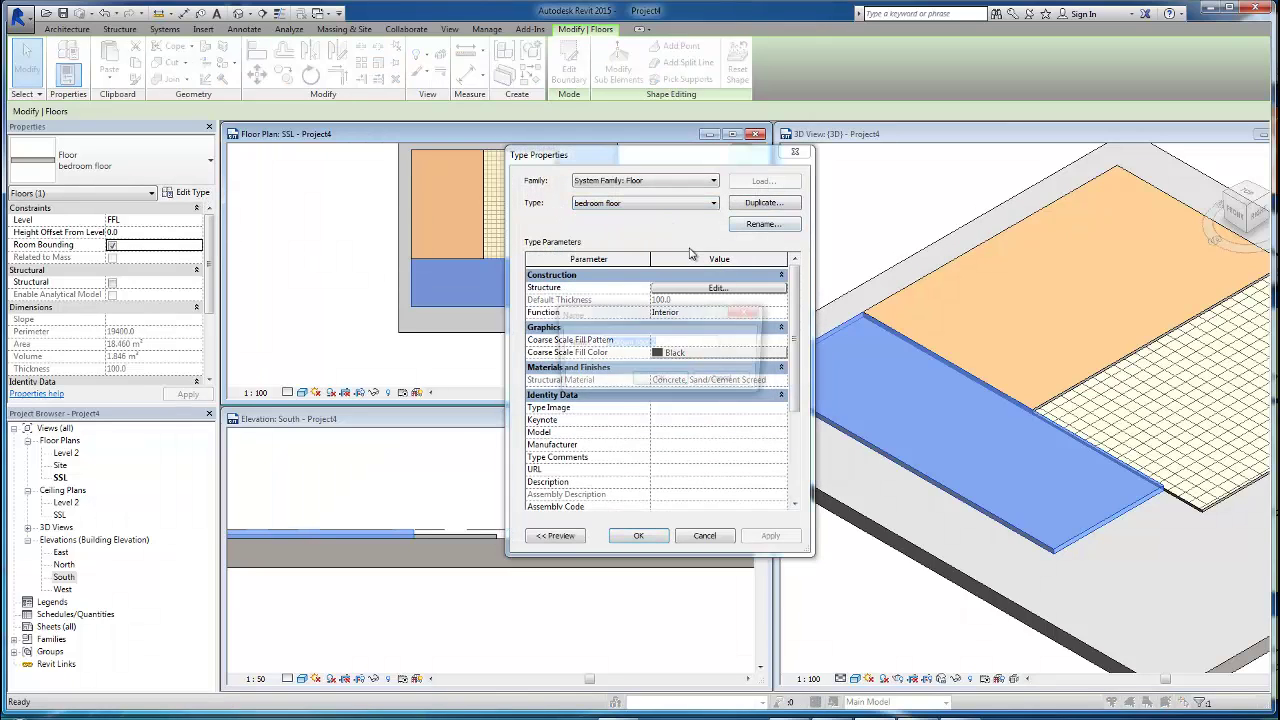
Step: Name the duplicated floor type "balcony floor"
type("balcony")
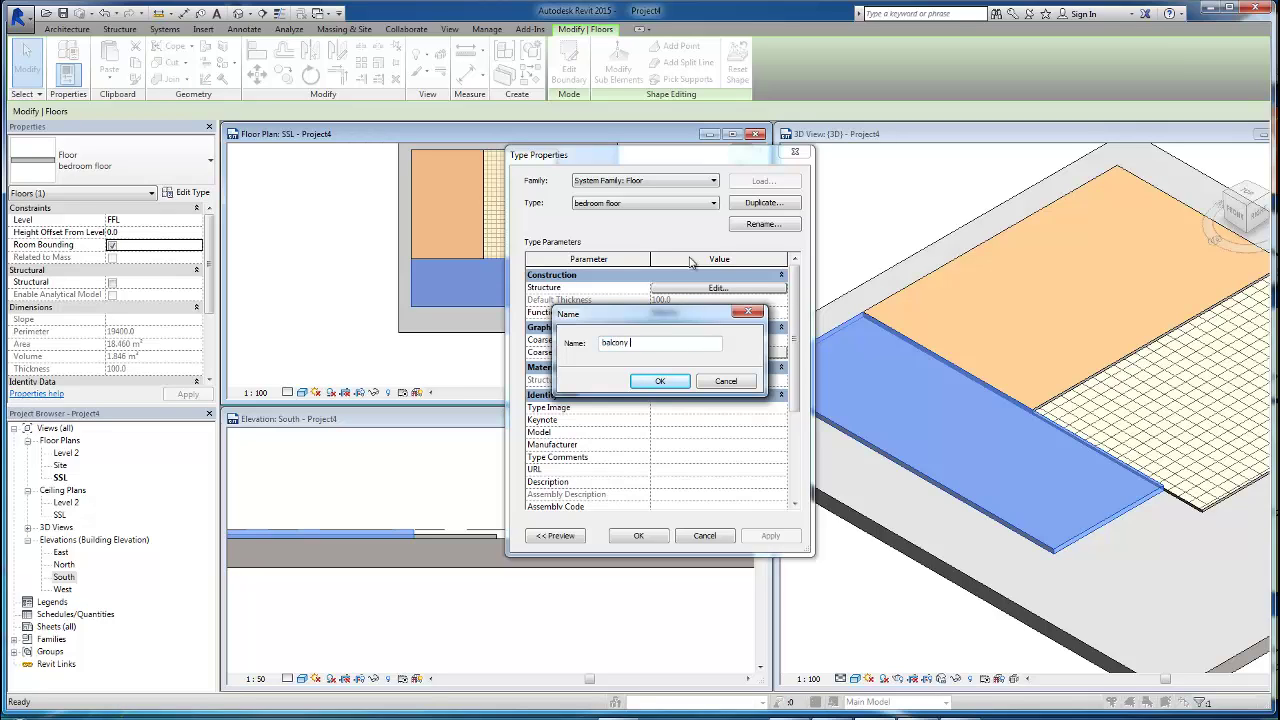
type(" floor")
left_click(659, 381)
Step: In the balcony floor's structure, set the concrete core layer's thickness to 150 and the Cherry finish layer's thickness to 30
left_click(707, 290)
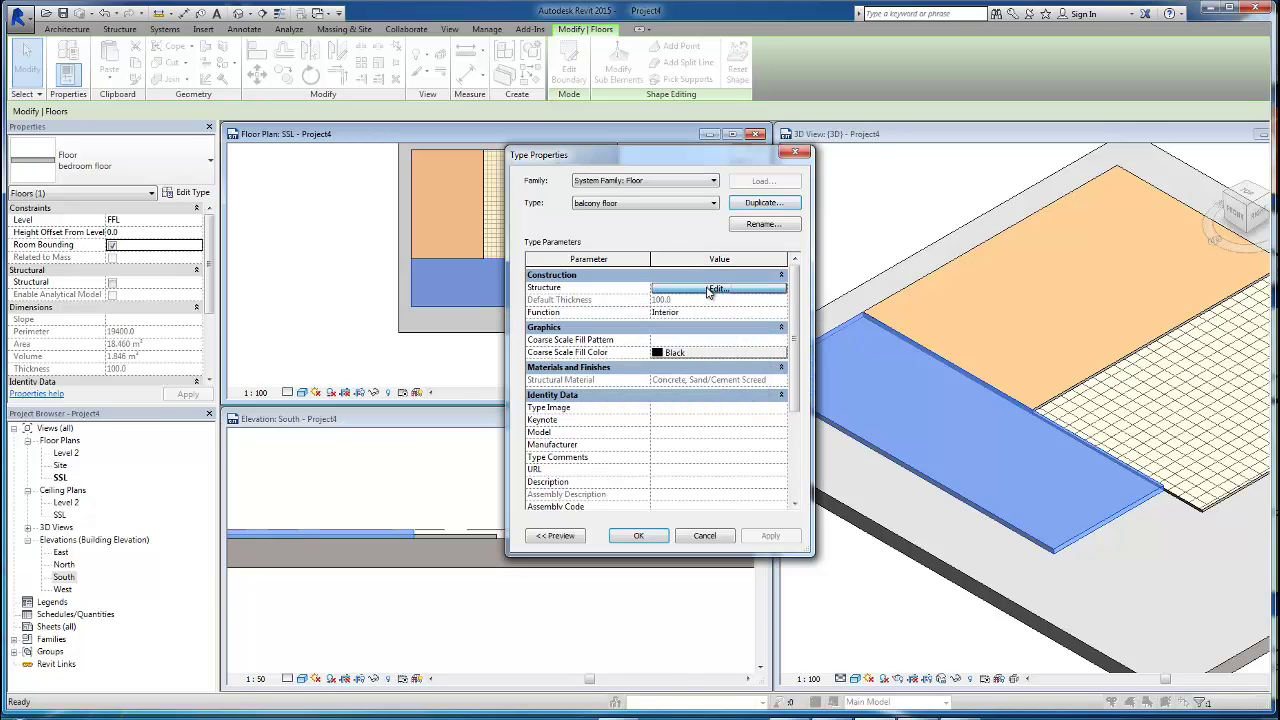
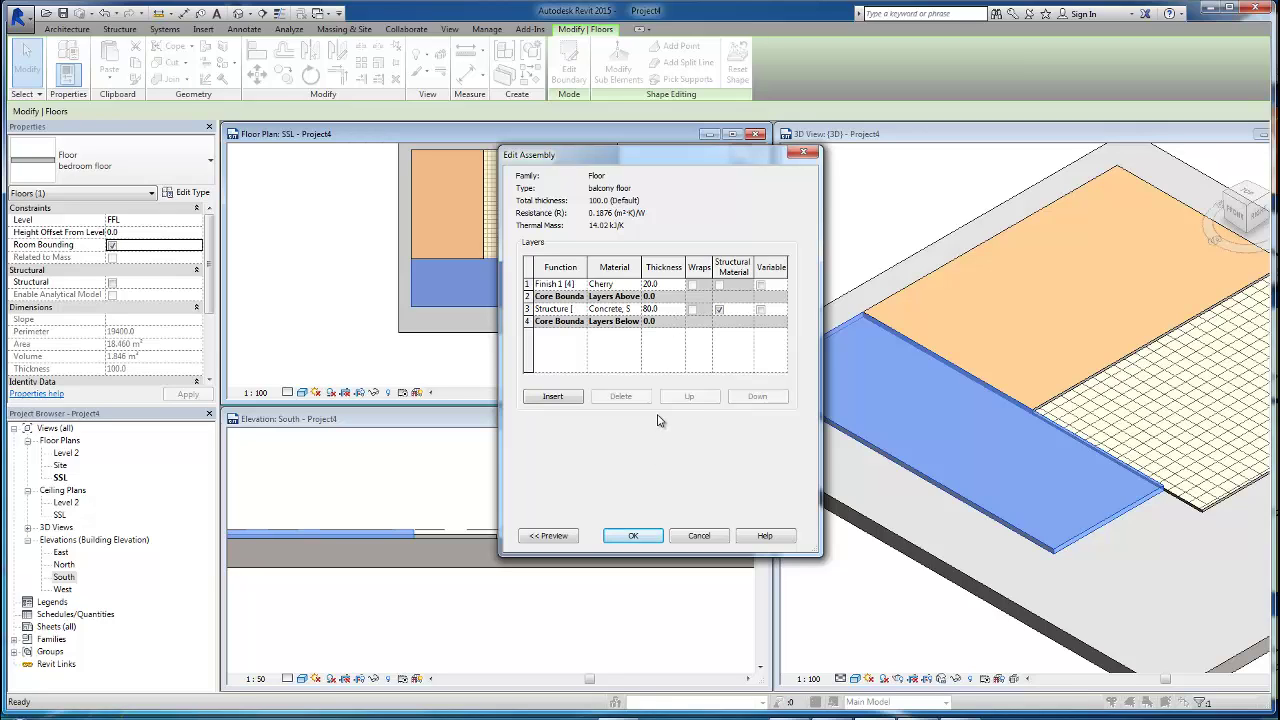
left_click(671, 310)
left_click(662, 285)
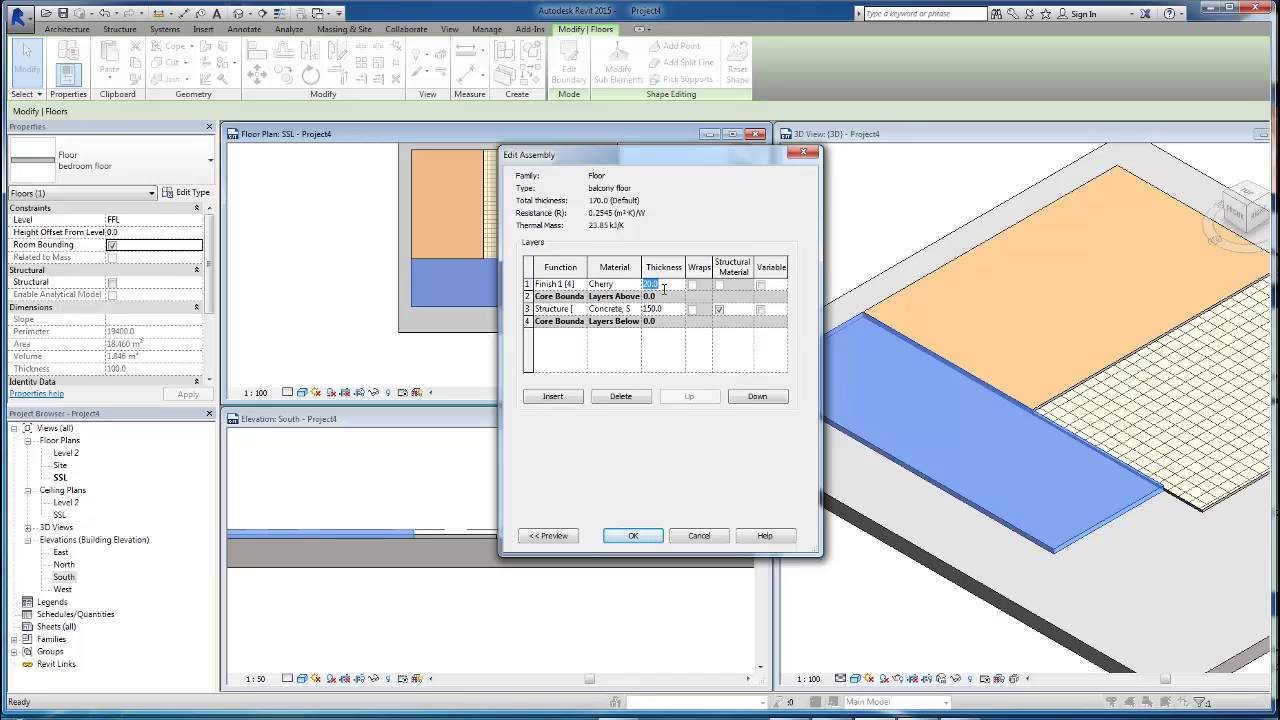
type("30")
Step: Insert a new layer directly beneath the finish layer and set the finish layer's thickness to 20
left_click(563, 397)
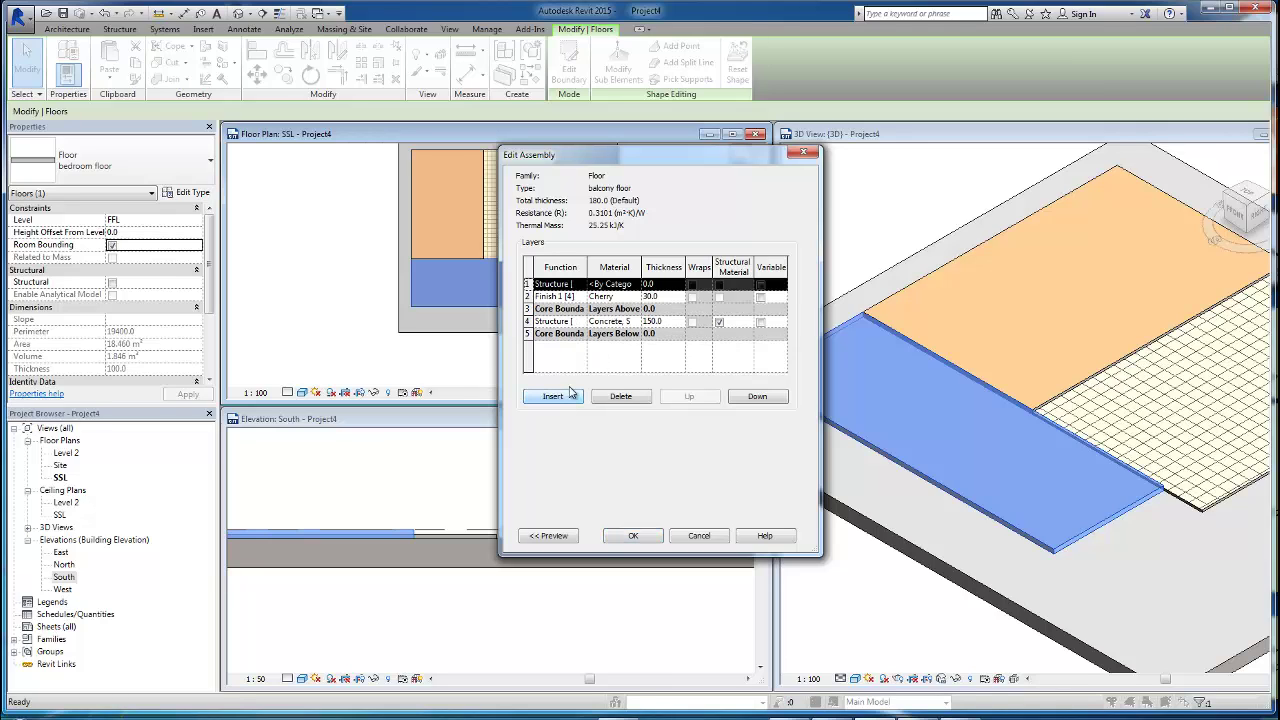
left_click(757, 397)
left_click(666, 285)
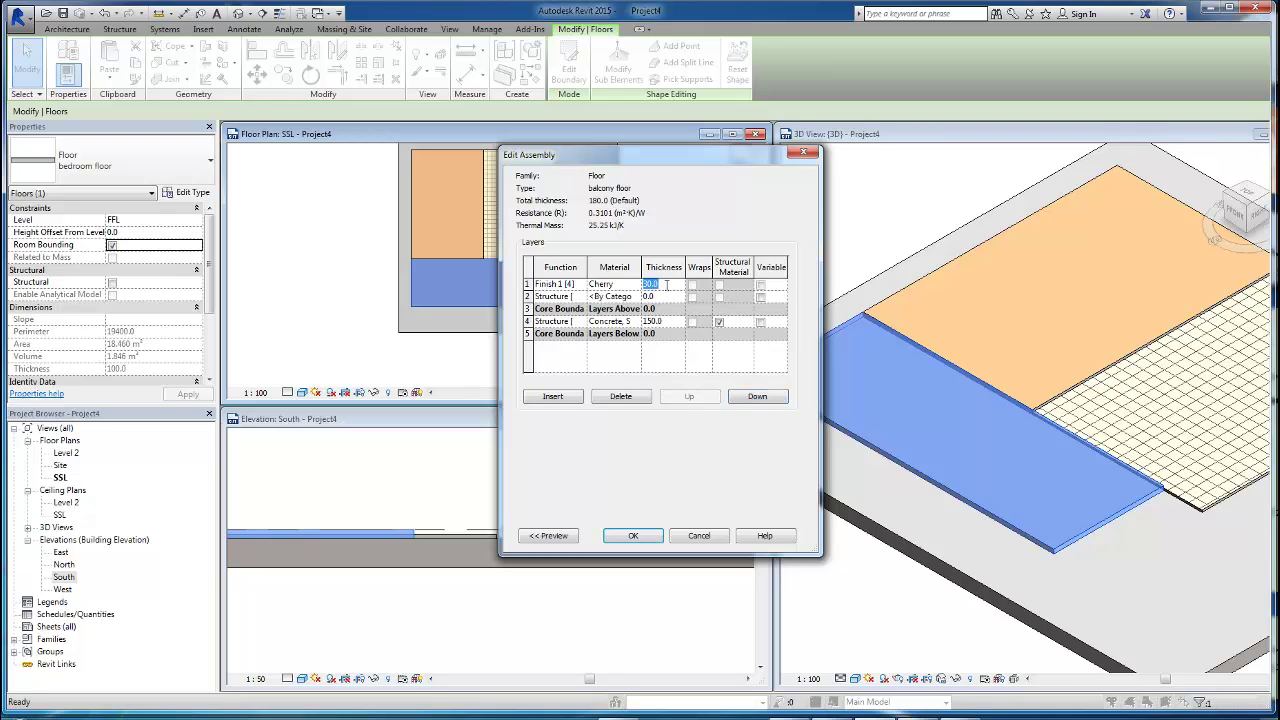
type("20")
left_click(677, 298)
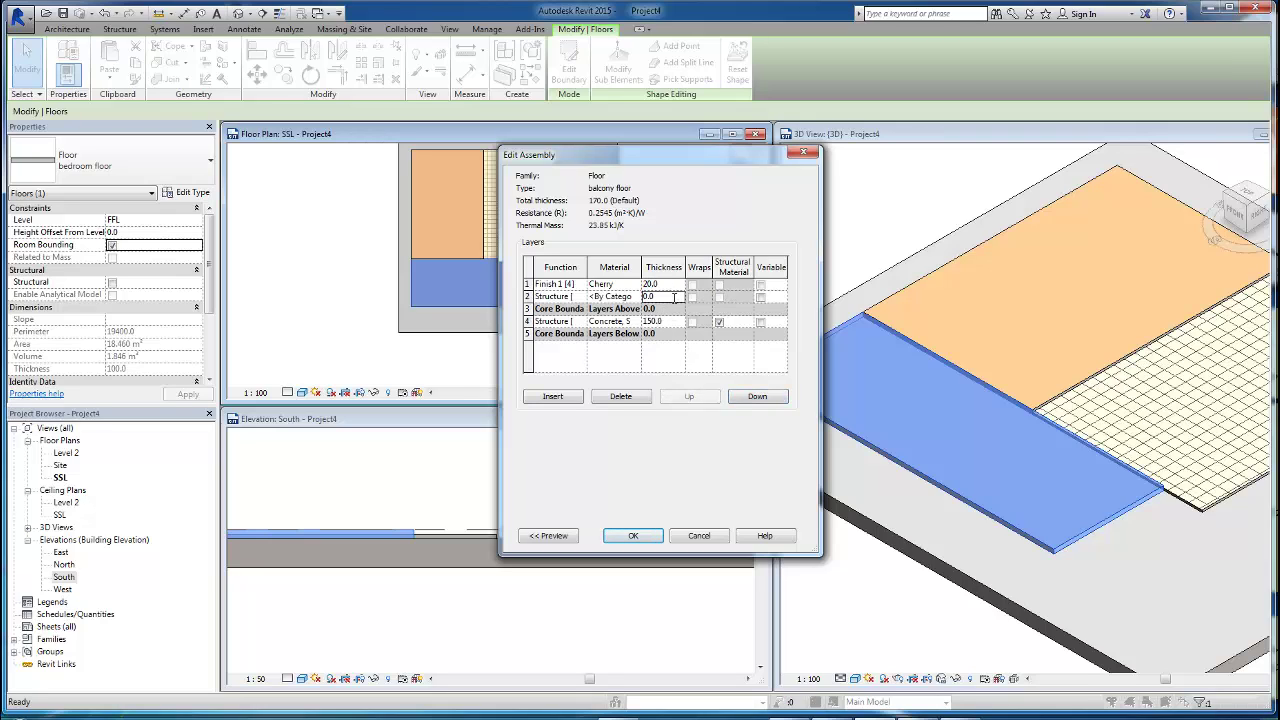
Step: Browse the project materials for the finish layer and create a new material
left_click(635, 287)
left_click(636, 285)
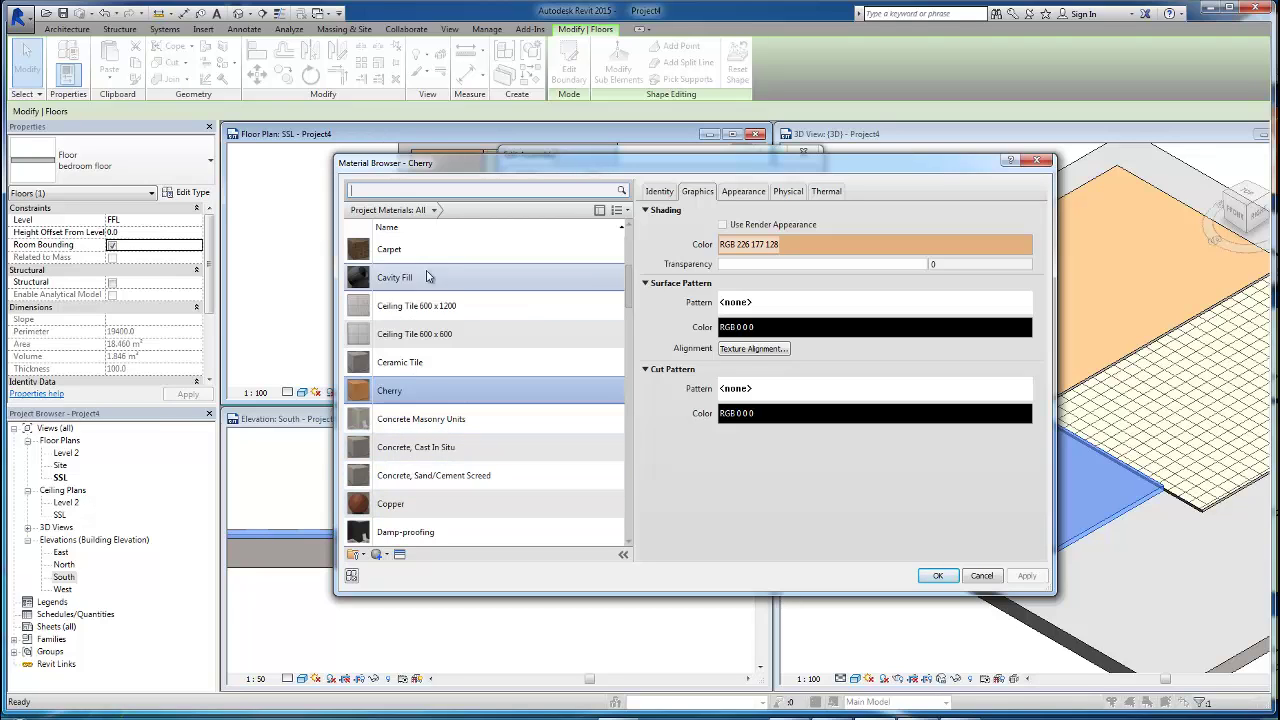
scroll(528, 474, "down", 6)
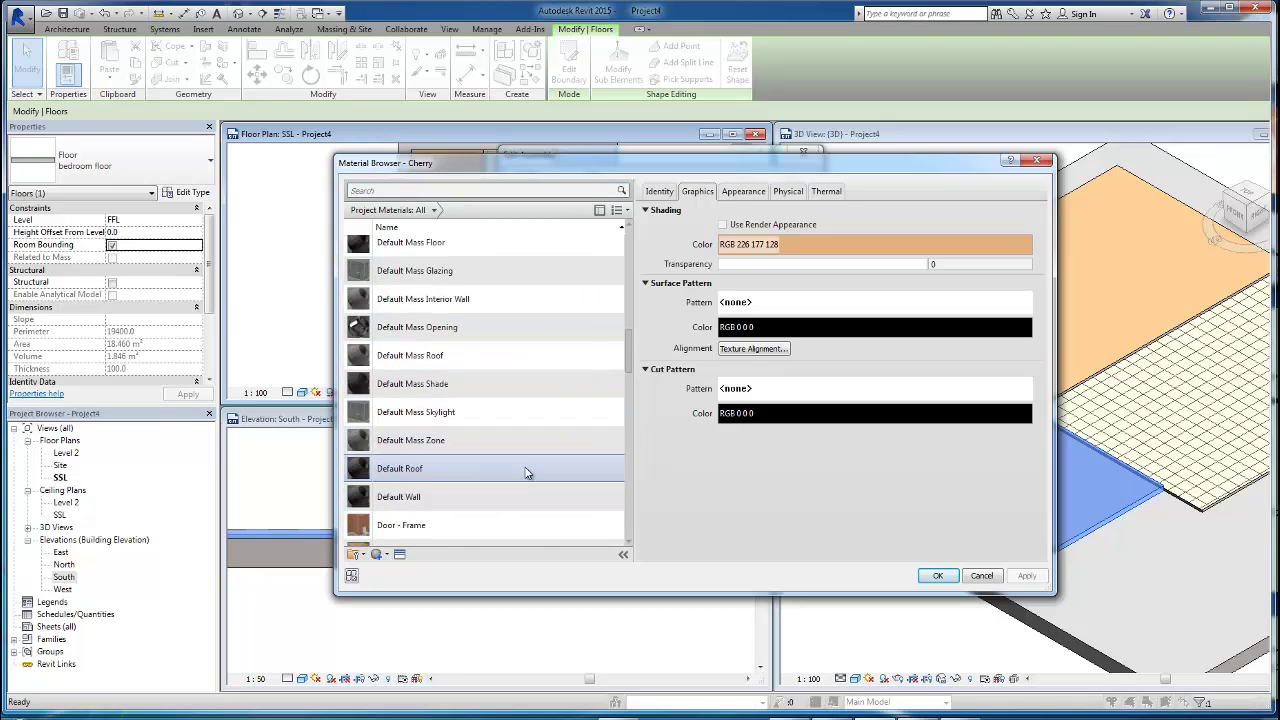
scroll(528, 474, "down", 2)
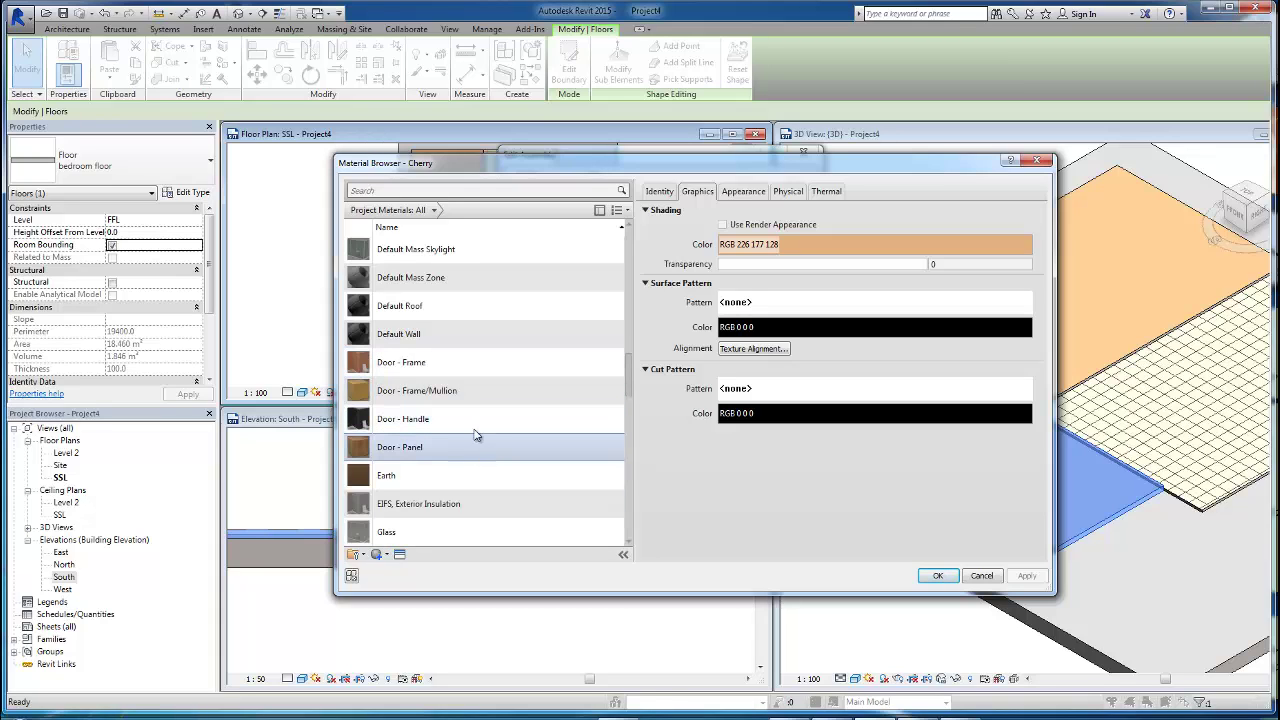
scroll(479, 417, "down", 2)
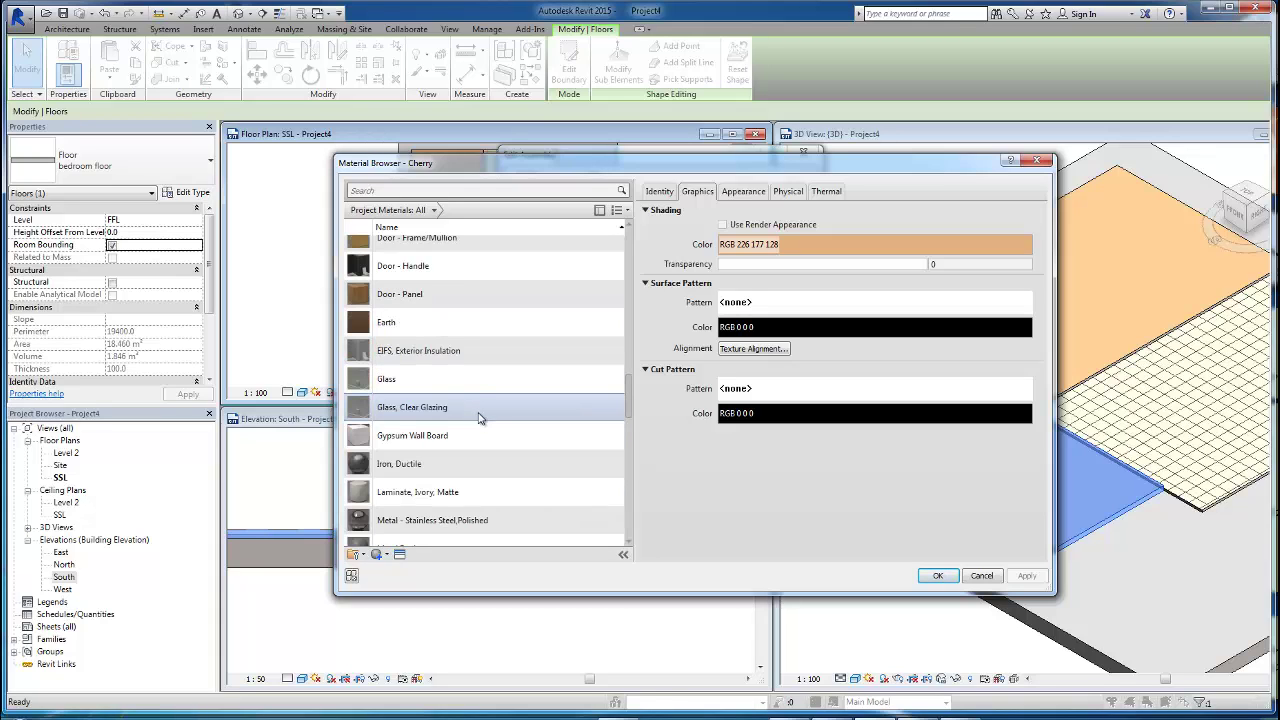
scroll(479, 418, "down", 5)
scroll(479, 418, "down", 2)
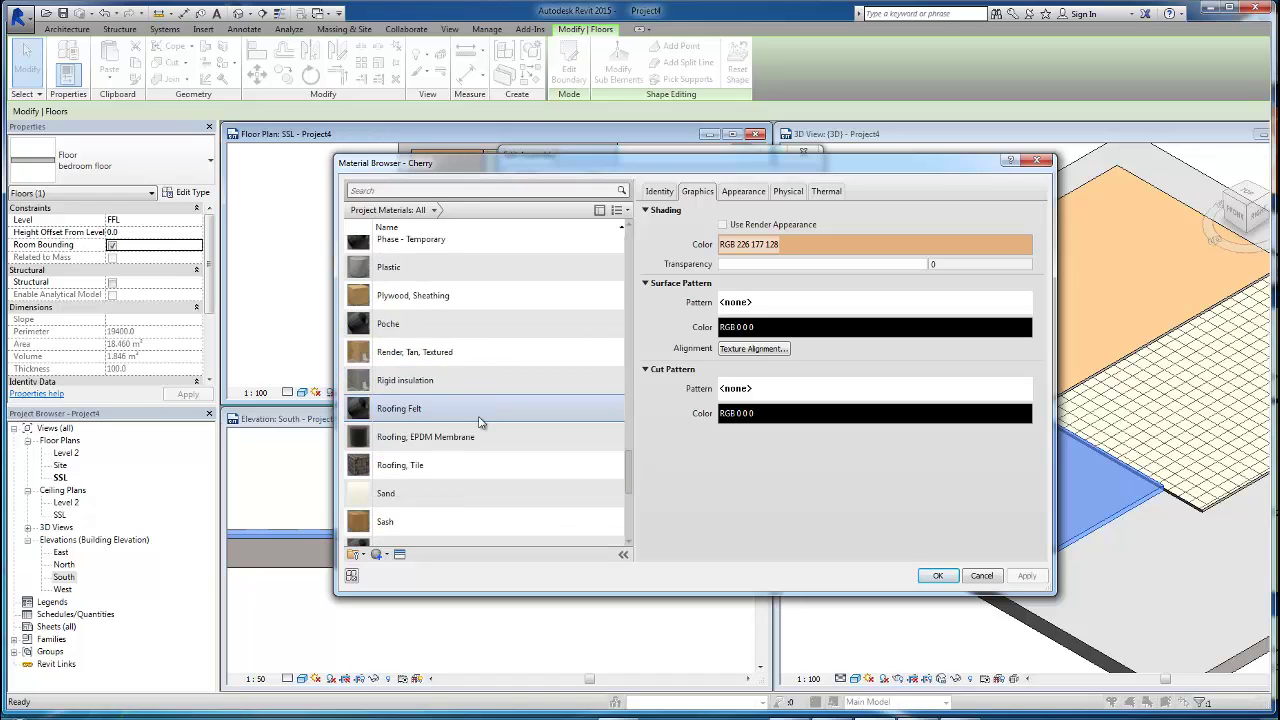
left_click(388, 557)
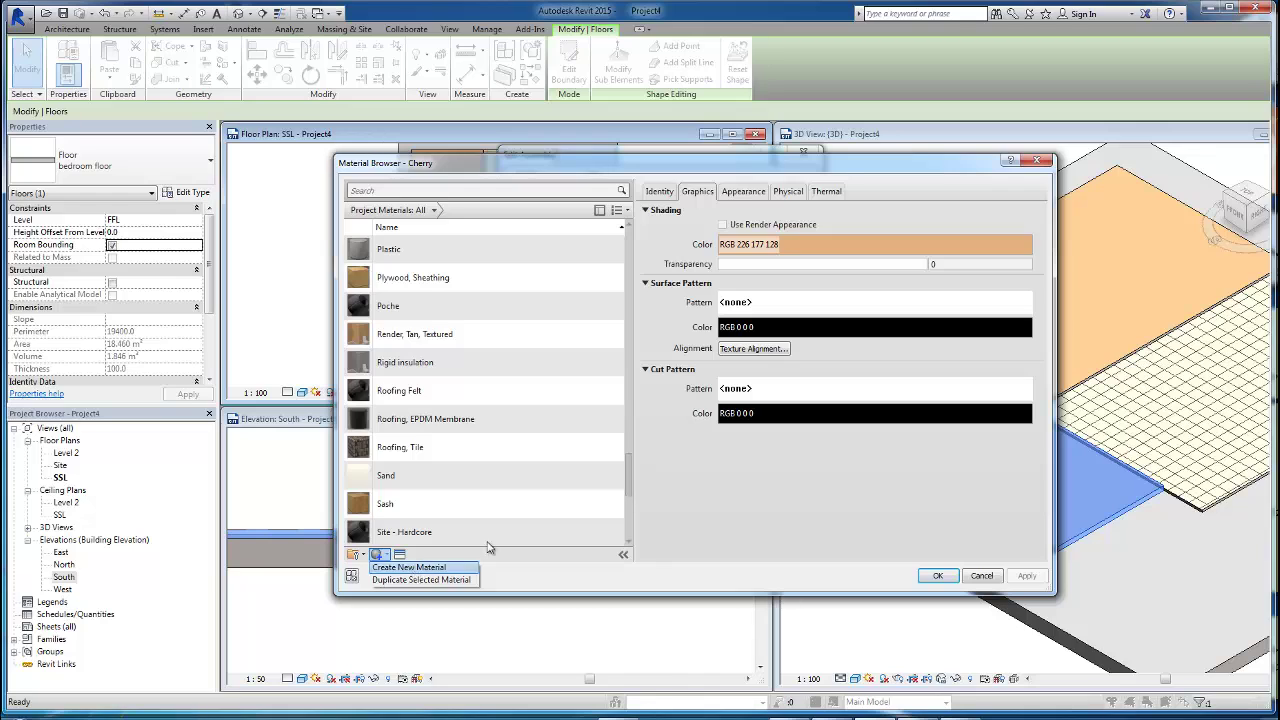
left_click(410, 568)
Step: Name the new material "balcony material" and assign it to the finish layer
left_click(659, 191)
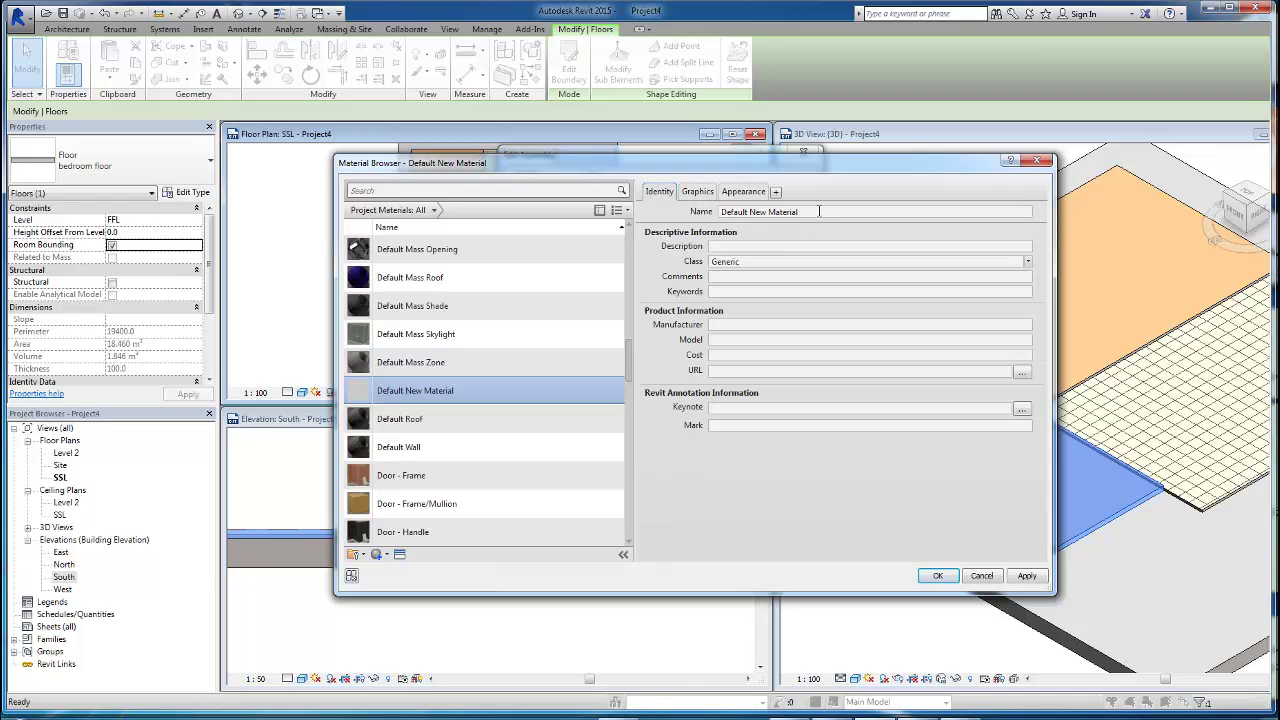
left_click(864, 212)
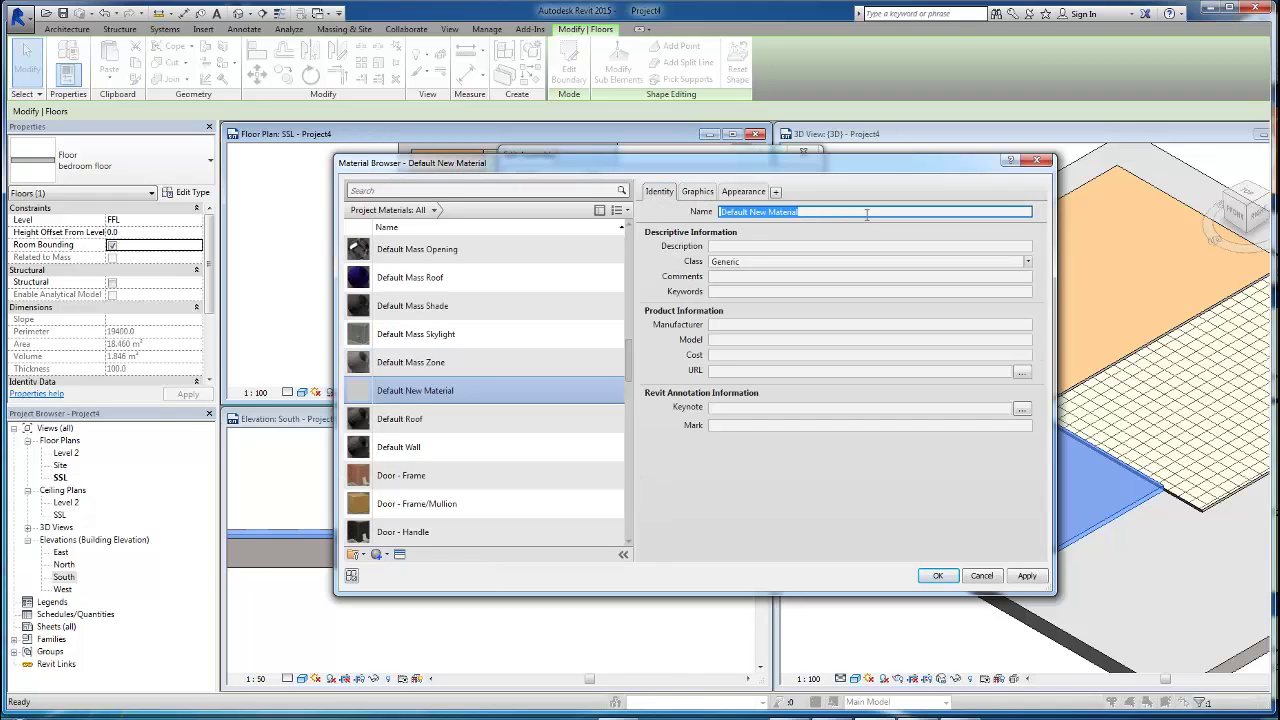
type("Balcony mater")
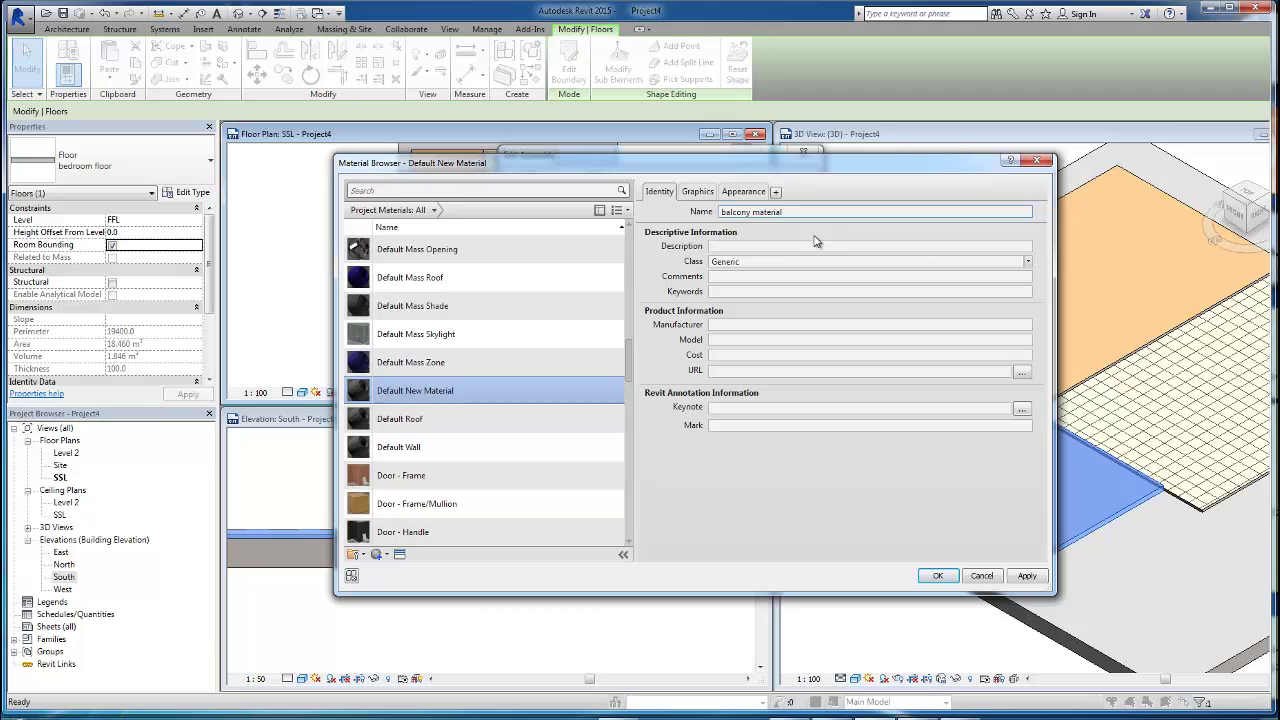
left_click(1027, 576)
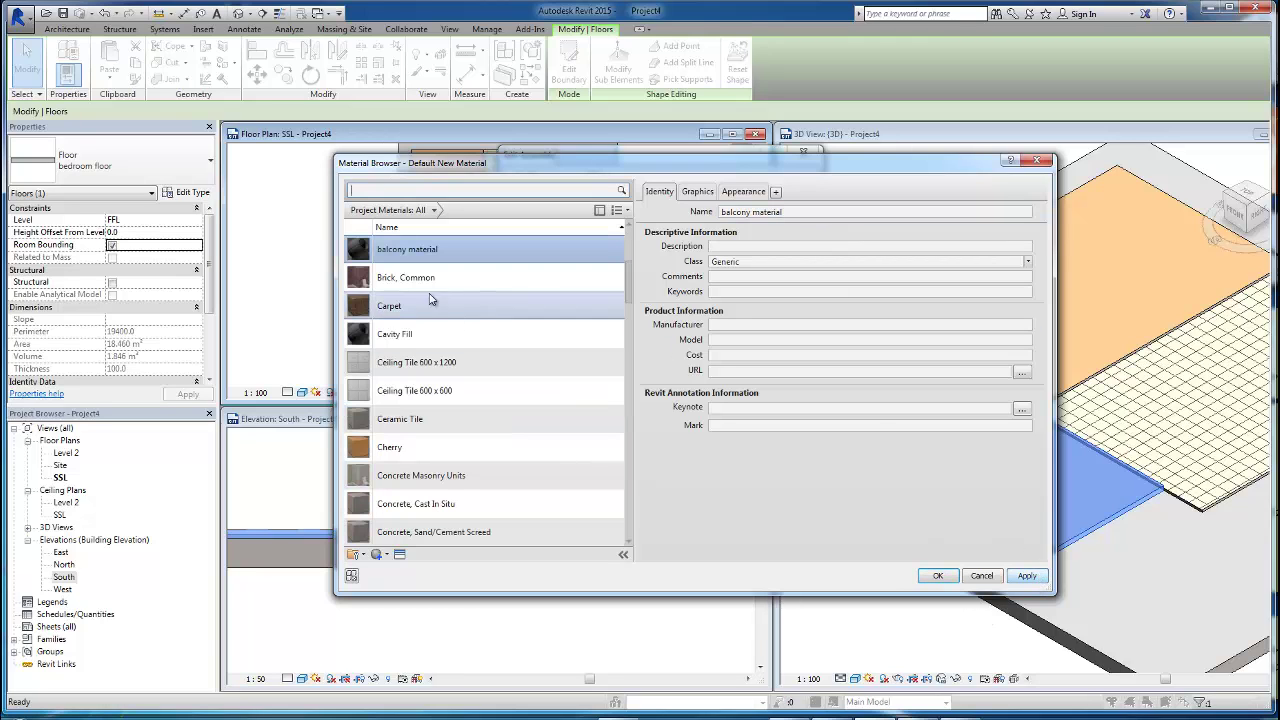
left_click(940, 576)
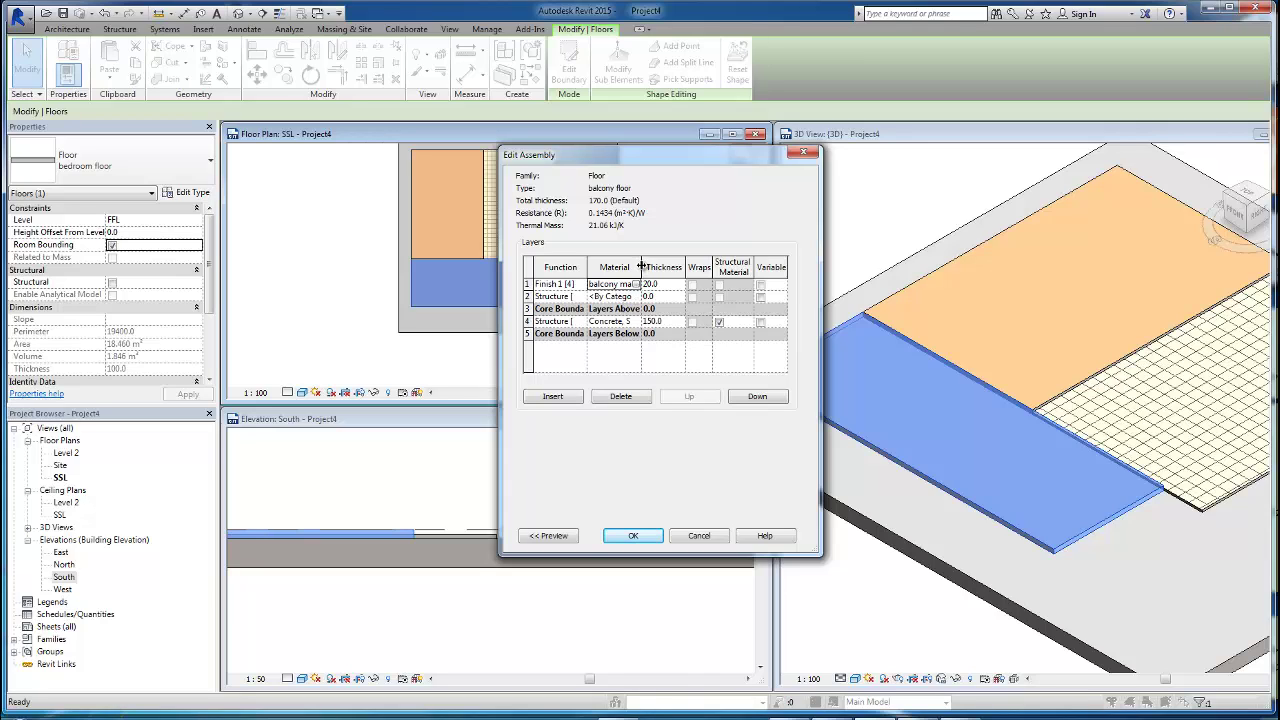
Step: Search the materials for "sc" and assign Concrete, Sand/Cement Screed to the second layer
left_click_drag(641, 266, 658, 266)
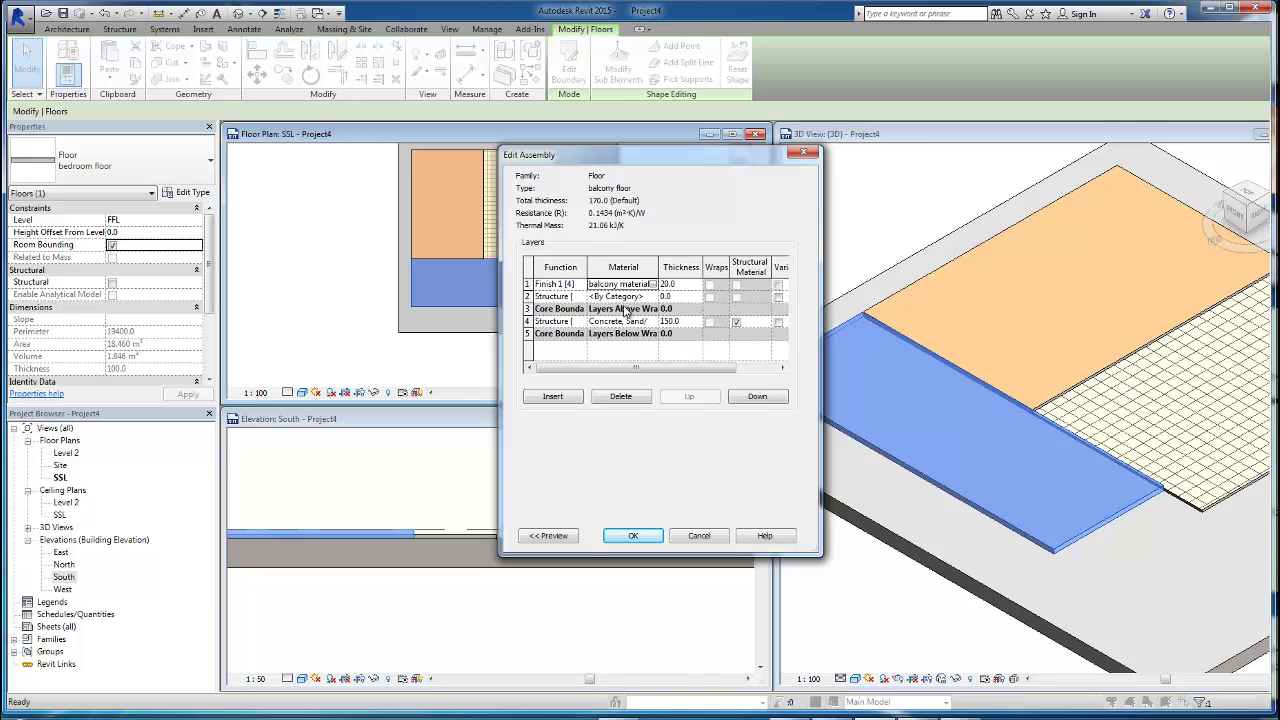
left_click(654, 297)
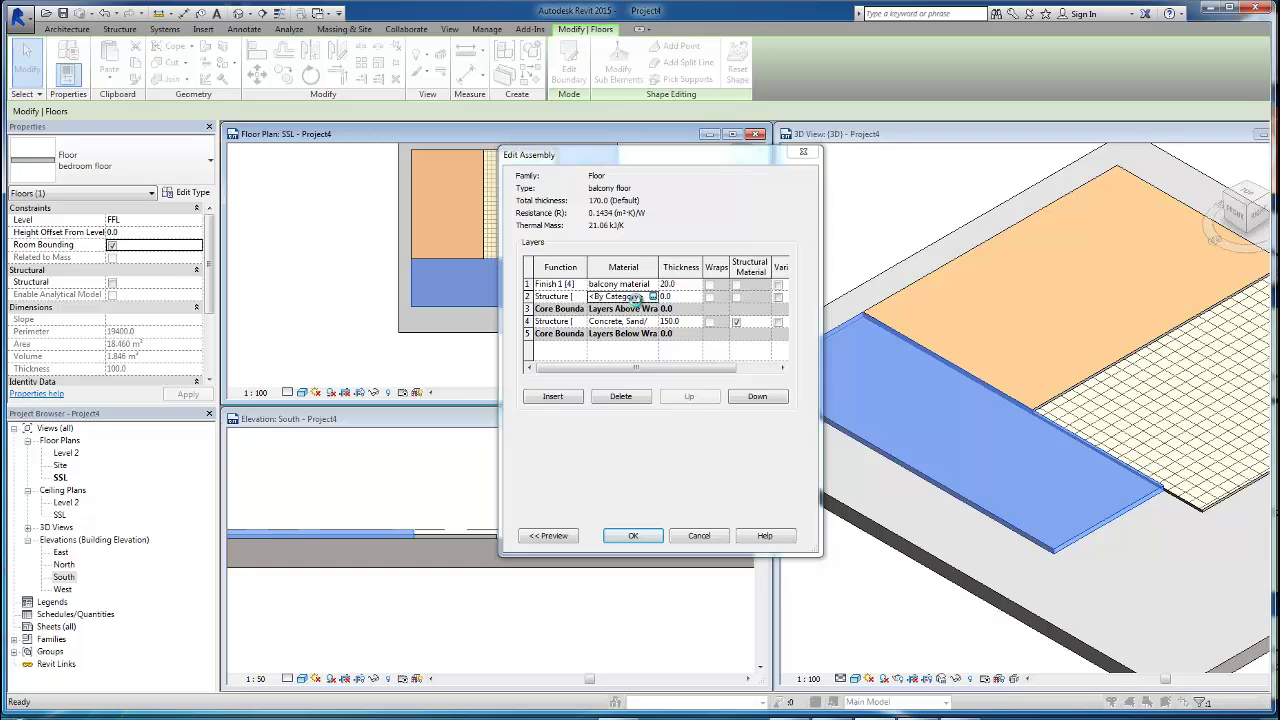
left_click(652, 297)
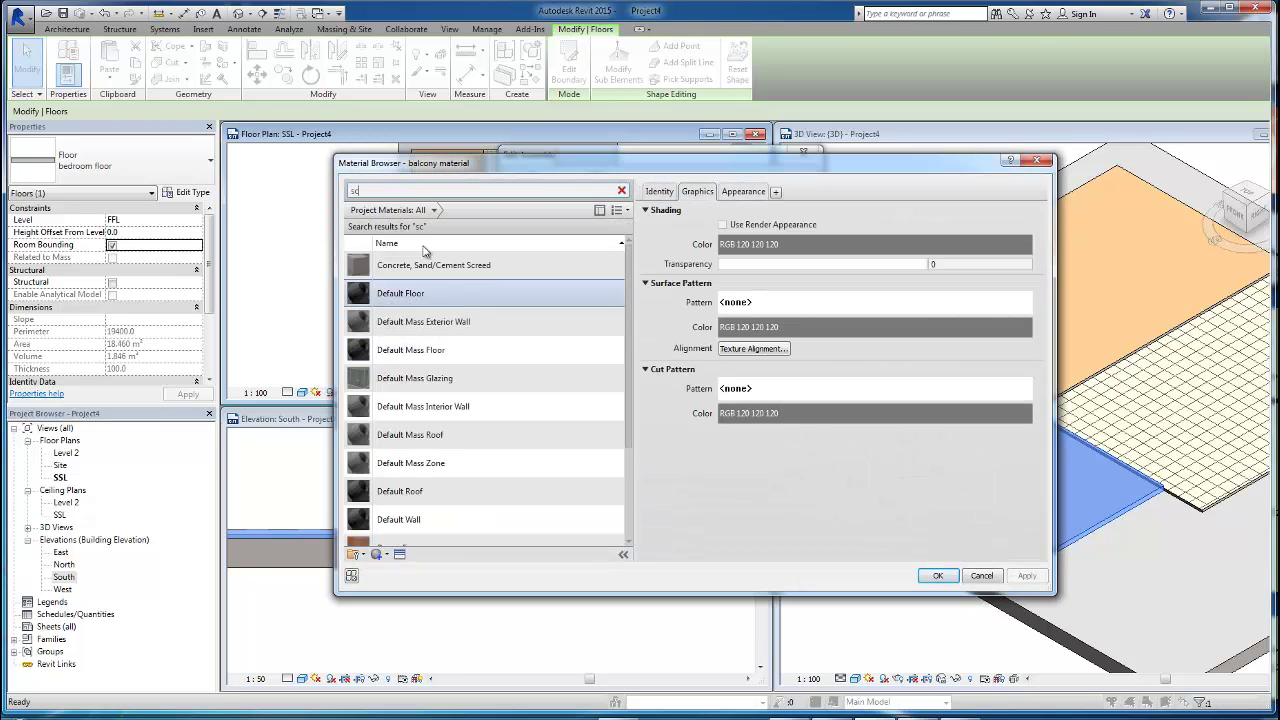
left_click(938, 575)
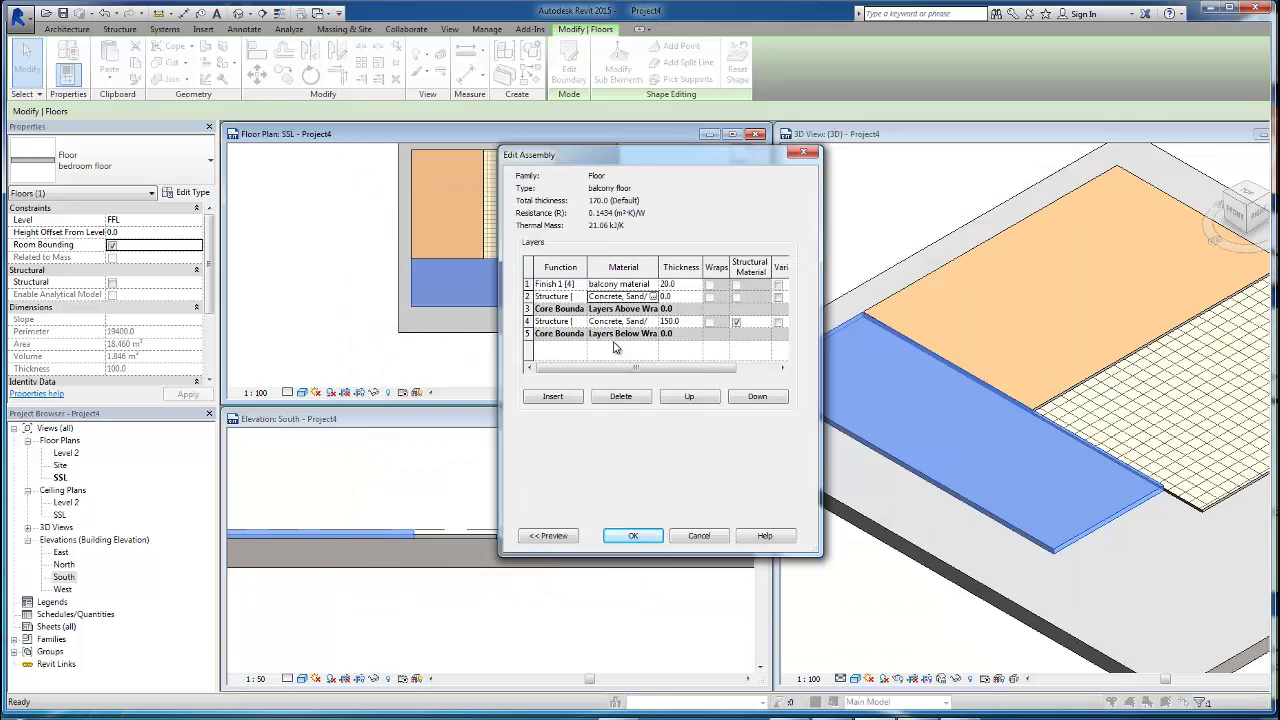
Step: Set the screed layer's thickness to 30 and apply the balcony floor type changes
left_click(688, 297)
double_click(688, 297)
left_click(674, 348)
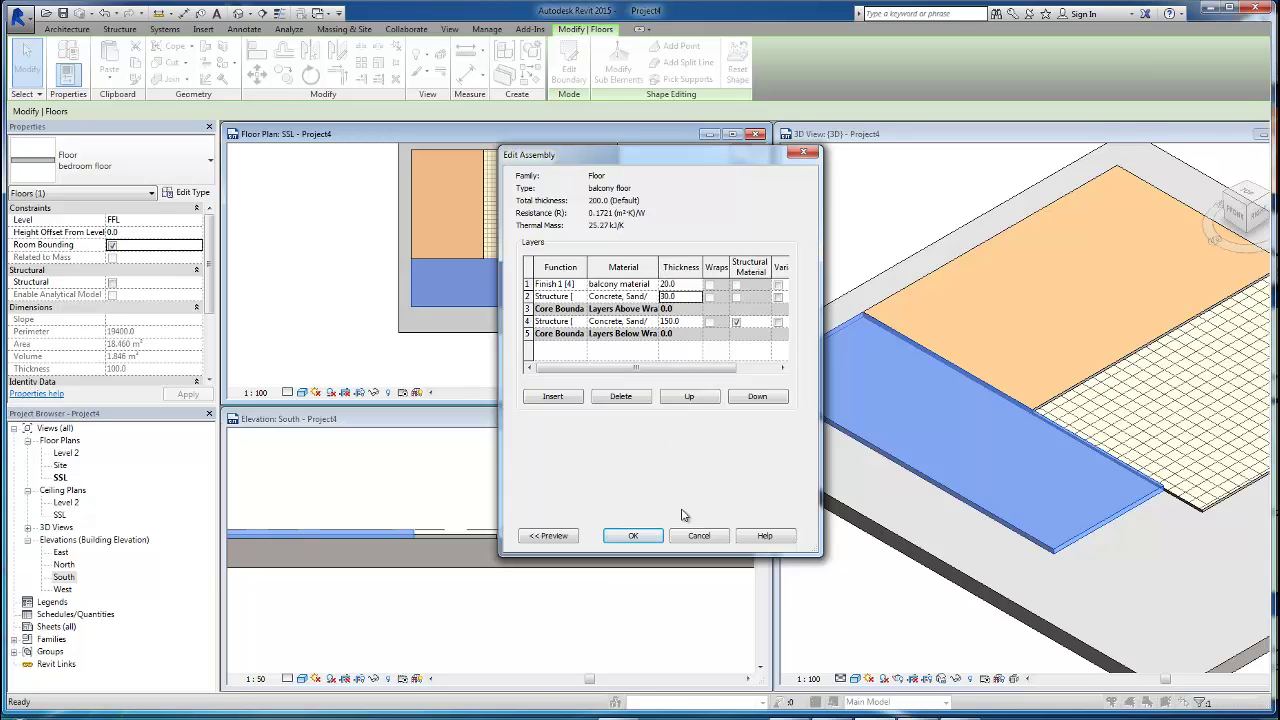
left_click(645, 538)
left_click(639, 533)
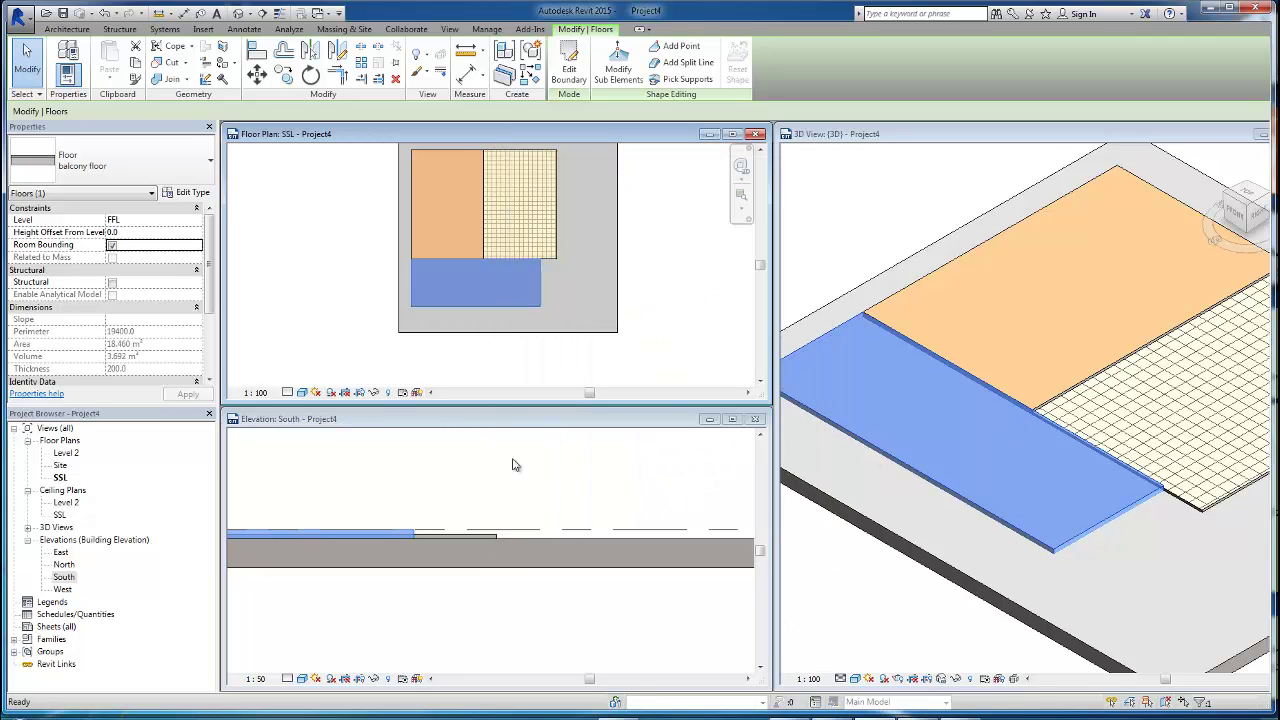
Step: Edit the structural slab's boundary so its edge beneath the balcony moves back to where the balcony meets the room floors
scroll(901, 425, "down", 4)
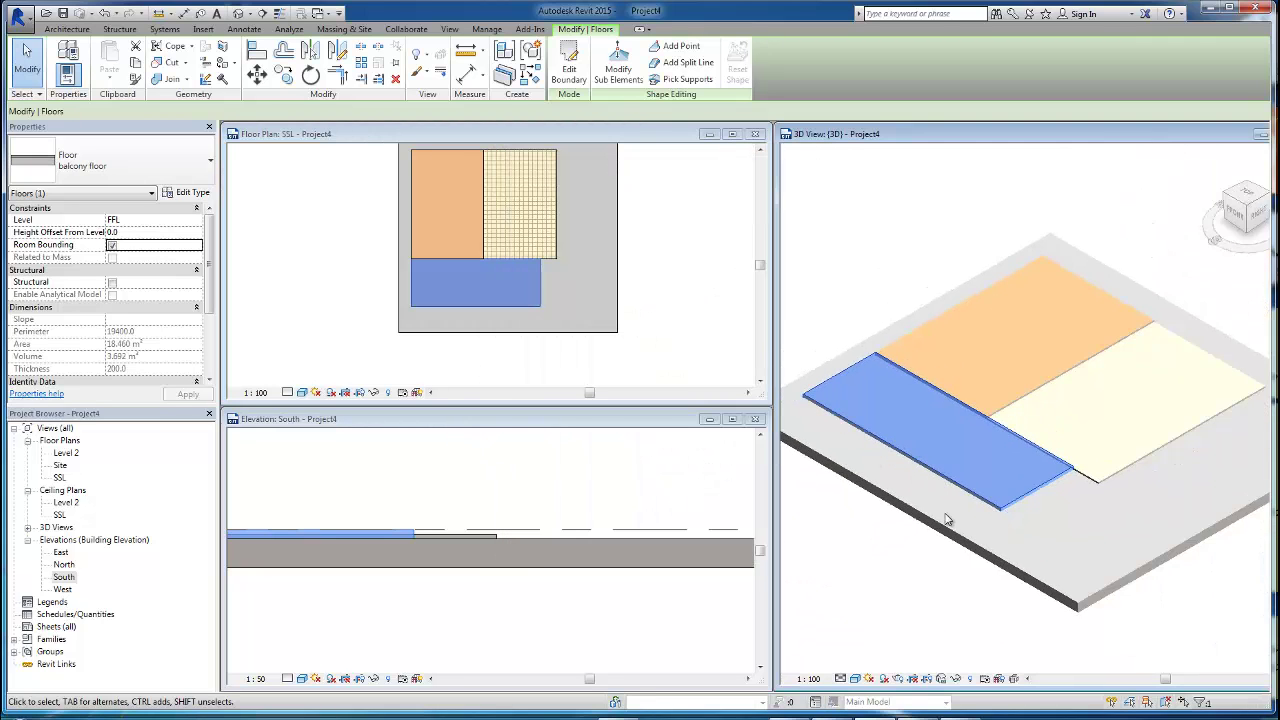
left_click(577, 263)
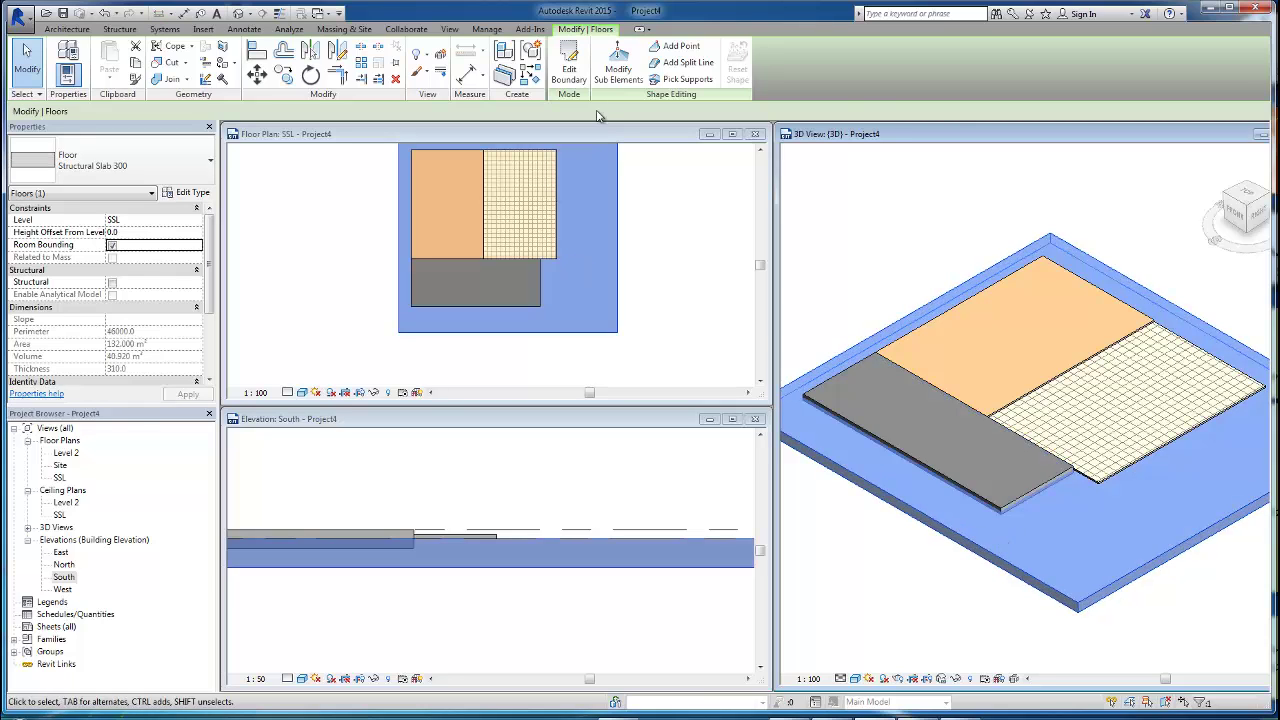
left_click(568, 68)
left_click(551, 334)
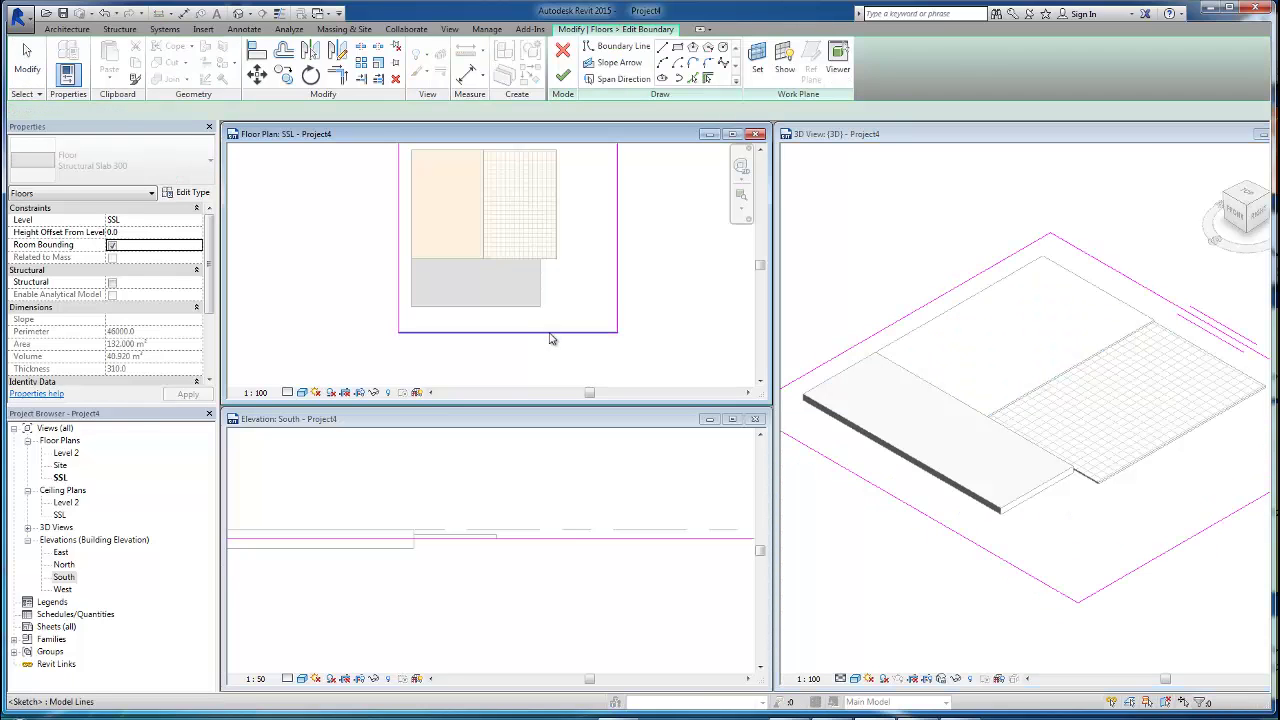
left_click_drag(541, 325, 545, 252)
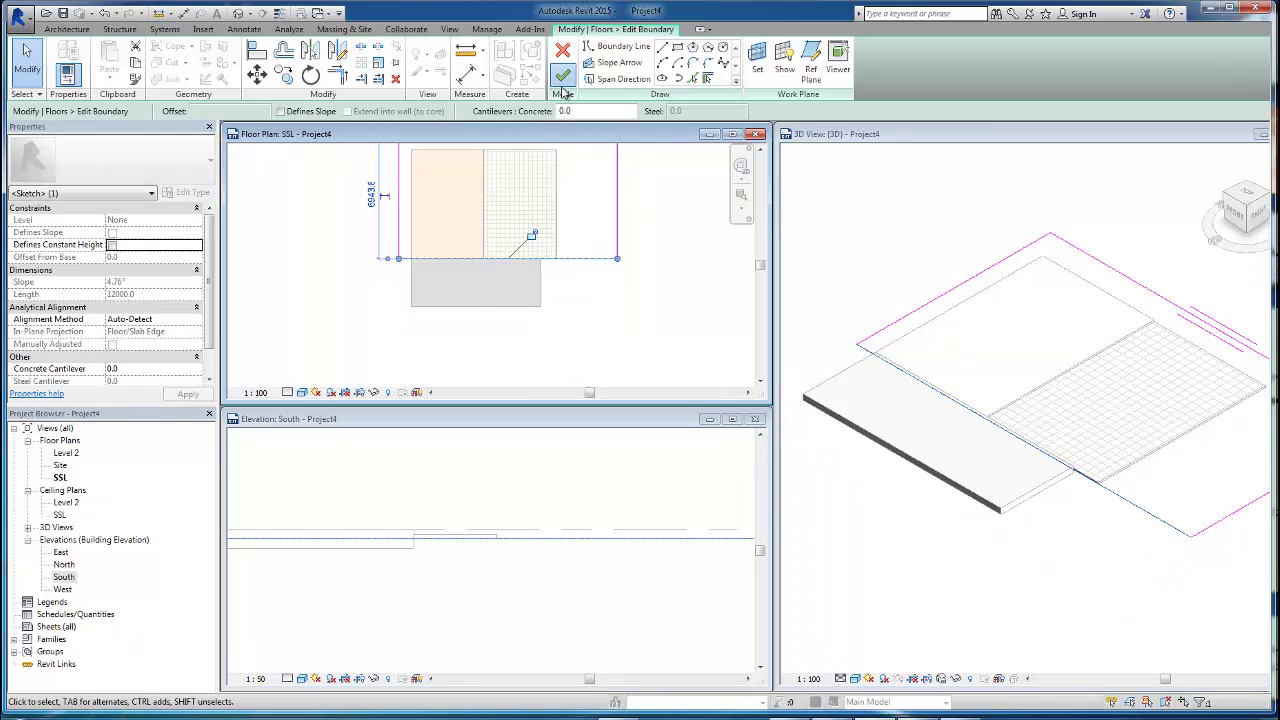
left_click(560, 78)
left_click(963, 584)
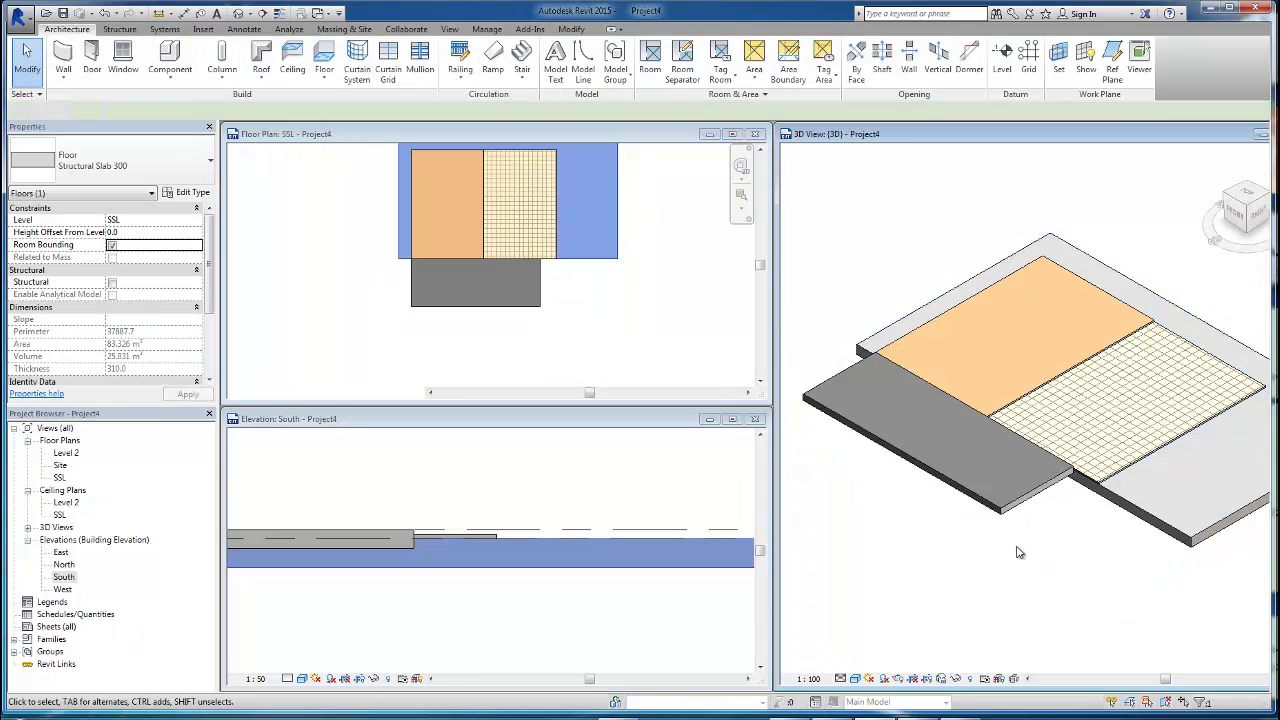
Step: Set the balcony floor's height offset from the FFL level to -50
middle_click_drag(1090, 546, 1151, 486, "shift")
left_click(1151, 486)
left_click(1016, 478)
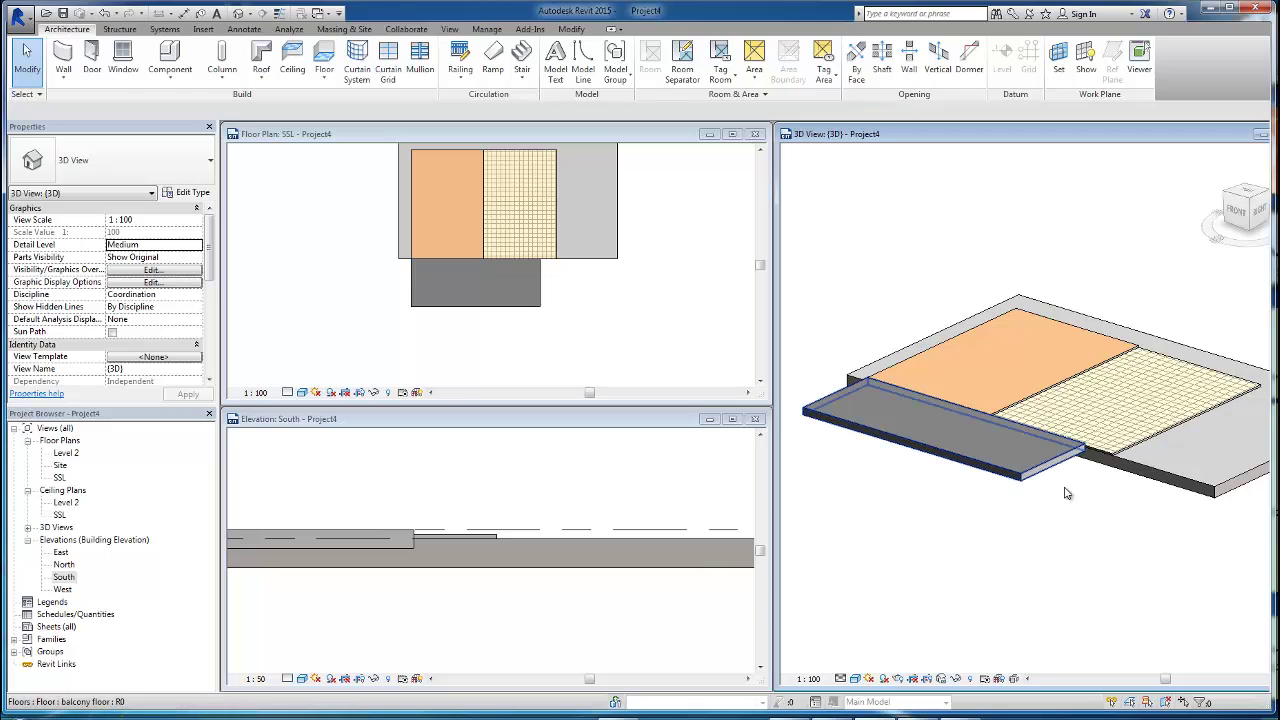
left_click(1066, 491)
middle_click_drag(1066, 491, 1048, 536, "shift")
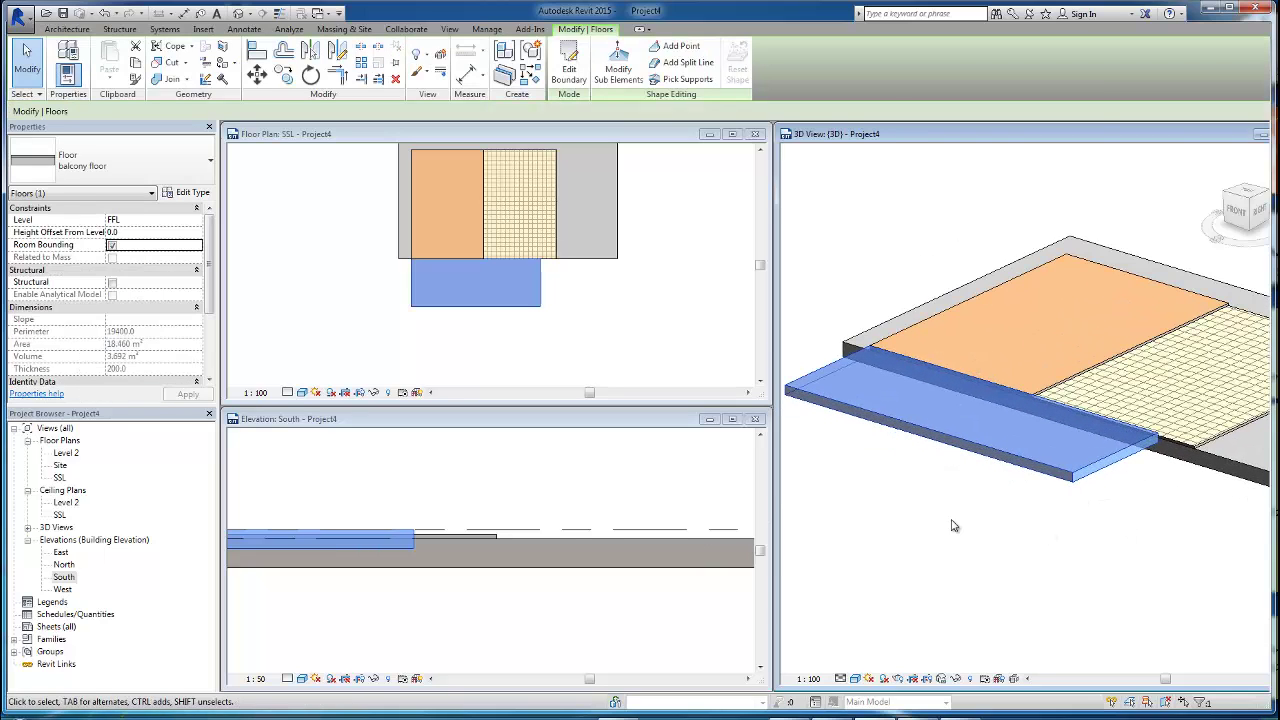
left_click(131, 234)
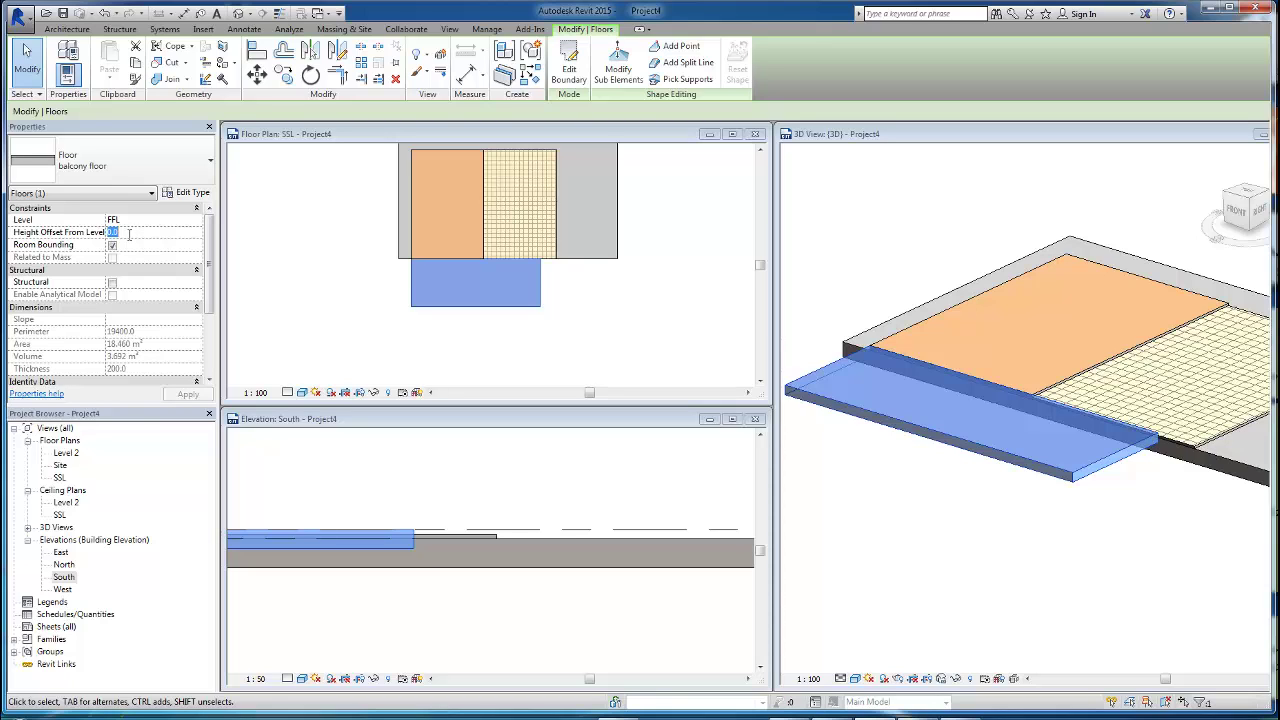
type("-50")
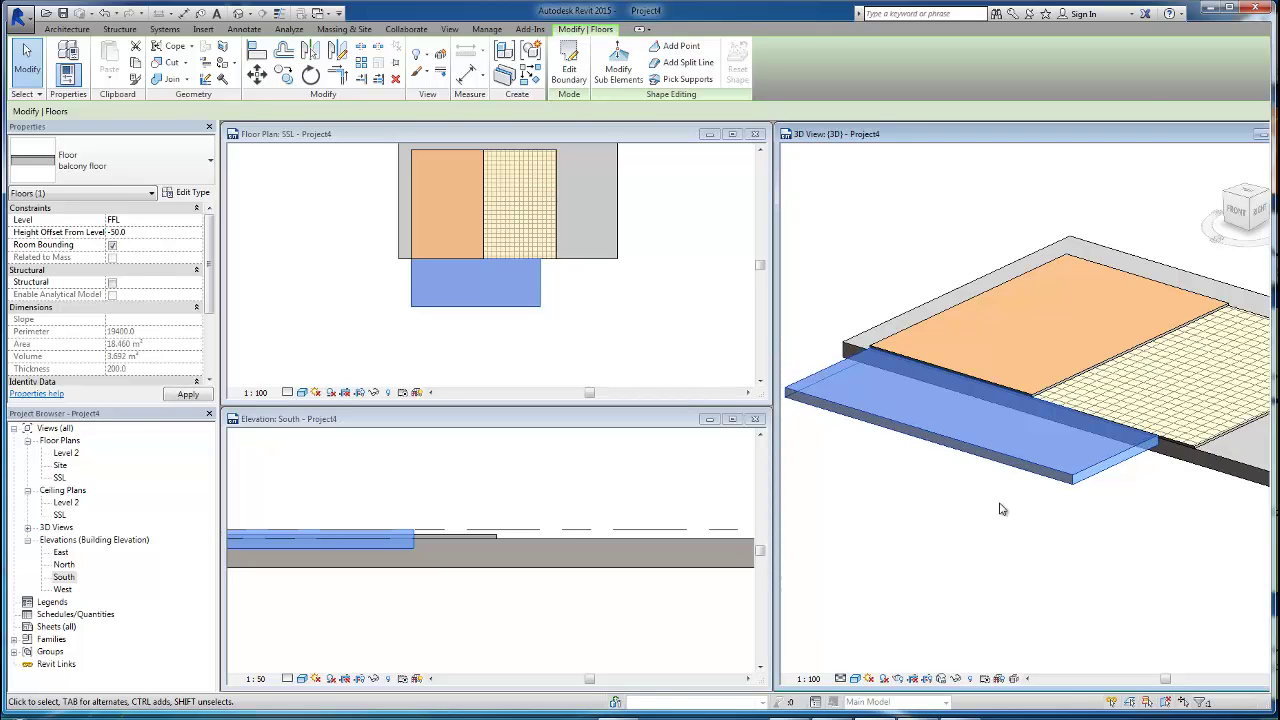
left_click(1000, 508)
middle_click_drag(994, 529, 924, 578, "shift")
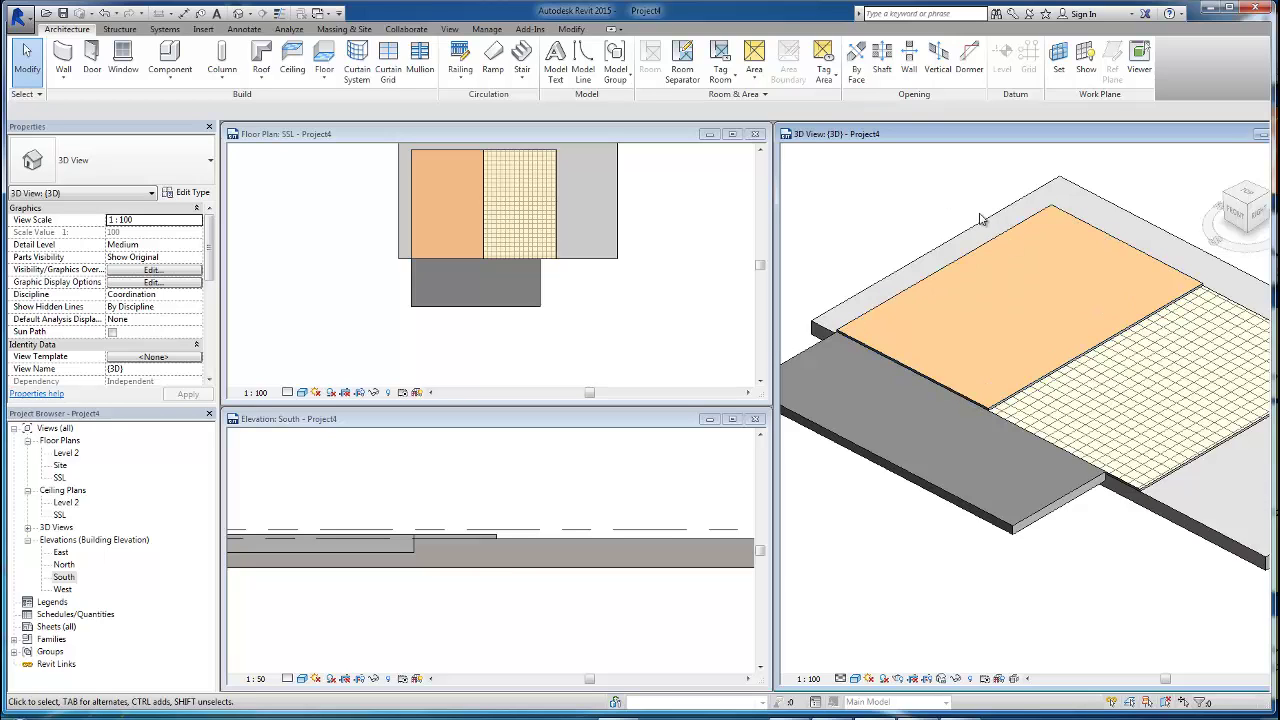
left_click(988, 248)
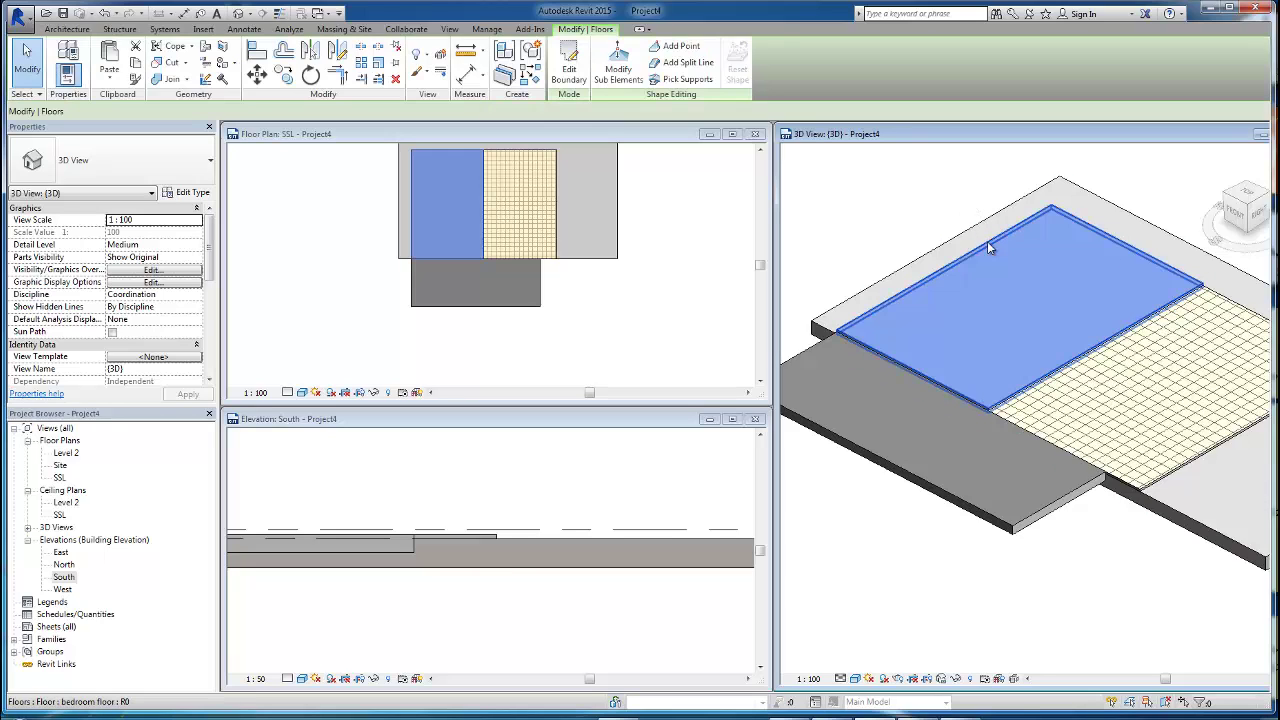
left_click(1152, 479)
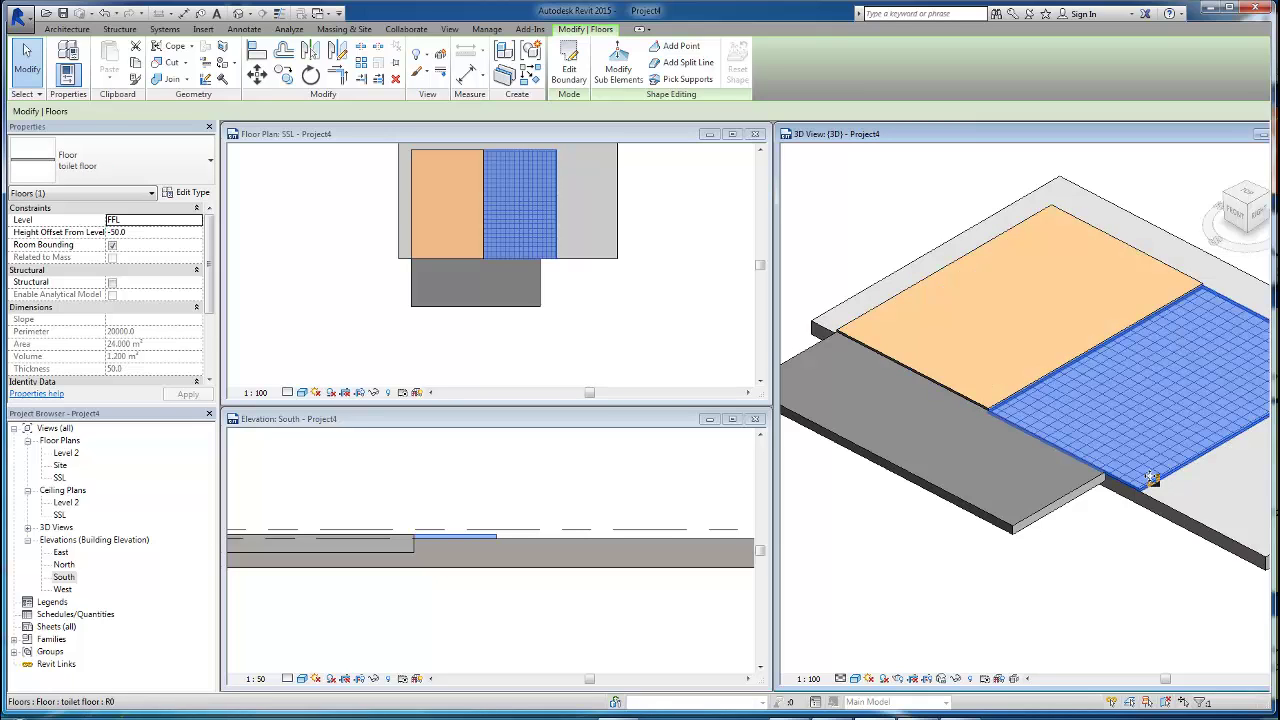
left_click(1066, 584)
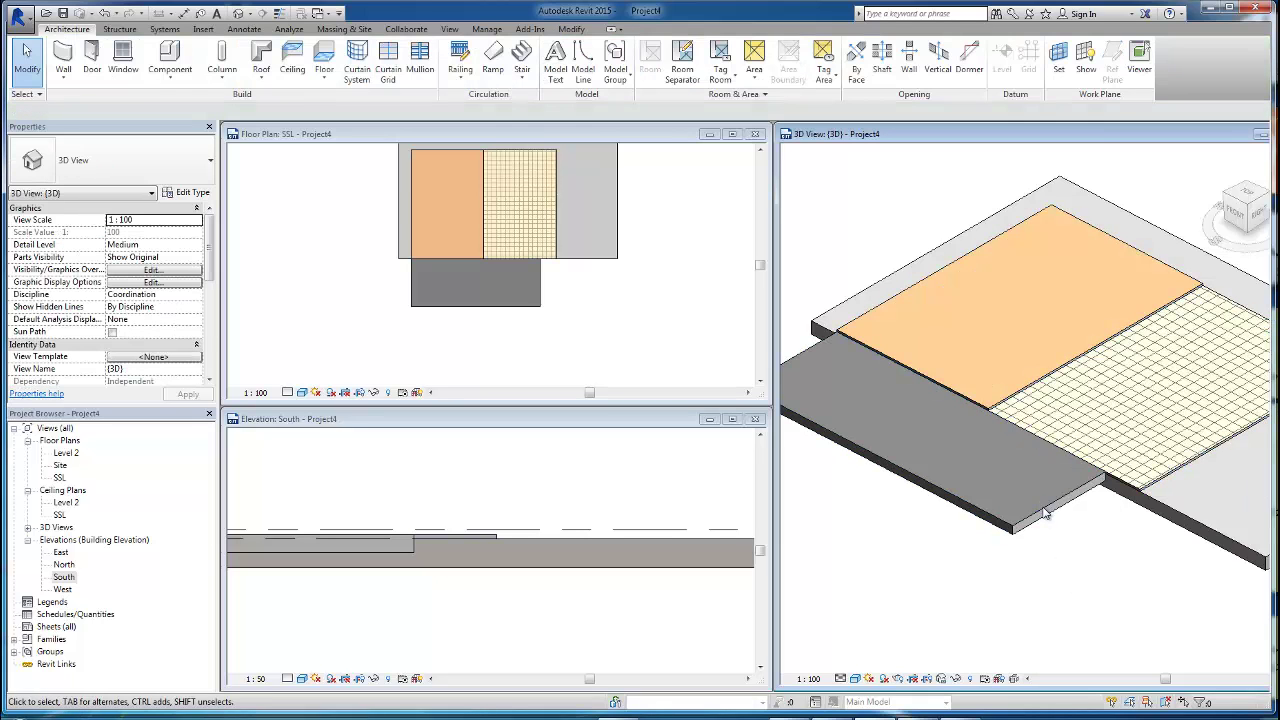
left_click(1045, 513)
left_click(1096, 527)
middle_click_drag(1094, 593, 1131, 481, "shift")
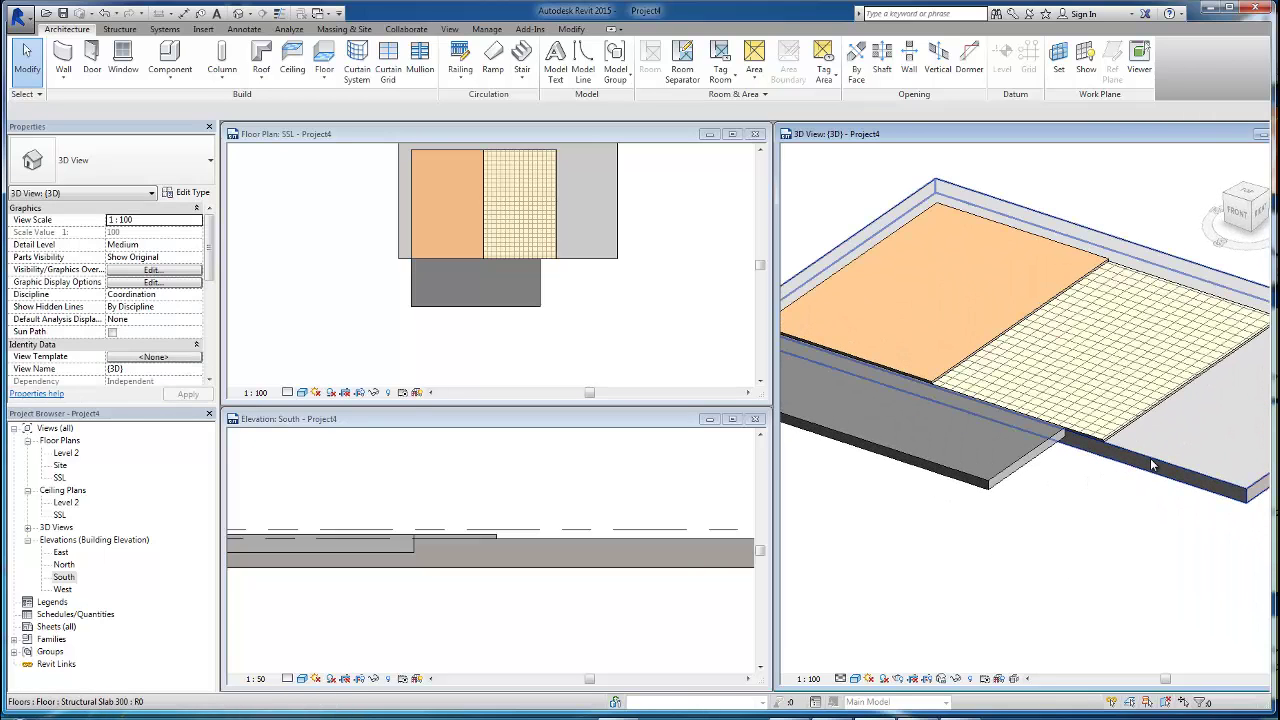
Step: Edit the structural slab's boundary and sketch a rectangle about 7100 by 2380 mm over the balcony area
left_click(1150, 458)
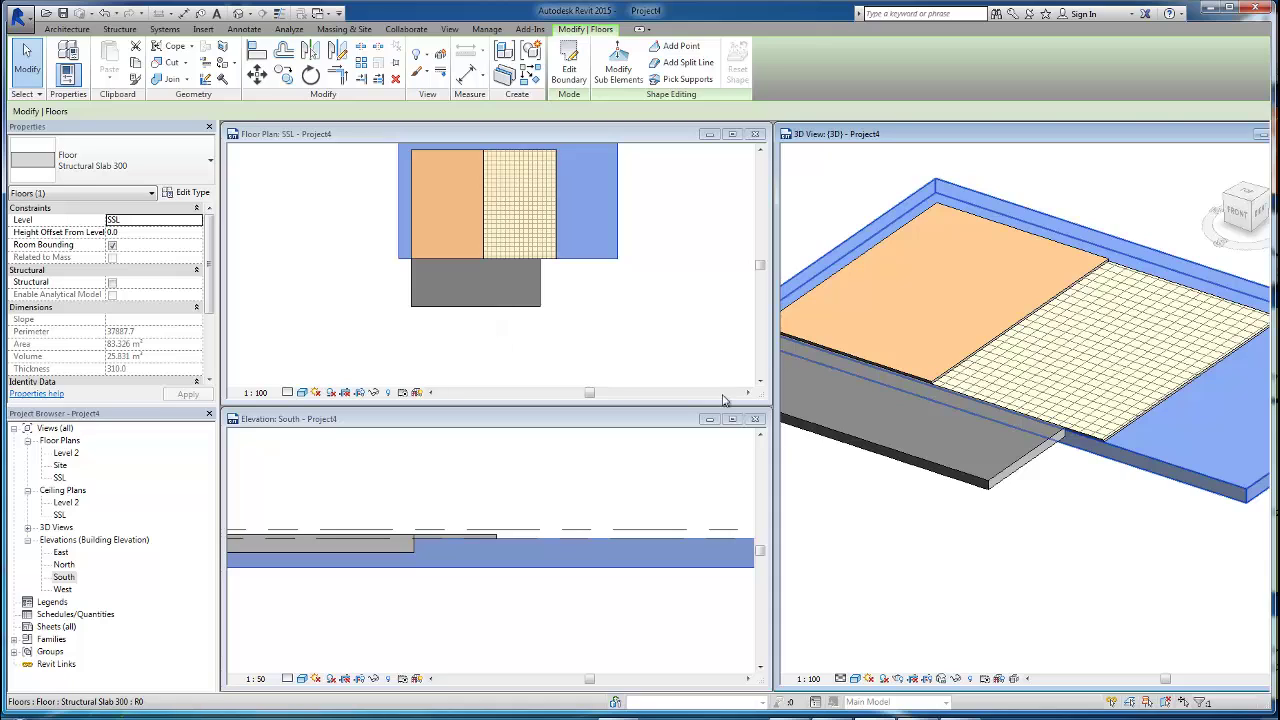
left_click(569, 68)
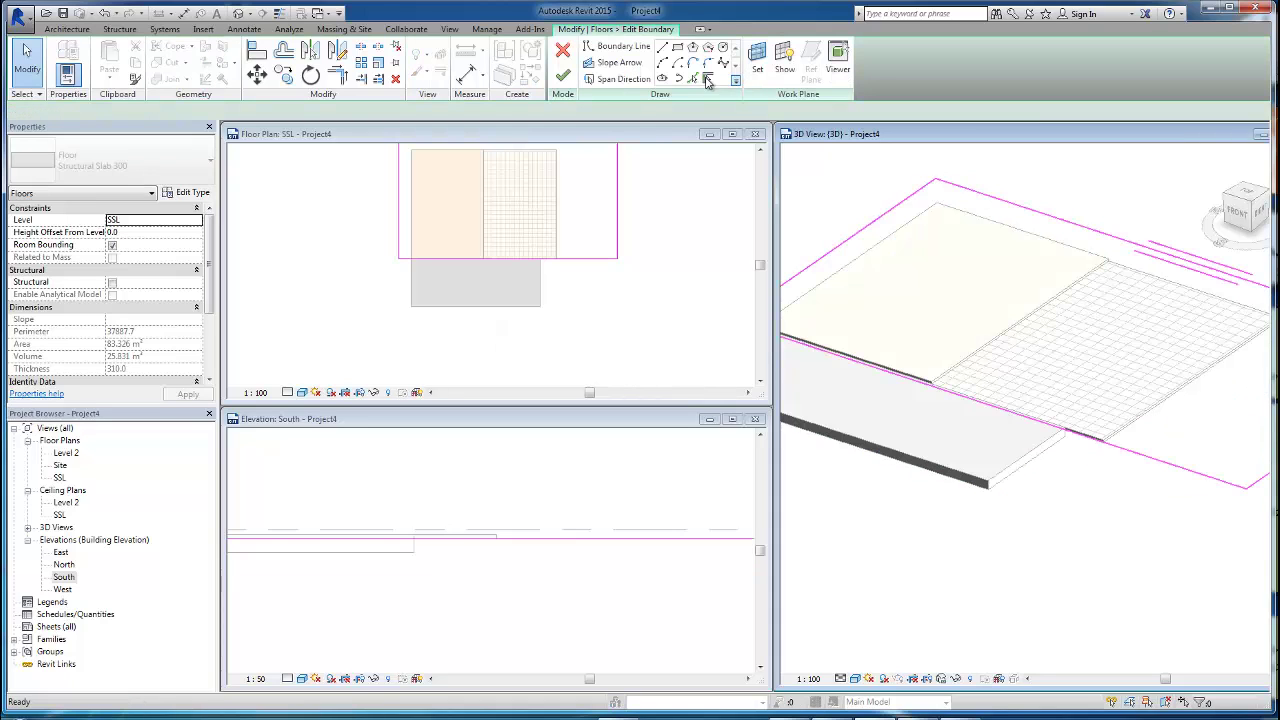
left_click(693, 78)
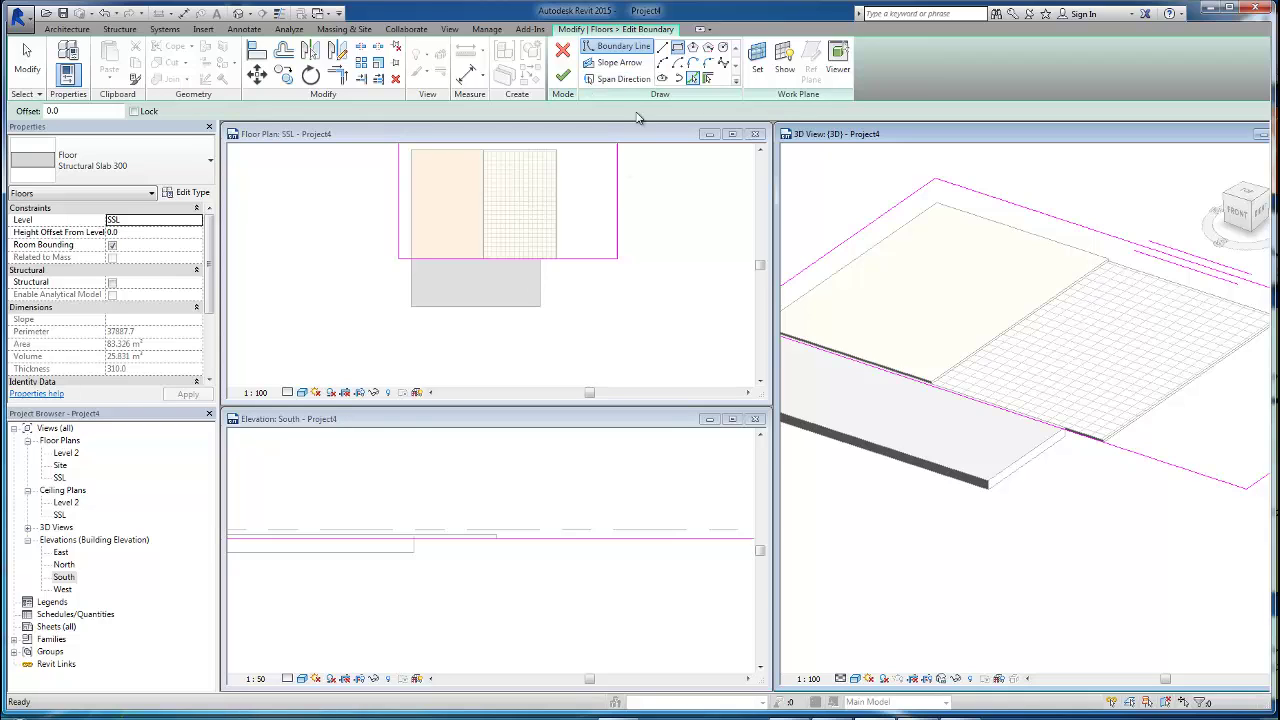
left_click(560, 318)
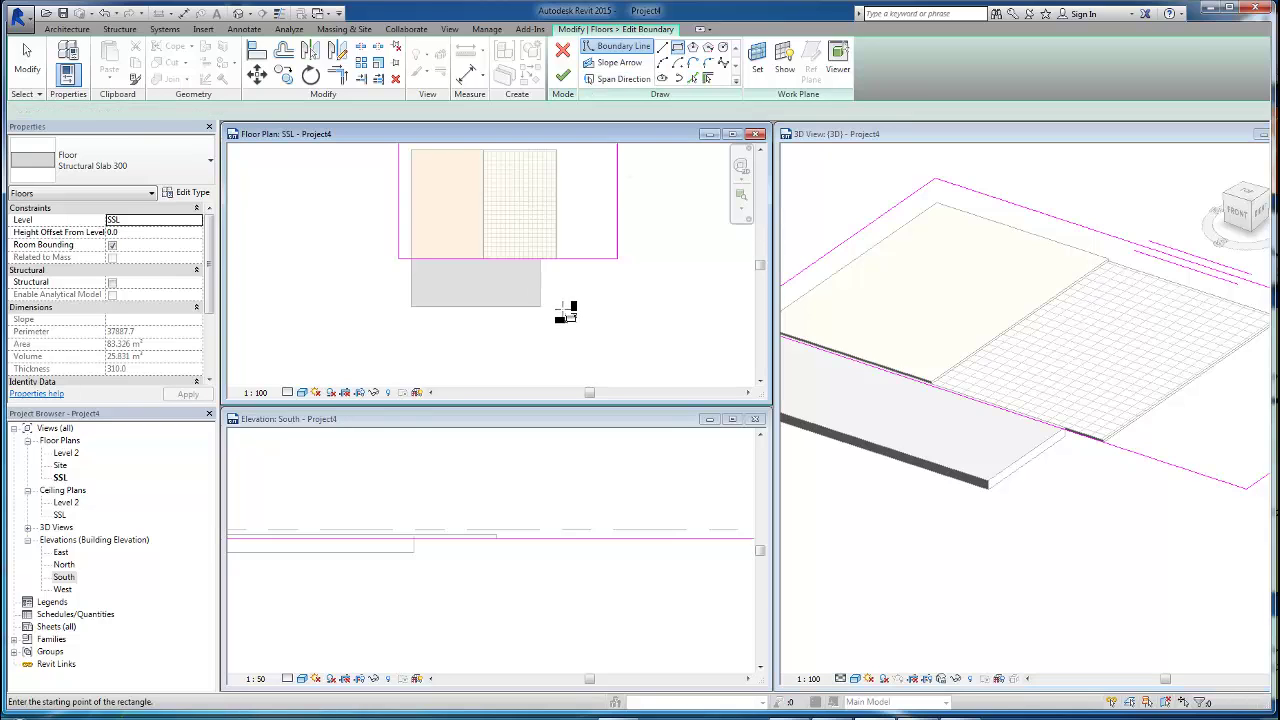
scroll(560, 314, "up", 1)
left_click(533, 304)
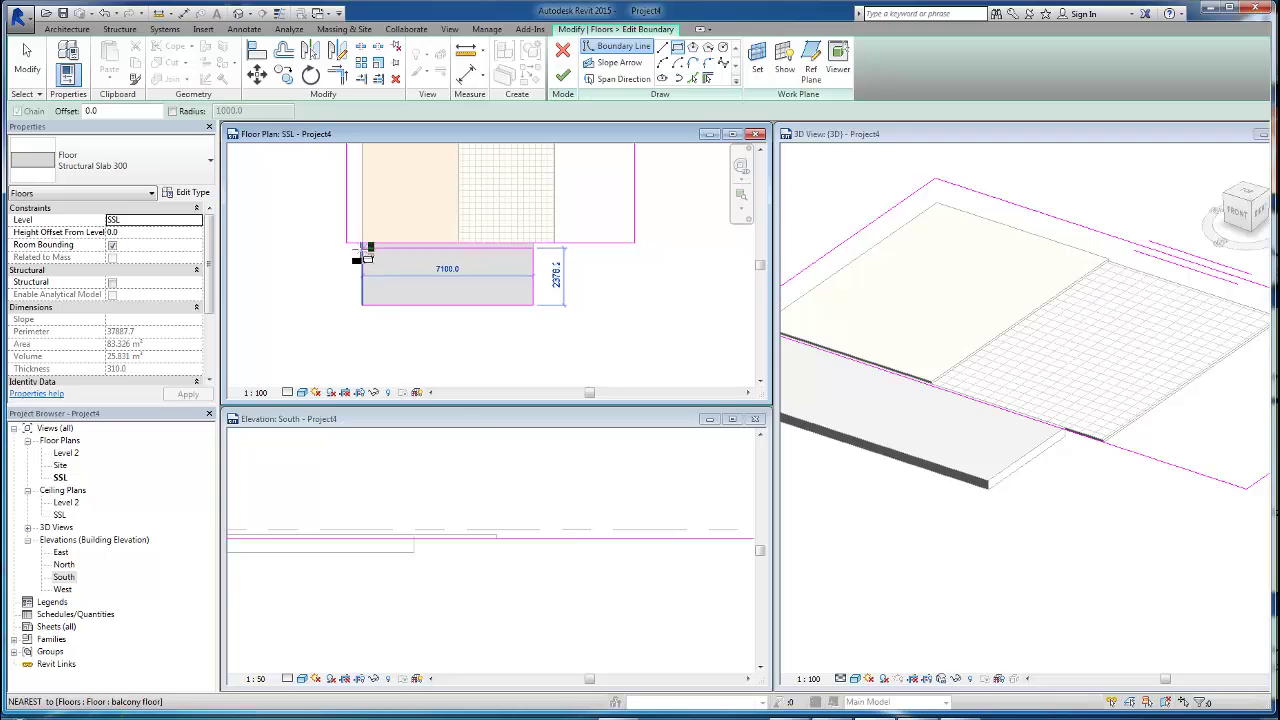
left_click(366, 247)
key("Escape")
key("Escape")
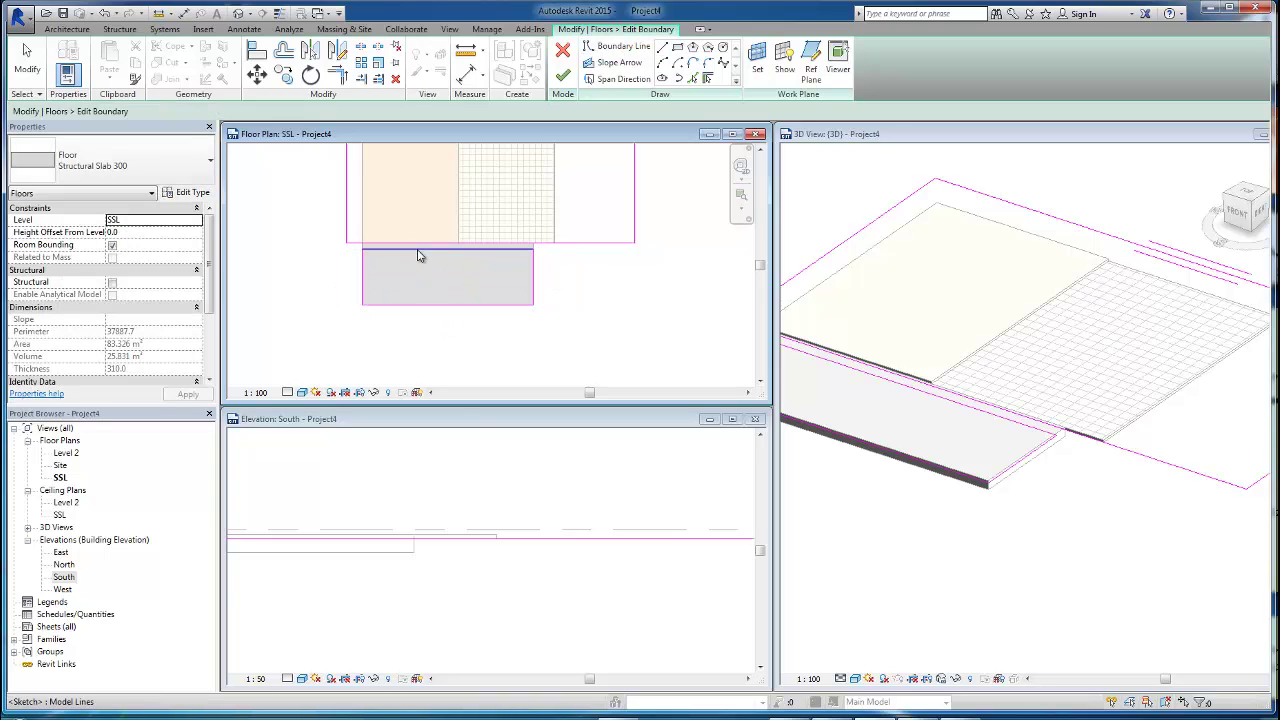
Step: Split and trim the slab edge along the balcony so the rectangle joins the slab outline, and finish the boundary
left_click(436, 238)
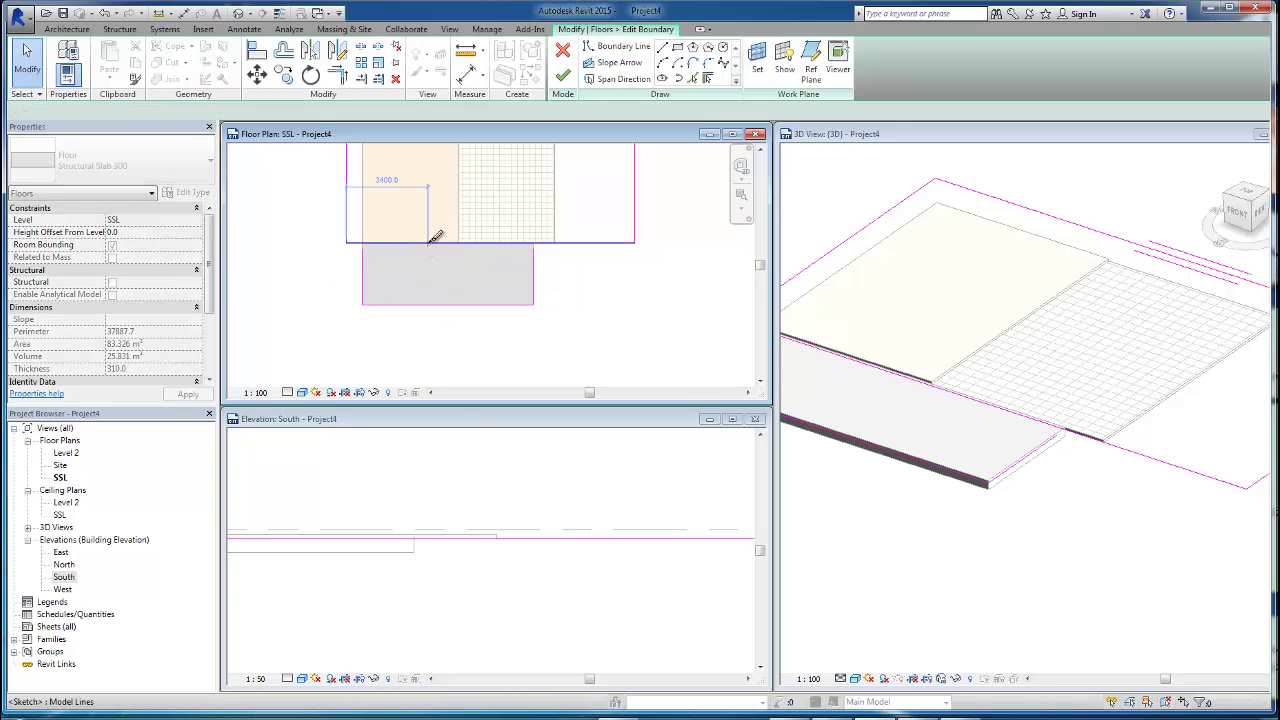
key("s")
key("l")
key("Escape")
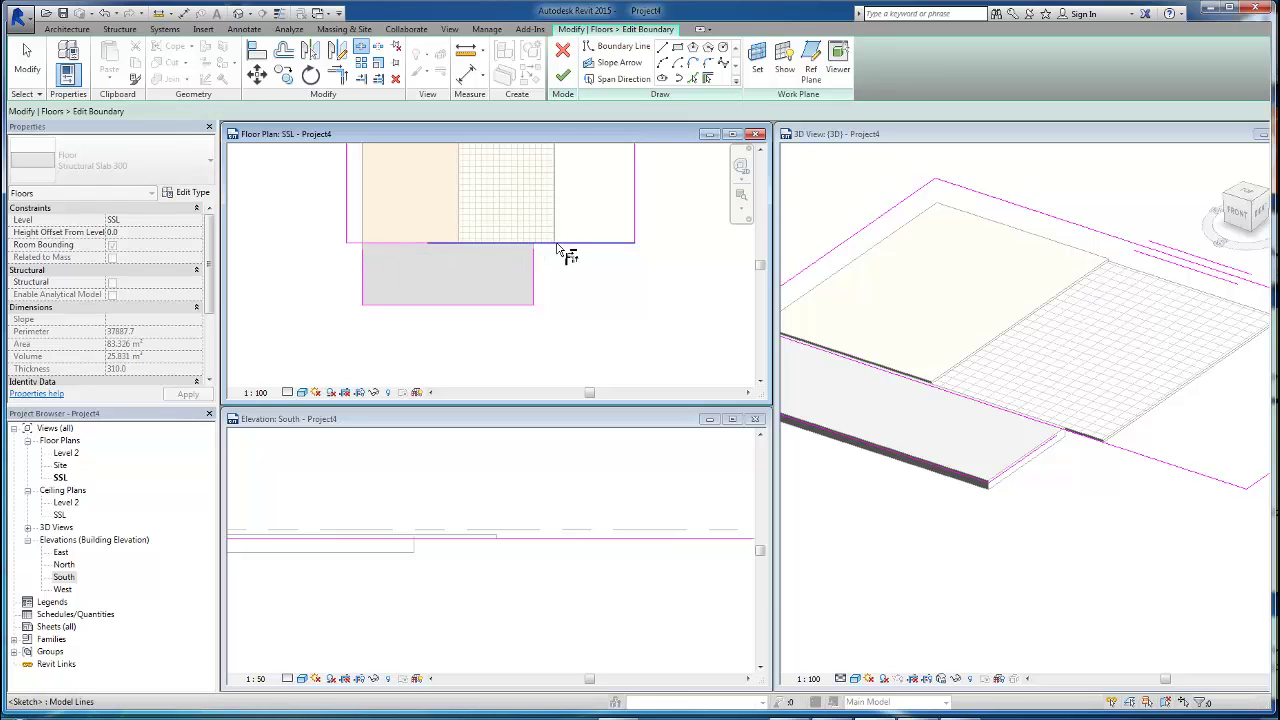
key("t")
key("r")
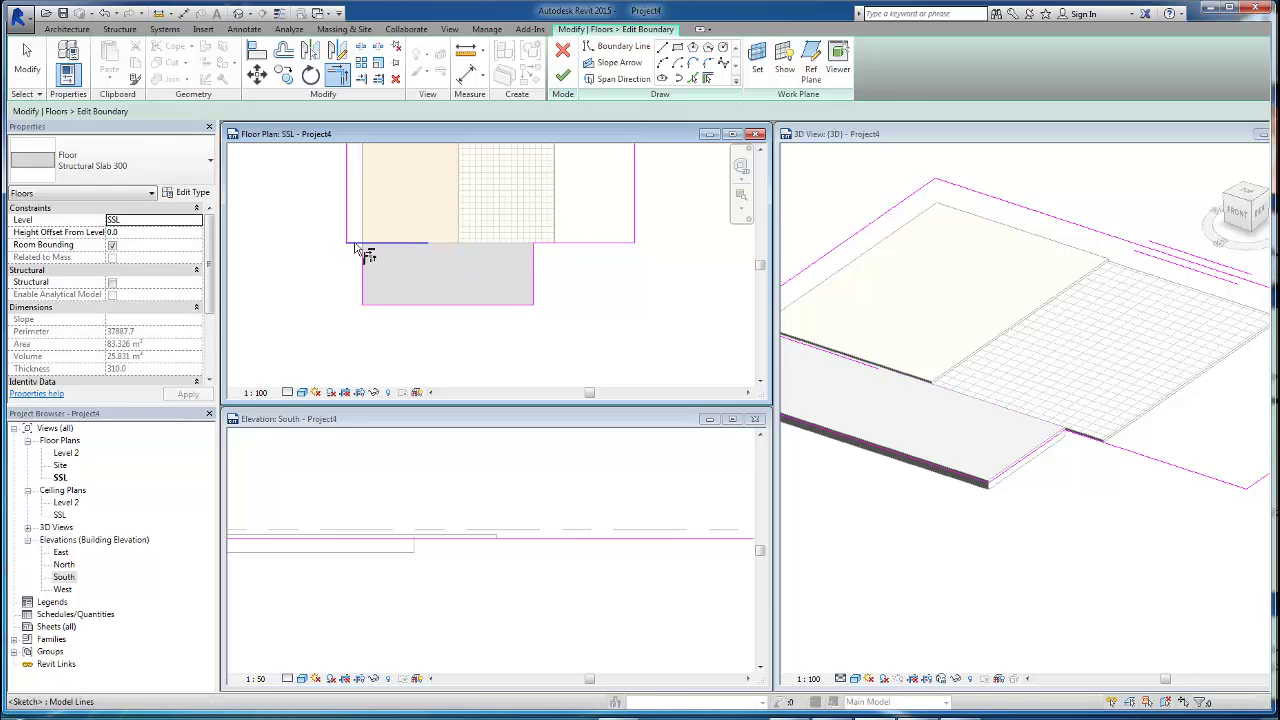
left_click(563, 77)
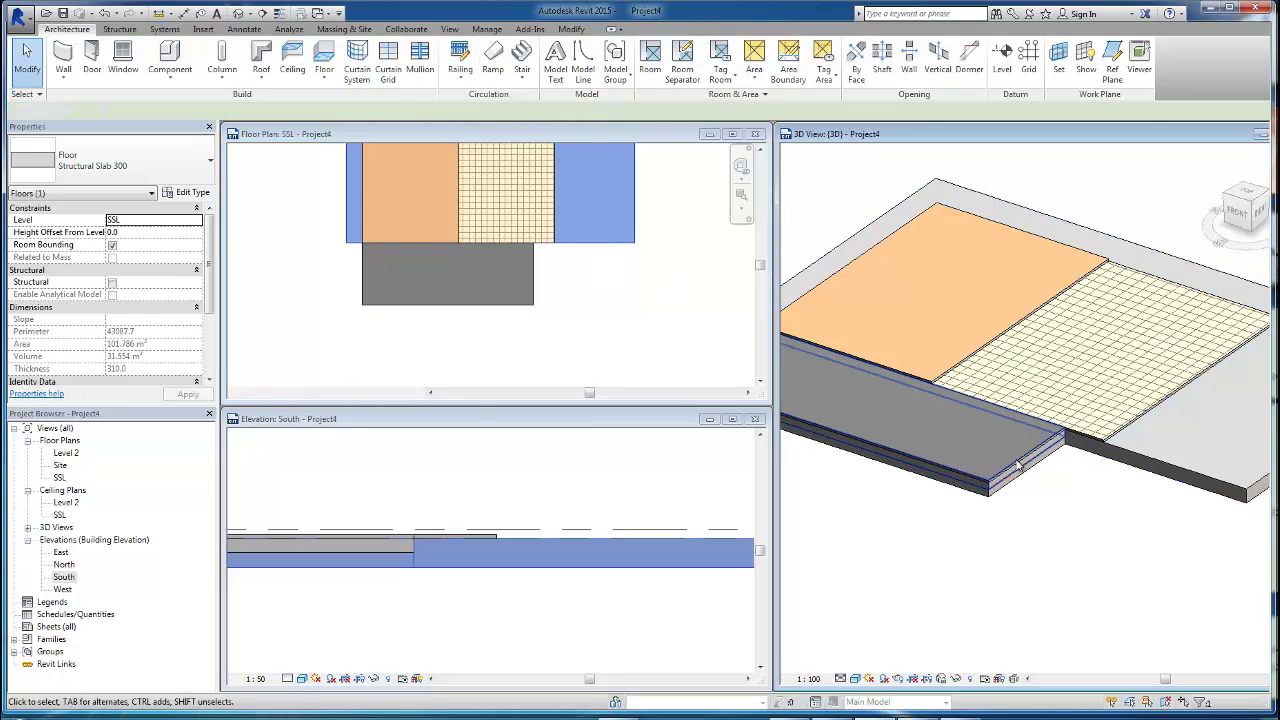
Step: Undo the structural slab's boundary extension beneath the balcony
left_click(1053, 522)
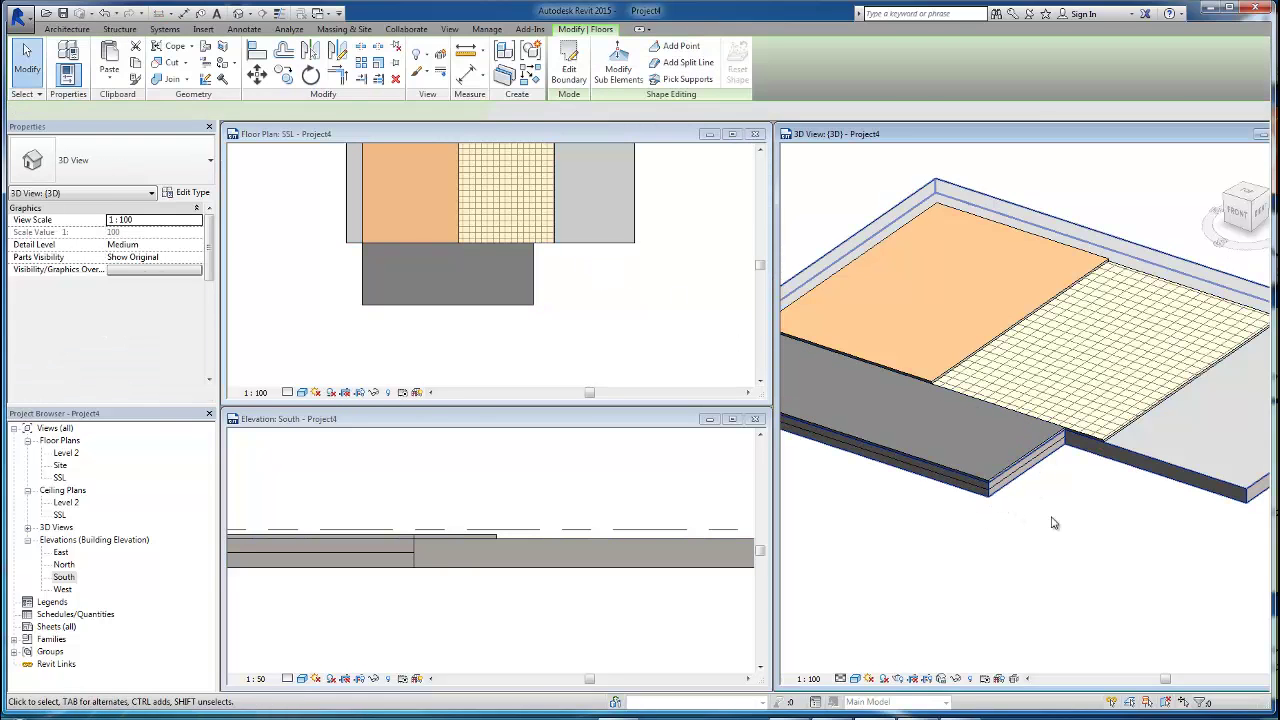
left_click(1057, 523)
middle_click_drag(1057, 523, 946, 462, "shift")
left_click(946, 460)
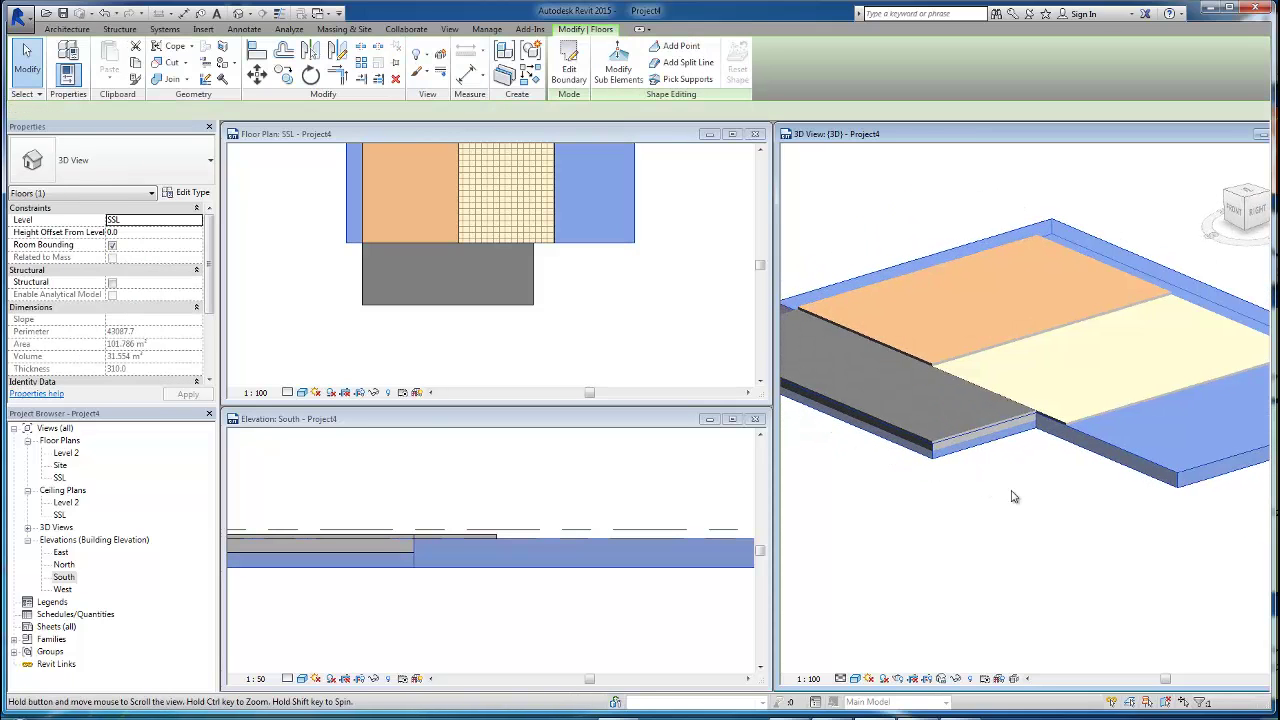
middle_click_drag(1012, 497, 1014, 497, "shift")
left_click(1014, 497)
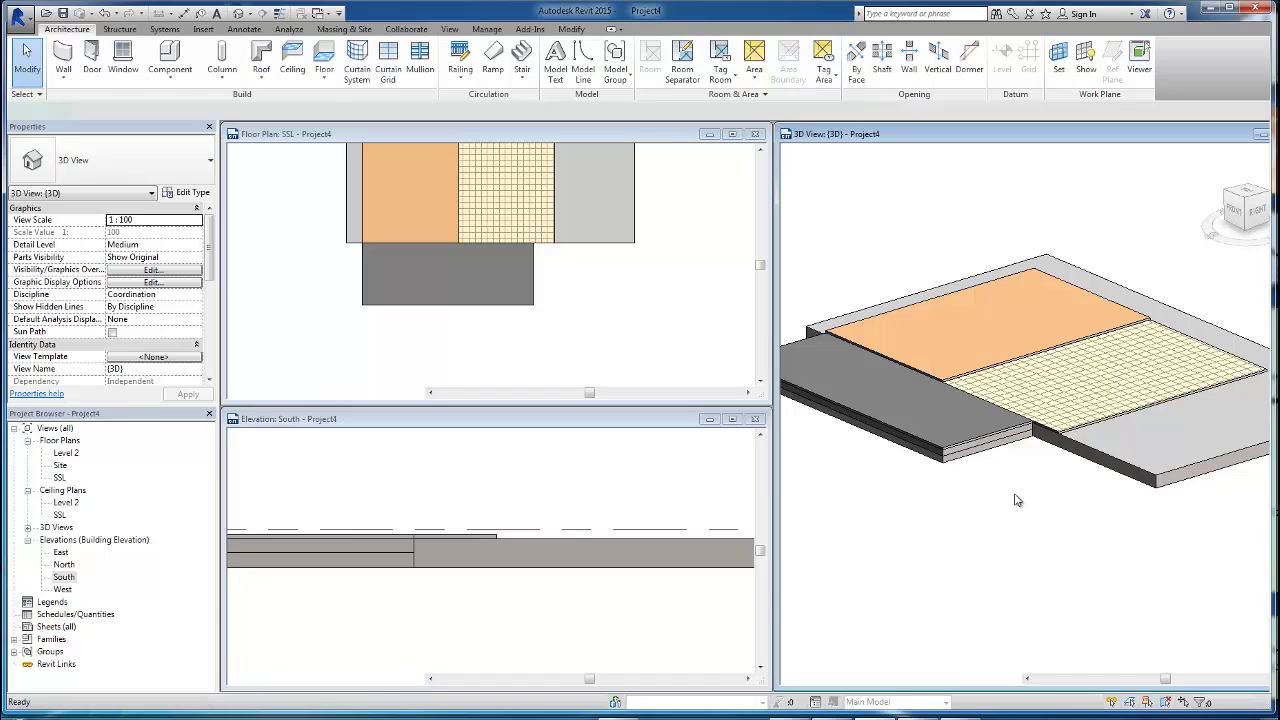
double_click(1040, 495)
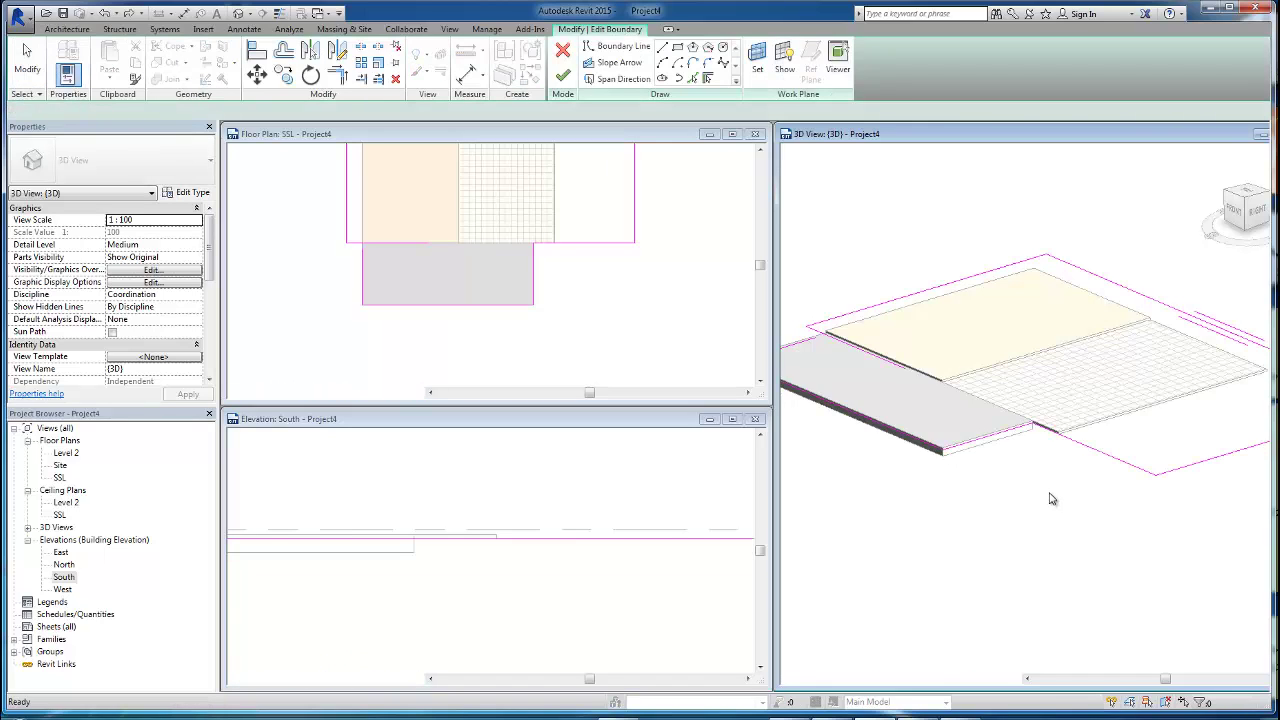
left_click(1019, 478)
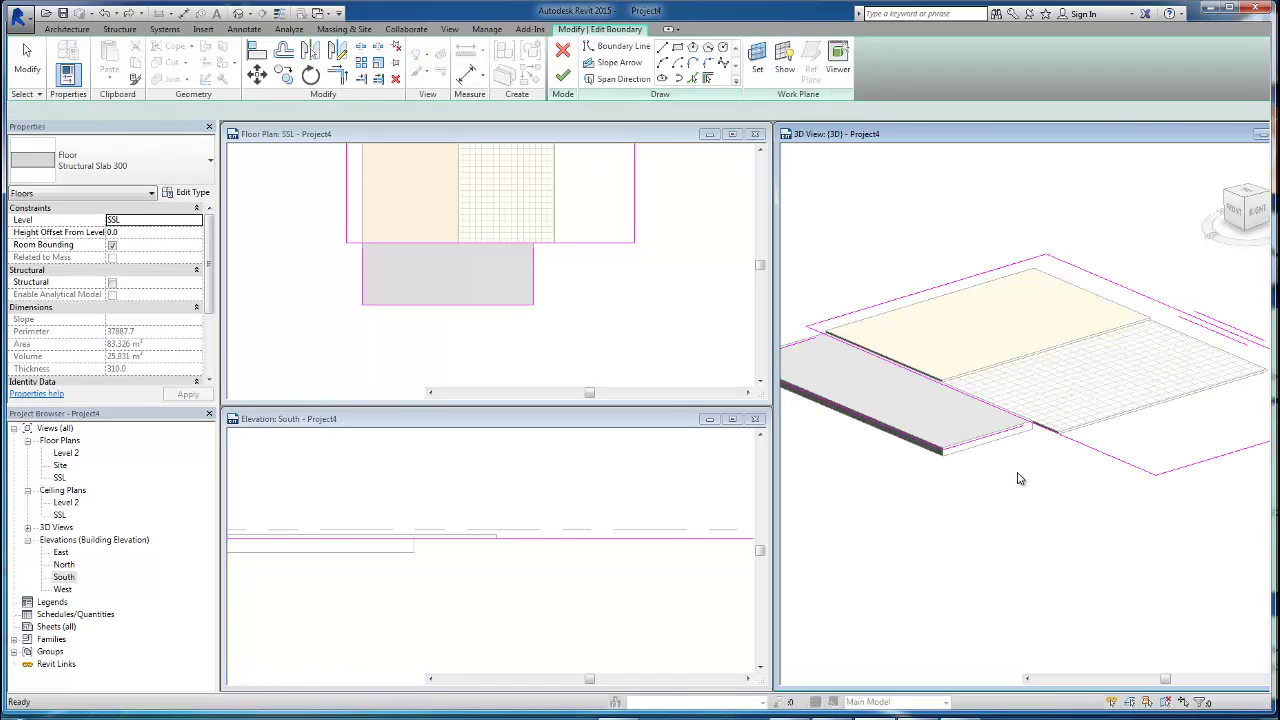
double_click(1020, 478)
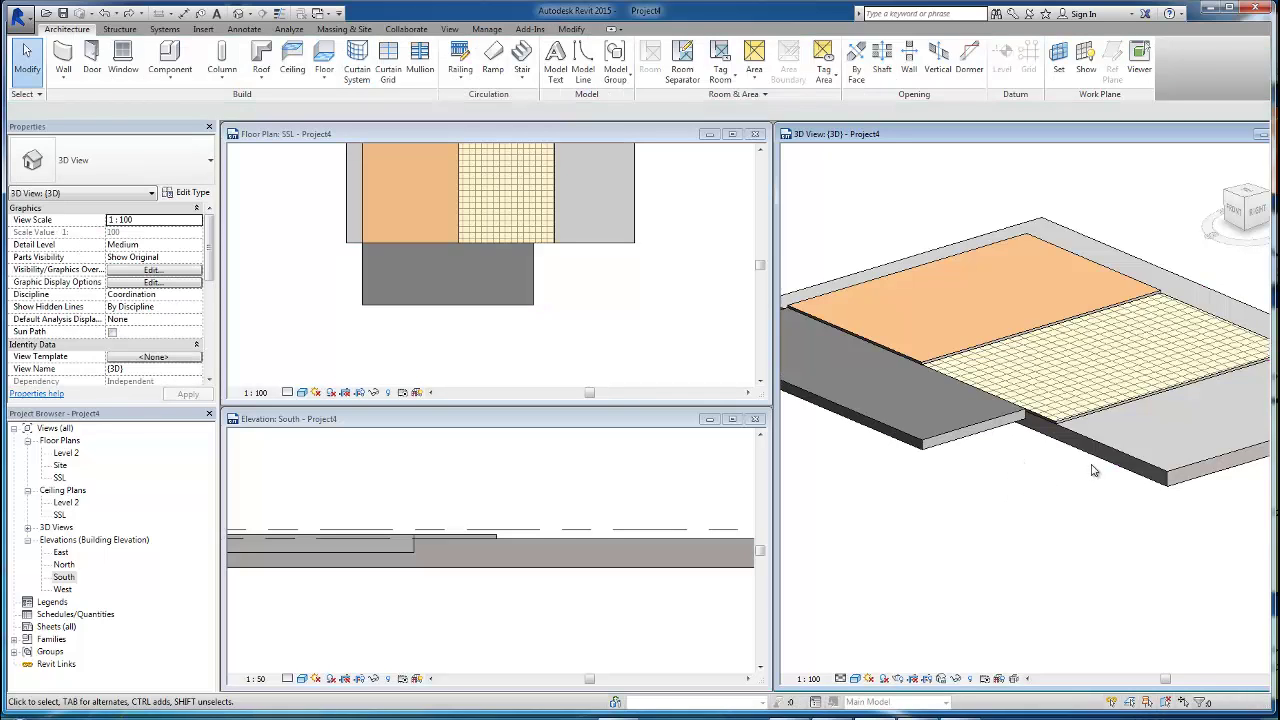
Step: In the balcony floor type's structure, set the core layer's thickness to 30 and delete the screed layer above the core
left_click(980, 432)
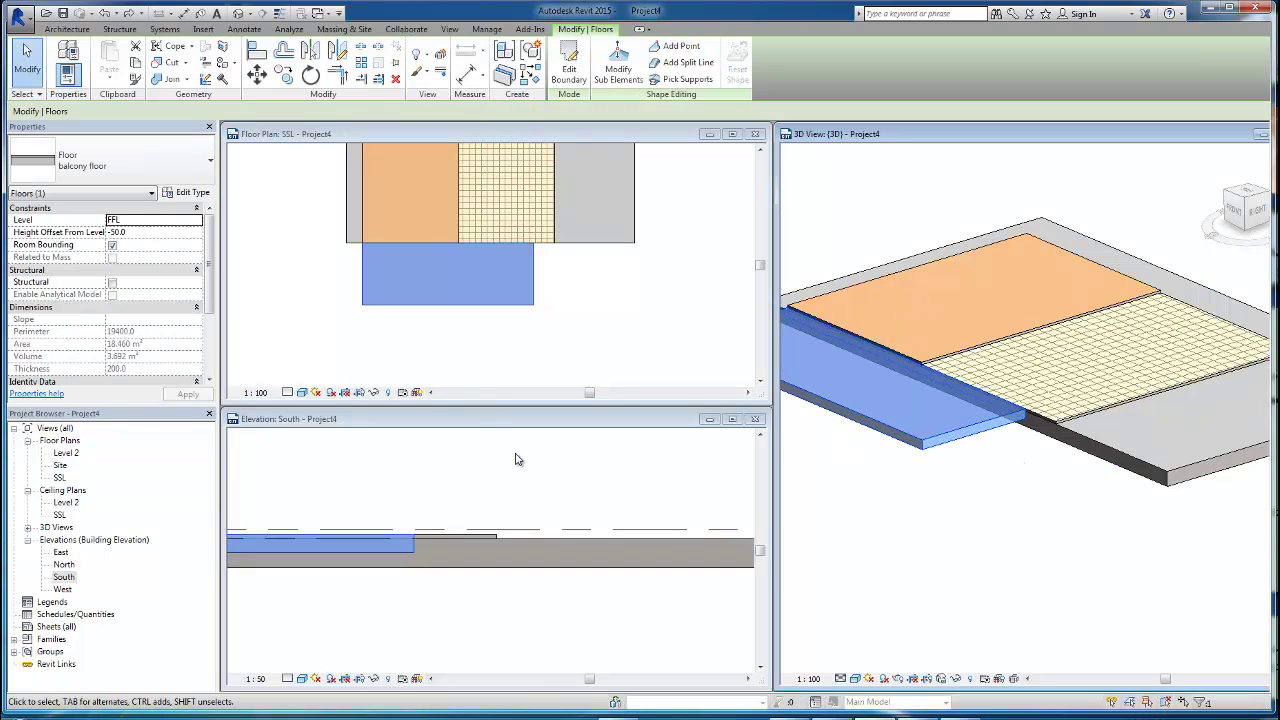
scroll(612, 493, "down", 2)
left_click(566, 484)
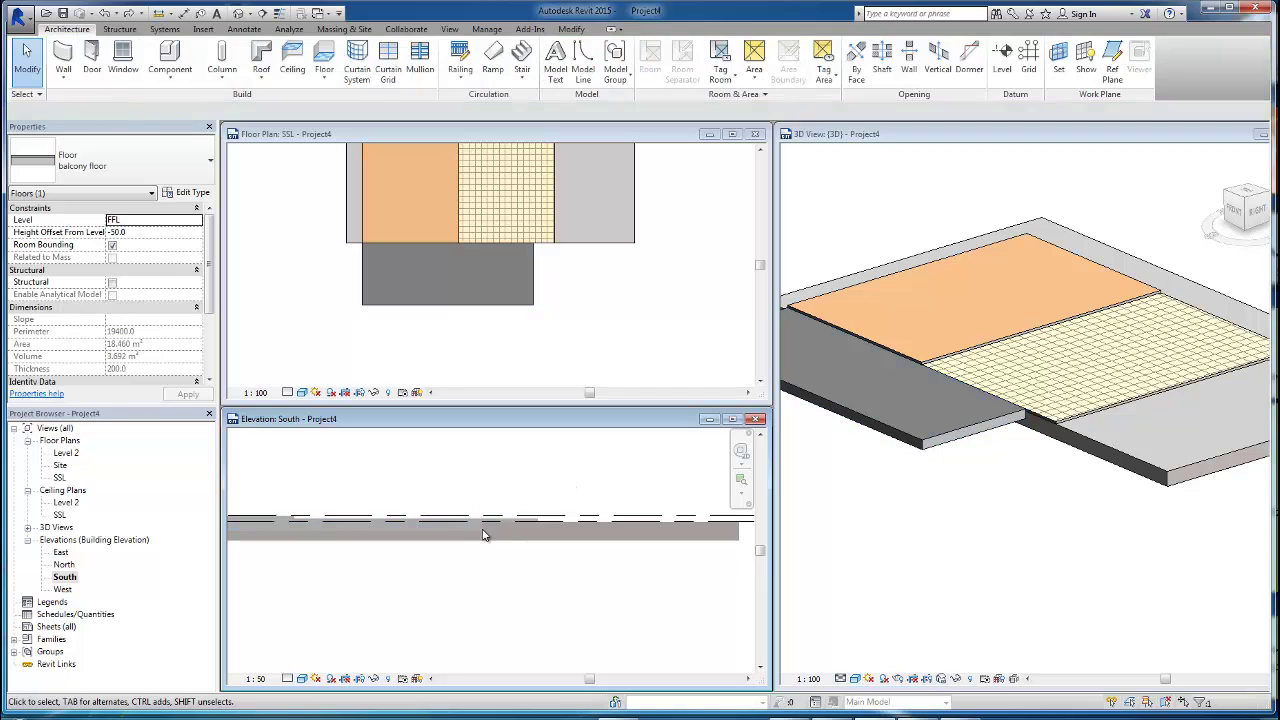
left_click(478, 524)
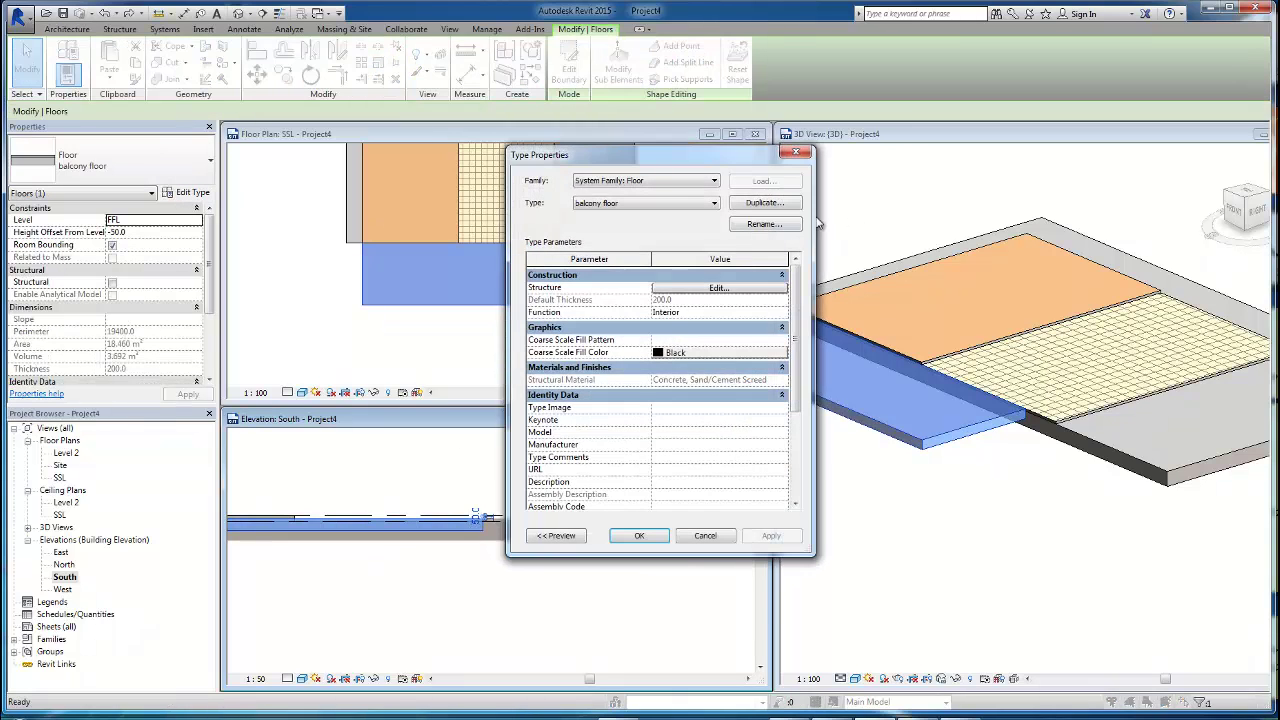
left_click(719, 288)
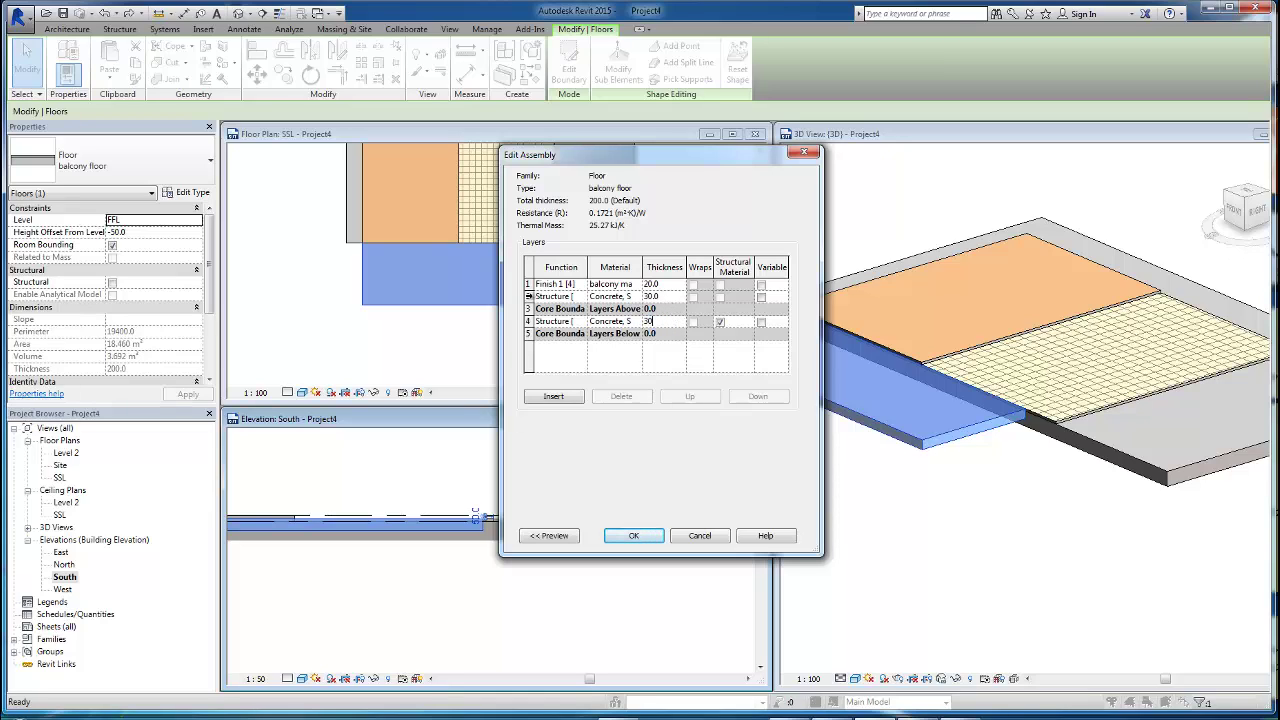
left_click(528, 296)
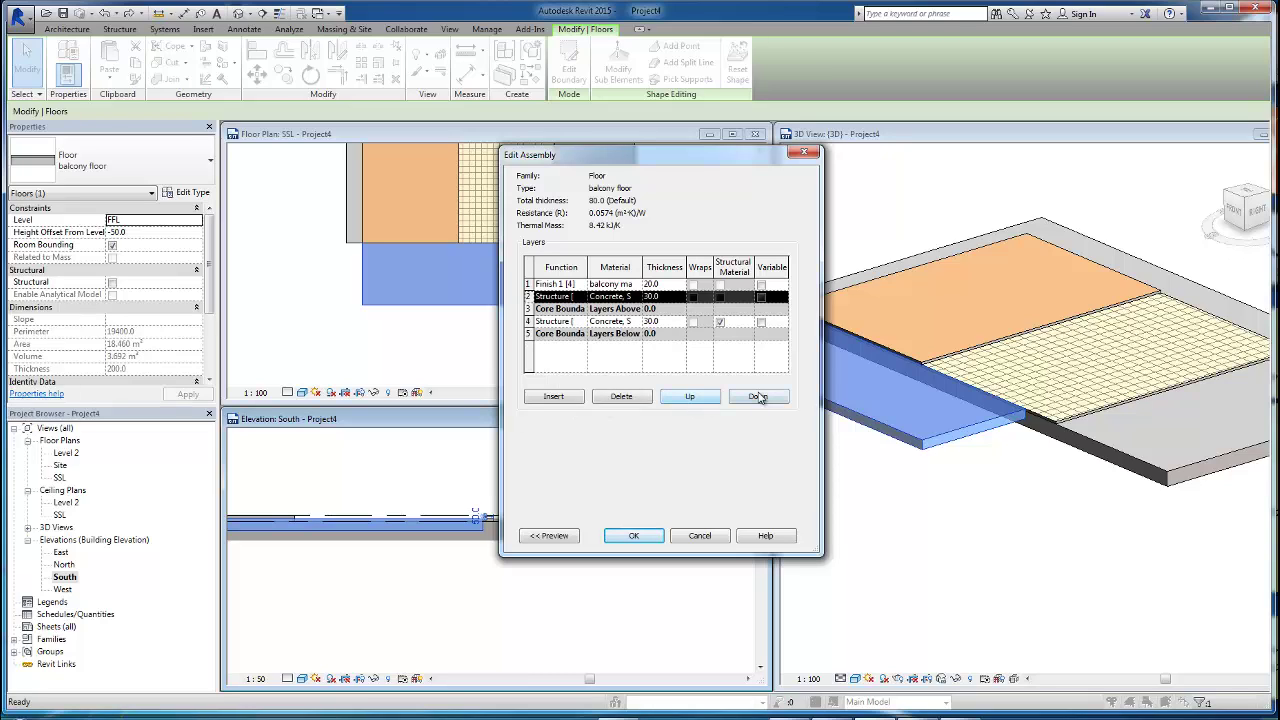
left_click(622, 397)
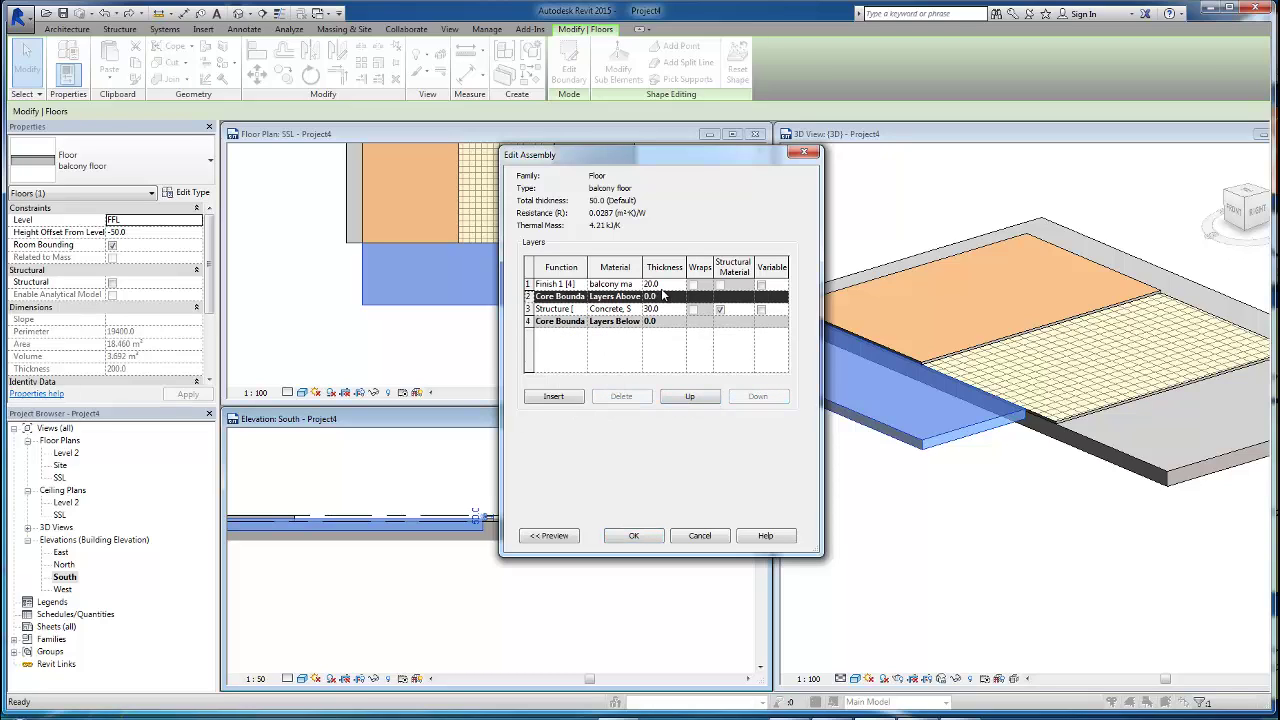
left_click(641, 537)
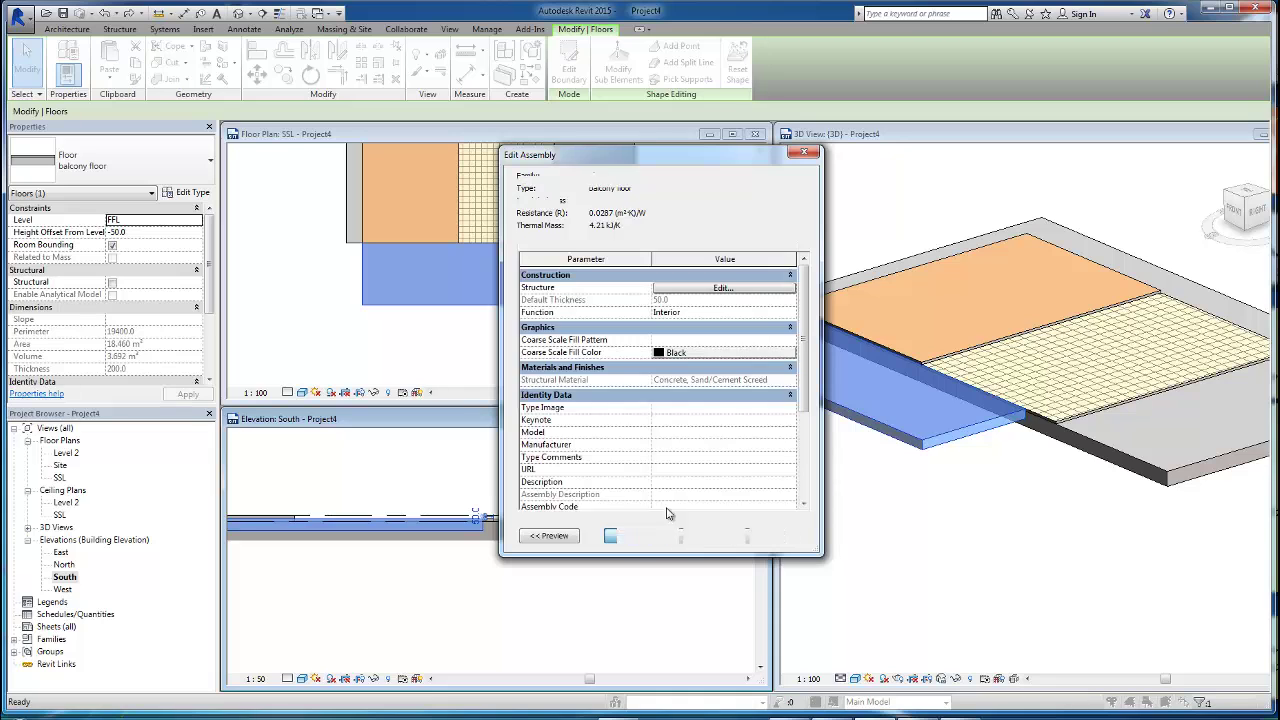
left_click(960, 502)
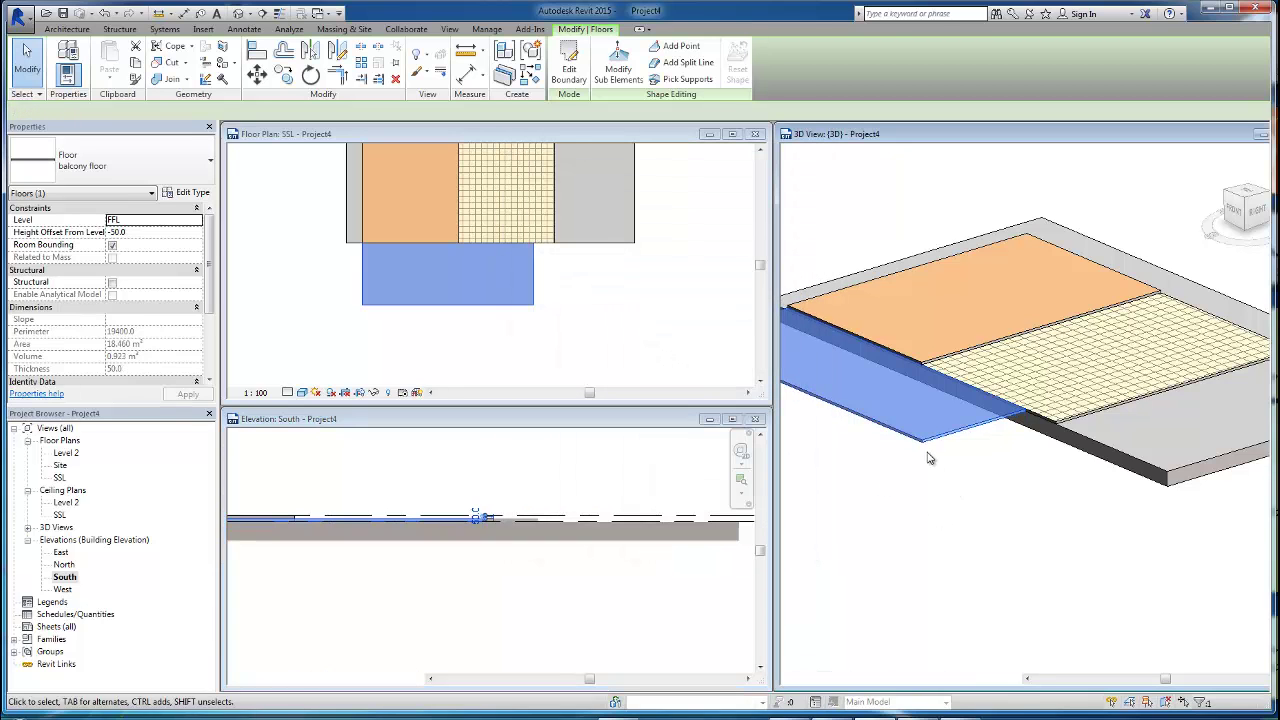
Step: Copy the balcony floor straight down in the South elevation, placing the copy 100 mm below FFL
left_click(921, 457)
left_click(927, 446)
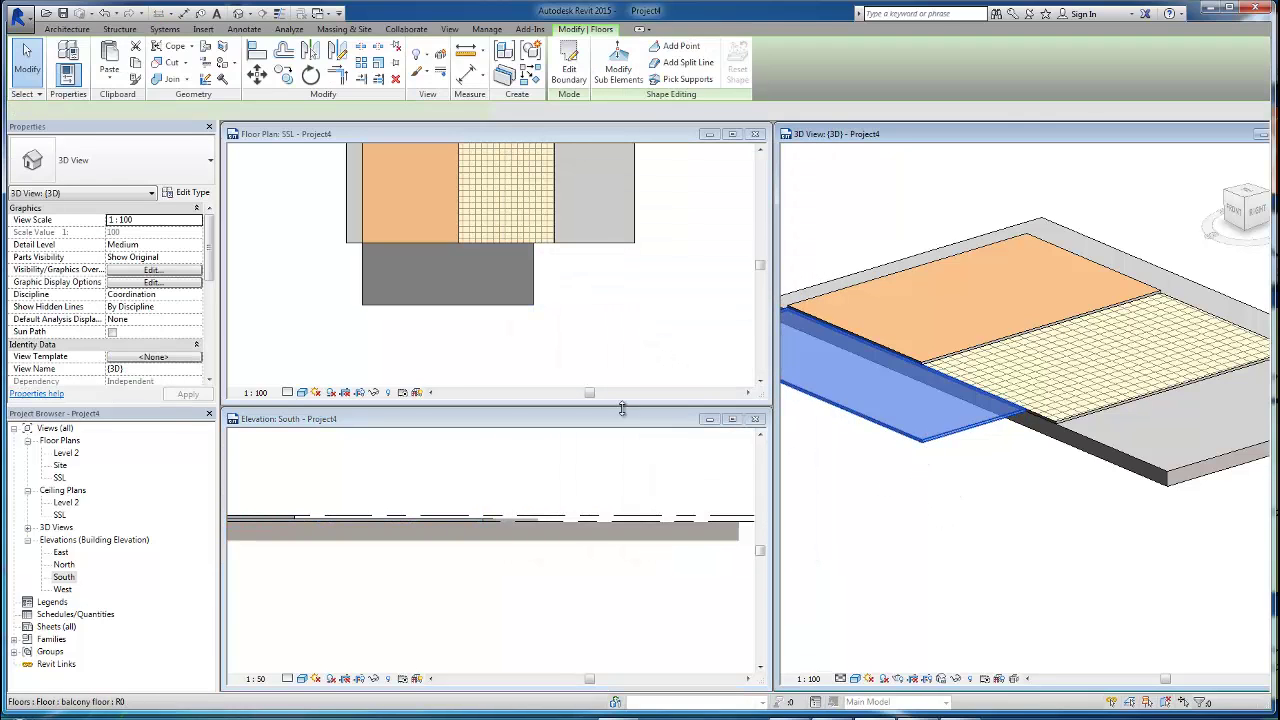
left_click(443, 420)
left_click(285, 77)
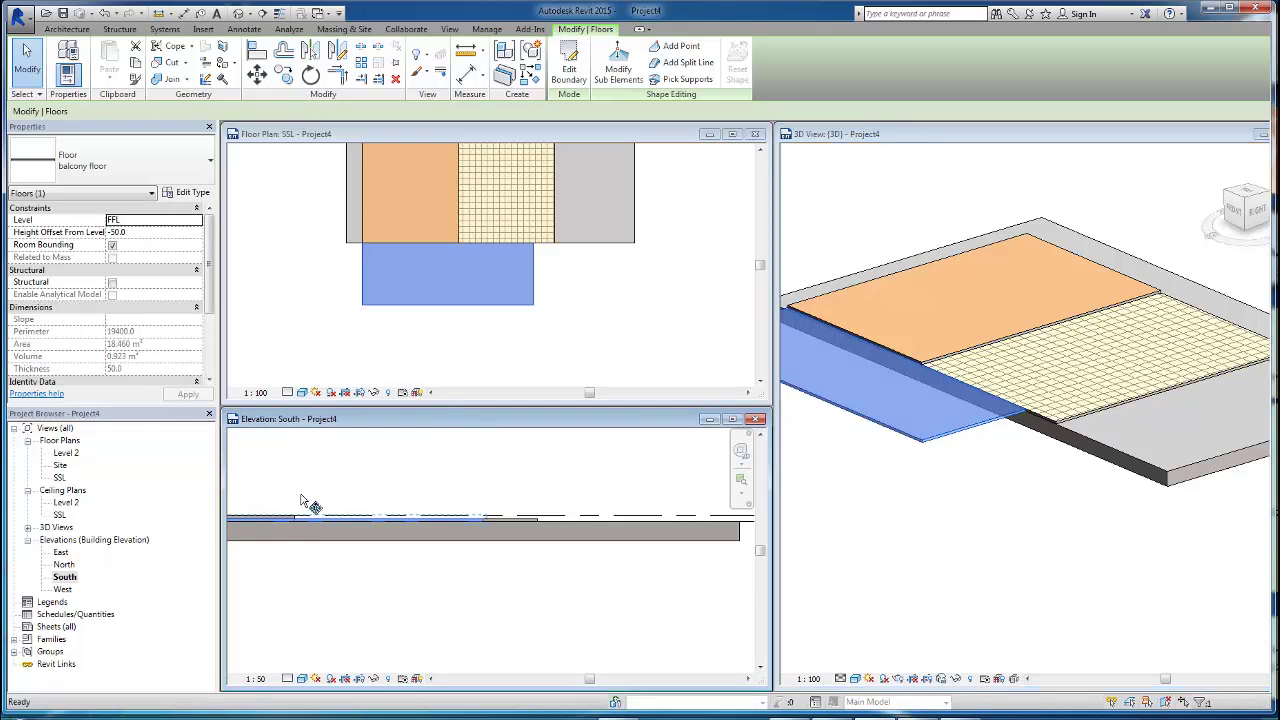
middle_click_drag(408, 533, 483, 524)
scroll(483, 524, "up", 1)
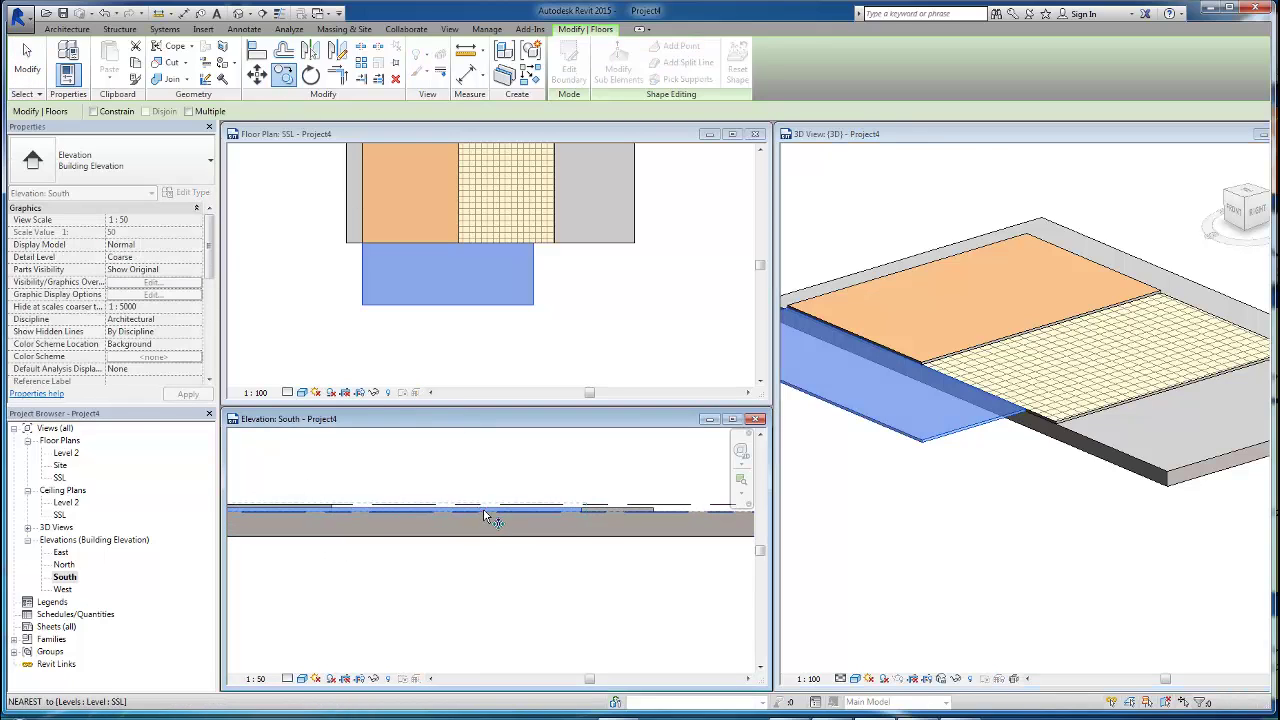
left_click(484, 507)
left_click(485, 515)
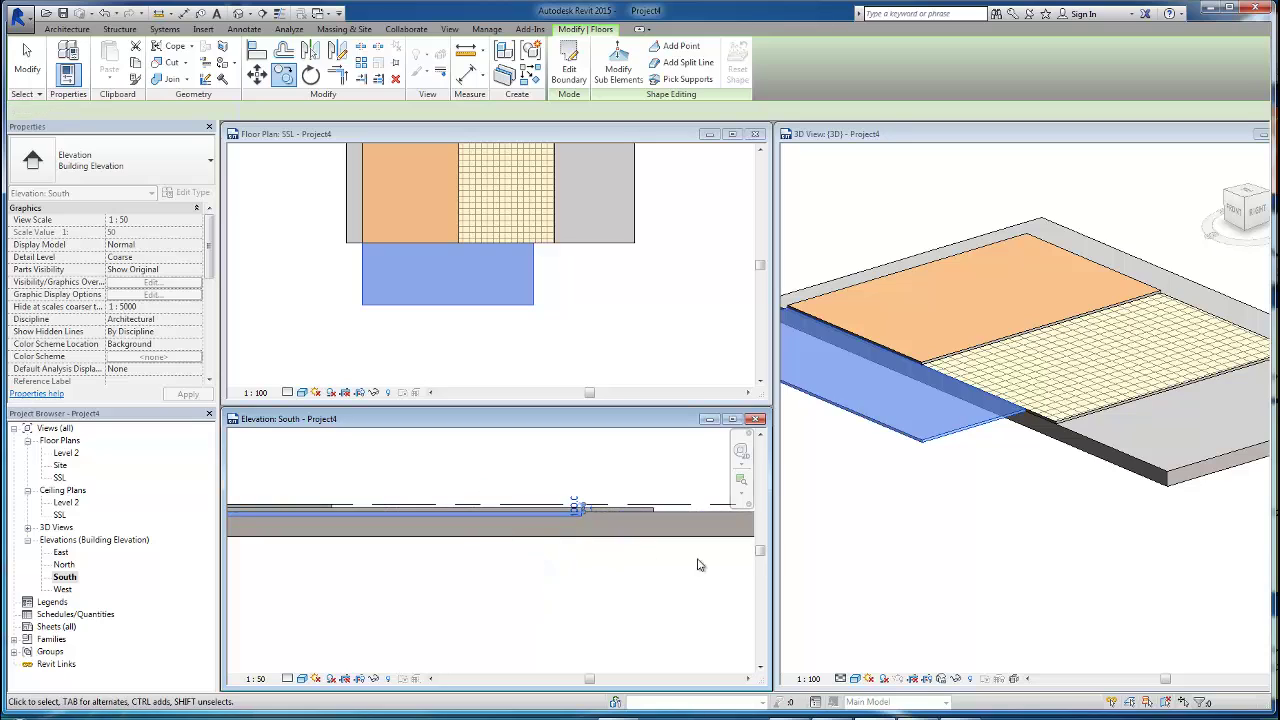
Step: Change the copied balcony floor's type to Structural Slab 300
left_click(160, 172)
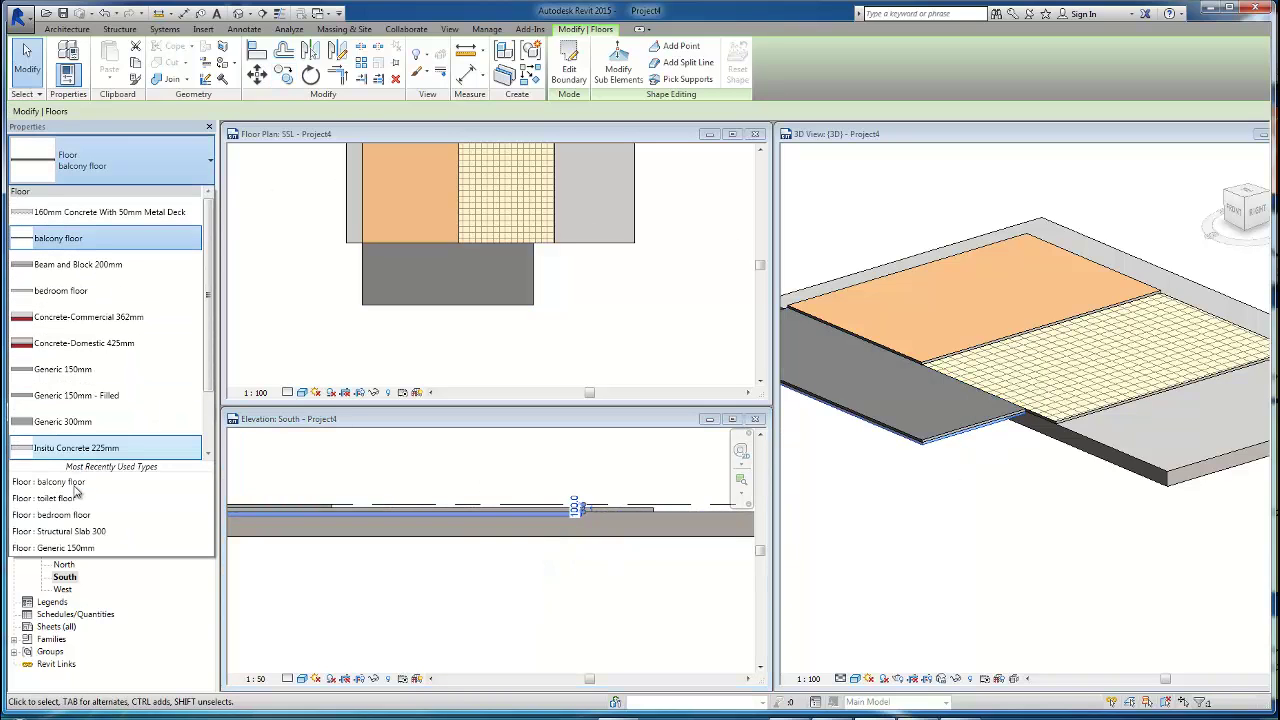
left_click(80, 531)
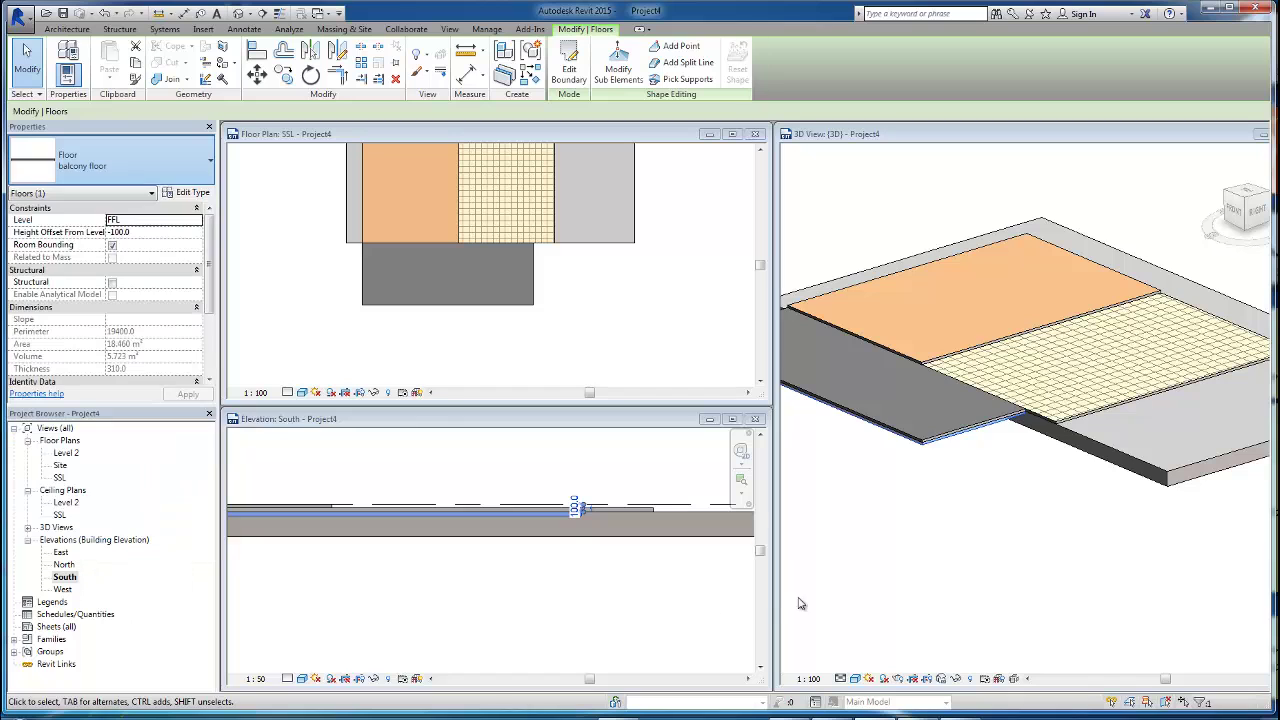
left_click(1020, 548)
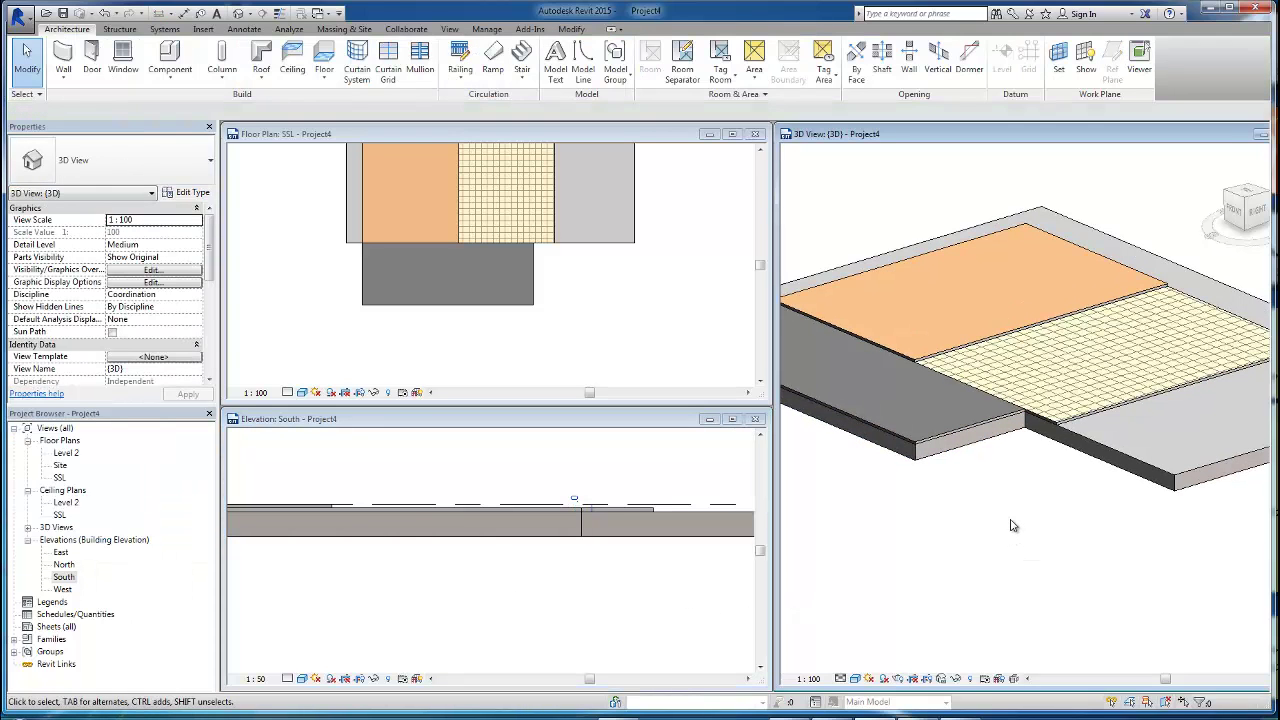
Step: Examine the balcony floor, its structural slab and the room floors in the 3D view and the SSL floor plan
mouse_move(1040, 520)
middle_mouse_down("shift")
mouse_move(906, 460)
mouse_move(1066, 517)
mouse_move(1049, 540)
middle_mouse_up("shift")
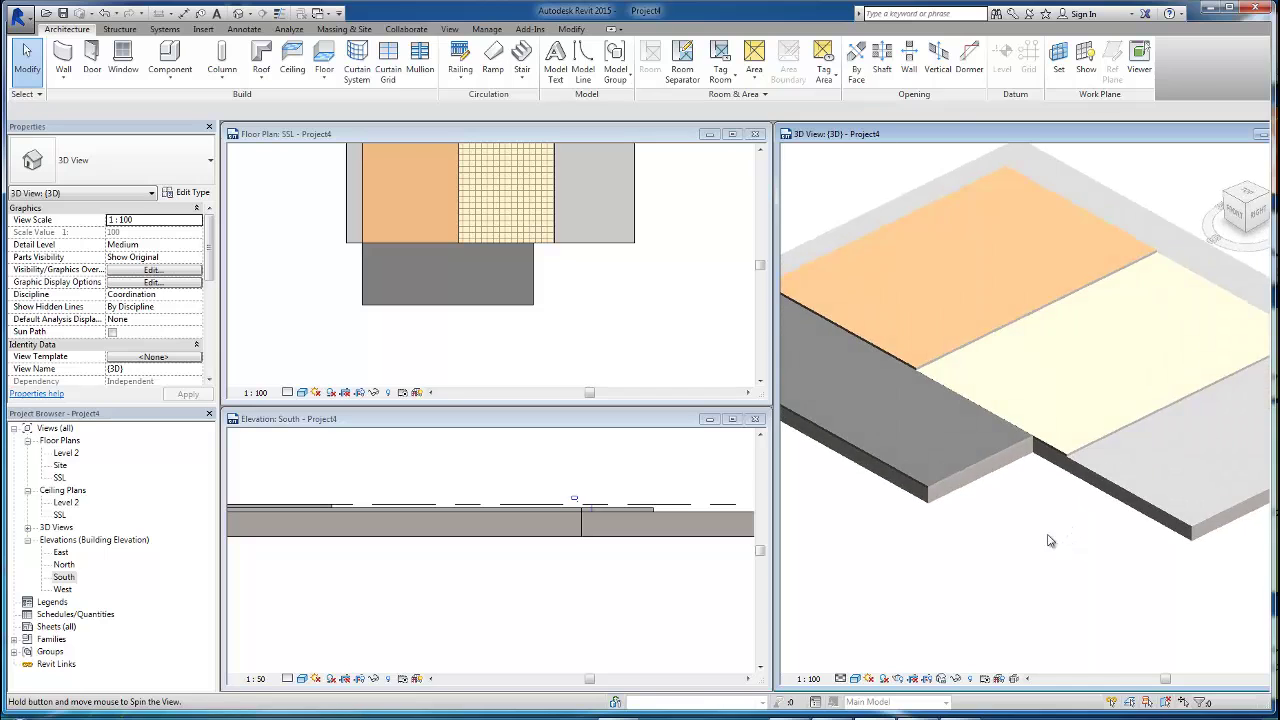
scroll(1046, 480, "up", 1)
scroll(1032, 501, "down", 2)
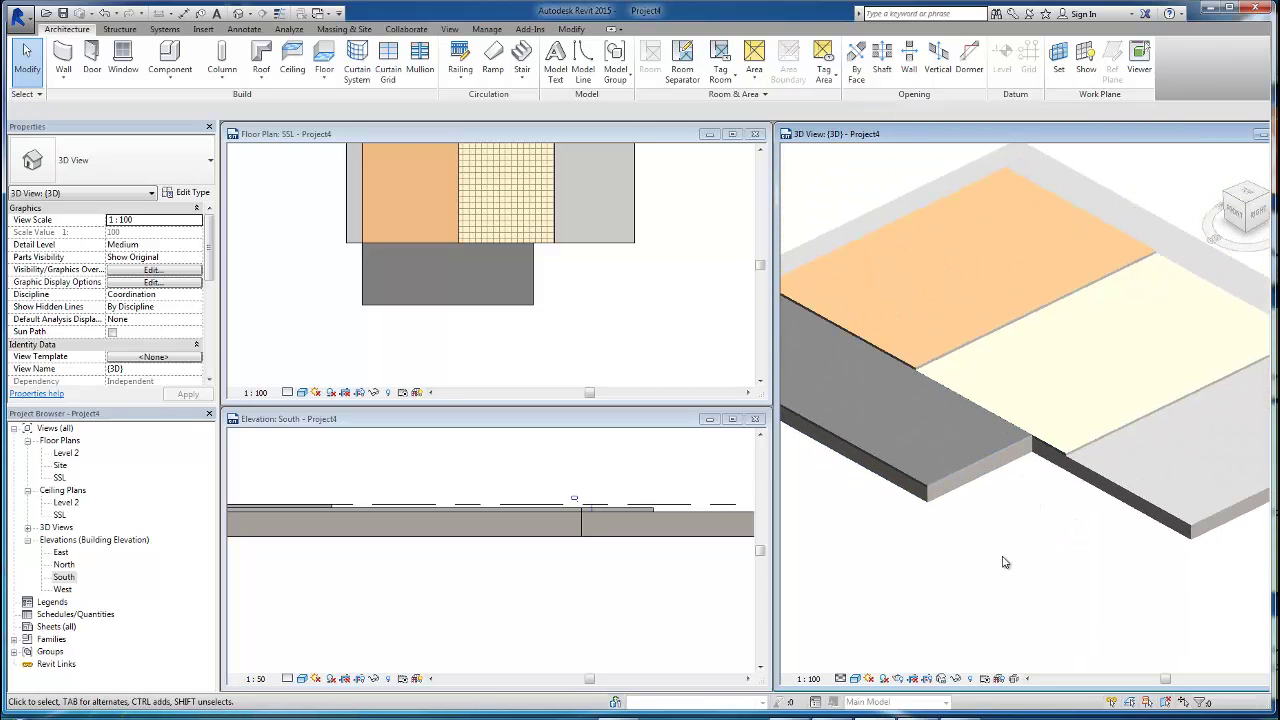
middle_click_drag(997, 571, 1032, 538, "shift")
scroll(1038, 531, "down", 2)
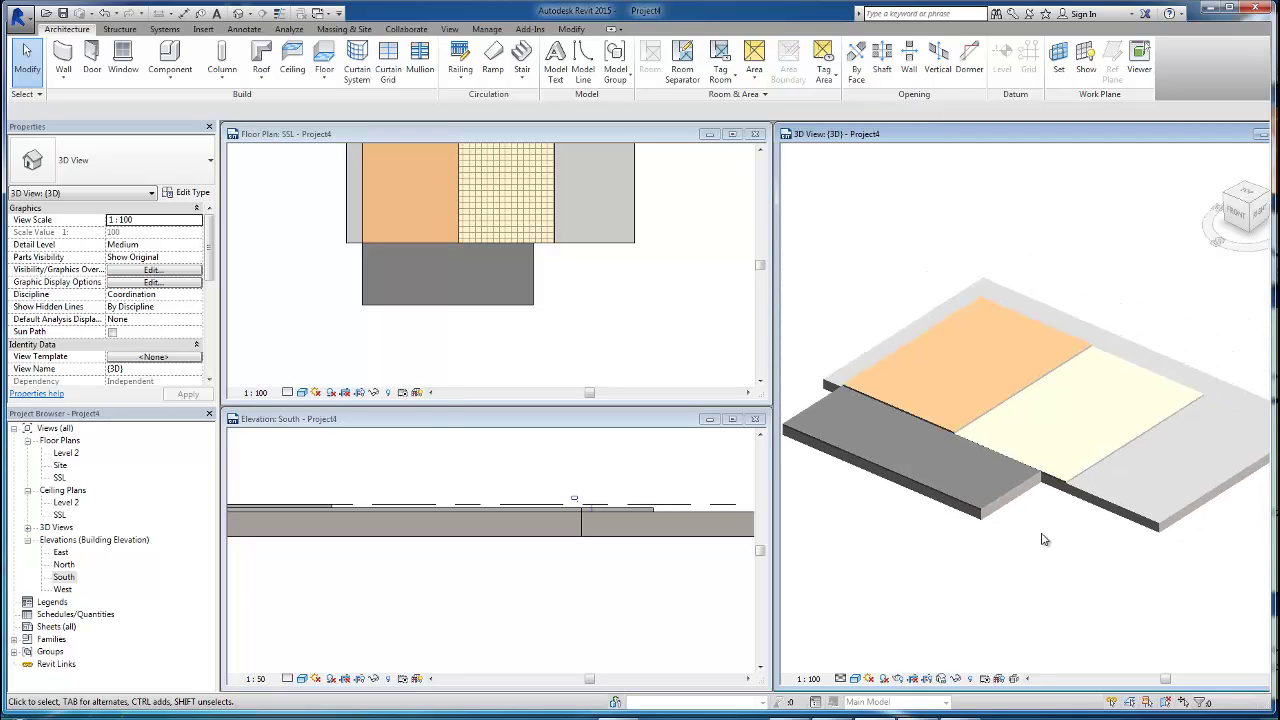
left_click(1124, 510)
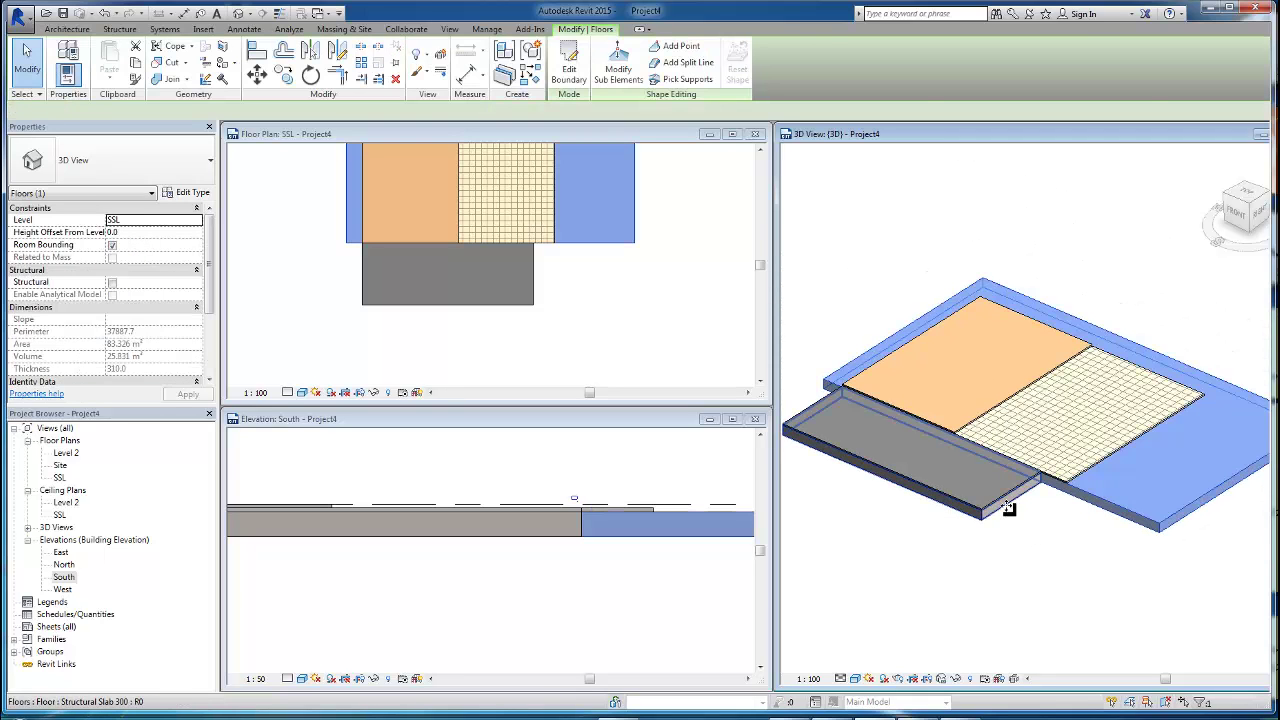
left_click(1007, 506)
key("Escape")
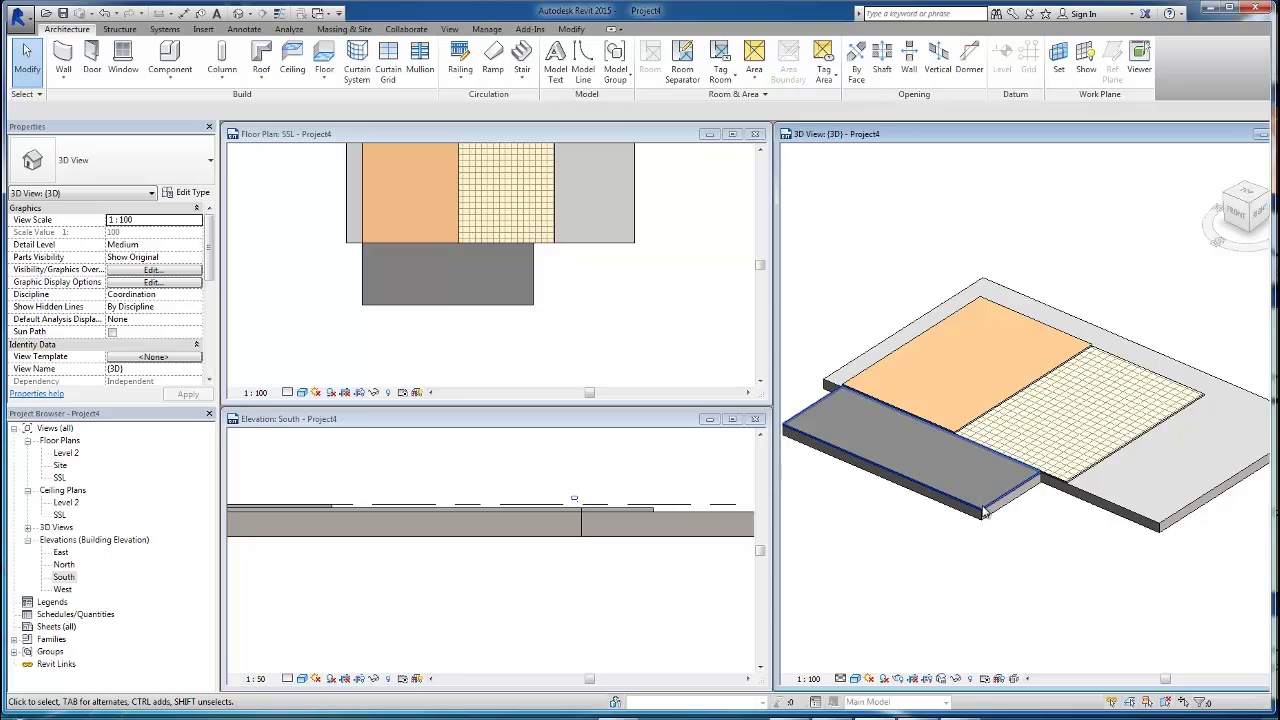
left_click(983, 508)
key("Escape")
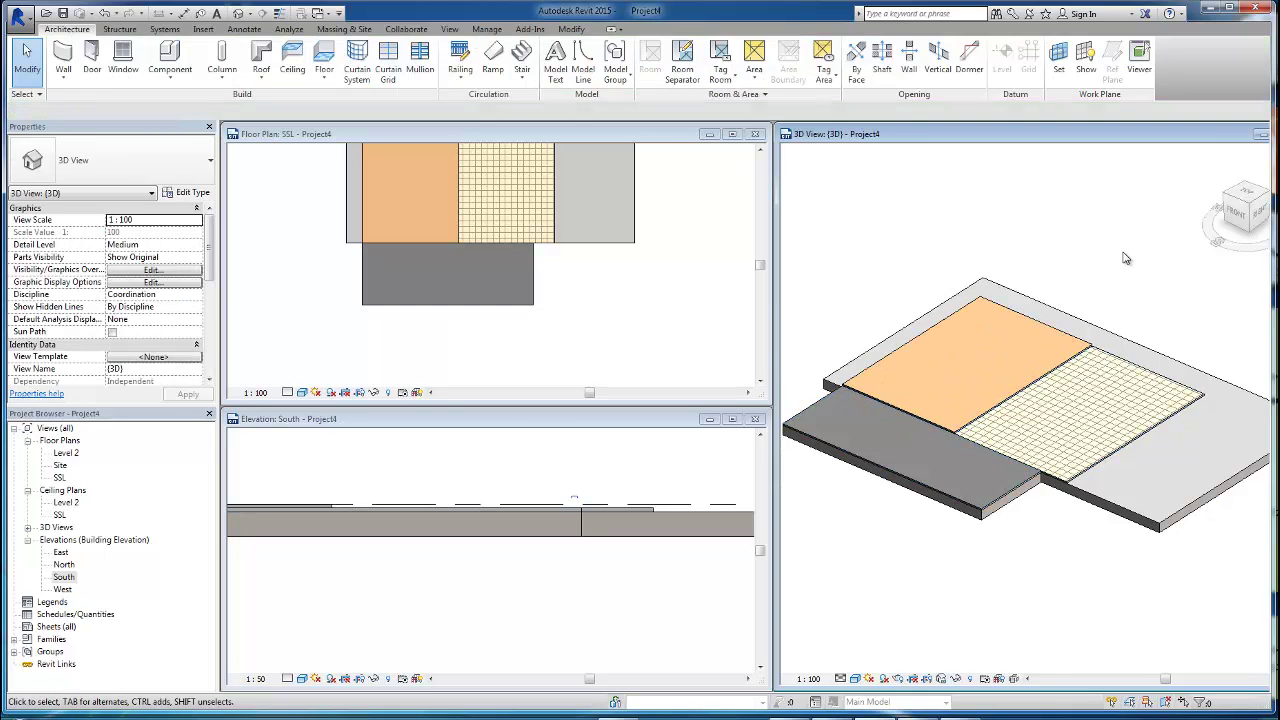
scroll(1040, 277, "down", 1)
mouse_move(1049, 537)
middle_mouse_down("shift")
mouse_move(1063, 534)
mouse_move(986, 560)
mouse_move(1092, 550)
mouse_move(1049, 534)
middle_mouse_up("shift")
scroll(1045, 545, "up", 2)
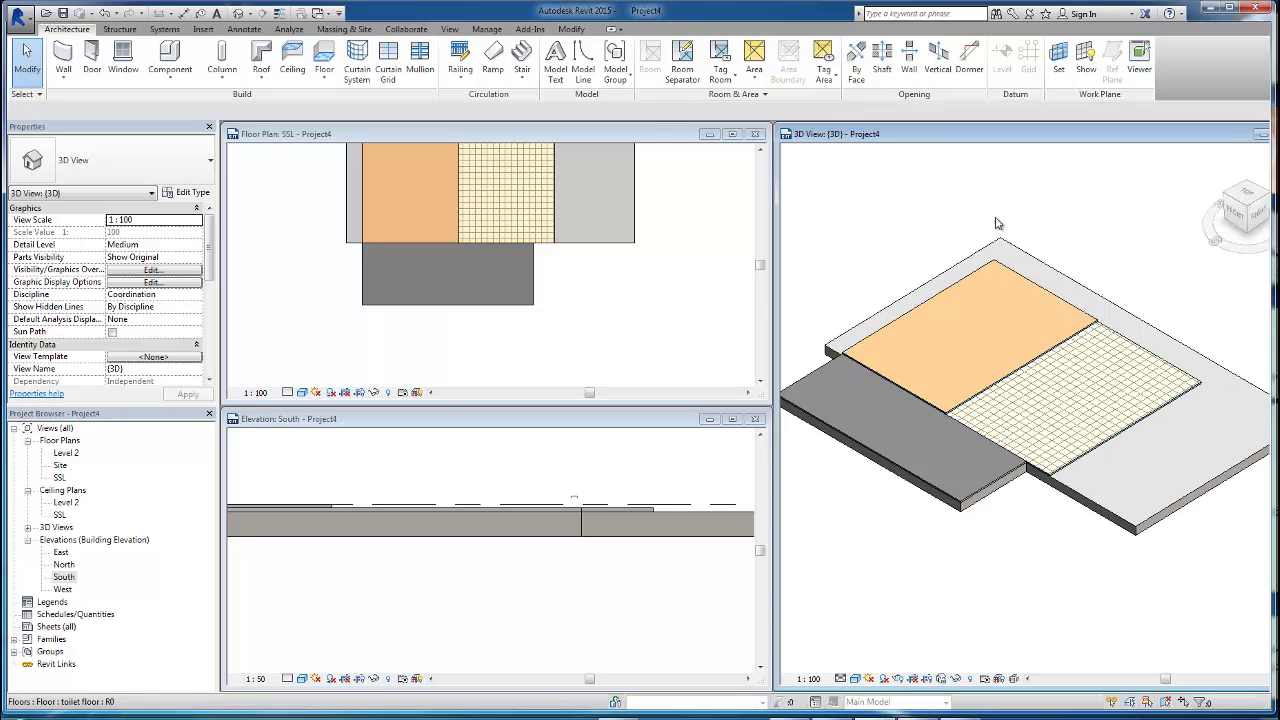
left_click(688, 308)
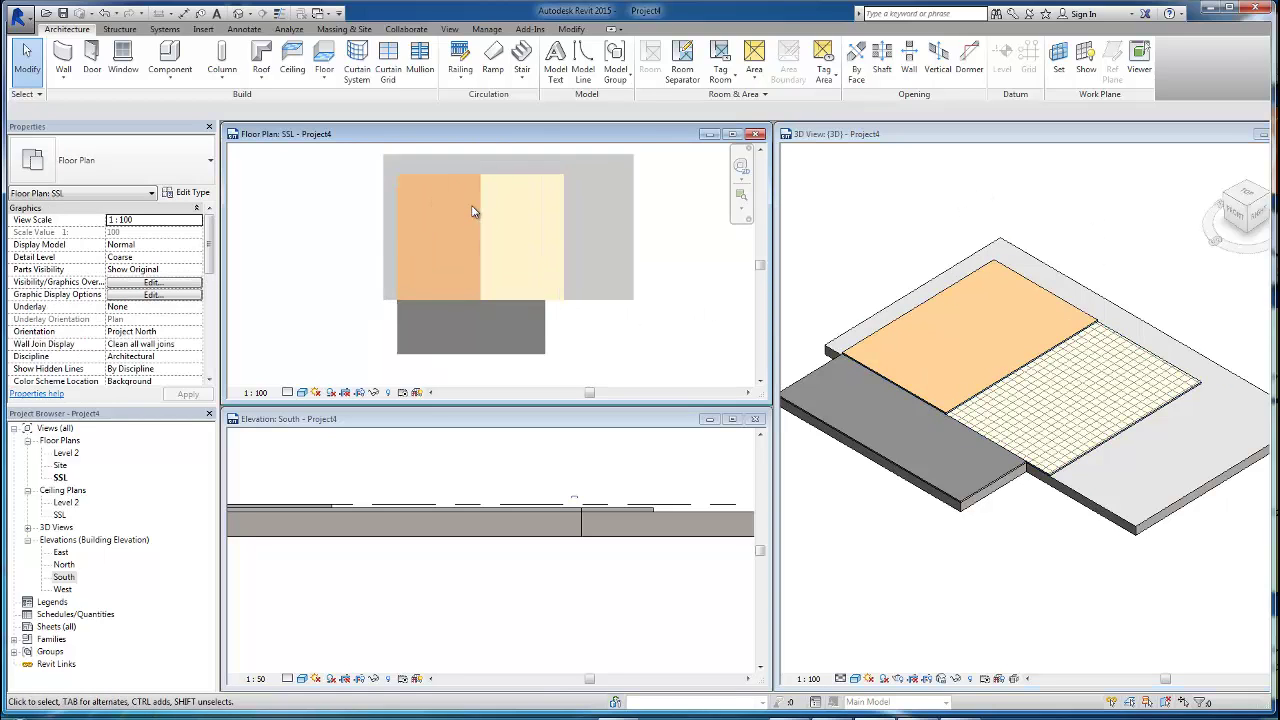
scroll(640, 315, "up", 3)
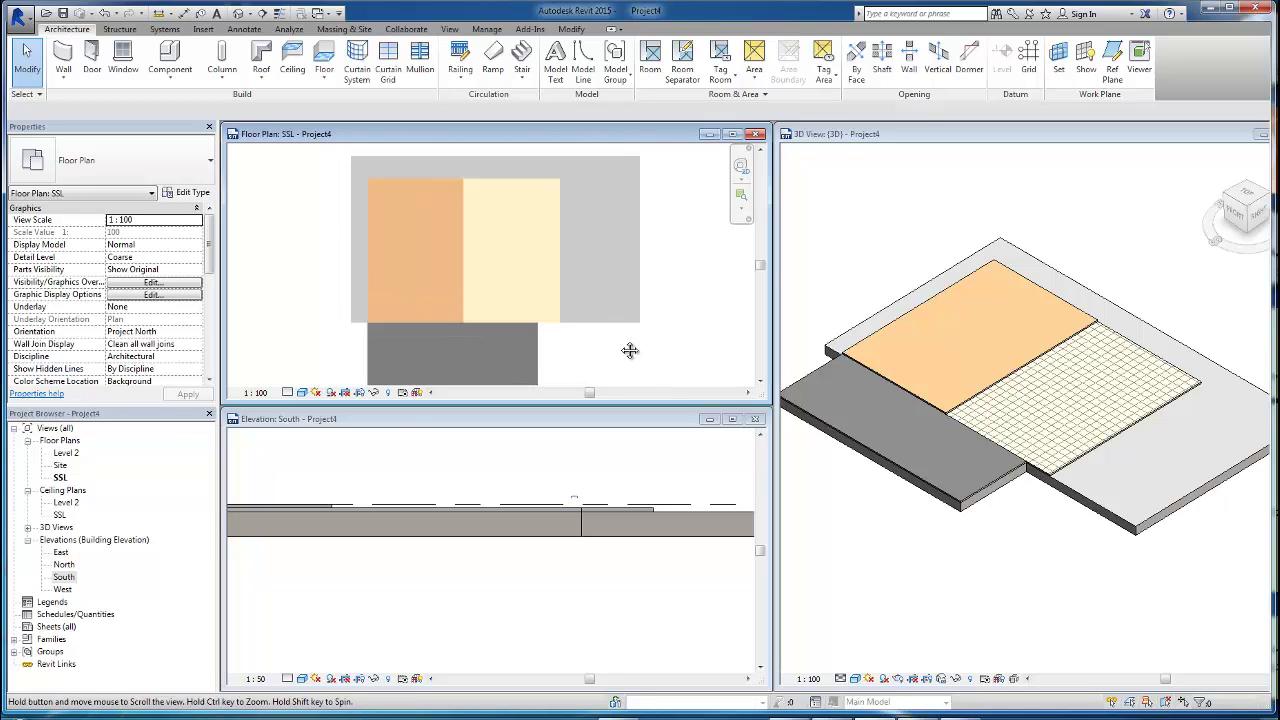
left_click(810, 236)
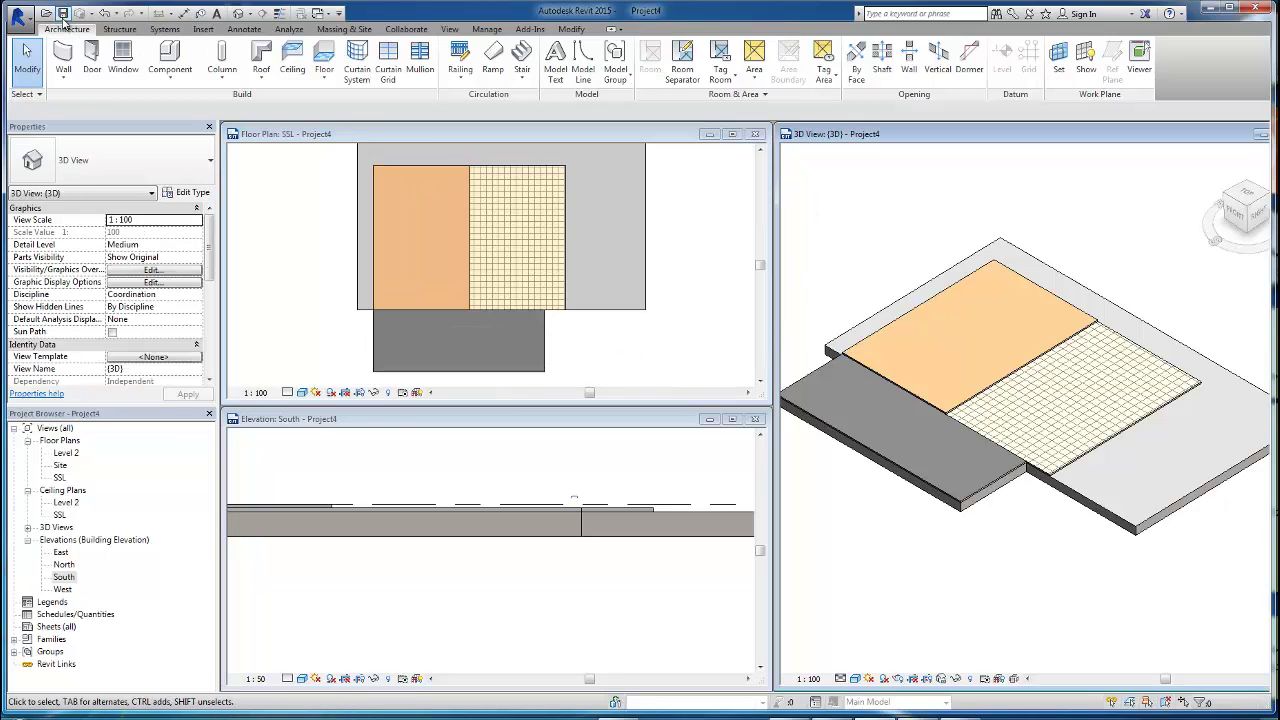
key("ctrl+s")
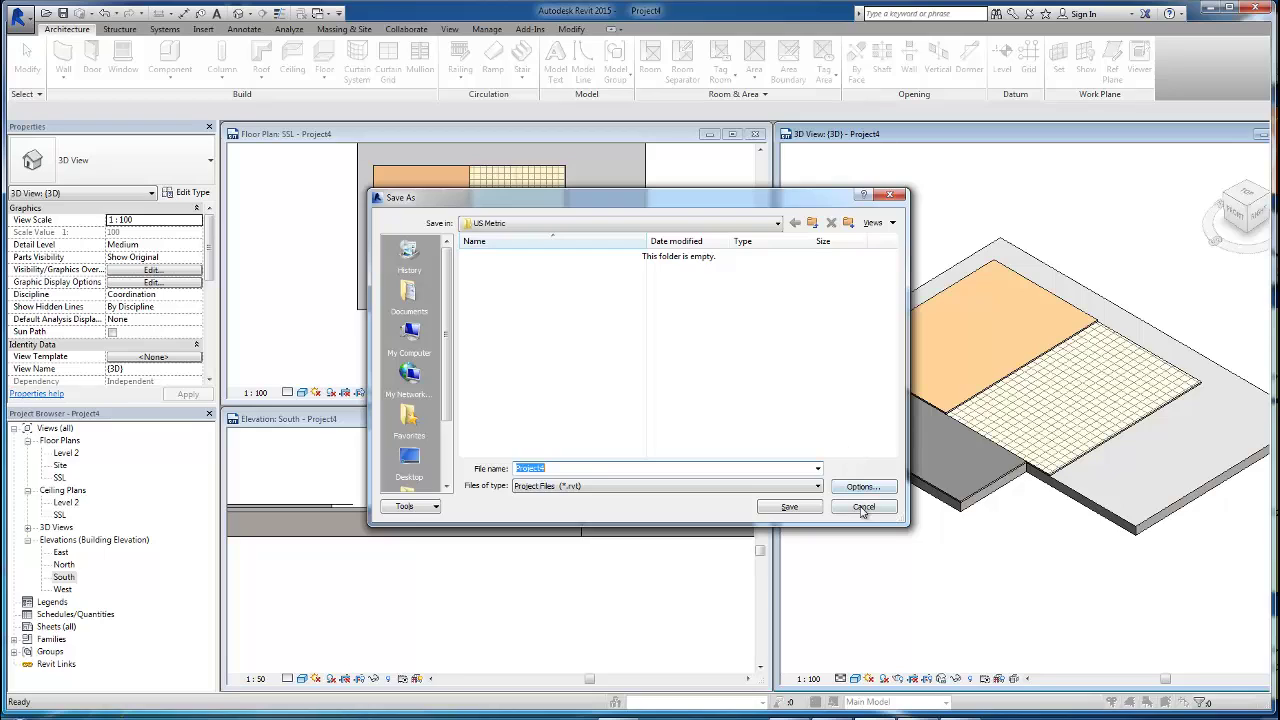
left_click(863, 507)
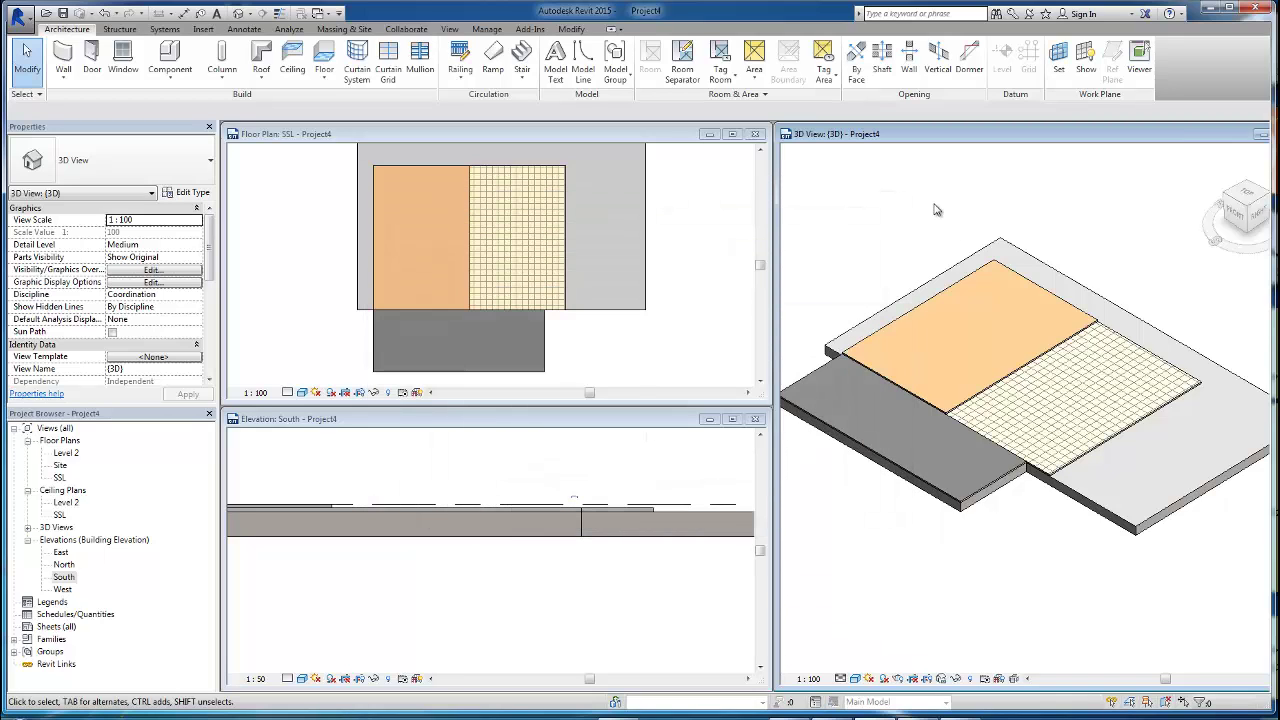
Step: Draw a Generic - 200mm wall in the SSL floor plan along the shared edge of the bedroom and toilet floors
scroll(1040, 285, "down", 2)
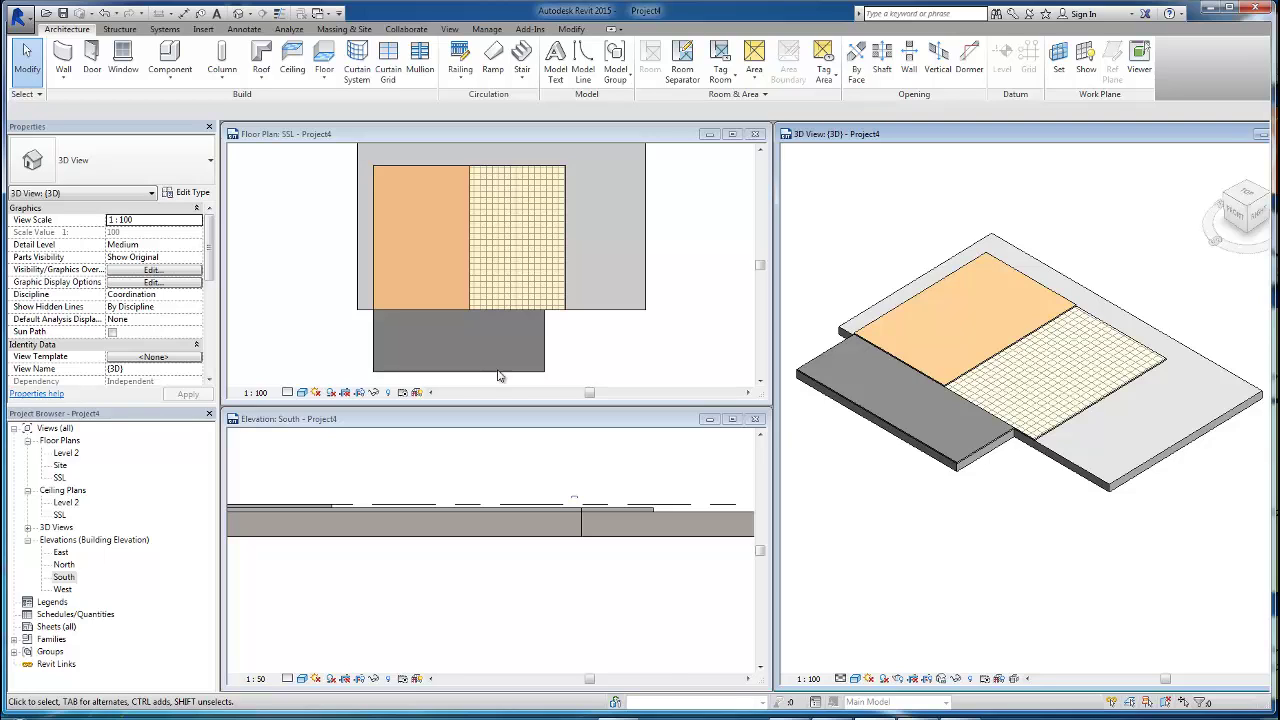
left_click(620, 348)
key("w")
key("a")
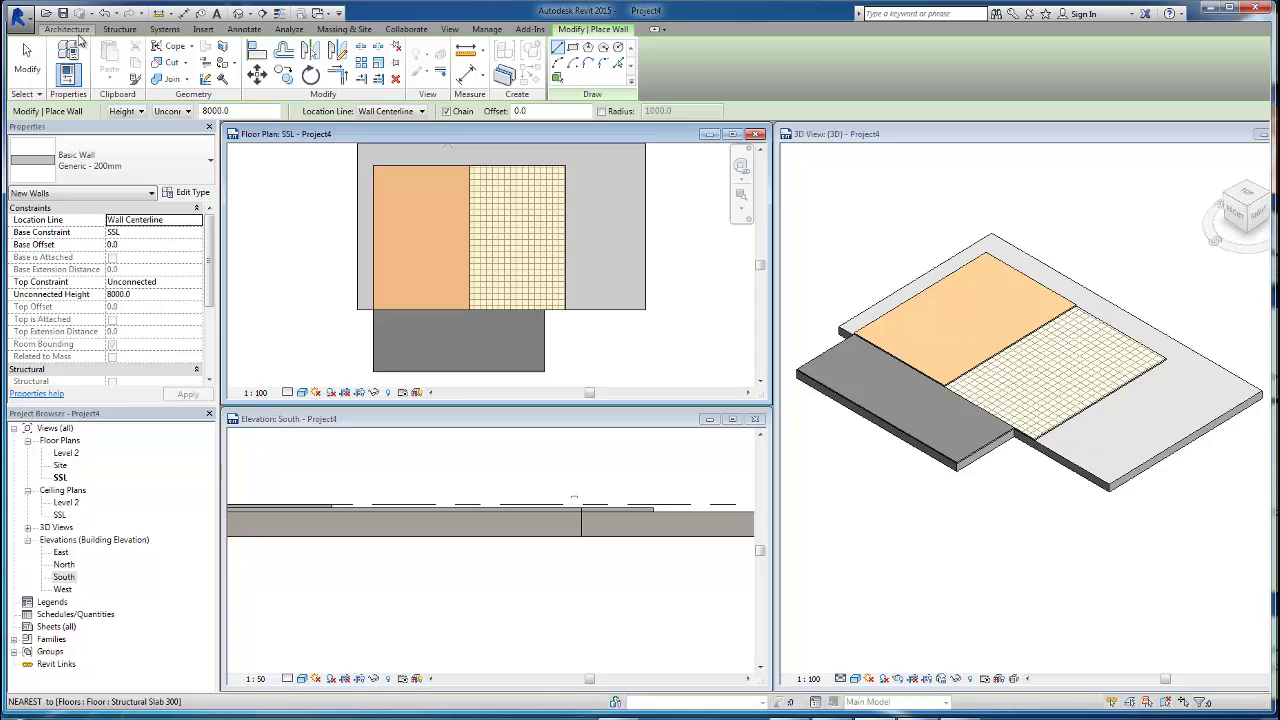
left_click(469, 166)
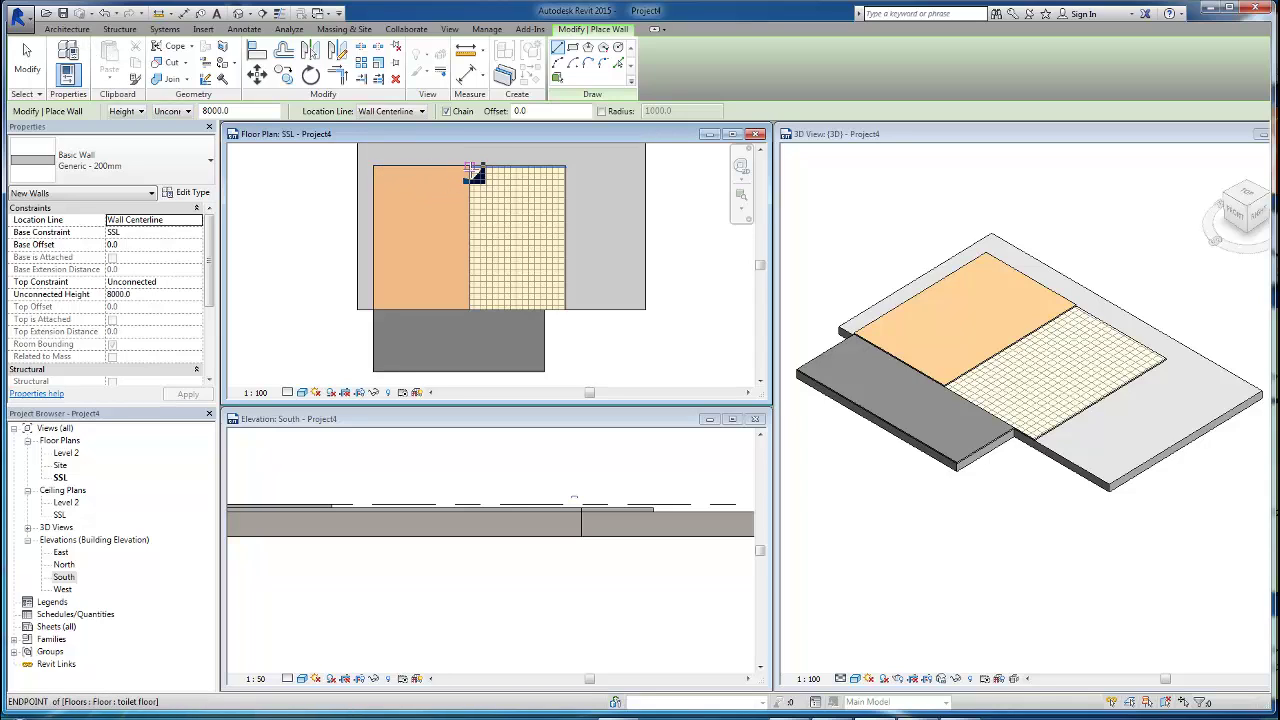
left_click(470, 308)
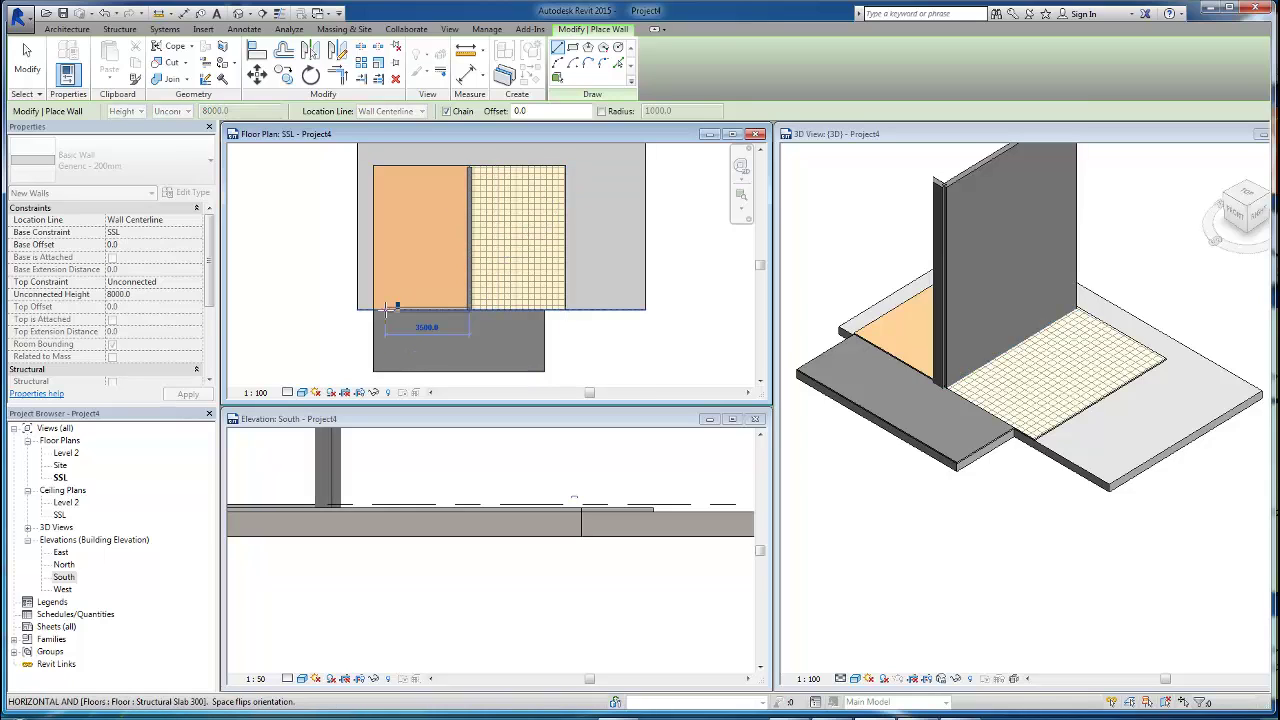
key("Escape")
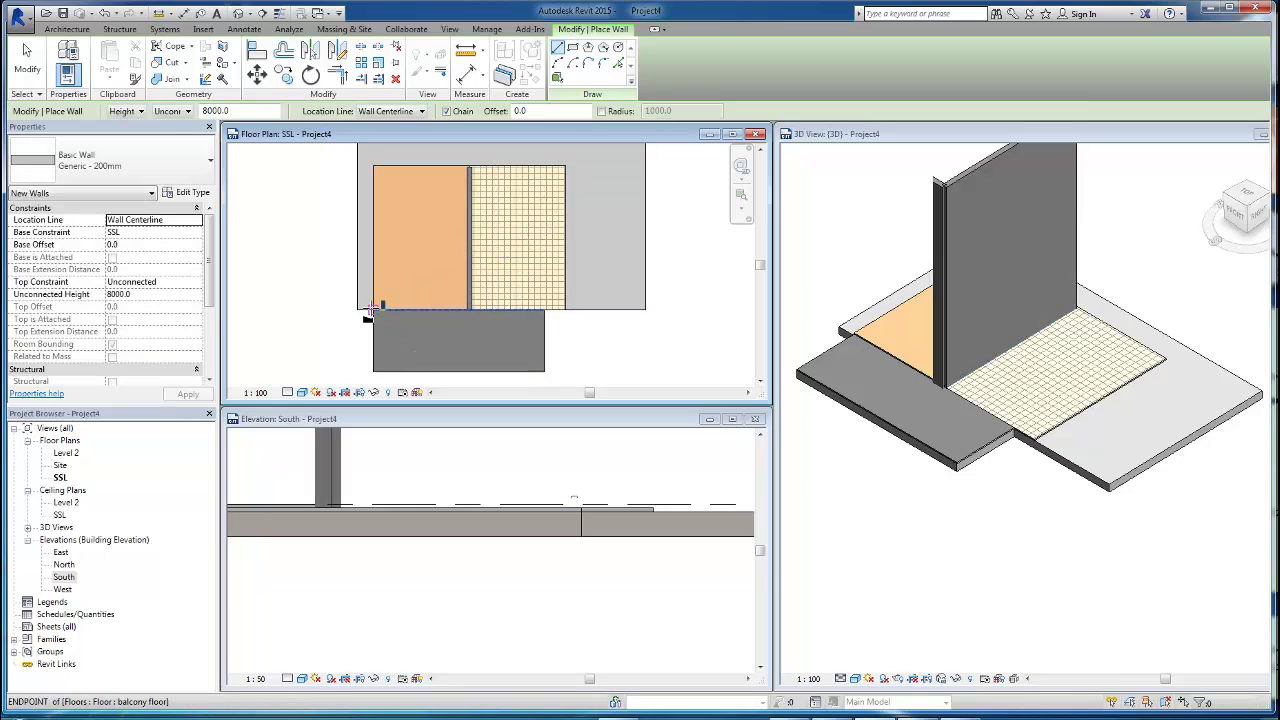
Step: Draw three chained walls: partway along the bedroom floor's outer side, about 8000 mm along the balcony side, and partway up the toilet floor's outer side
left_click(375, 247)
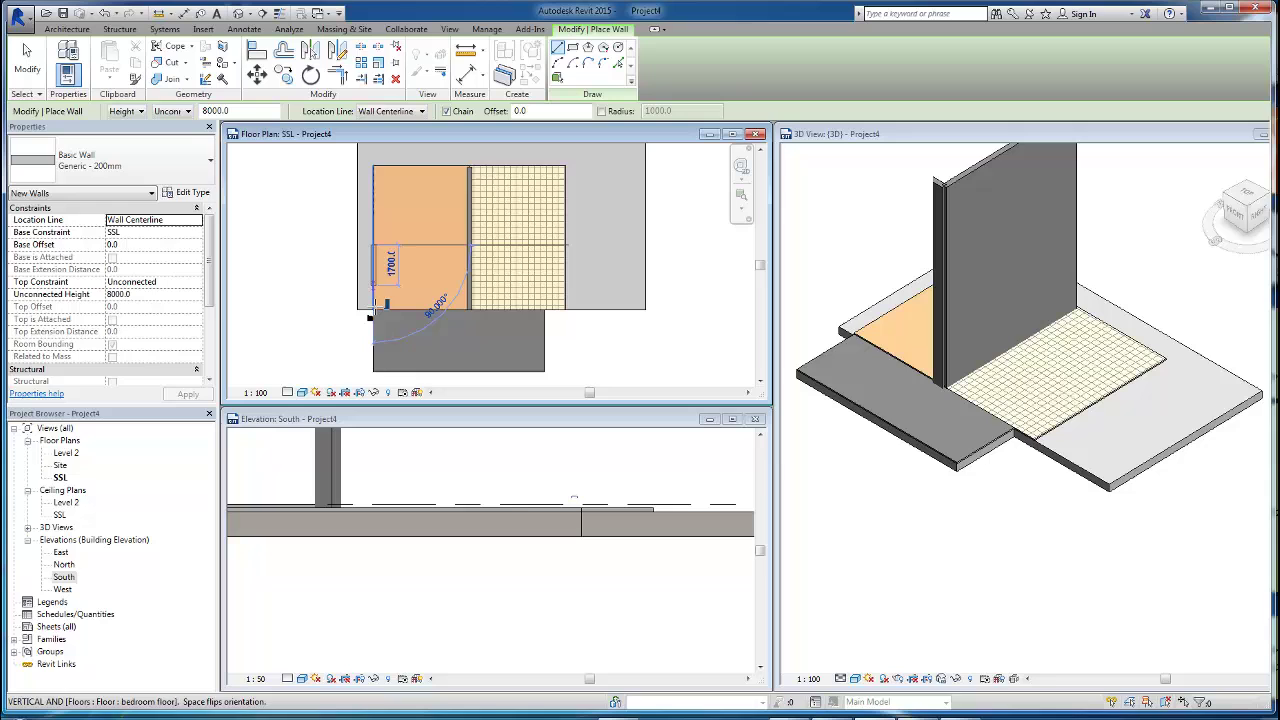
left_click(373, 308)
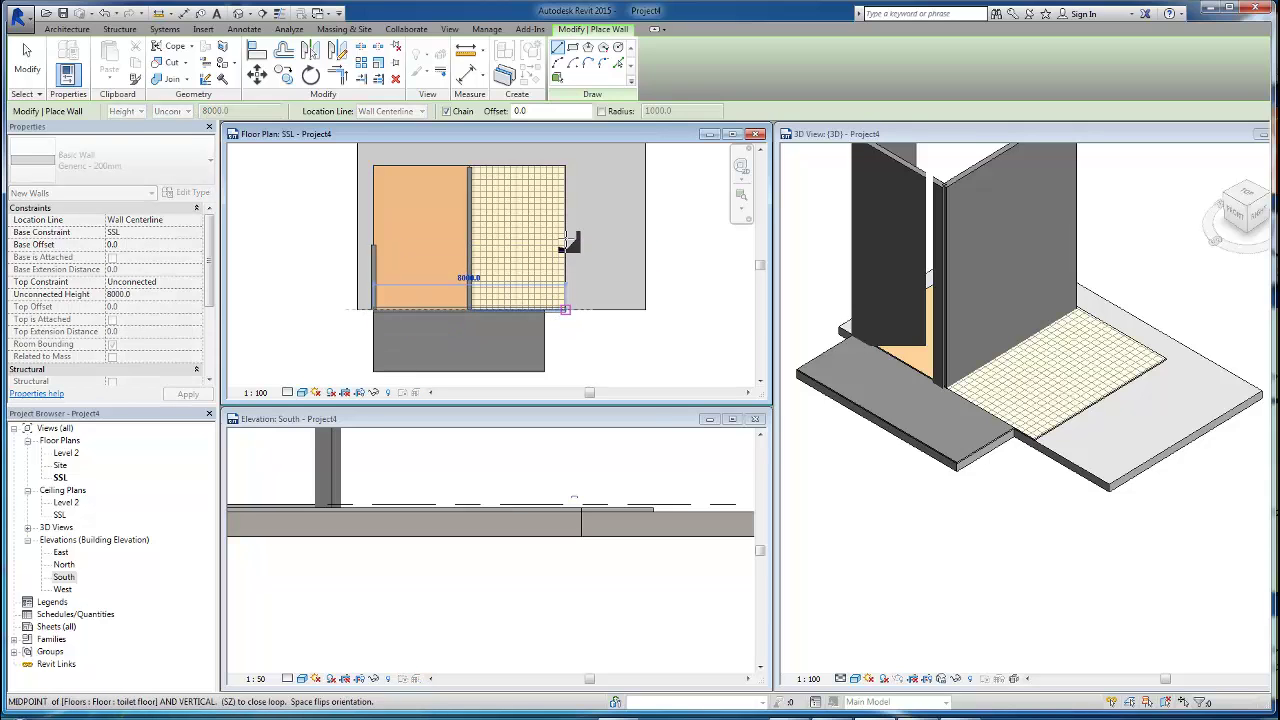
left_click(567, 308)
left_click(567, 238)
key("Escape")
key("Escape")
Step: Set the unconnected height of all four walls to 2 m
middle_click_drag(947, 547, 953, 401, "shift")
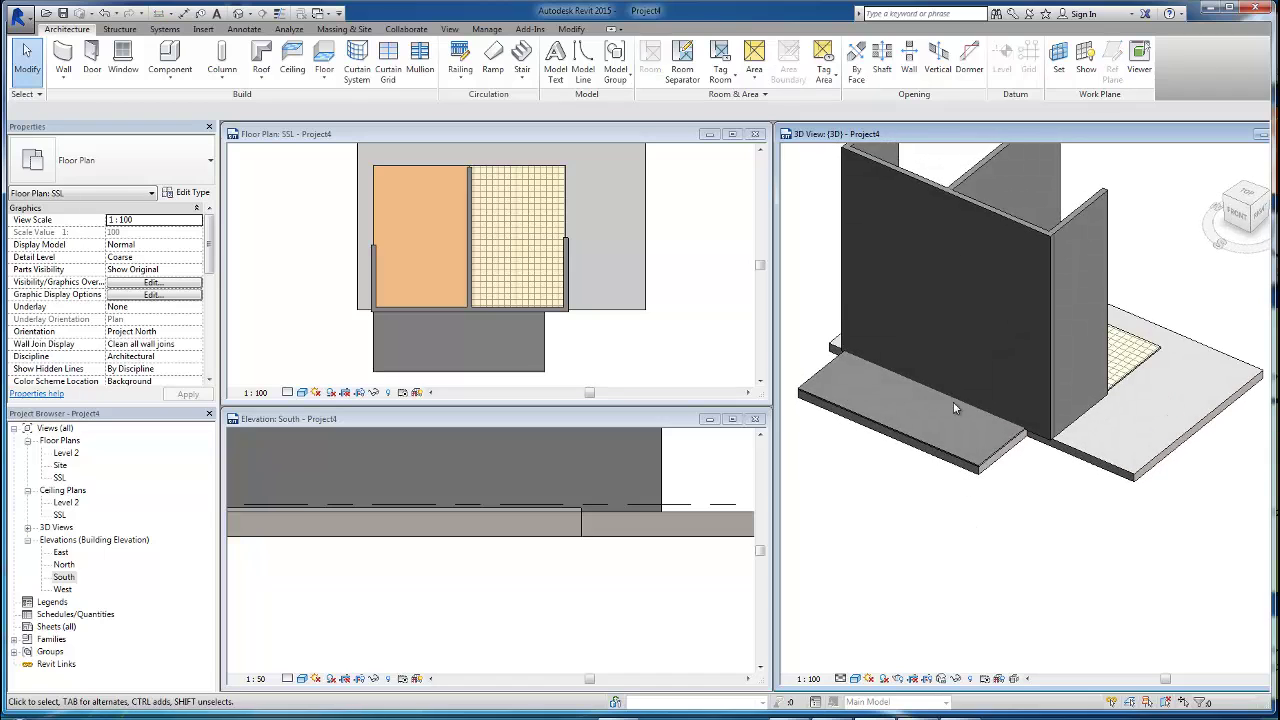
key("Tab")
left_click(977, 189)
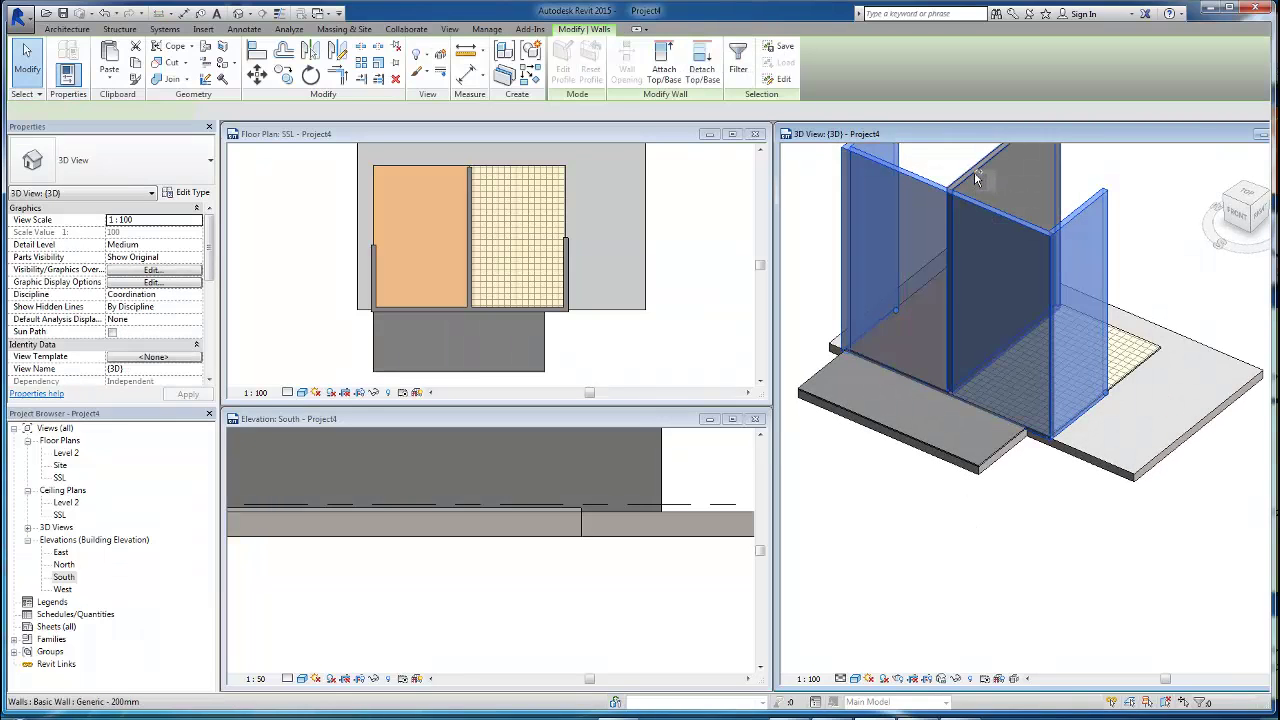
left_click(170, 295)
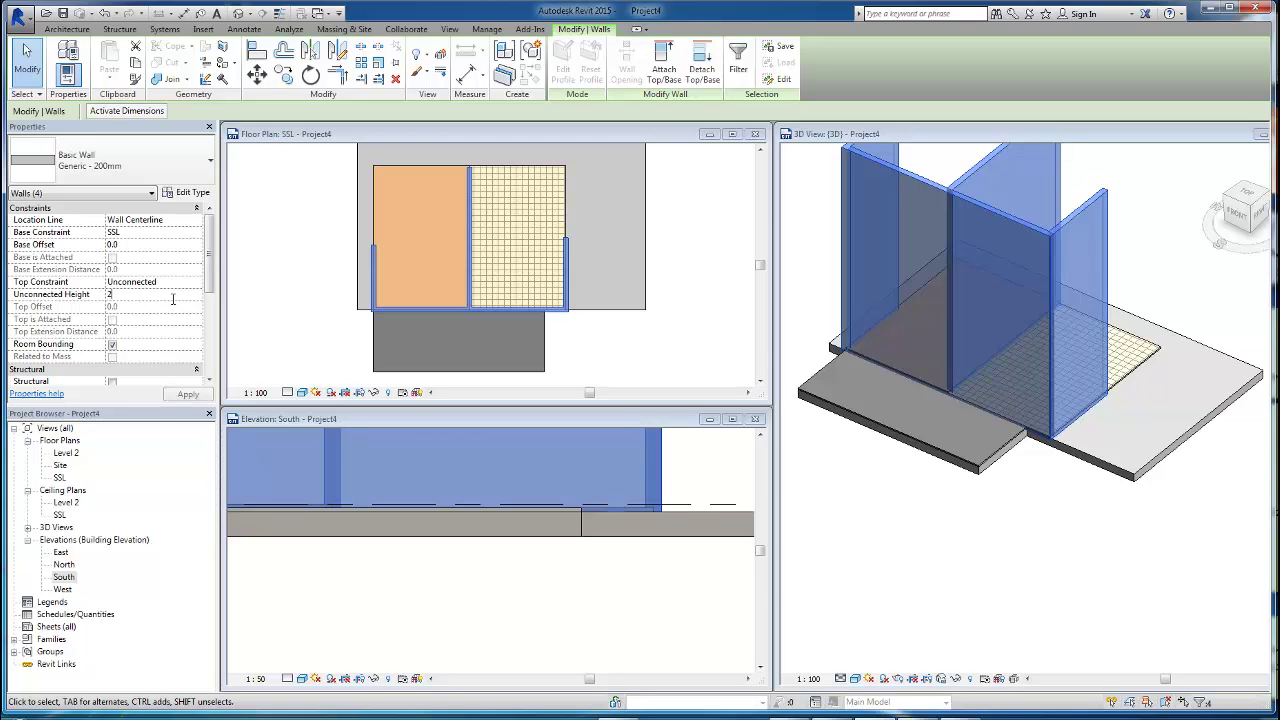
type("2m")
key("Return")
left_click(1070, 578)
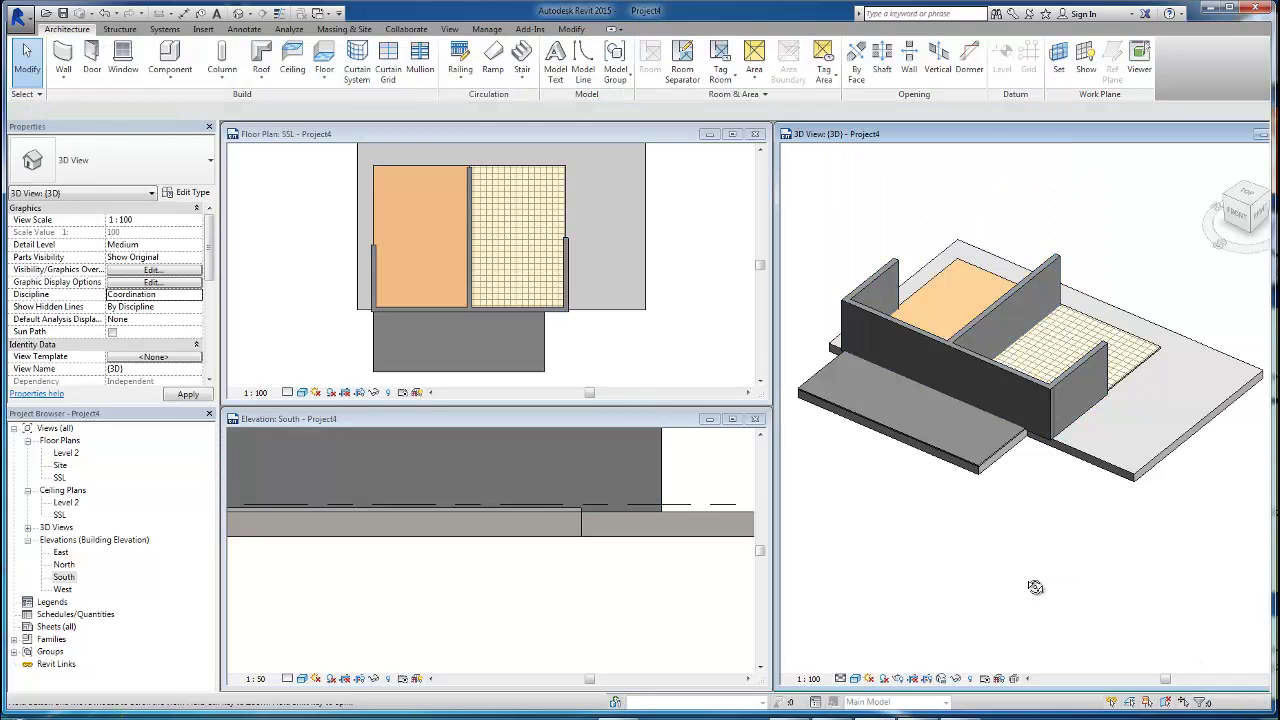
Step: Place a door in the front wall between the bedroom and the balcony
middle_click_drag(1034, 586, 1050, 547, "shift")
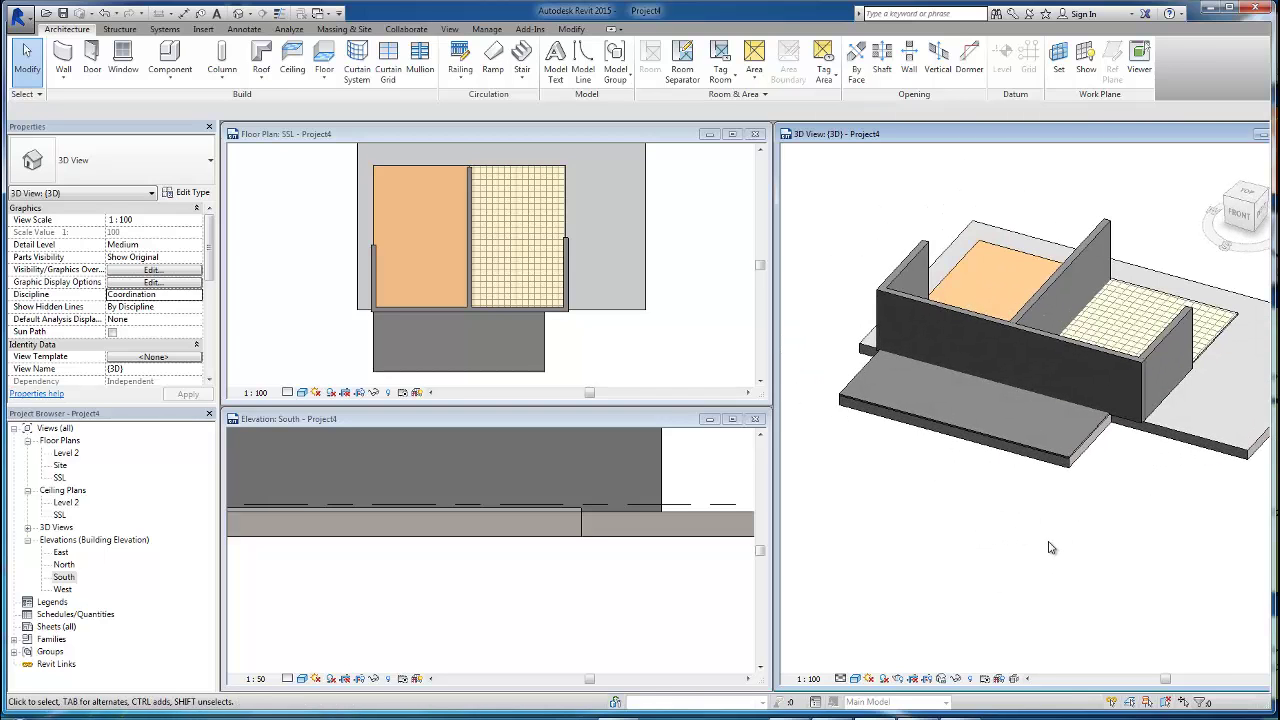
key("d")
key("r")
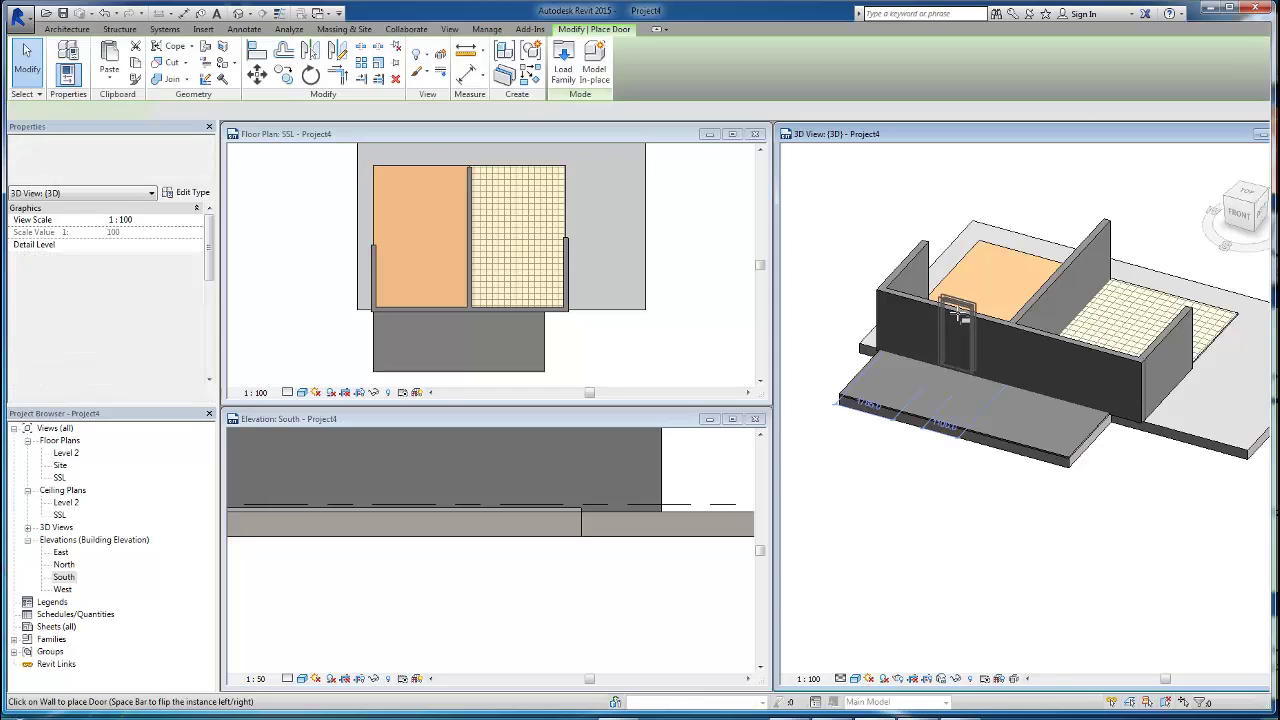
left_click(1001, 418)
key("Escape")
mouse_move(1107, 544)
middle_mouse_down("shift")
mouse_move(1060, 499)
mouse_move(1091, 563)
mouse_move(1100, 552)
middle_mouse_up("shift")
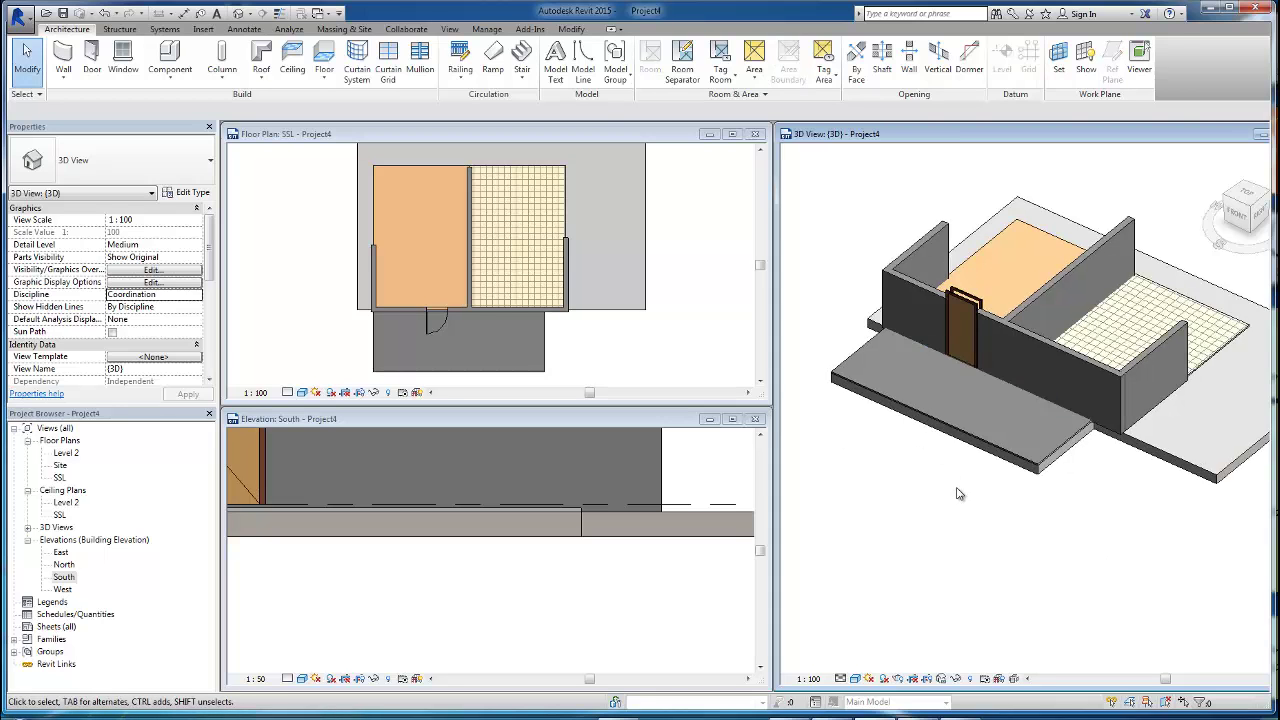
middle_click_drag(958, 493, 1055, 576, "shift")
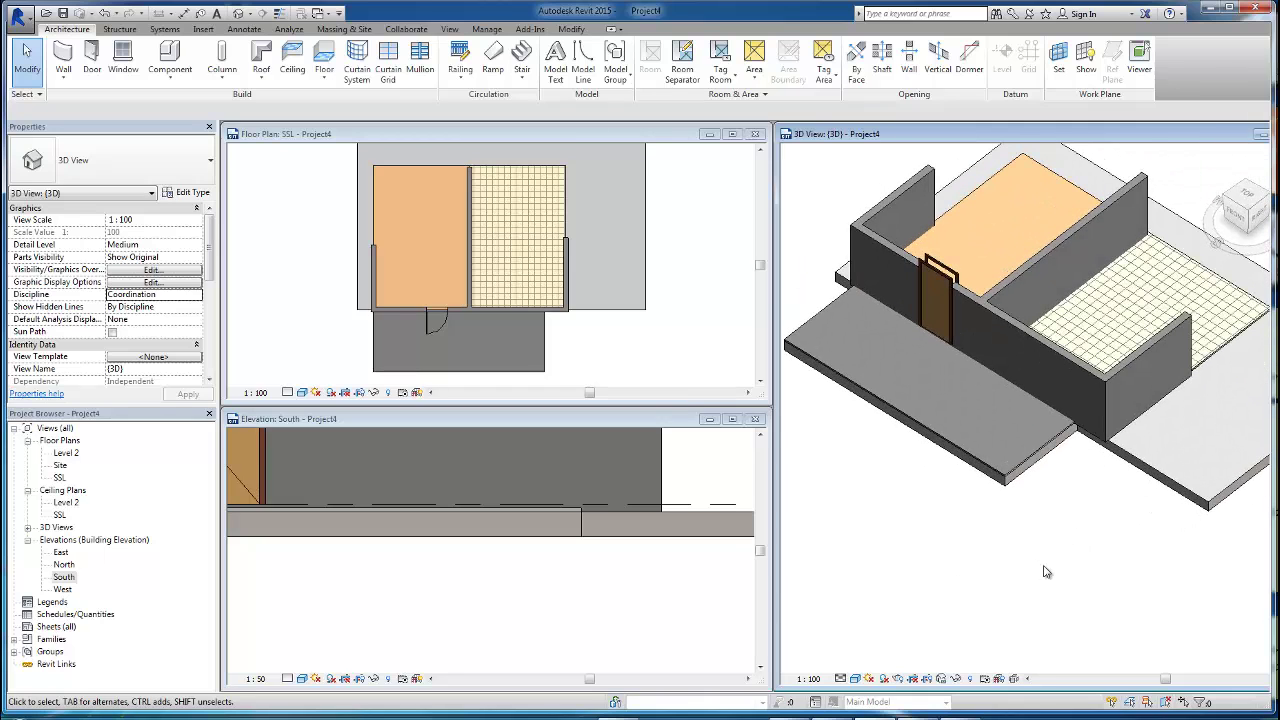
Step: Create a material takeoff for the Floors category in the New Construction phase
left_click(72, 615)
right_click(72, 615)
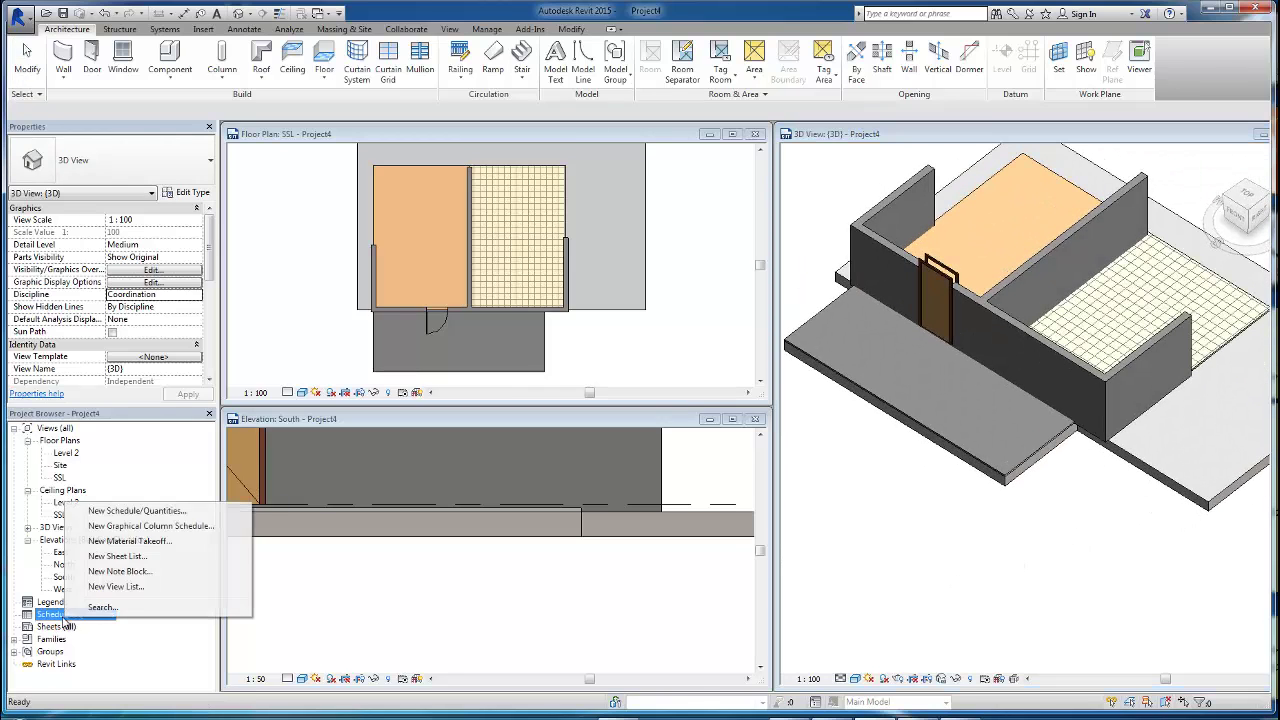
left_click(121, 542)
left_click_drag(697, 247, 847, 212)
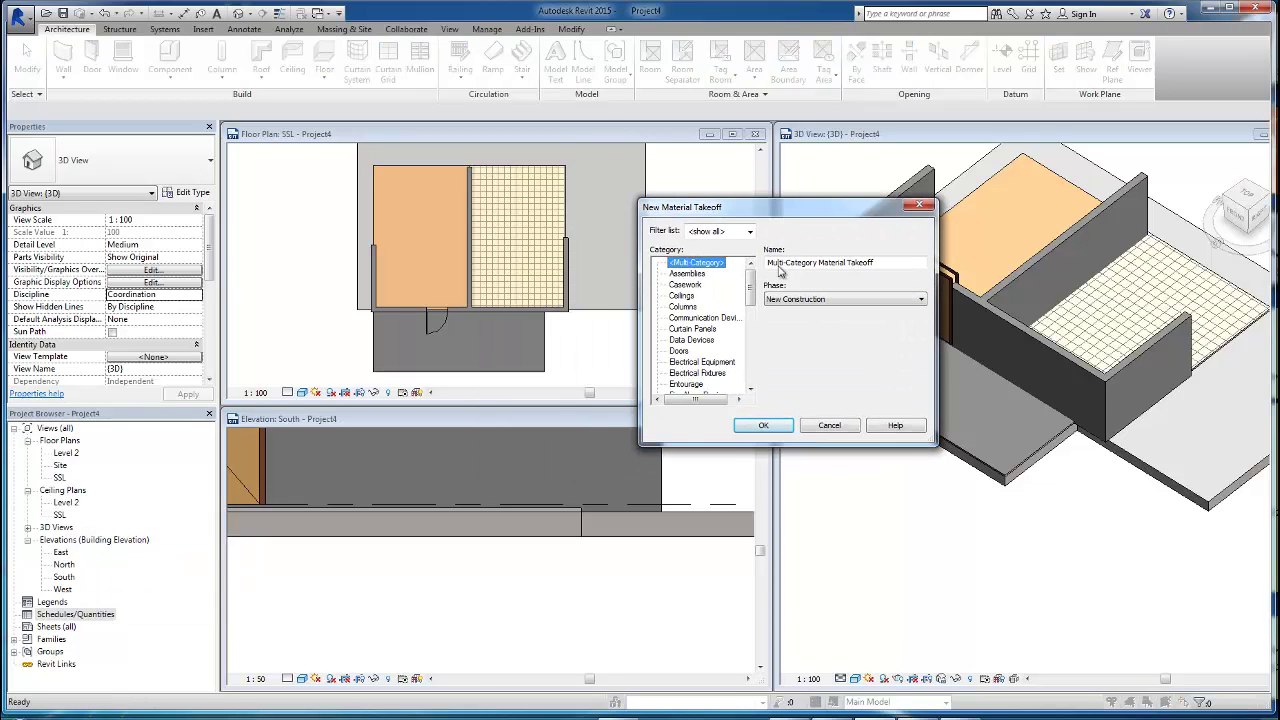
scroll(758, 325, "down", 5)
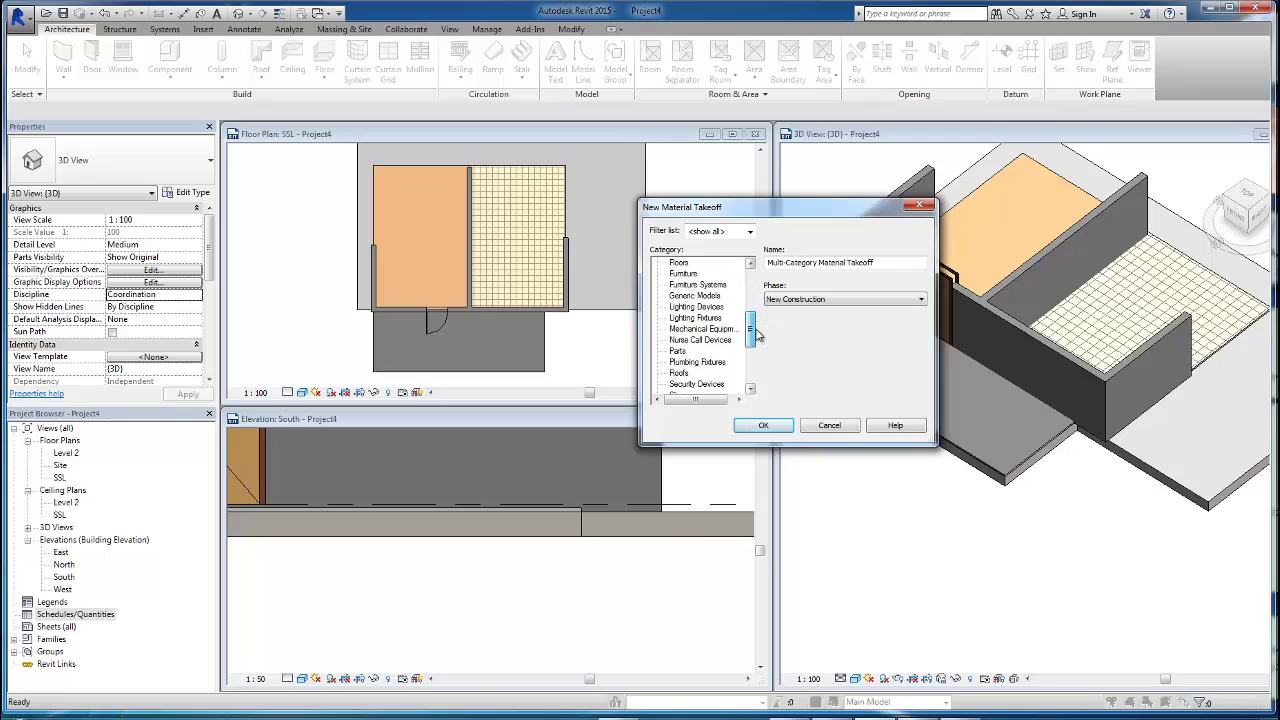
scroll(758, 335, "down", 4)
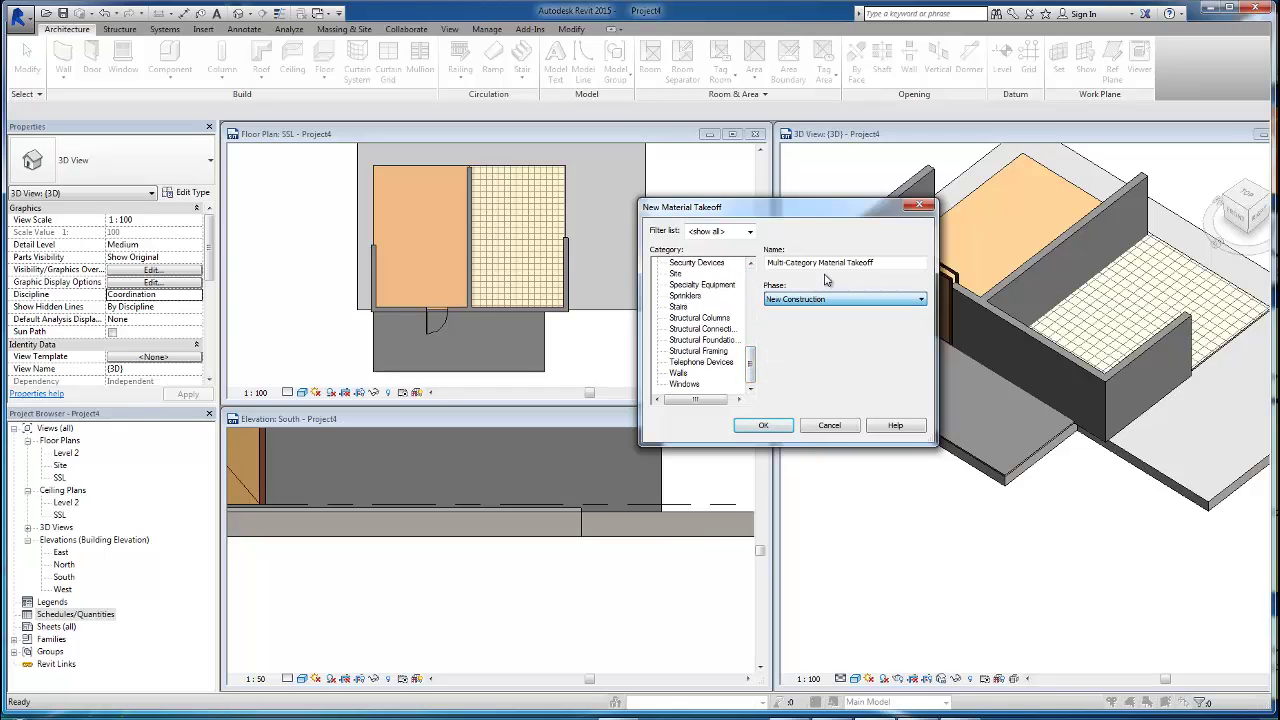
left_click(699, 351)
key("f")
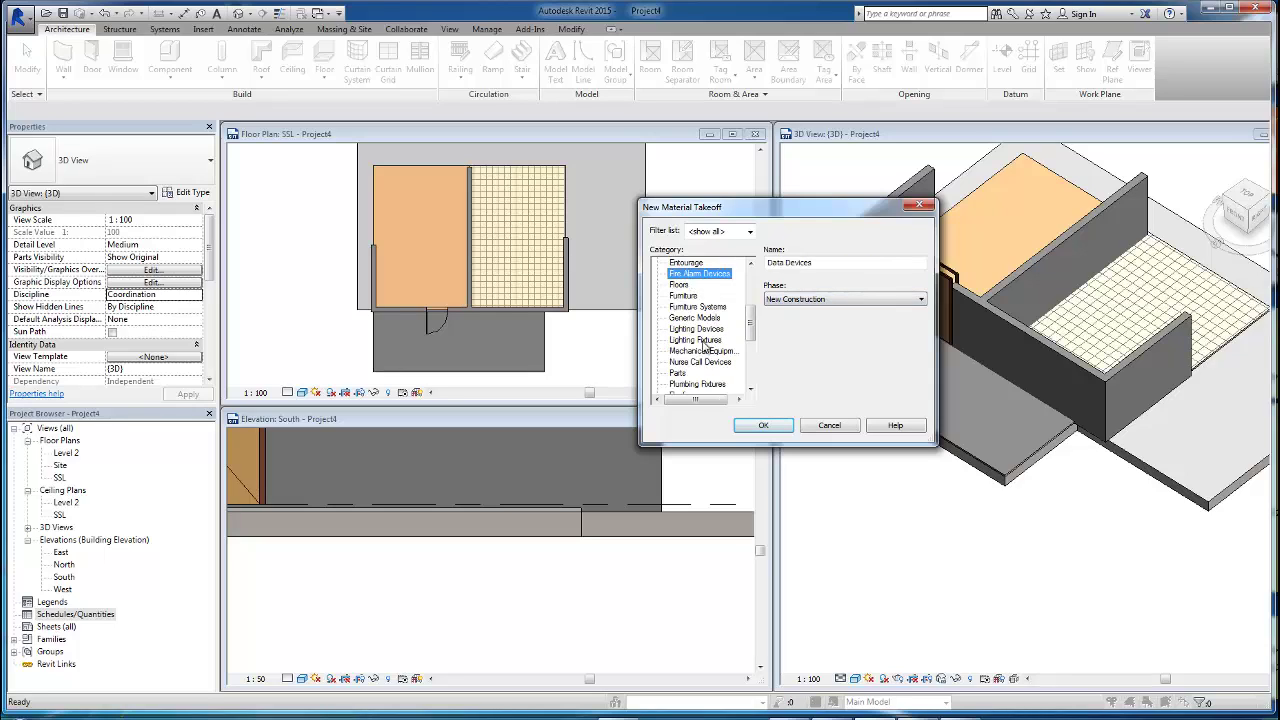
left_click(687, 340)
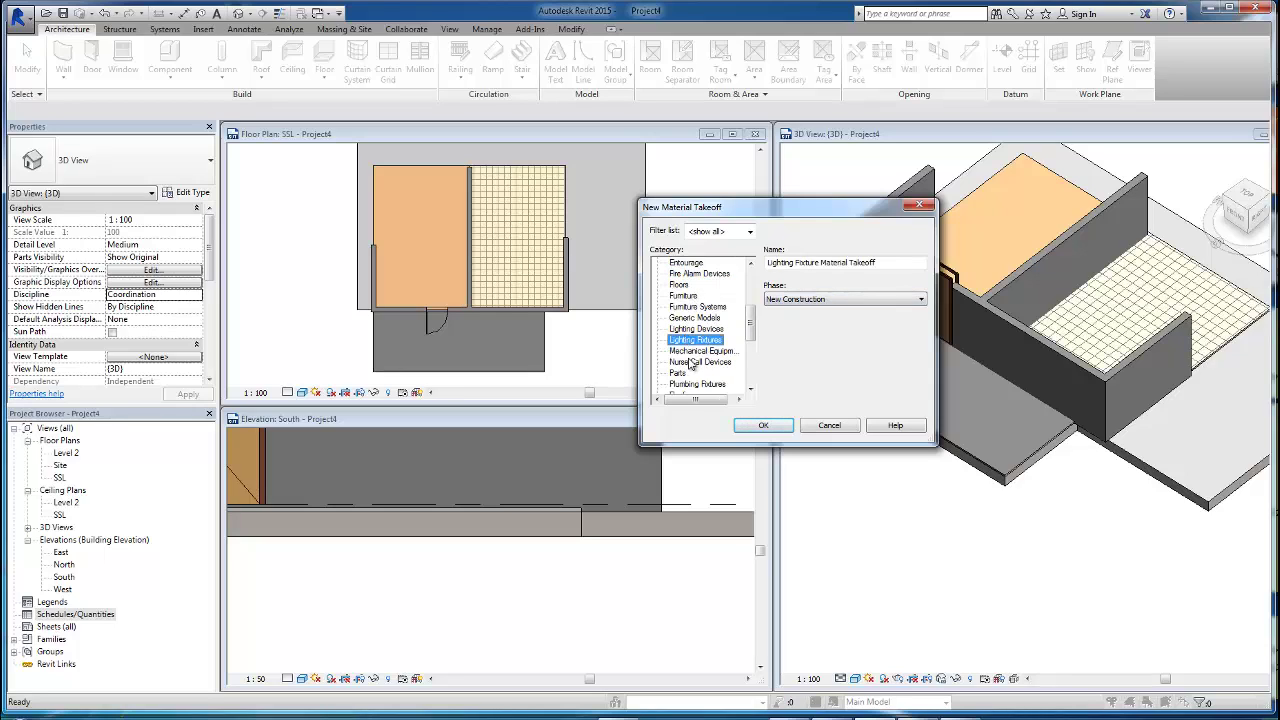
key("f")
key("f")
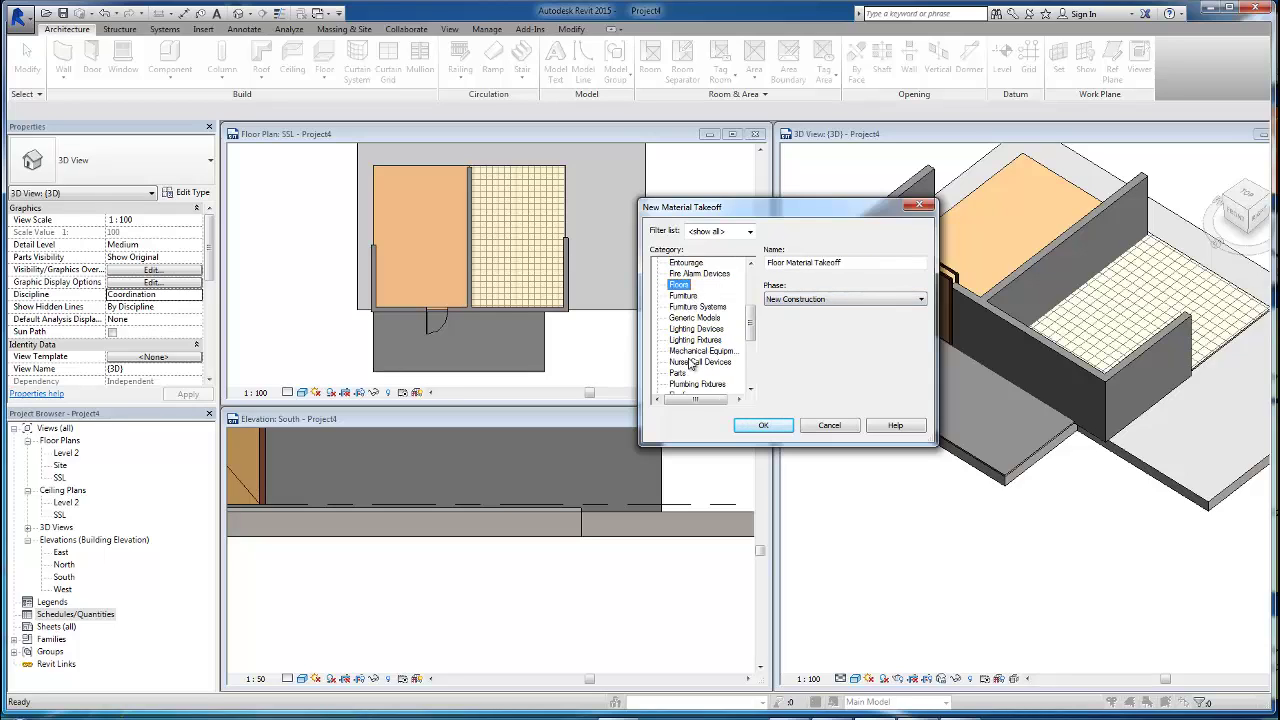
left_click(765, 428)
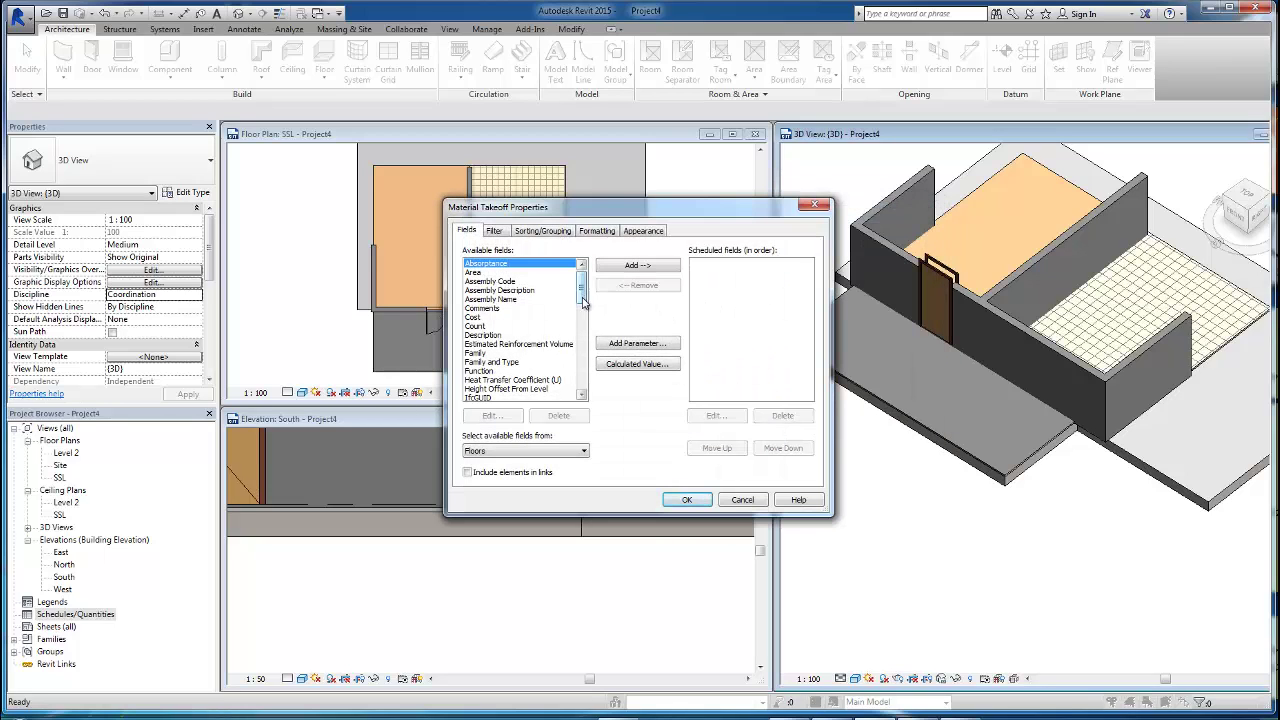
Step: Add the Material: Name and Level fields to the floor material takeoff
left_click_drag(583, 285, 584, 348)
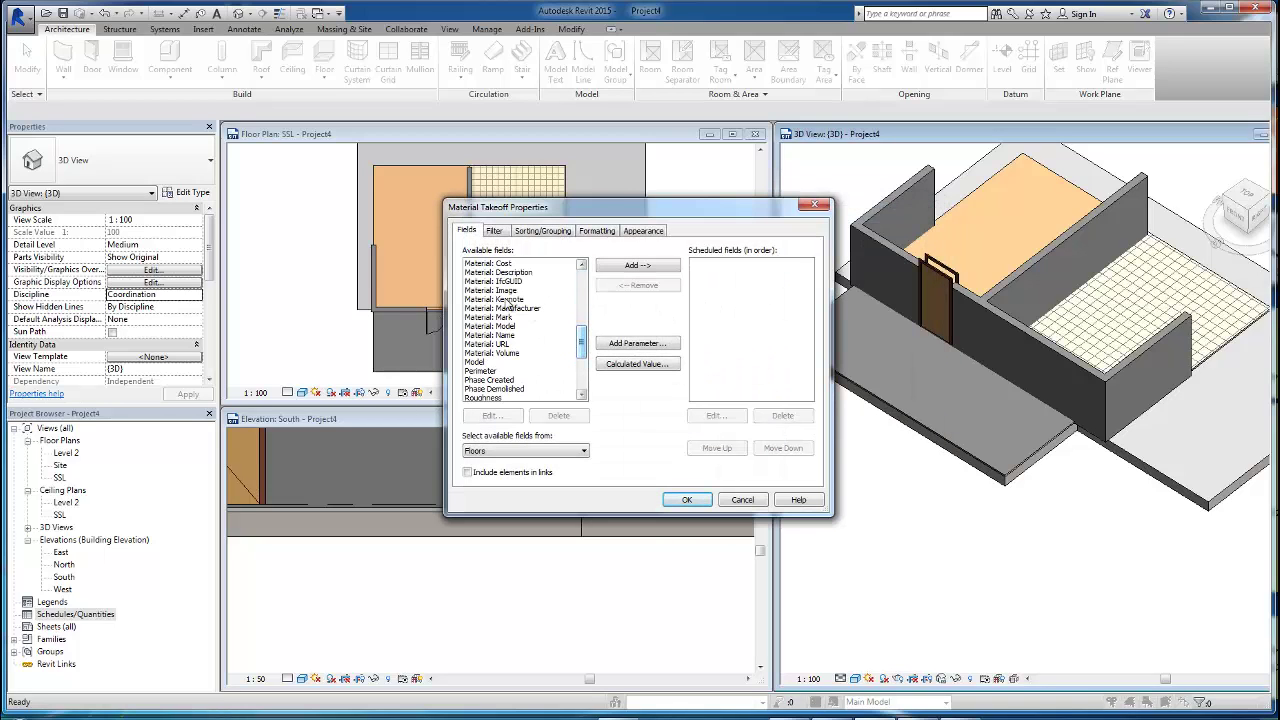
left_click(501, 343)
left_click(638, 265)
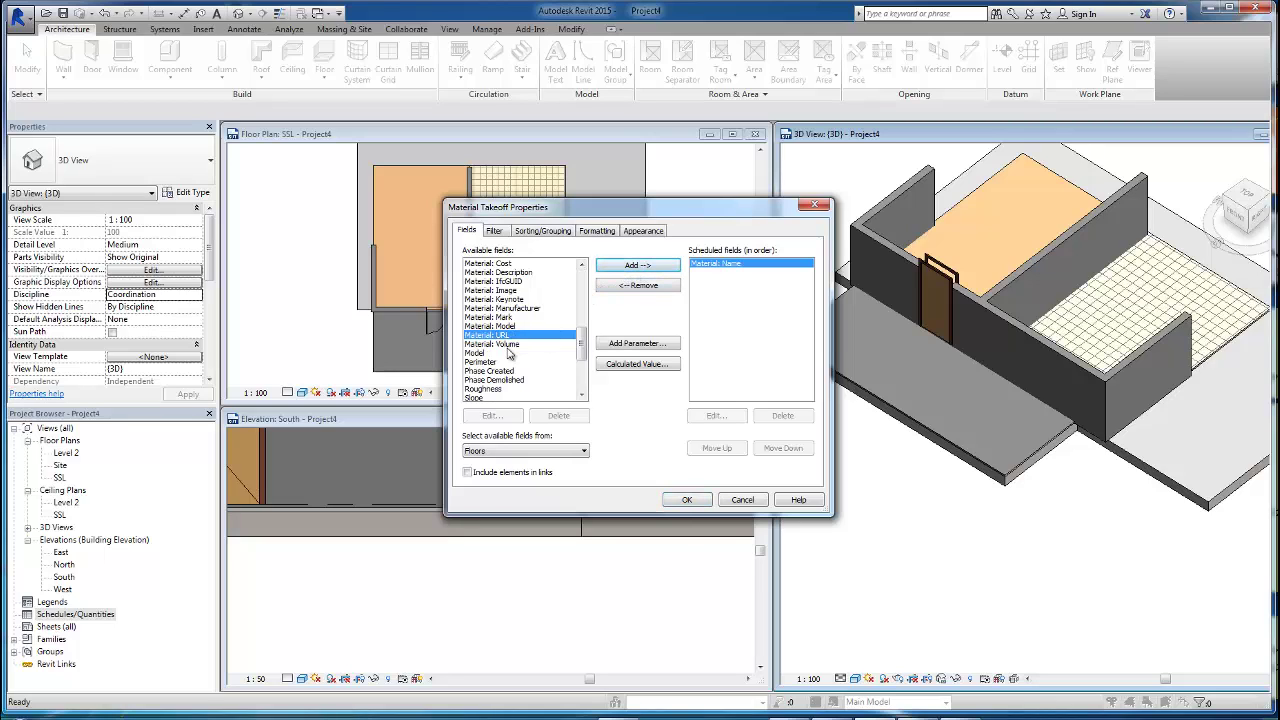
left_click(491, 311)
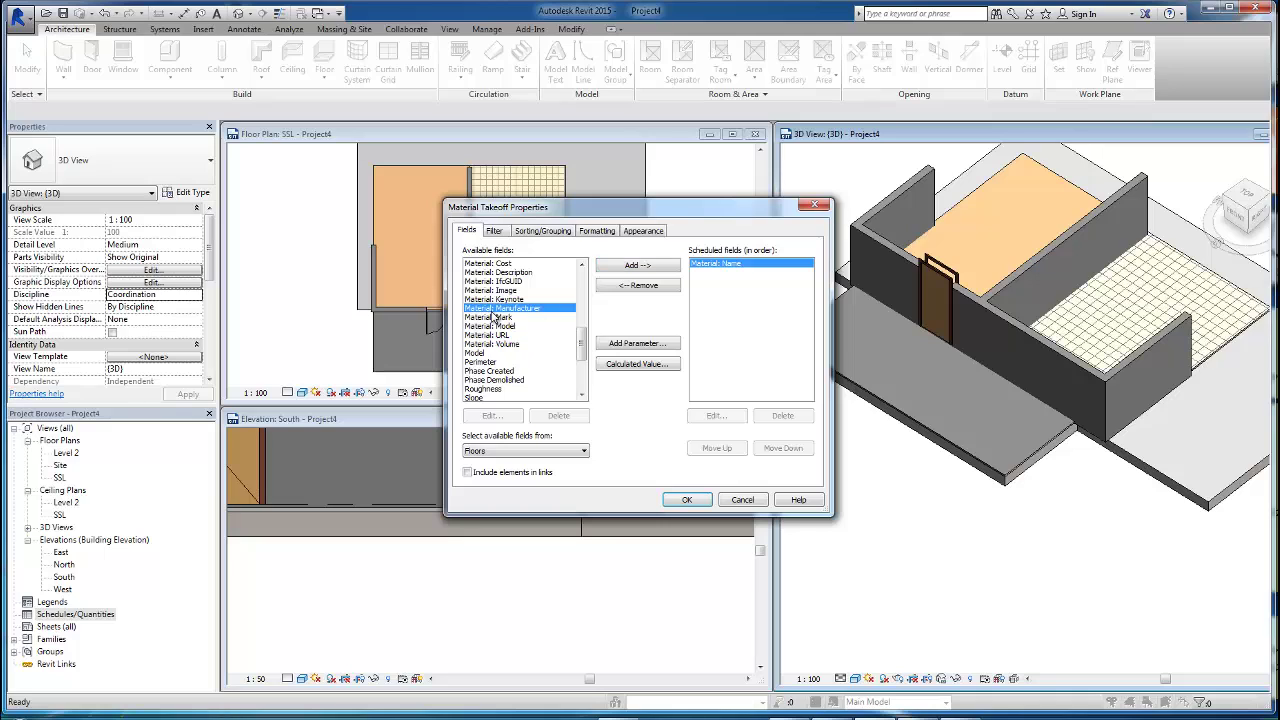
key("l")
left_click(660, 267)
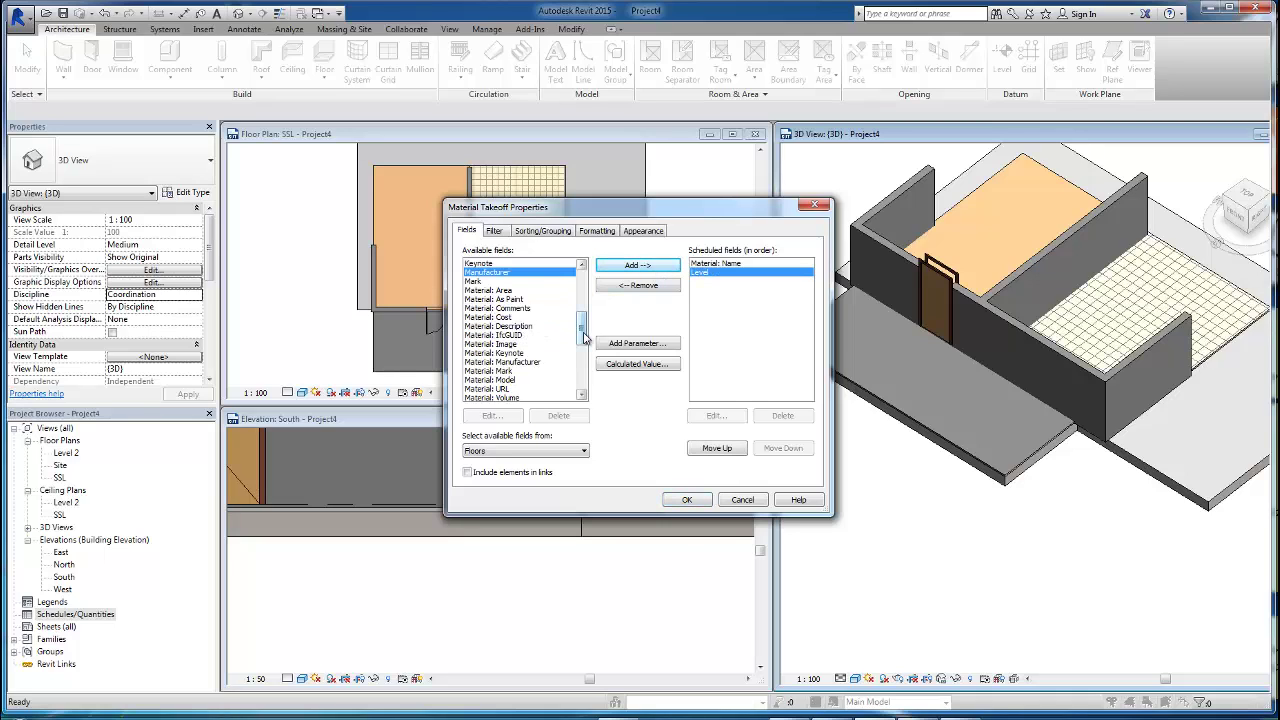
Step: Add the Material: Volume and Material: Area fields to the takeoff's scheduled fields
left_click_drag(582, 330, 585, 350)
left_click(505, 345)
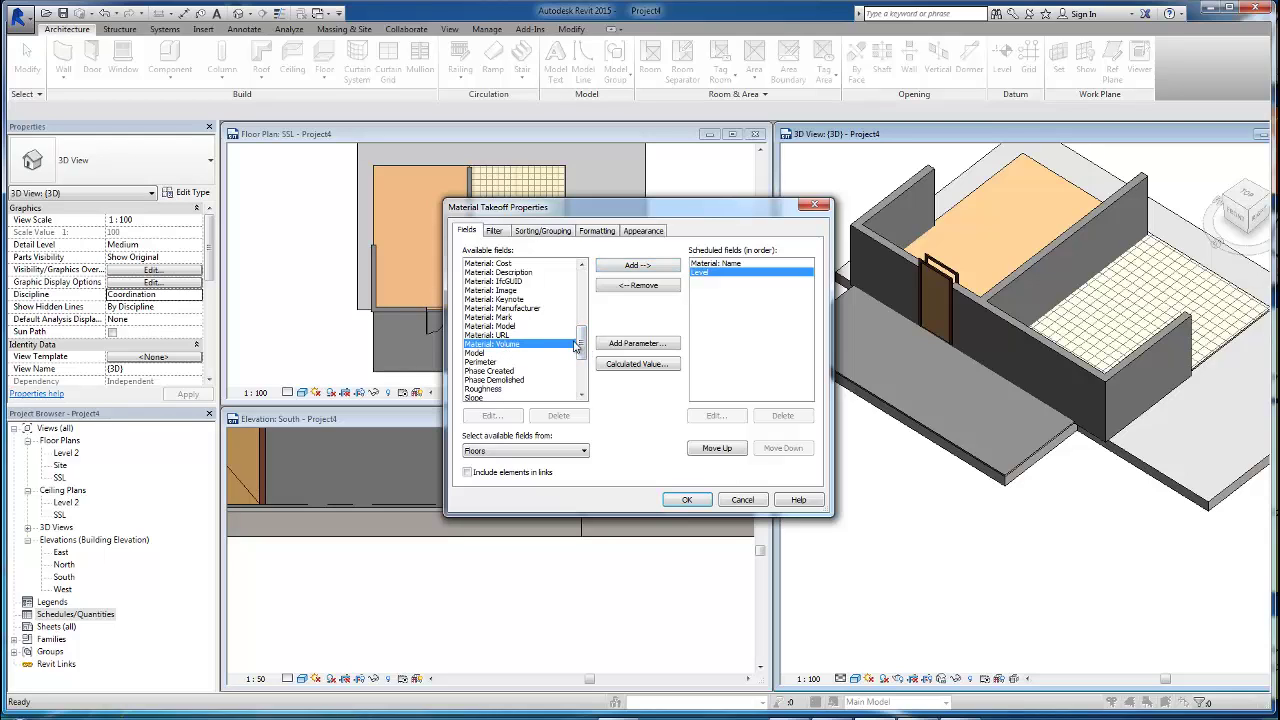
left_click(652, 266)
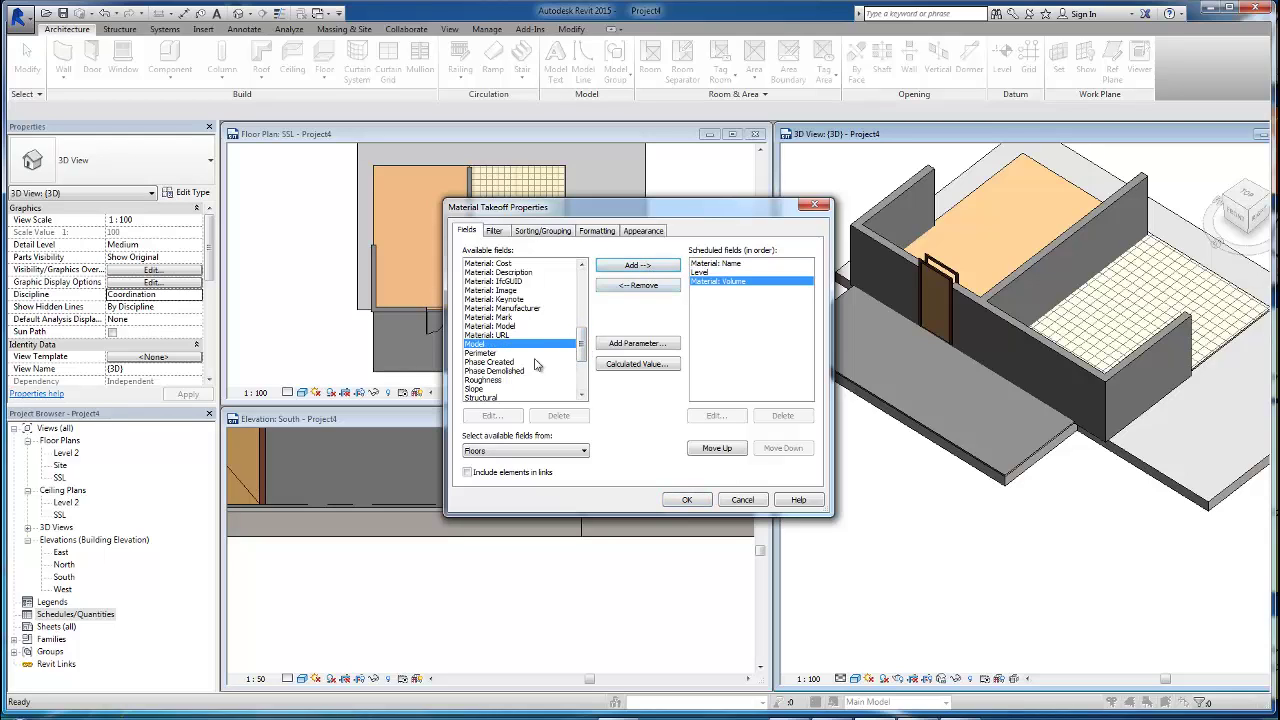
scroll(587, 347, "up", 1)
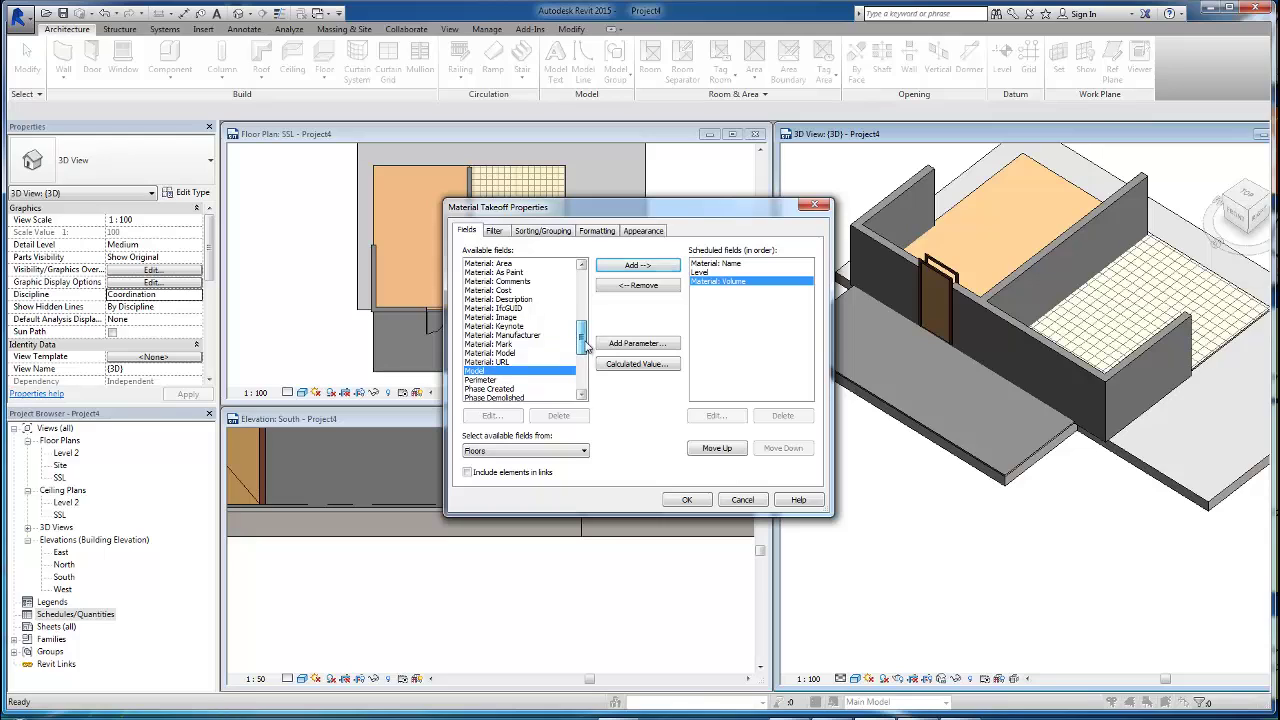
left_click(500, 264)
left_click(650, 266)
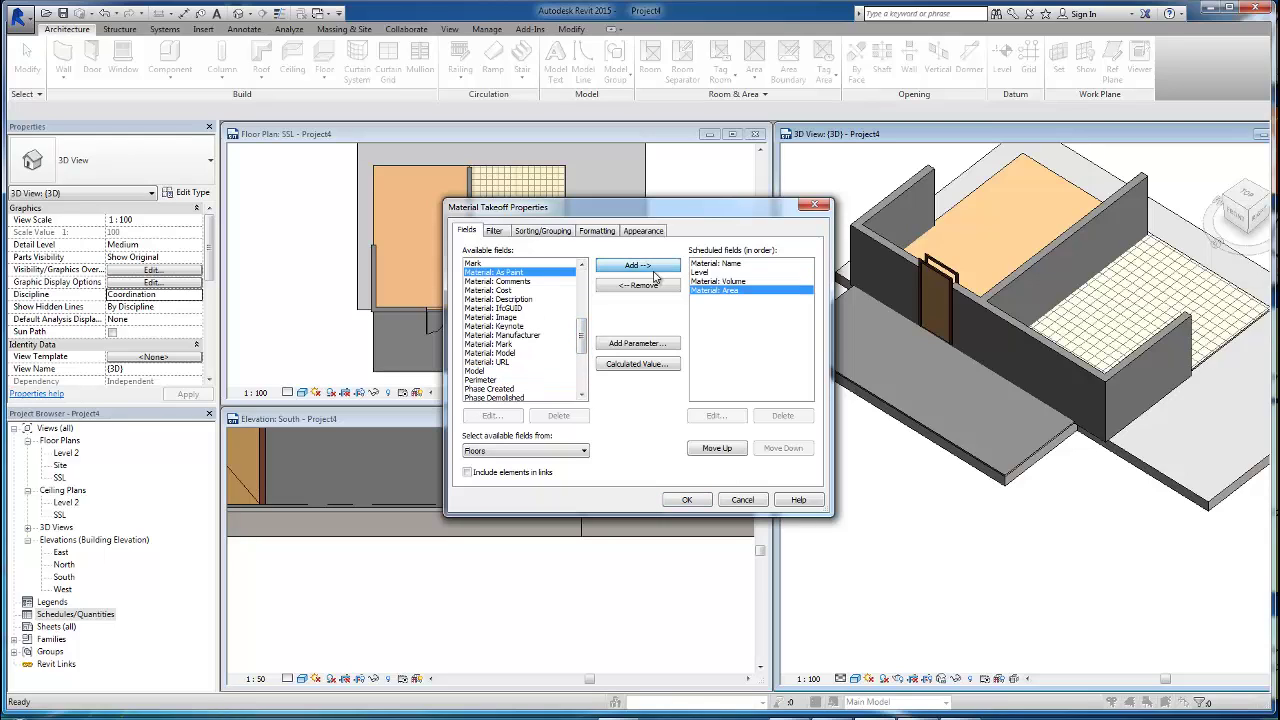
Step: Reorder the scheduled fields as Level, Material: Name, Material: Area, Material: Volume, and generate the takeoff
left_click(730, 448)
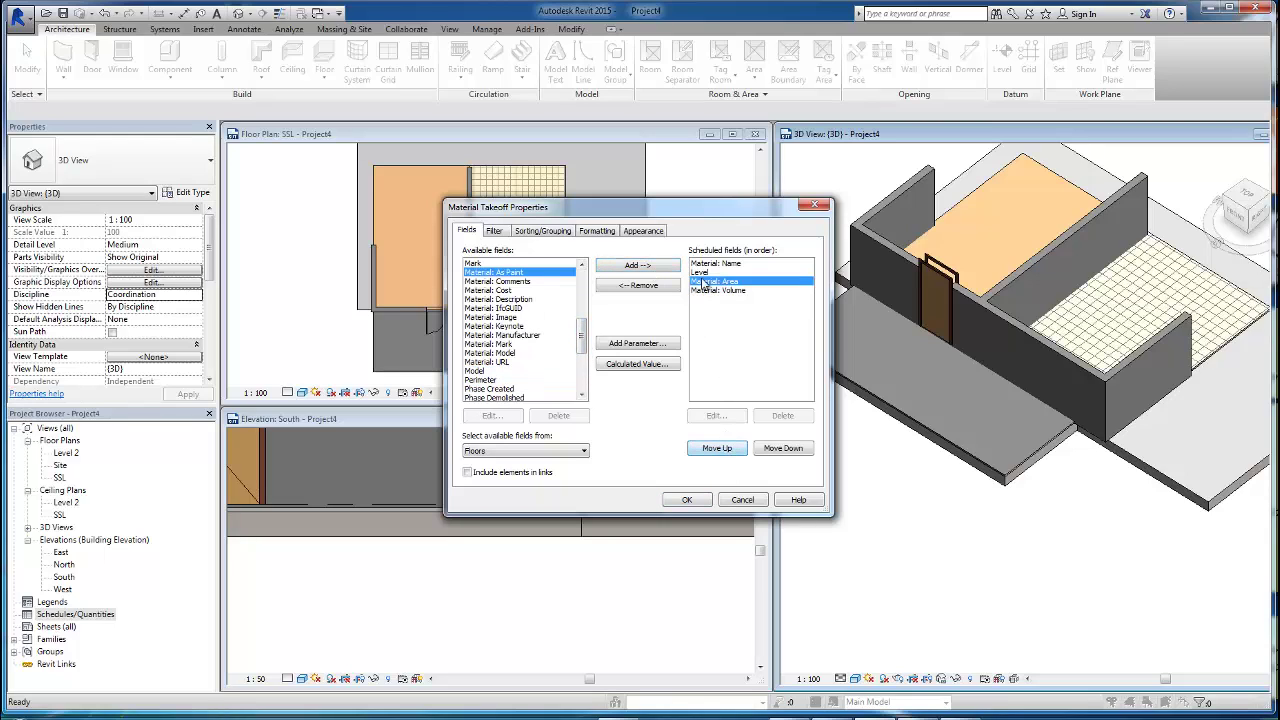
left_click(703, 272)
left_click(716, 448)
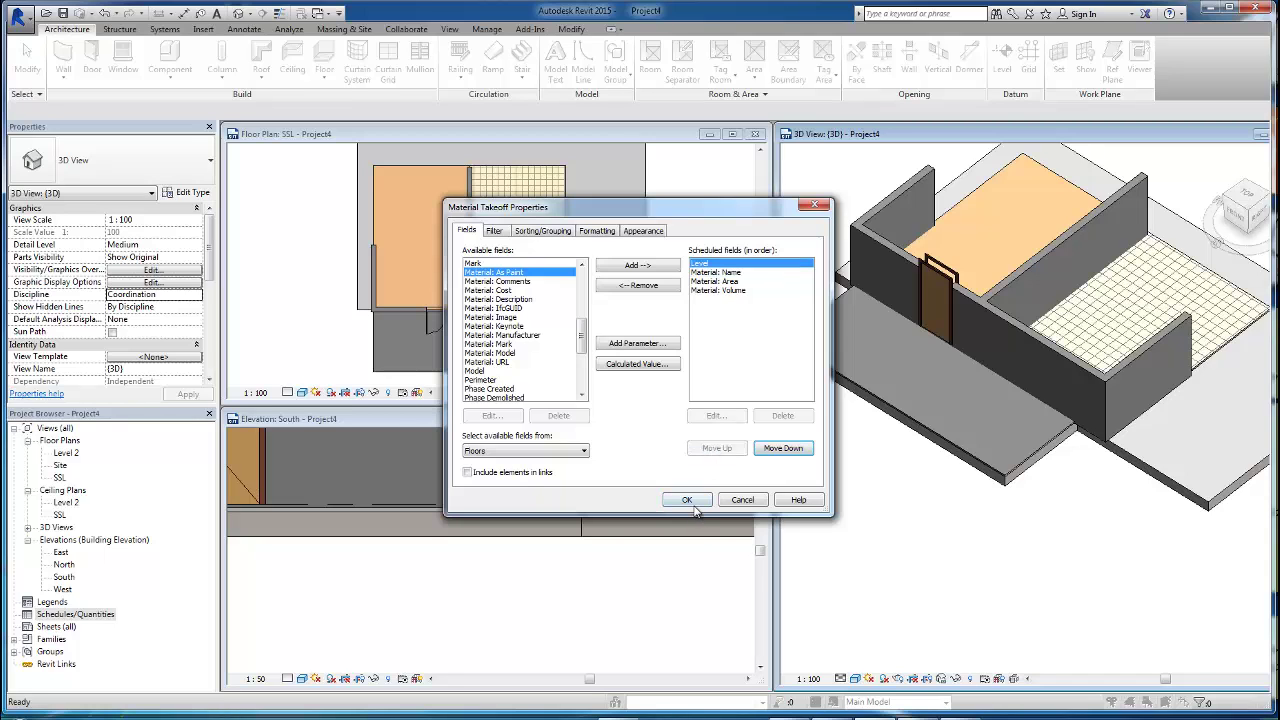
left_click(688, 500)
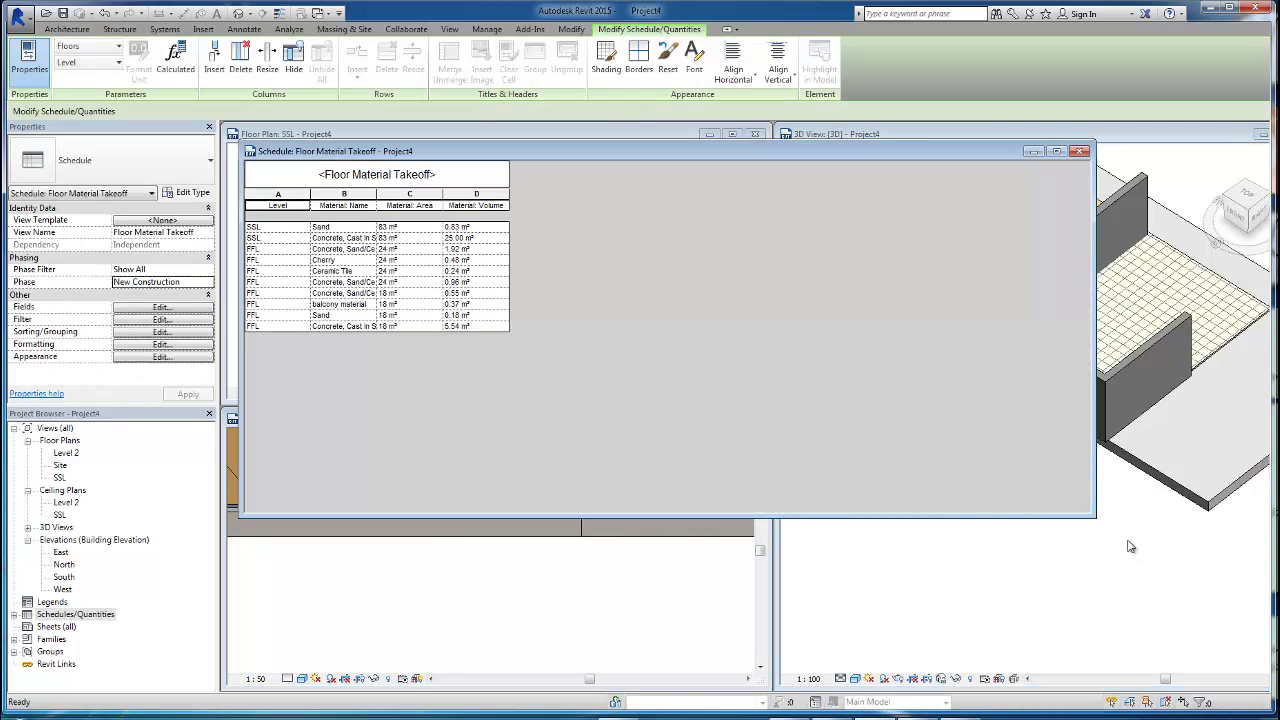
Step: Resize and reposition the takeoff window beside the 3D view, and widen the Material: Name column to fit the full names
left_click_drag(1090, 515, 588, 405)
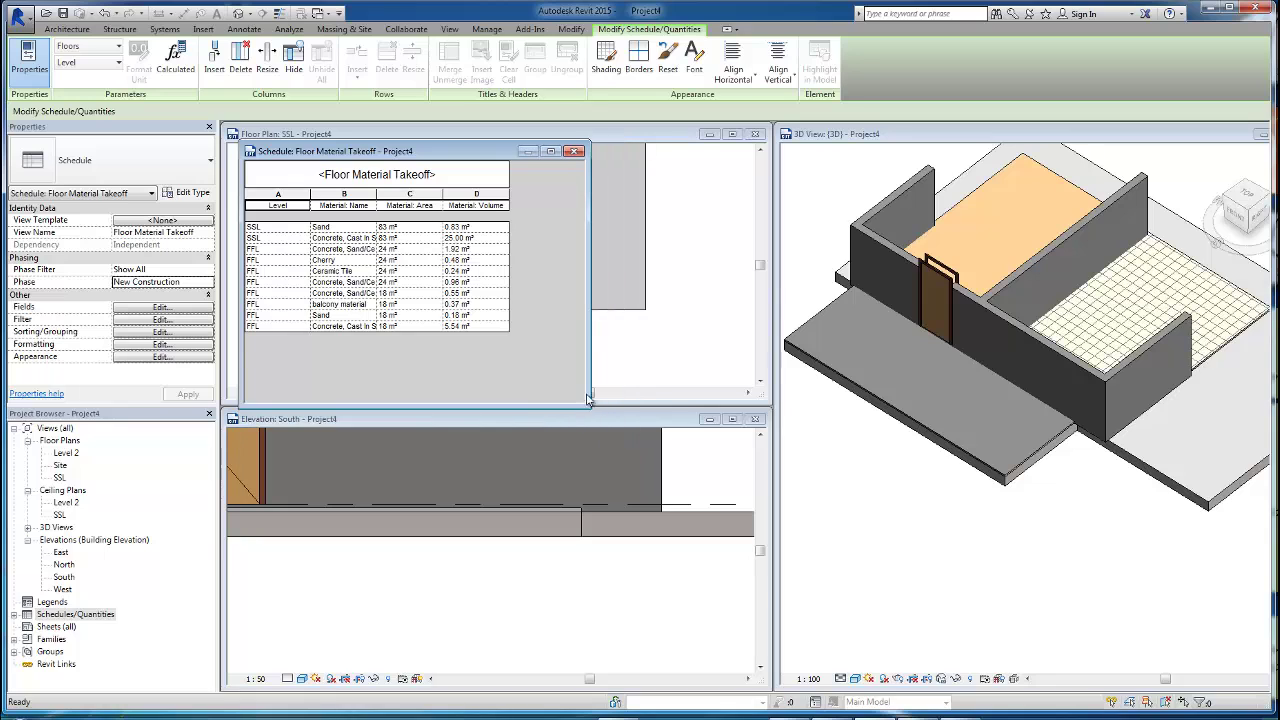
left_click_drag(463, 160, 566, 193)
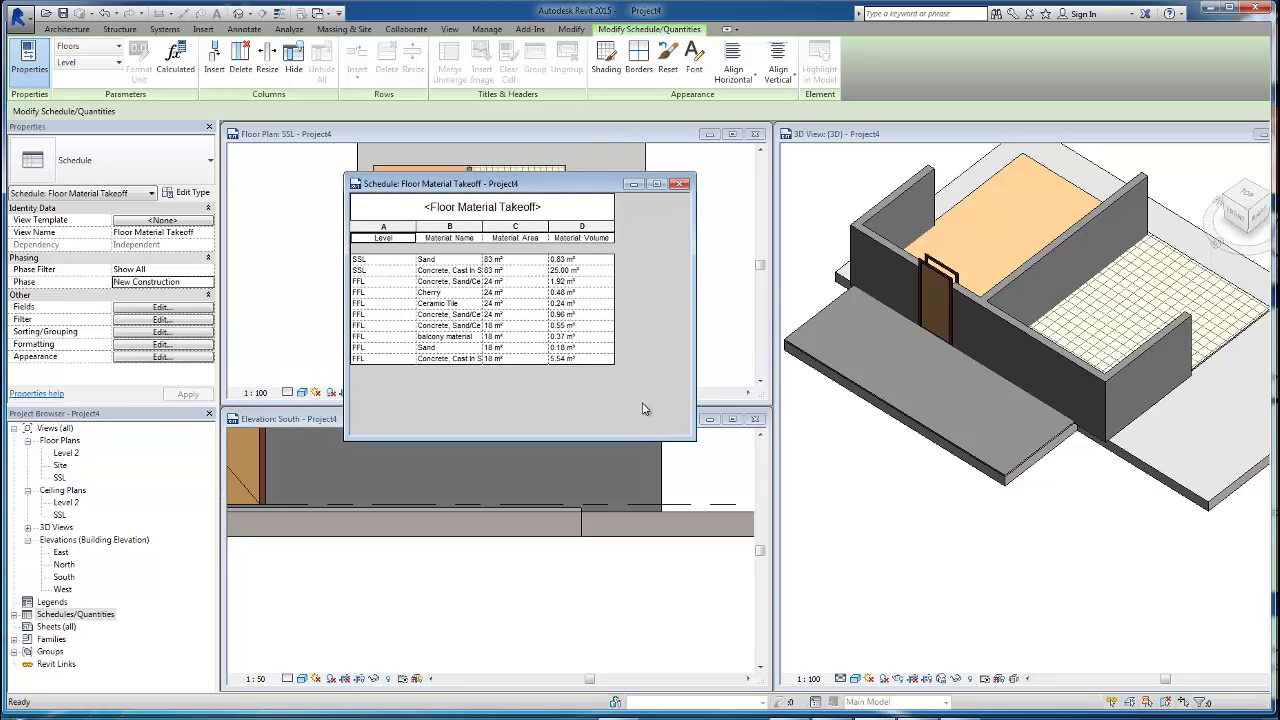
left_click(1046, 530)
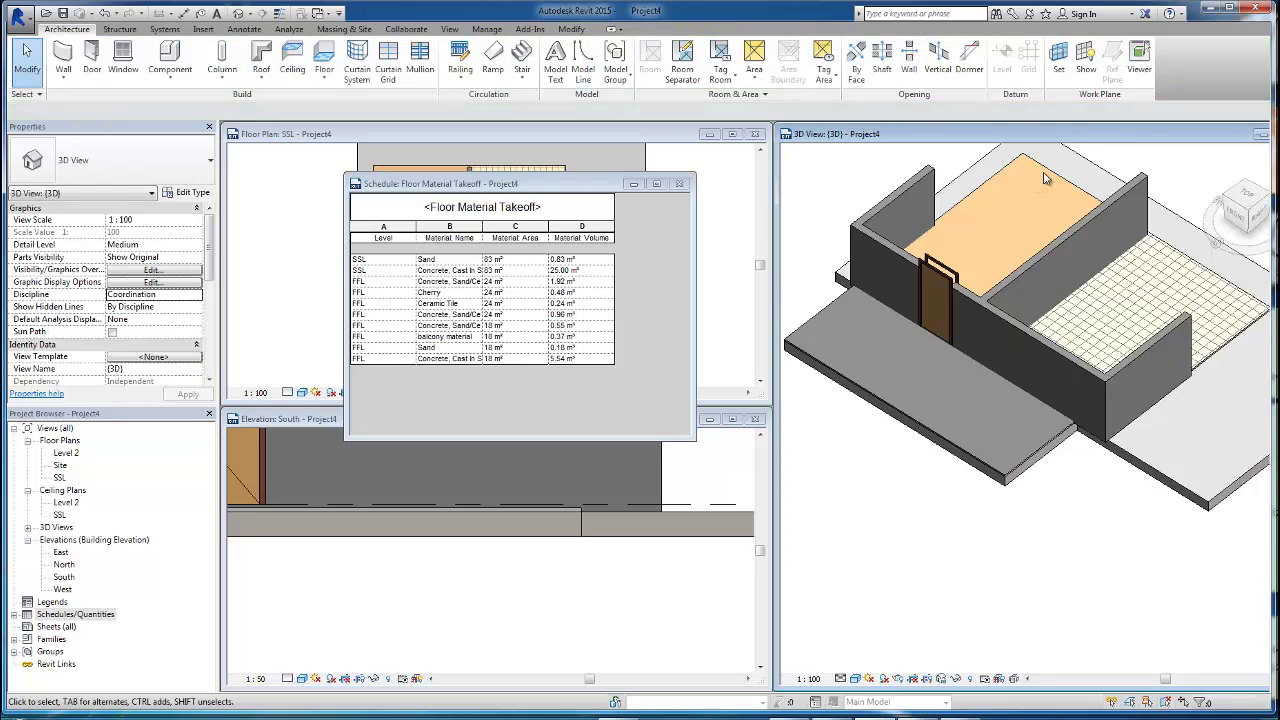
left_click(448, 394)
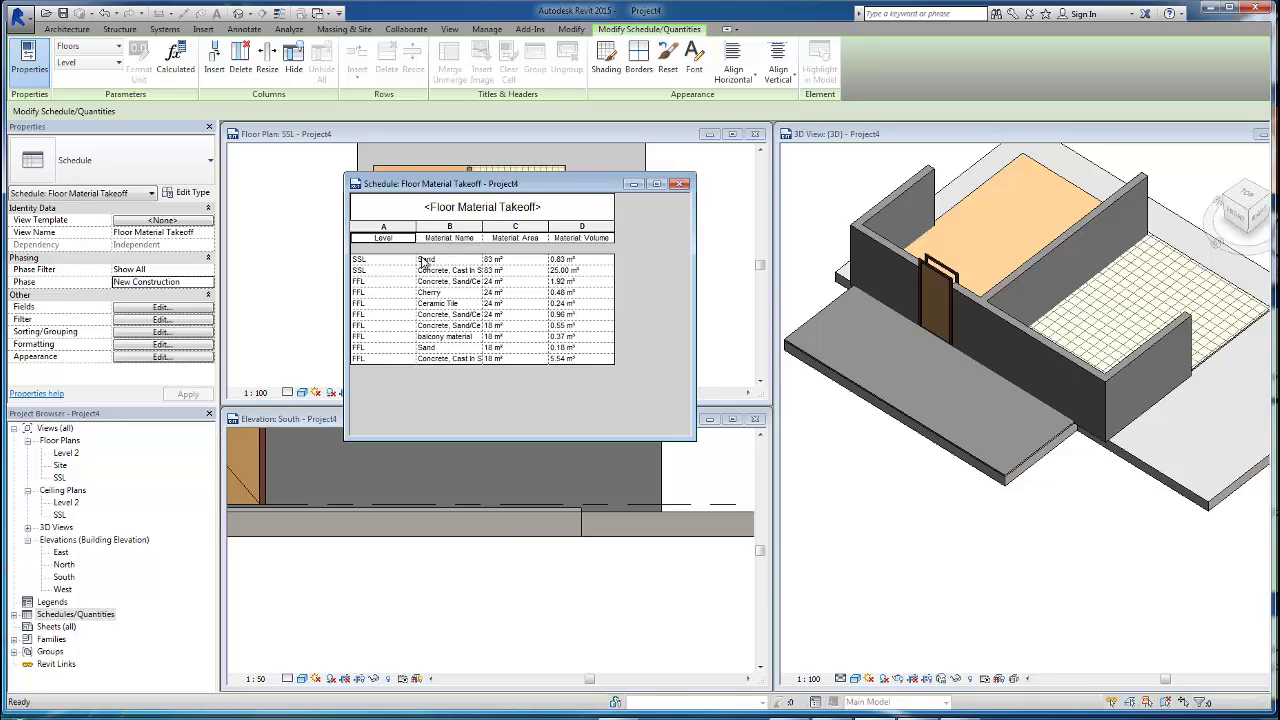
left_click_drag(483, 224, 530, 227)
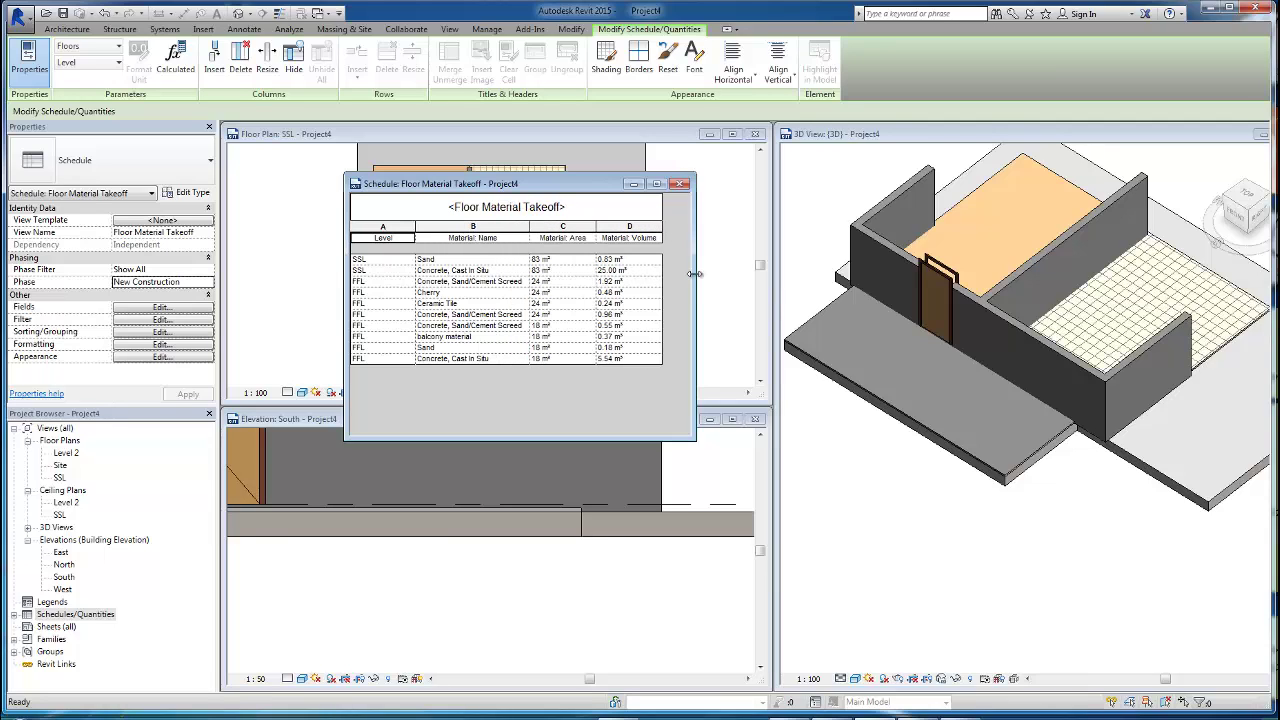
left_click_drag(694, 273, 732, 278)
left_click_drag(531, 227, 552, 228)
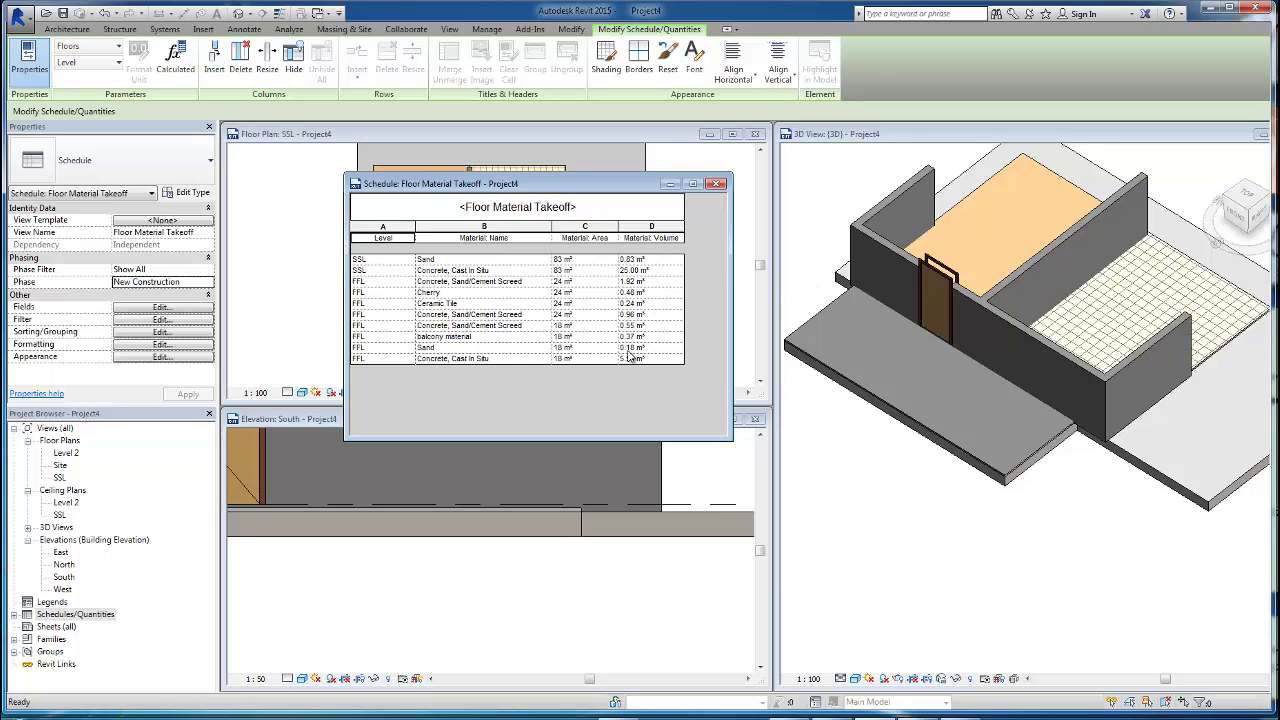
Step: Enable calculated totals for the Material: Area and Material: Volume fields of the takeoff
left_click(160, 334)
left_click(598, 233)
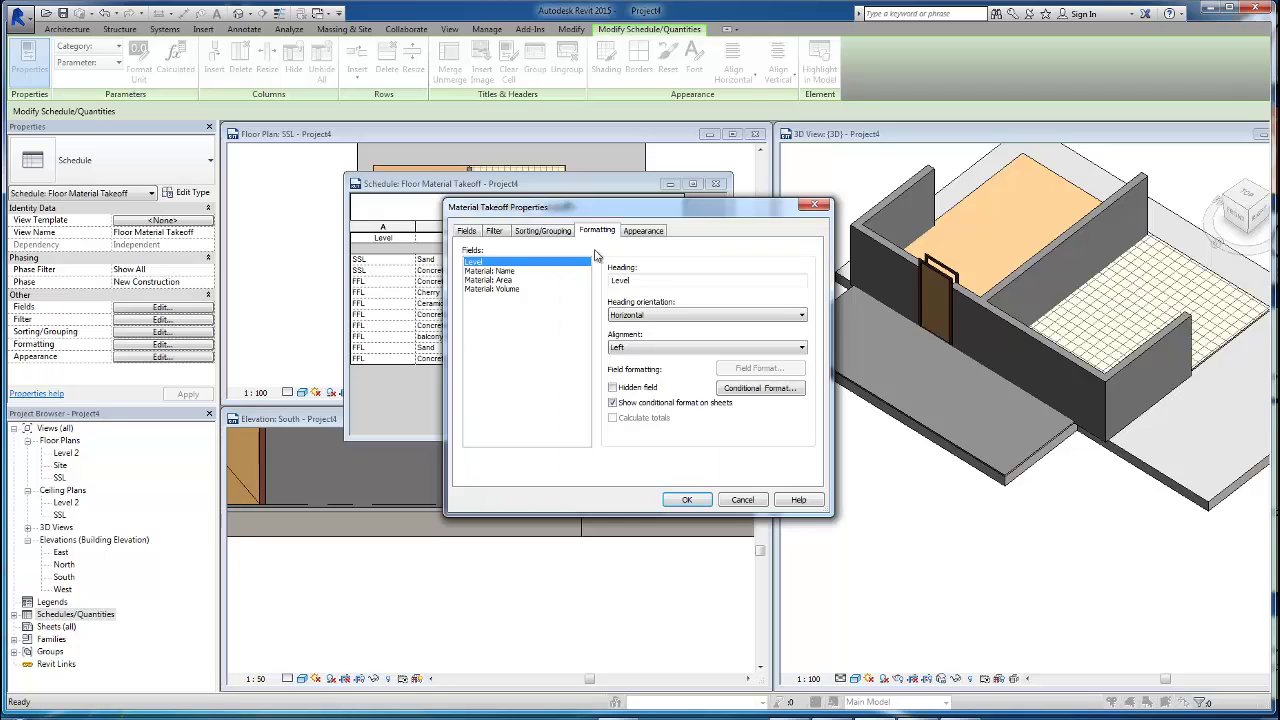
left_click(496, 280)
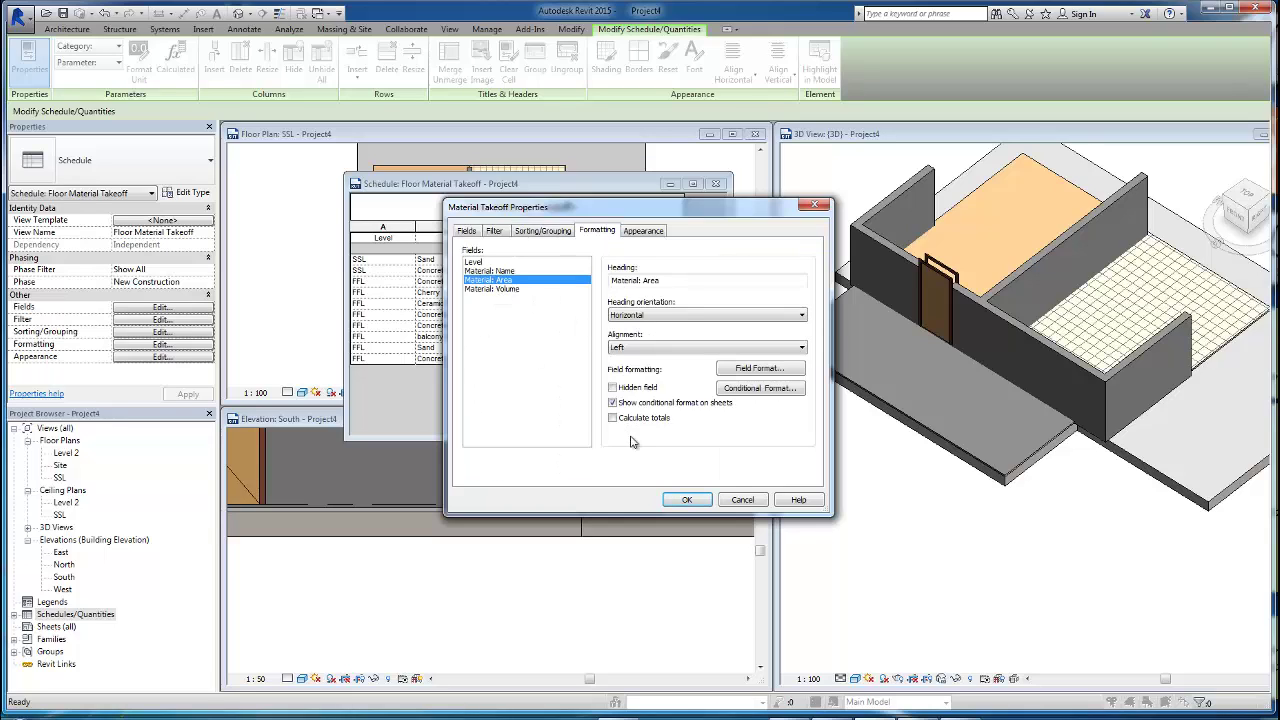
left_click(516, 289)
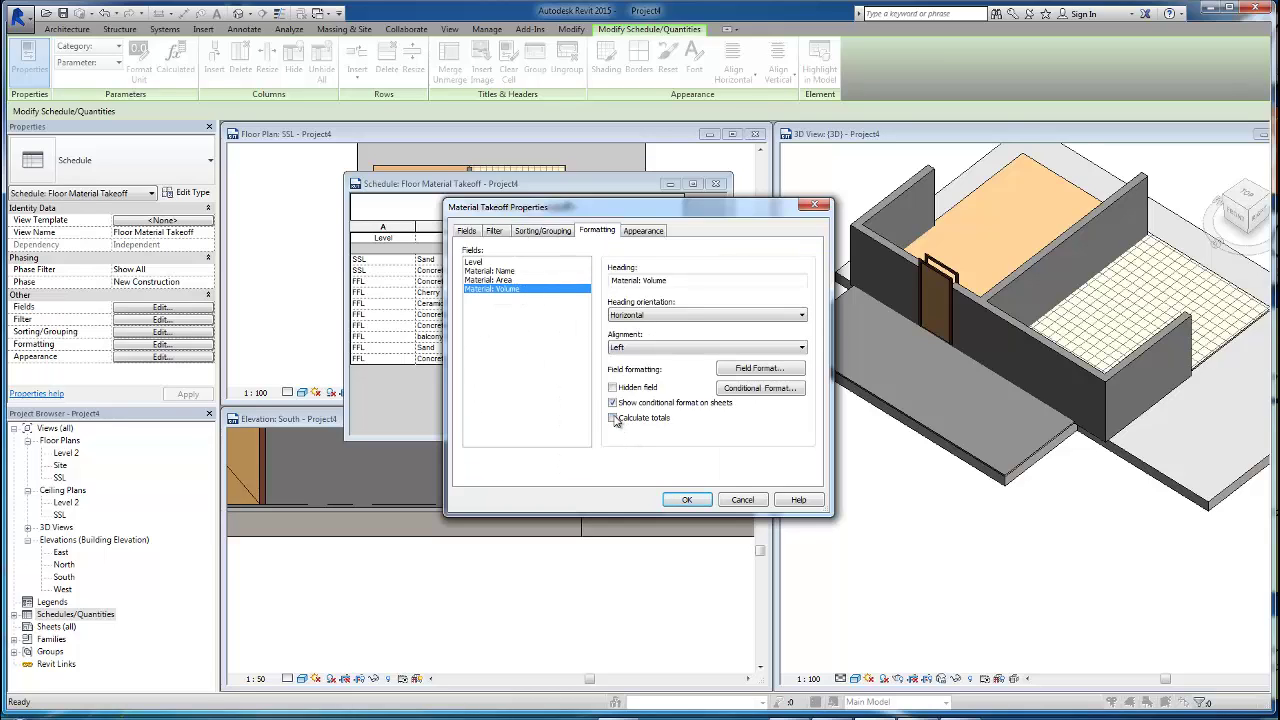
left_click(687, 499)
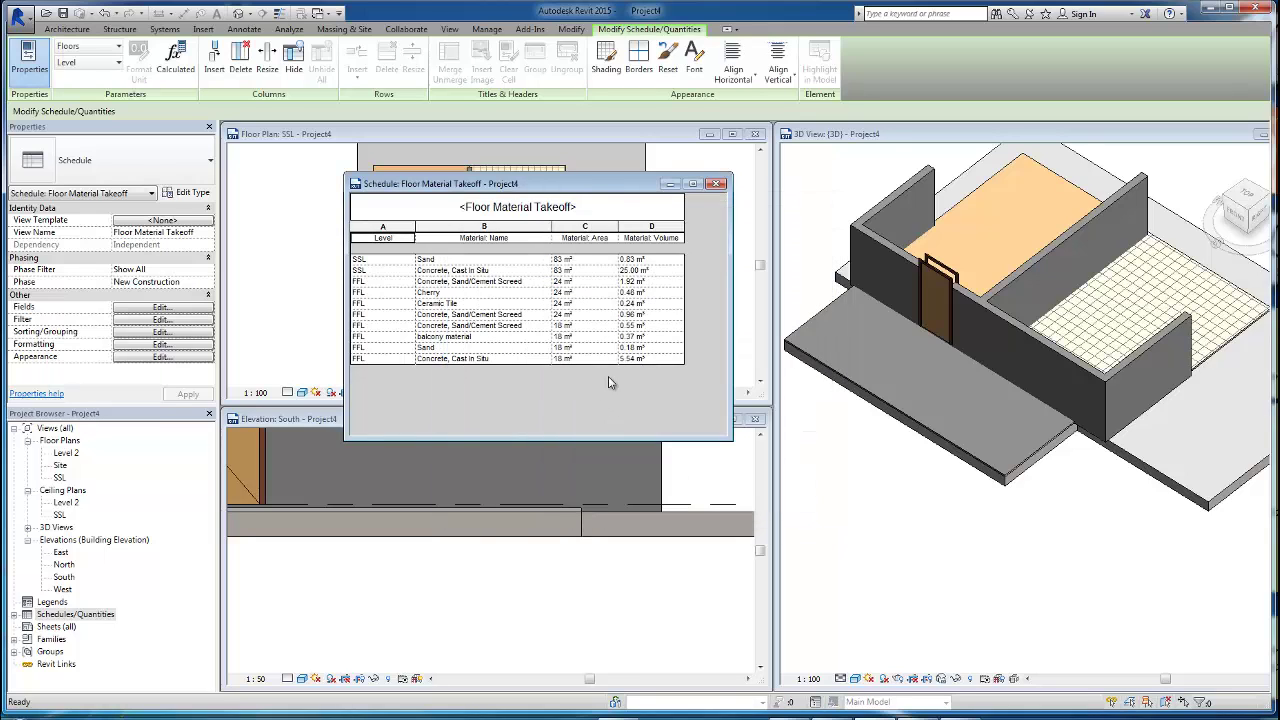
Step: Turn off itemizing every instance in the takeoff and enable grand totals showing Totals only
left_click(160, 333)
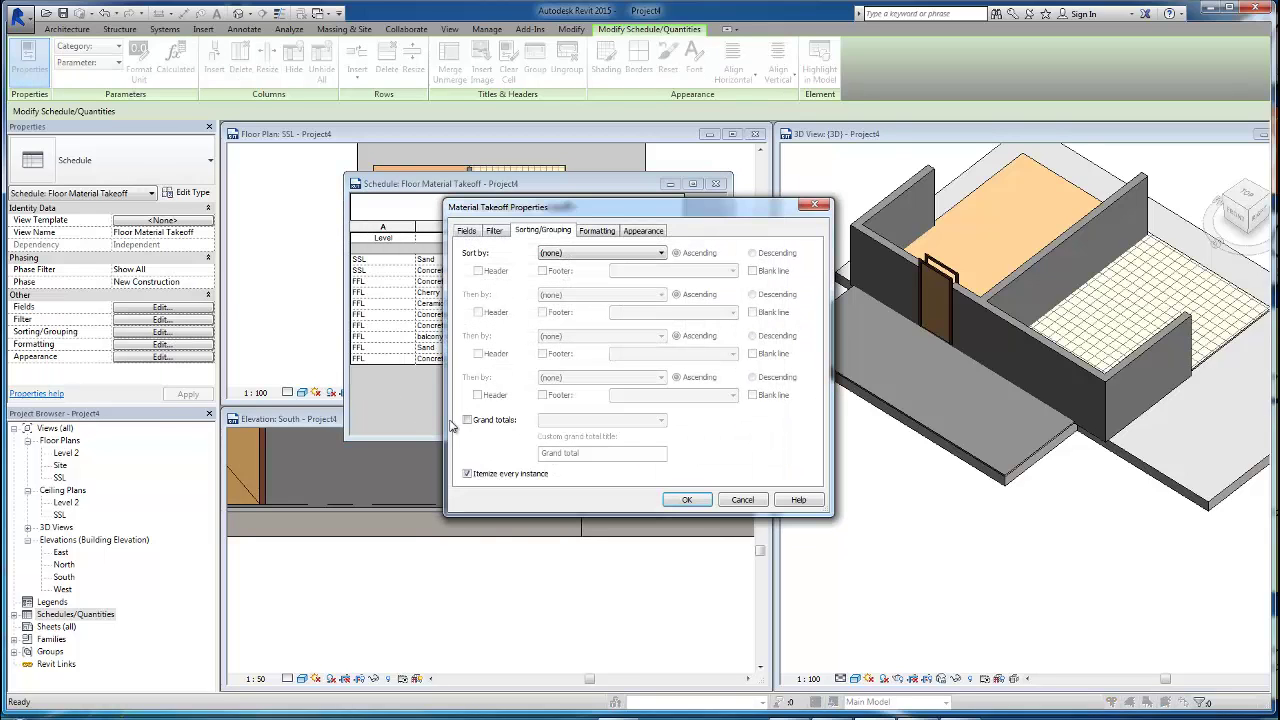
left_click(467, 473)
left_click(467, 420)
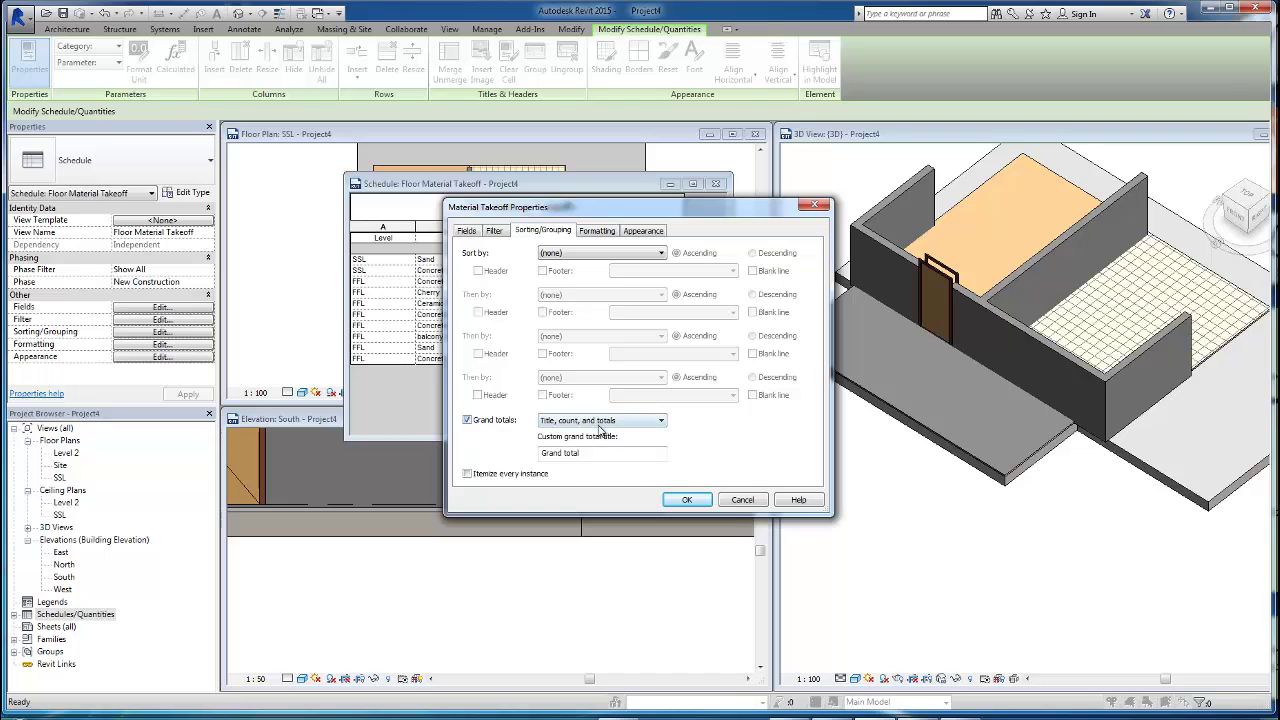
left_click(600, 420)
left_click(583, 460)
left_click(687, 499)
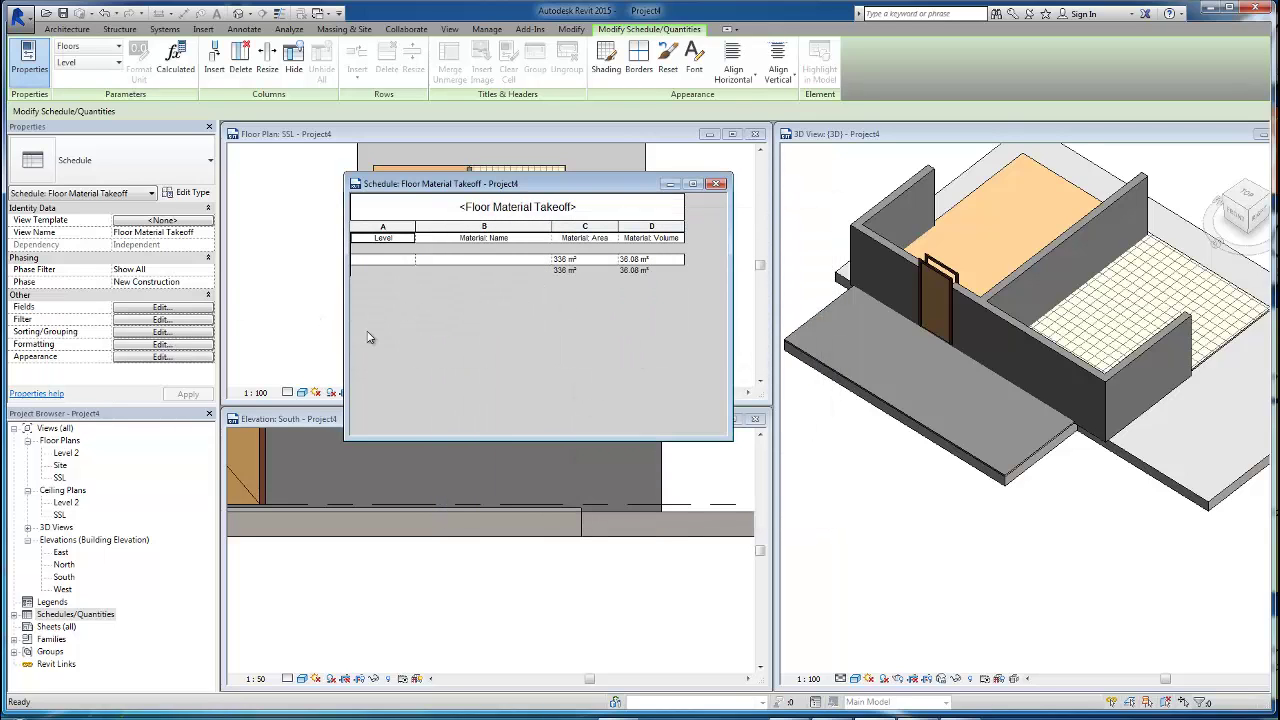
Step: Sort the floor material takeoff by Material: Name in ascending order
left_click(168, 333)
left_click(574, 255)
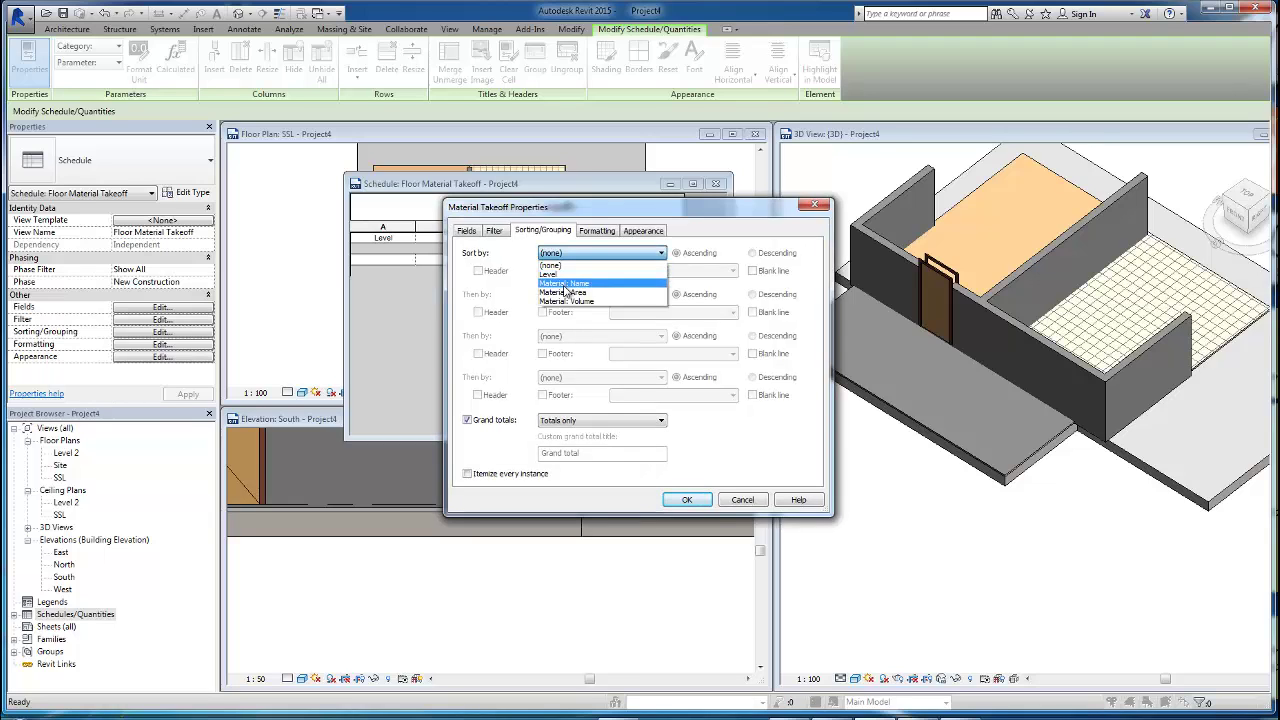
left_click(566, 284)
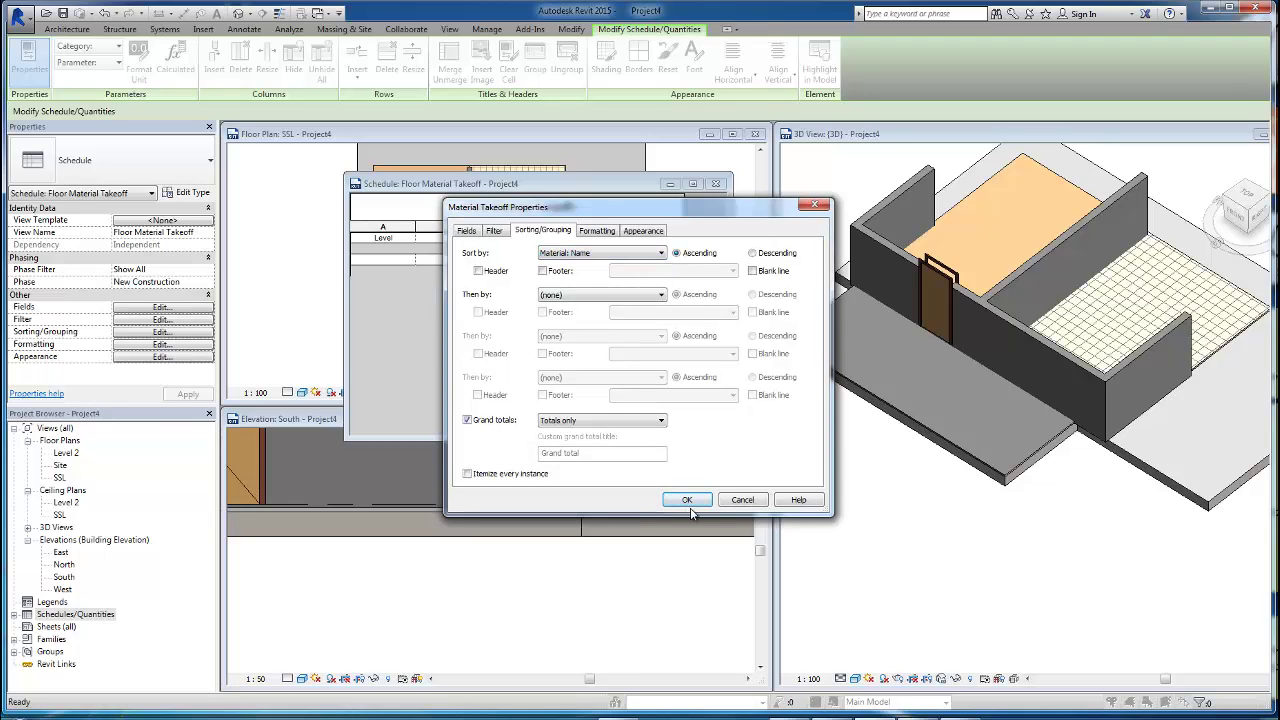
left_click(688, 500)
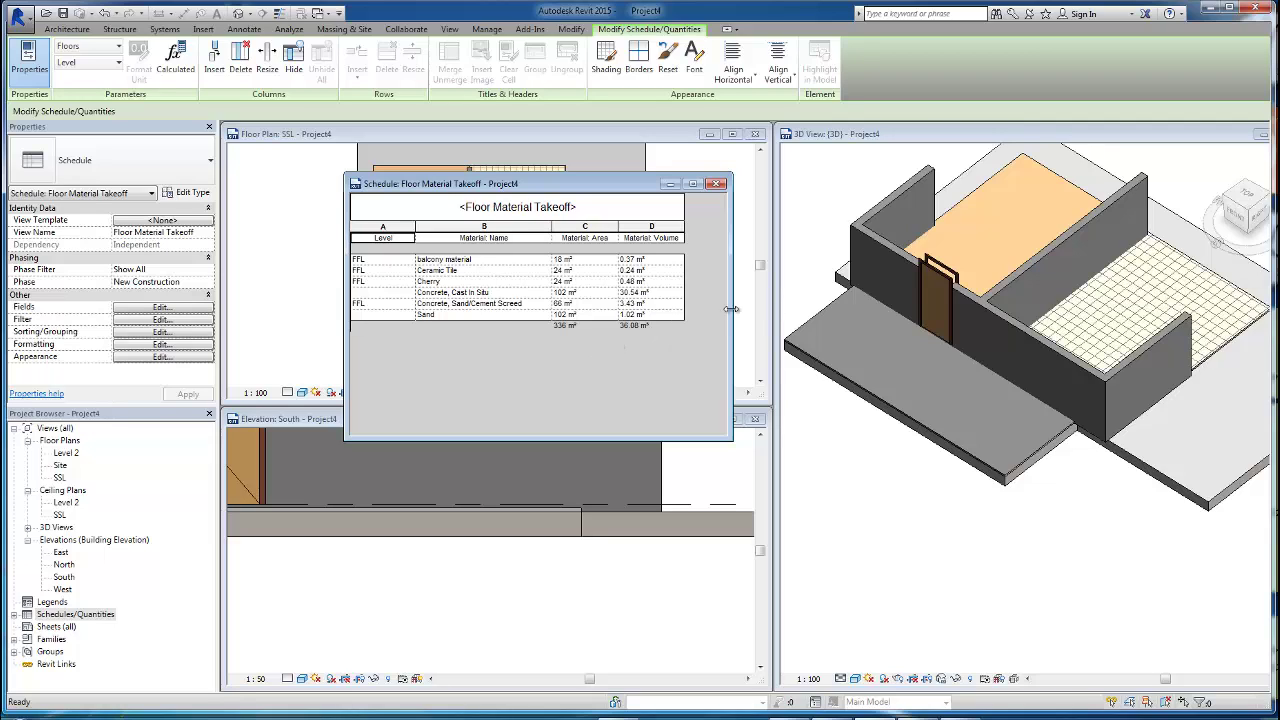
Step: Shrink the takeoff window's width and height to fit closely around the schedule table
left_click_drag(733, 312, 686, 314)
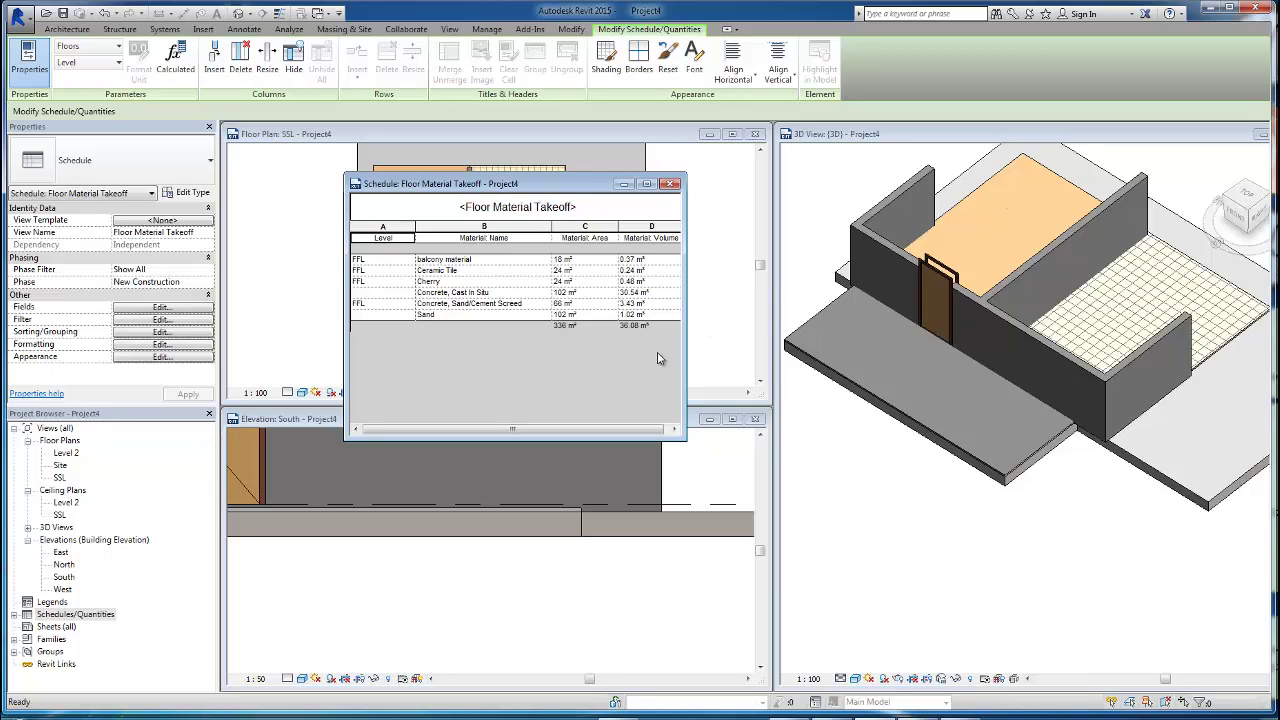
mouse_move(686, 362)
left_mouse_down()
mouse_move(716, 362)
mouse_move(693, 370)
left_mouse_up()
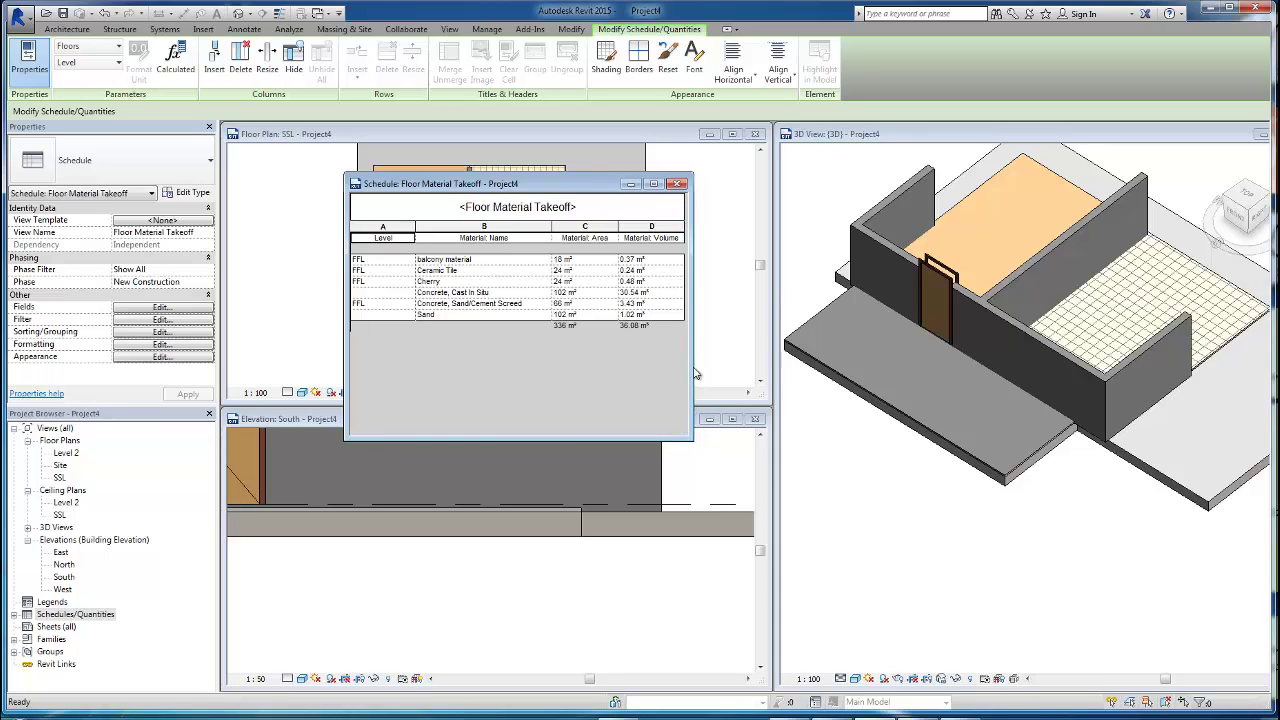
mouse_move(348, 343)
left_mouse_down()
mouse_move(326, 350)
mouse_move(347, 361)
left_mouse_up()
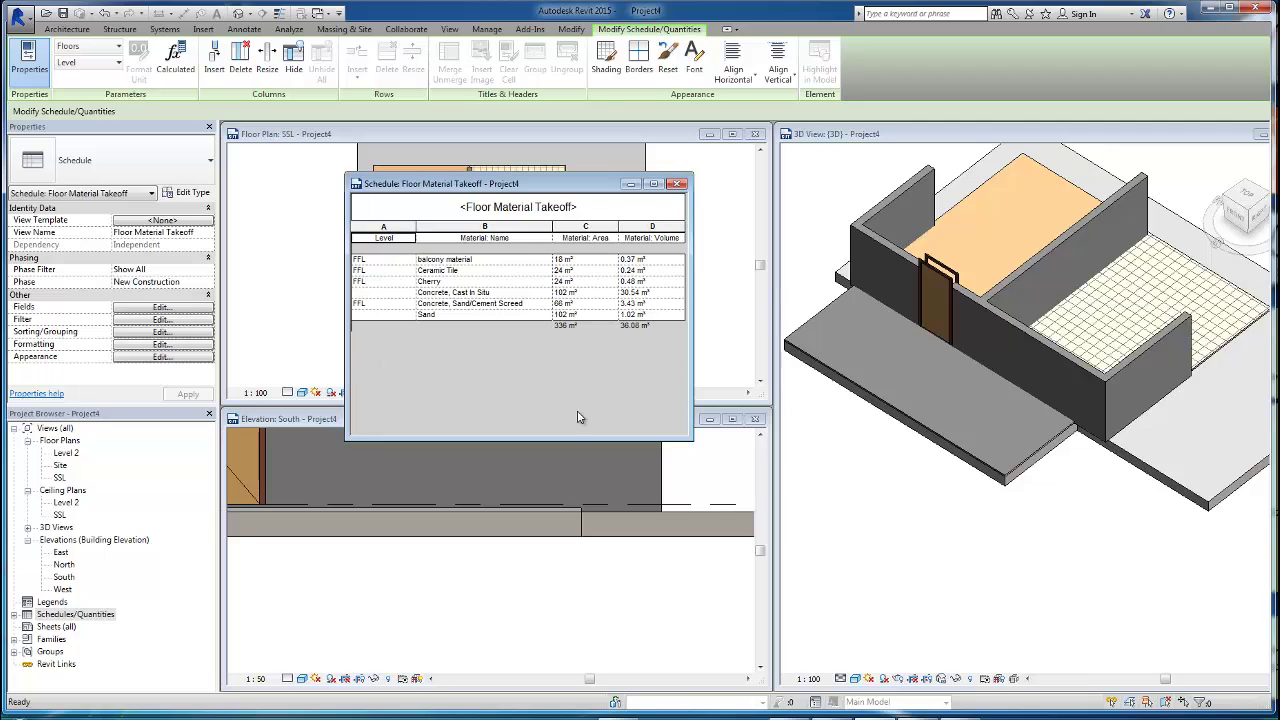
left_click_drag(691, 438, 686, 376)
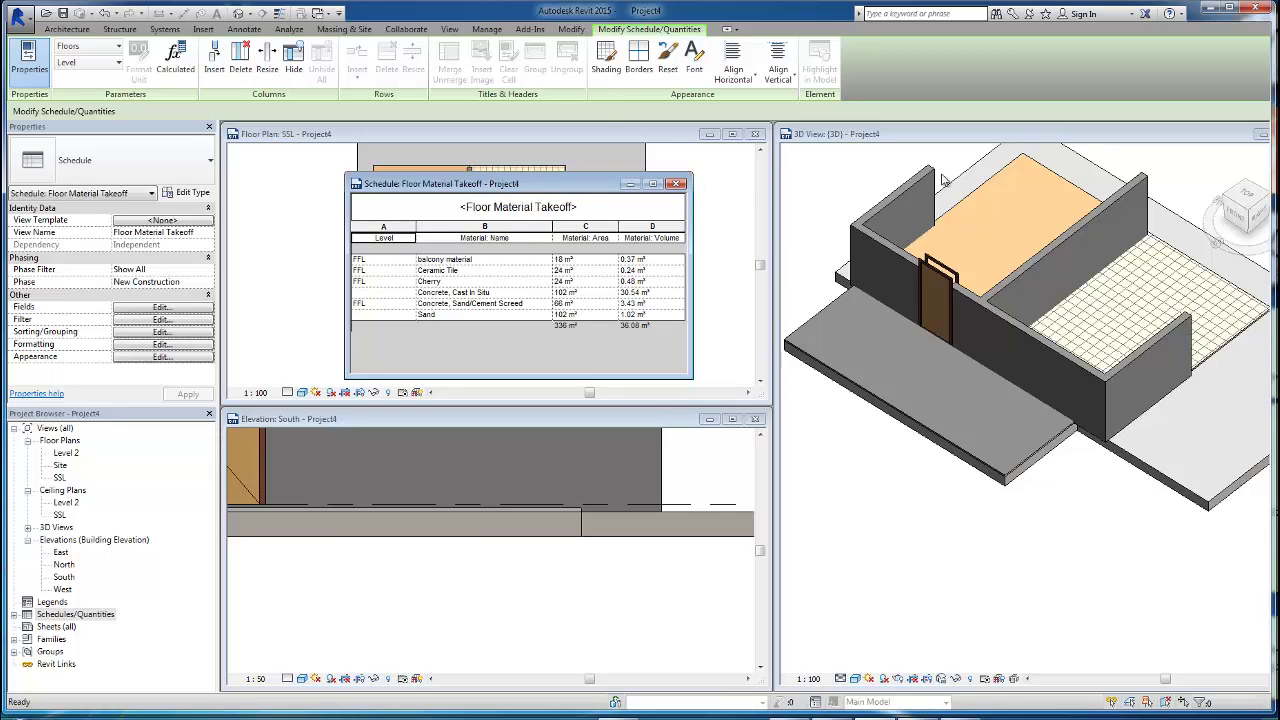
Step: Minimize the takeoff and floor plan windows, and tile the 3D and South elevation views
left_click(933, 523)
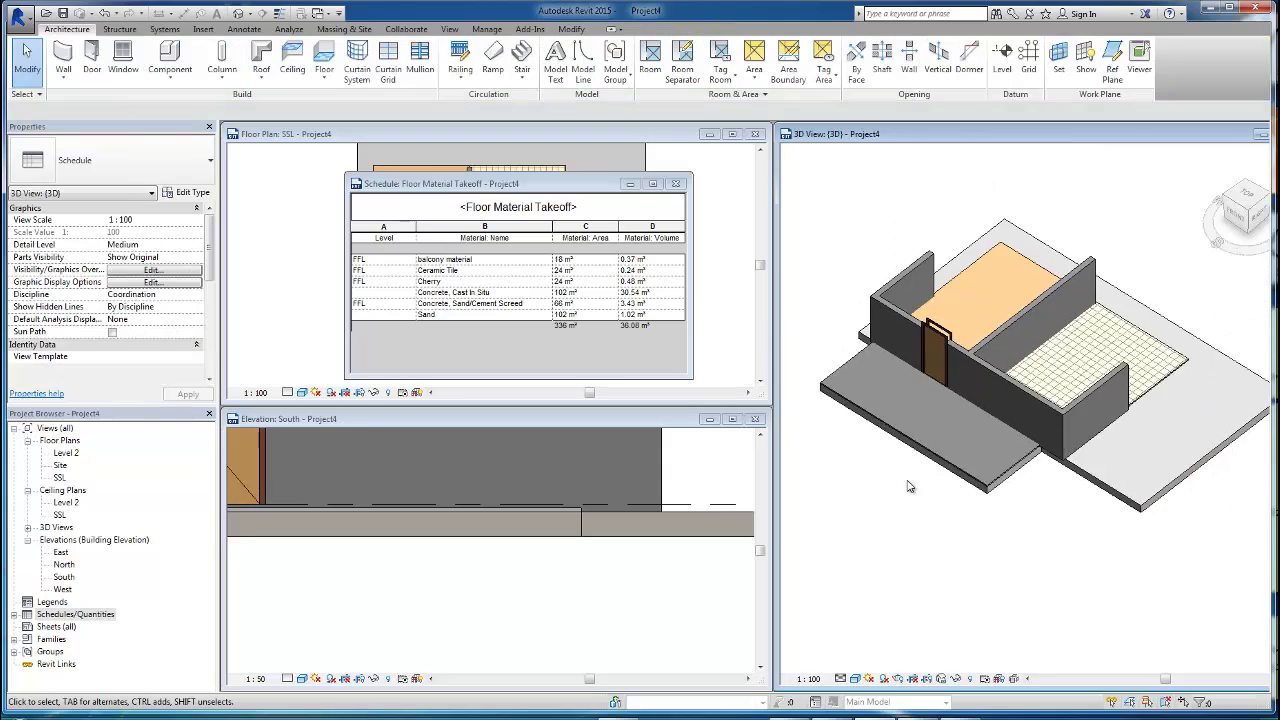
scroll(1000, 515, "down", 2)
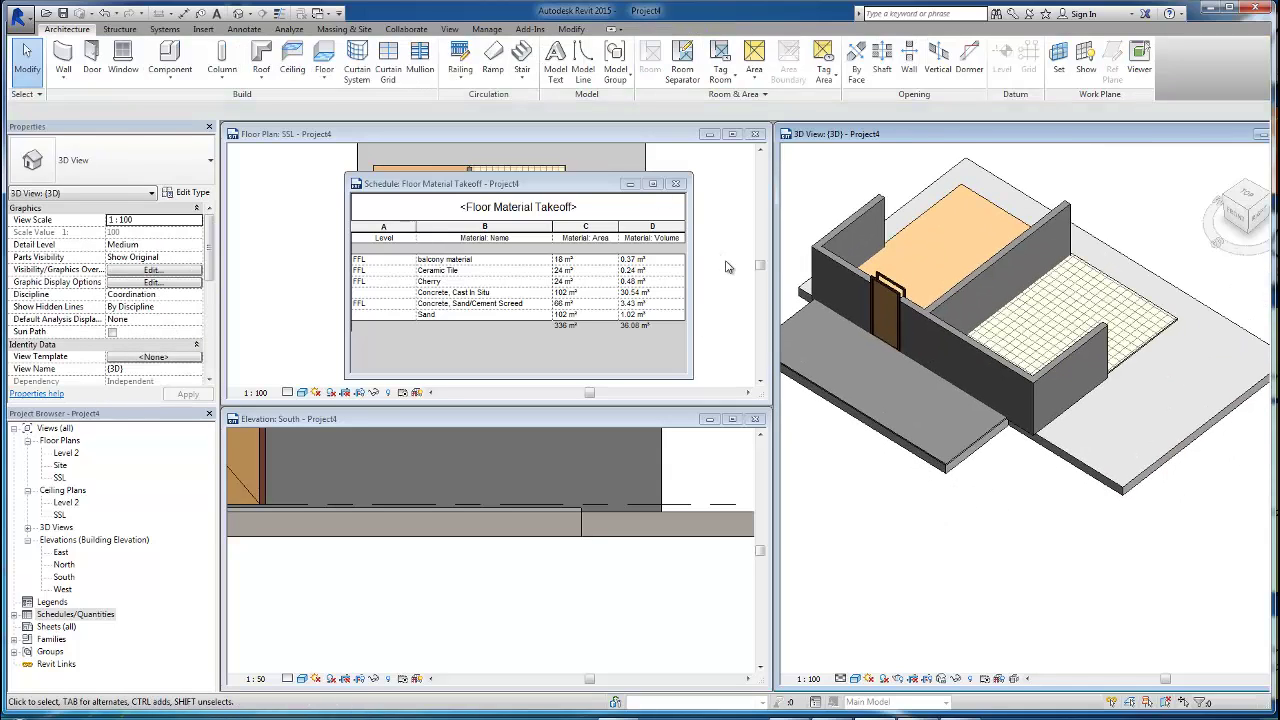
left_click(630, 185)
left_click(709, 134)
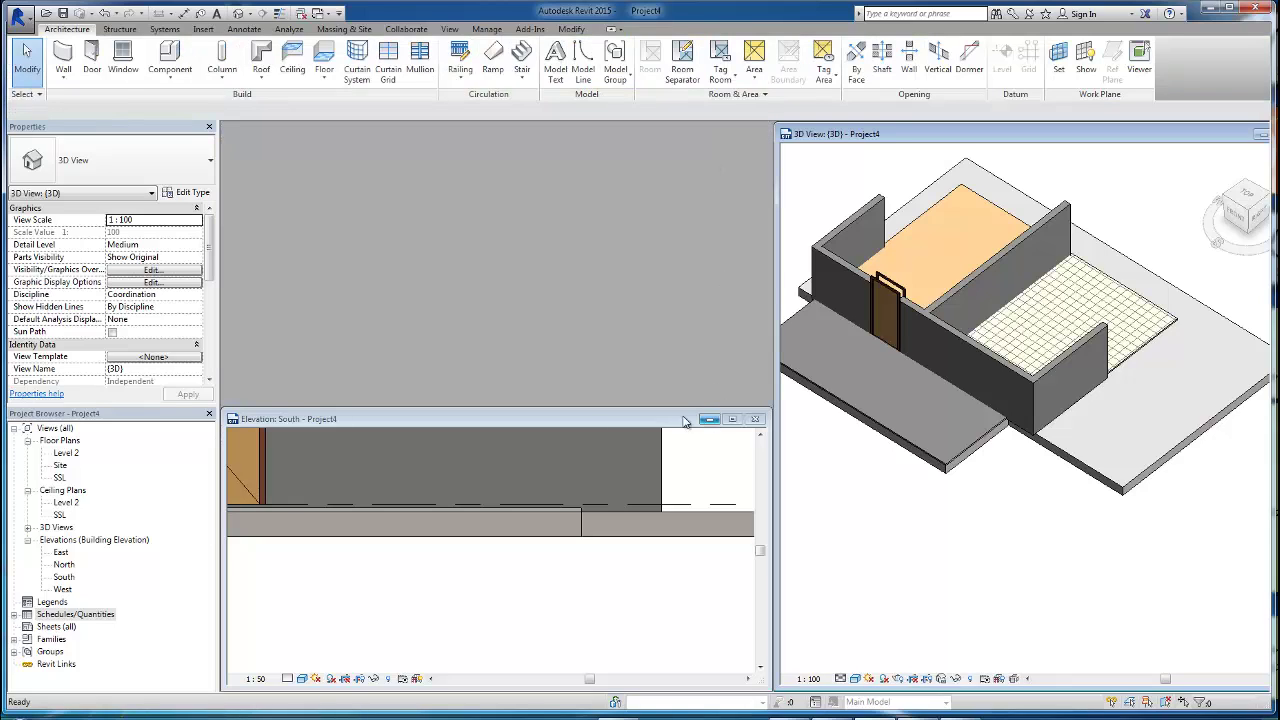
key("w")
key("t")
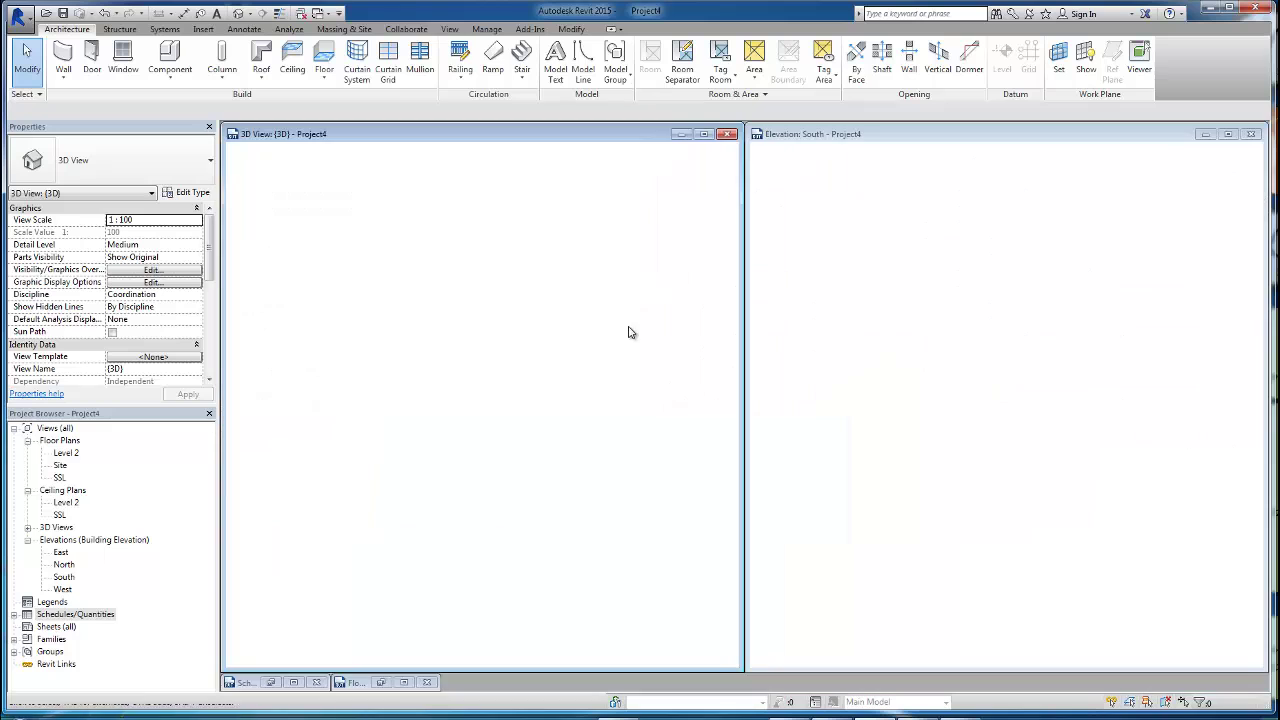
Step: Restore the minimized takeoff and SSL floor plan windows, tile all four views, and fit the model in each
left_click(269, 683)
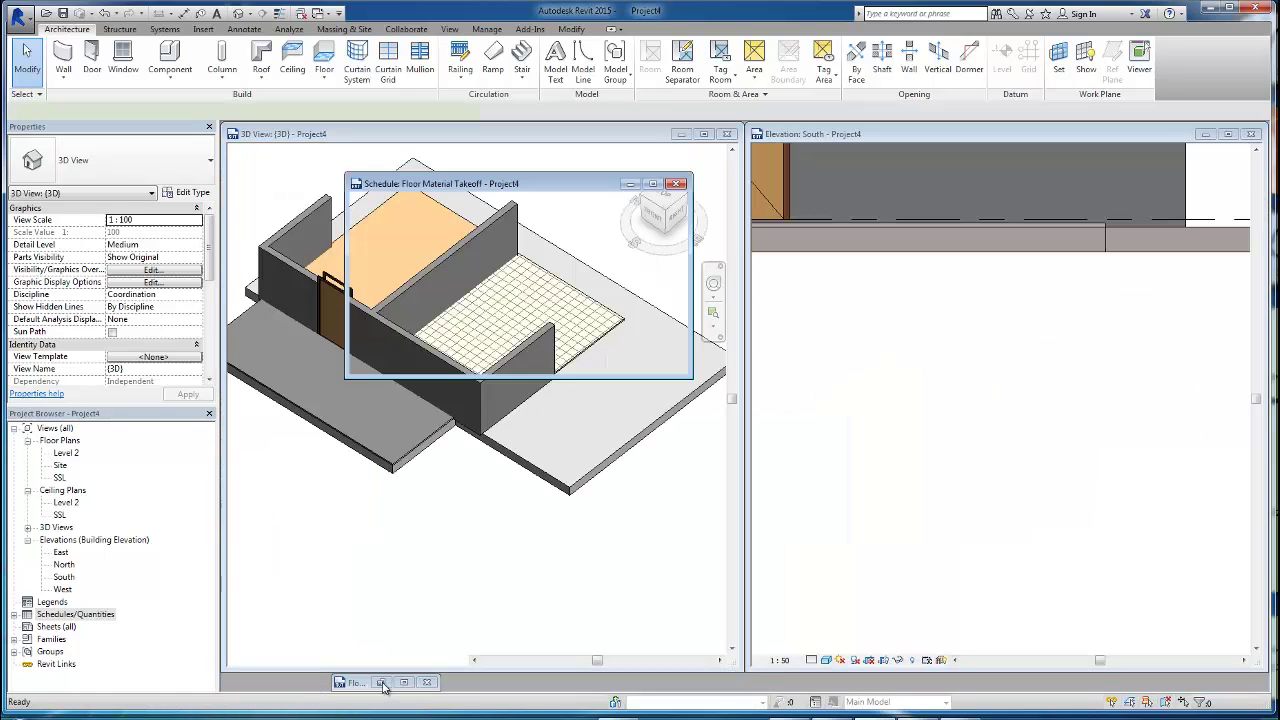
left_click(381, 682)
key("w")
key("t")
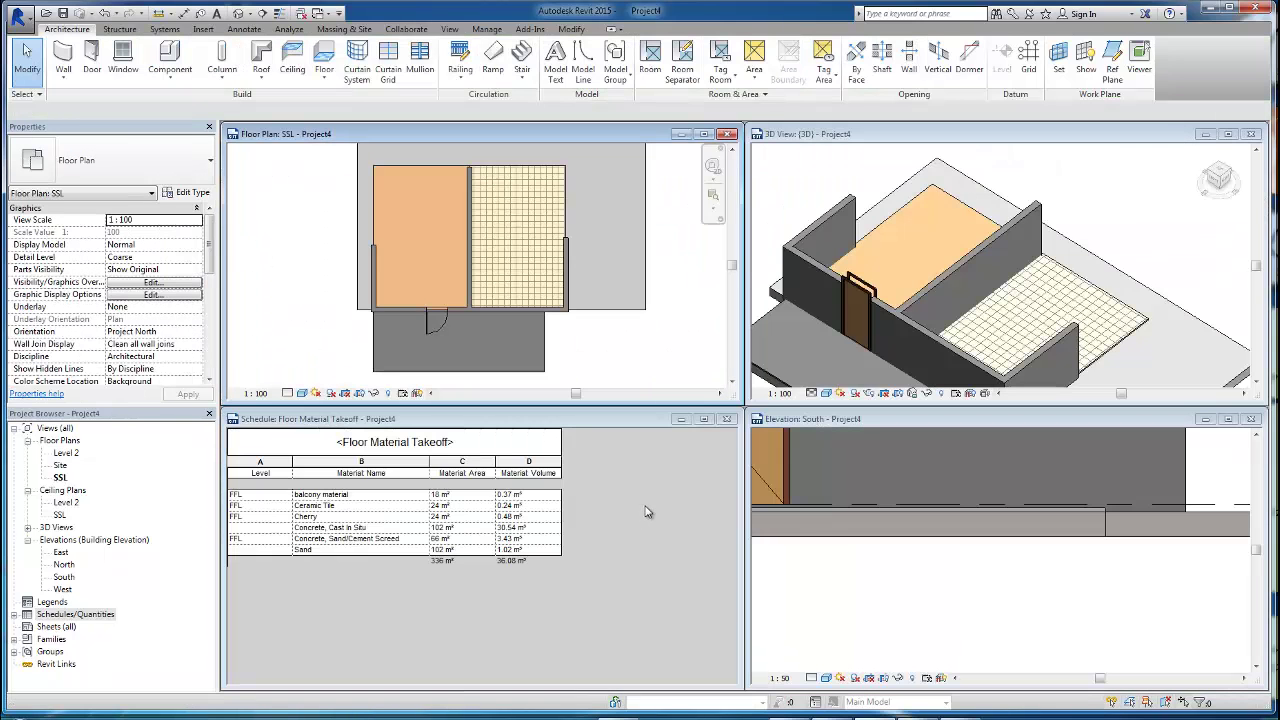
key("z")
key("a")
Step: Frame the model closely in the tiled 3D, South elevation and SSL floor plan views
left_click(834, 335)
scroll(980, 304, "up", 3)
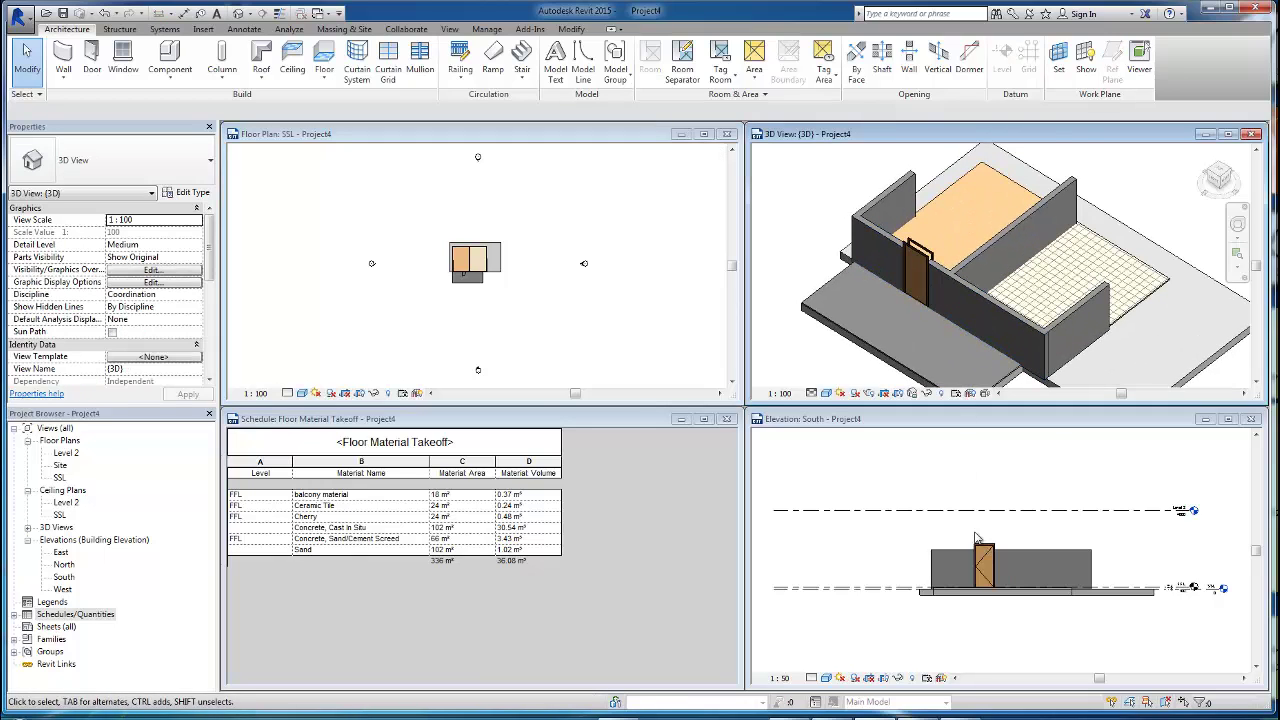
left_click(977, 538)
scroll(977, 538, "up", 3)
left_click(477, 243)
scroll(477, 243, "up", 3)
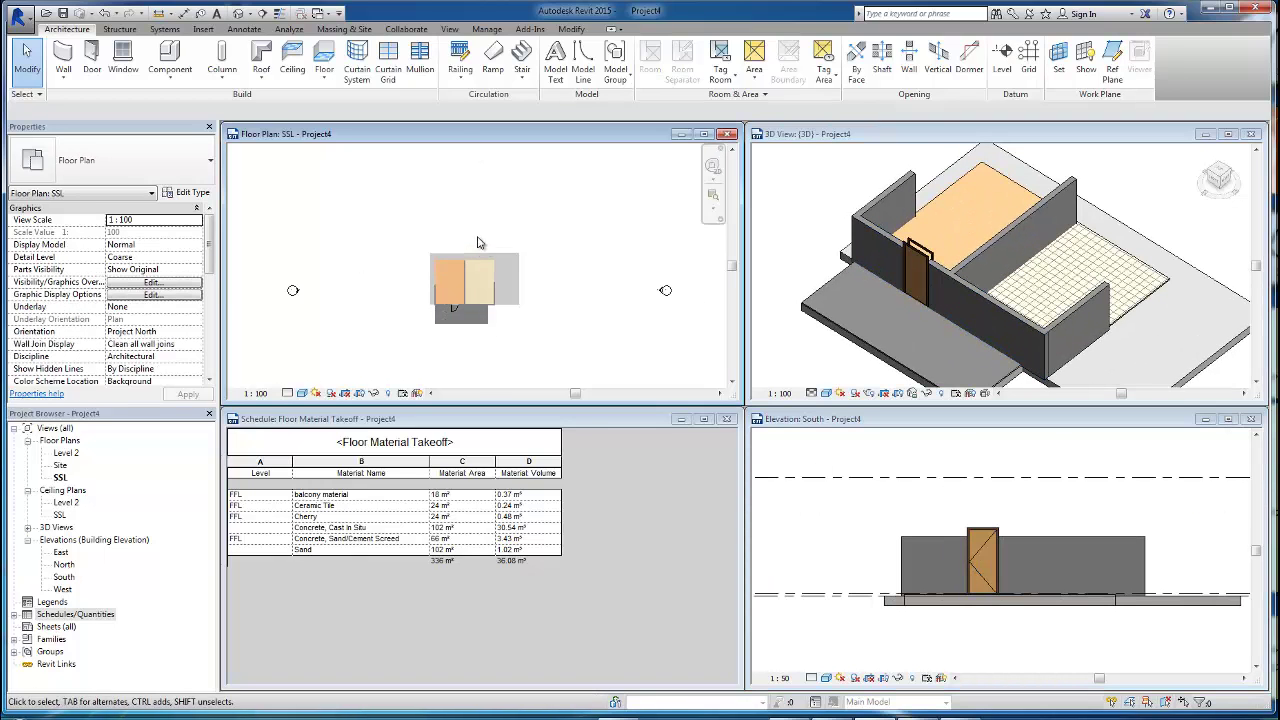
scroll(477, 243, "up", 2)
left_click(270, 418)
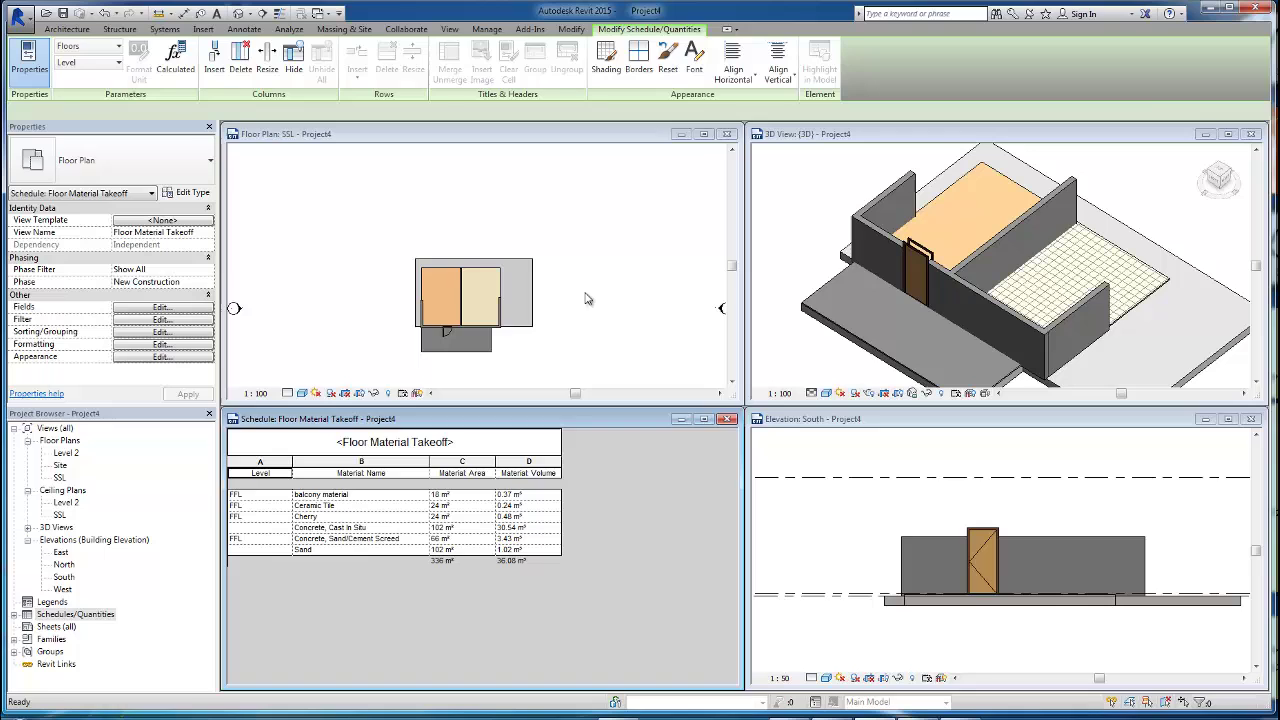
left_click(556, 226)
scroll(566, 218, "down", 1)
left_click(1087, 285)
scroll(1087, 285, "down", 2)
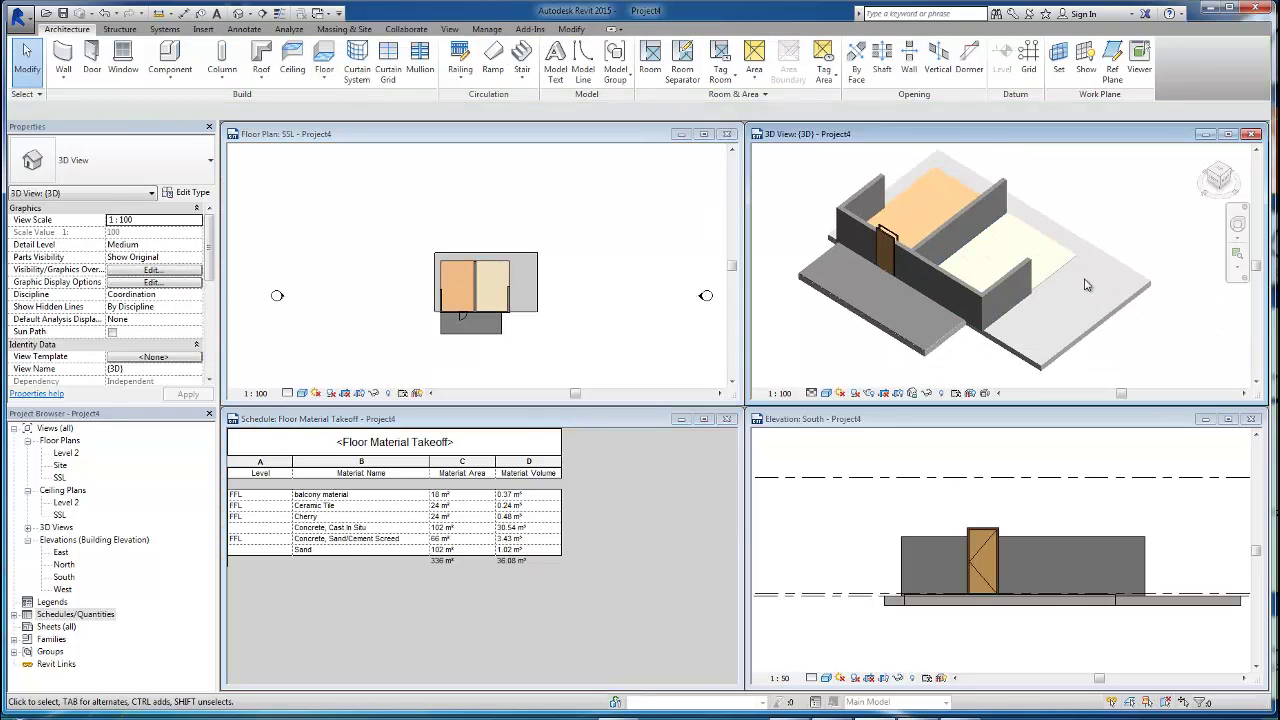
Step: Extend the room-side structural slab by moving its rear boundary edge outward, making the slab about 151 m², and finish the boundary
middle_click_drag(1176, 343, 698, 305, "shift")
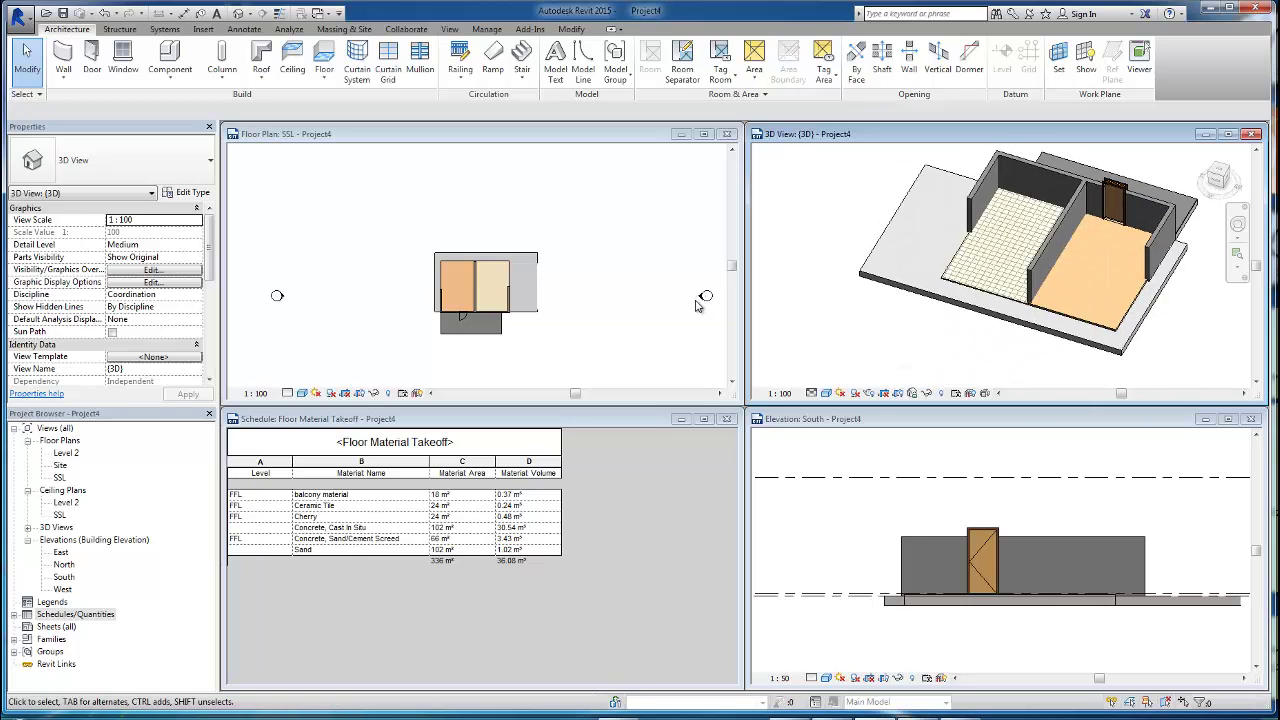
scroll(480, 195, "up", 1)
left_click(514, 272)
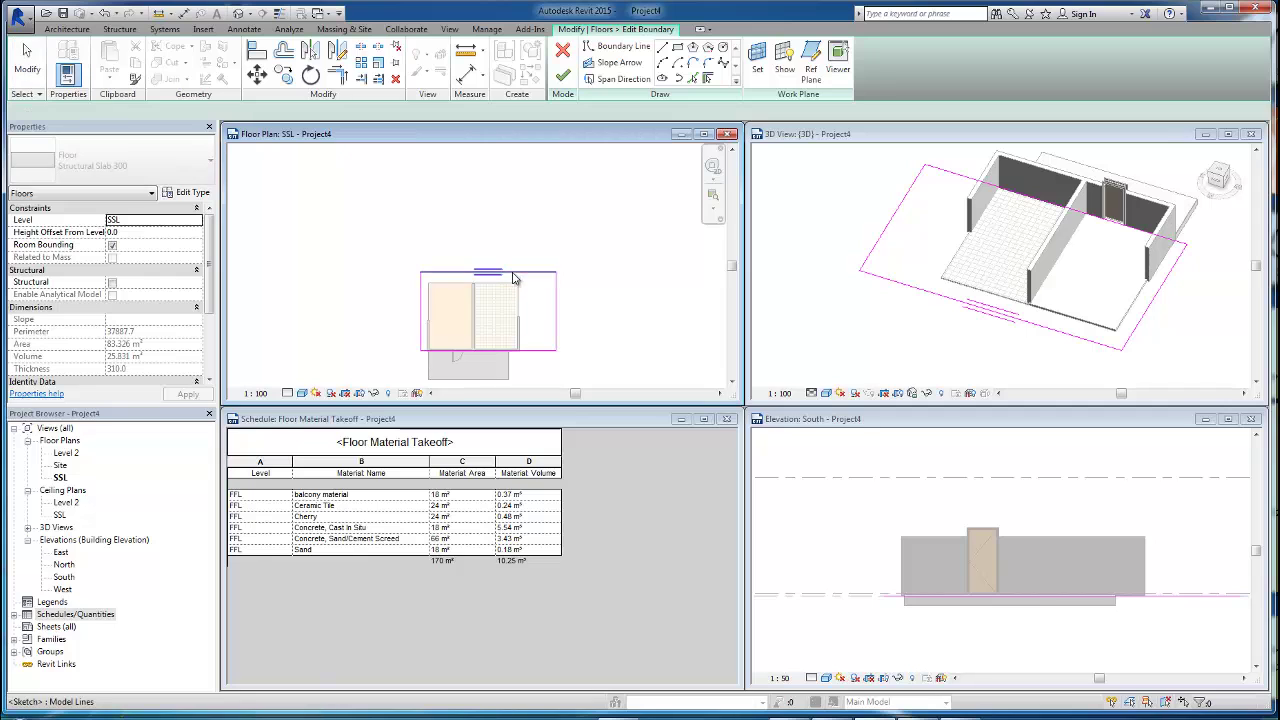
left_click_drag(524, 277, 525, 208)
left_click(563, 77)
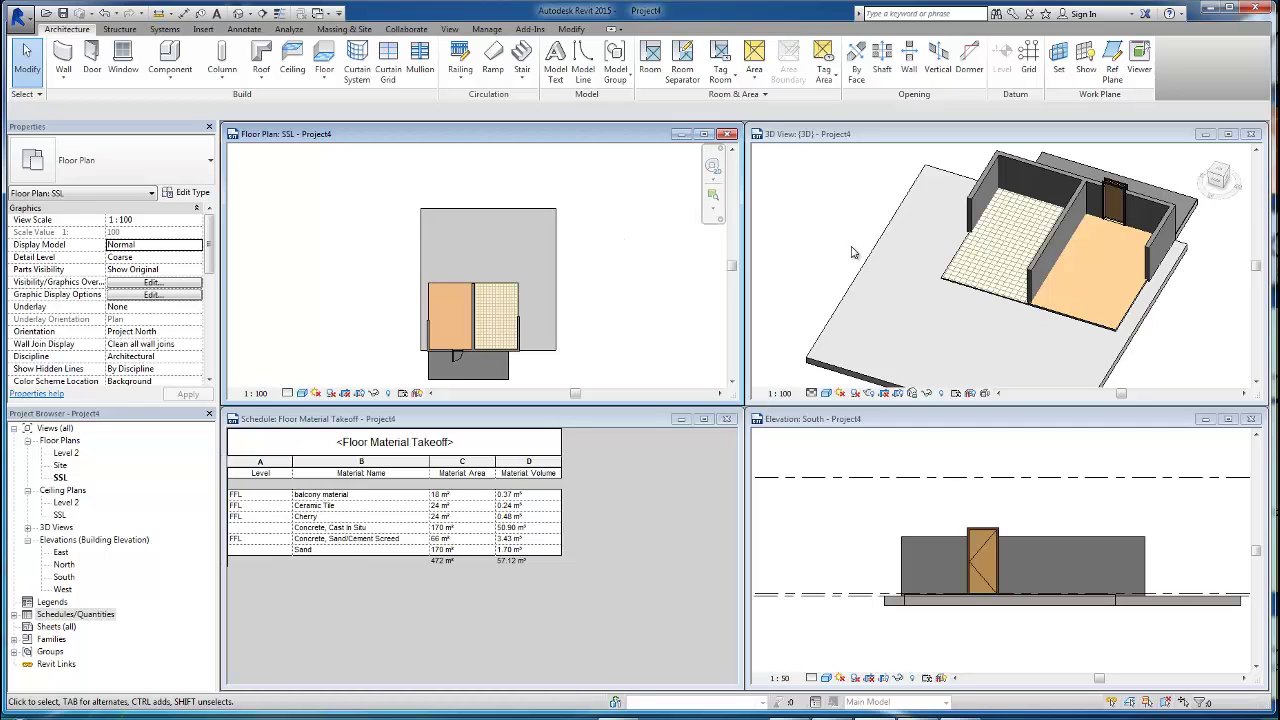
Step: Examine the enlarged slab in the 3D view and against the FFL and SSL levels in the South elevation
middle_click_drag(614, 271, 600, 262)
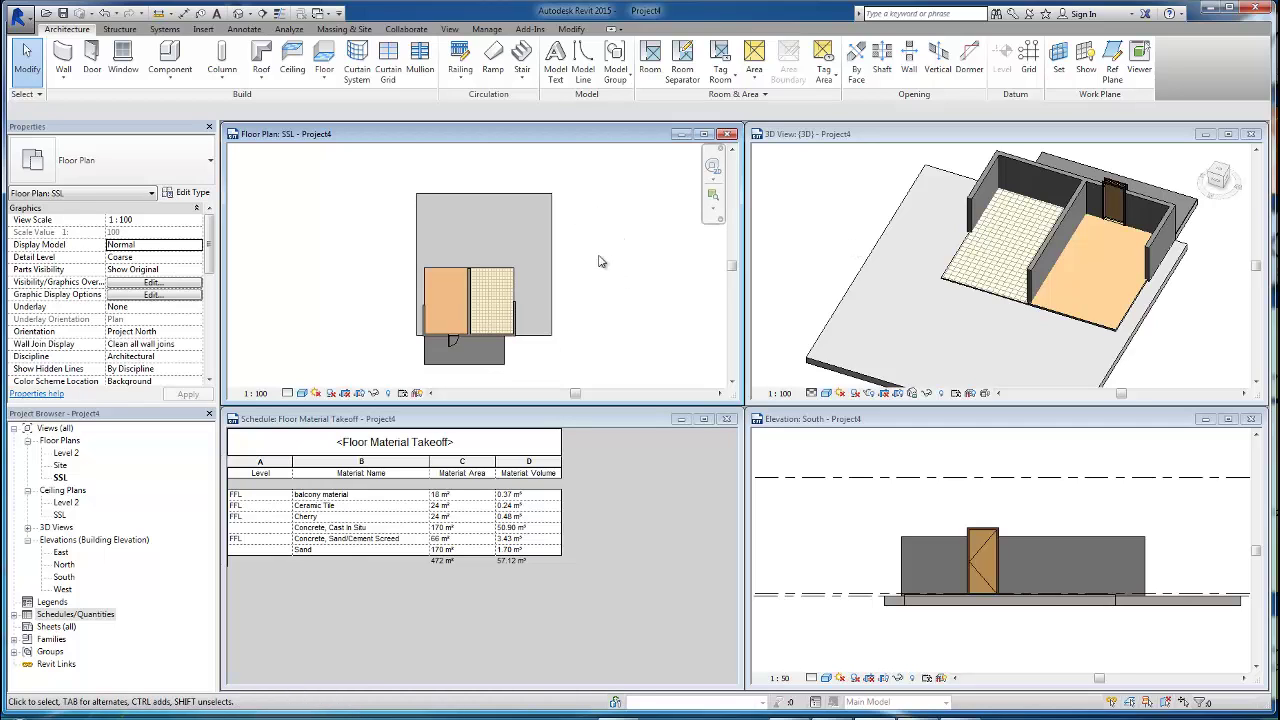
left_click(886, 222)
scroll(830, 240, "down", 3)
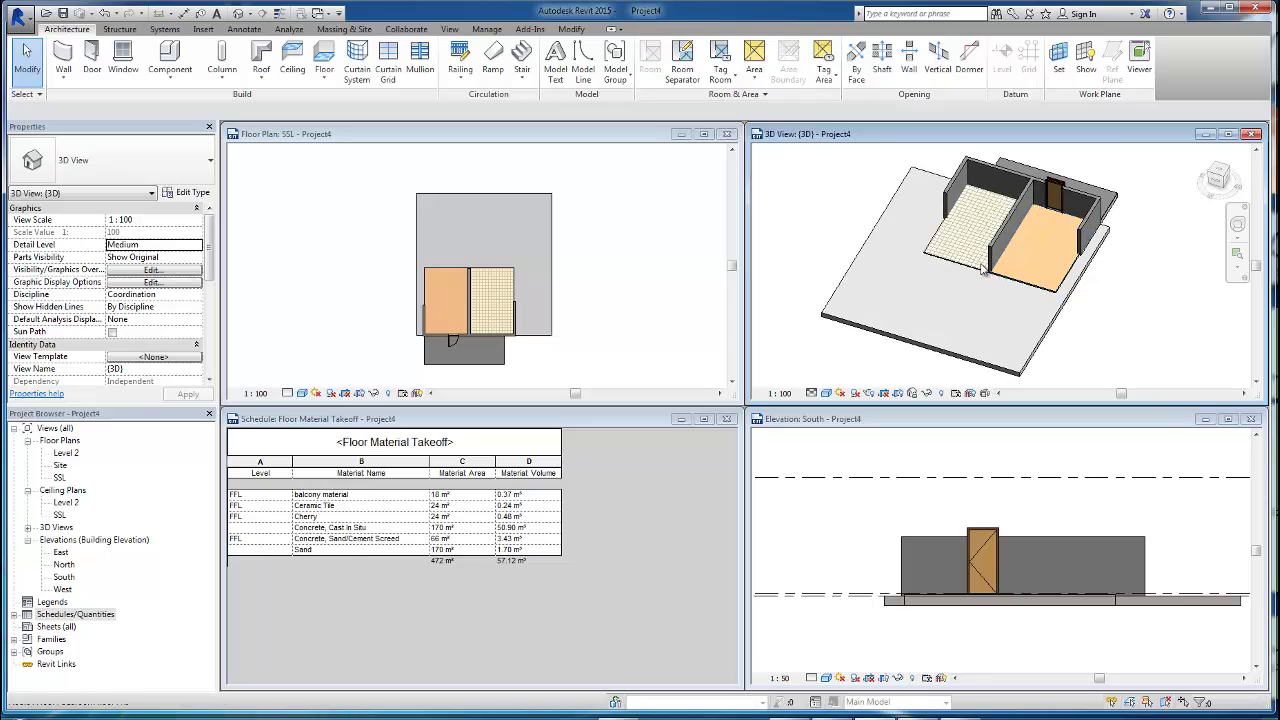
left_click(574, 277)
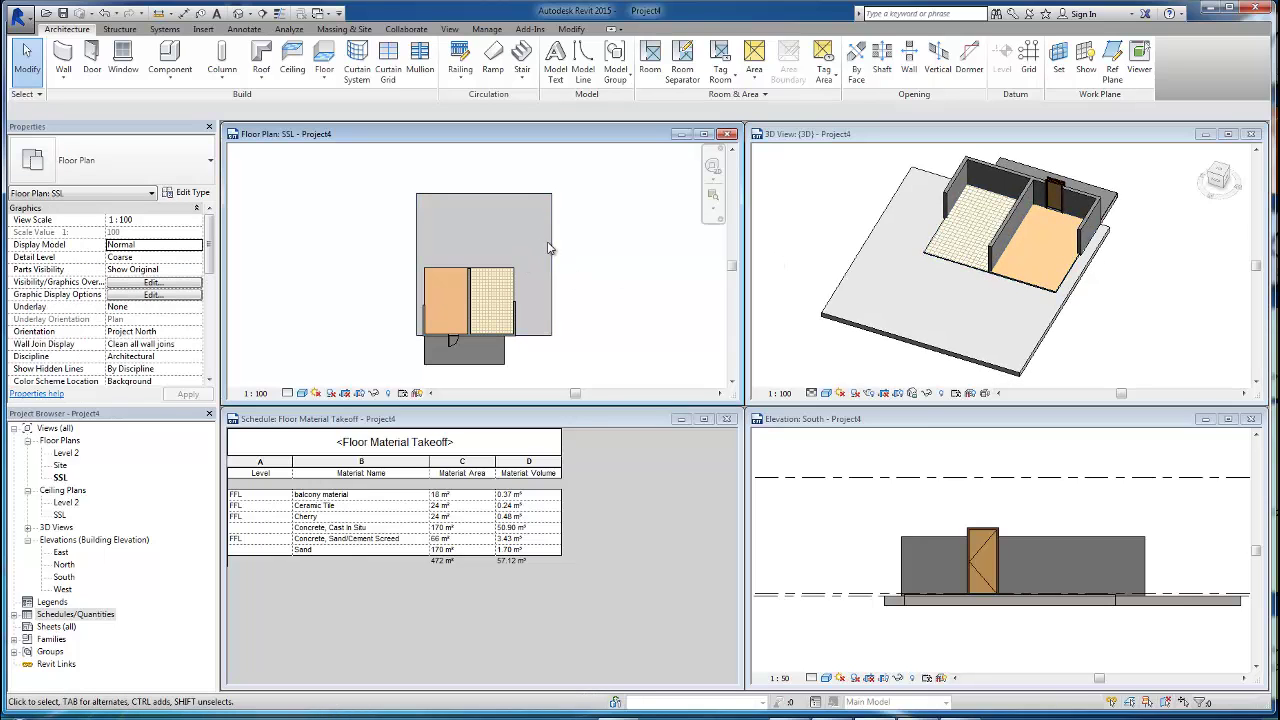
left_click(986, 501)
scroll(986, 501, "up", 2)
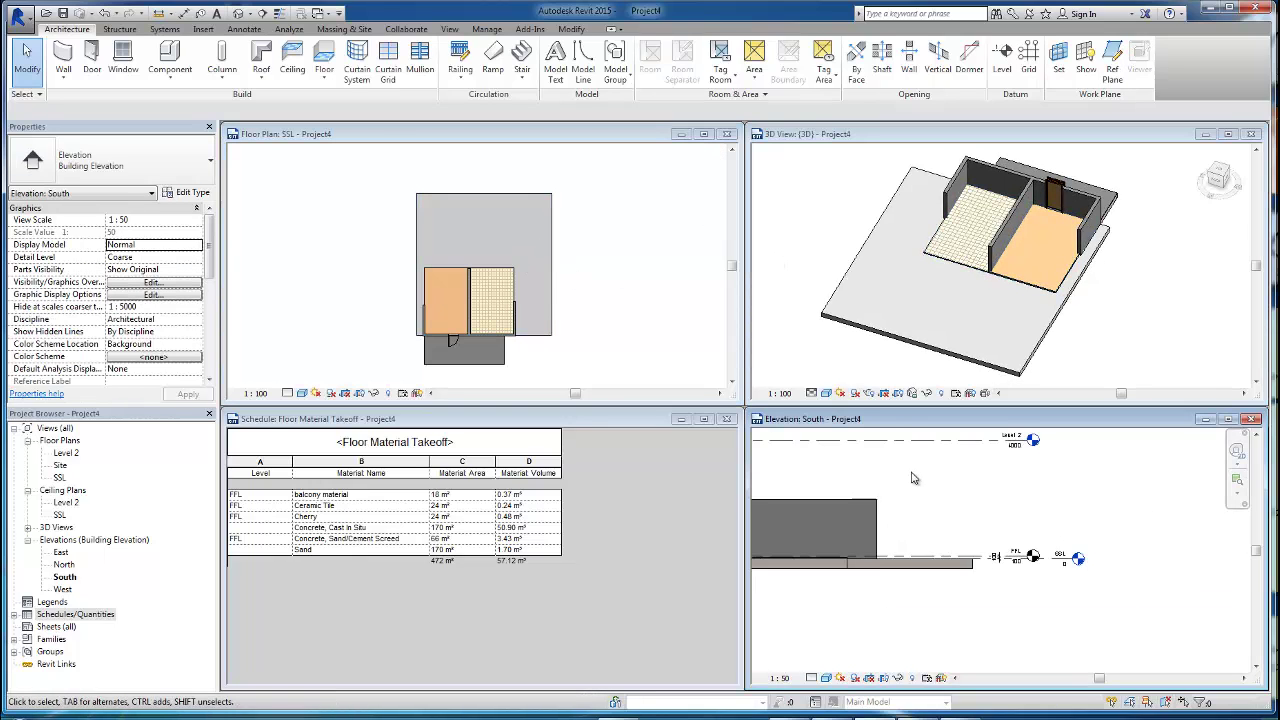
mouse_move(986, 501)
middle_mouse_down()
mouse_move(910, 493)
mouse_move(976, 502)
middle_mouse_up()
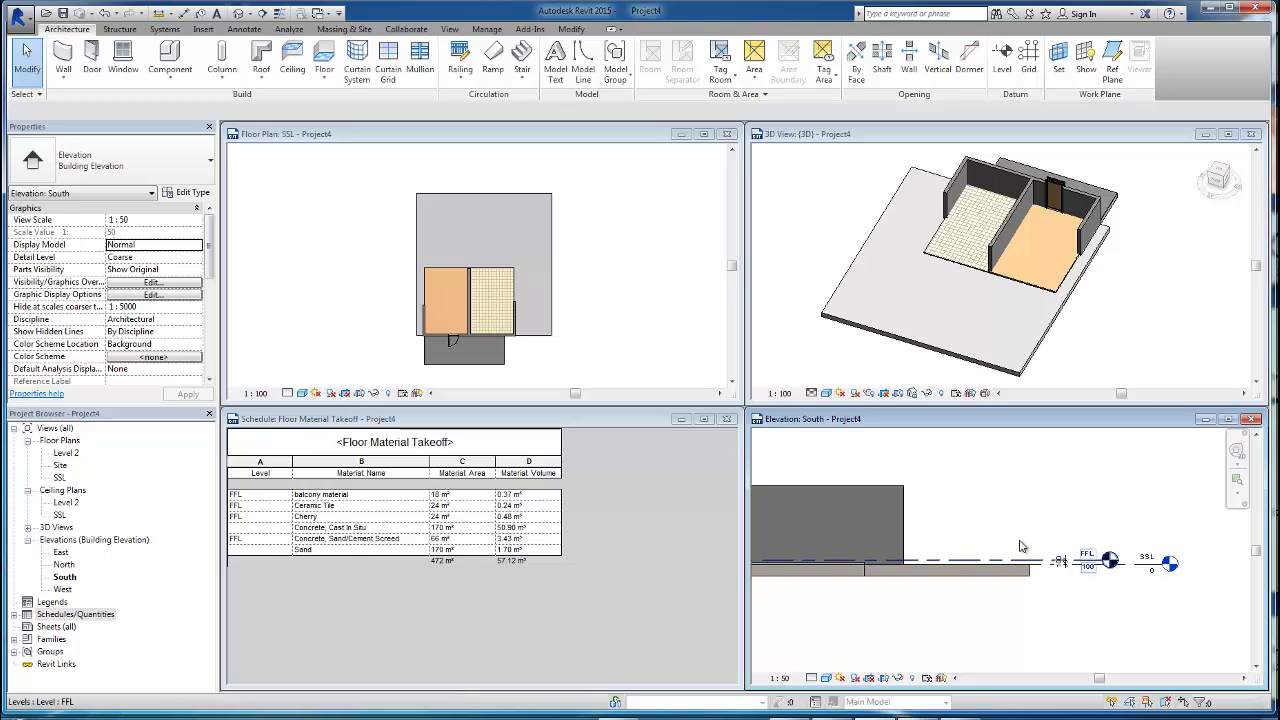
Step: Select the enlarged slab in the floor plan, view the Structural Slab 300 type properties, and close them without changes
left_click(608, 330)
left_click(551, 213)
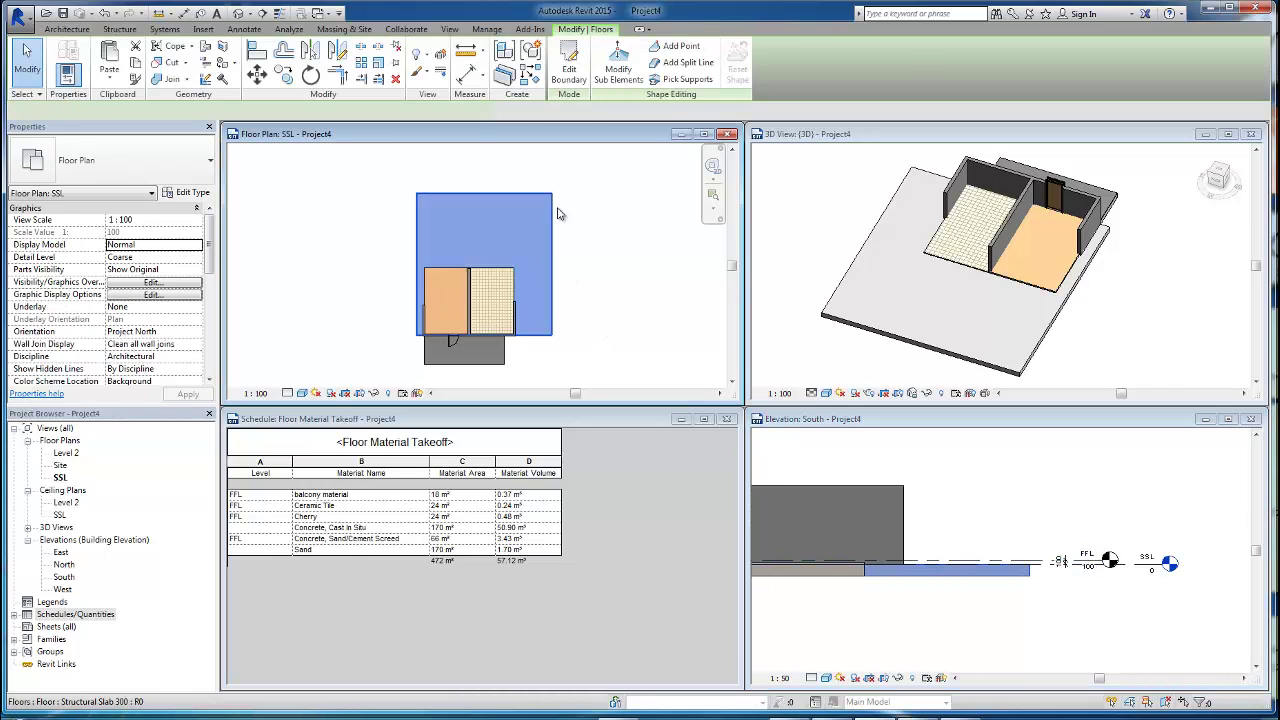
key("Escape")
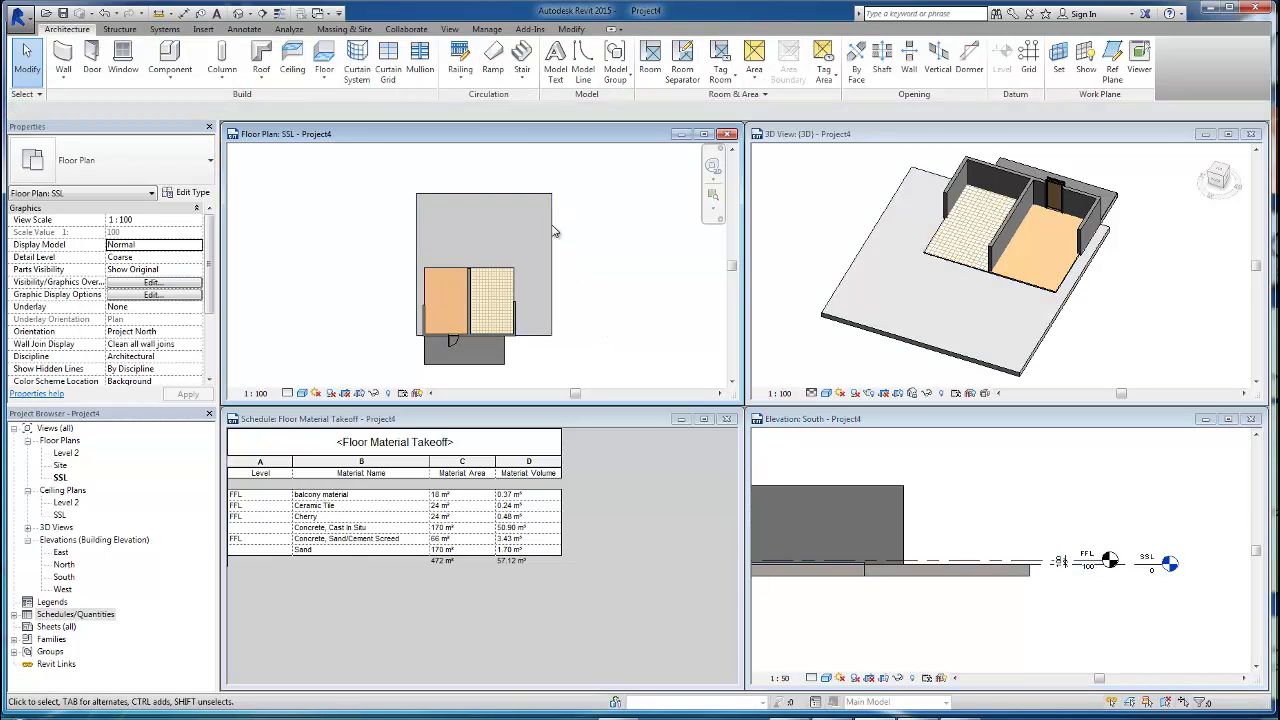
left_click(552, 230)
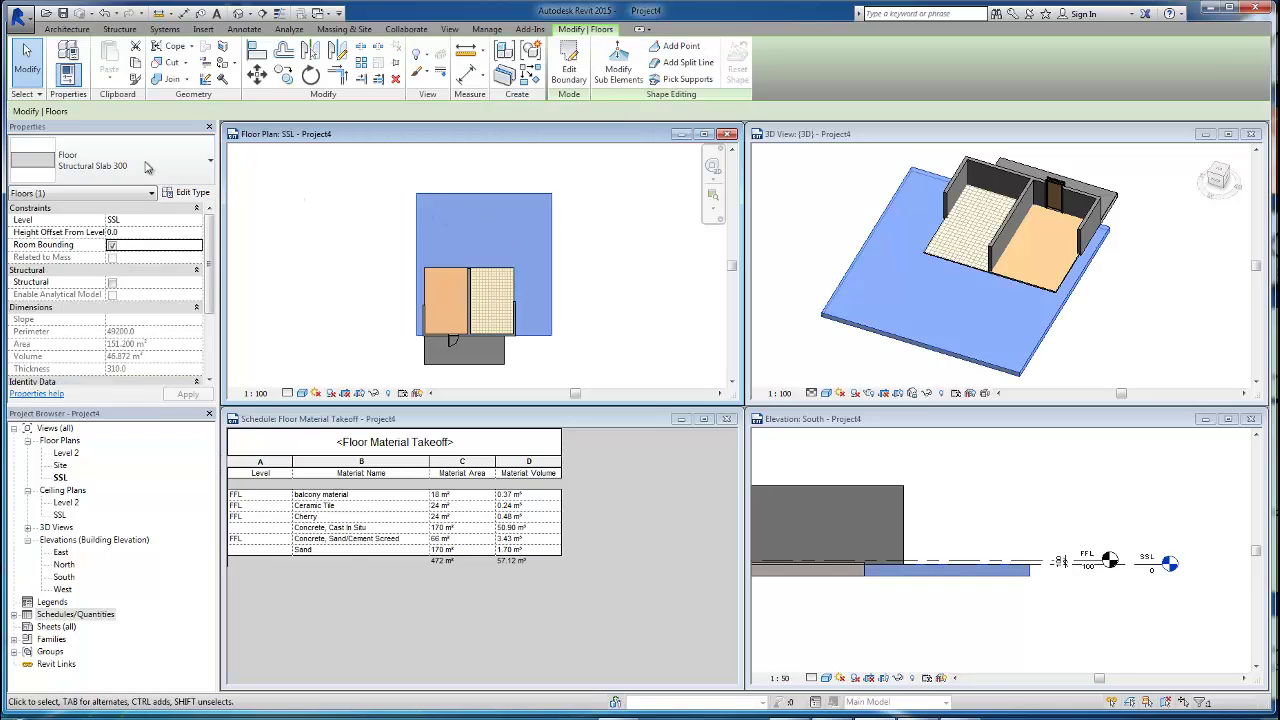
left_click(187, 192)
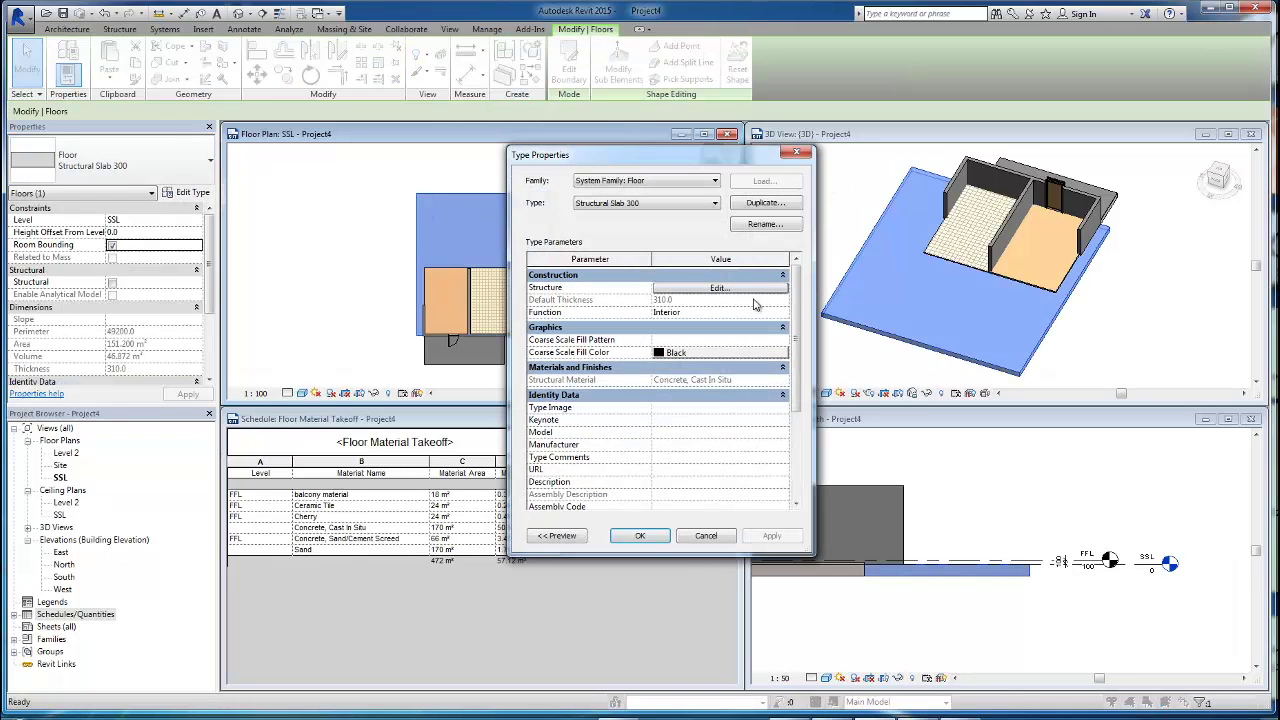
left_click(706, 536)
key("Escape")
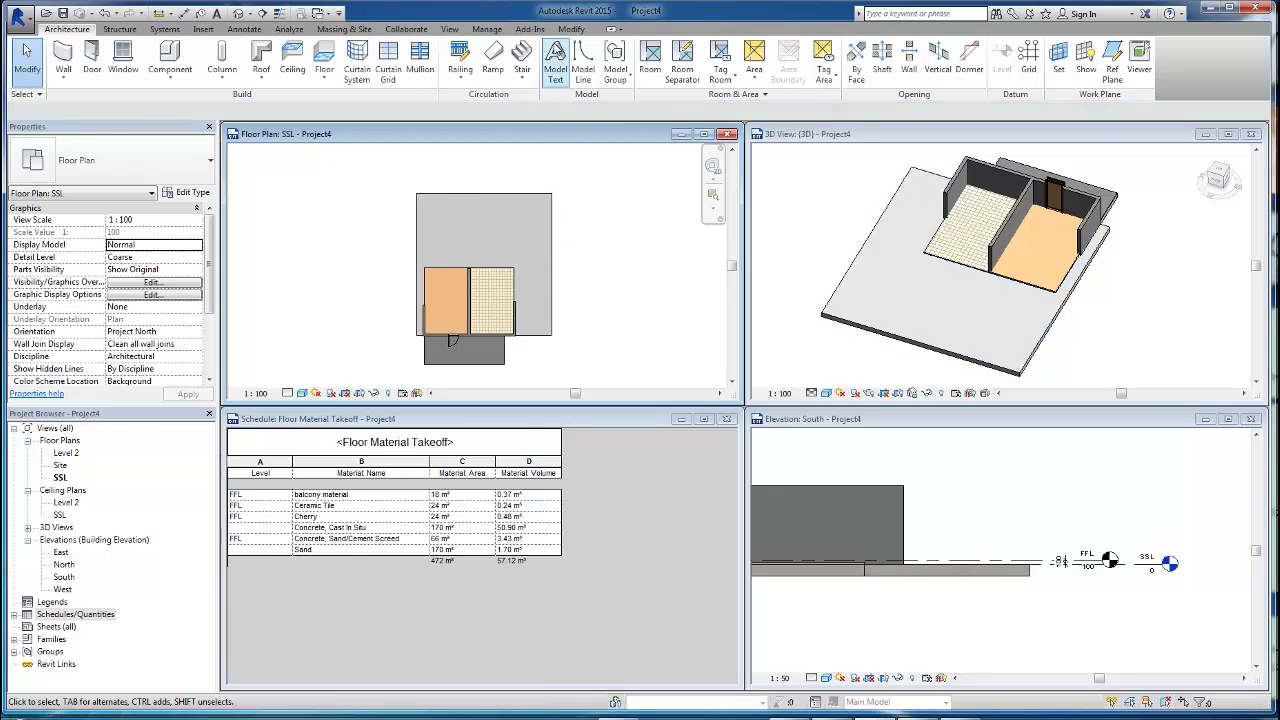
Step: Start Split Face on the enlarged slab and sketch a line across its full width just behind the rooms
left_click(572, 29)
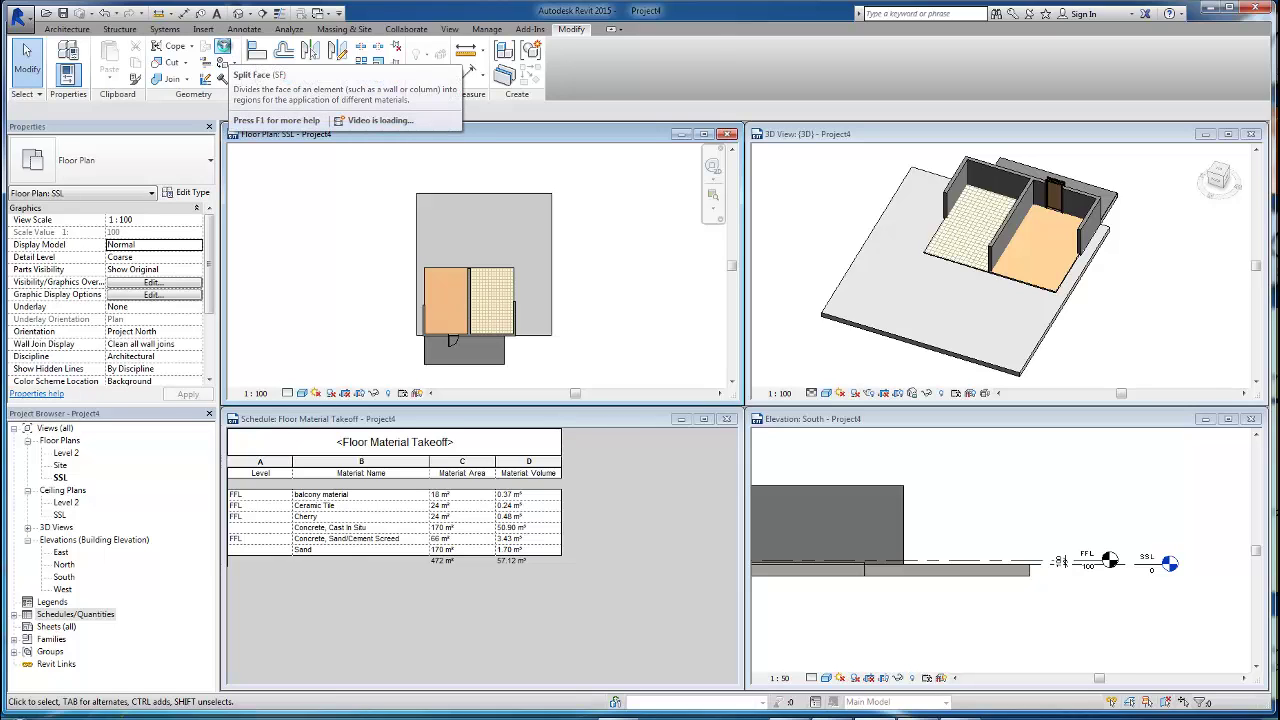
left_click(224, 50)
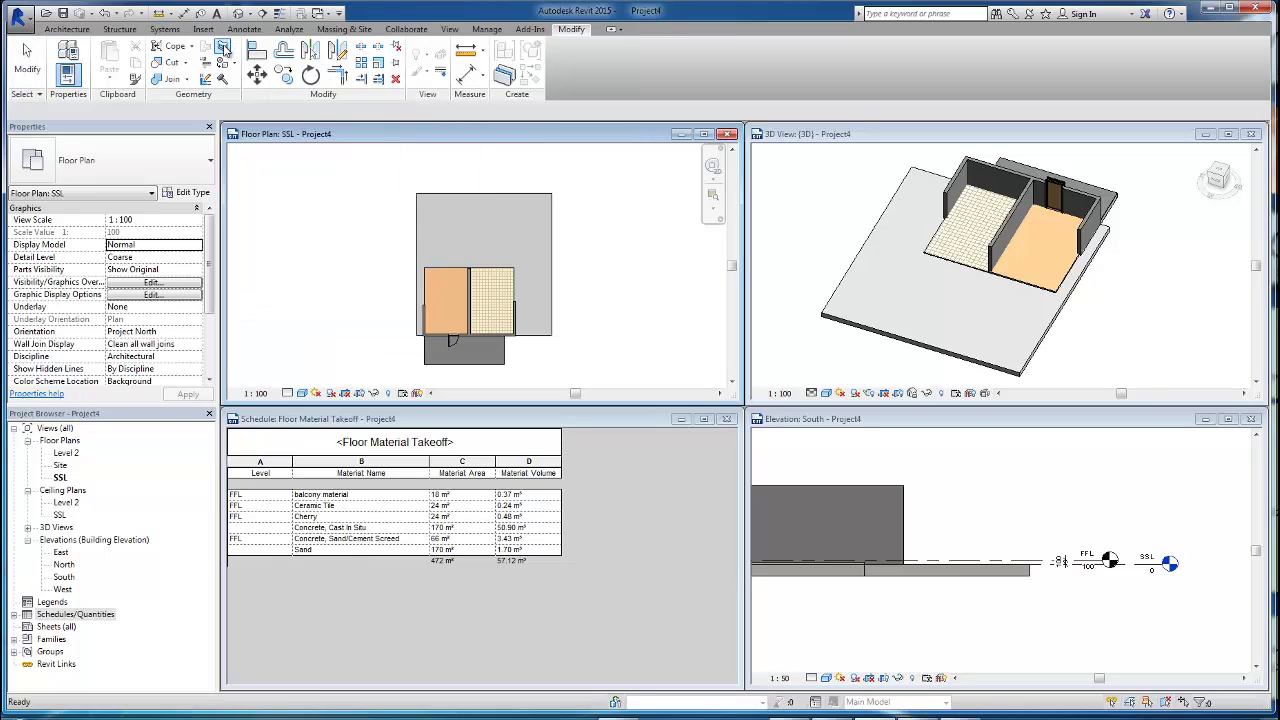
left_click(538, 200)
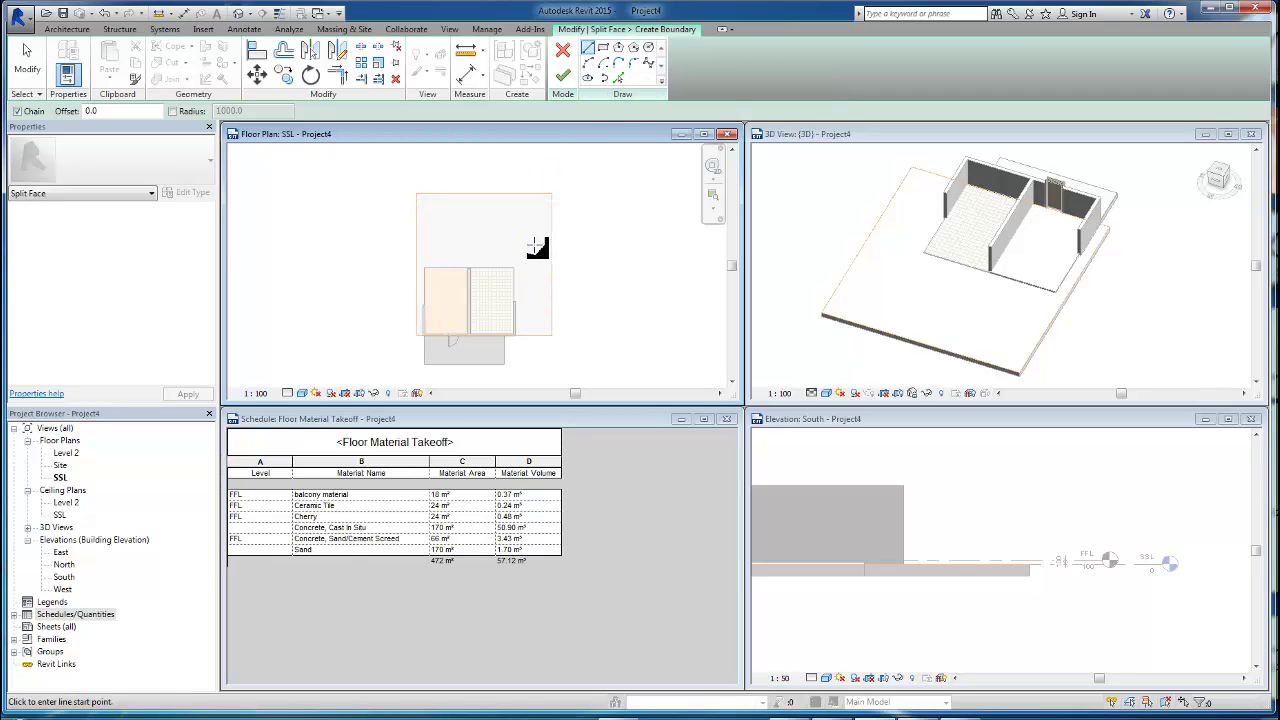
left_click(418, 266)
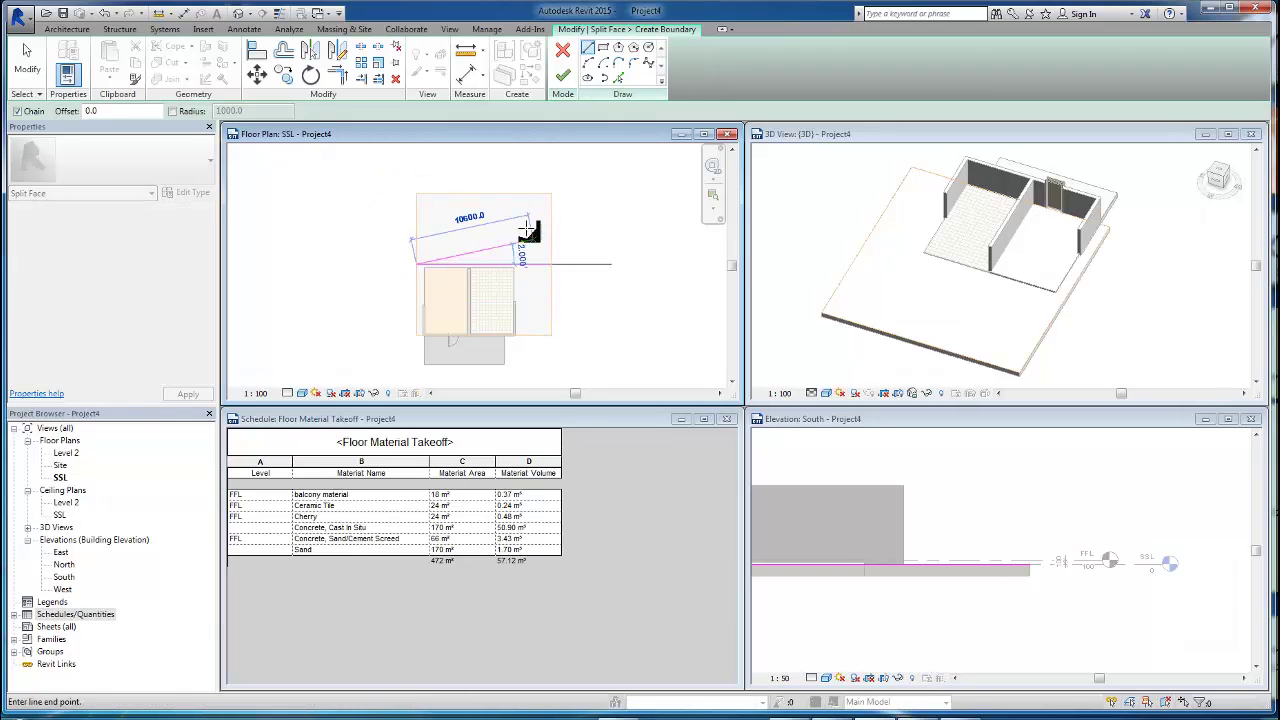
key("Escape")
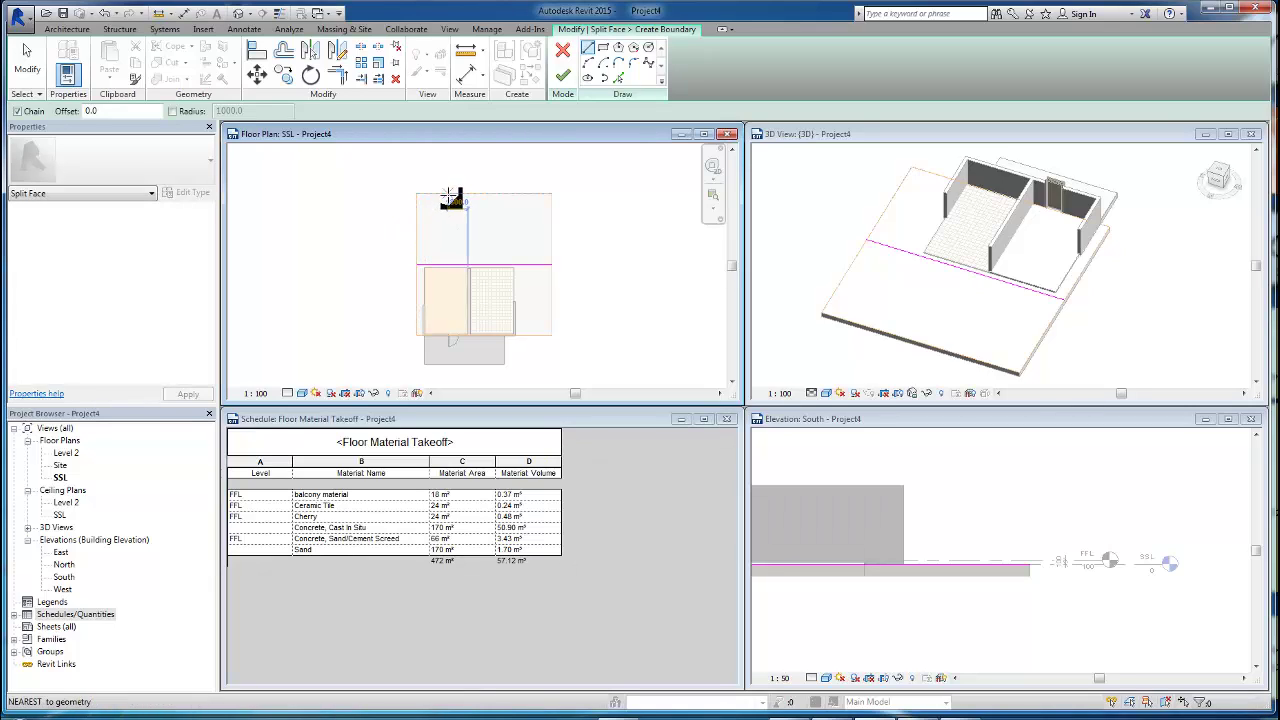
Step: Try adding a 6300 mm line from the slab's rear edge and a 5100 mm branch line, and delete the trial lines
left_click(447, 194)
left_click(447, 265)
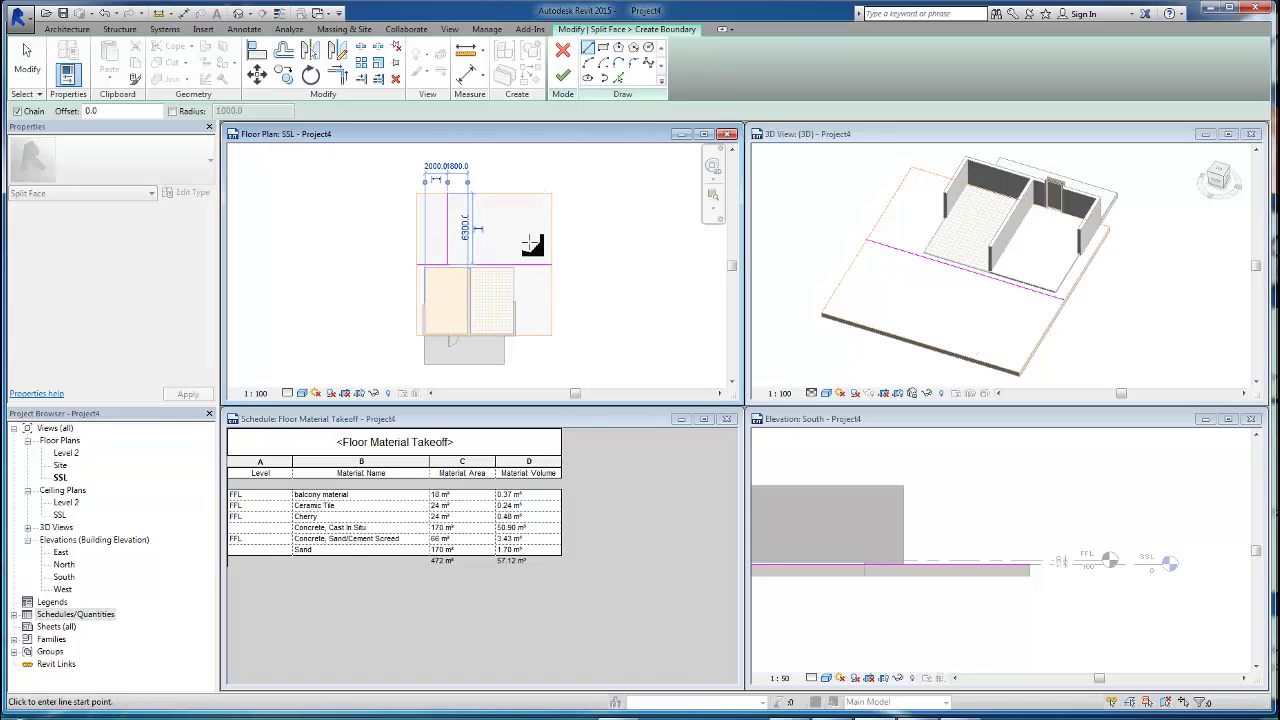
left_click(447, 228)
left_click(505, 229)
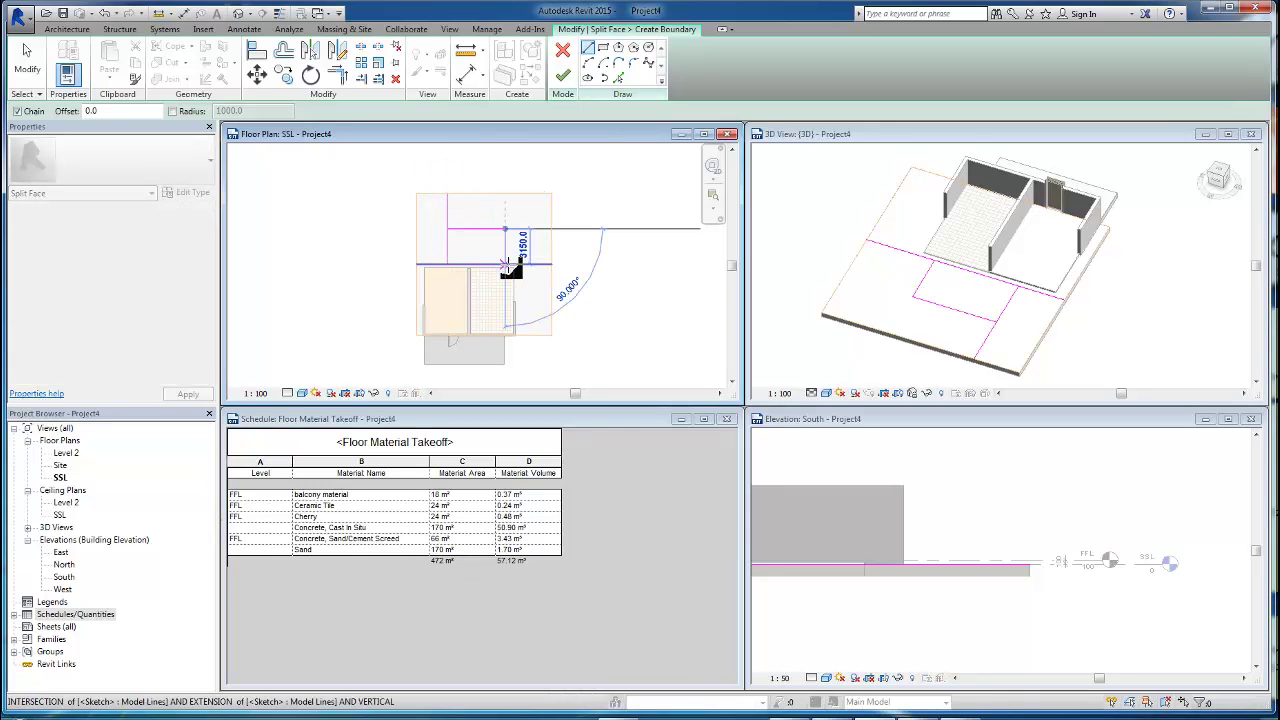
key("Escape")
key("Escape")
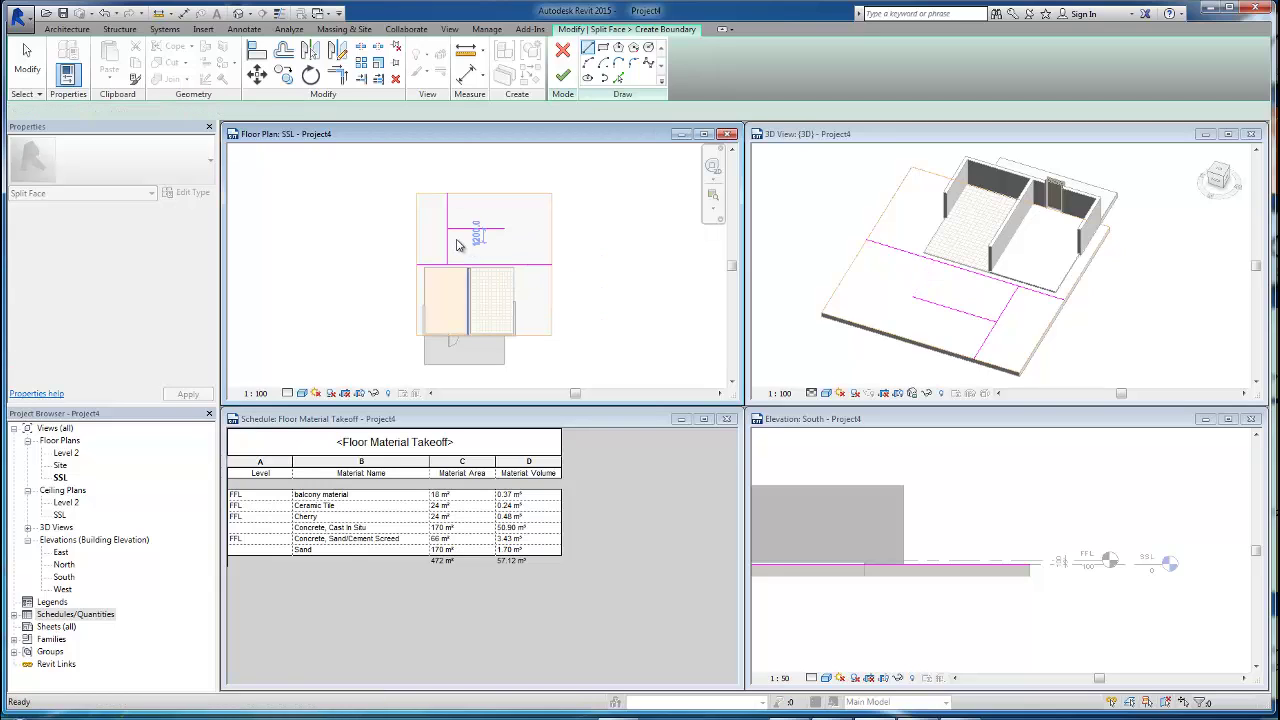
left_click(476, 230)
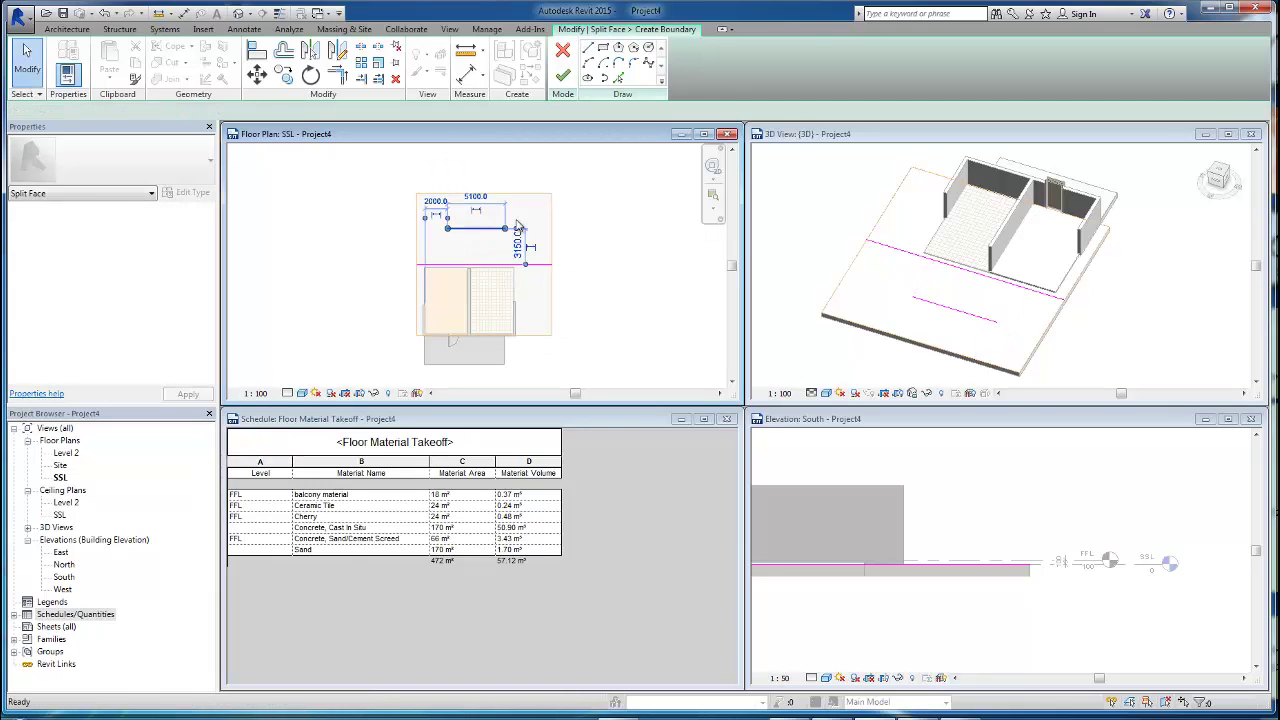
key("Delete")
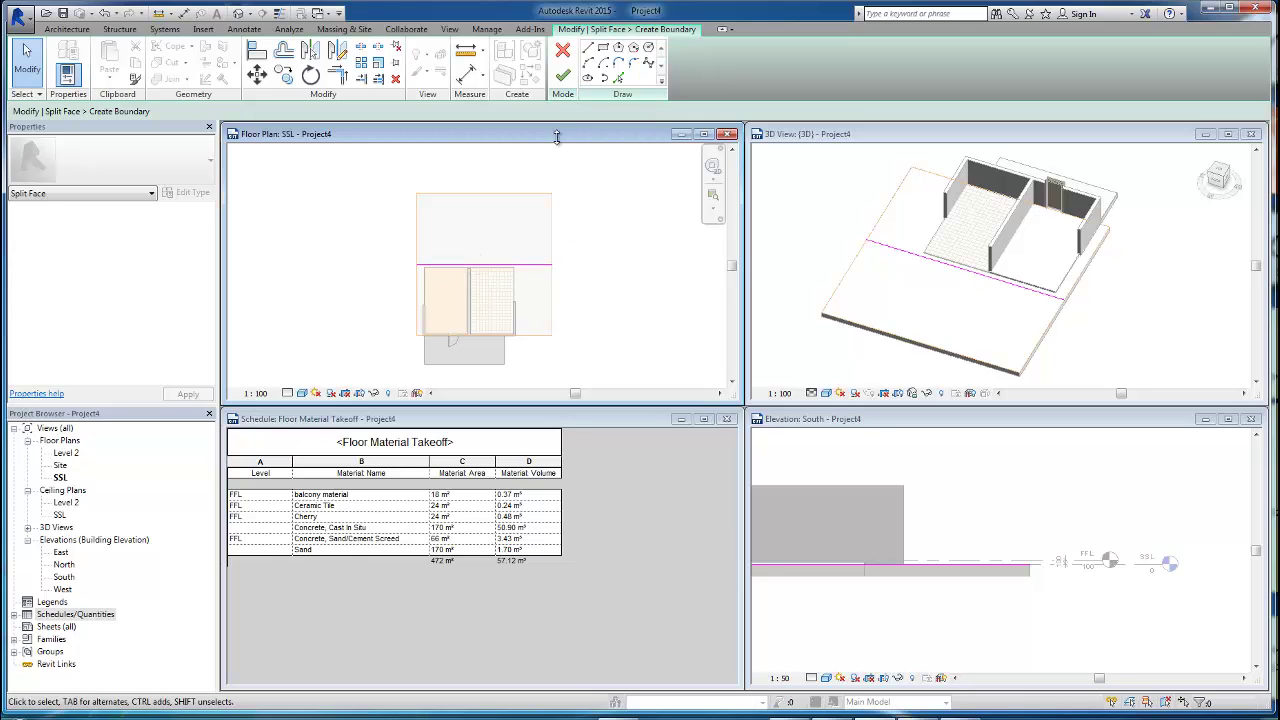
Step: Finish the face split and select the slab to check how its two regions belong to one floor, leaving it deselected
left_click(566, 77)
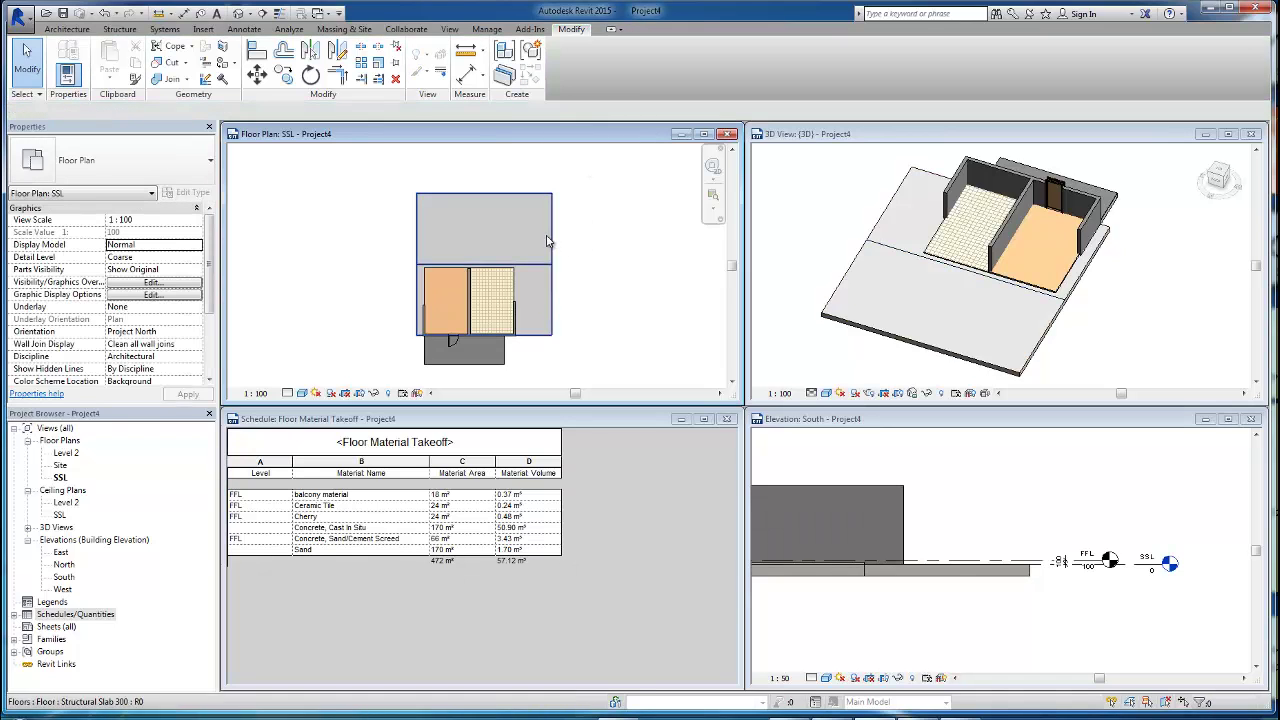
left_click(558, 236)
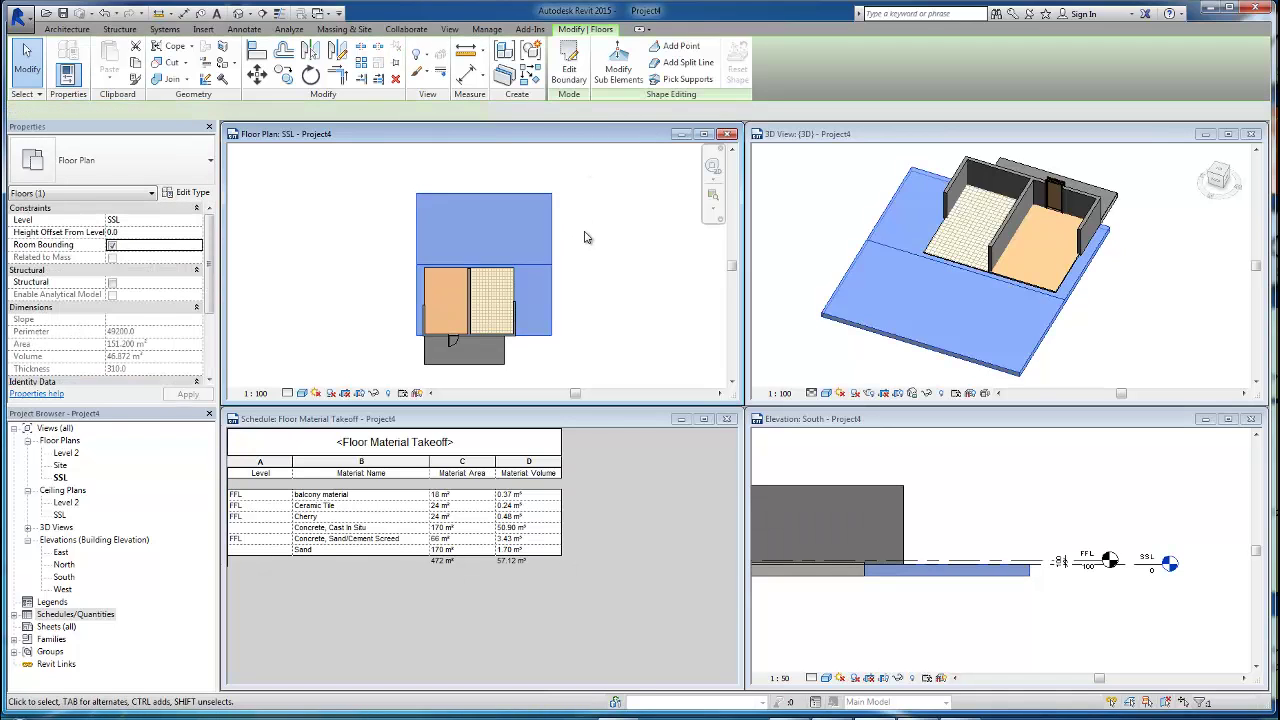
left_click(585, 237)
left_click(558, 240)
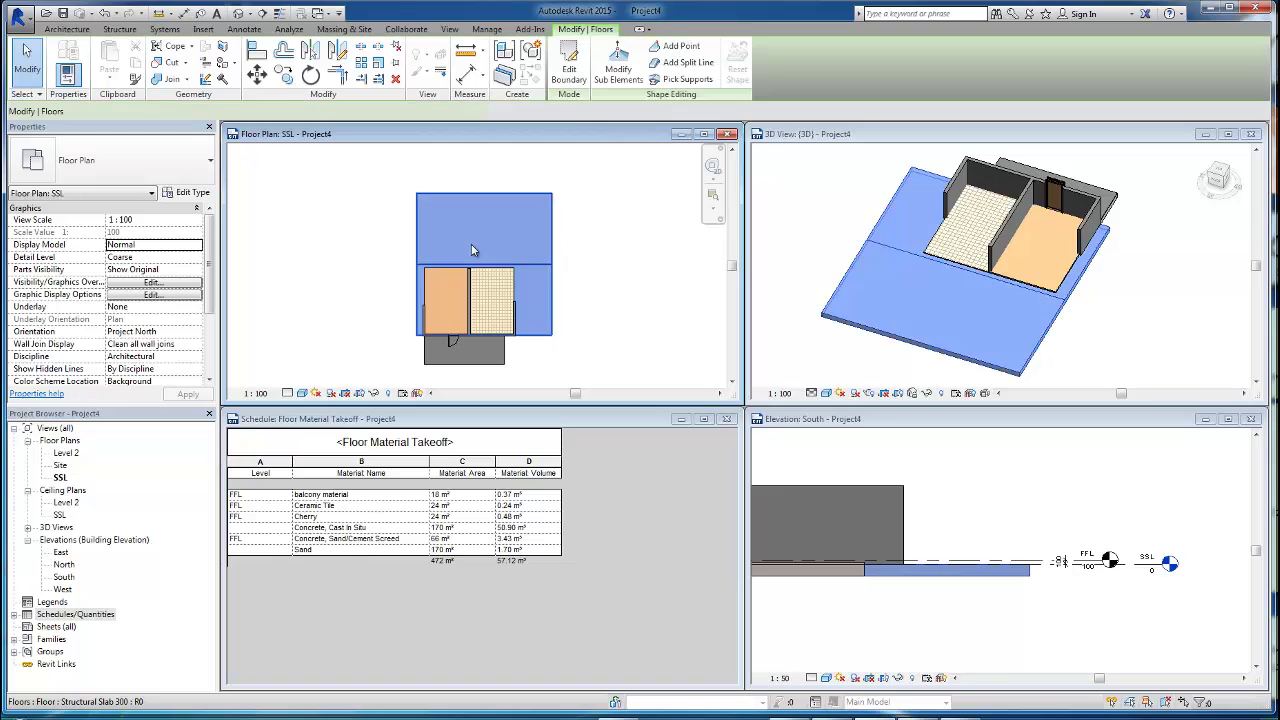
left_click(591, 230)
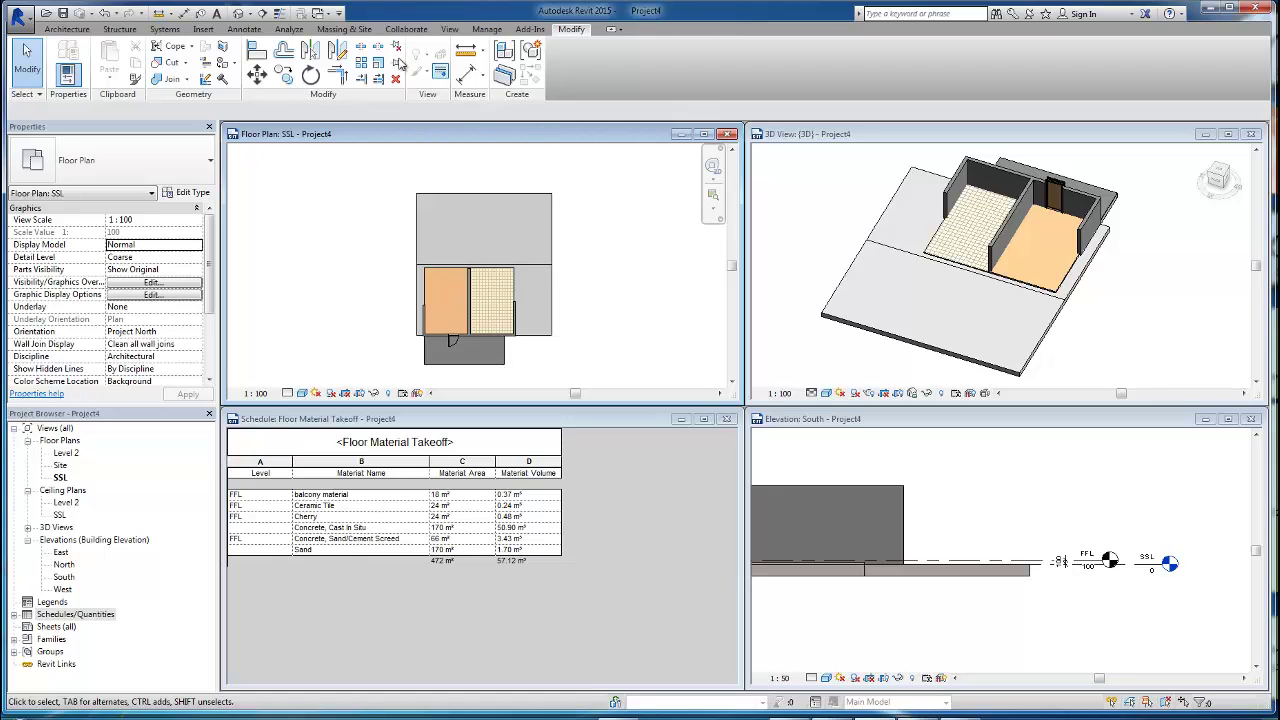
Step: Split the rear slab region with a line about 6300 mm long from the slab's rear edge to the existing split line
left_click(222, 47)
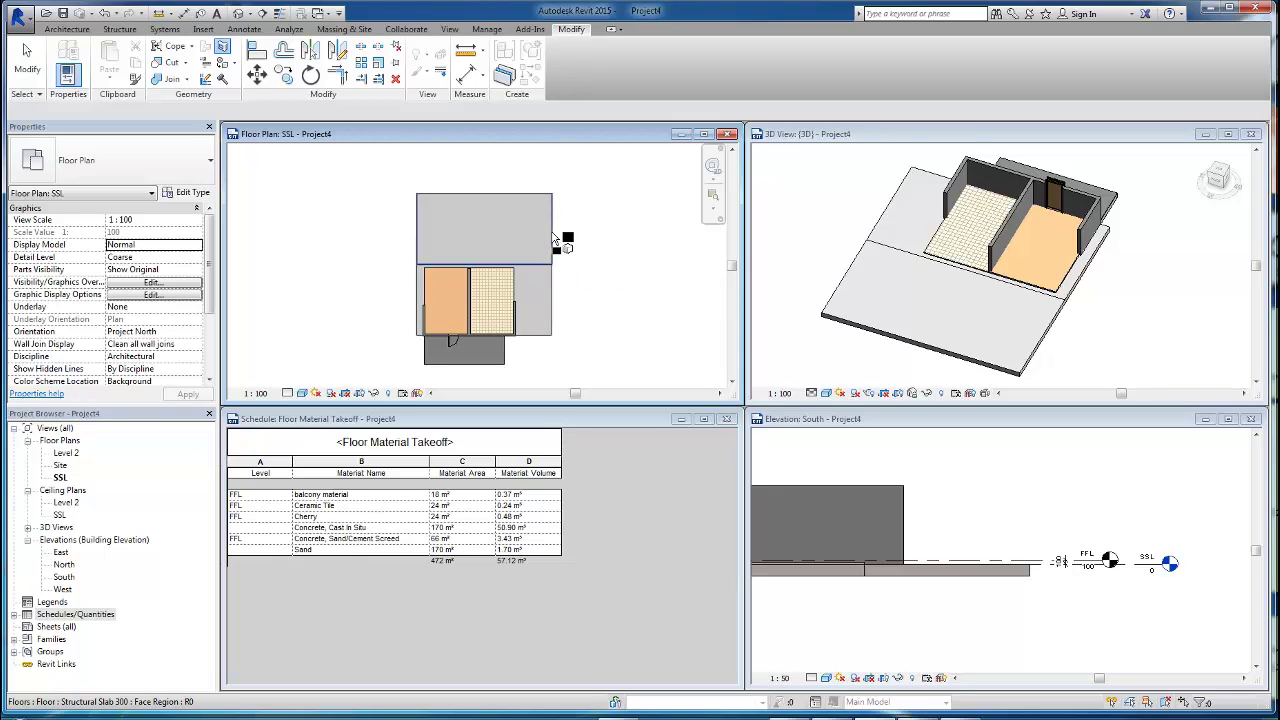
left_click(478, 191)
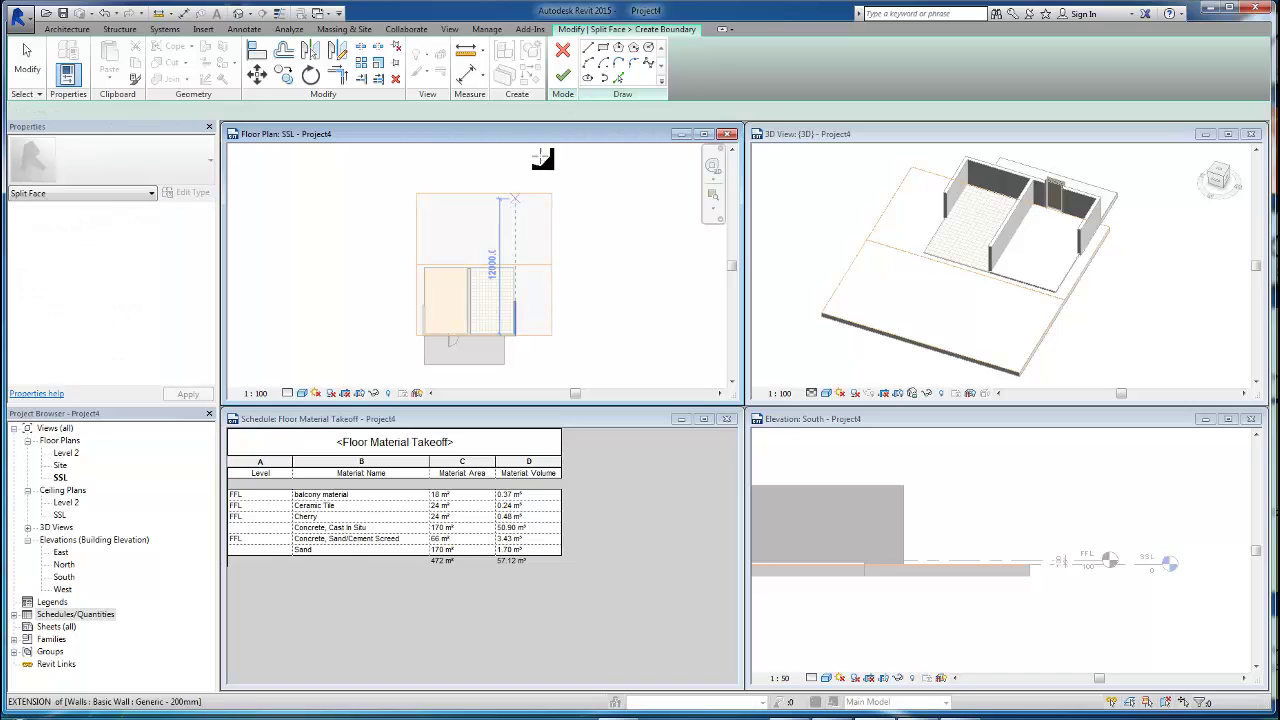
left_click(454, 194)
left_click(454, 265)
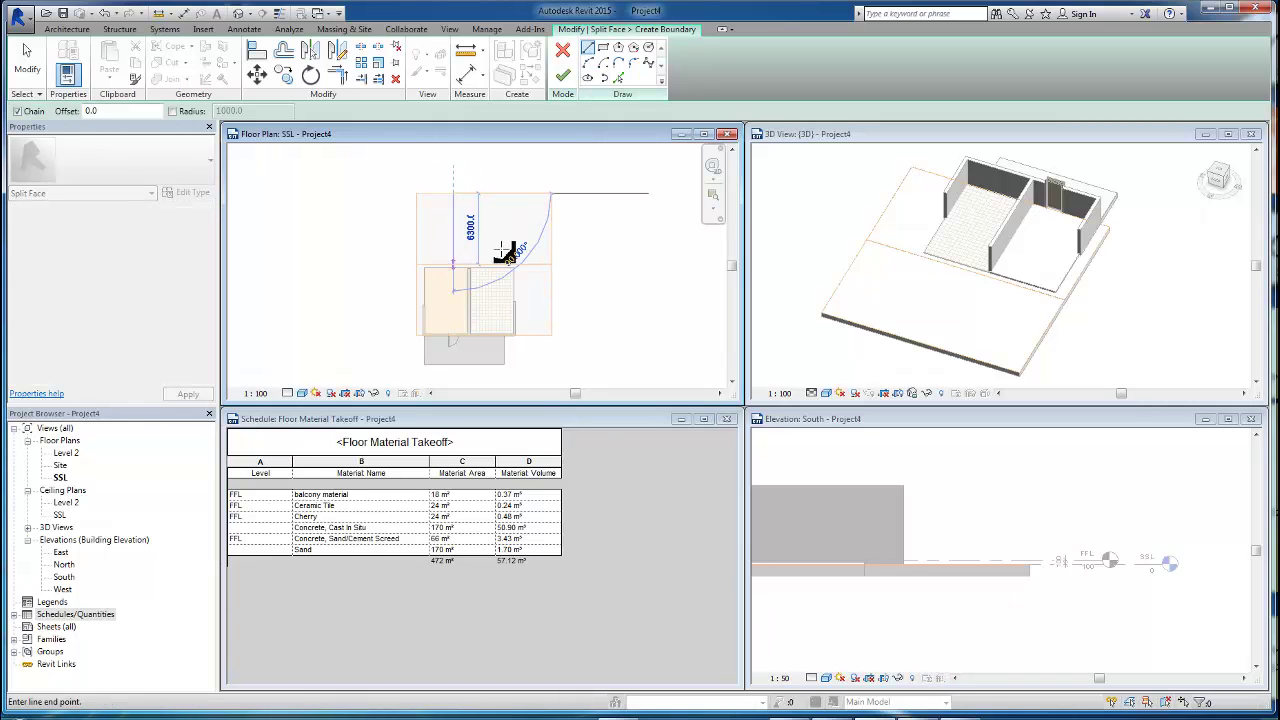
left_click(563, 77)
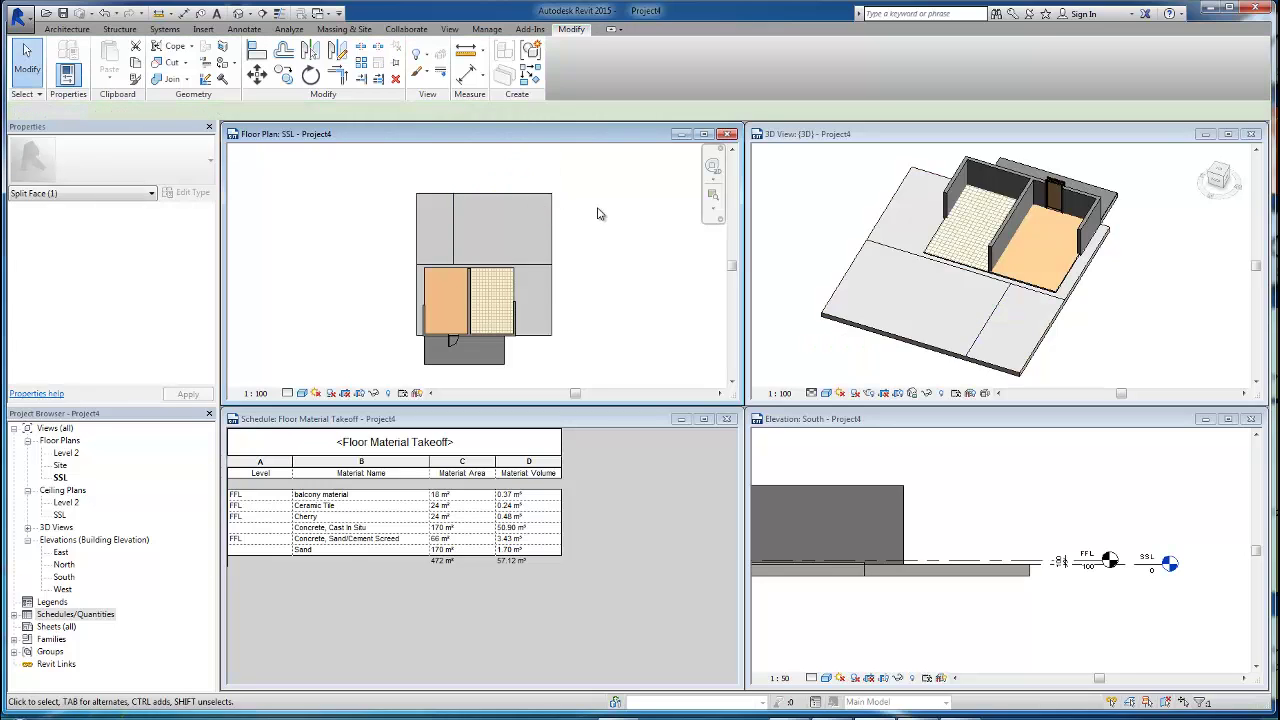
Step: Split the larger rear region with an L-shaped boundary from the new dividing line's midpoint, with a 3150 mm leg down to the split behind the rooms
left_click(224, 48)
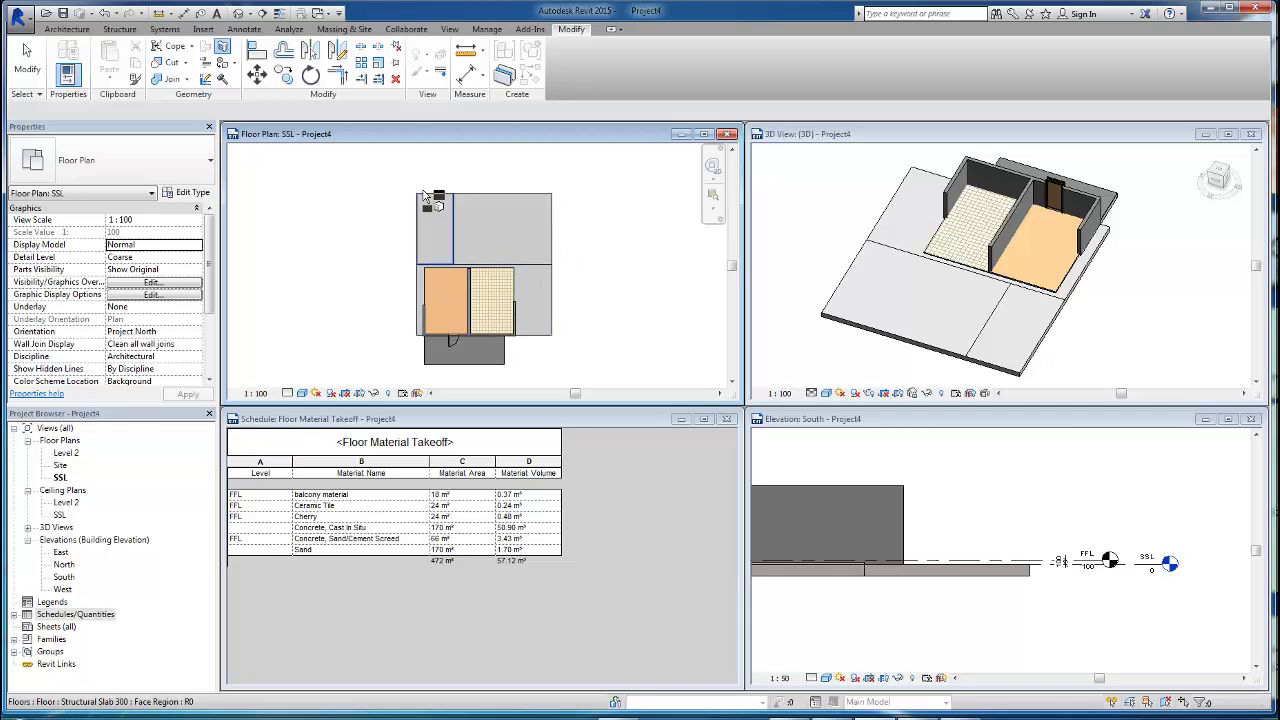
left_click(490, 202)
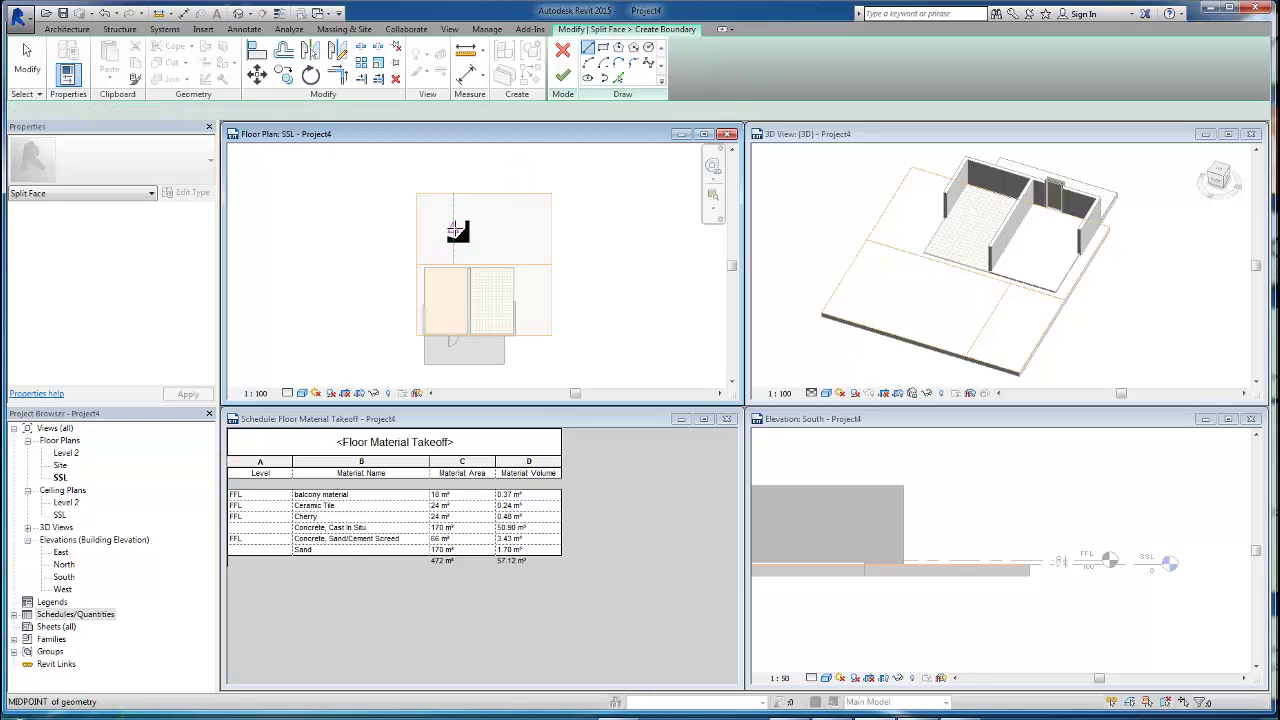
left_click(453, 228)
left_click(515, 228)
left_click(515, 263)
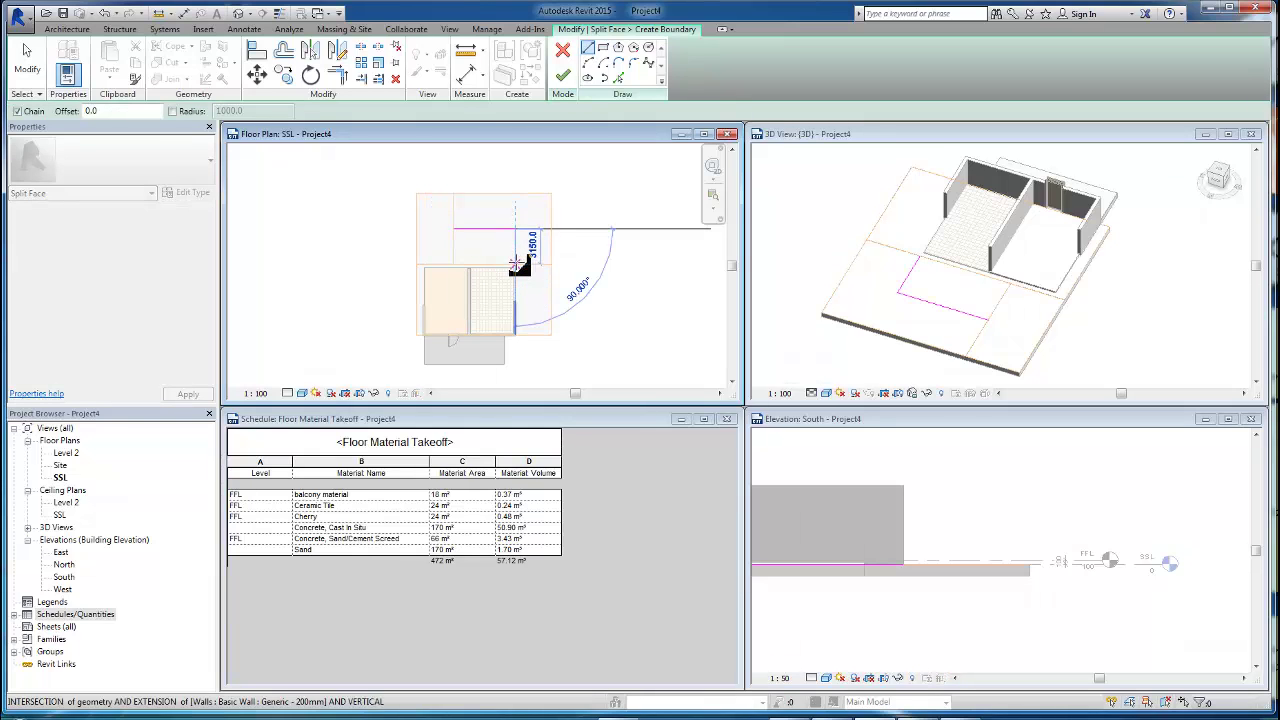
left_click(563, 78)
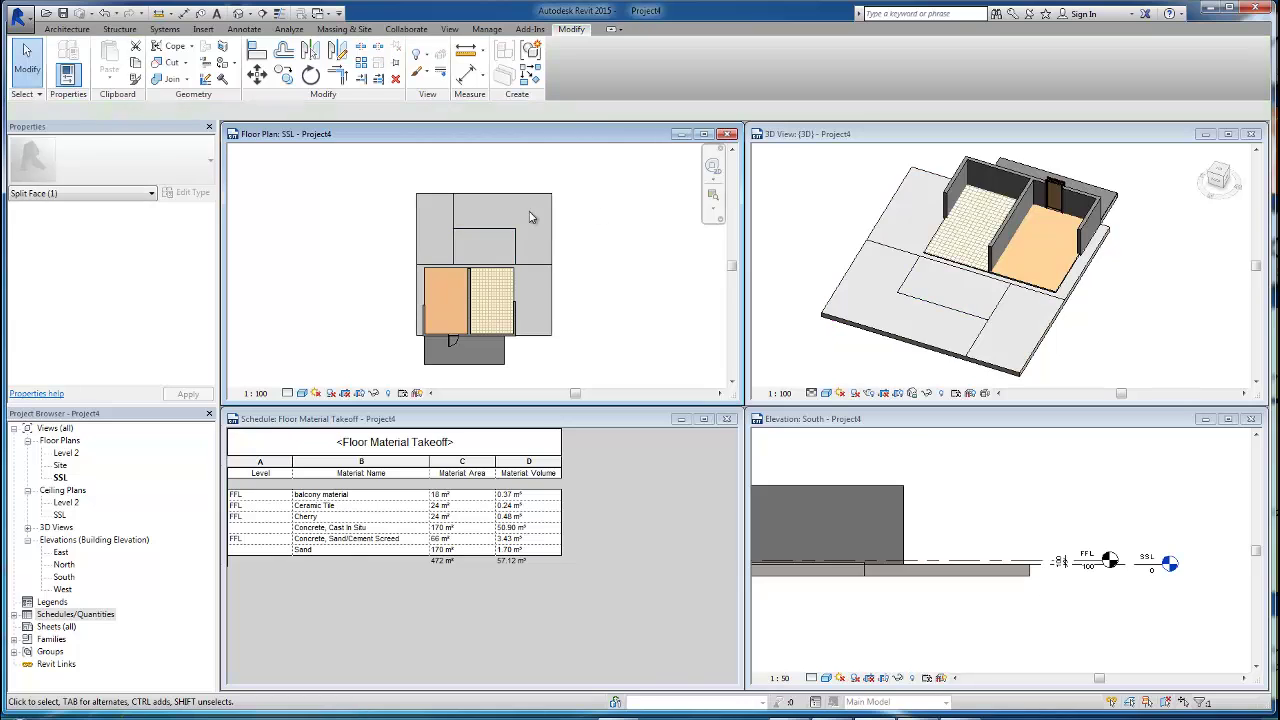
Step: Paint the L-shaped rear region of the slab with the Cherry material in the 3D view
left_click(790, 237)
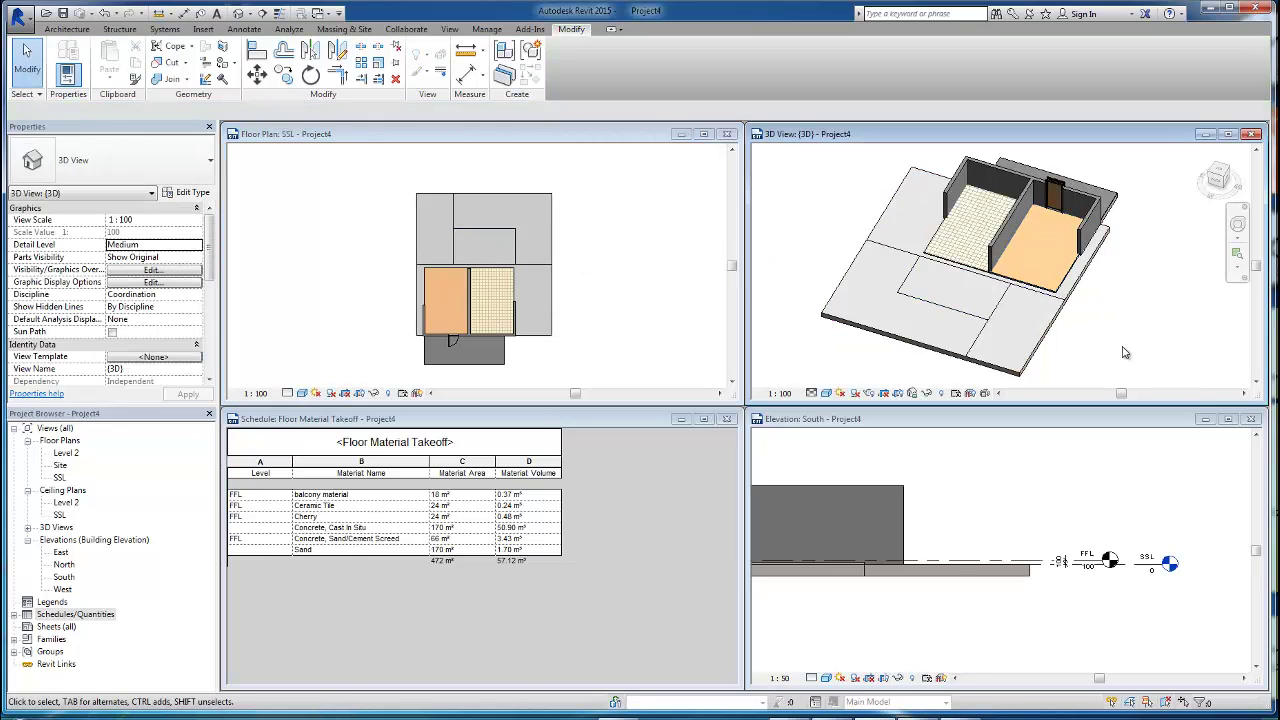
middle_click_drag(790, 237, 970, 308, "shift")
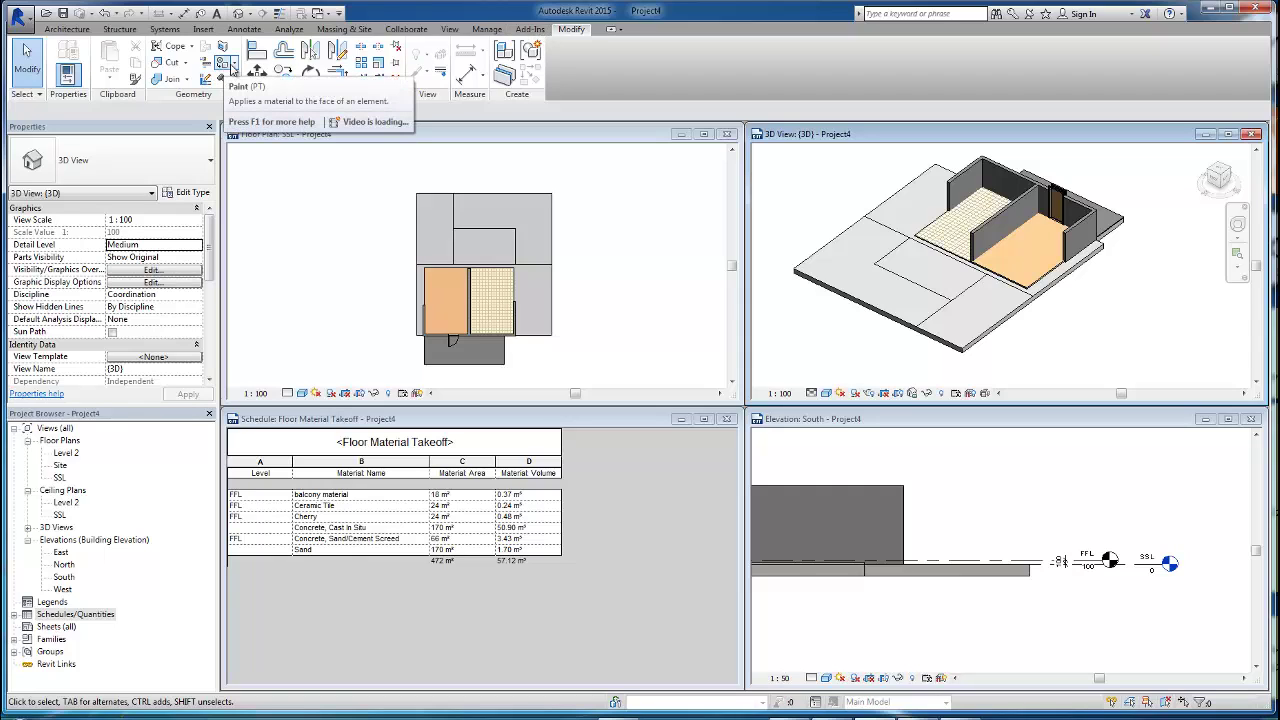
left_click(234, 65)
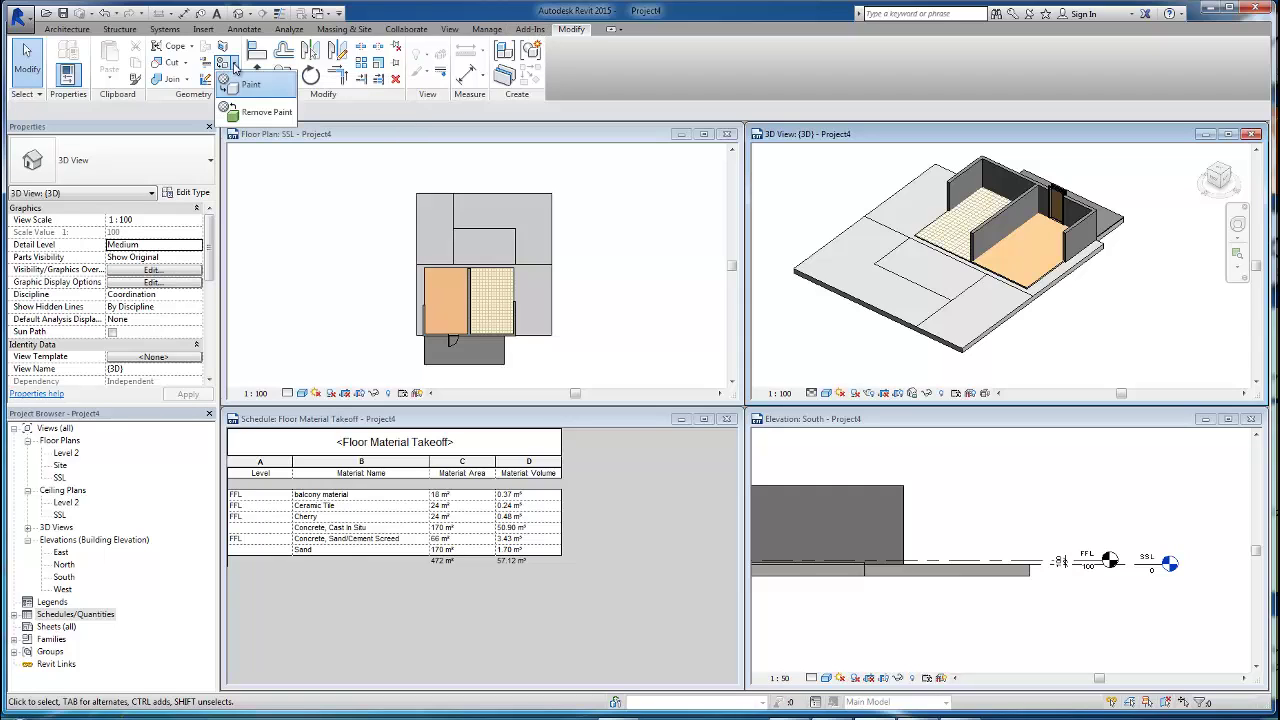
left_click(252, 86)
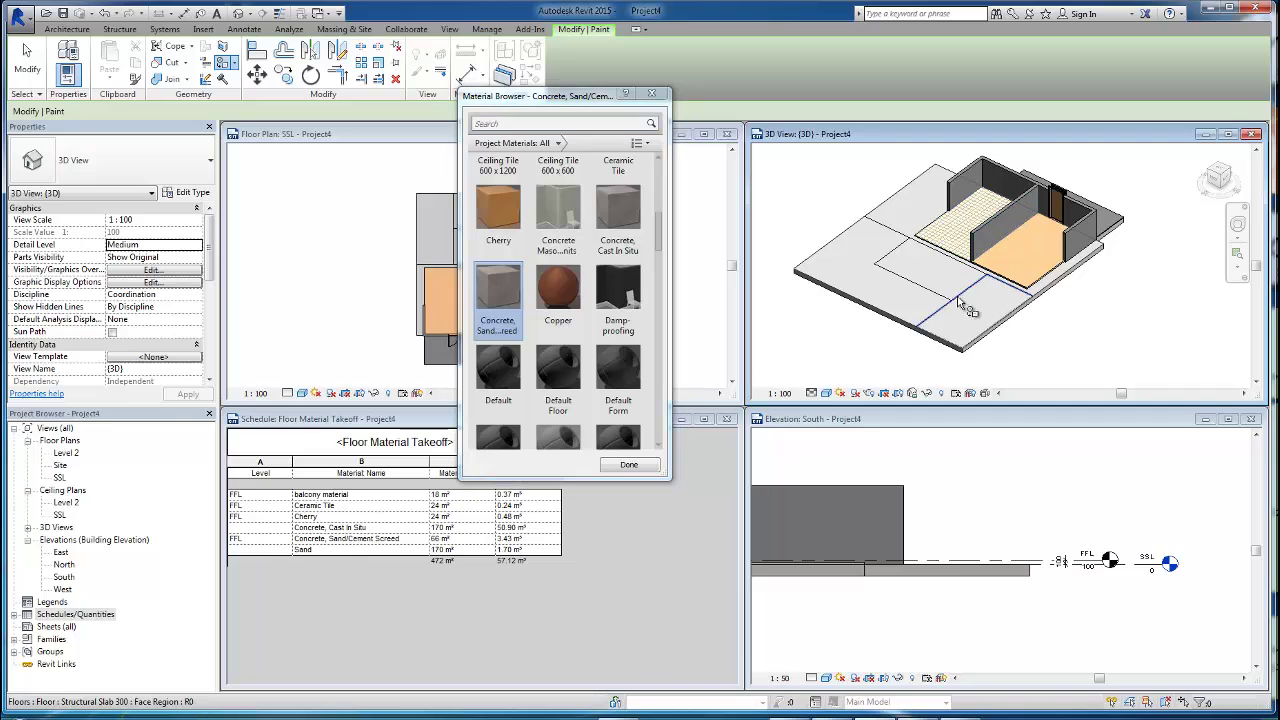
left_click(498, 210)
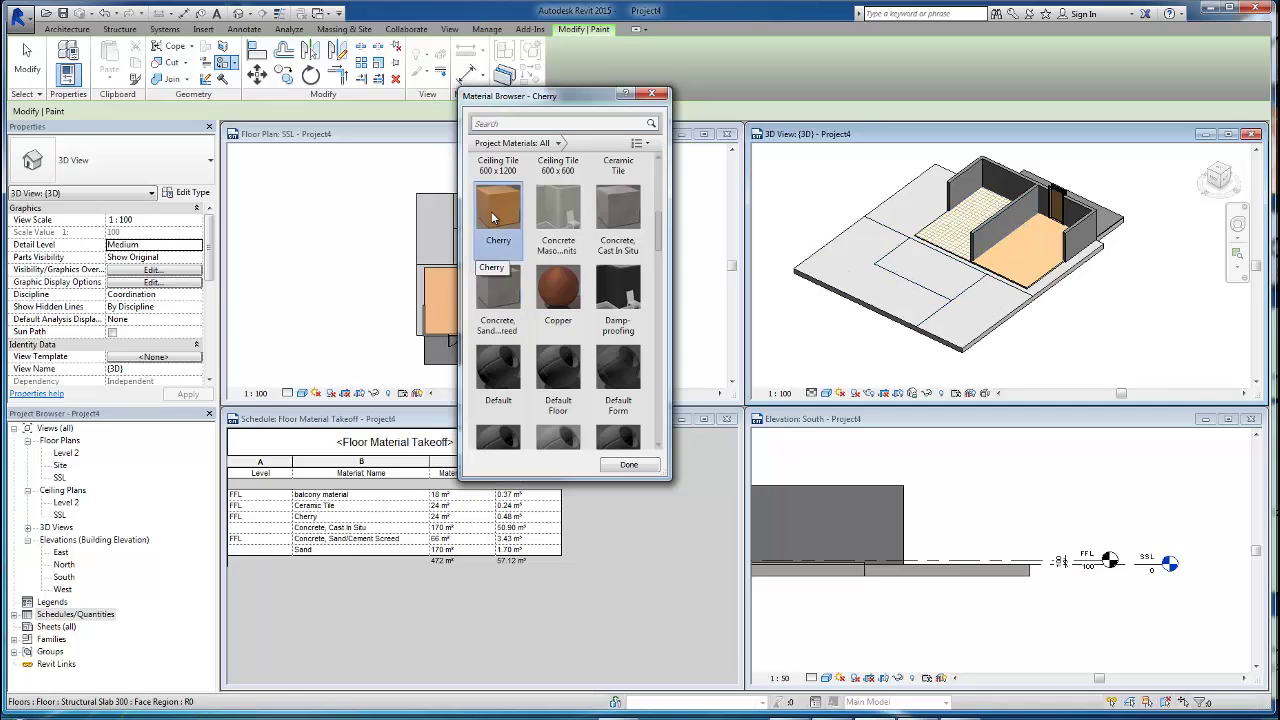
left_click(857, 250)
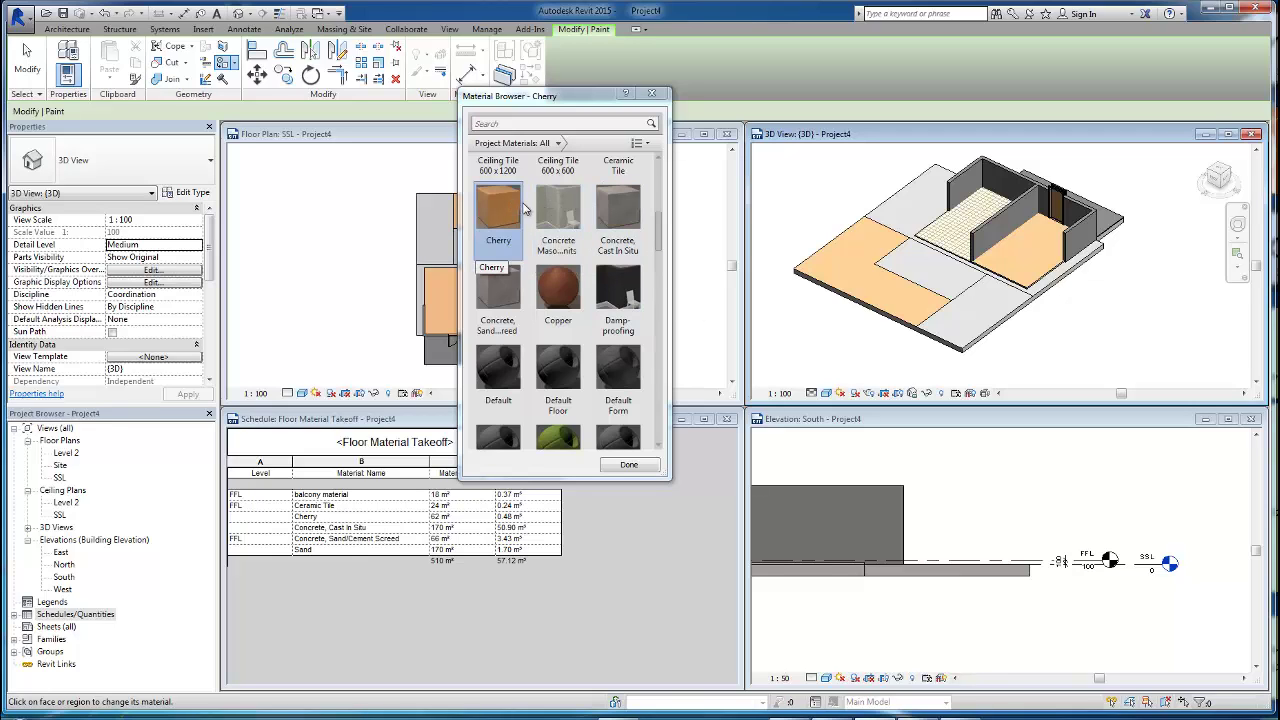
Step: Enlarge the Material Browser and repaint the L-shaped slab region with the Carpet material
scroll(659, 259, "down", 1)
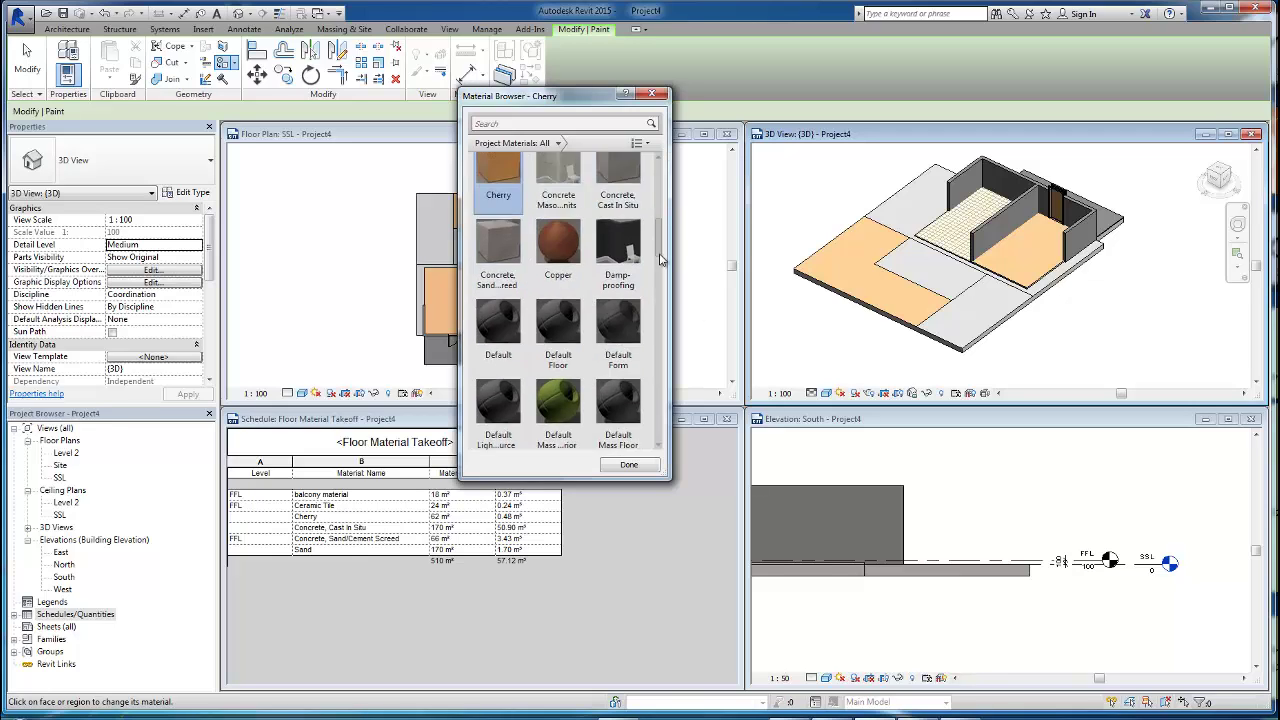
left_click_drag(659, 259, 659, 200)
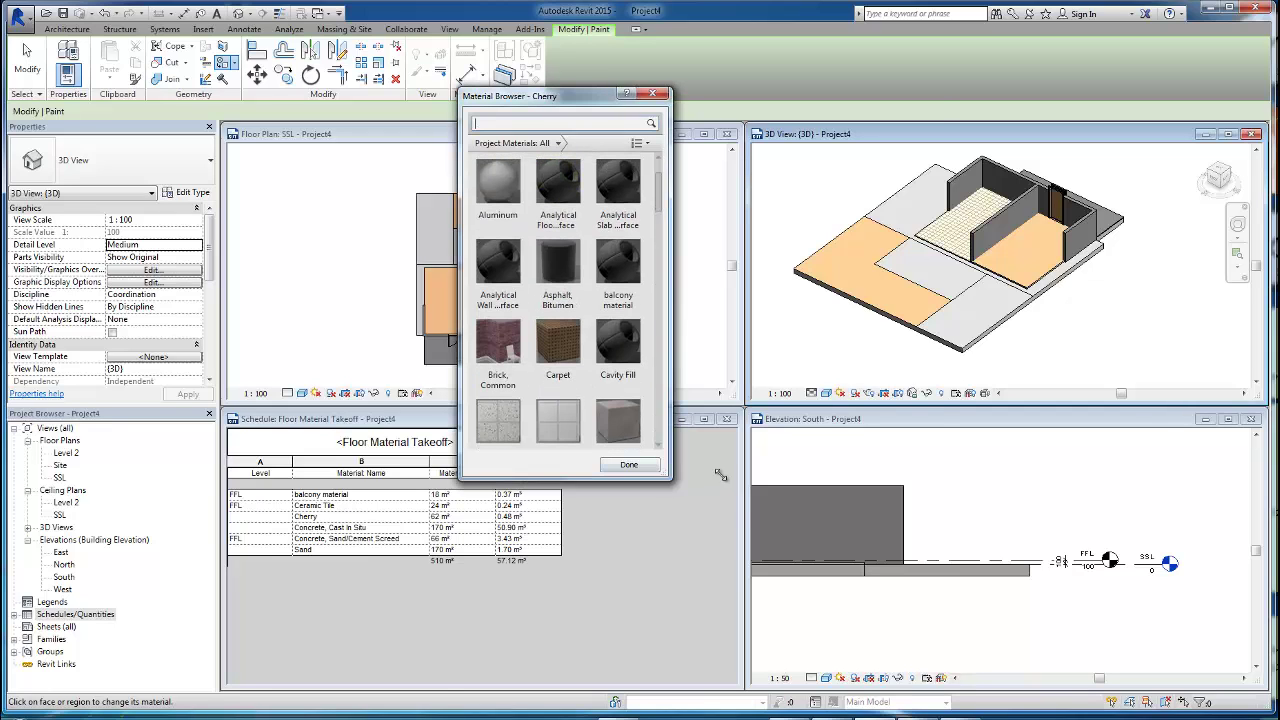
left_click_drag(720, 475, 933, 495)
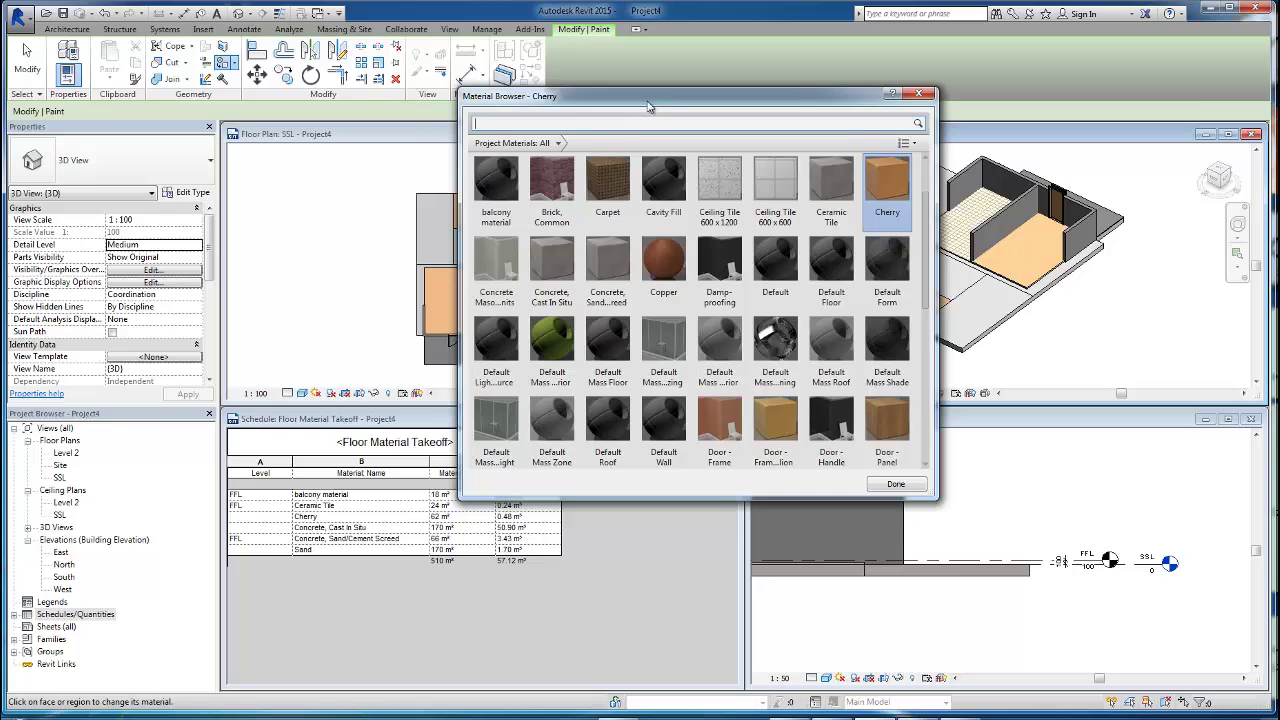
left_click_drag(648, 105, 608, 124)
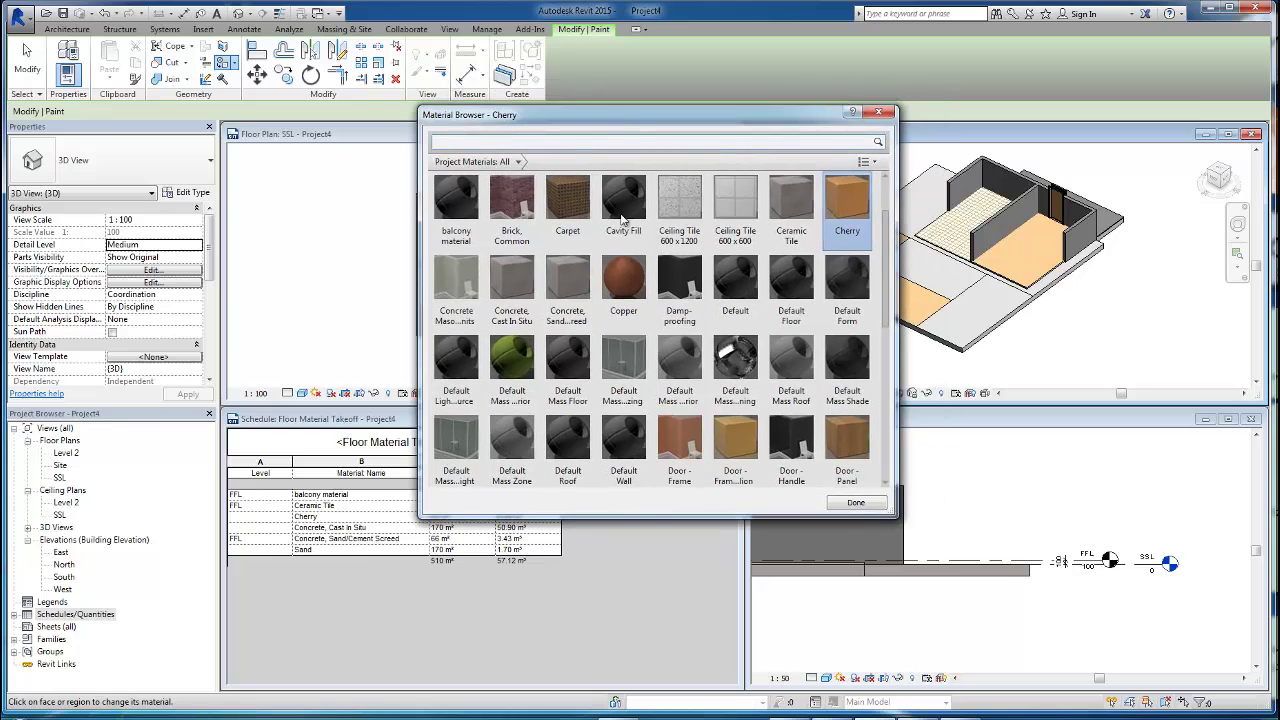
left_click(567, 198)
left_click(857, 506)
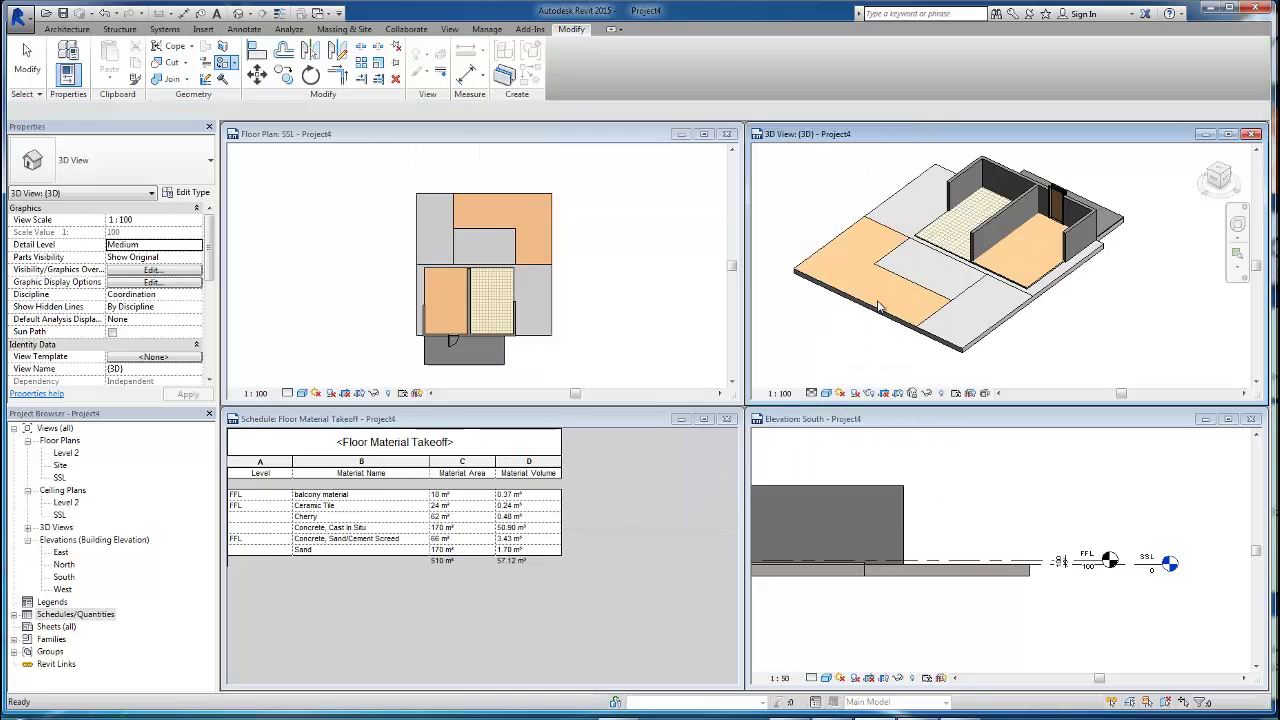
key("Escape")
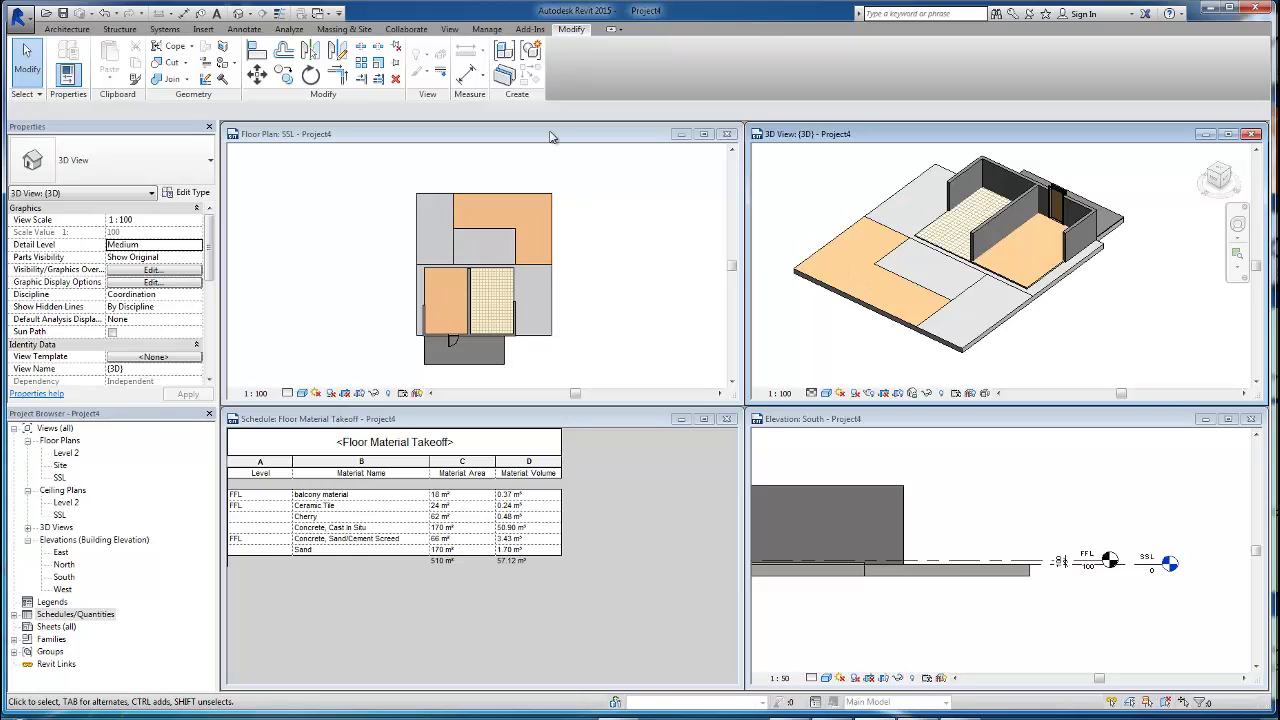
left_click(226, 64)
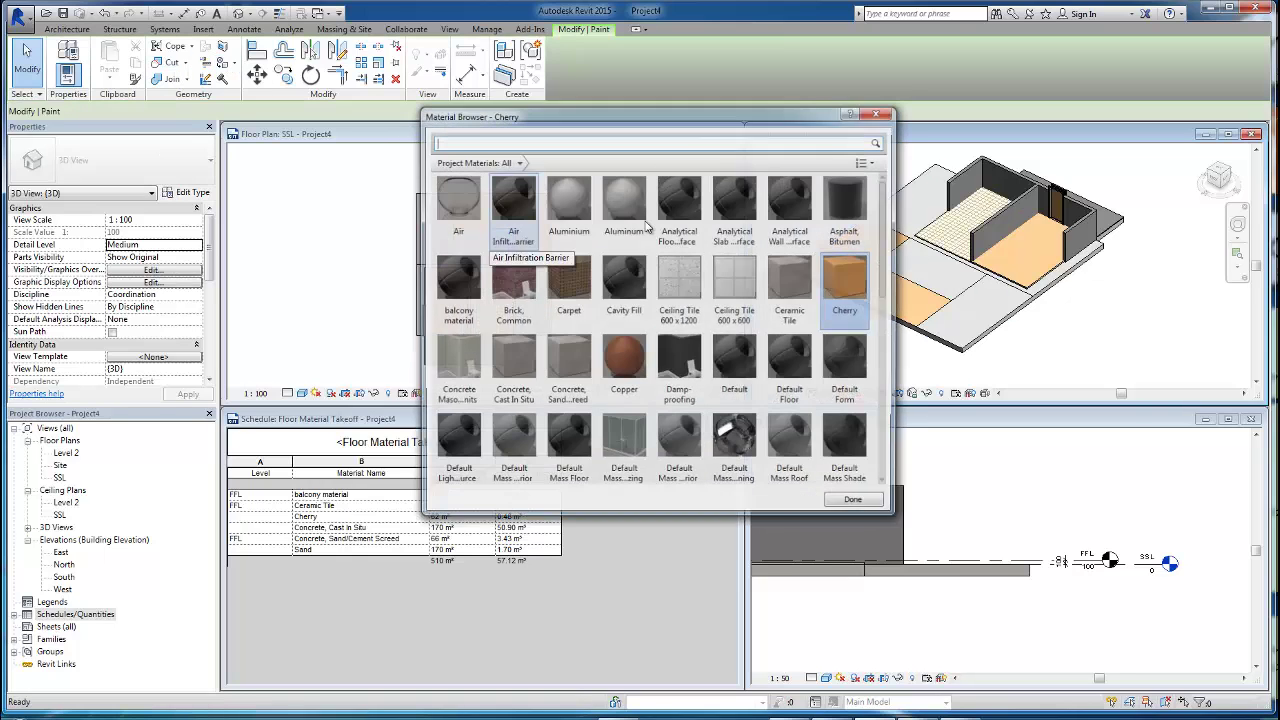
left_click(567, 282)
left_click_drag(682, 124, 580, 153)
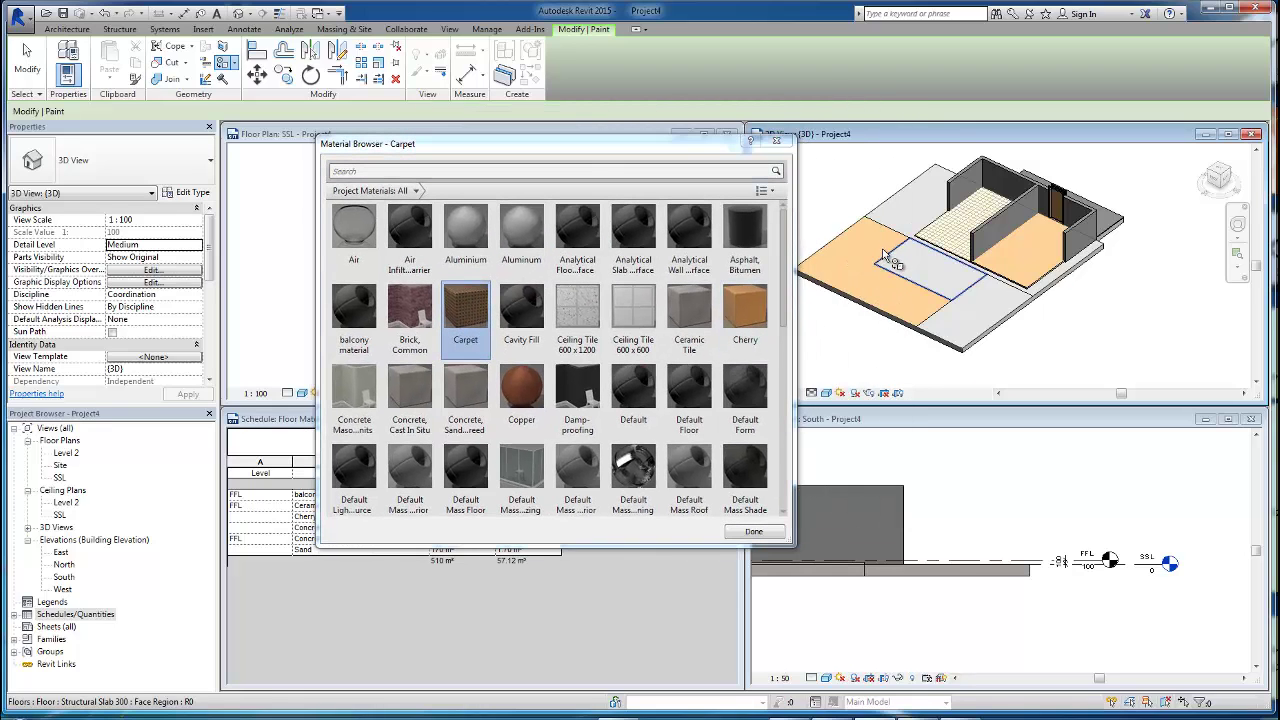
left_click(858, 296)
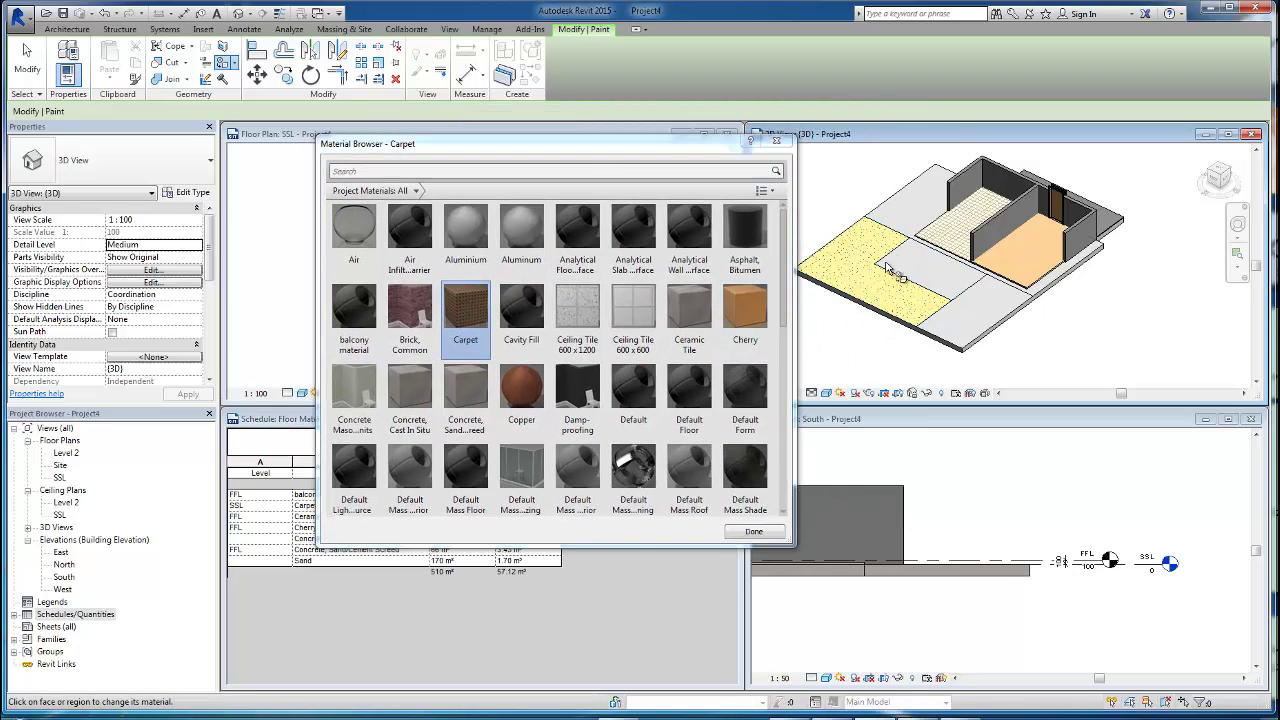
Step: Paint the narrow rear corner region of the slab with the Earth material
scroll(655, 385, "down", 1)
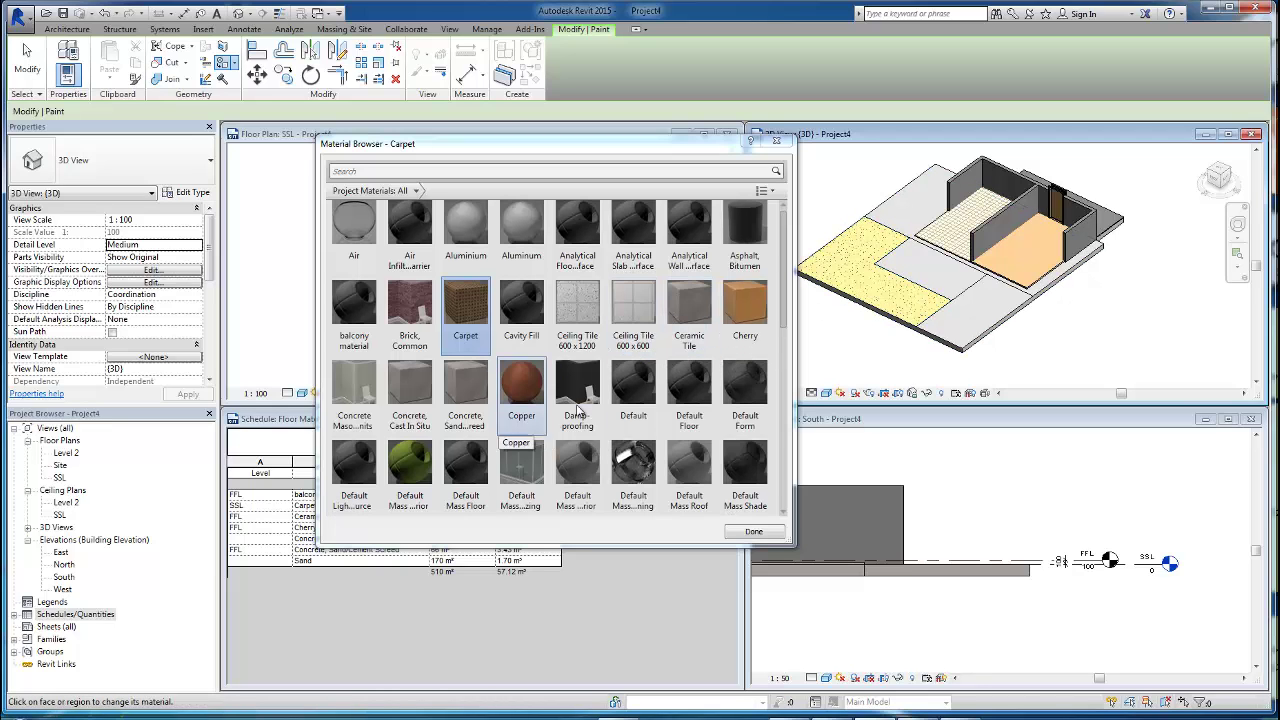
left_click_drag(783, 250, 776, 350)
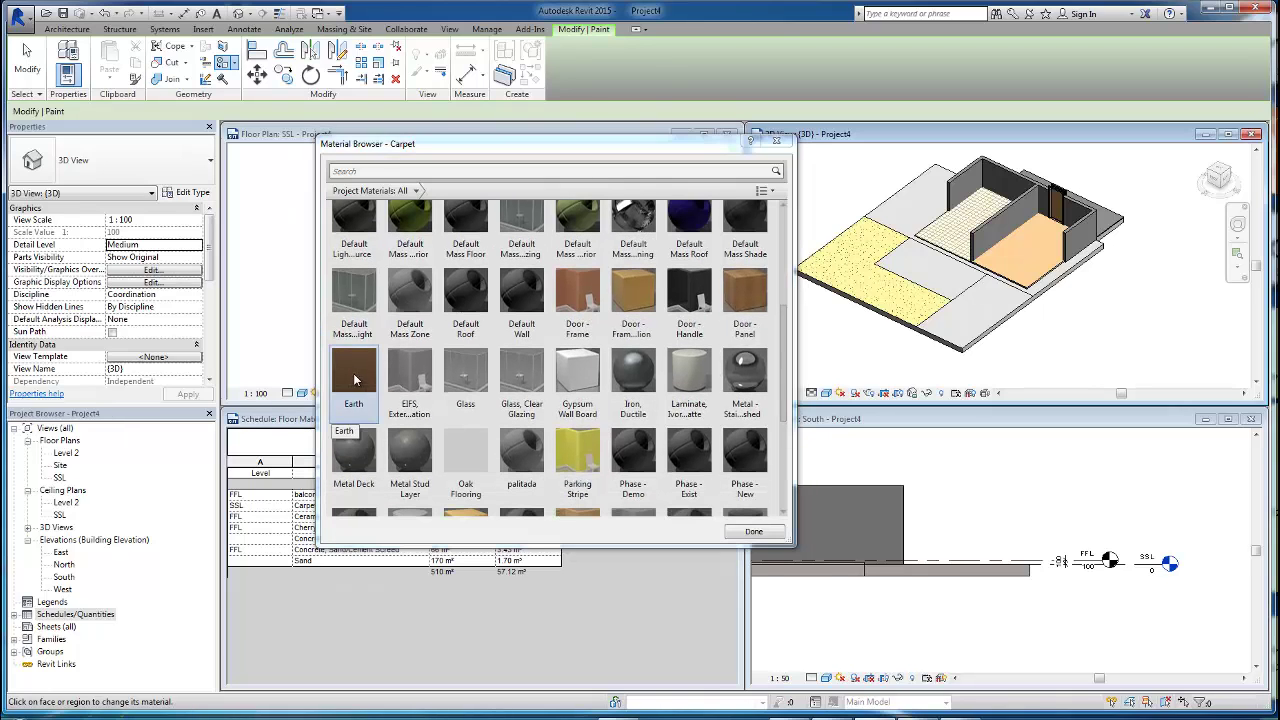
left_click(345, 382)
left_click(1016, 340)
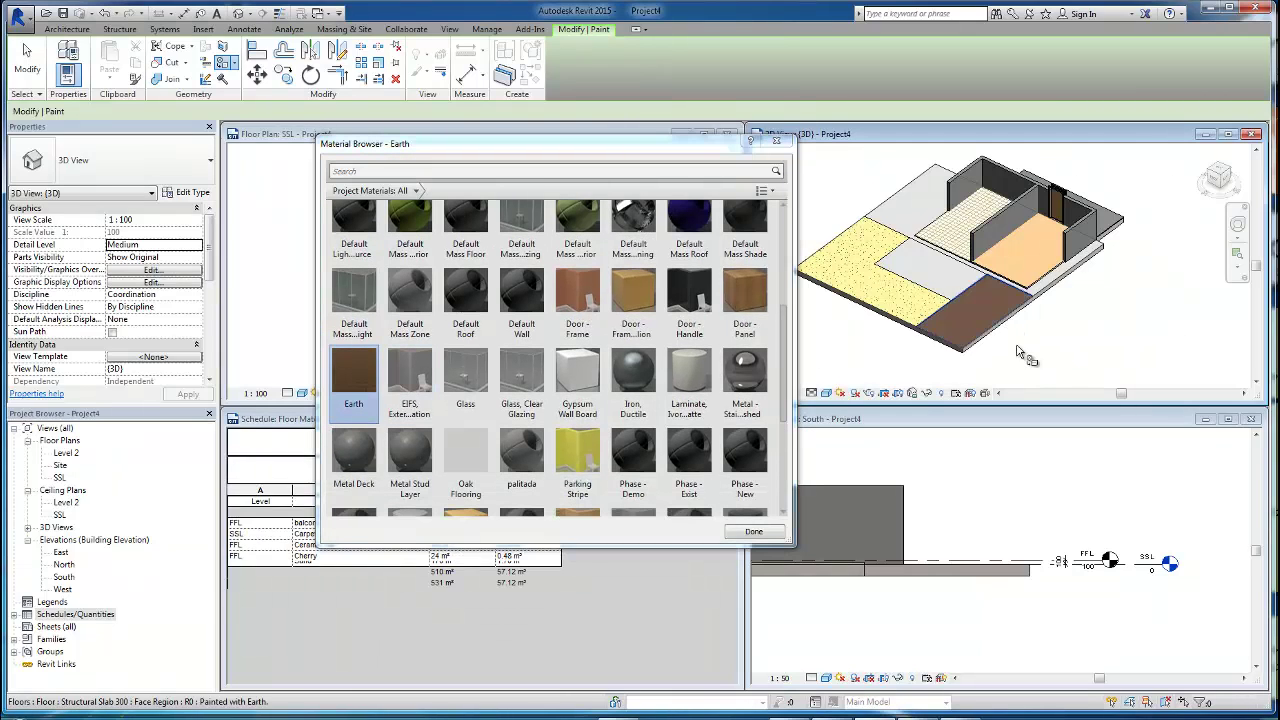
Step: Paint the enclosed rectangular region behind the rooms with the Wood - Firring material and finish painting
scroll(700, 259, "up", 1)
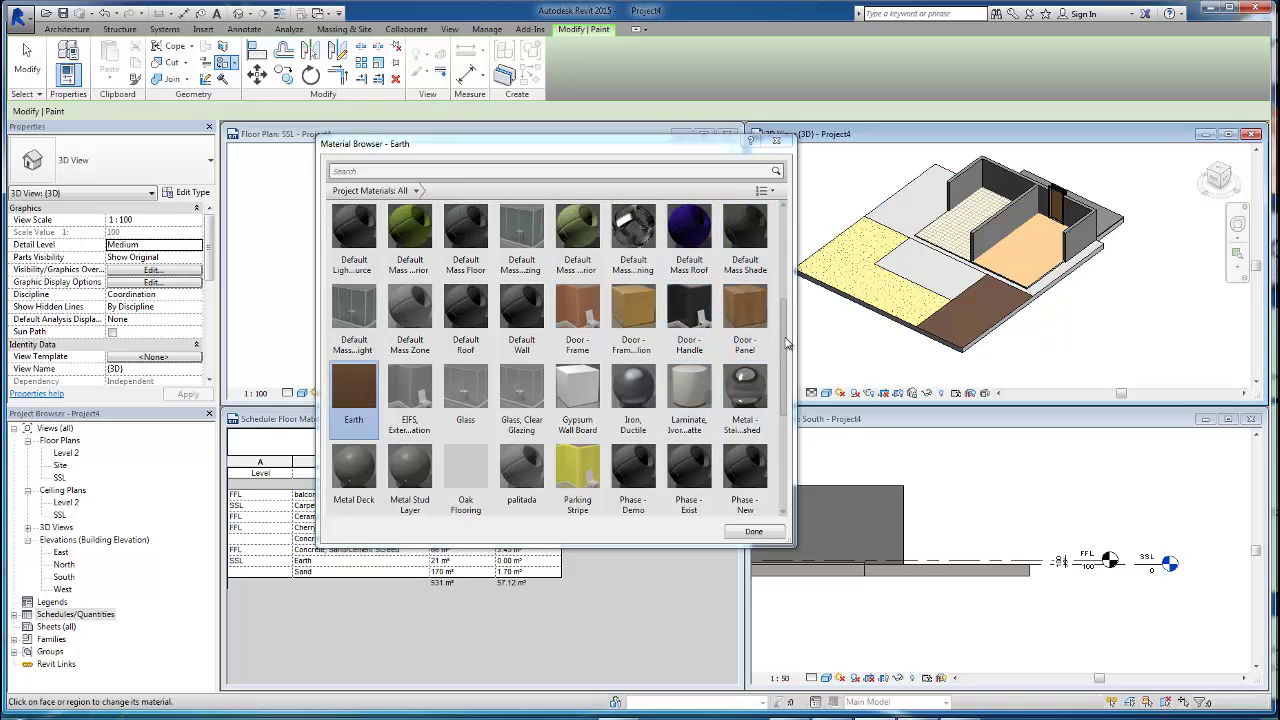
left_click_drag(784, 348, 785, 396)
left_click_drag(780, 418, 783, 444)
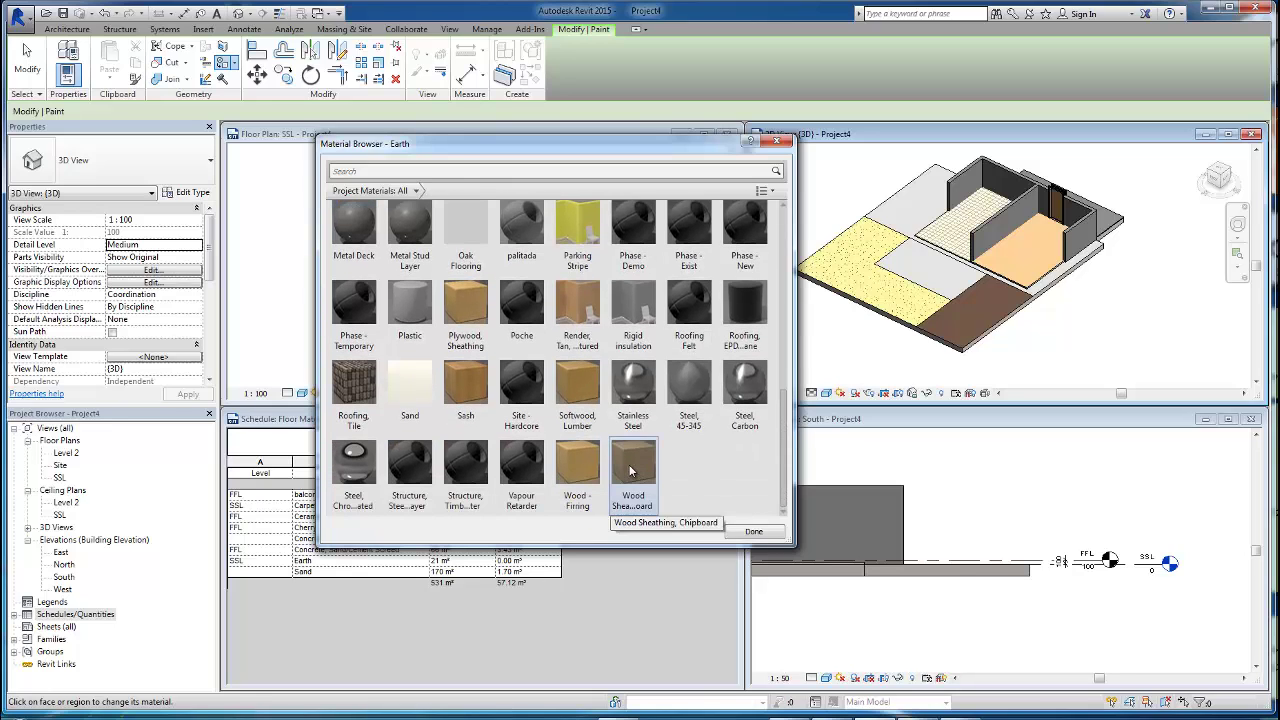
left_click(578, 465)
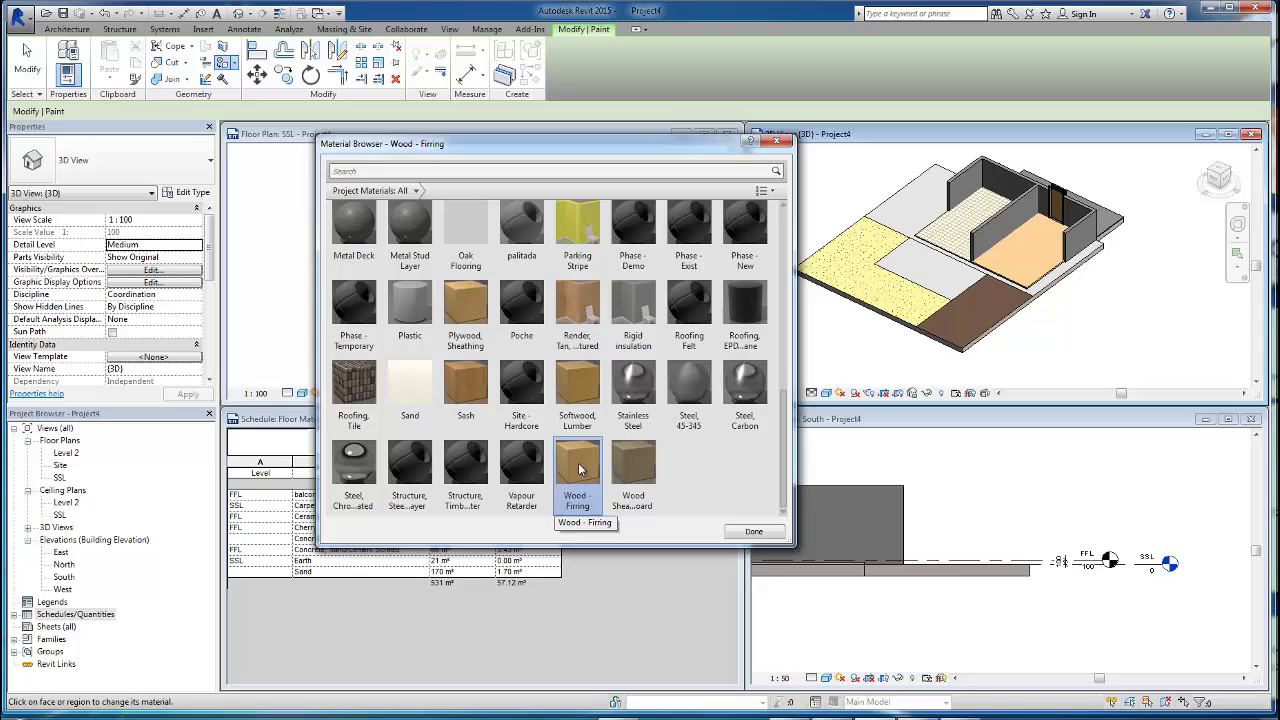
left_click(926, 256)
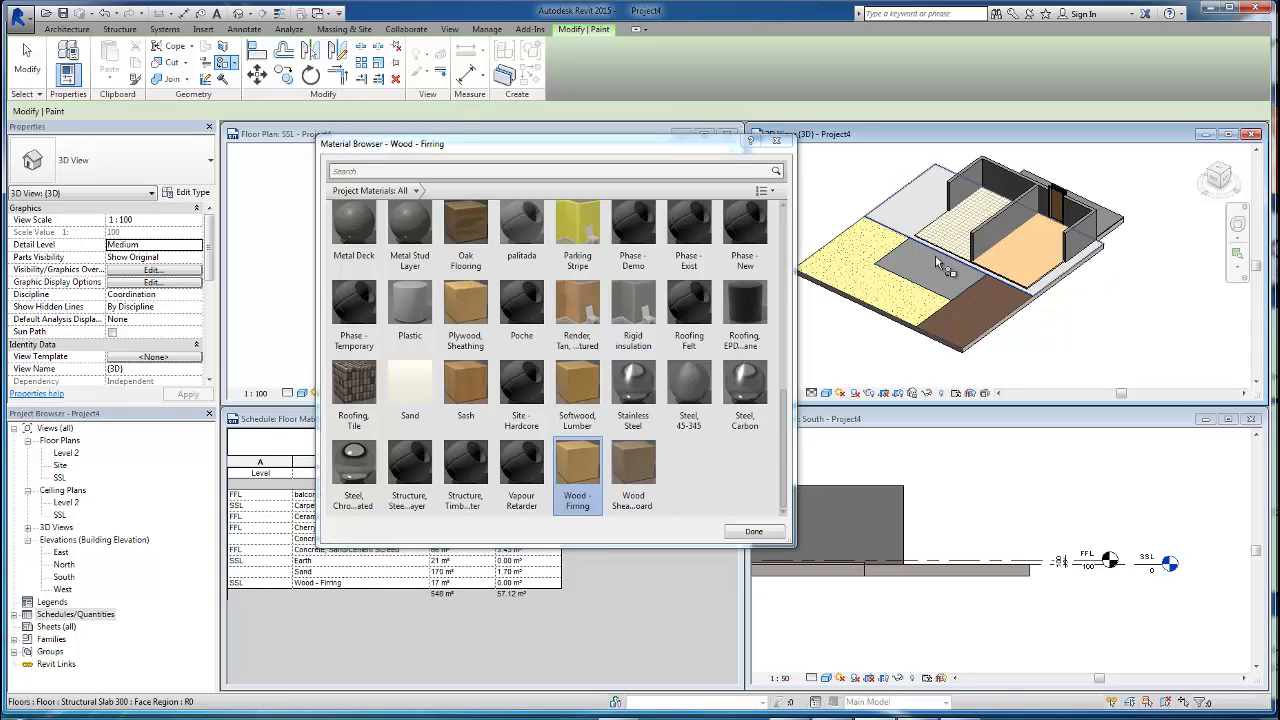
left_click(752, 533)
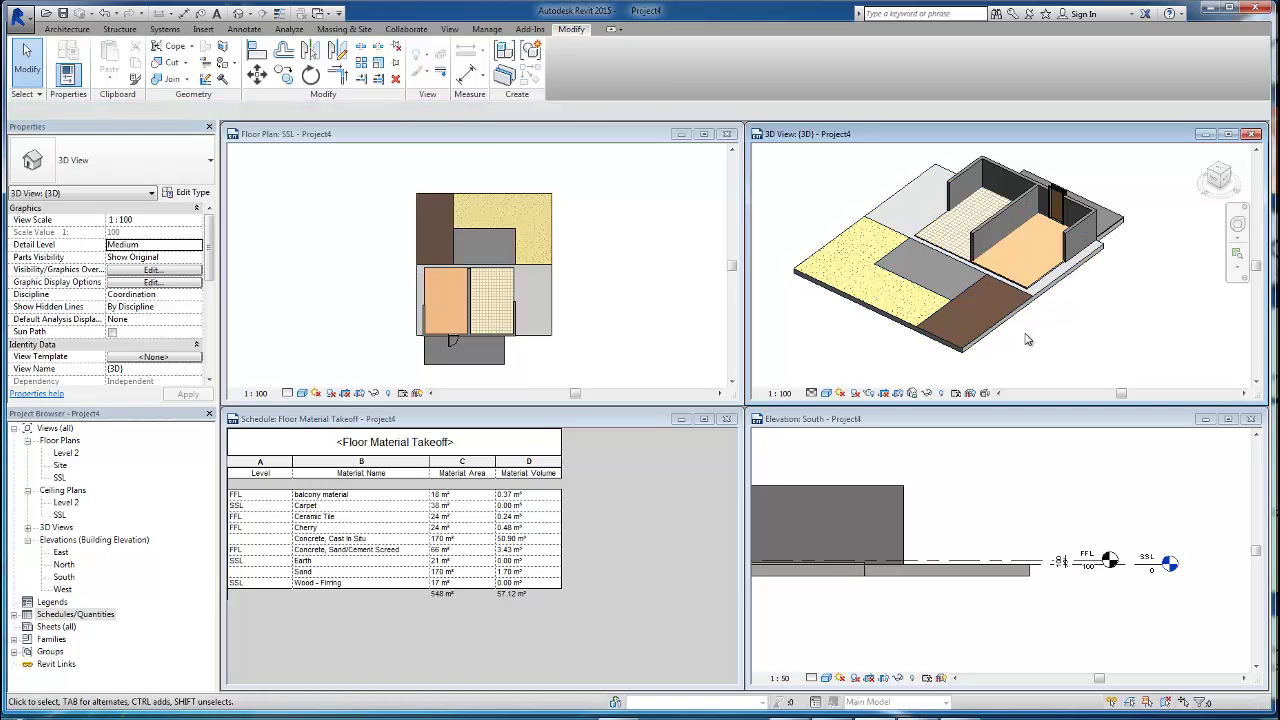
left_click(656, 250)
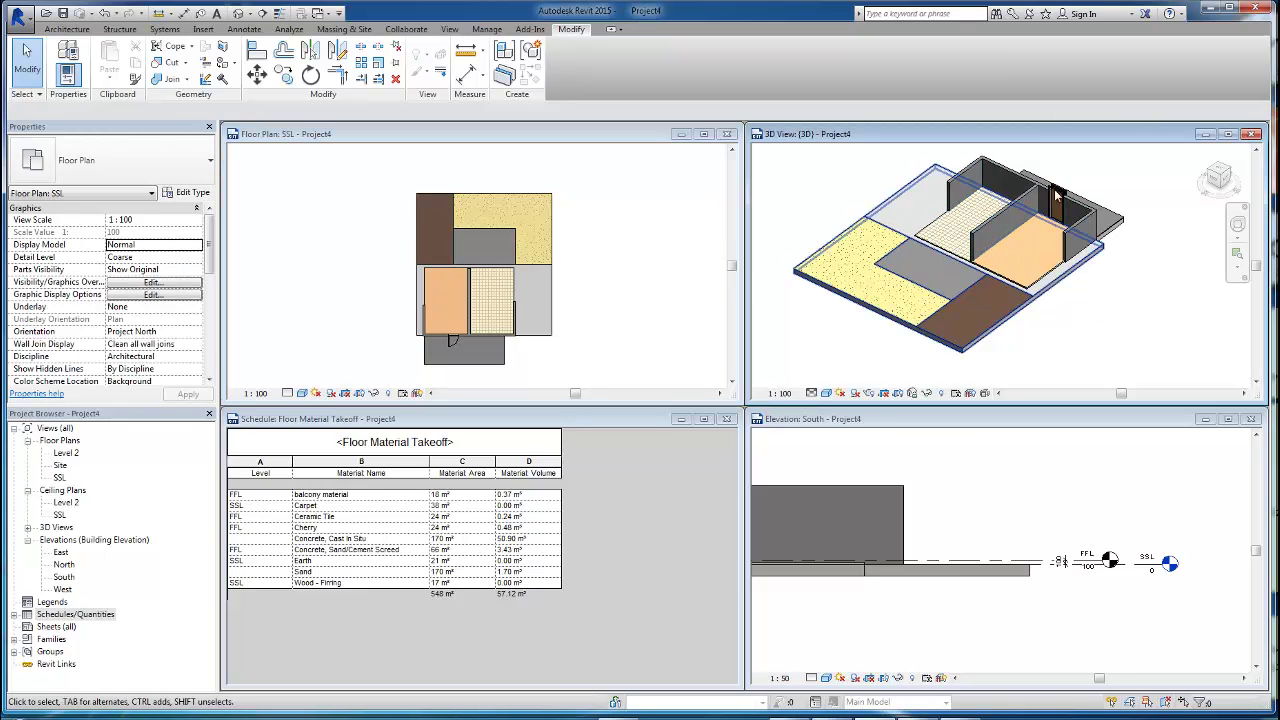
left_click(575, 250)
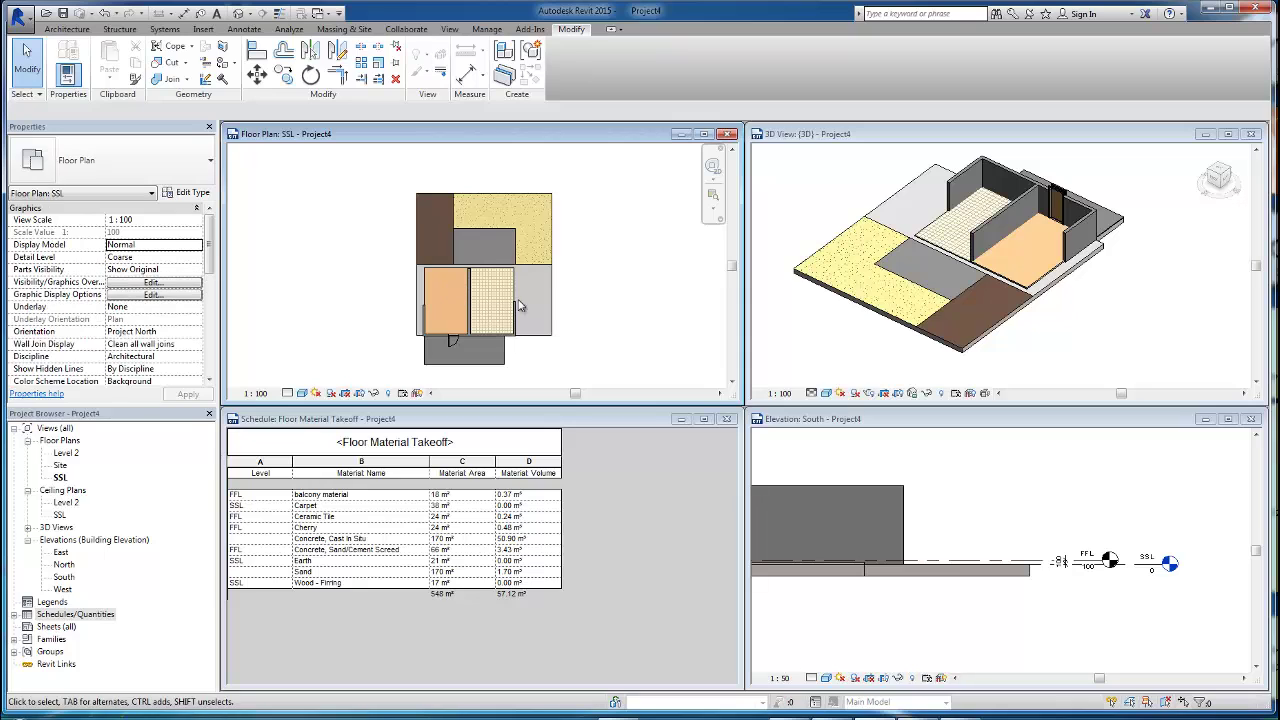
scroll(450, 332, "up", 2)
middle_click_drag(638, 270, 628, 292)
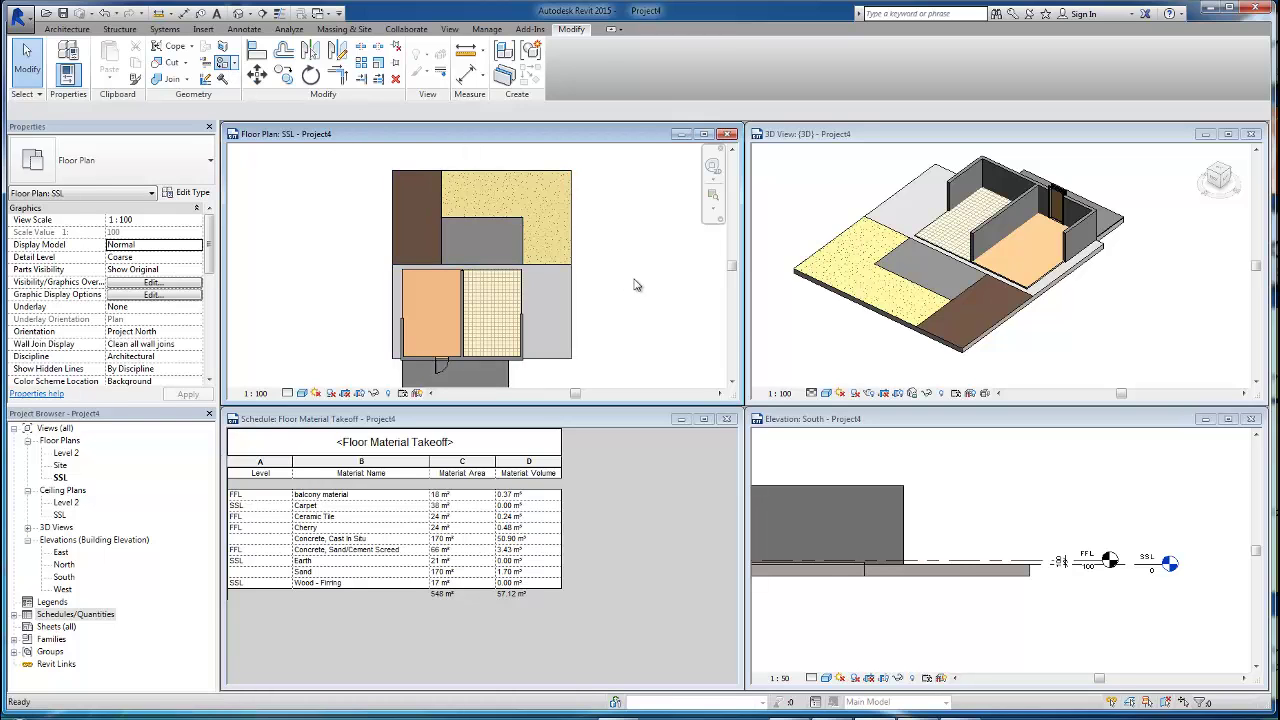
left_click(222, 62)
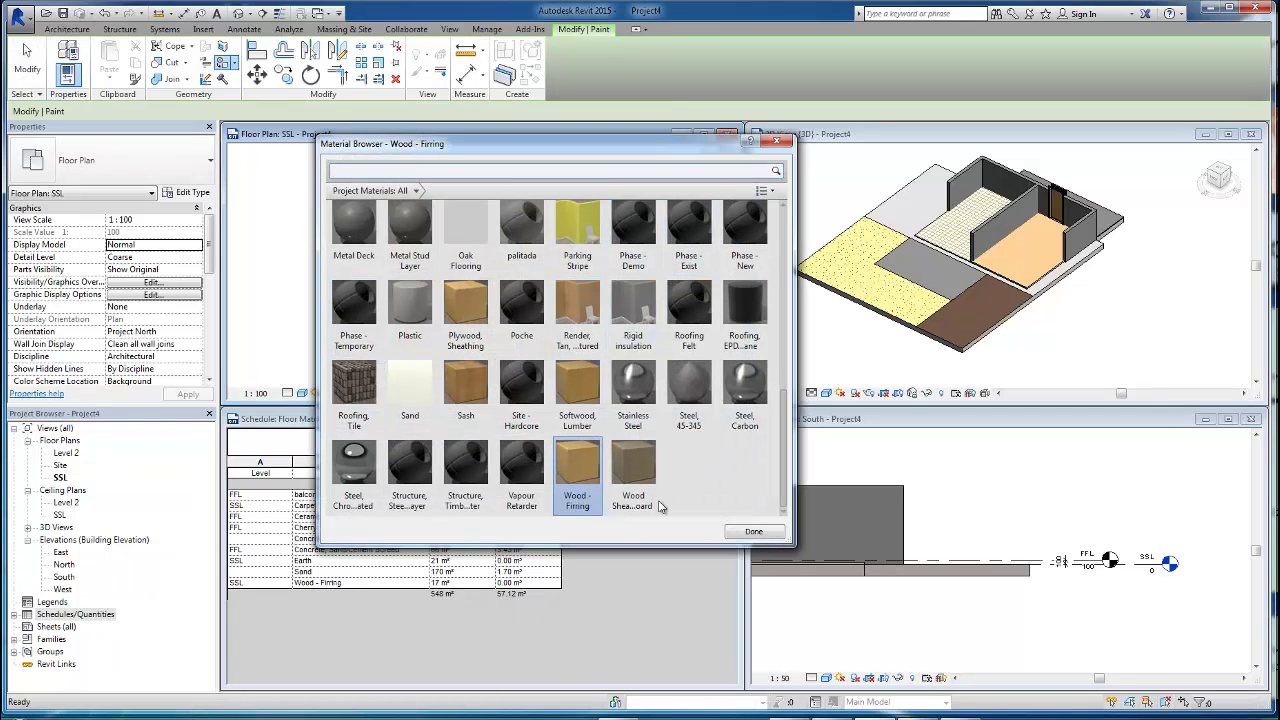
left_click(777, 142)
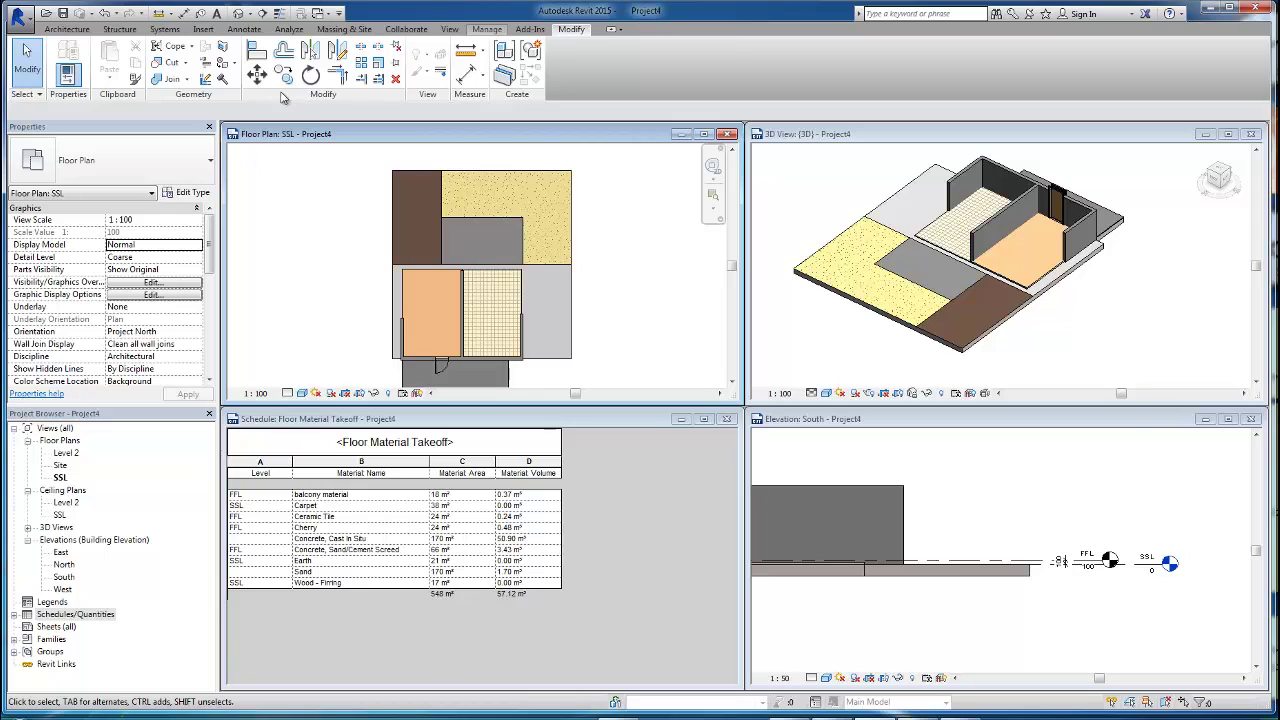
Step: Create a new project material and name it bedroom
left_click(488, 30)
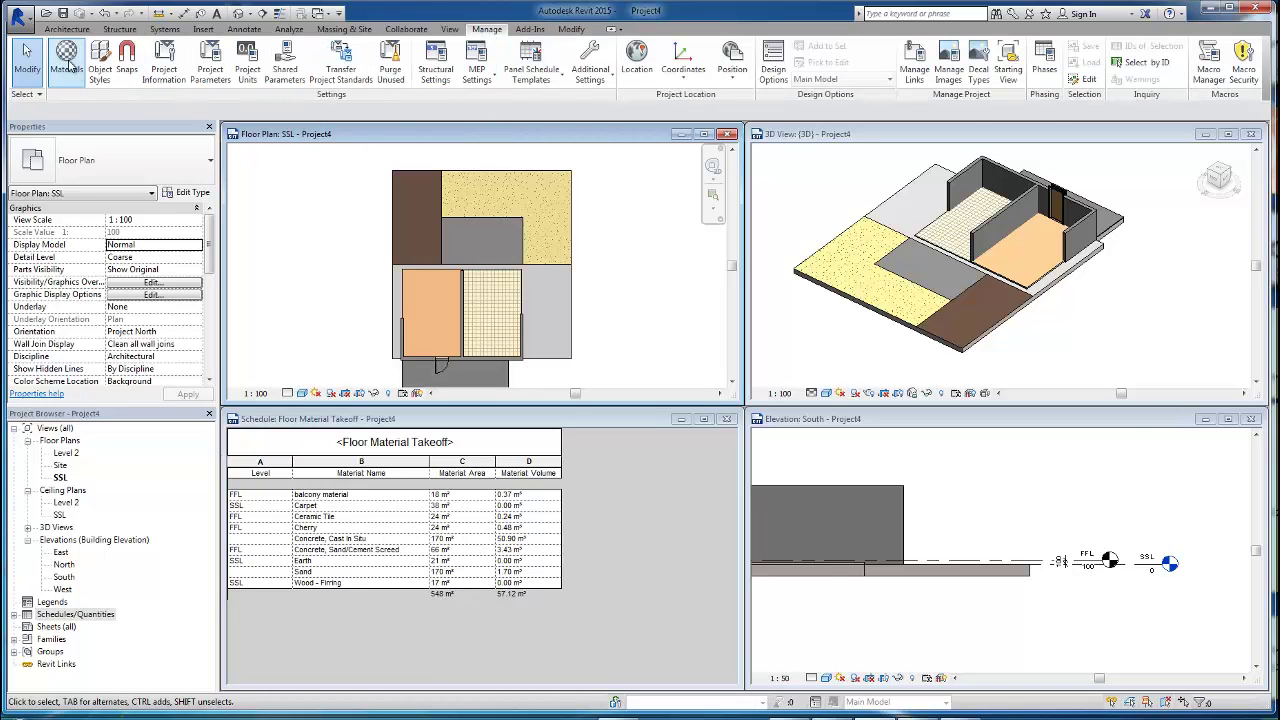
left_click(67, 58)
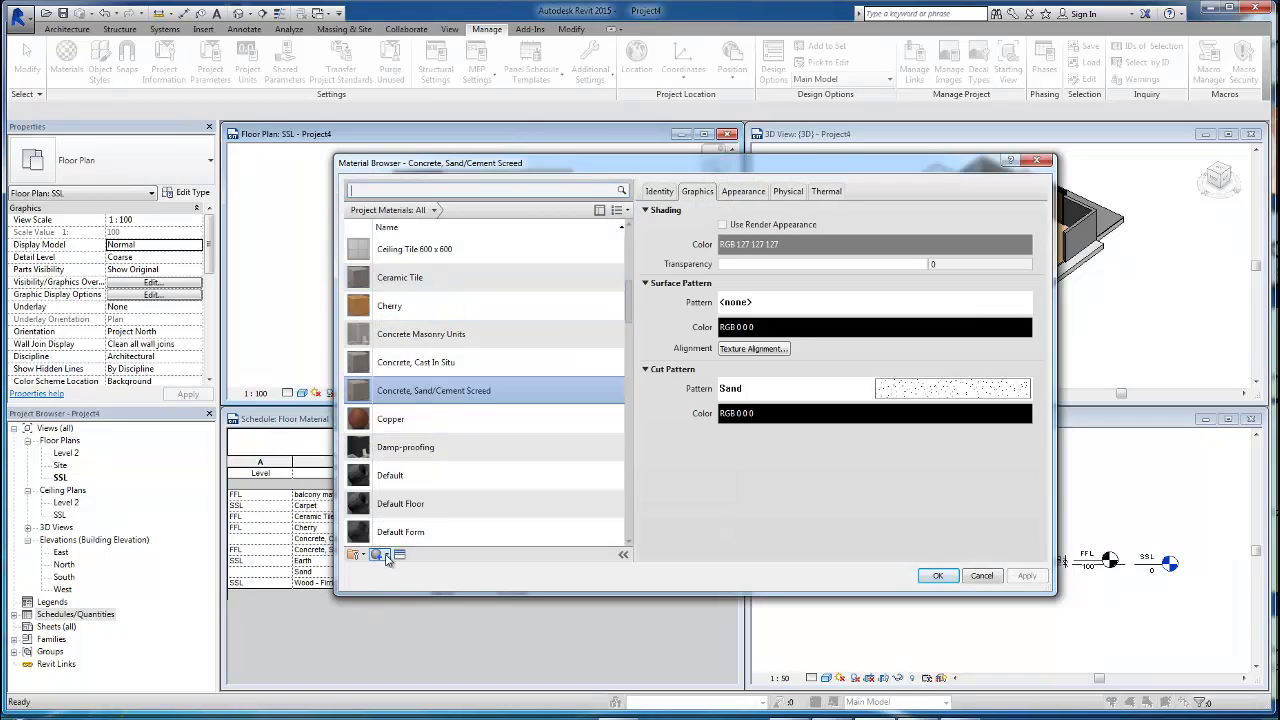
left_click(386, 555)
left_click(425, 571)
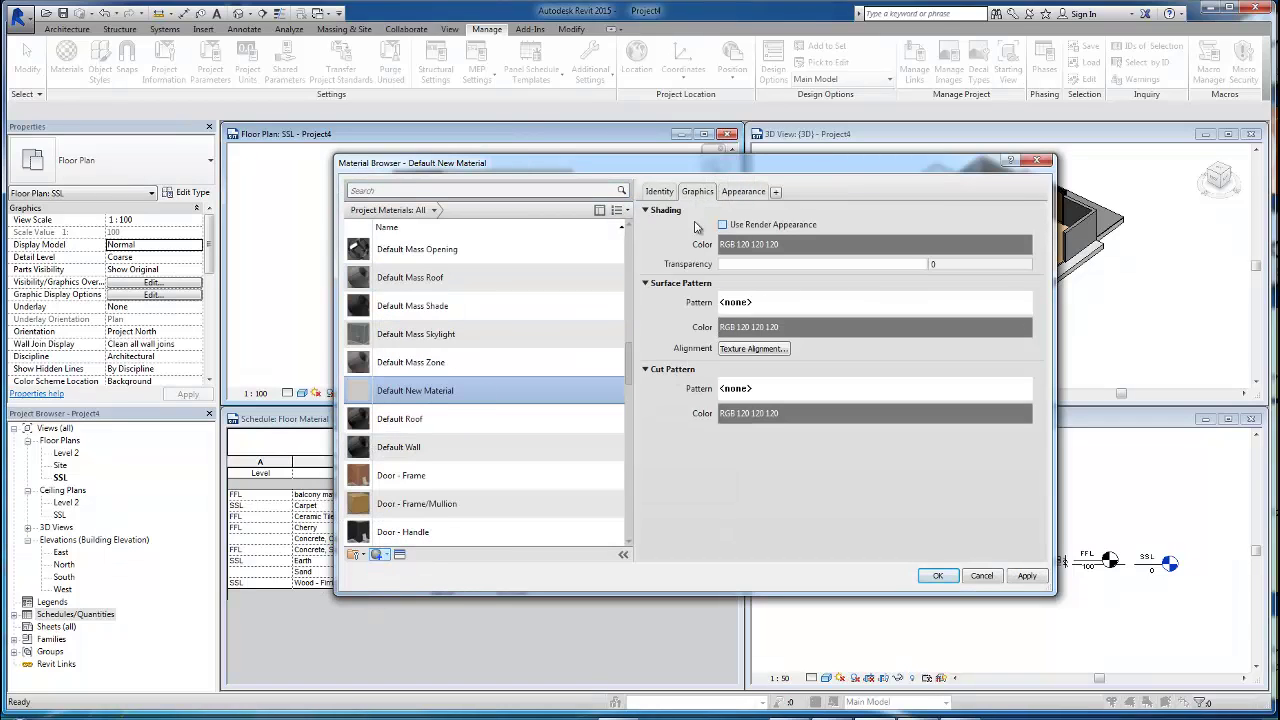
left_click(661, 192)
left_click(833, 212)
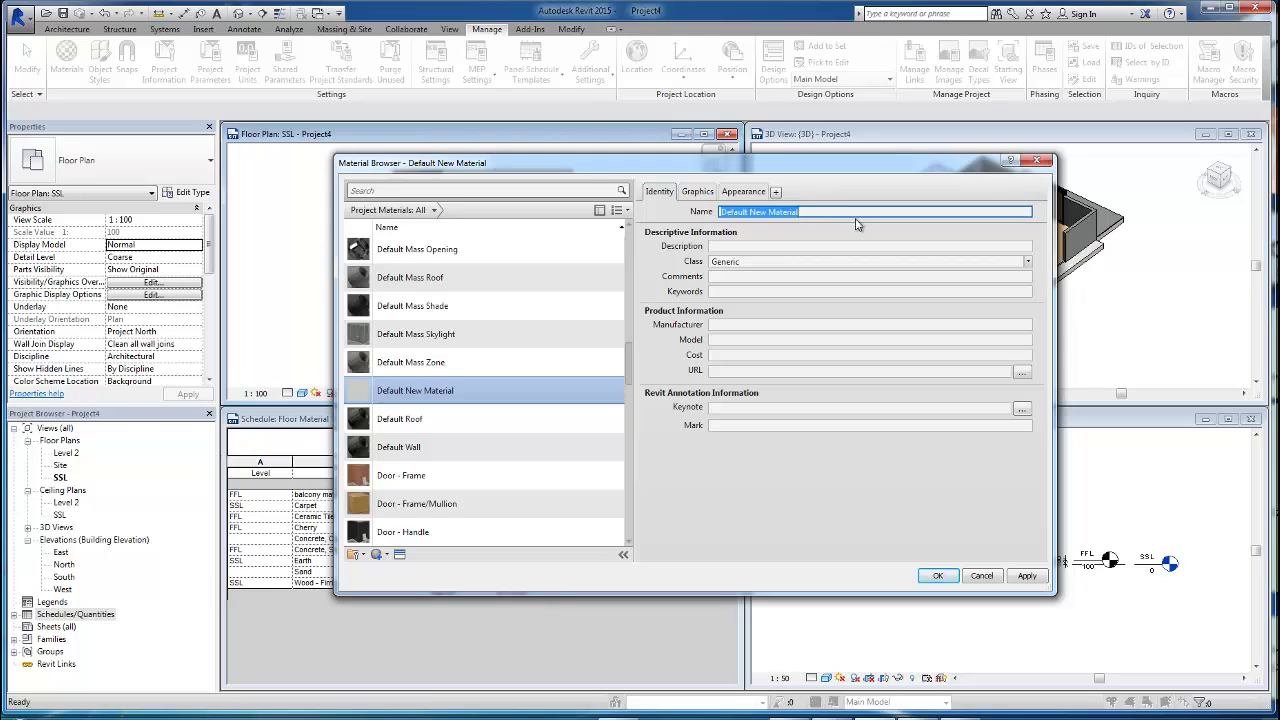
type("be")
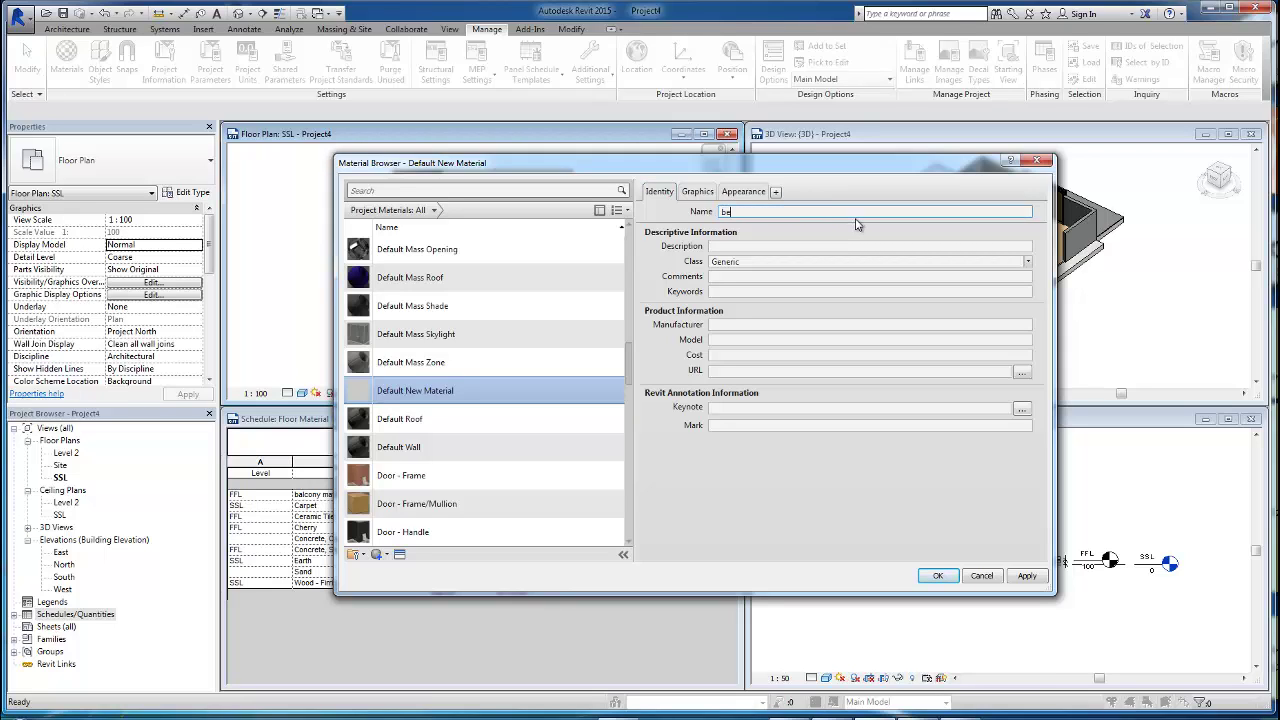
type("droom")
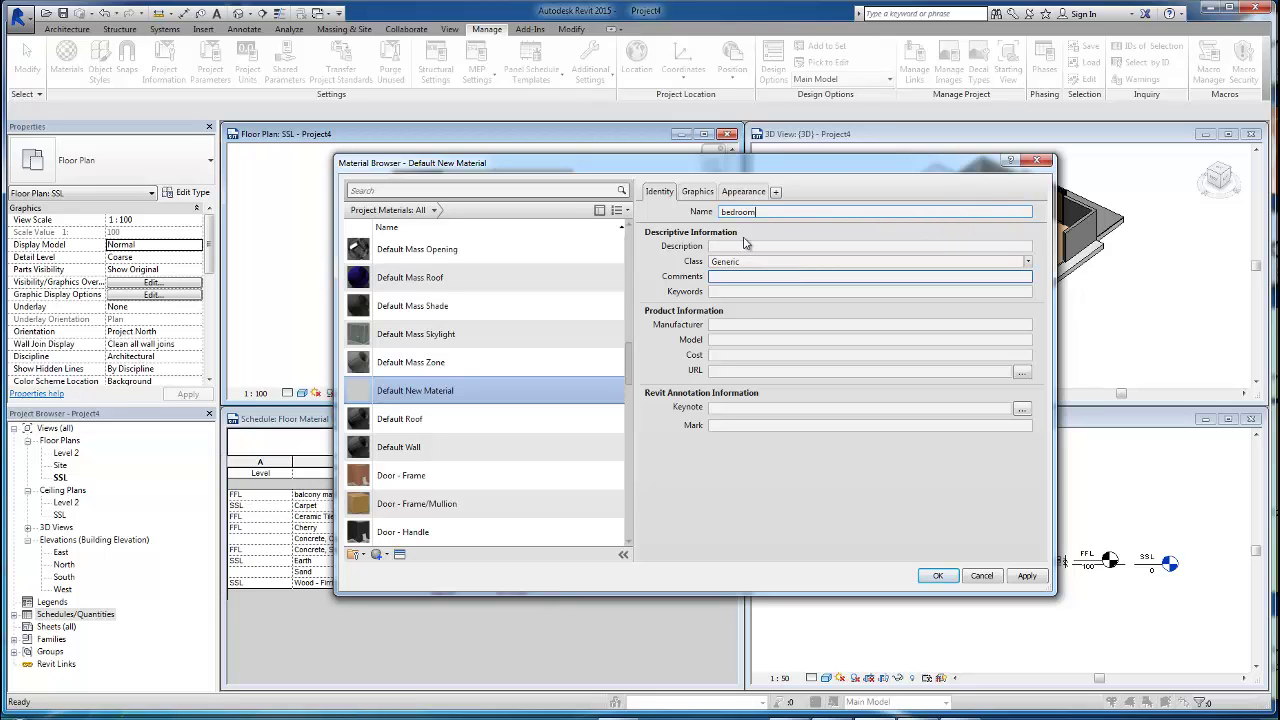
Step: Open the Pantone color choices for the bedroom material's shading color and discard the new material without picking a color
left_click(697, 191)
left_click(783, 248)
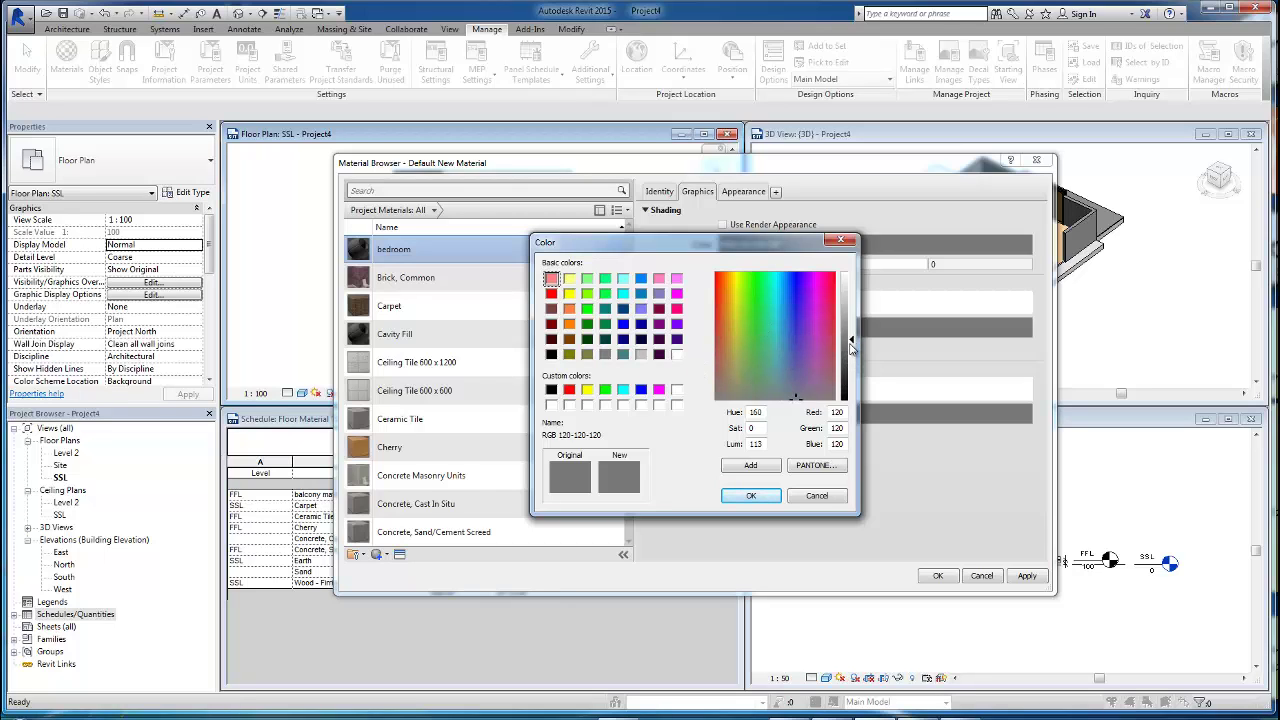
left_click(816, 466)
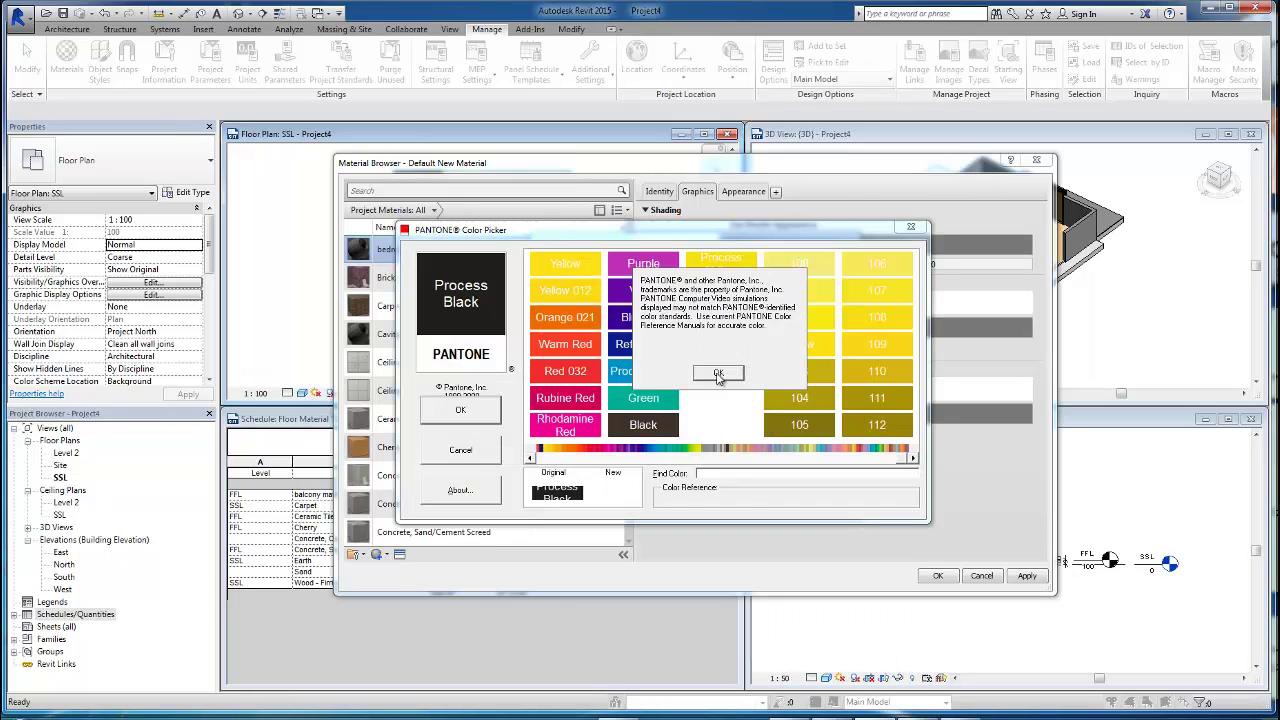
left_click(718, 374)
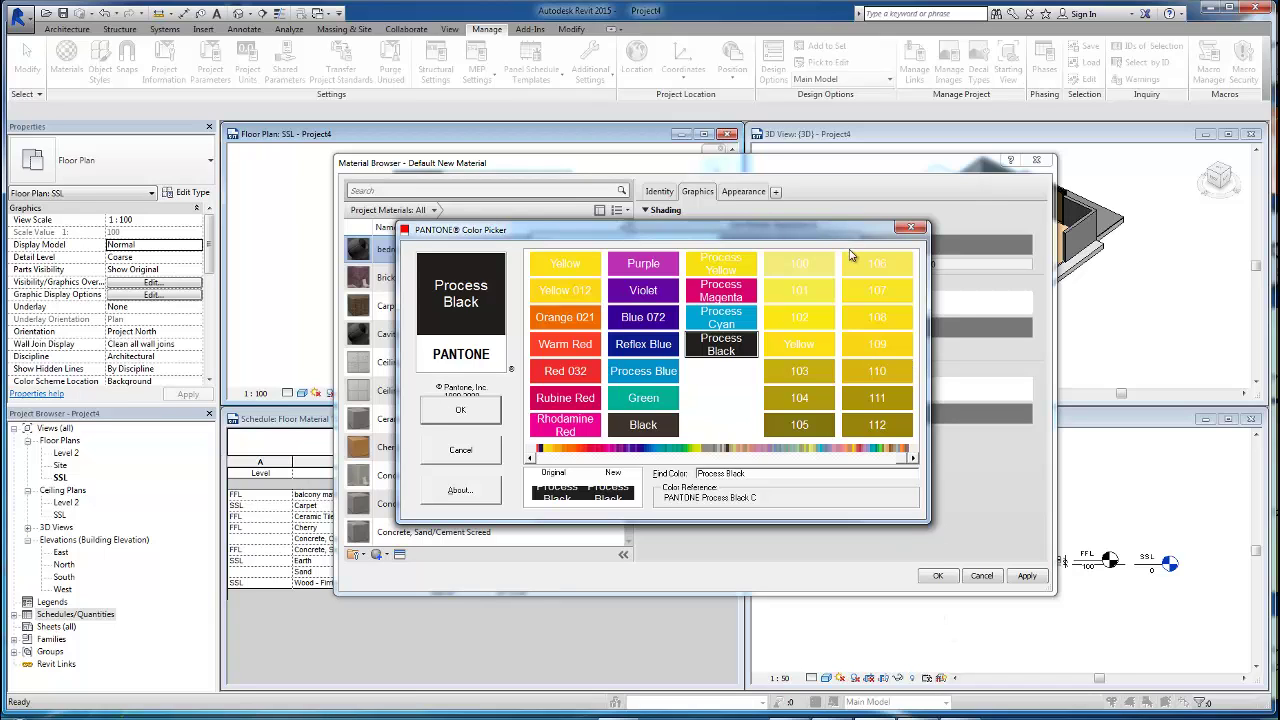
left_click(911, 228)
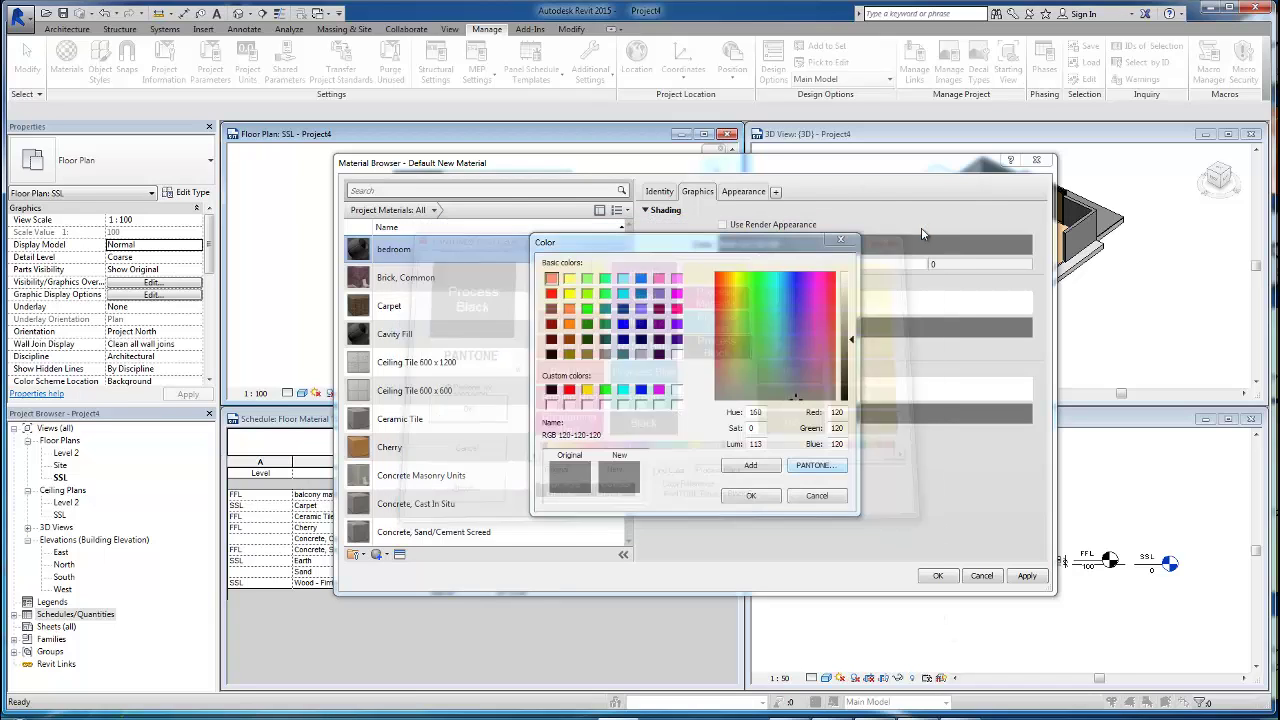
left_click(815, 496)
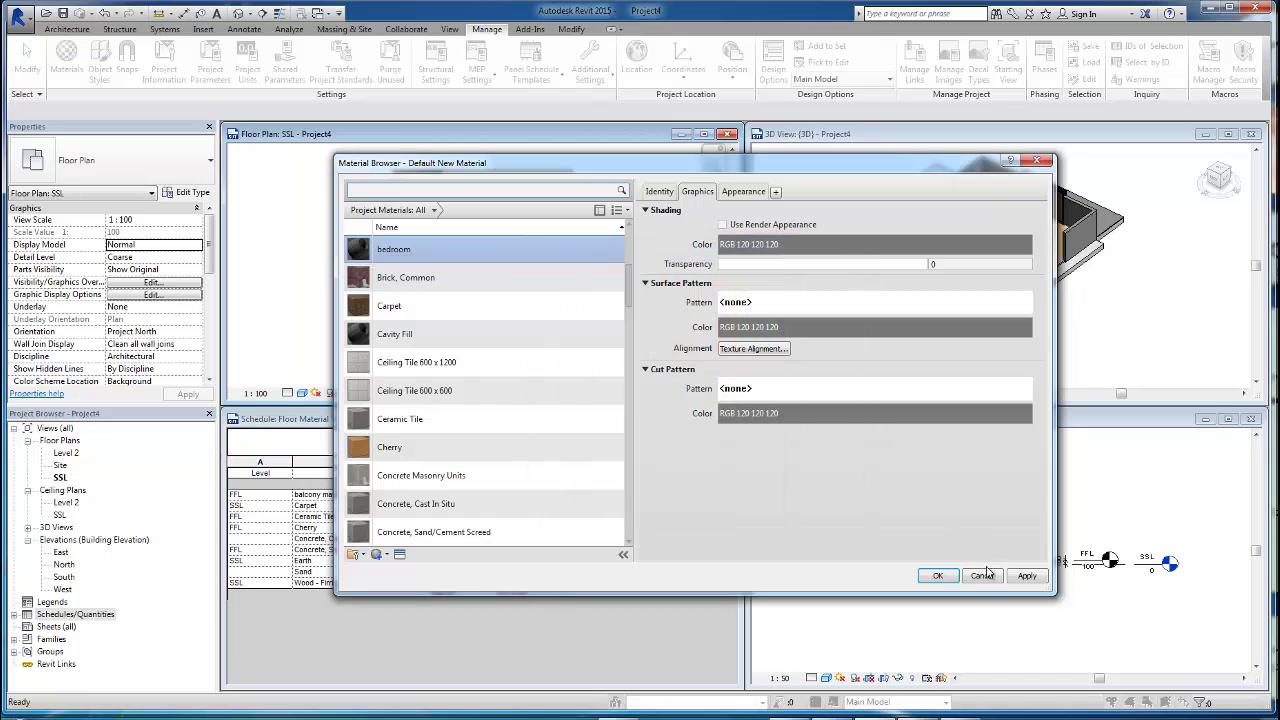
left_click(984, 572)
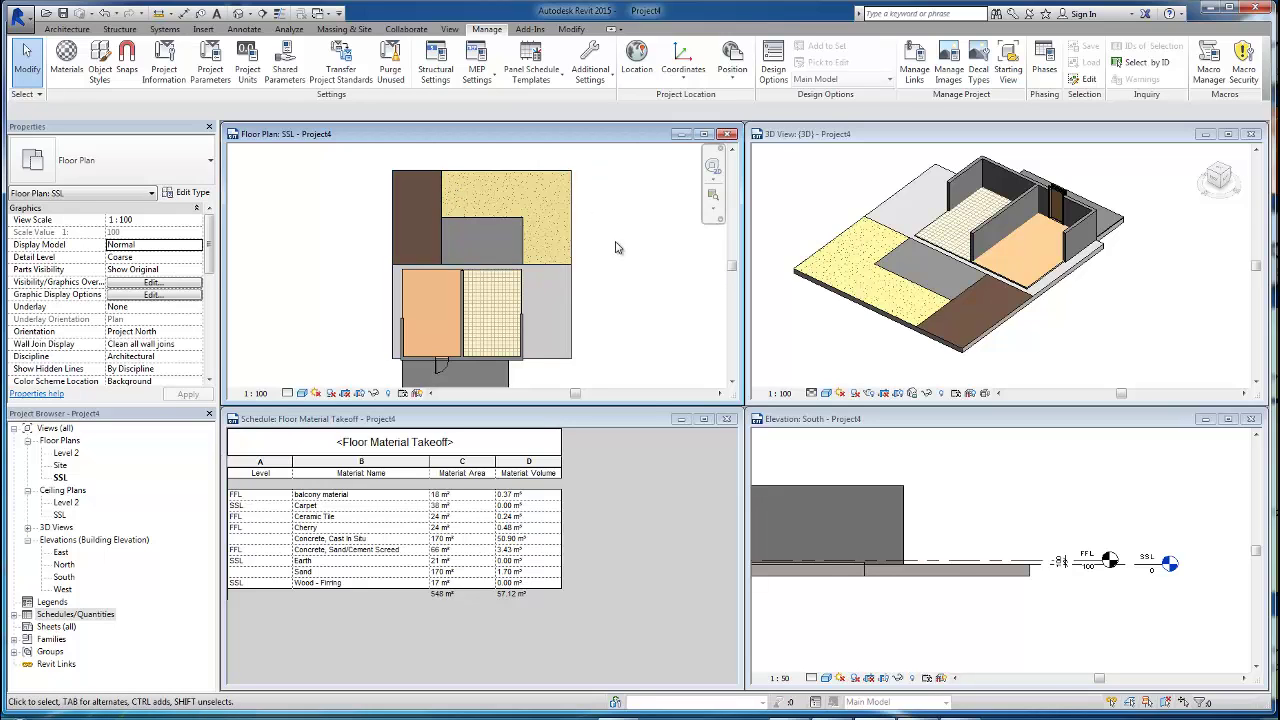
left_click(574, 219)
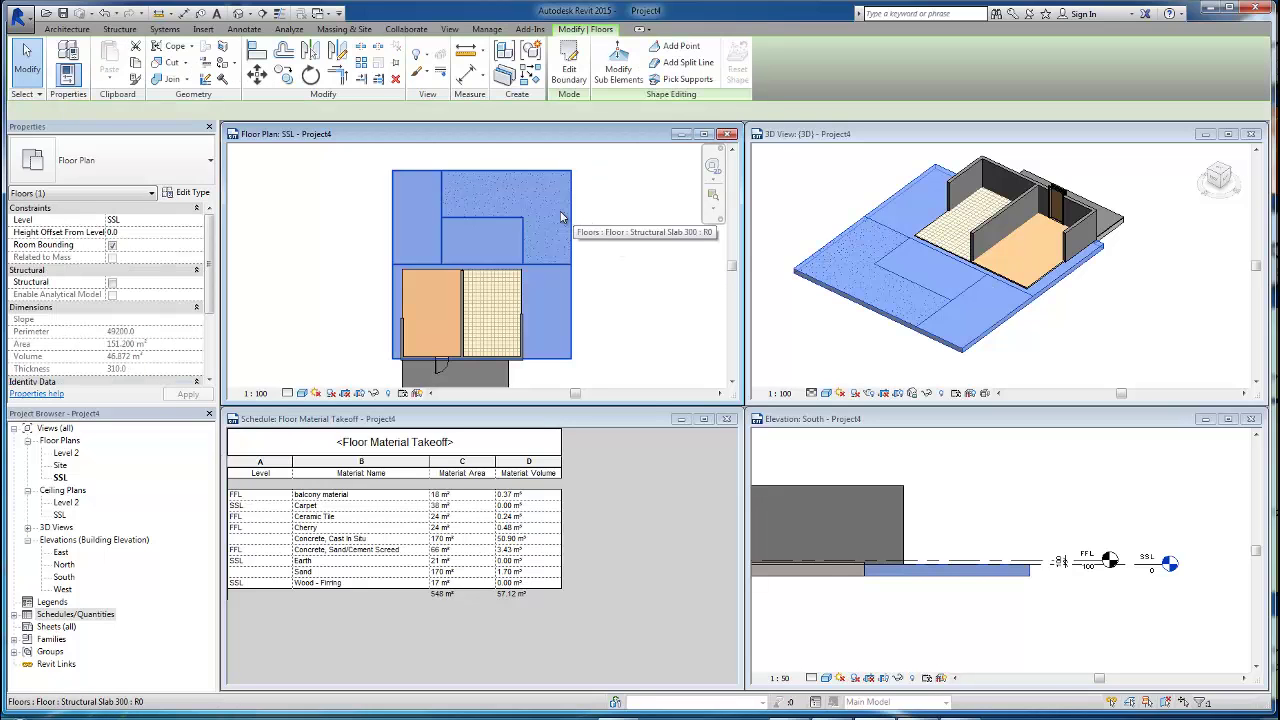
left_click(600, 228)
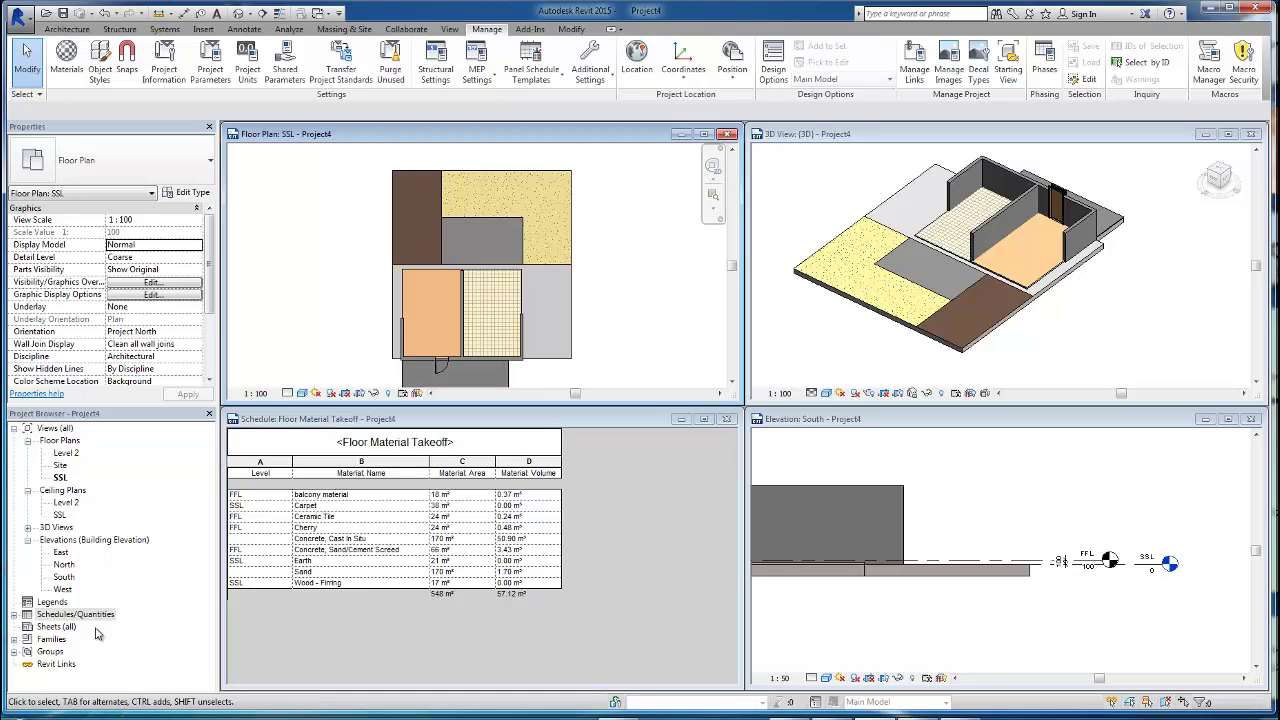
Step: Start a new material takeoff for the Floors category in the New Construction phase
right_click(68, 616)
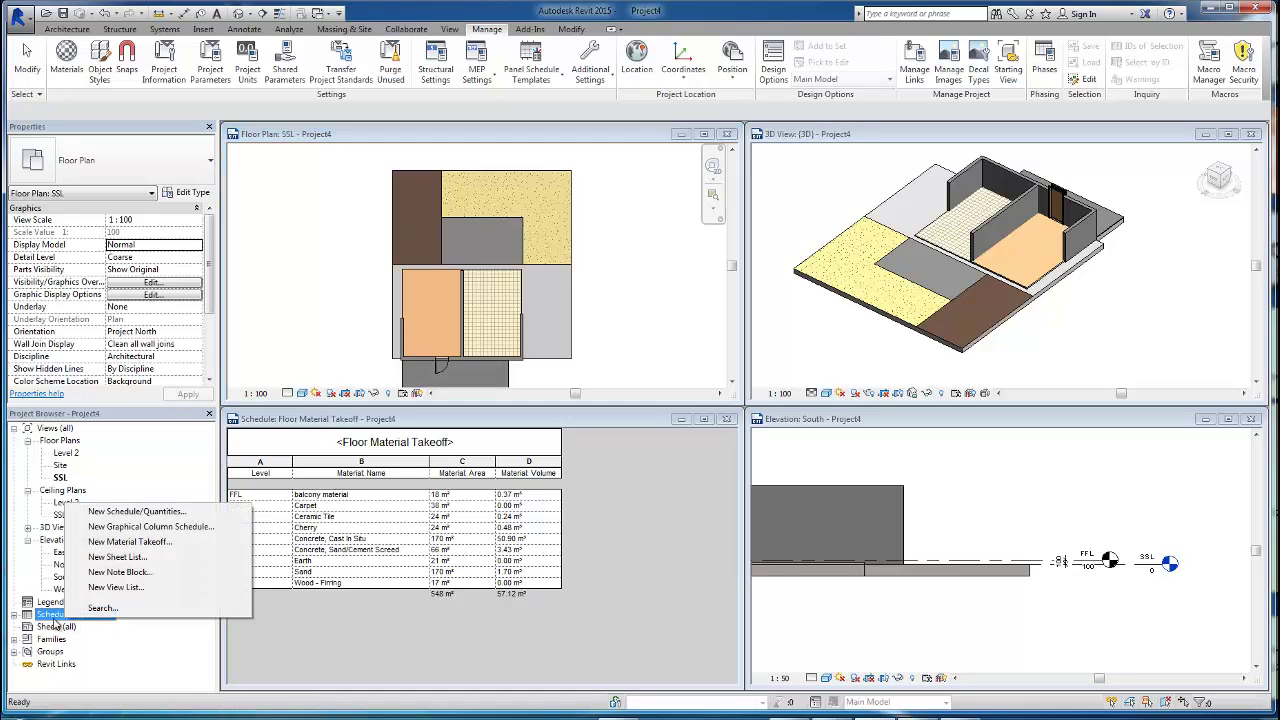
left_click(130, 543)
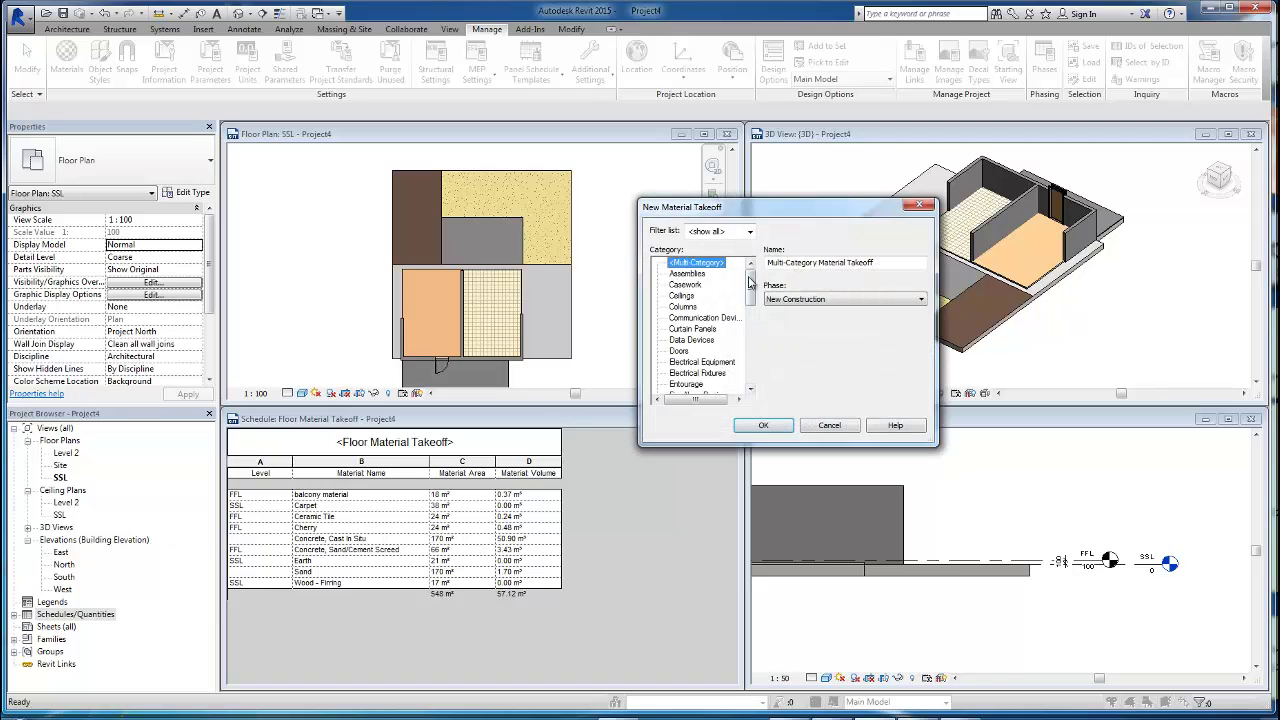
left_click(703, 343)
key("f")
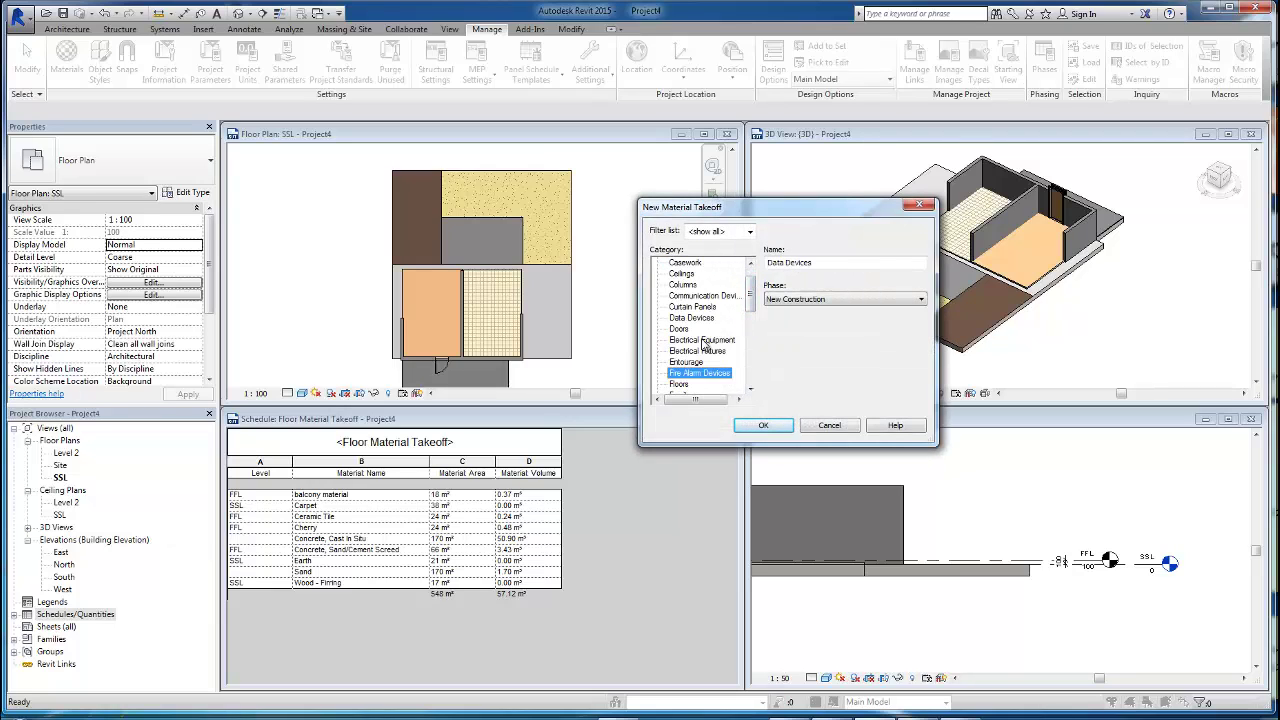
key("f")
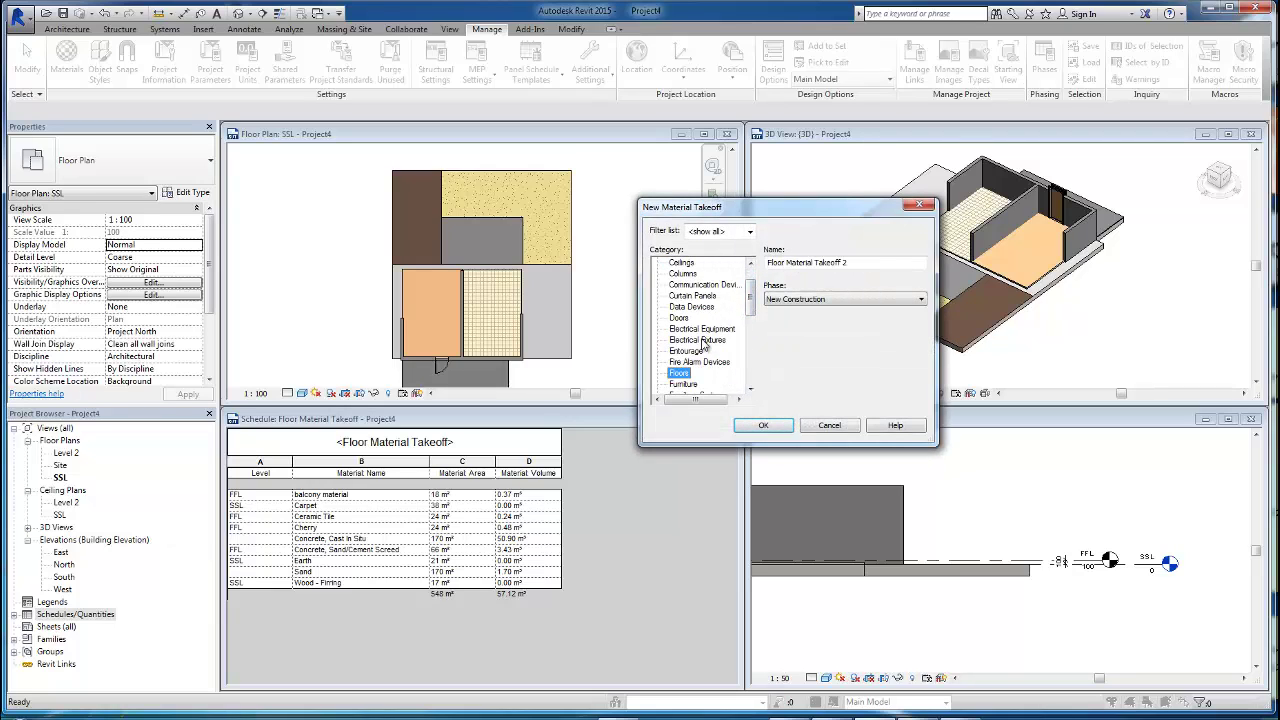
left_click(763, 425)
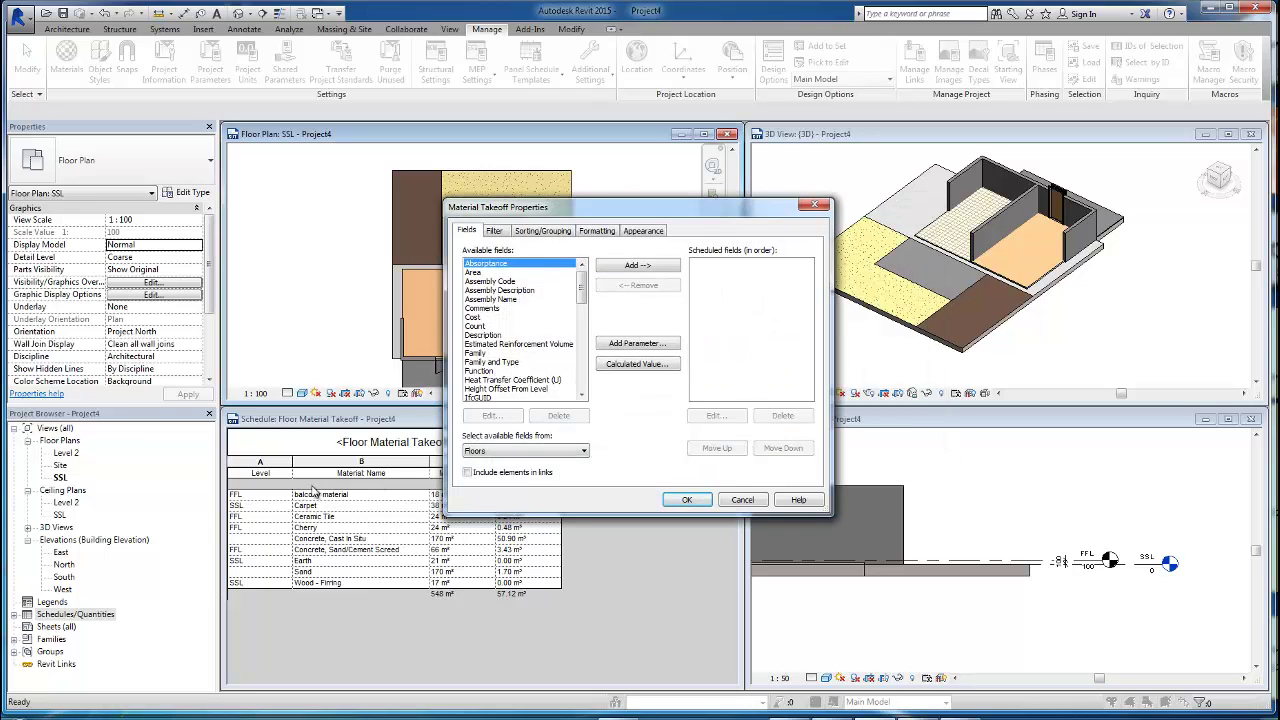
Step: Add the fields Level, Material: Name, Material: Area and Material: Volume to the floor takeoff and generate the schedule
left_click(488, 300)
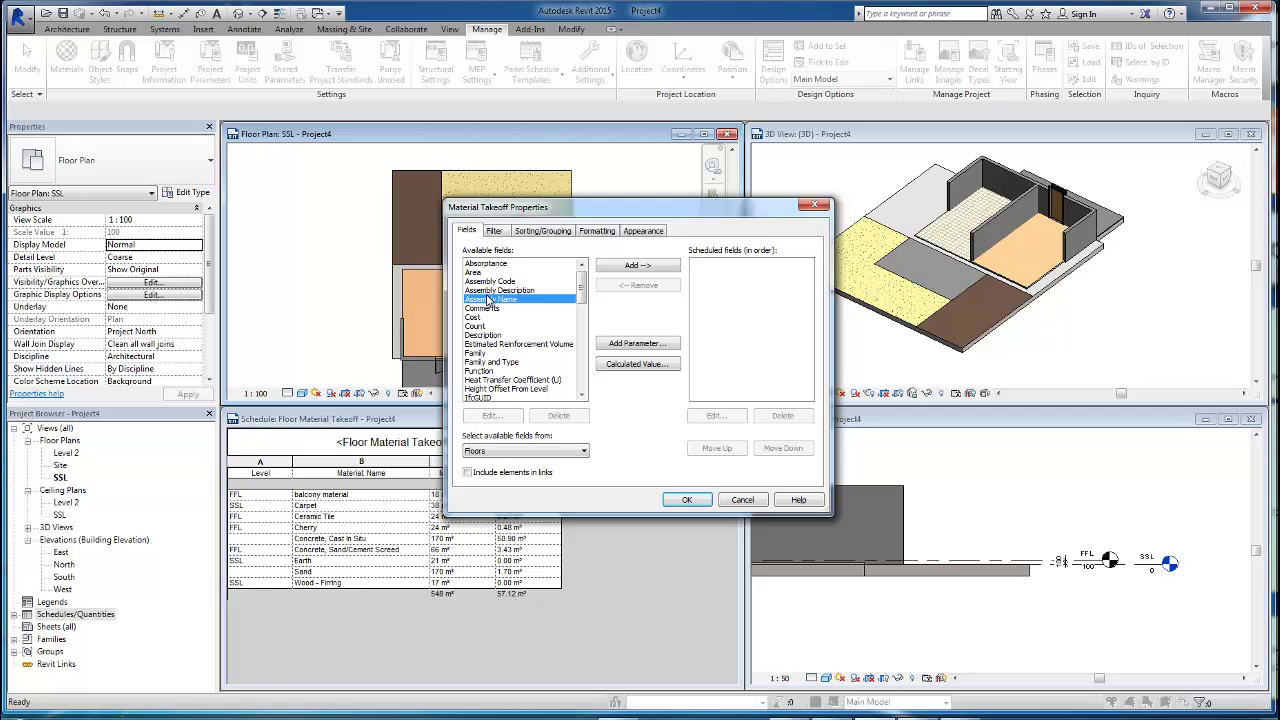
key("l")
left_click(638, 265)
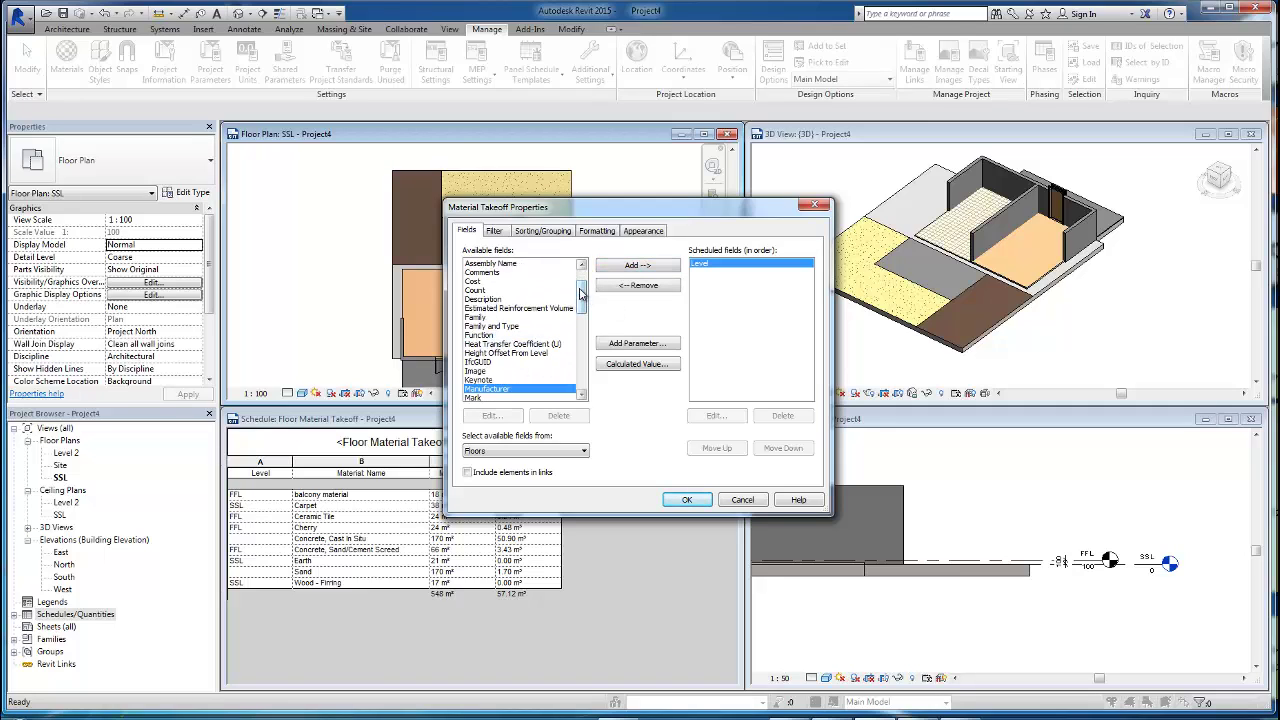
left_click_drag(586, 292, 591, 342)
scroll(585, 340, "up", 1)
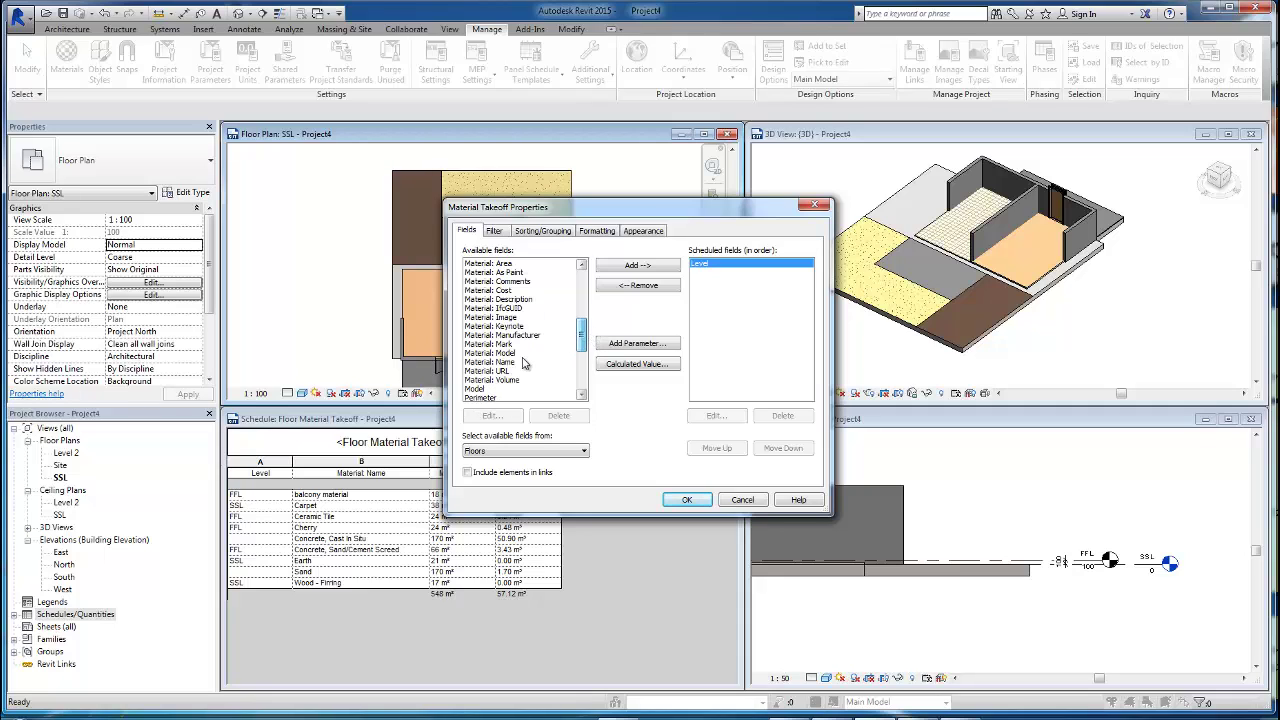
left_click(490, 361)
left_click(638, 267)
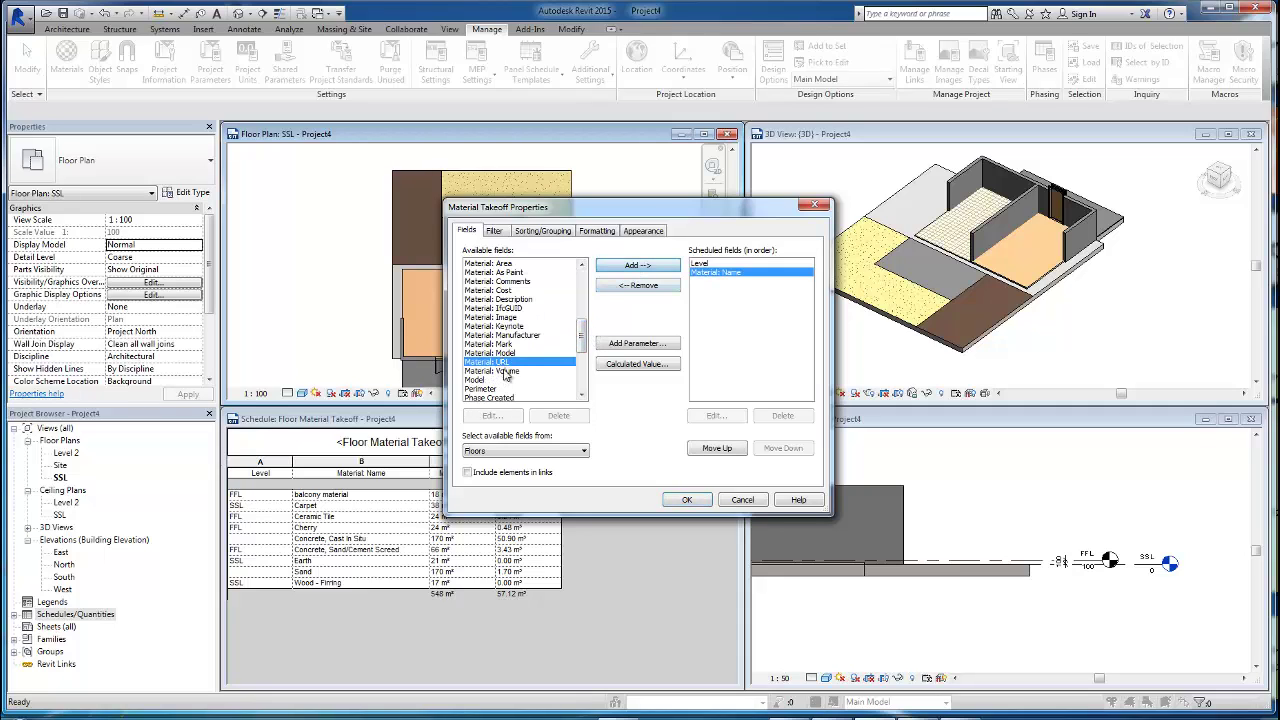
left_click(500, 264)
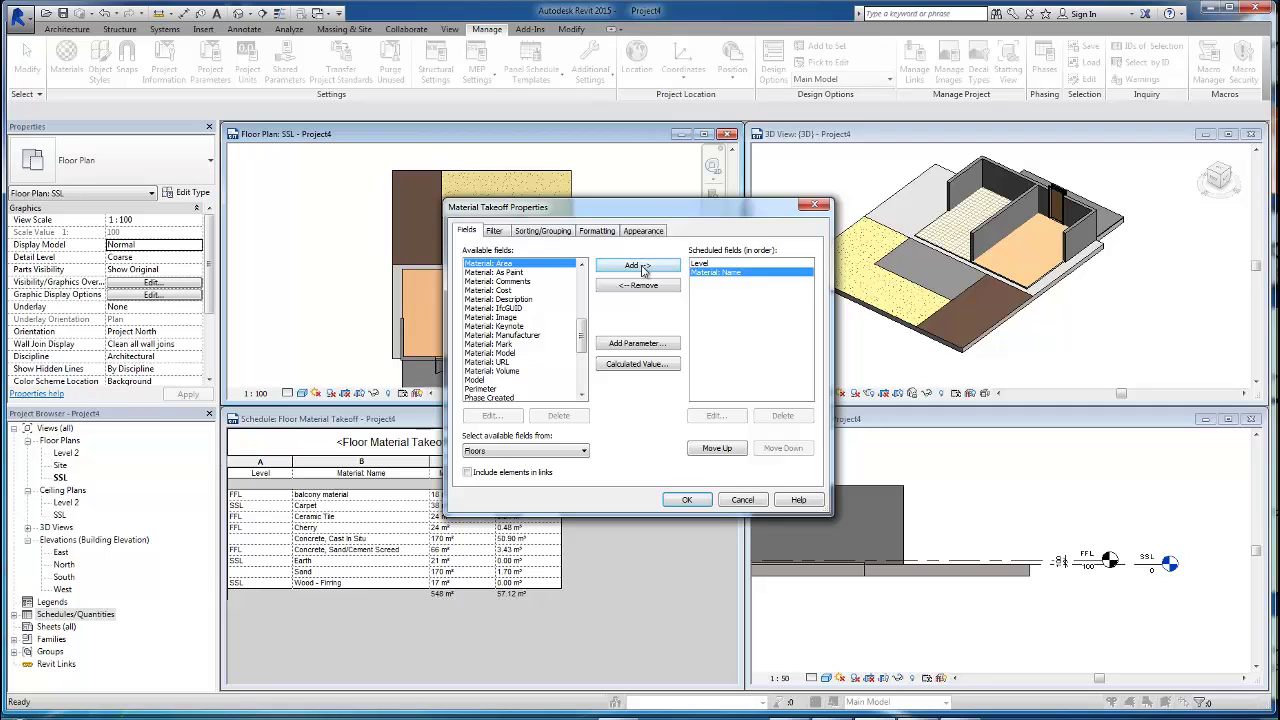
left_click(638, 266)
left_click(510, 370)
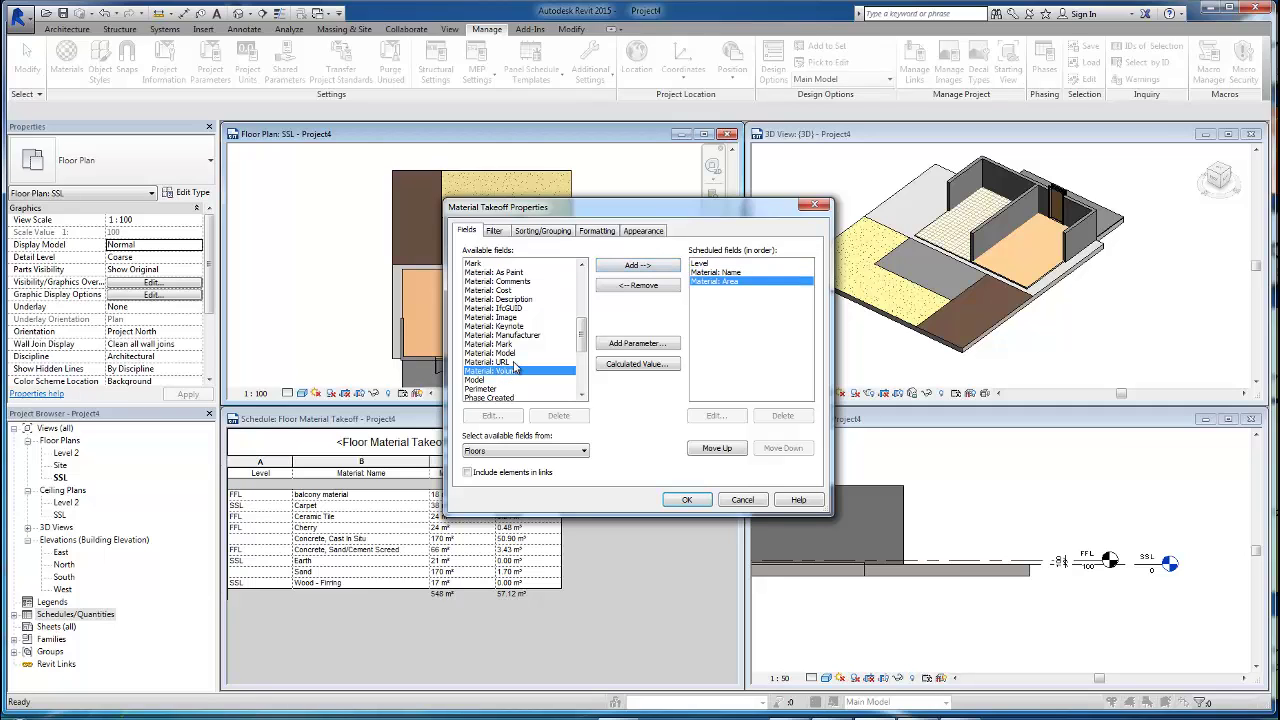
left_click(645, 266)
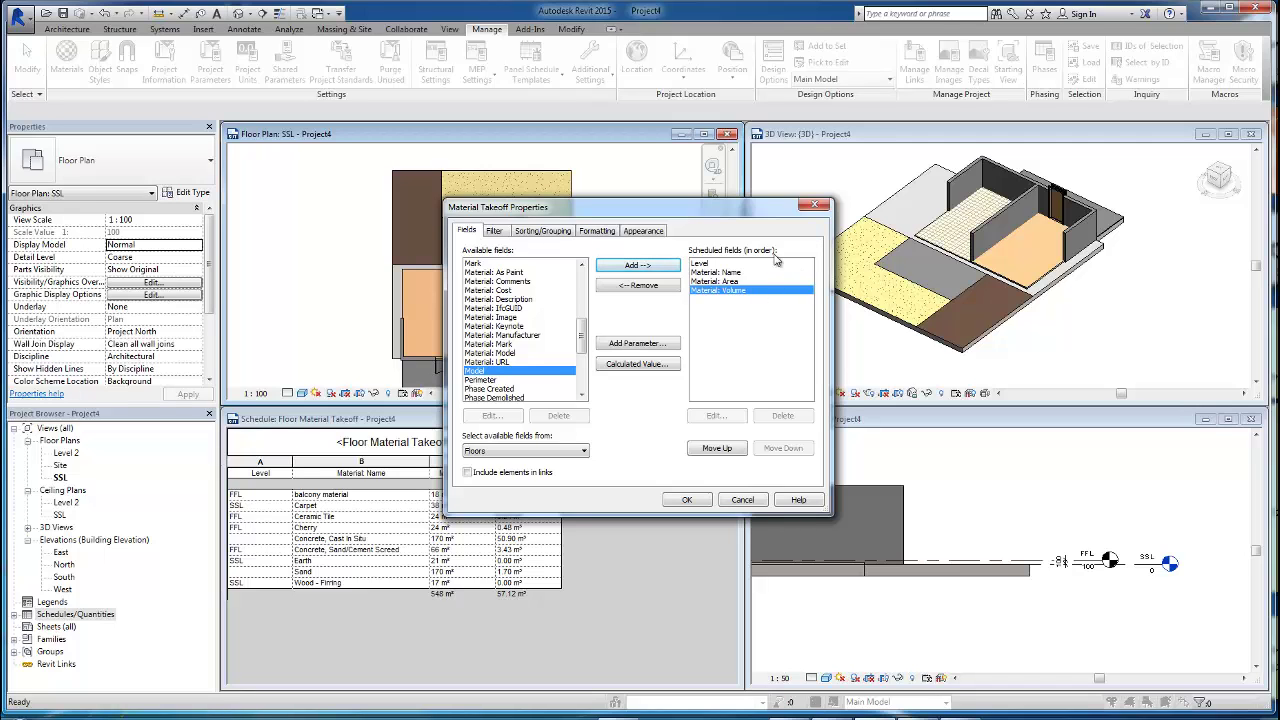
left_click(689, 500)
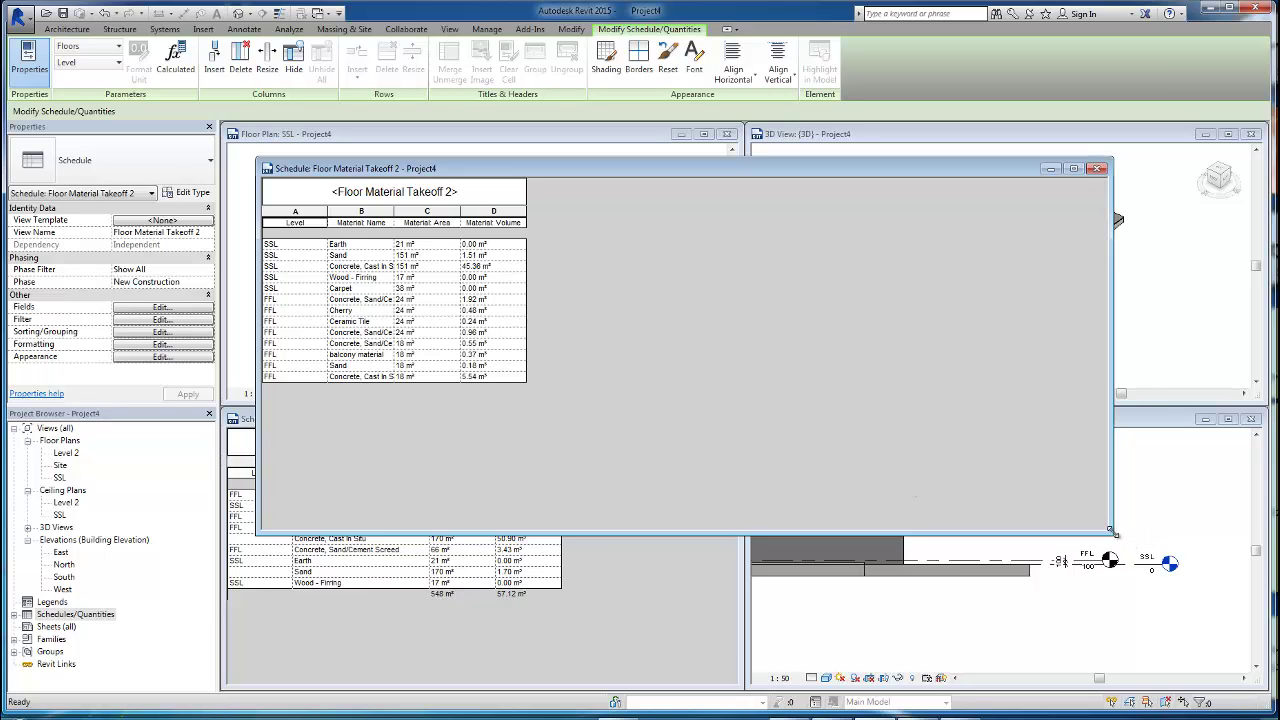
Step: Shrink the new takeoff's window to fit its table and move it between the plan and 3D views
left_click_drag(1112, 531, 566, 414)
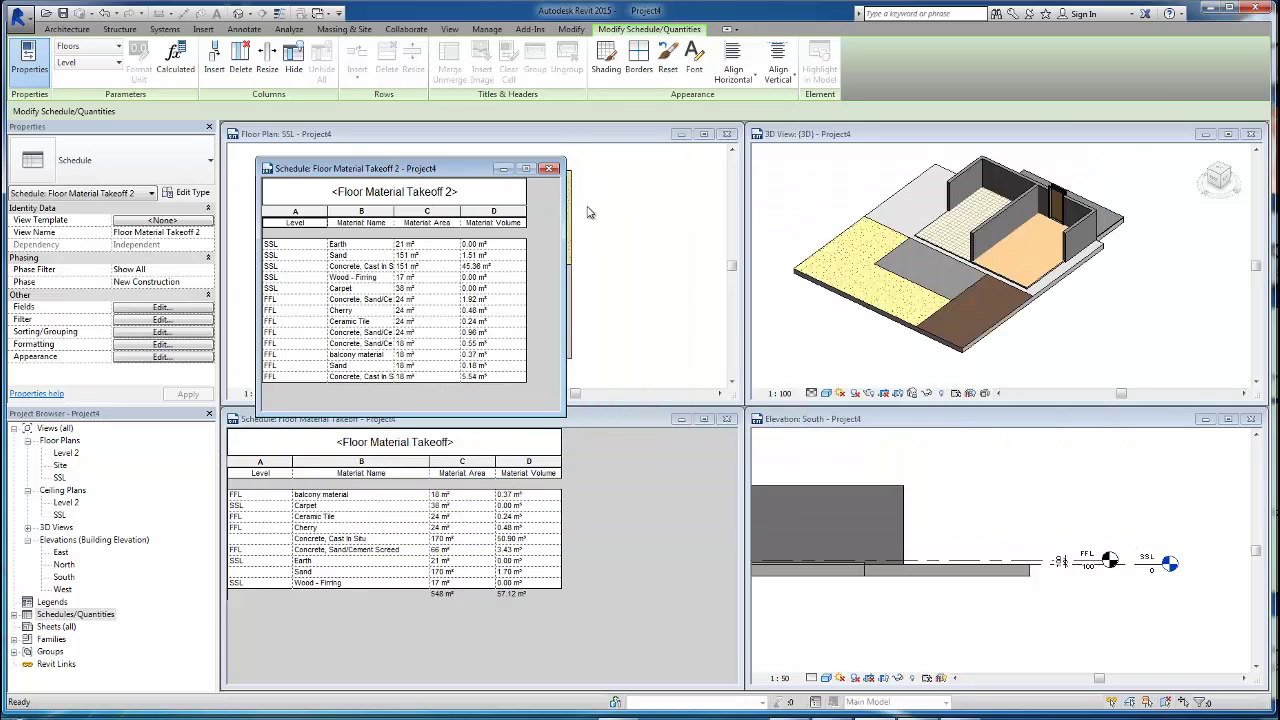
left_click_drag(400, 168, 645, 231)
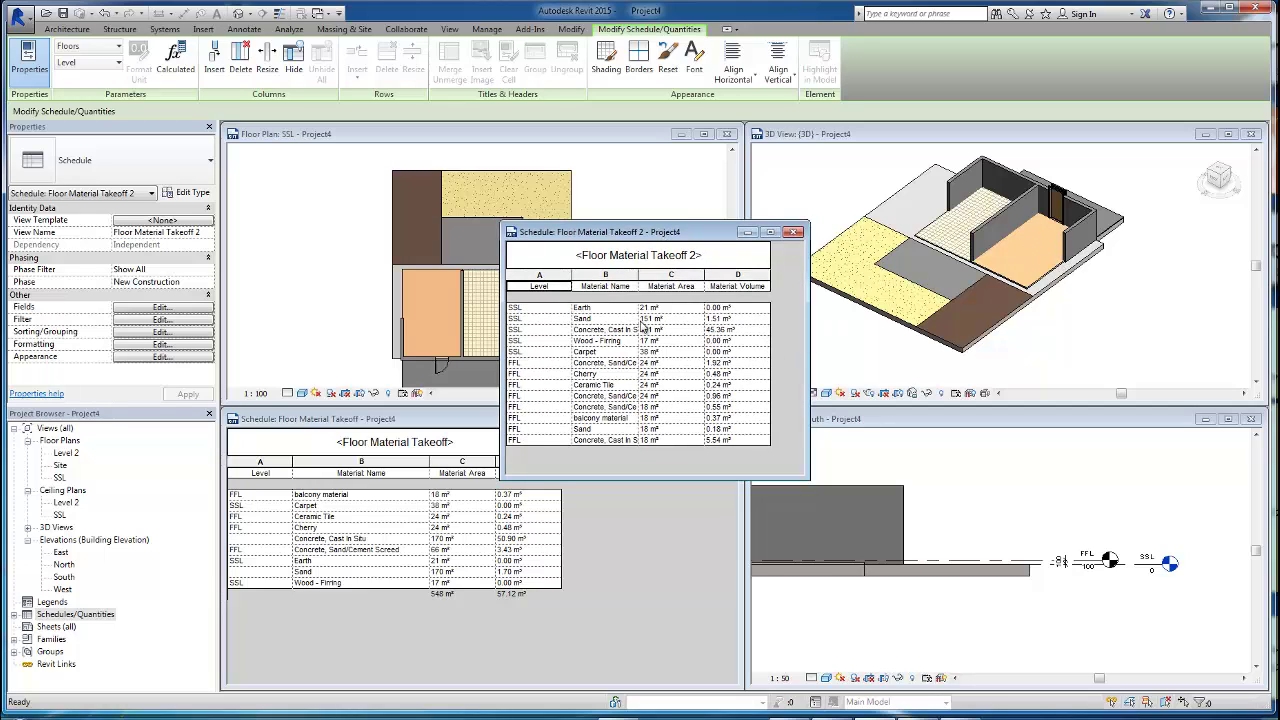
left_click_drag(712, 232, 666, 259)
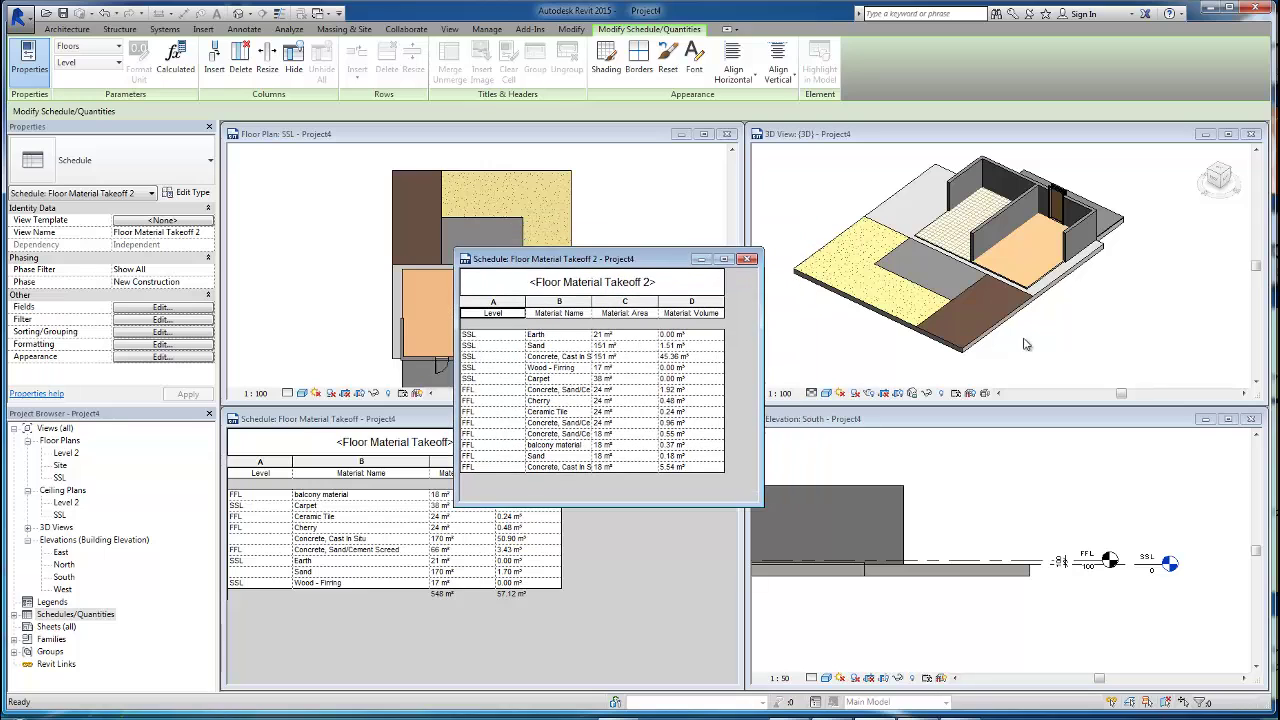
Step: Select the structural slab in the 3D view, clear the selection, and bring up the element modification tools
left_click(990, 322)
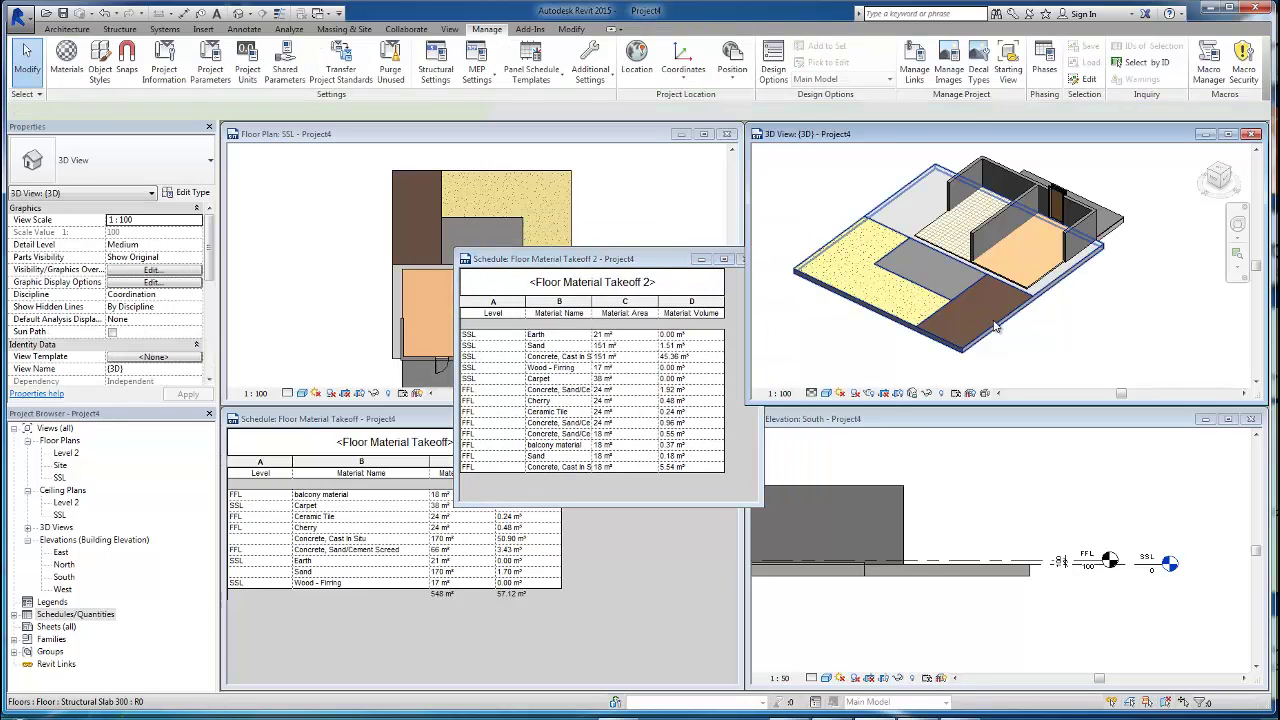
left_click(995, 325)
left_click(1046, 360)
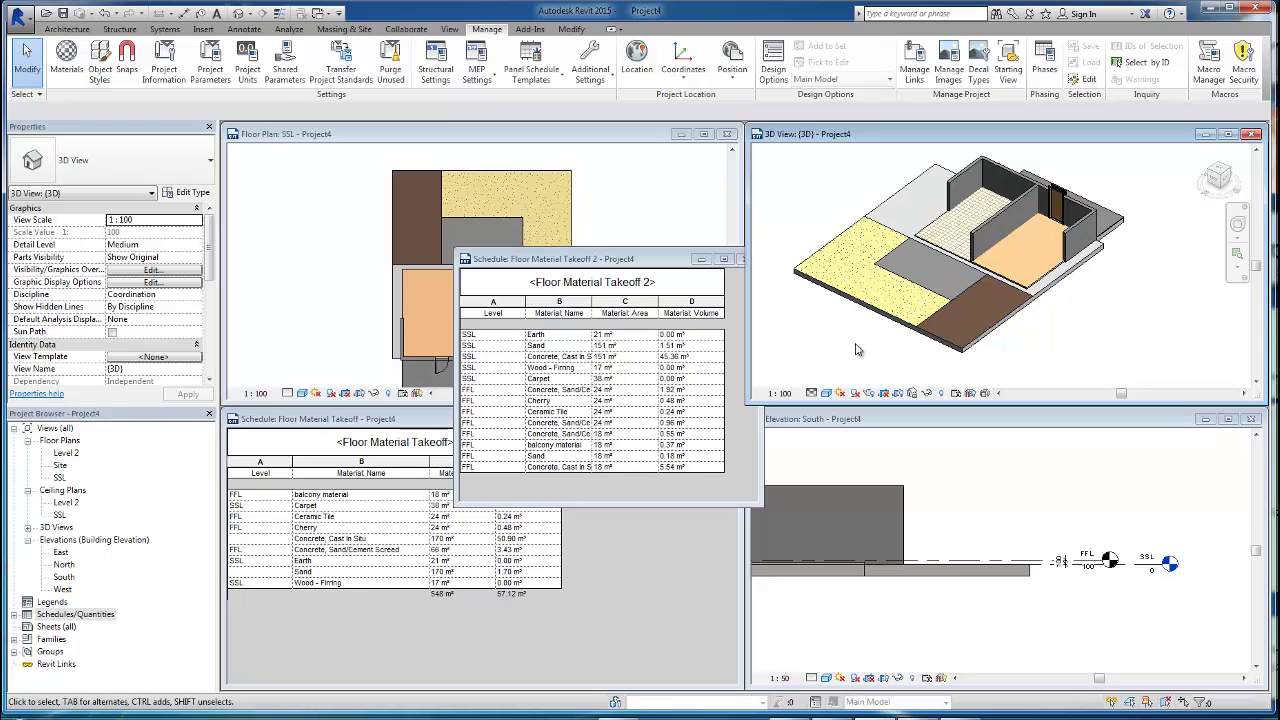
left_click(571, 29)
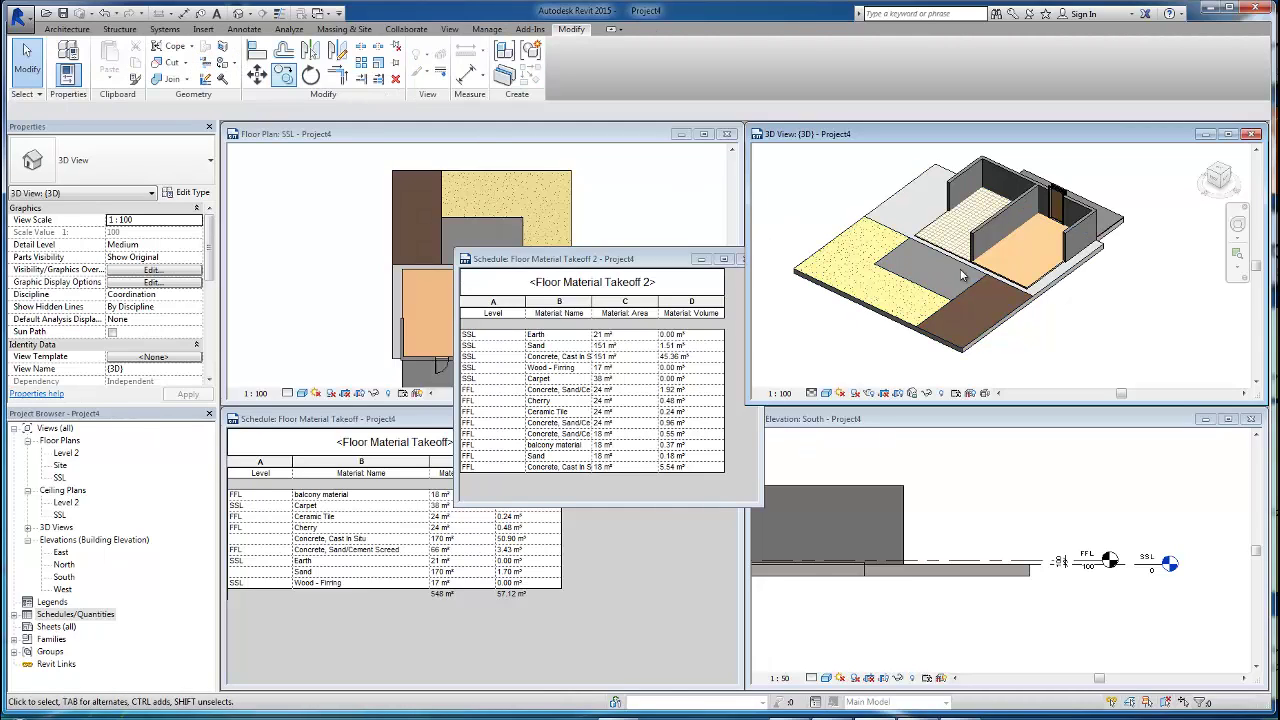
Step: Check which floor the Earth row of Floor Material Takeoff 2 belongs to, and inspect the structural slab's properties in the 3D view
left_click(613, 338)
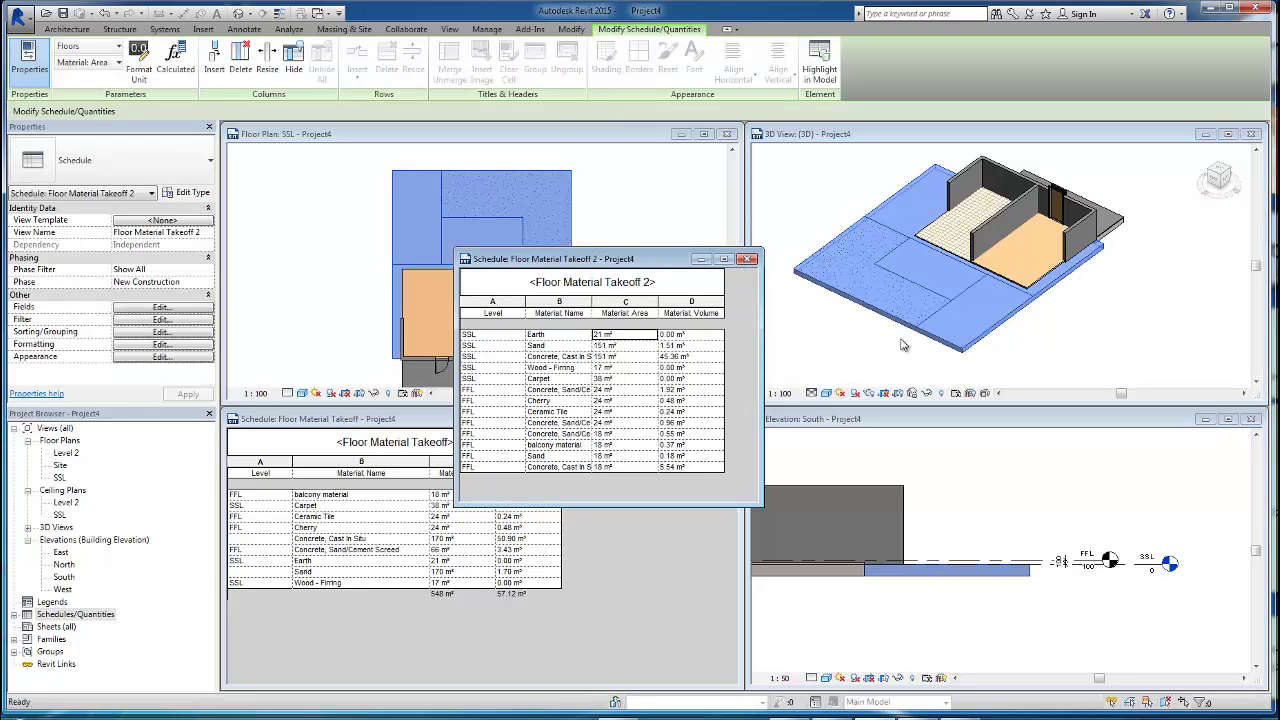
left_click(879, 340)
left_click(879, 315)
left_click(864, 342)
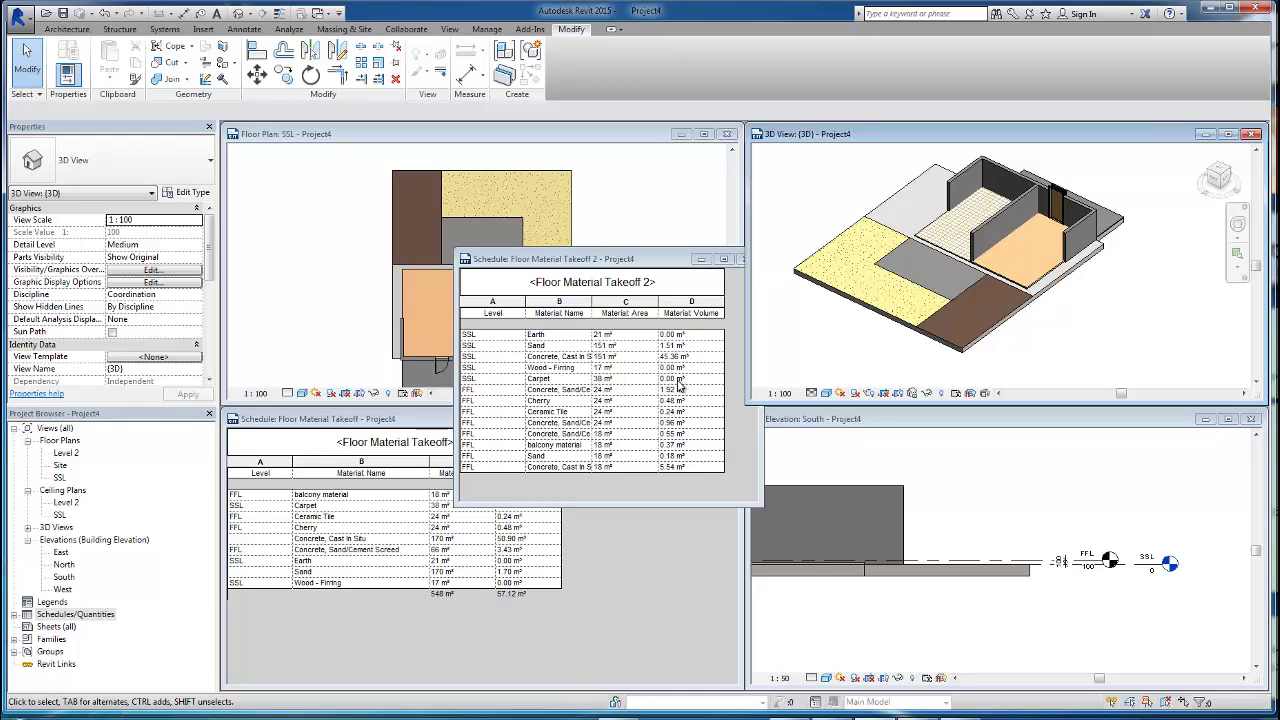
left_click(877, 346)
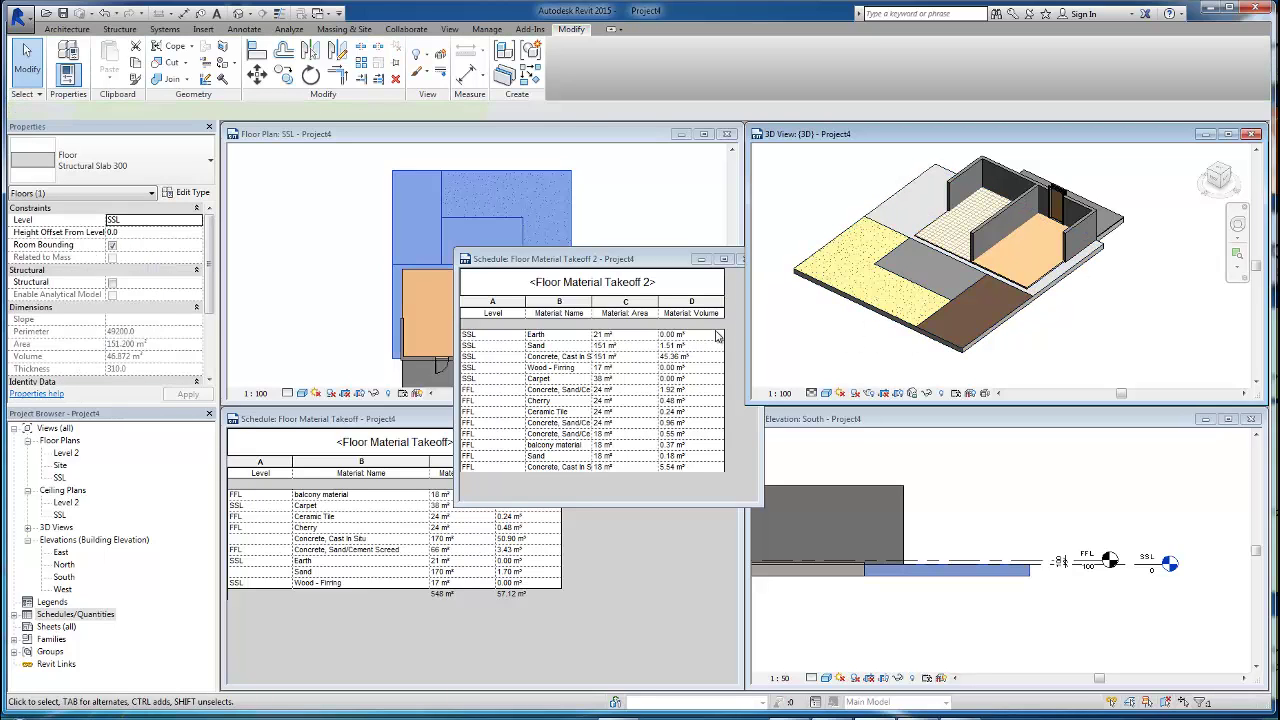
key("Escape")
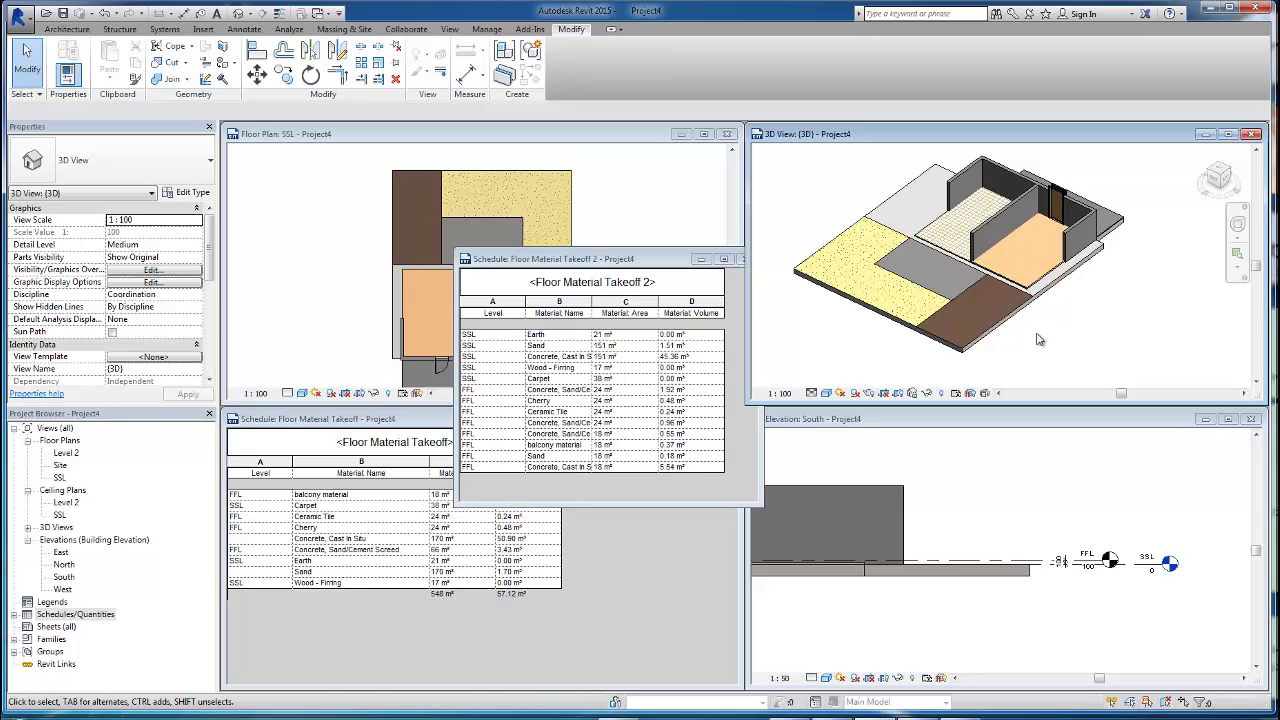
Step: Inspect the structural slab and the tiled room's floor in the 3D view, clearing the selection after each
left_click(894, 317)
key("Escape")
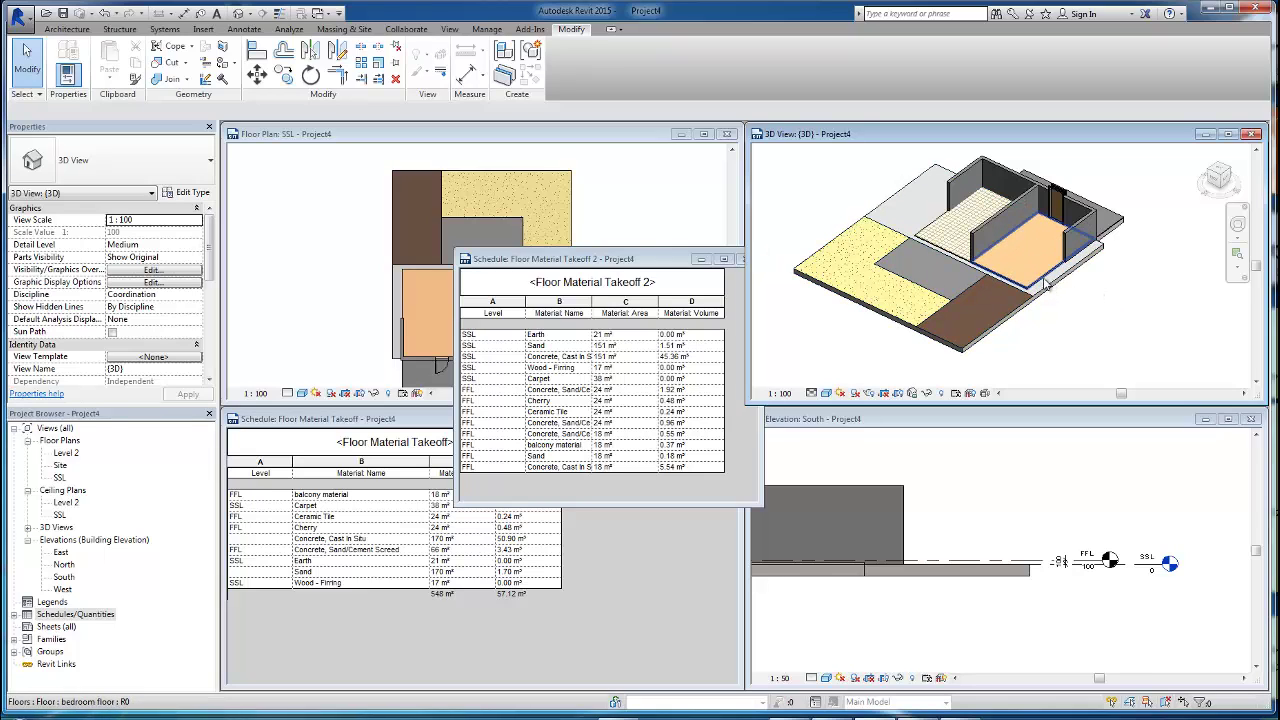
left_click(945, 226)
key("Escape")
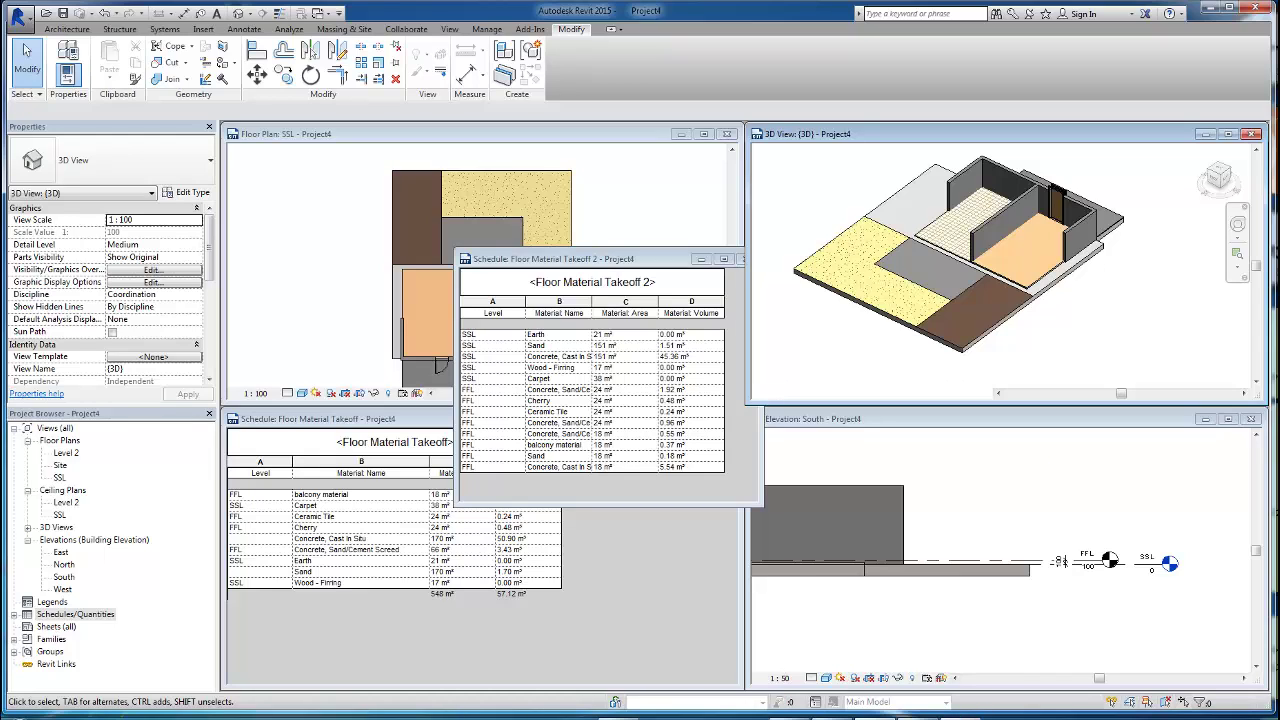
Step: Switch to the web browser's Floor finish thread, go to the forum home page, and preview the sticky thread in the Main Discussion Forum
left_click(961, 719)
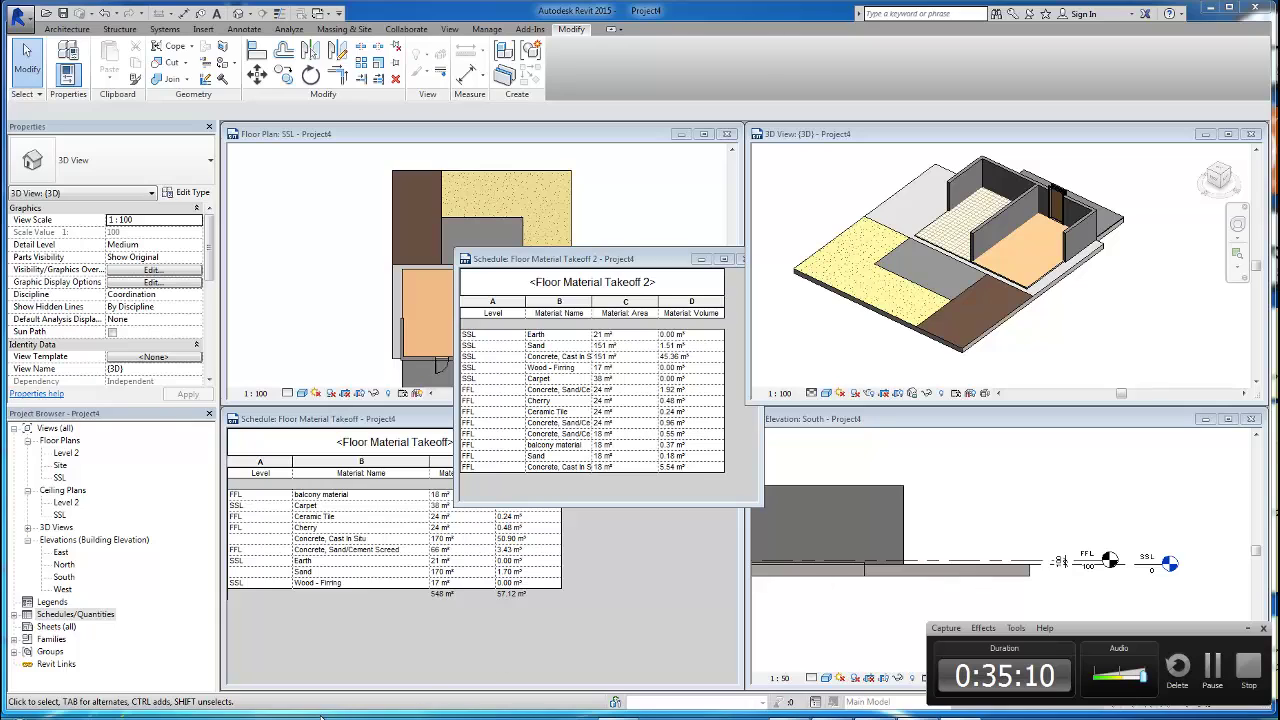
left_click(620, 718)
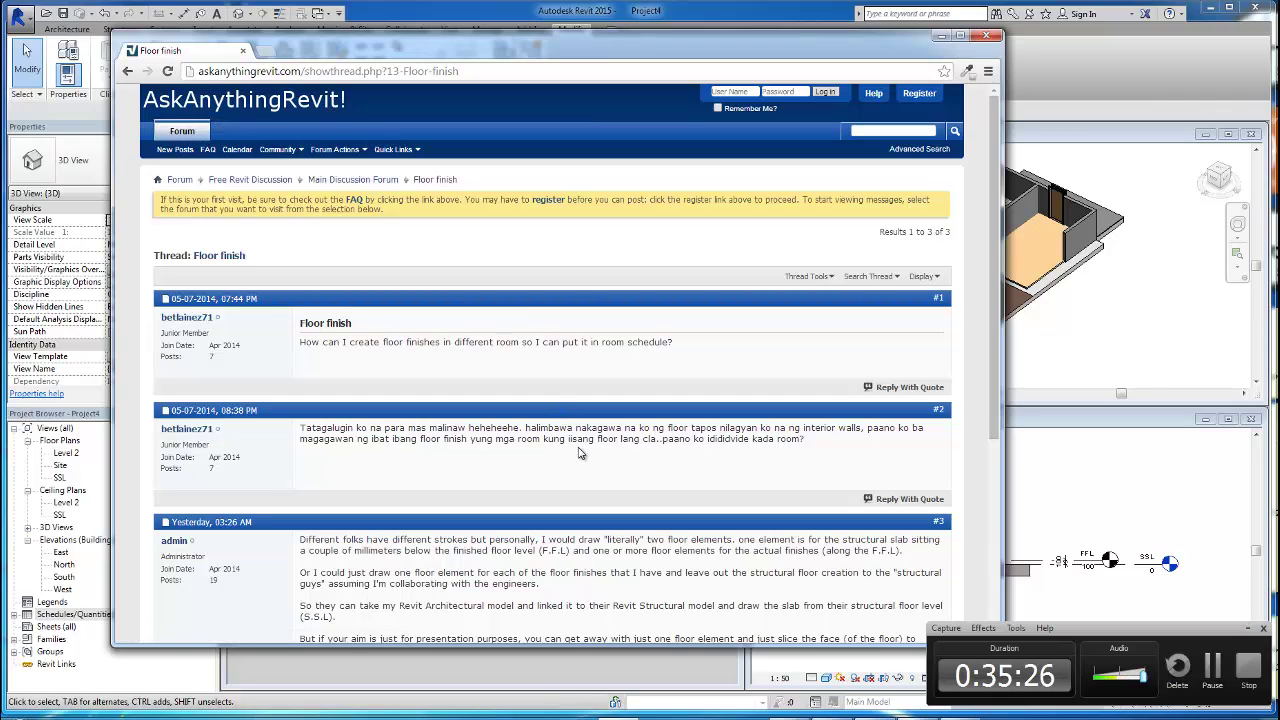
left_click(256, 102)
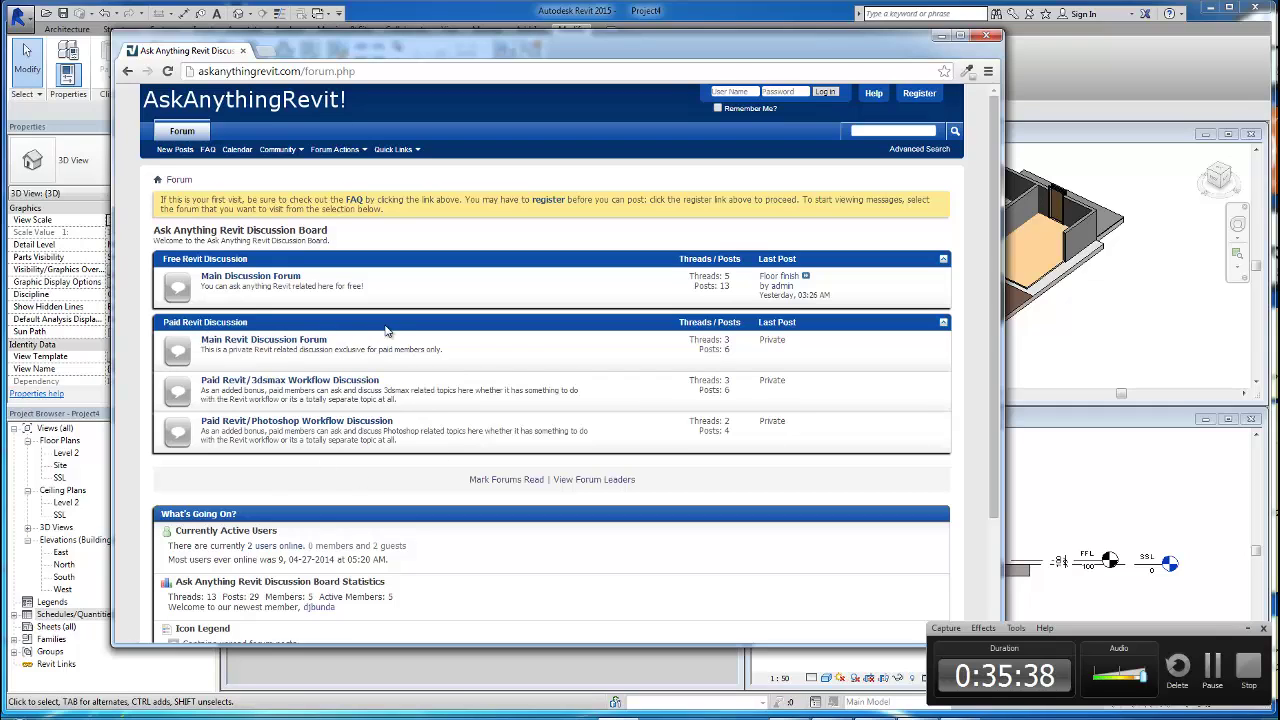
left_click(261, 283)
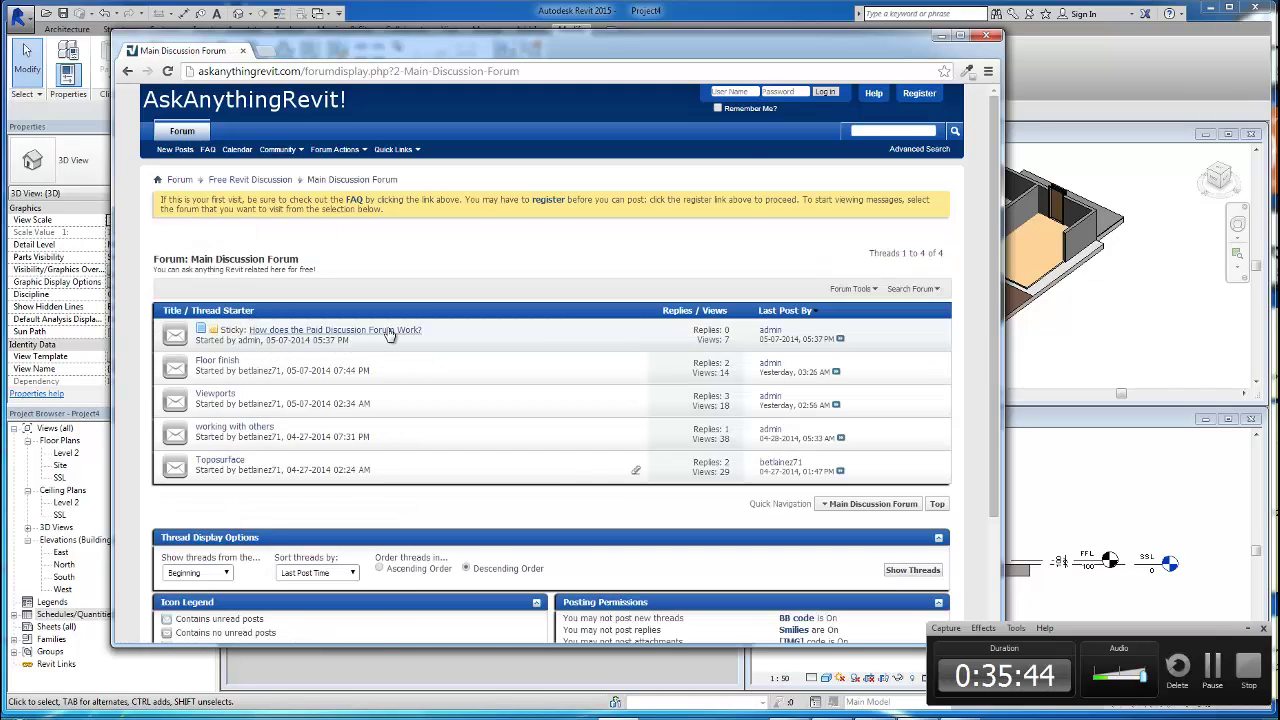
mouse_move(386, 333)
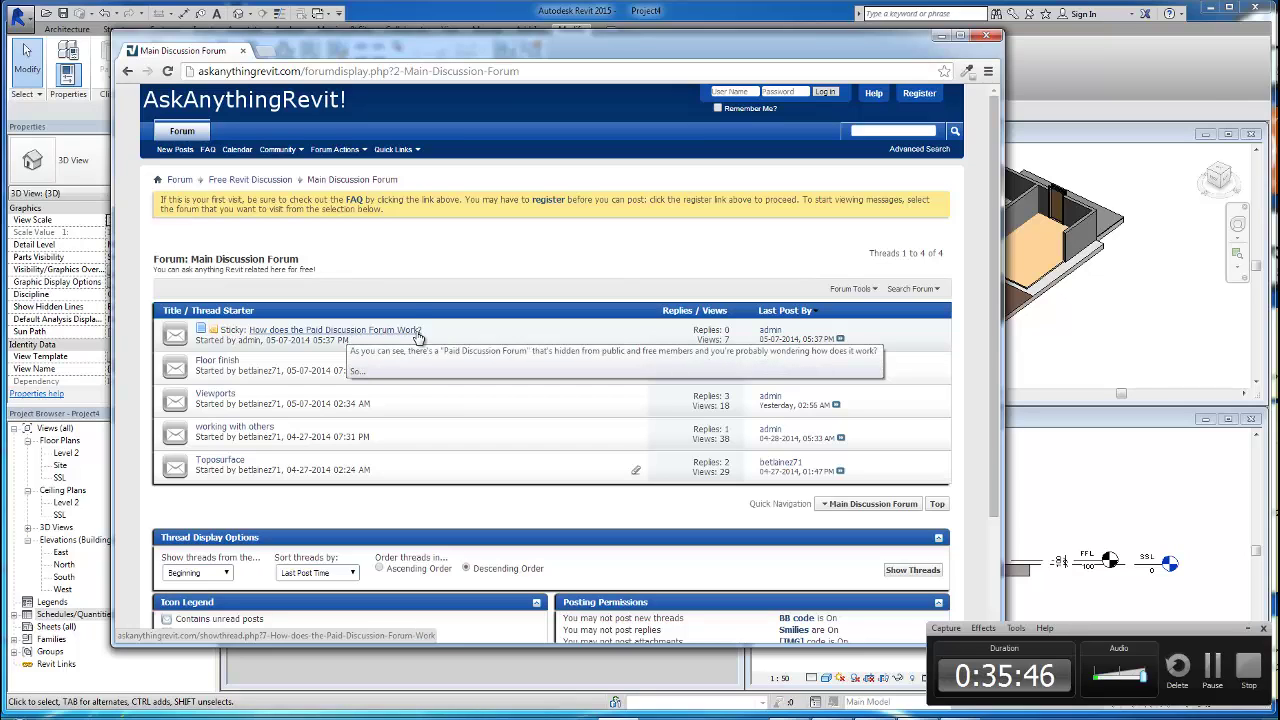
Step: Return to the AskAnythingRevit forum home page and reopen the Main Discussion Forum to view its thread list
left_click(240, 106)
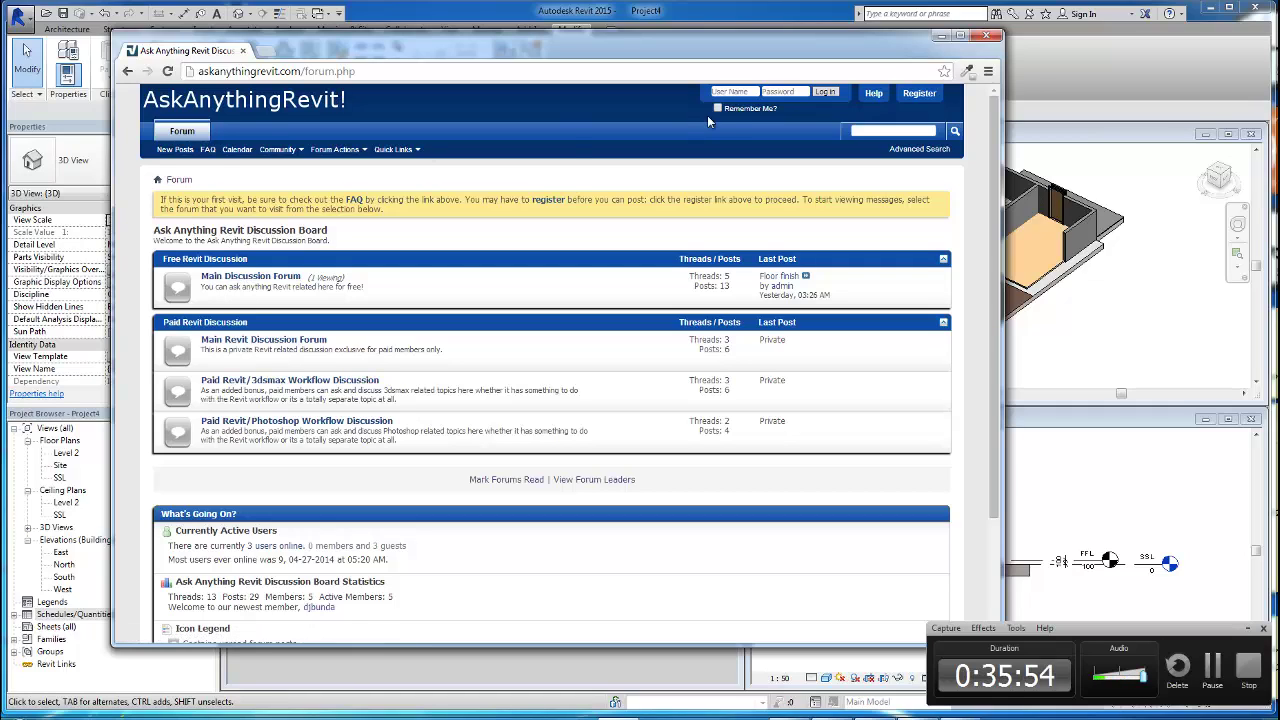
left_click(250, 276)
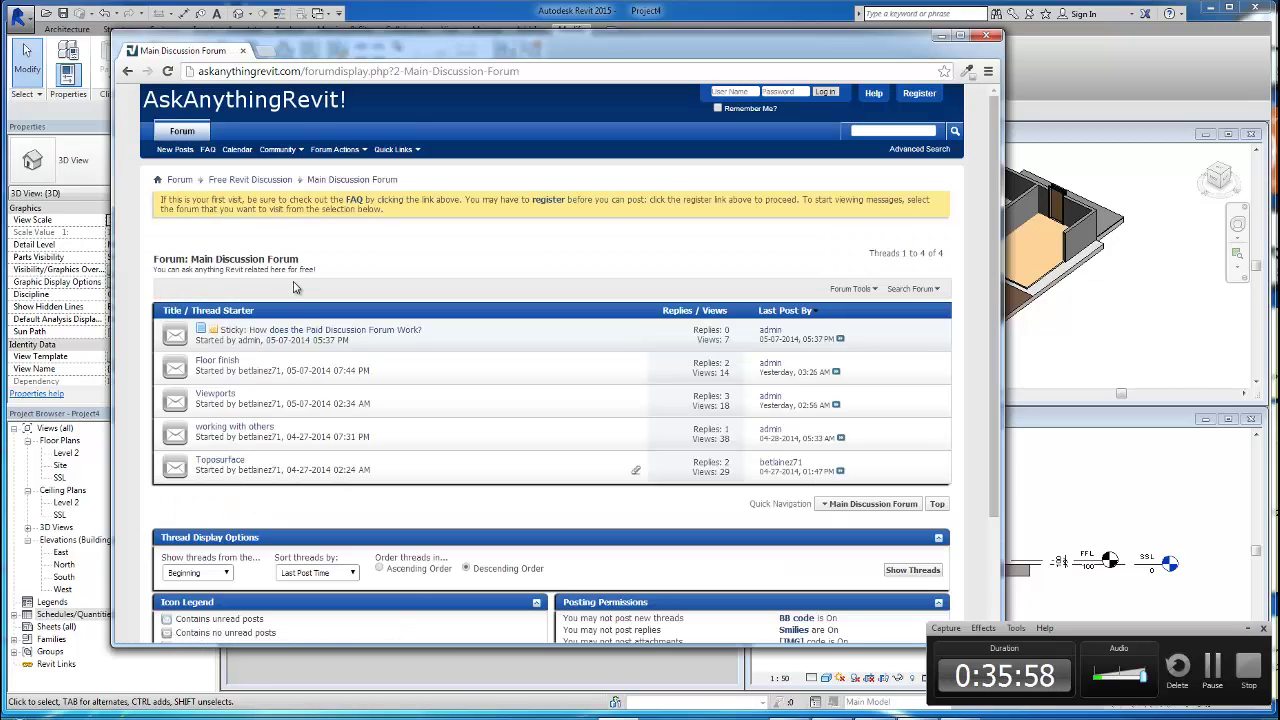
mouse_move(282, 336)
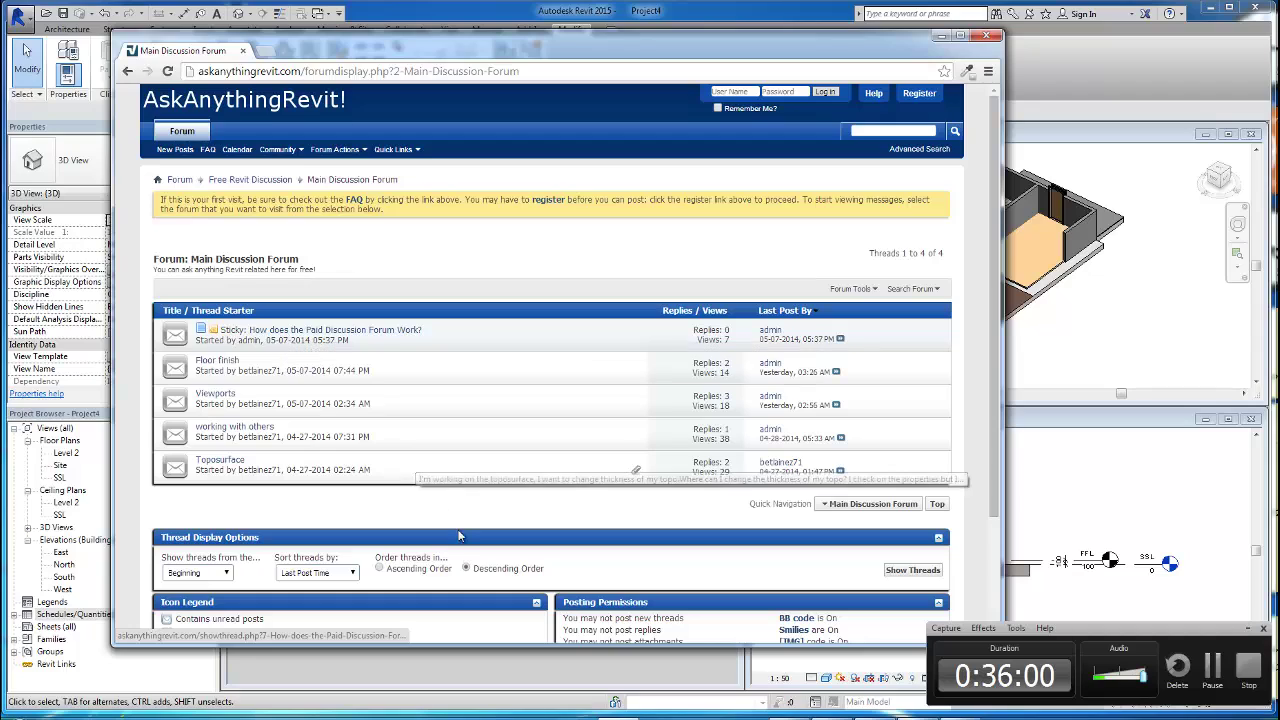